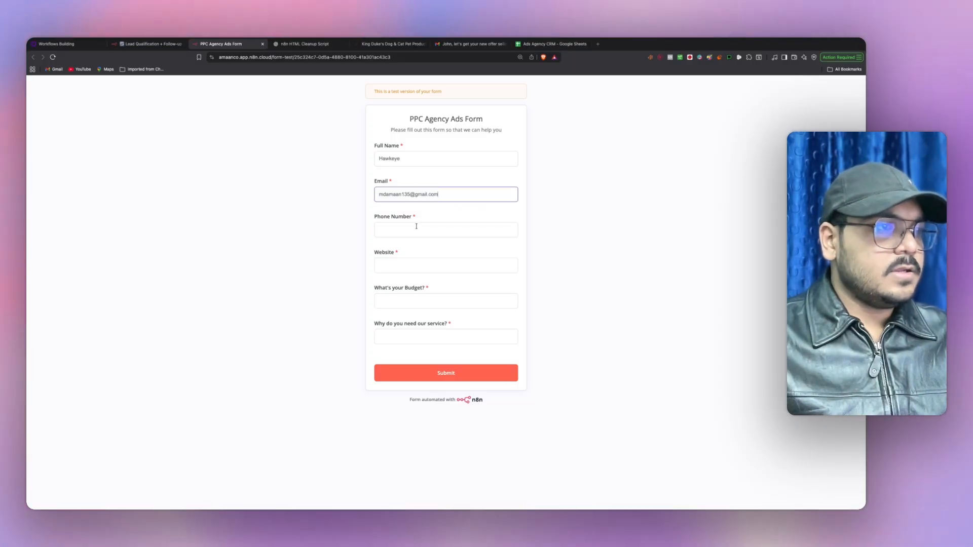
- Enter the lead's phone number and paste the King Duke's store URL into Website
click(416, 227)
text(+1234)
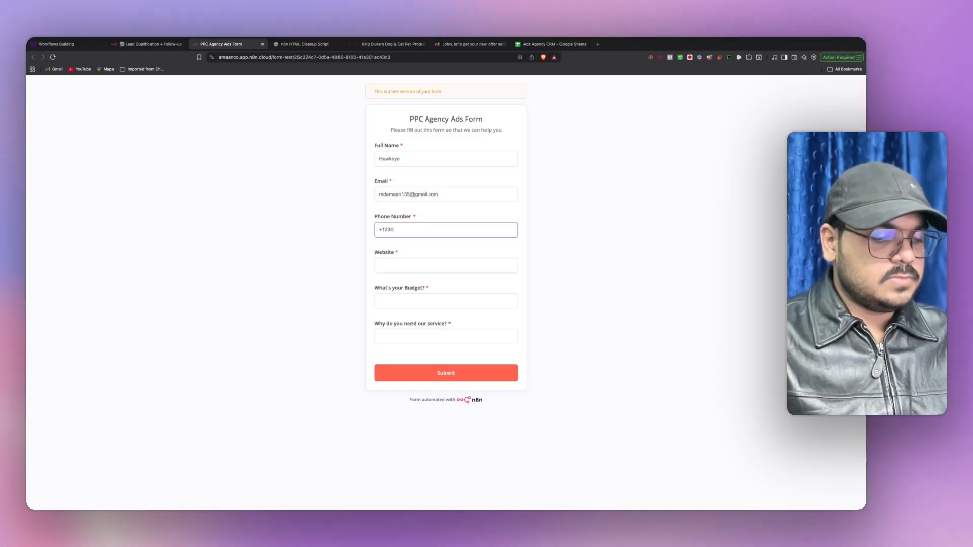
text(567324)
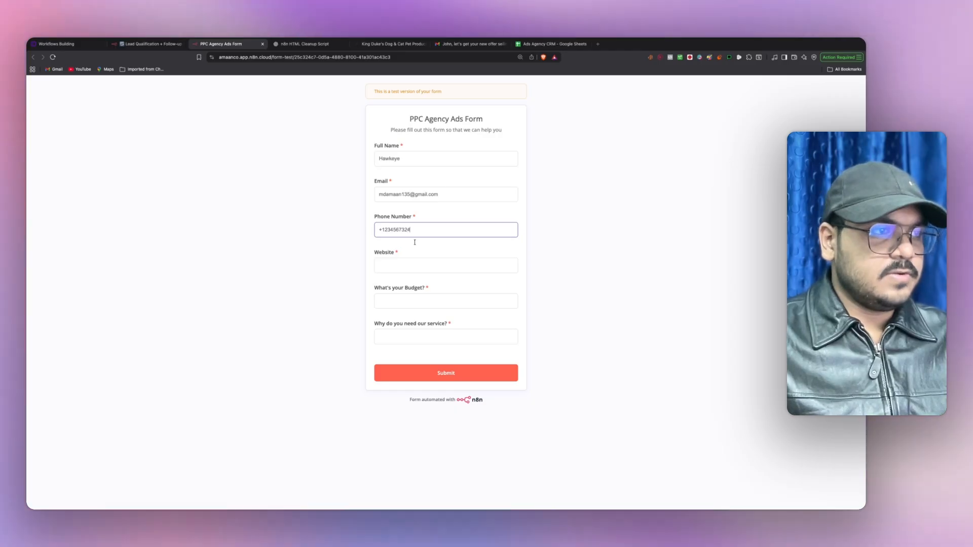
click(408, 262)
click(388, 45)
click(349, 58)
key(super+c)
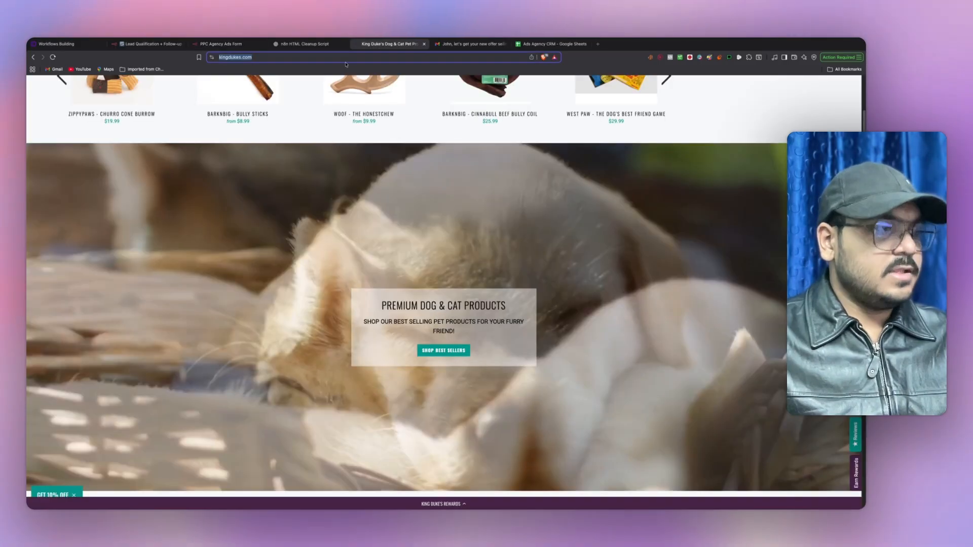
scroll(385, 195, down, 8)
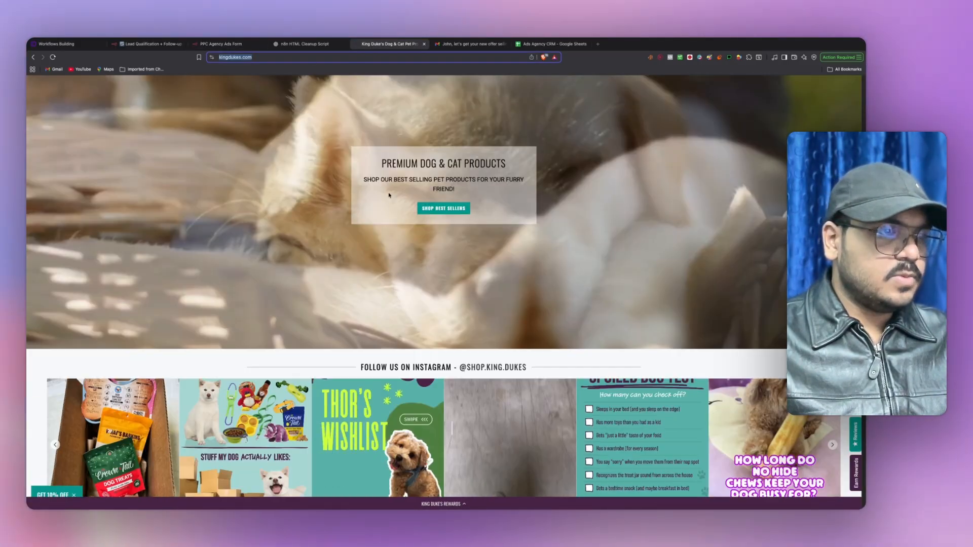
scroll(389, 196, up, 12)
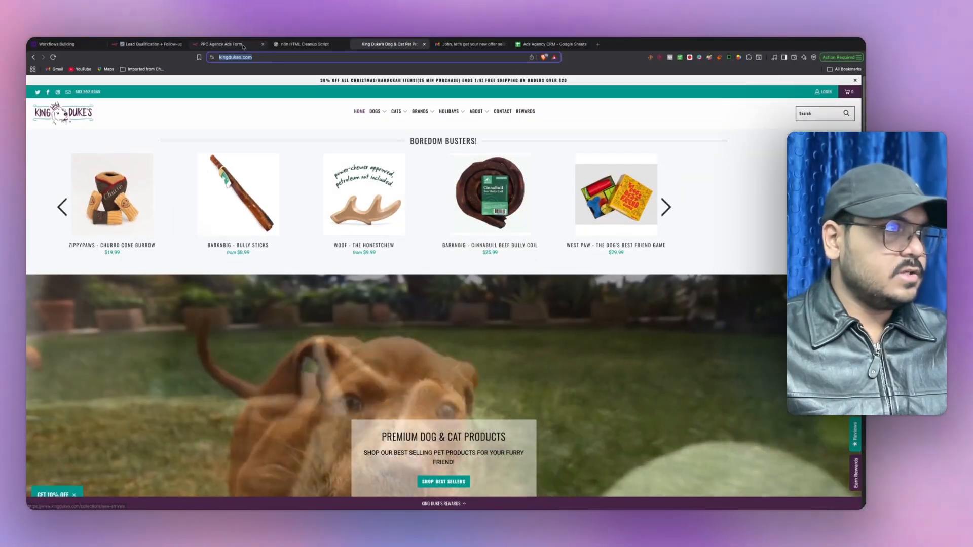
click(221, 44)
key(super+v)
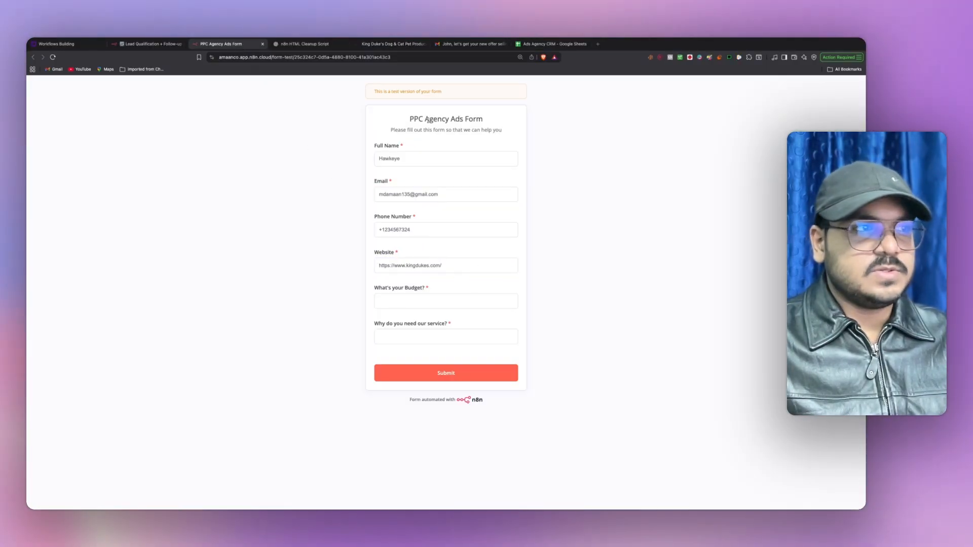
- Enter a $25,000 budget and a reason about improving Google and Meta ads, then submit
click(378, 298)
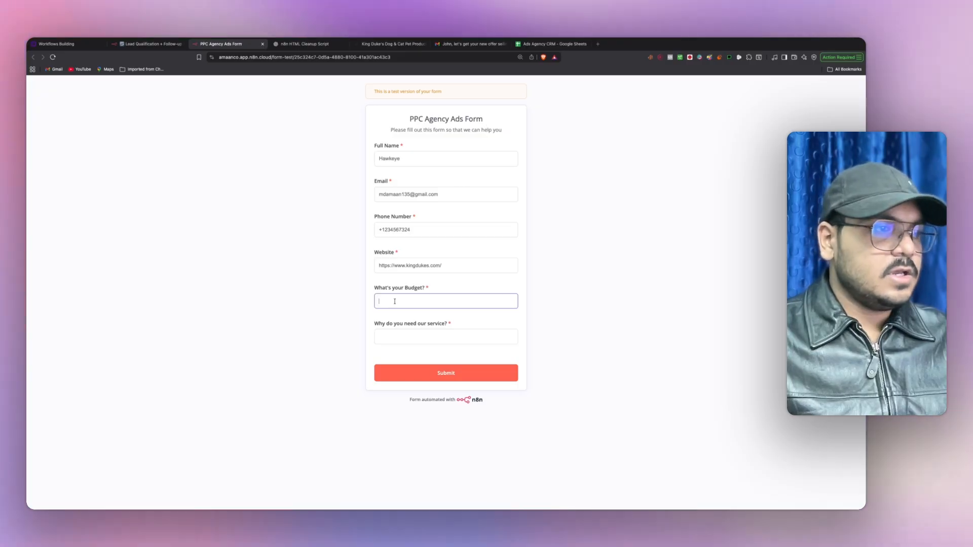
text($)
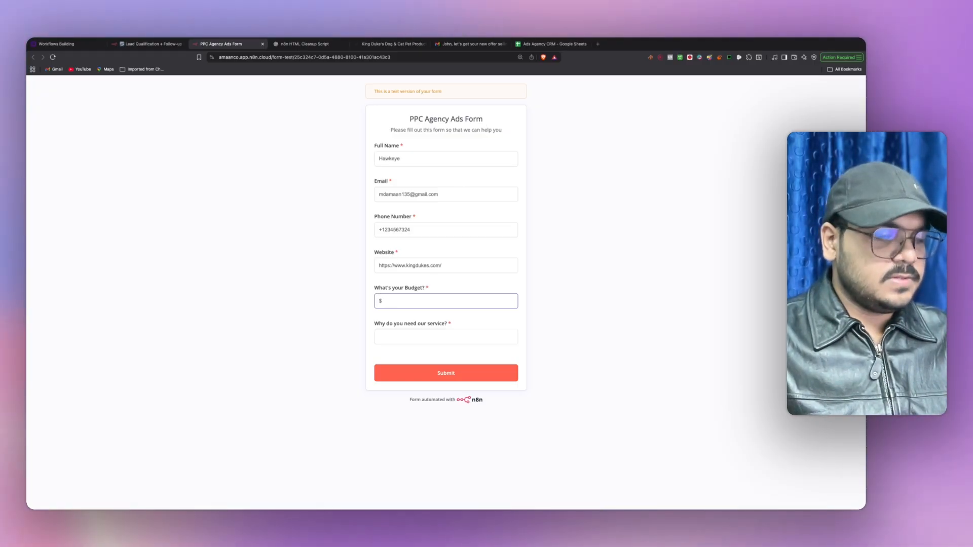
text(25,000)
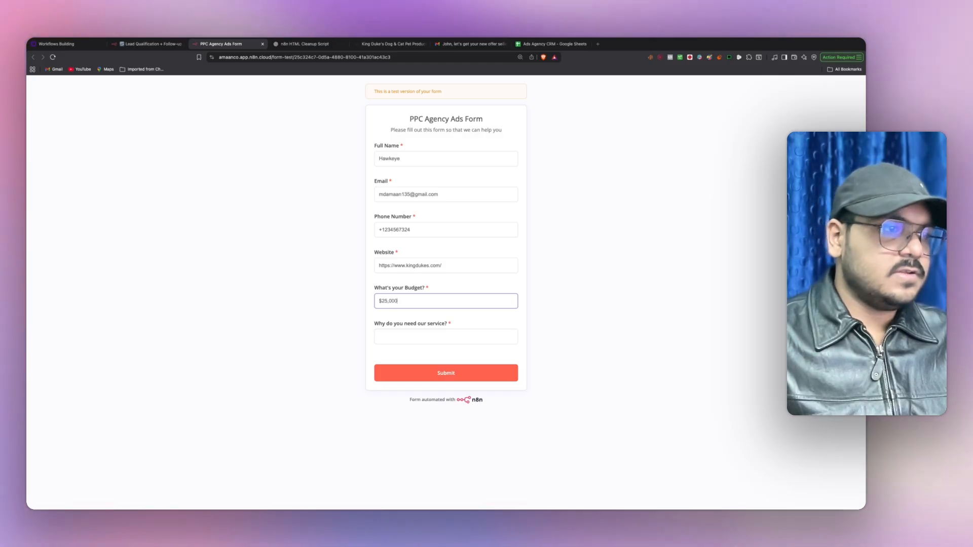
click(378, 337)
text(I need)
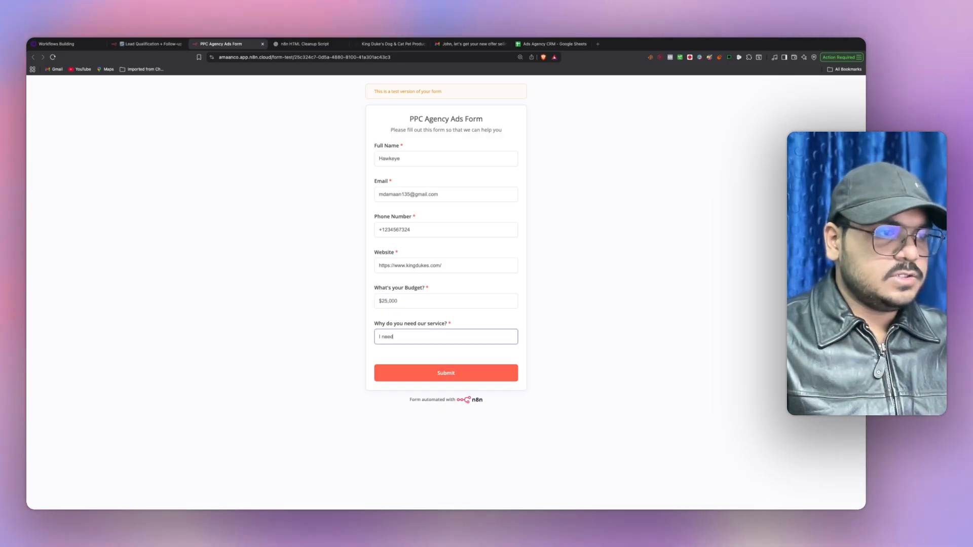
text( to run and im)
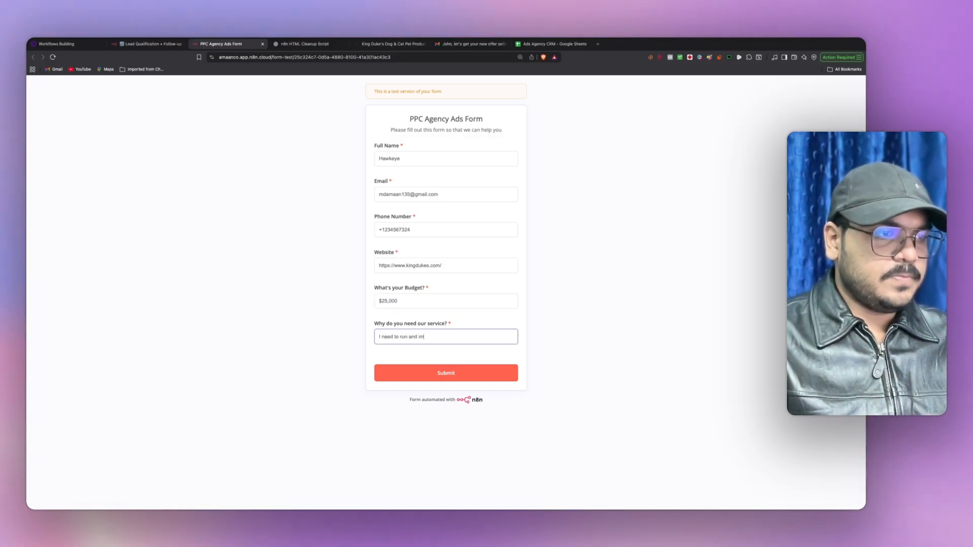
text(prove my gog)
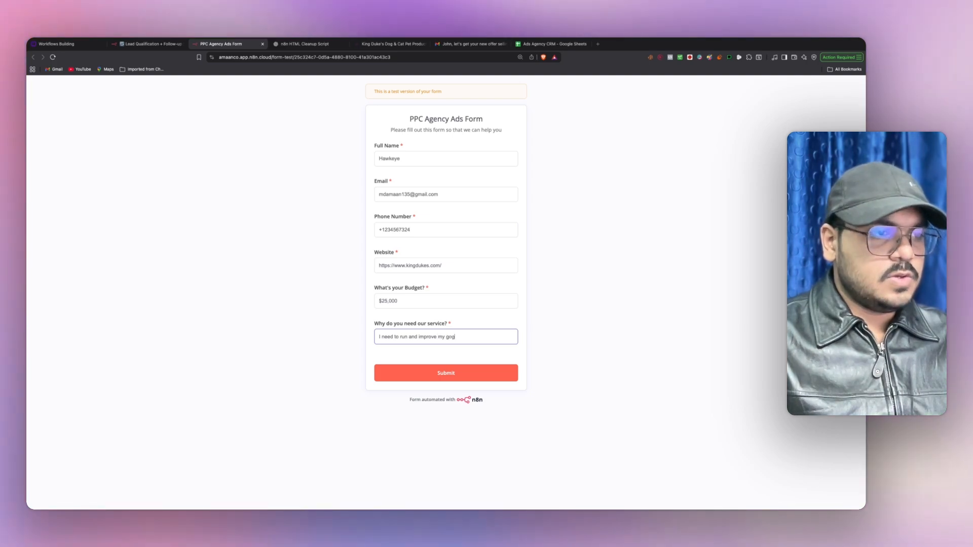
key(BackSpace)
text(ogle and meta a)
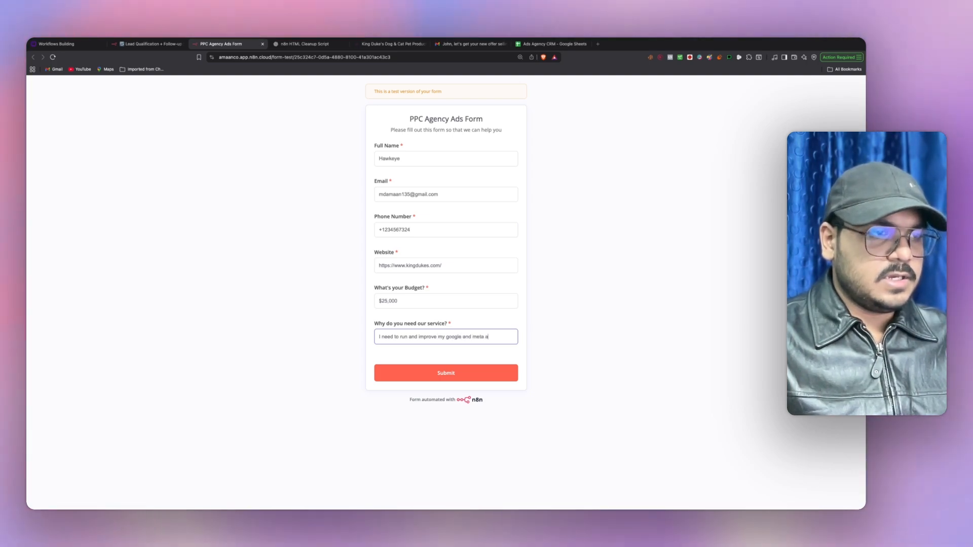
text(fs)
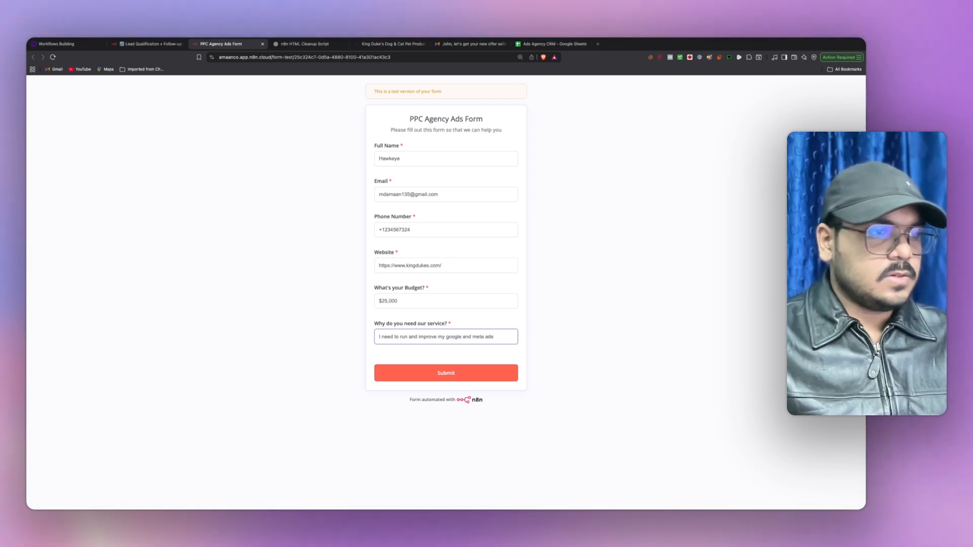
click(448, 373)
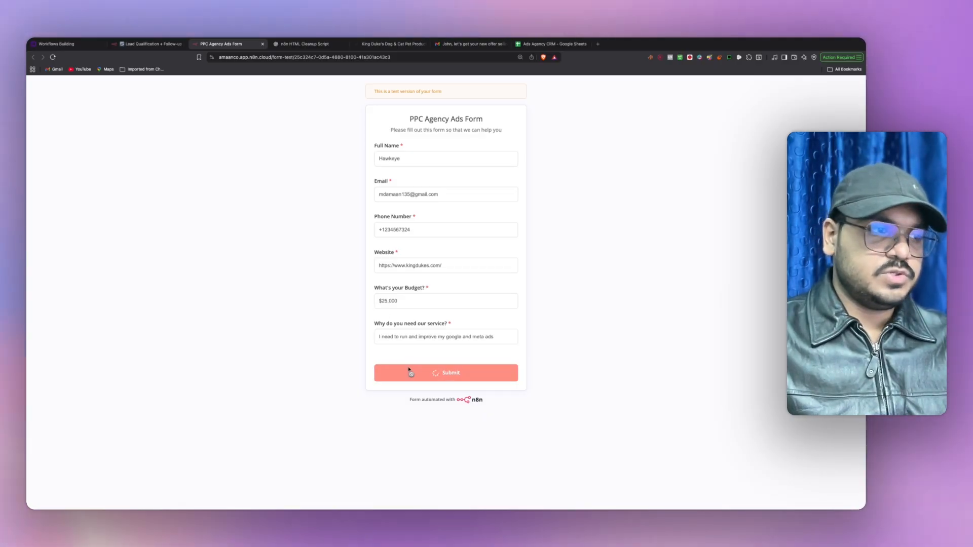
click(153, 44)
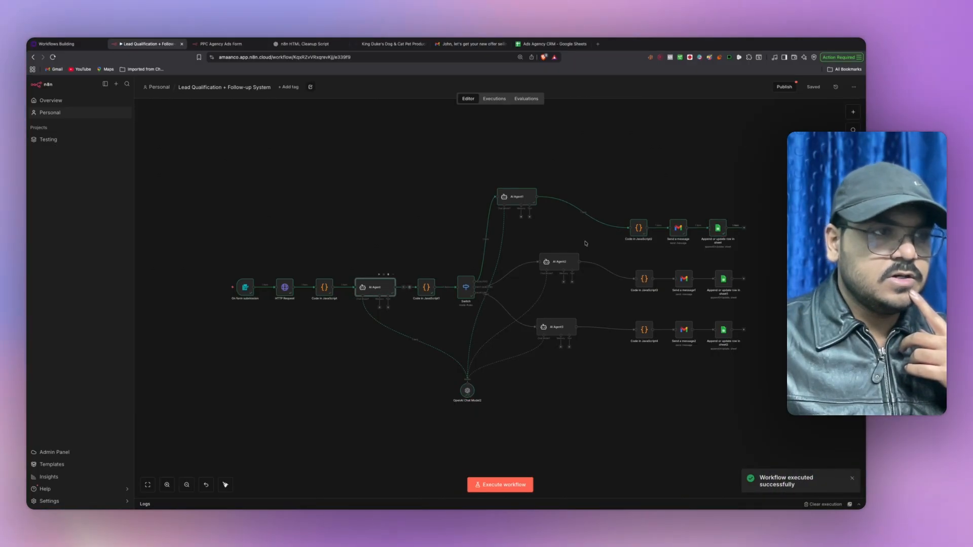
- Inspect the AI Agent's rating of 95 and the Switch routing to QUALIFIED
key(Return)
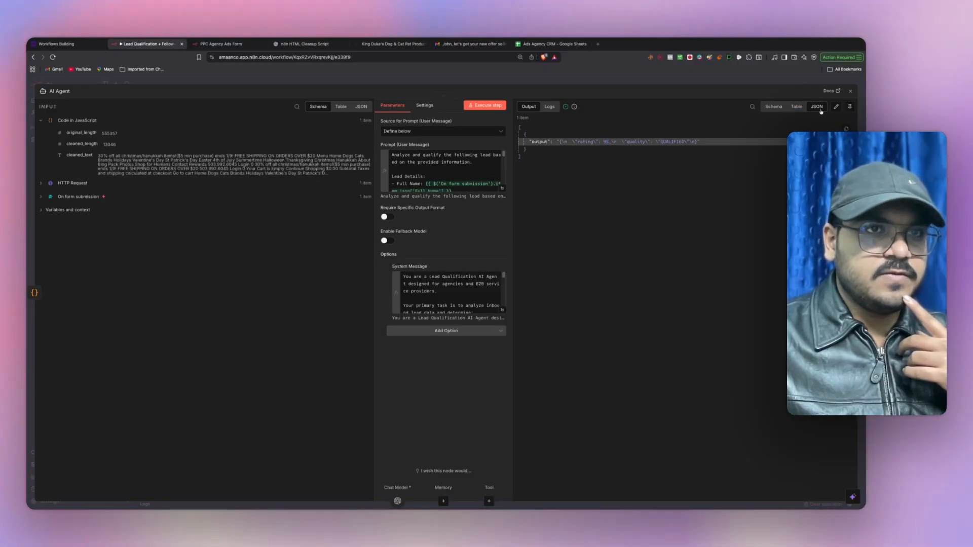
key(Escape)
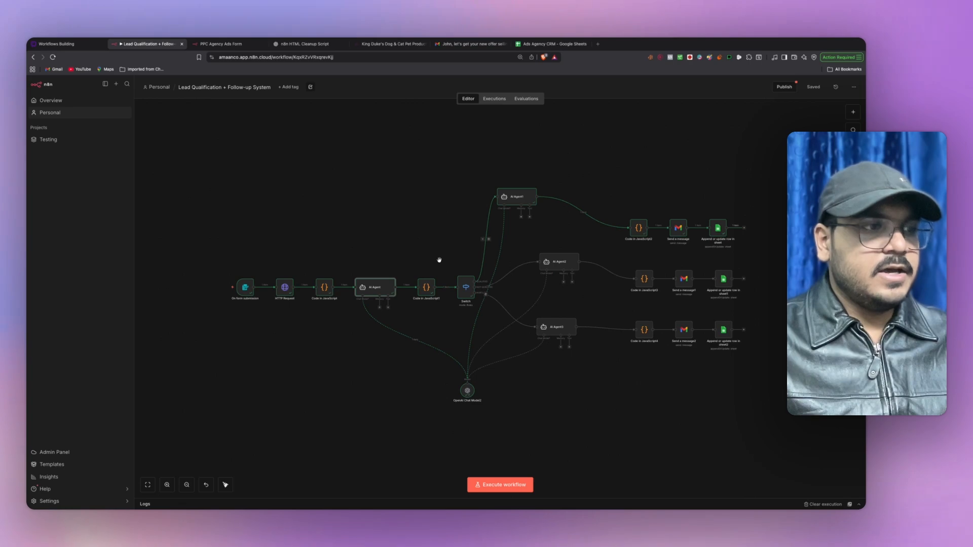
scroll(439, 260, up, 3)
scroll(491, 284, up, 5)
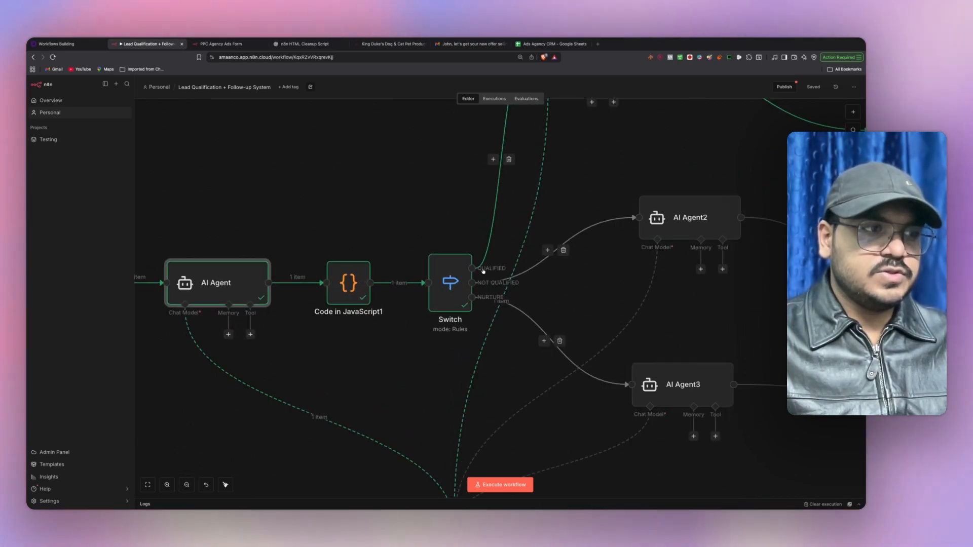
double_click(455, 277)
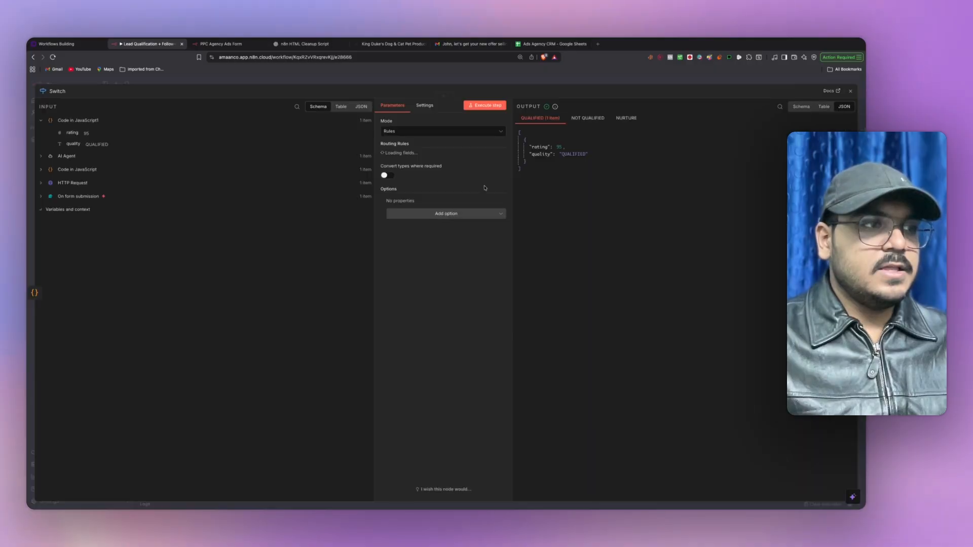
key(Escape)
- Check the personalized_body email text in Code in JavaScript2's output
scroll(445, 169, right, 10)
scroll(445, 169, up, 5)
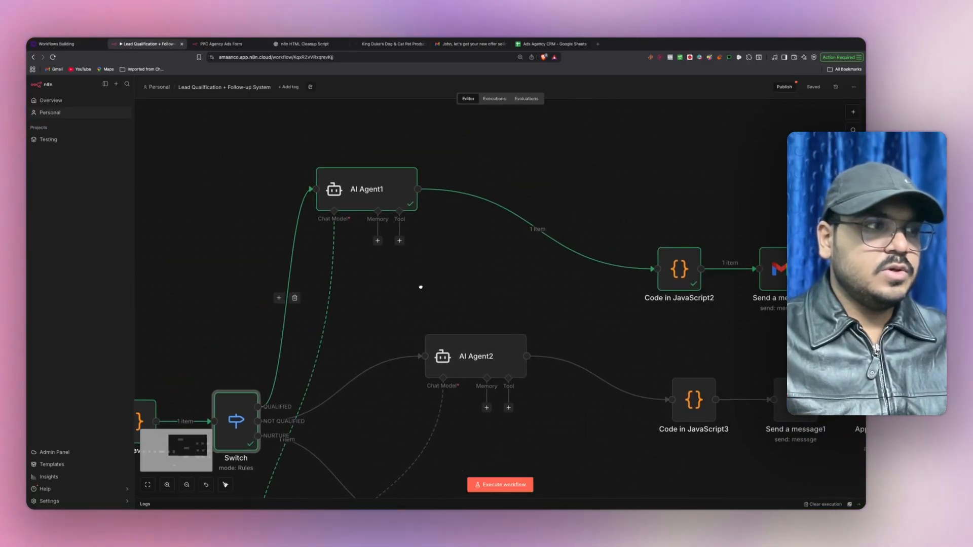
scroll(487, 279, right, 4)
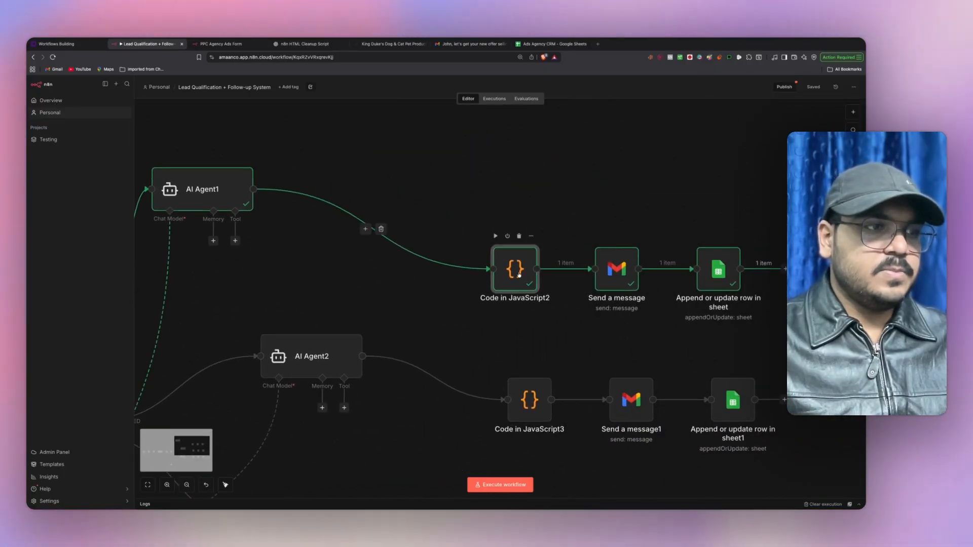
double_click(515, 264)
click(592, 149)
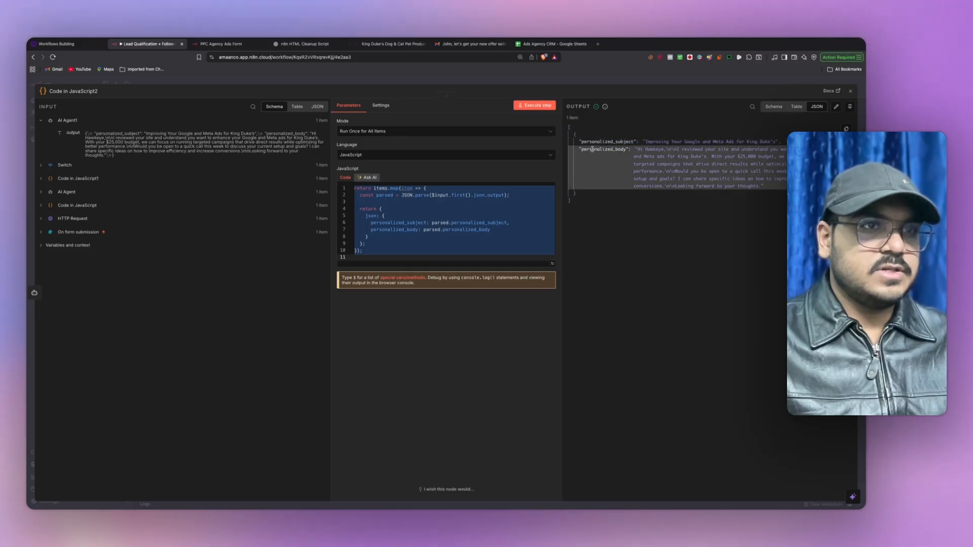
click(850, 97)
scroll(487, 314, right, 6)
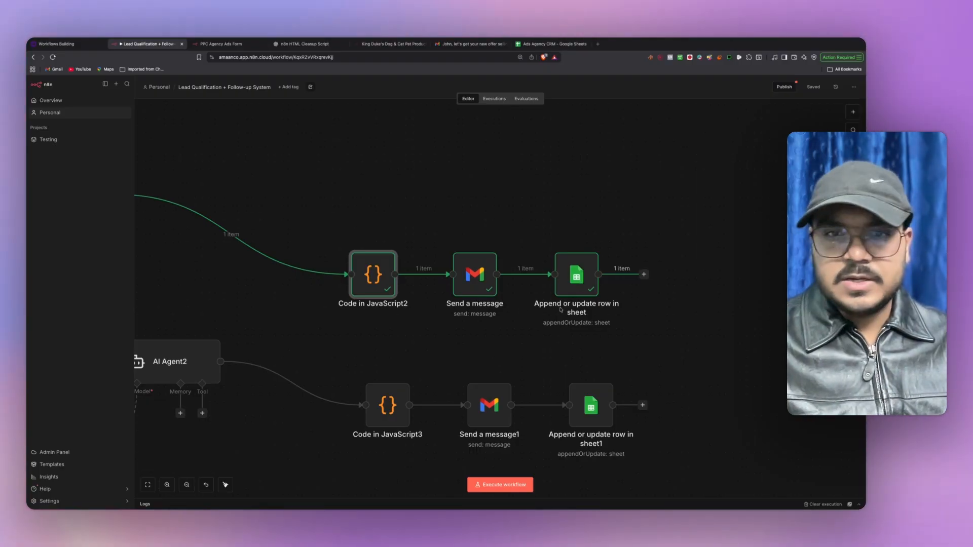
click(473, 336)
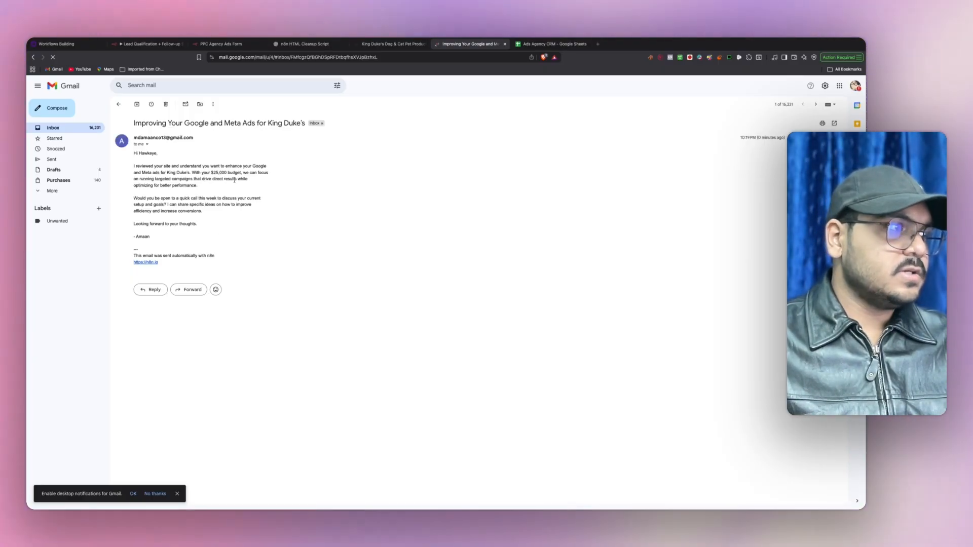
- Read the 'Improving Your Google and Meta Ads for King Duke's' email, including its call request
drag(139, 153, 217, 166)
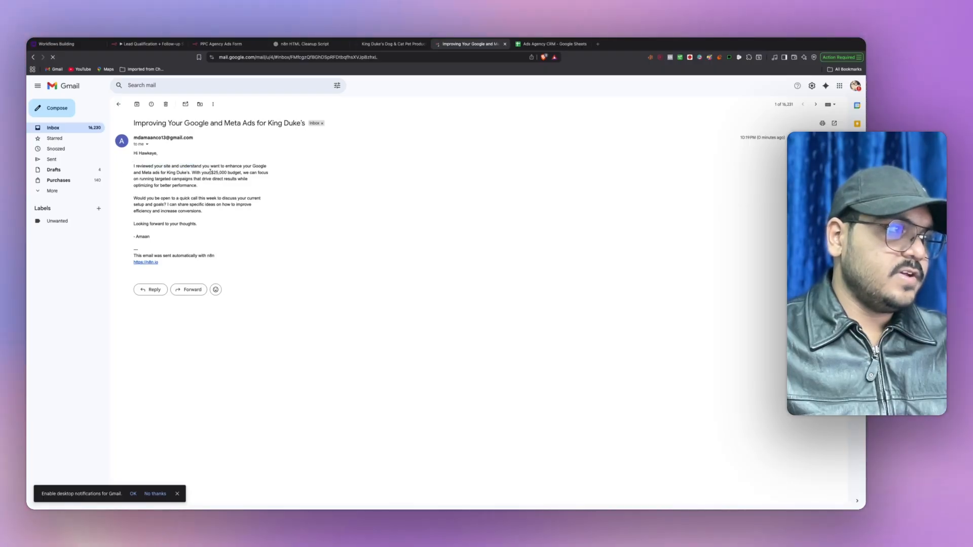
drag(161, 237, 134, 166)
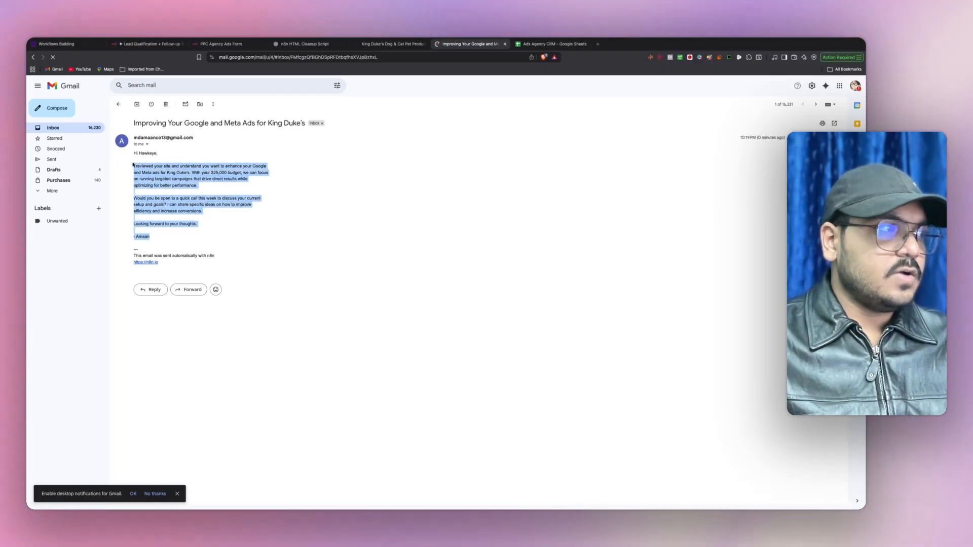
click(145, 176)
drag(179, 198, 222, 199)
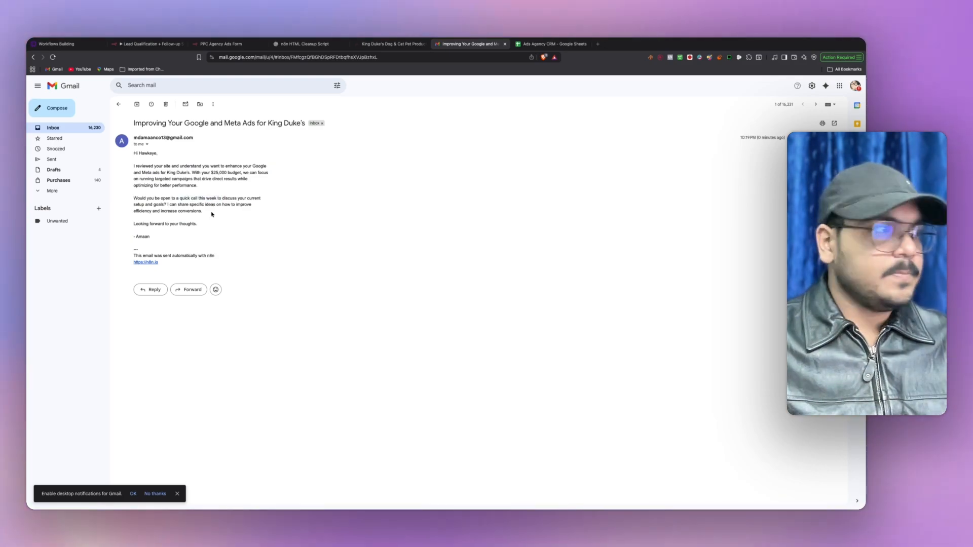
click(221, 44)
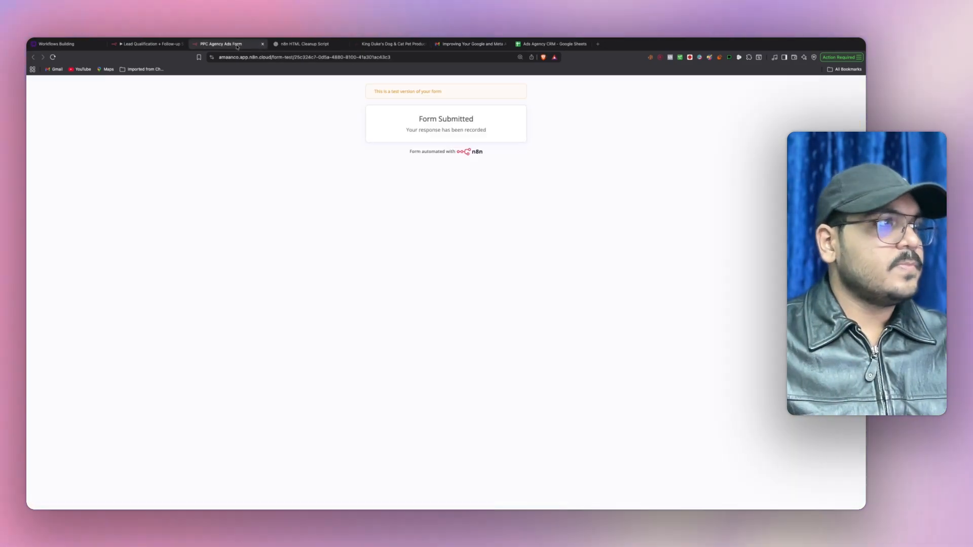
click(148, 44)
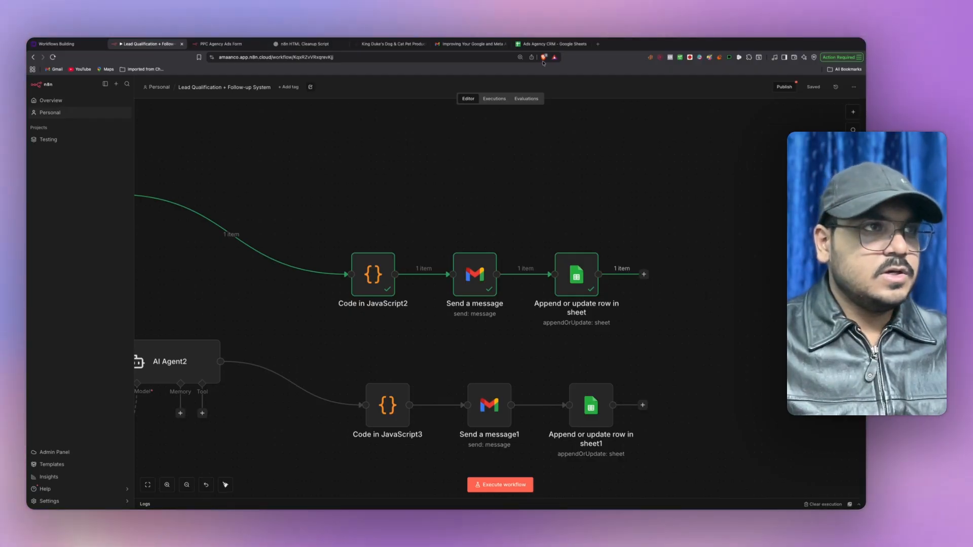
- Review row 5 of Ads Agency CRM: phone, budget, reason, rating 95 and follow-up status
click(550, 44)
click(69, 183)
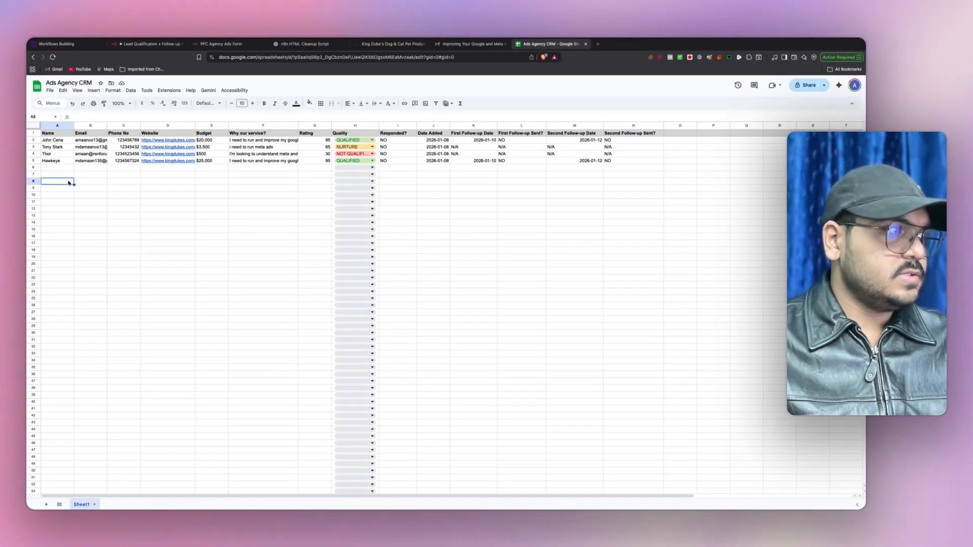
click(114, 162)
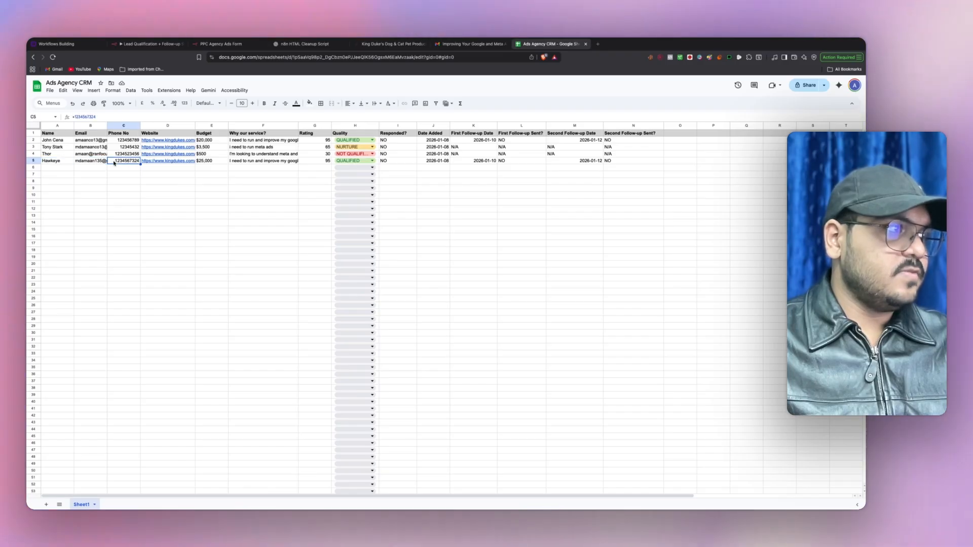
click(218, 162)
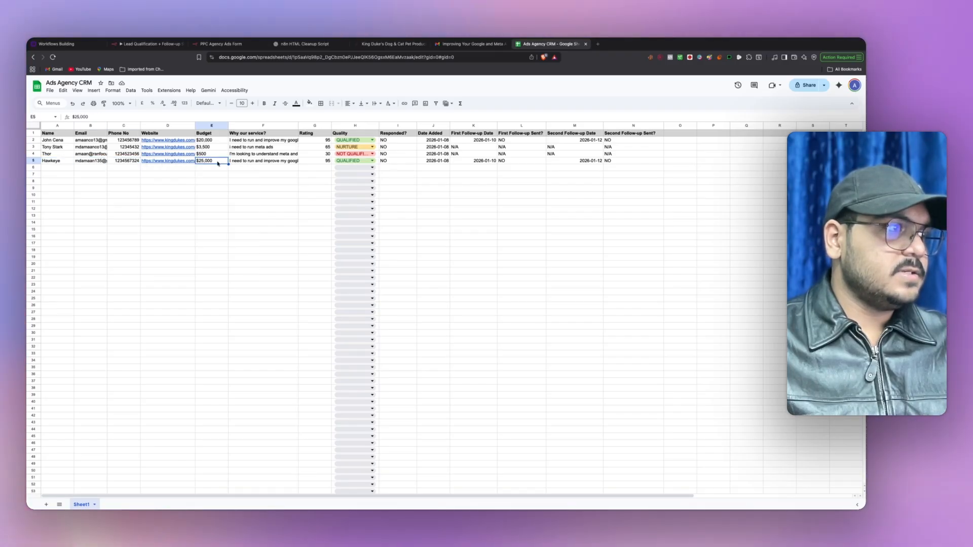
click(250, 164)
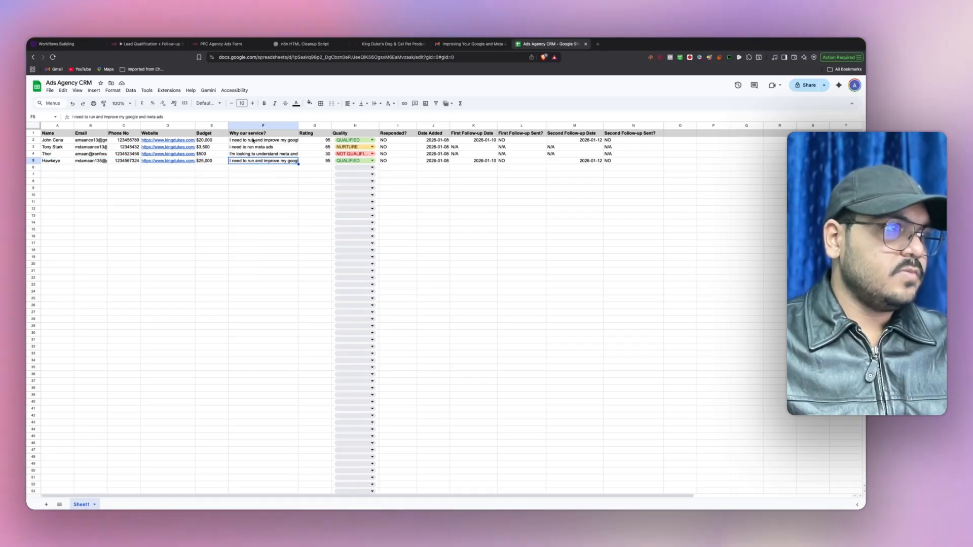
click(323, 161)
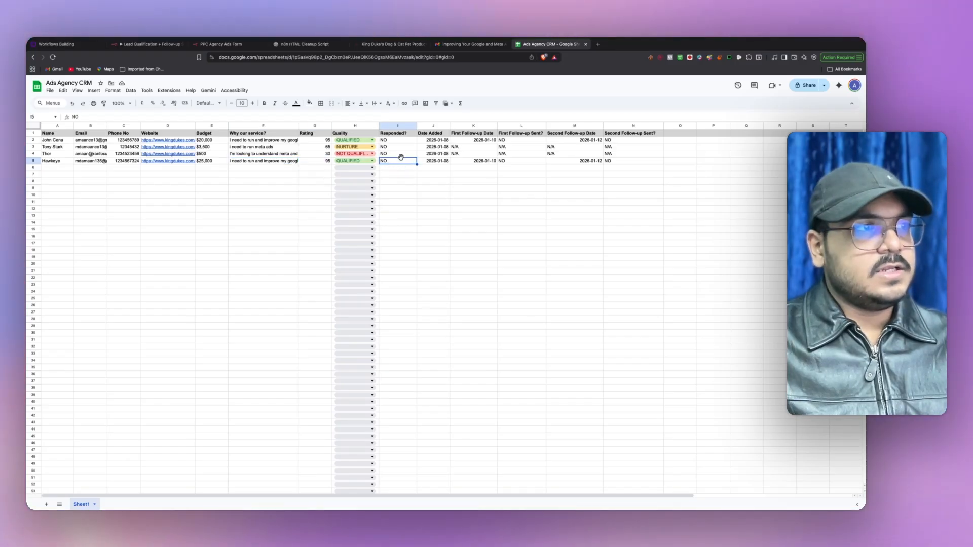
click(471, 161)
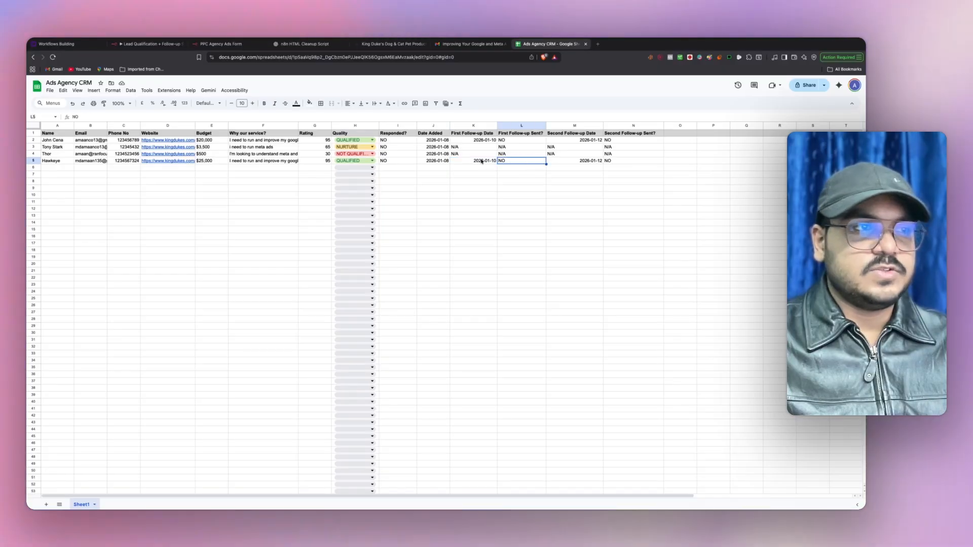
click(529, 161)
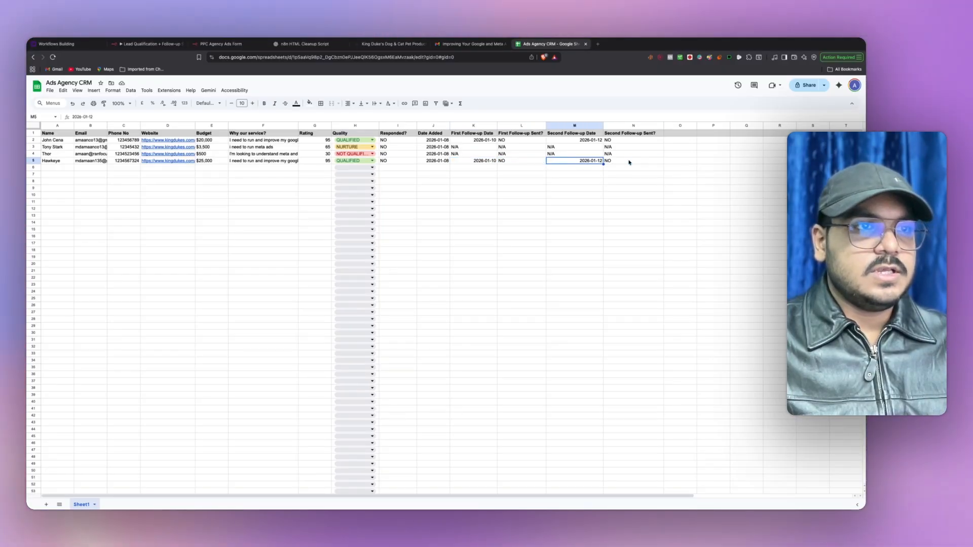
click(569, 168)
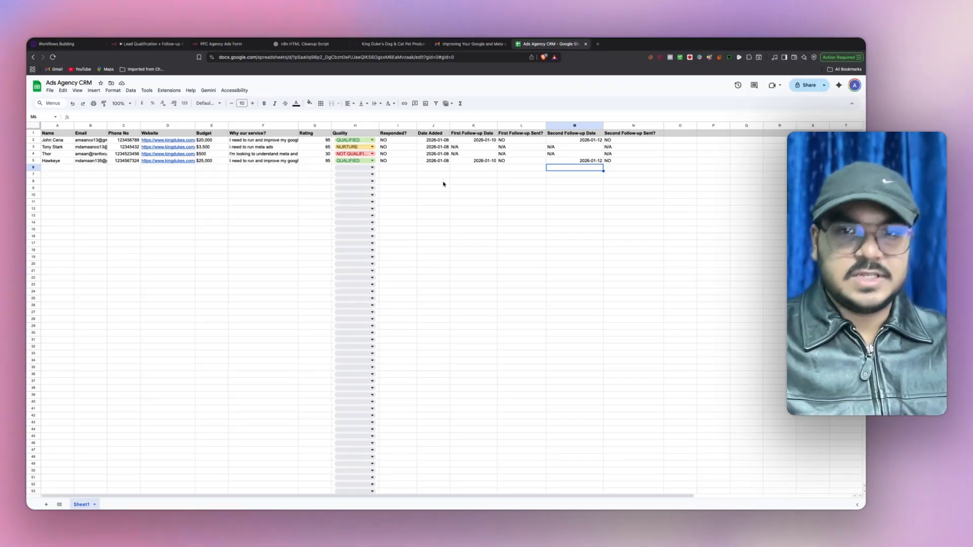
click(144, 45)
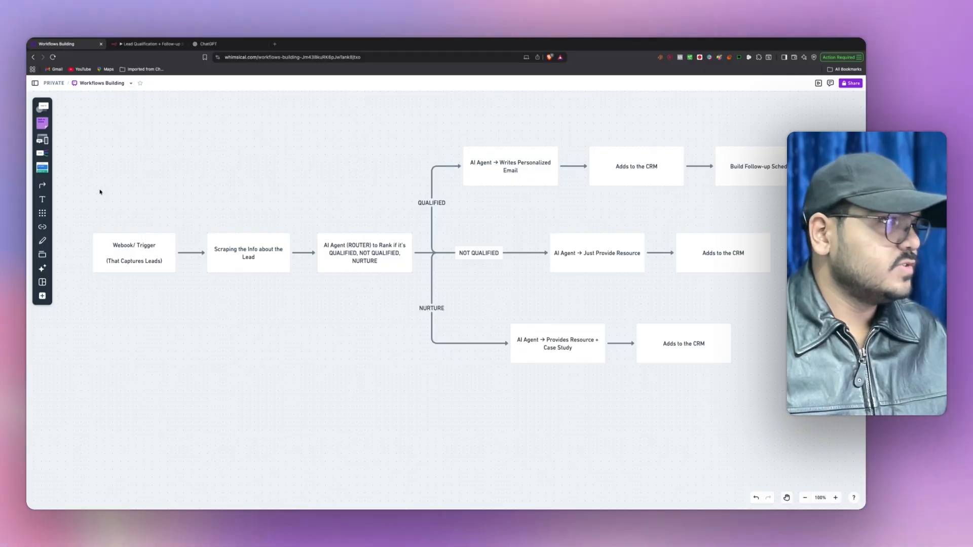
- Select the whole flowchart, then the Scraping the Info about the Lead box
drag(73, 130, 759, 391)
click(706, 417)
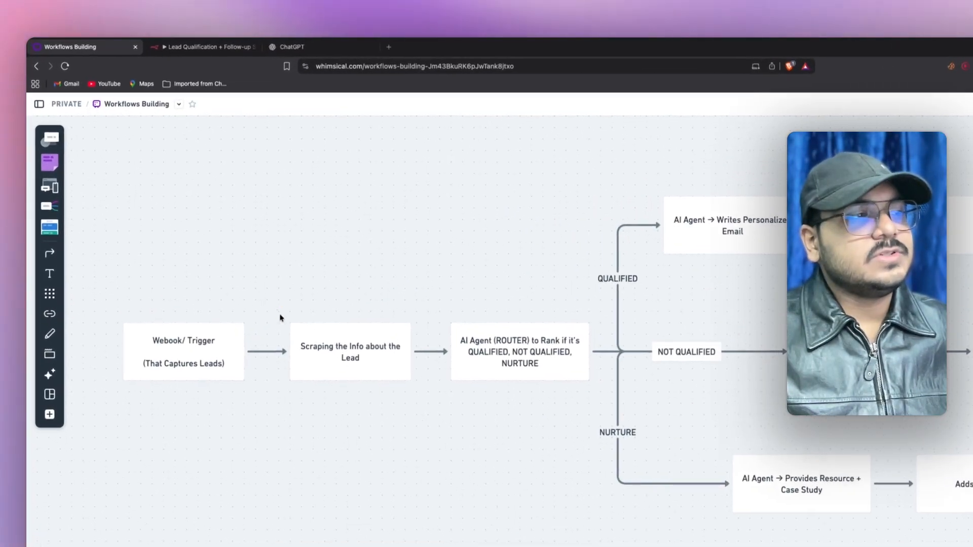
drag(273, 299, 428, 421)
click(427, 419)
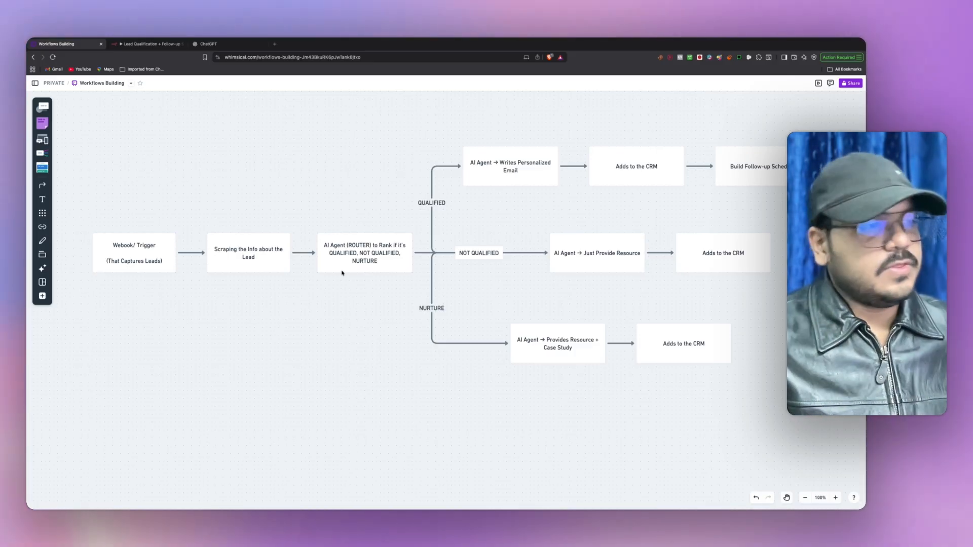
- Type a note below the ROUTER box: 'Ranking: out of 100' / 'QU, NOT QUA, NURTURE'
click(337, 250)
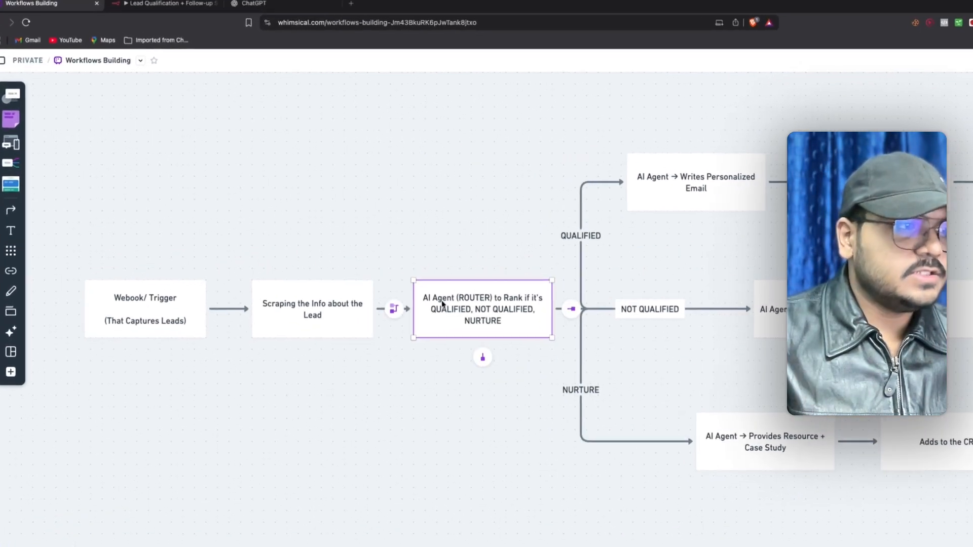
click(432, 382)
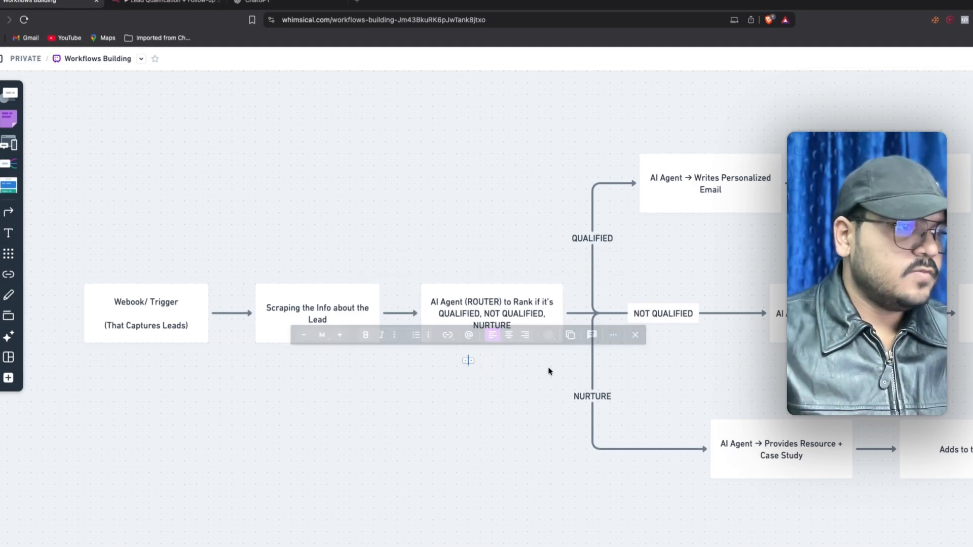
text(Raning)
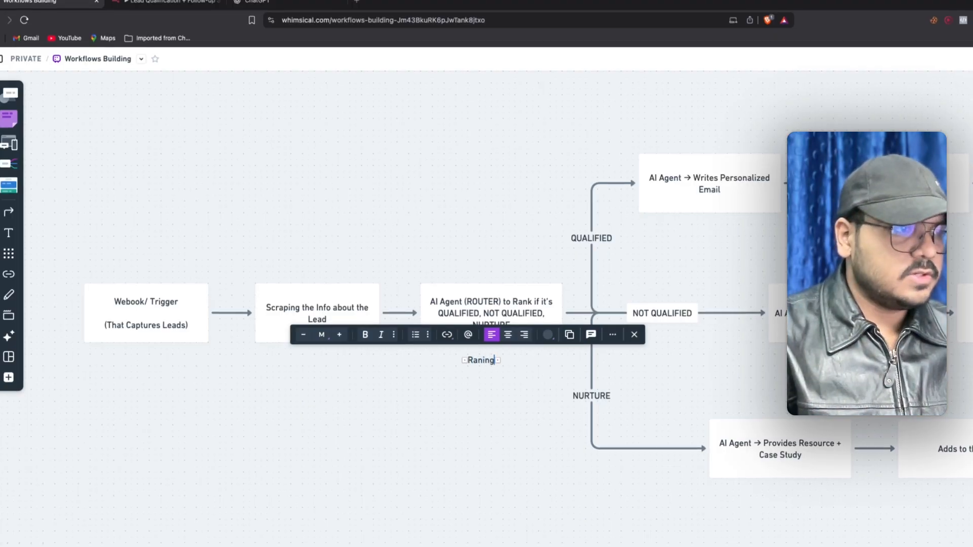
key(BackSpace)
key(BackSpace)
key(BackSpace)
key(BackSpace)
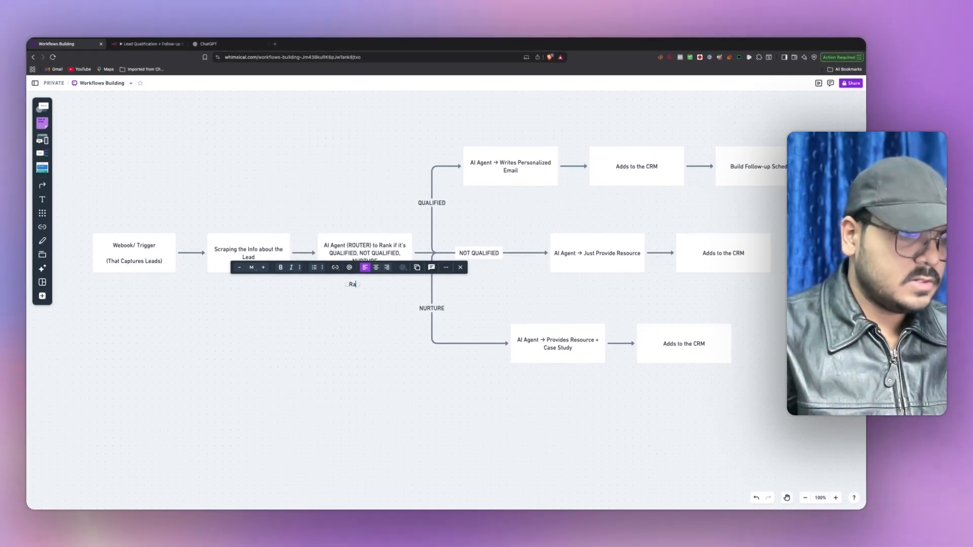
text(n)
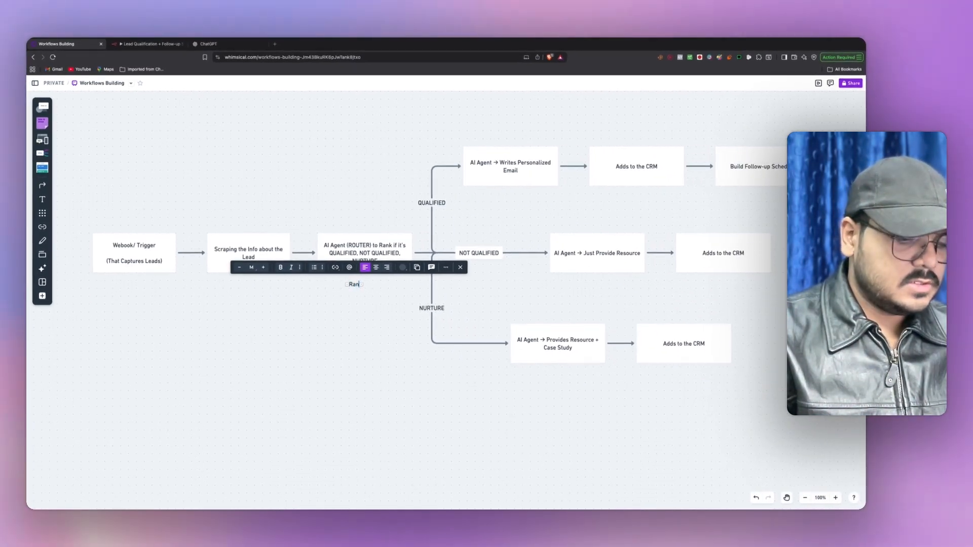
text(king: out)
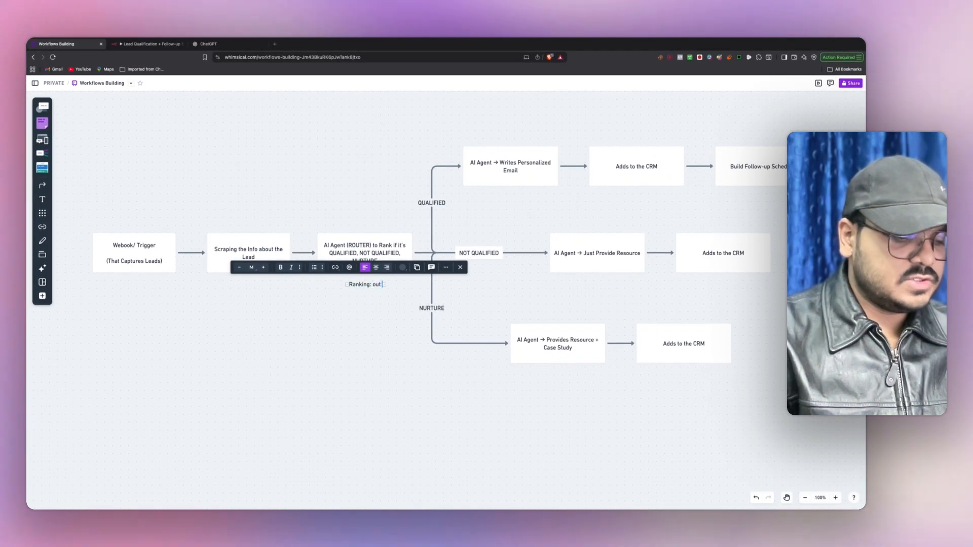
text( of 100)
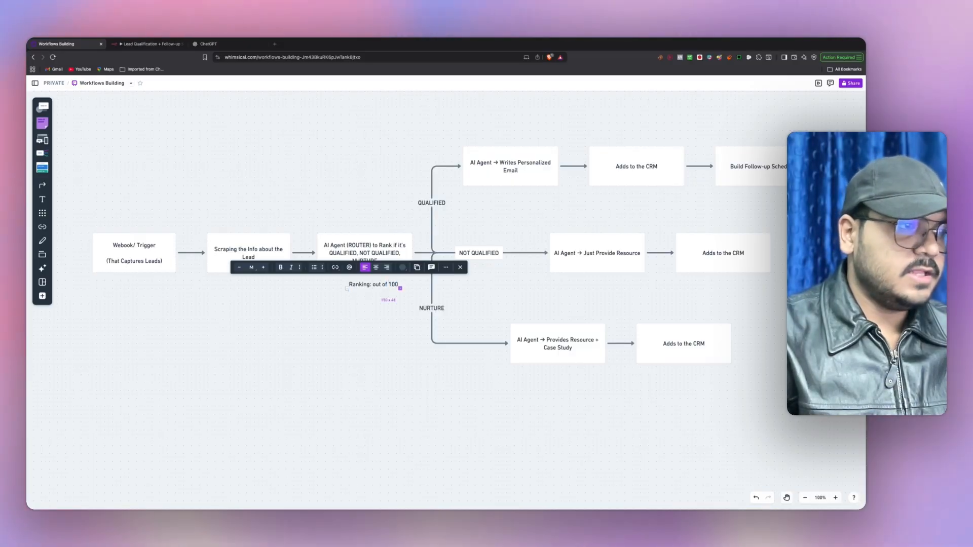
key(Return)
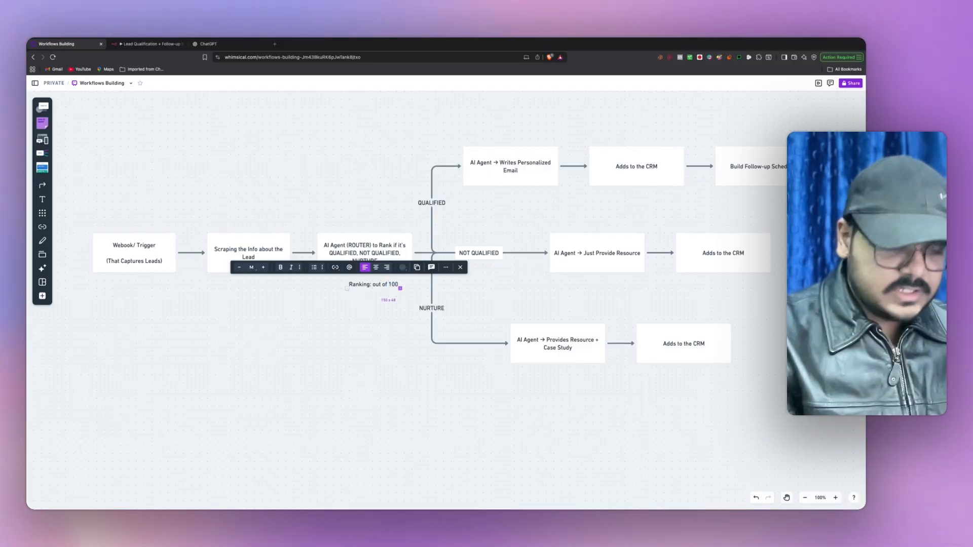
text(QU, N)
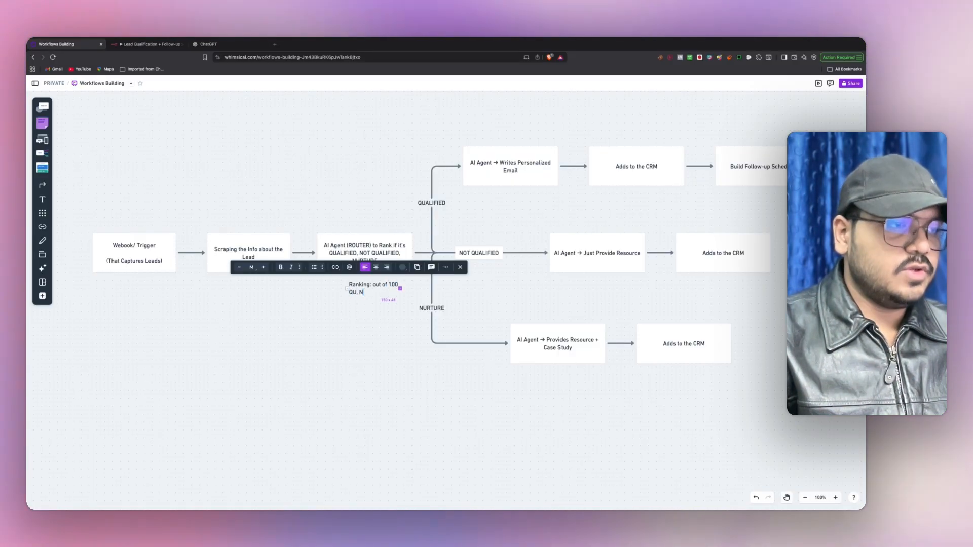
text(OT)
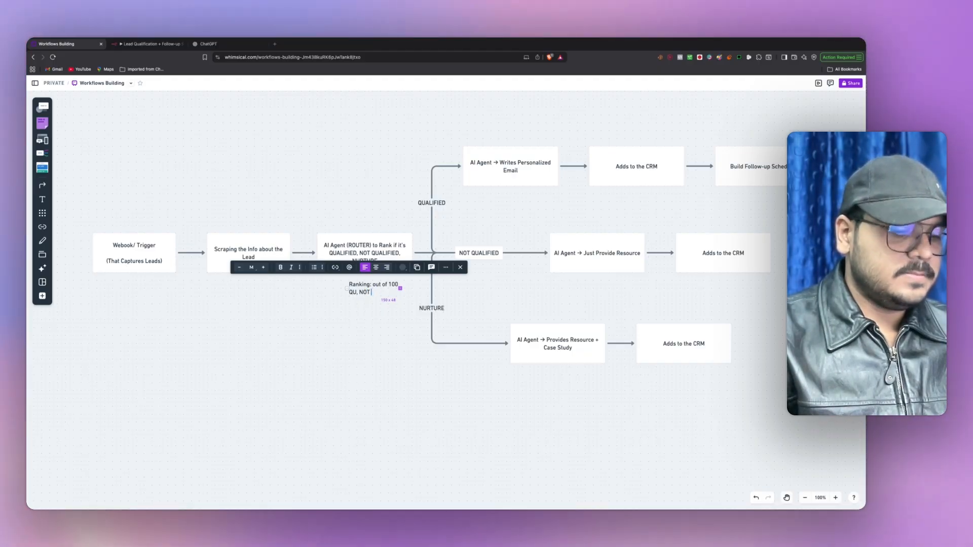
text(, Q QUA)
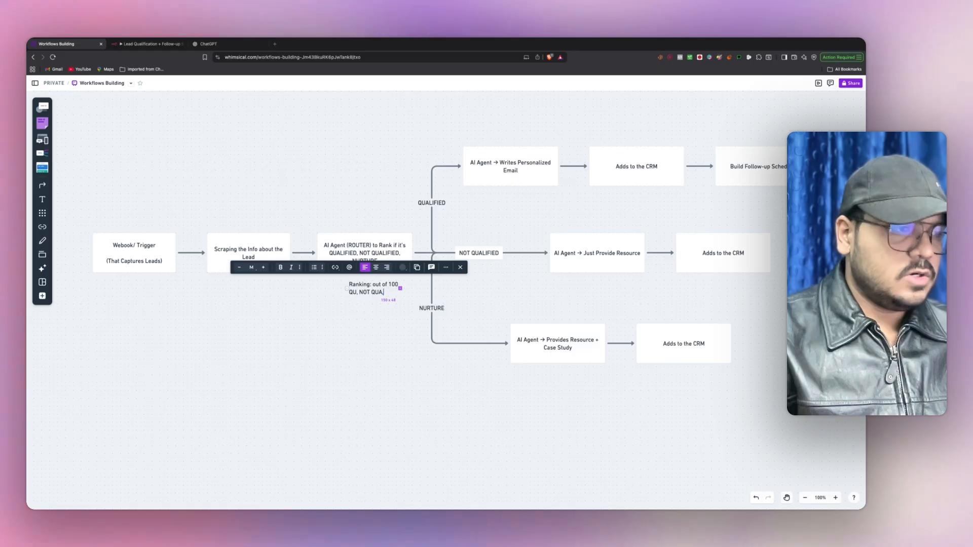
text(, NURTURE)
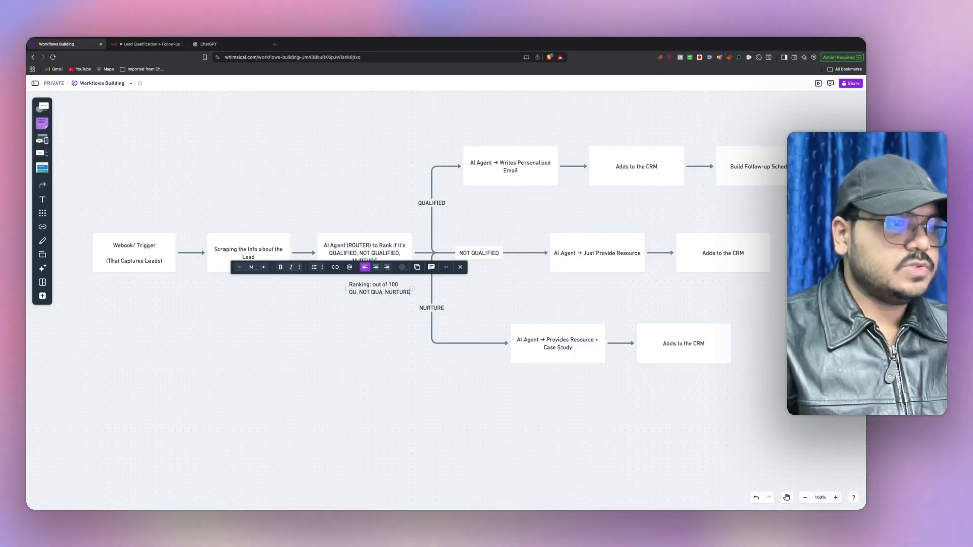
click(414, 348)
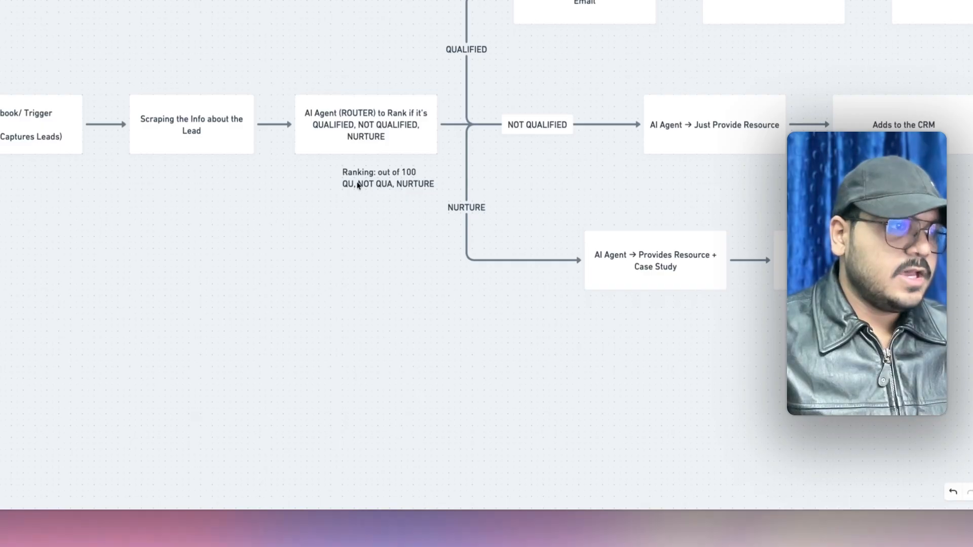
drag(360, 189, 337, 190)
click(390, 197)
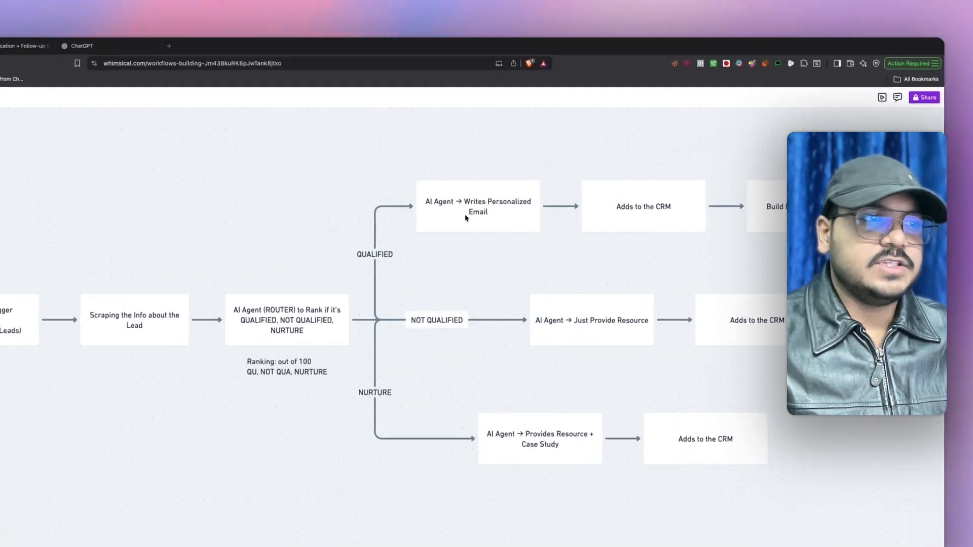
click(514, 173)
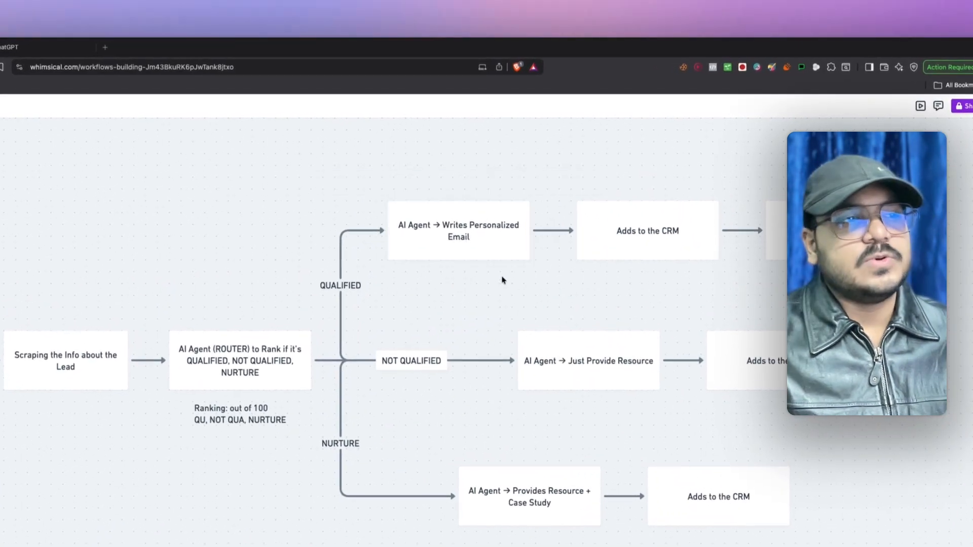
click(481, 233)
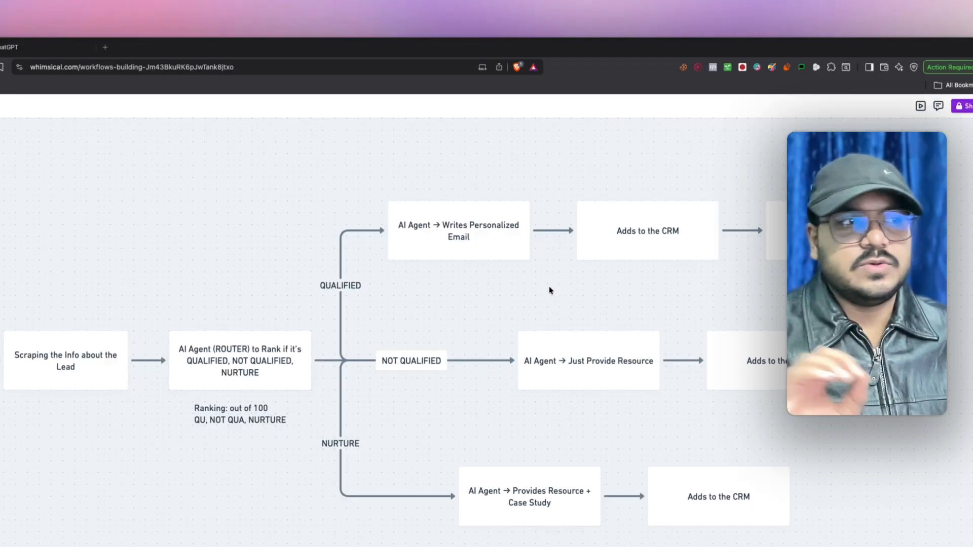
click(617, 247)
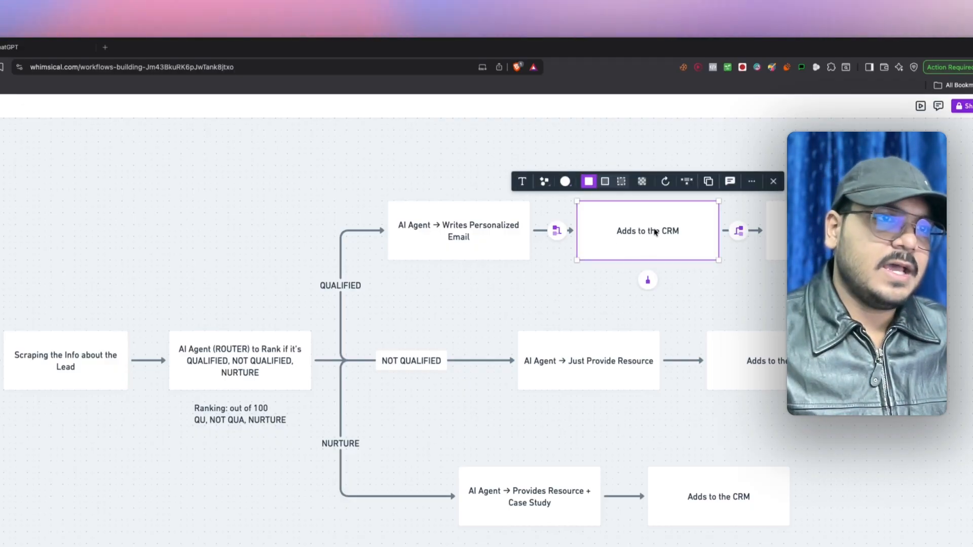
click(709, 294)
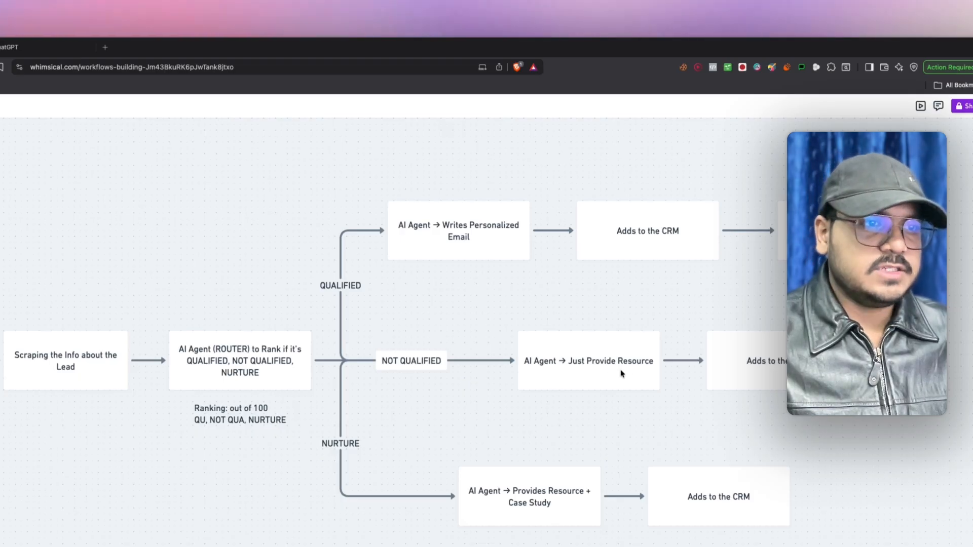
drag(607, 374, 595, 373)
click(550, 407)
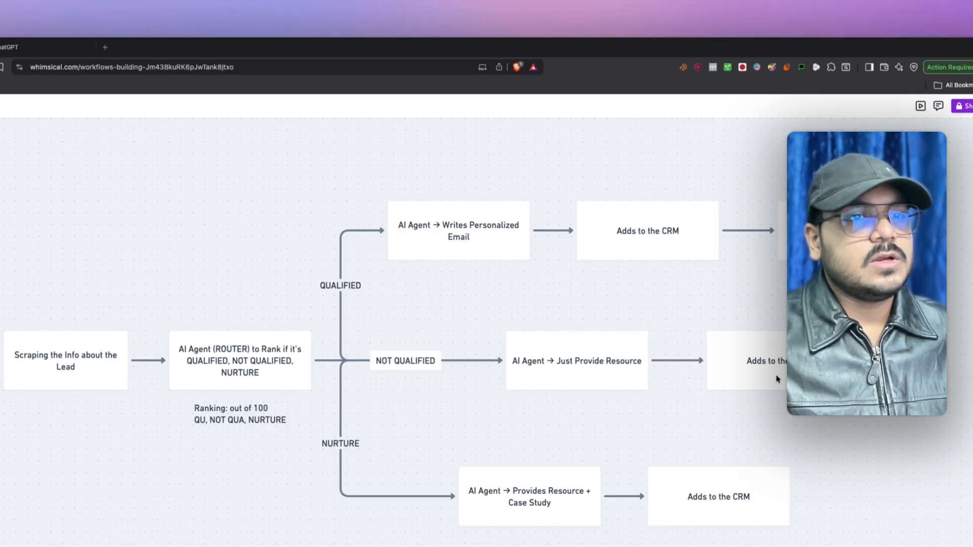
click(706, 412)
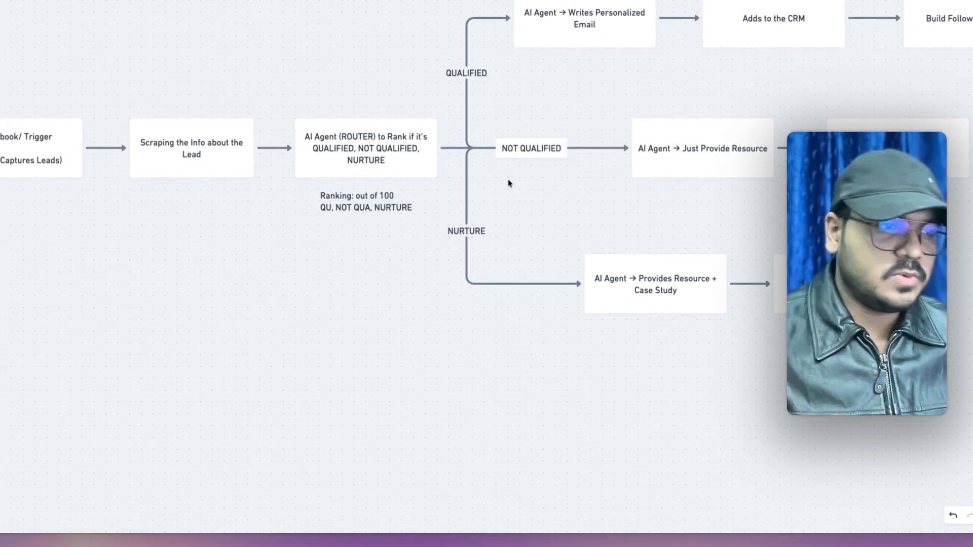
click(654, 306)
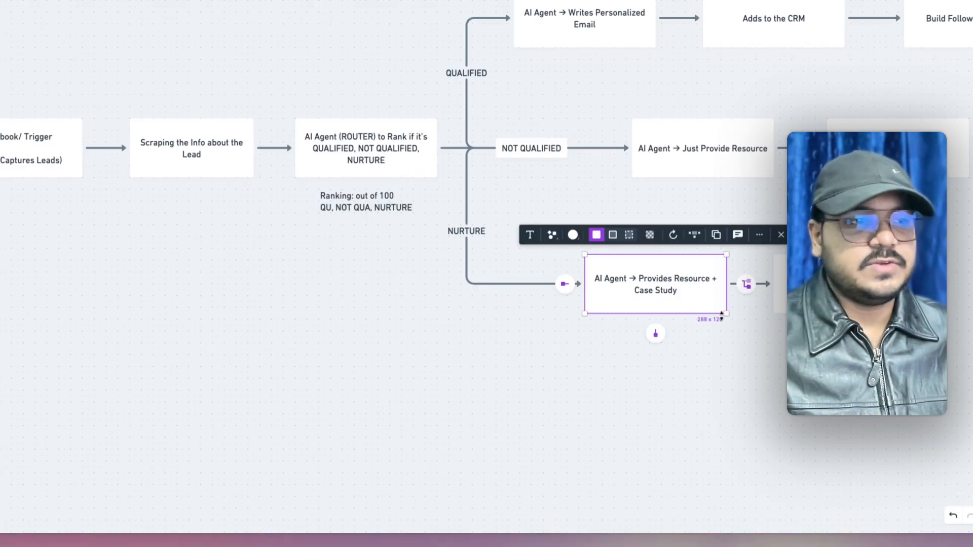
click(747, 359)
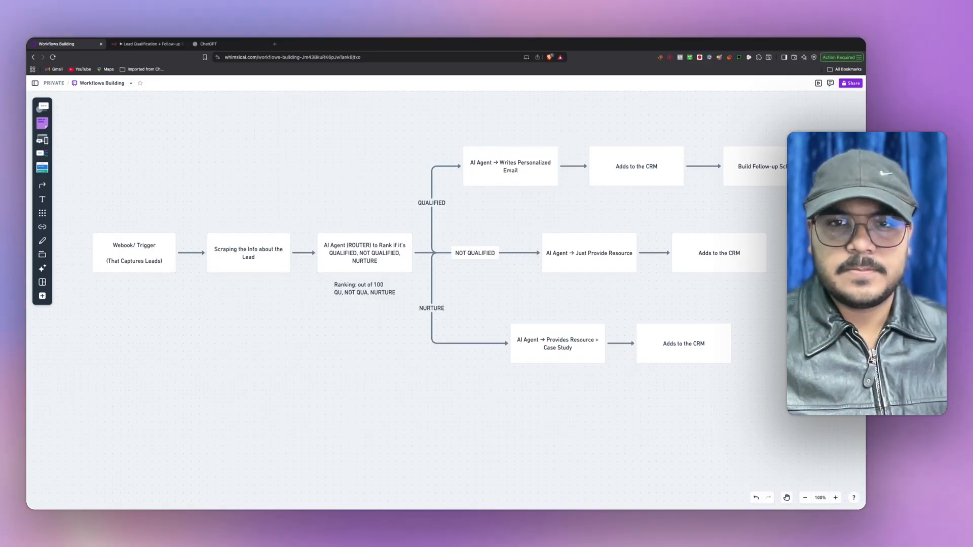
key(ctrl+Tab)
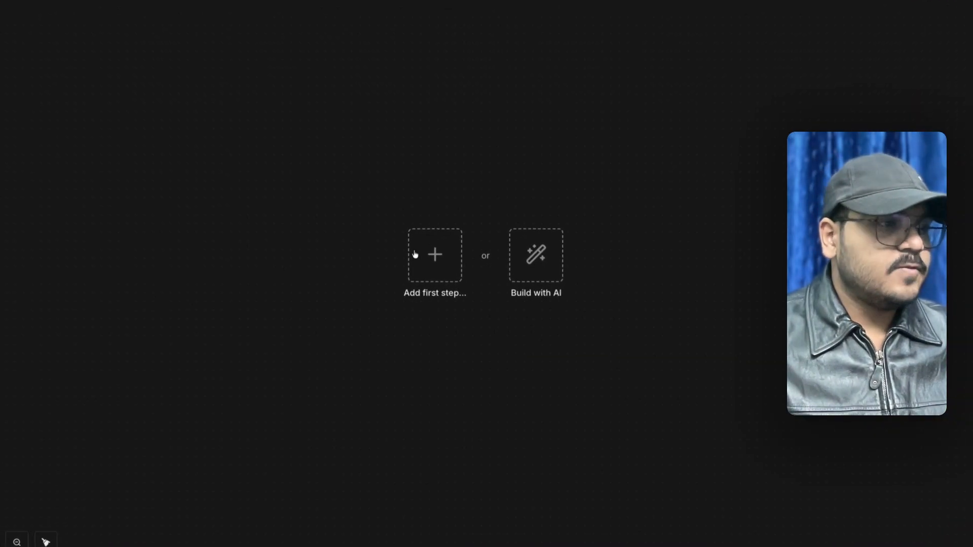
- Add an n8n Form 'On new n8n Form event' trigger as the first step
click(415, 253)
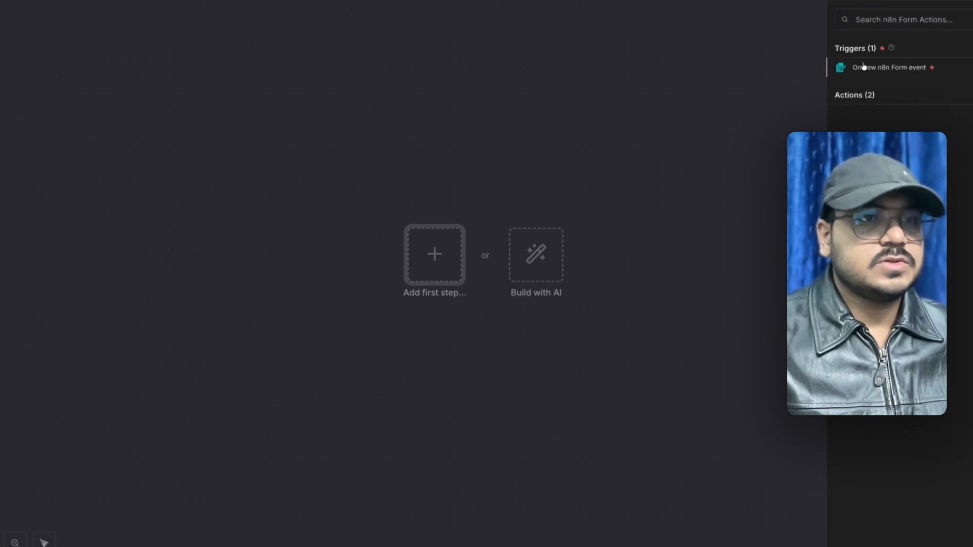
click(864, 67)
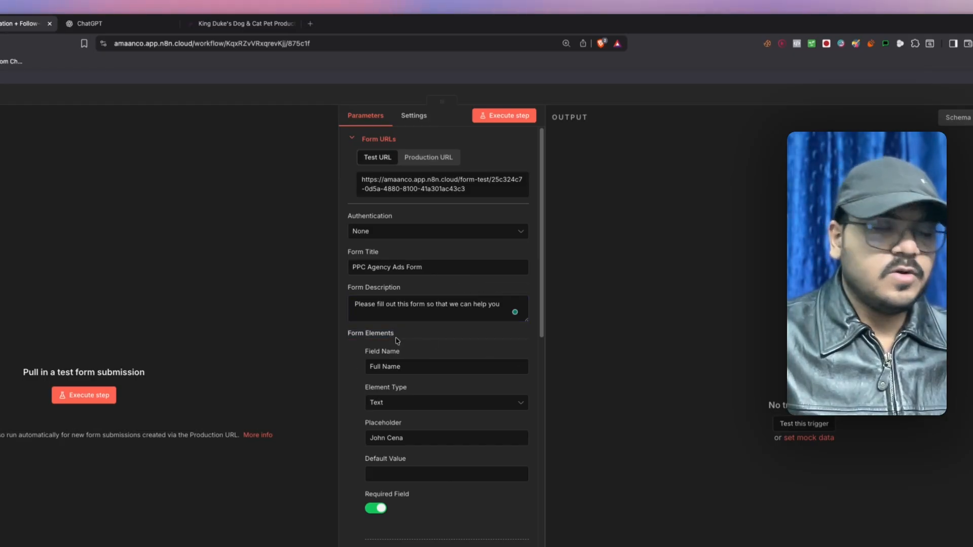
- Scroll through the Form Trigger's Form Elements list to review all the fields
scroll(397, 341, down, 5)
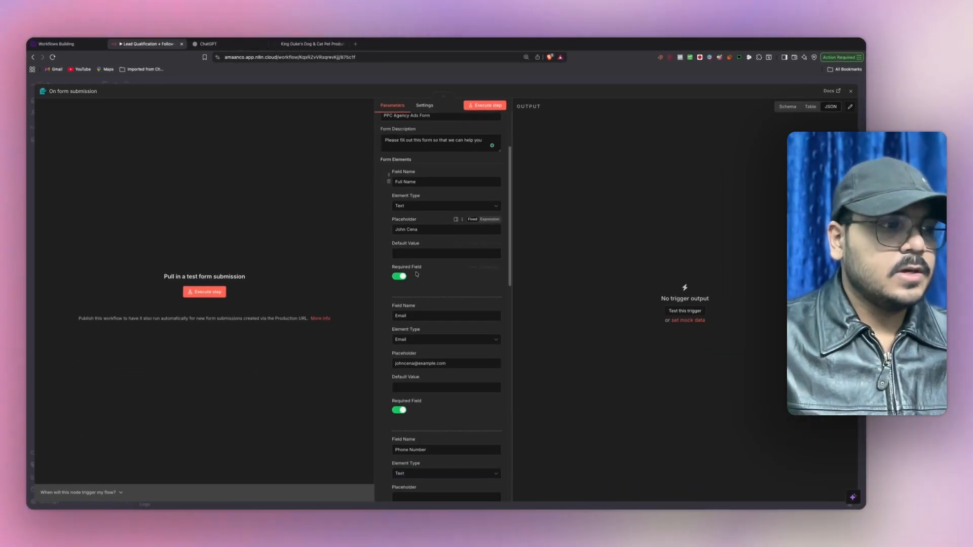
scroll(416, 294, down, 3)
scroll(419, 316, down, 5)
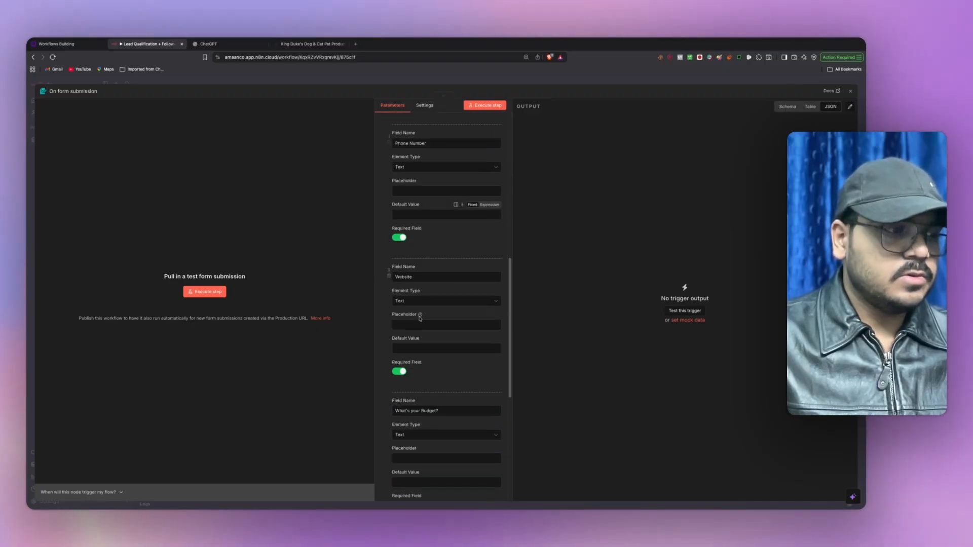
scroll(429, 310, down, 5)
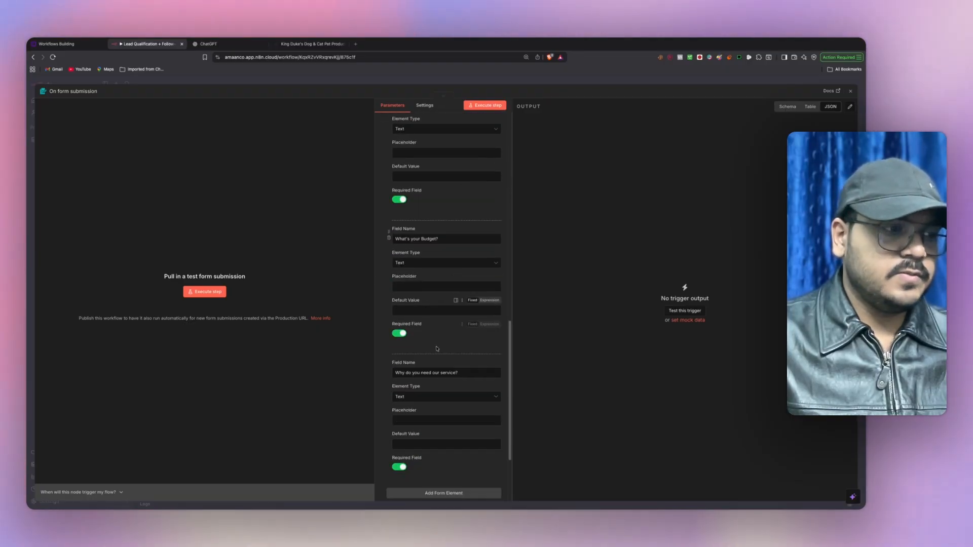
scroll(437, 348, up, 7)
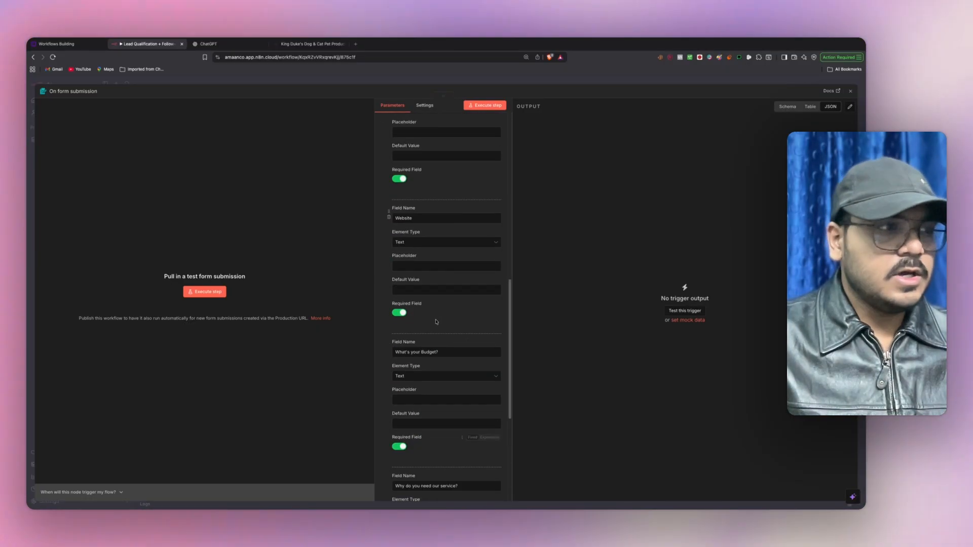
scroll(436, 322, up, 1)
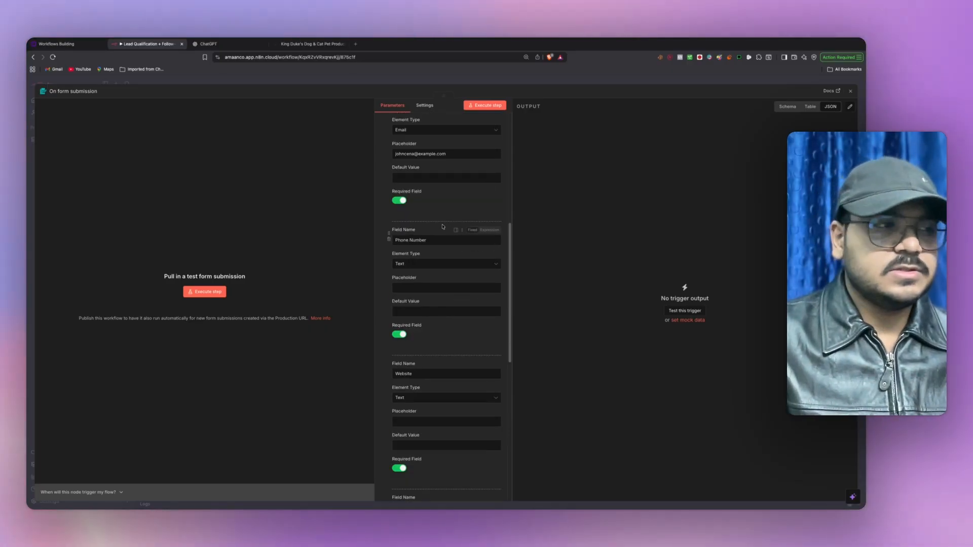
scroll(443, 228, up, 3)
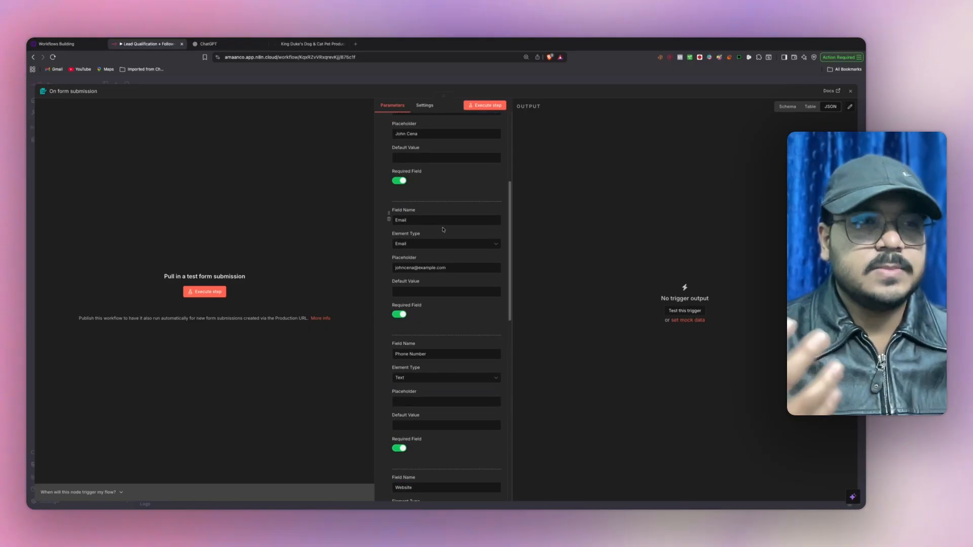
scroll(443, 230, up, 3)
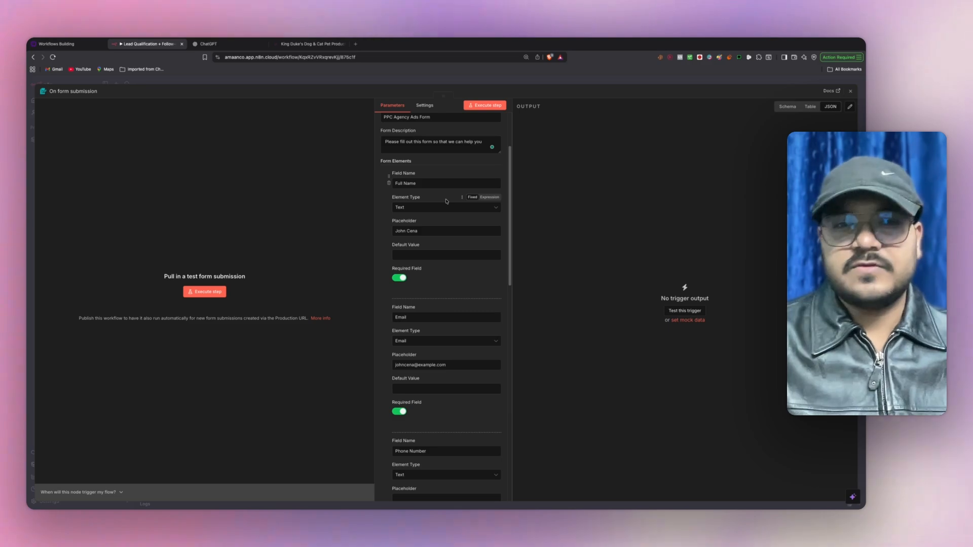
scroll(447, 203, down, 10)
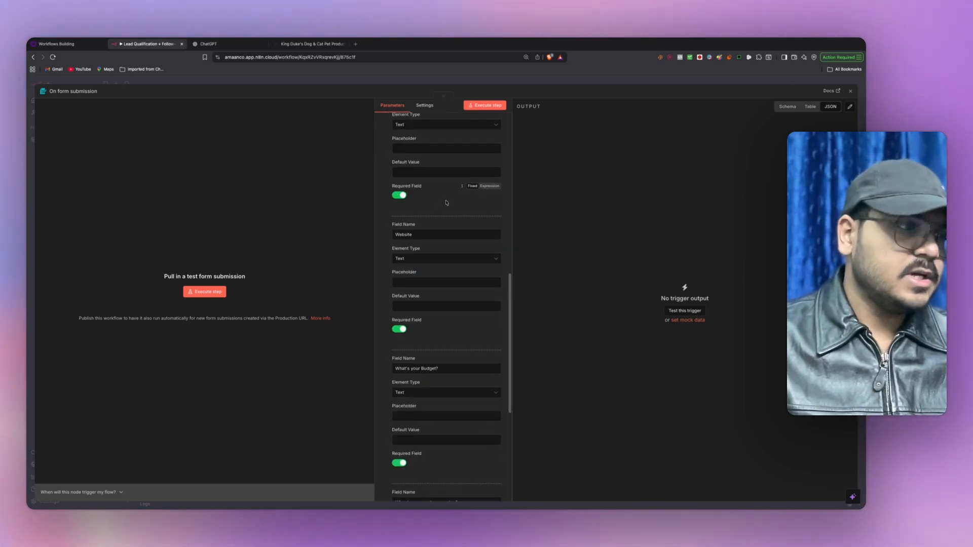
scroll(442, 221, down, 5)
scroll(442, 221, up, 10)
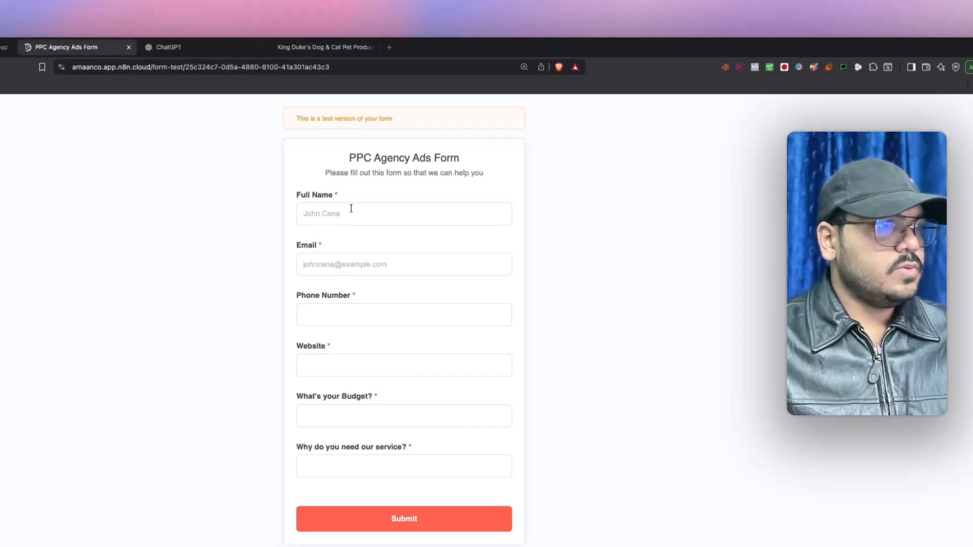
- Fill in the lead's full name, e-mail address and phone number
click(349, 217)
text(J)
key(BackSpace)
key(BackSpace)
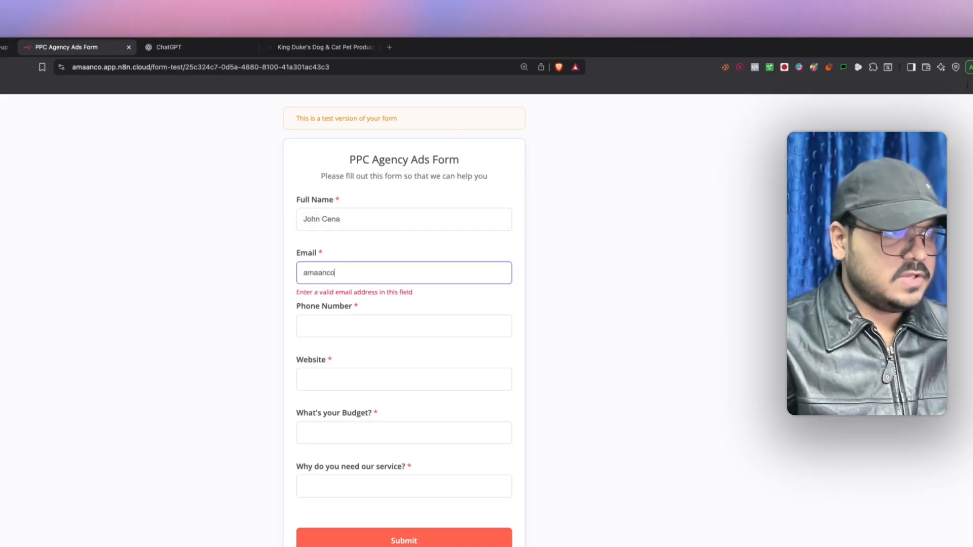
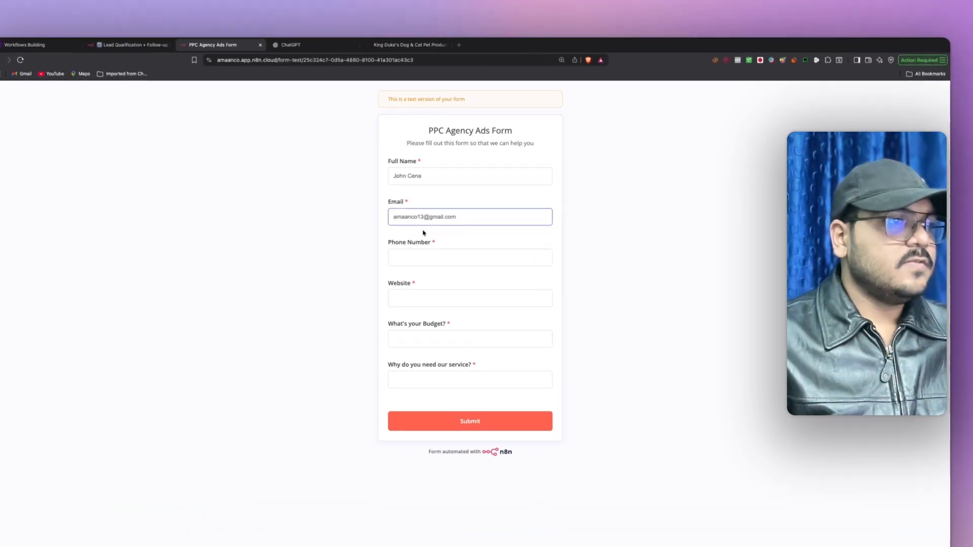
click(399, 231)
text(+12345)
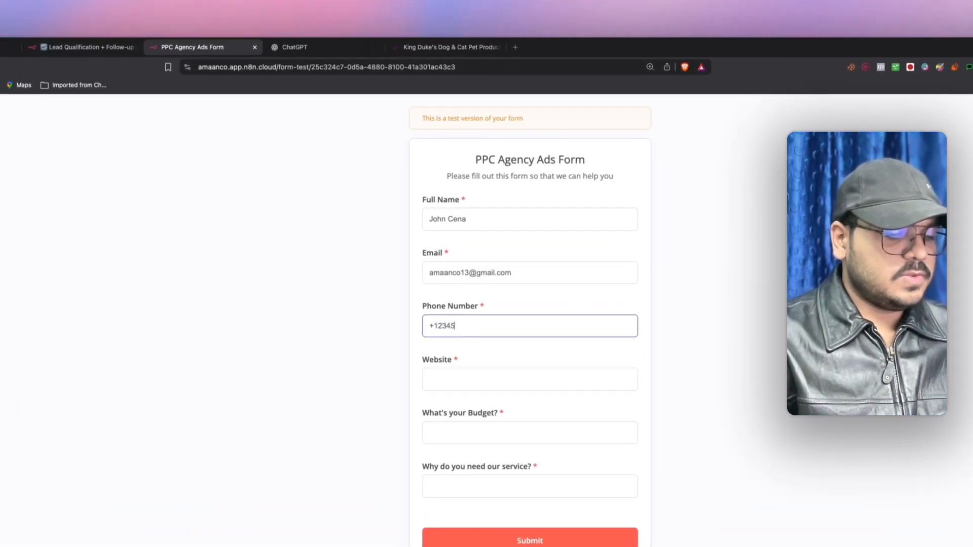
text(6789)
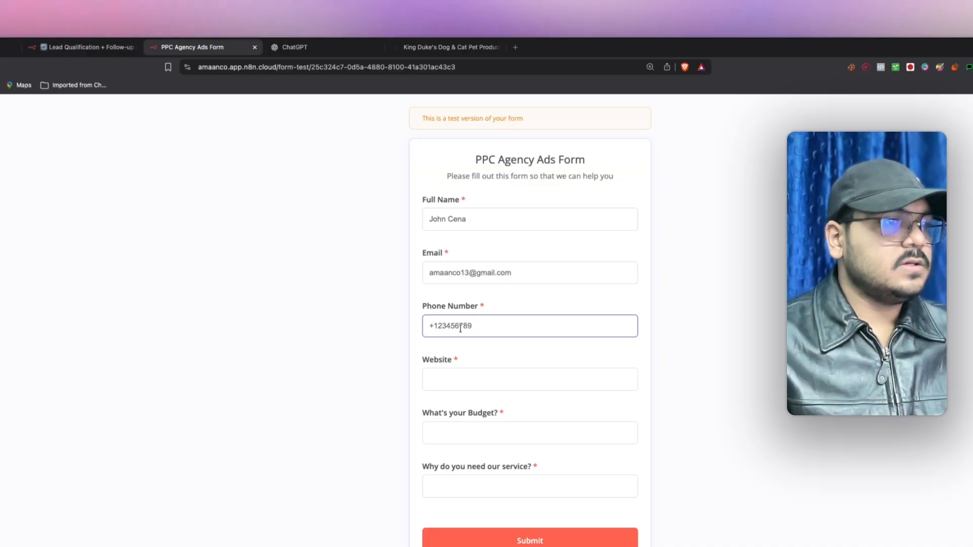
- Copy the King Duke's store URL and paste it into the Website field
click(452, 51)
click(411, 68)
key(super+c)
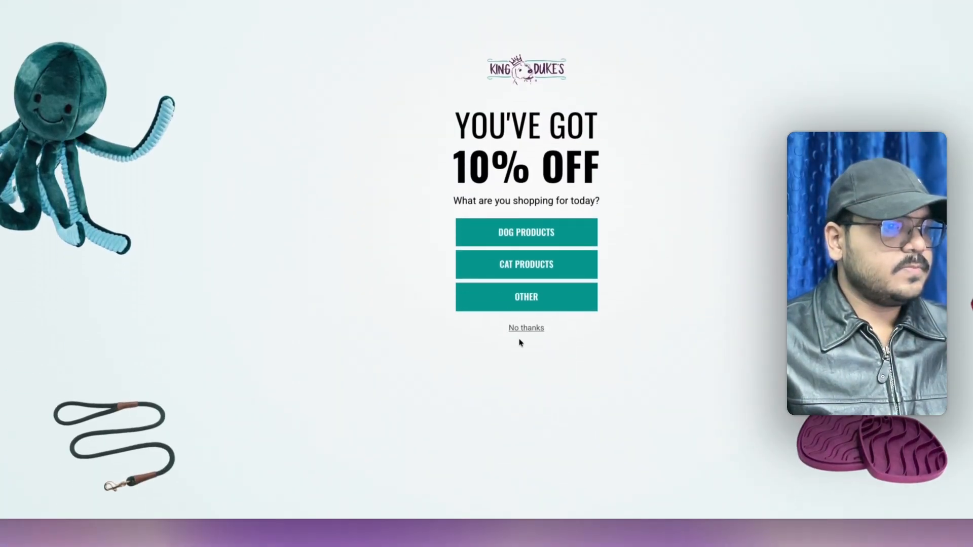
click(527, 441)
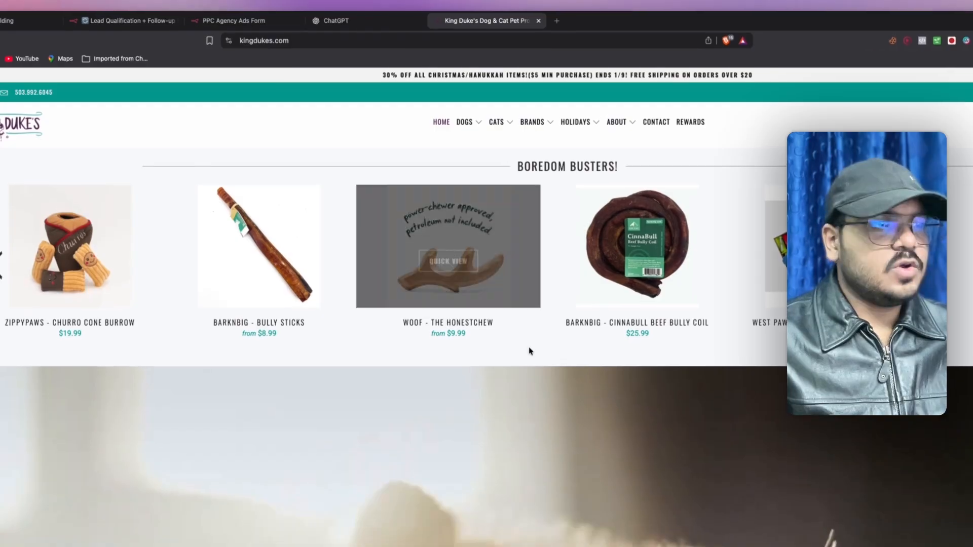
scroll(421, 249, down, 10)
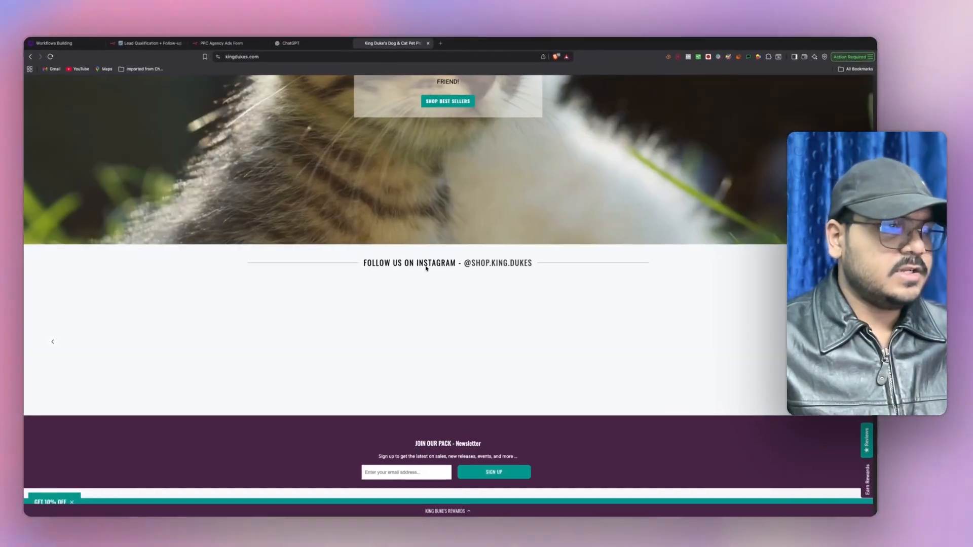
scroll(426, 268, down, 8)
scroll(421, 267, up, 15)
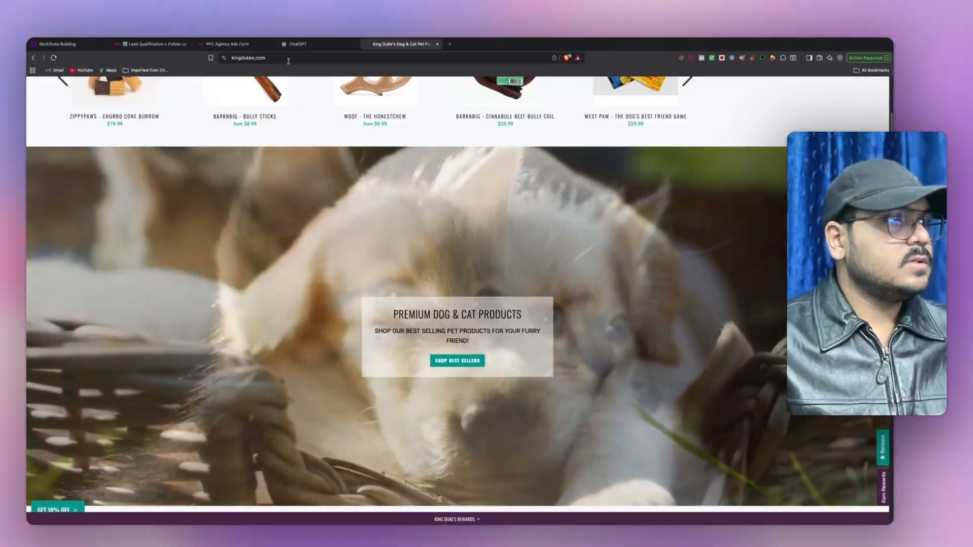
click(226, 45)
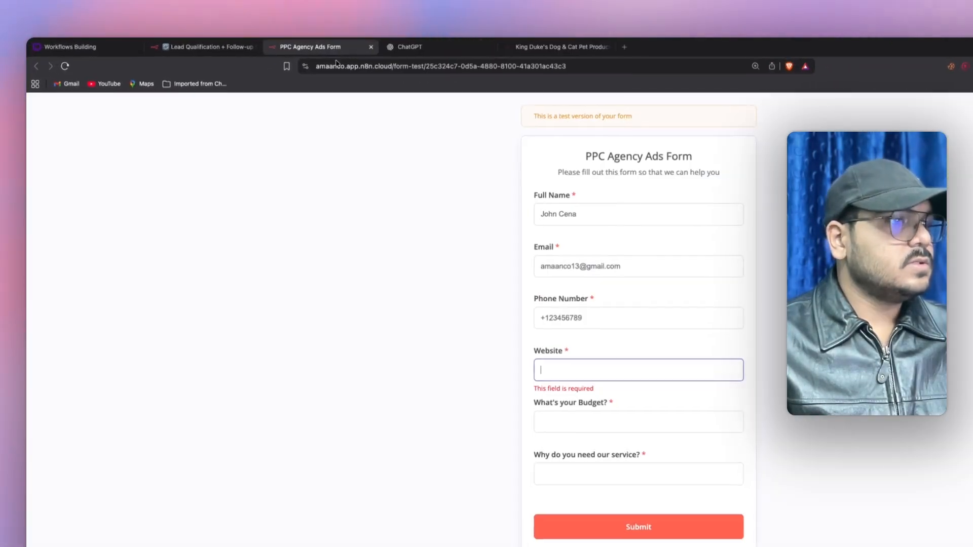
key(super+v)
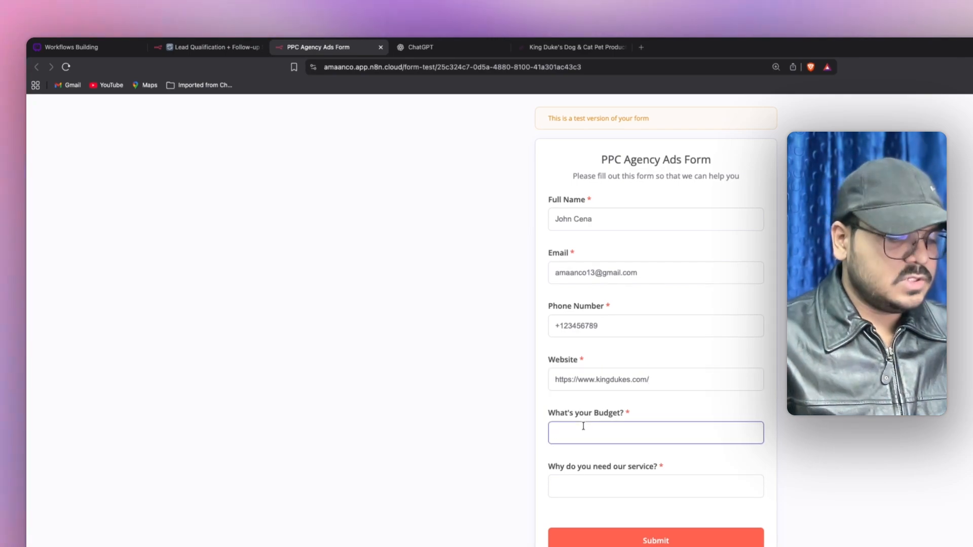
- Enter a $20,000 budget and a Google and Meta ads reason, then submit
text(@20,000)
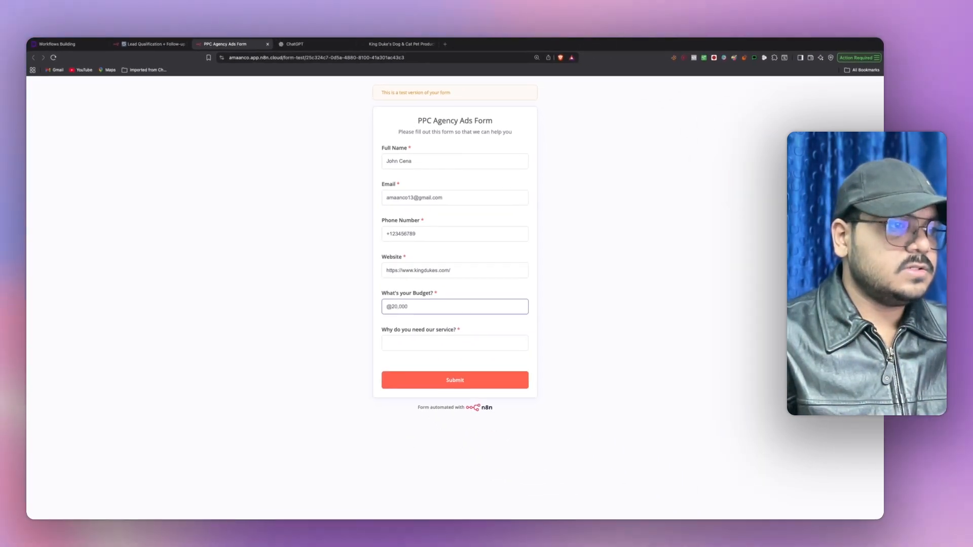
key(BackSpace)
key(BackSpace)
key(BackSpace)
key(BackSpace)
key(BackSpace)
key(BackSpace)
key(BackSpace)
text($20,0000)
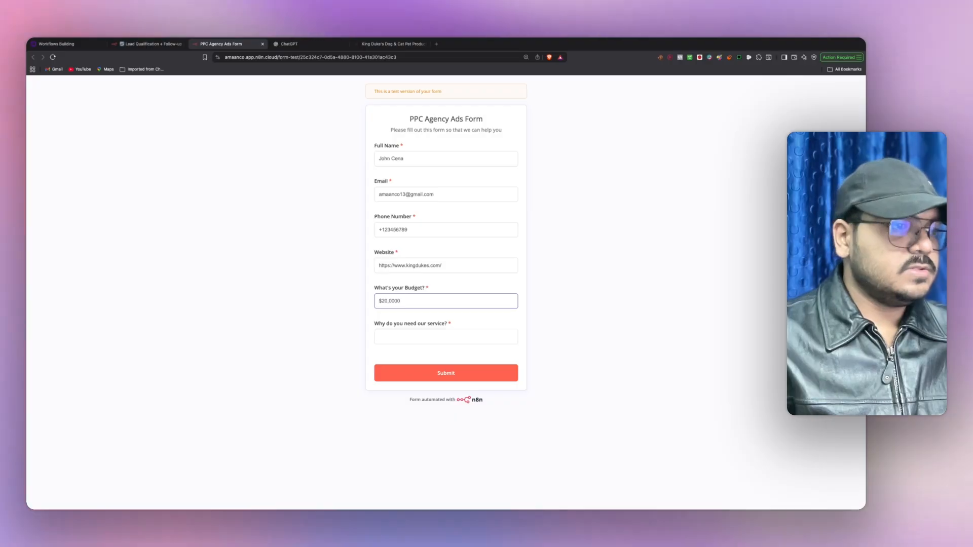
key(BackSpace)
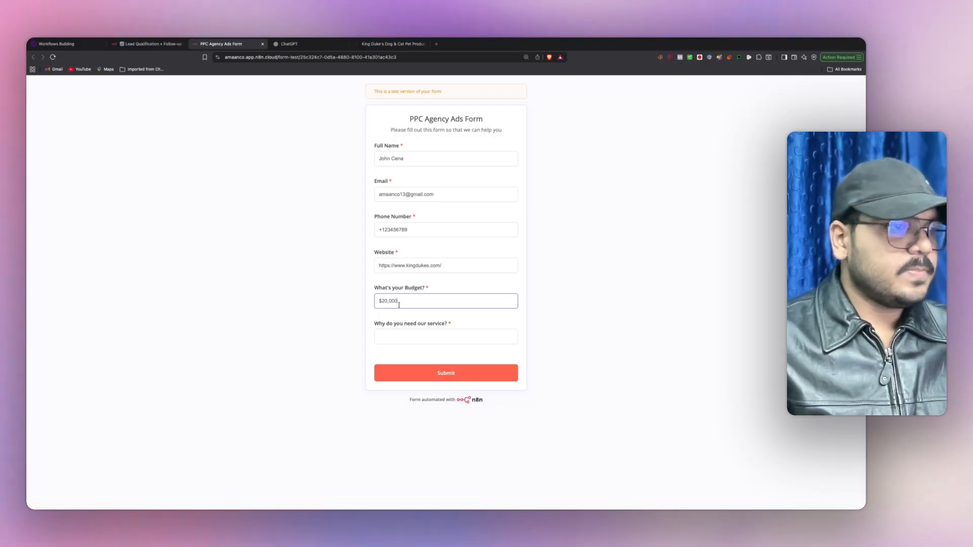
click(405, 337)
text(I need ot)
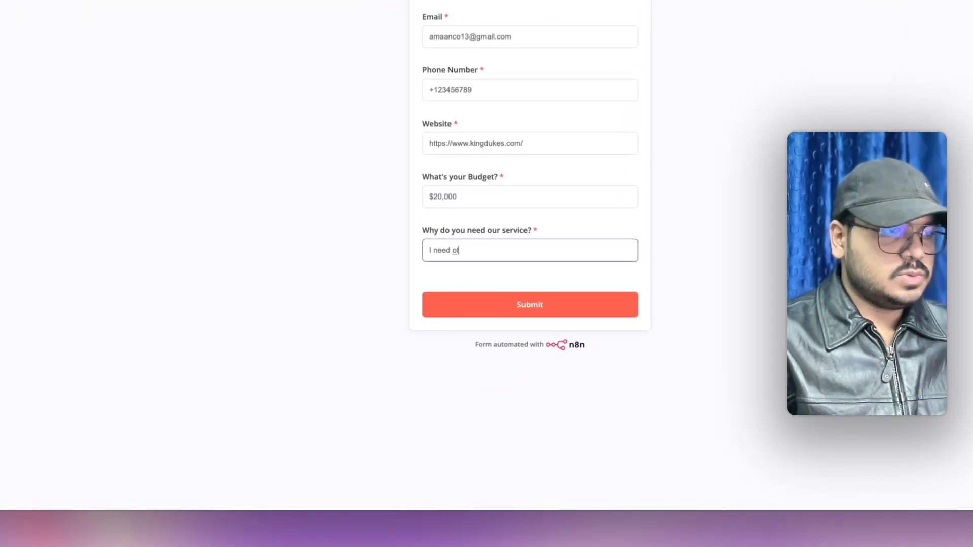
key(BackSpace)
key(BackSpace)
text(to run and impr)
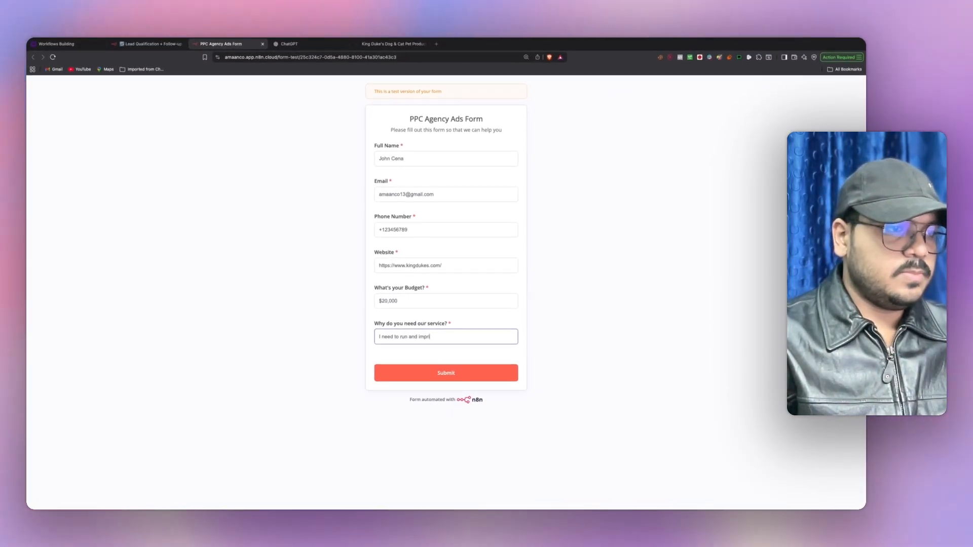
text(ove my )
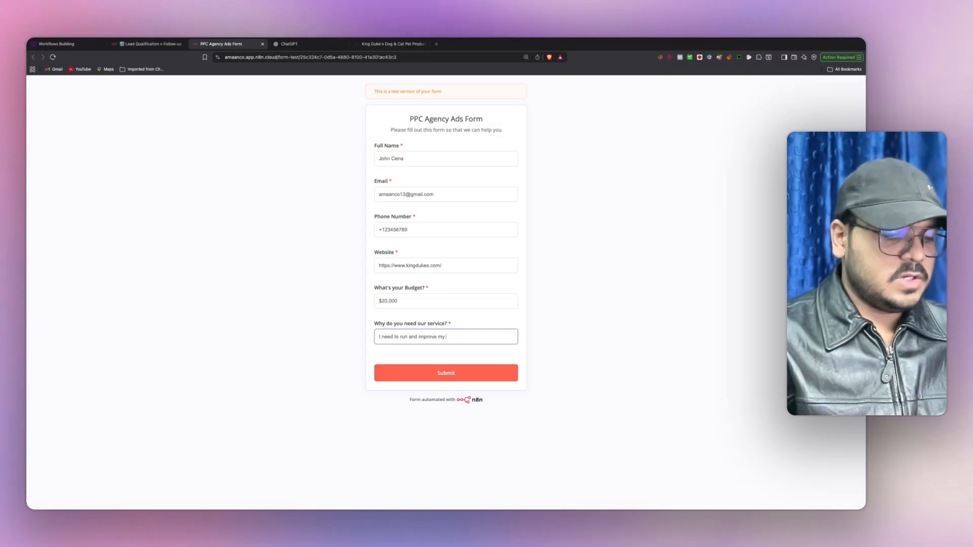
text(google and meta)
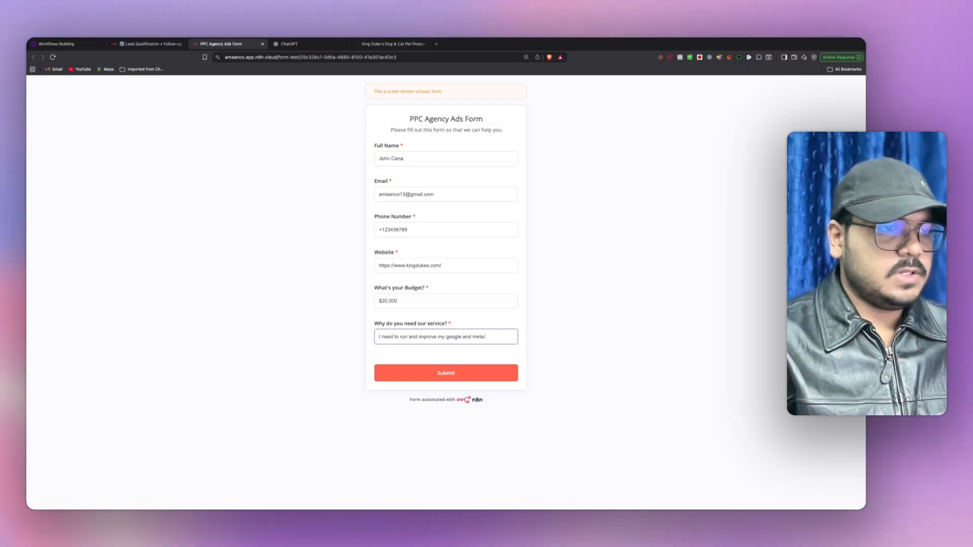
text( ads)
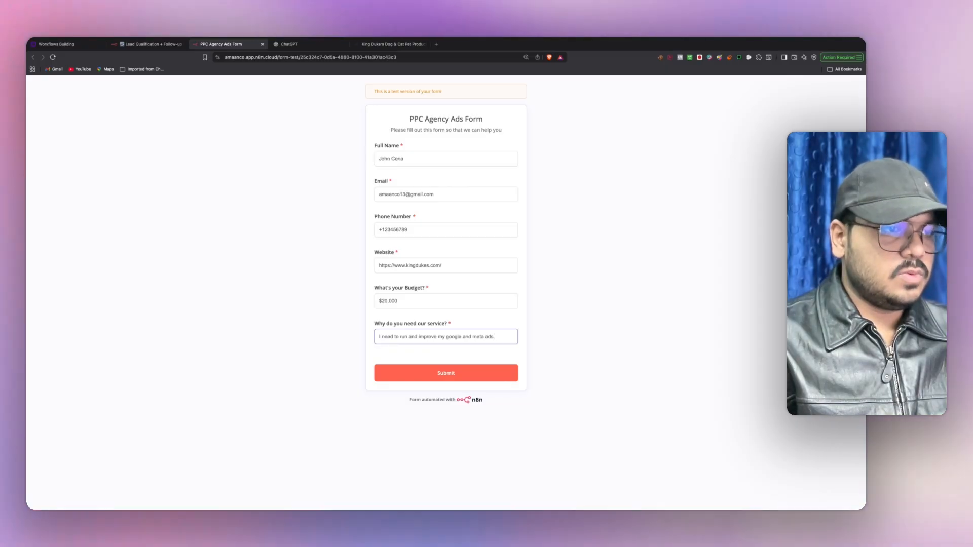
text( and i'm running a new offer m)
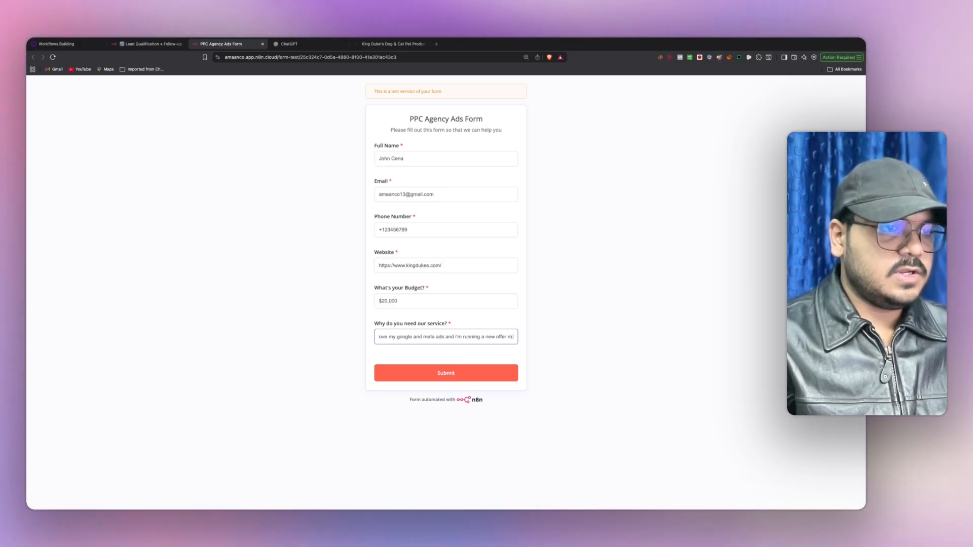
text(so for that i need)
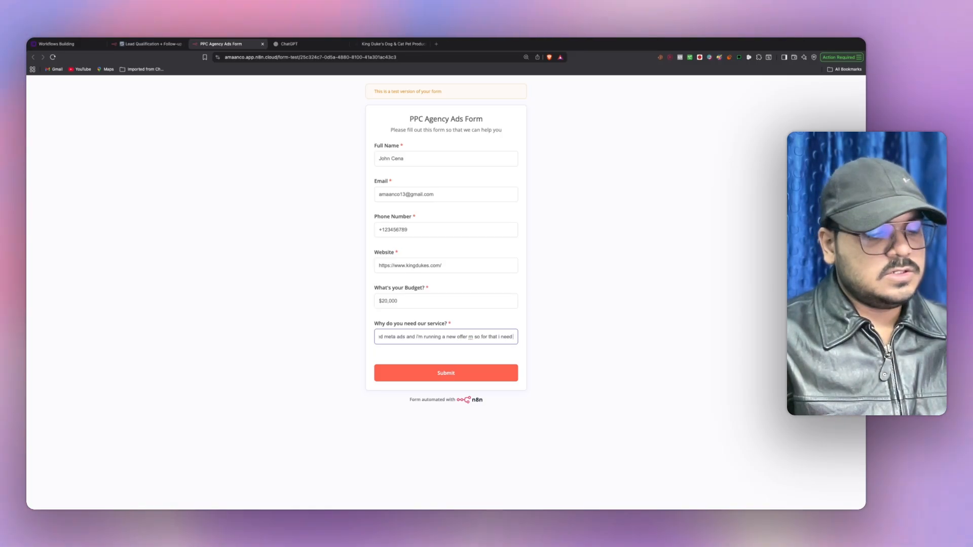
text( to g)
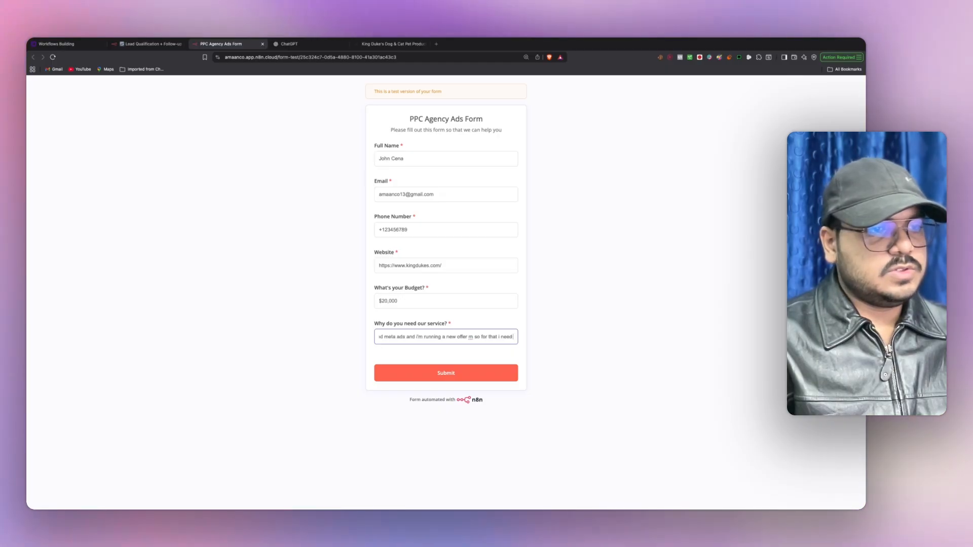
text(et m)
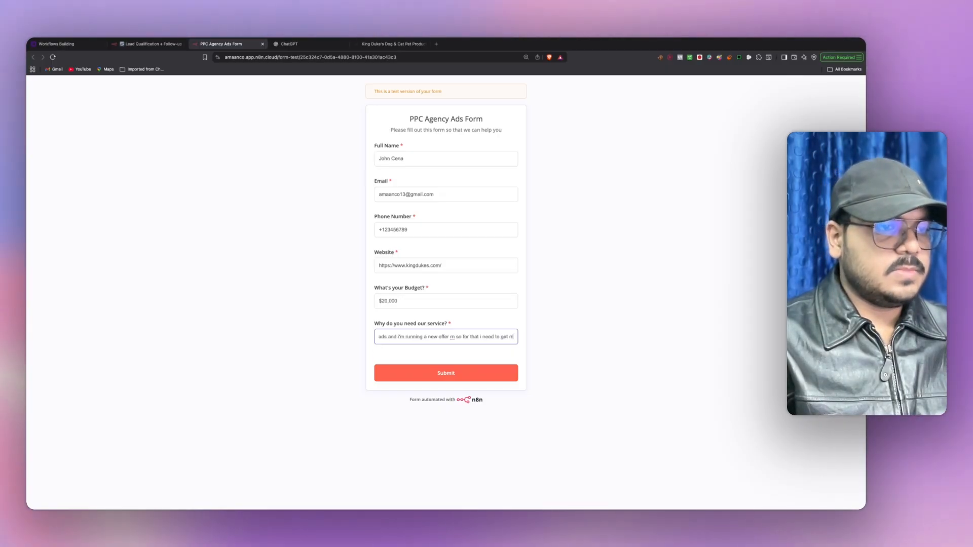
text( sell my prod)
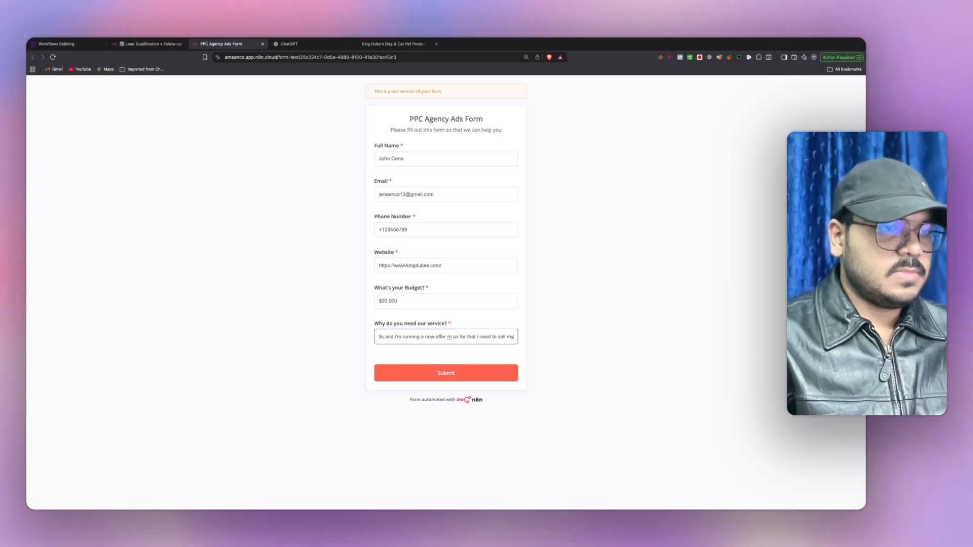
text(ucts a)
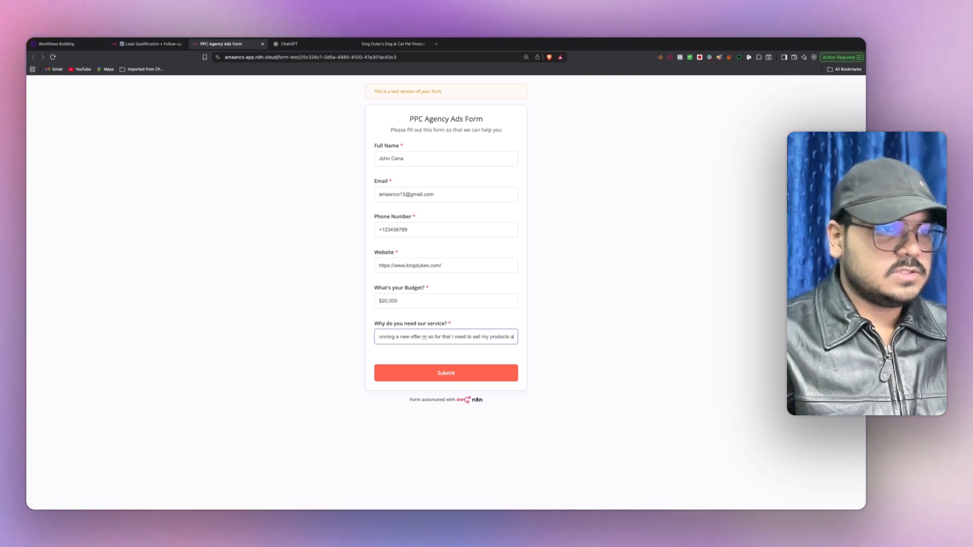
click(479, 356)
click(469, 357)
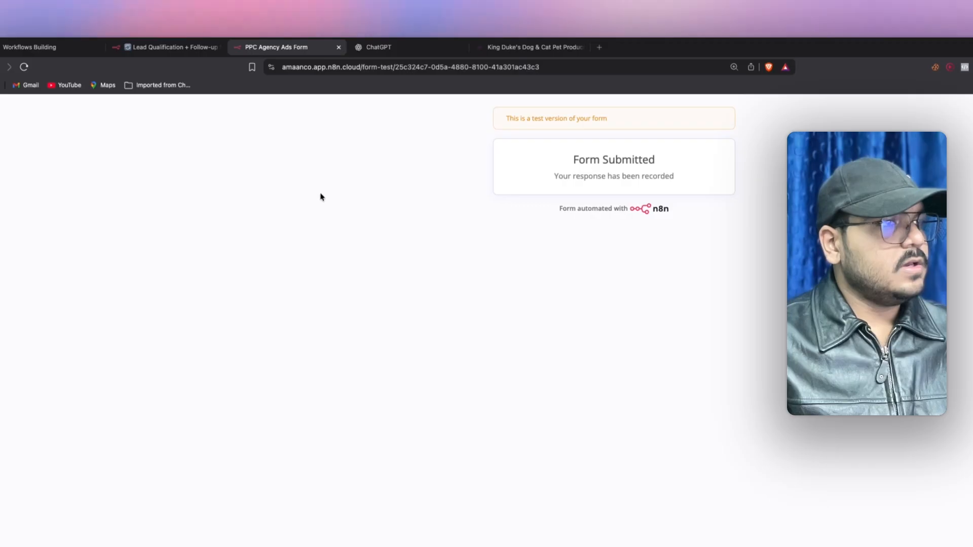
- Pin the form trigger's submitted test lead as its output data
click(172, 47)
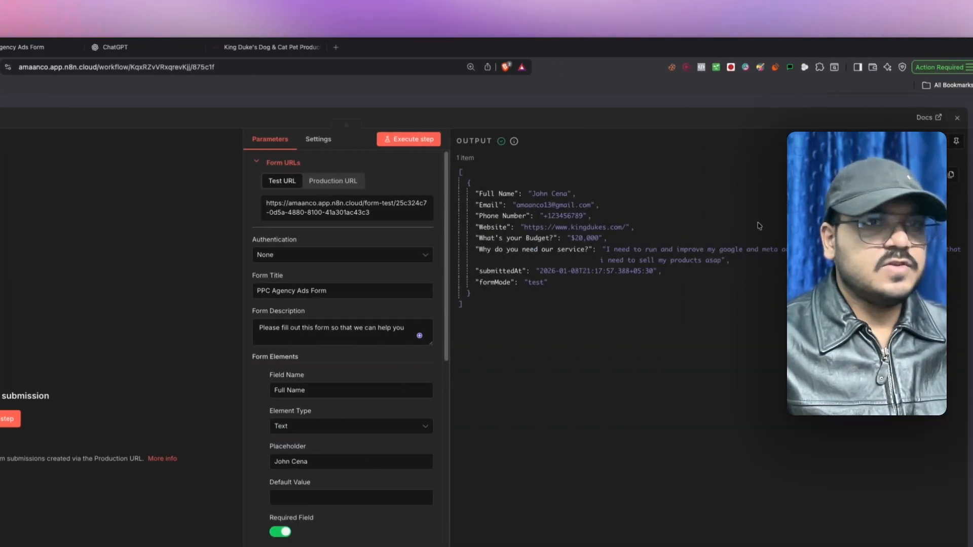
click(886, 141)
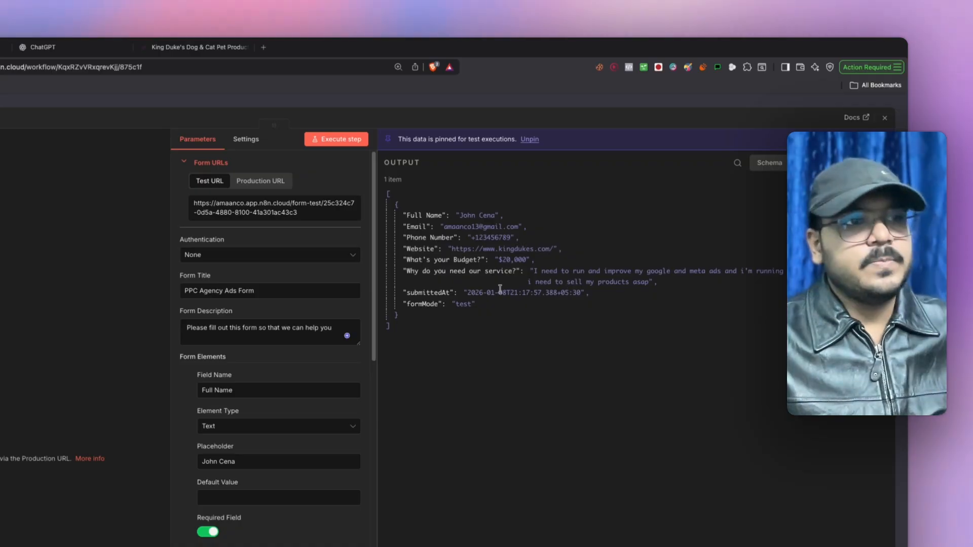
drag(404, 214, 482, 314)
click(482, 314)
click(885, 119)
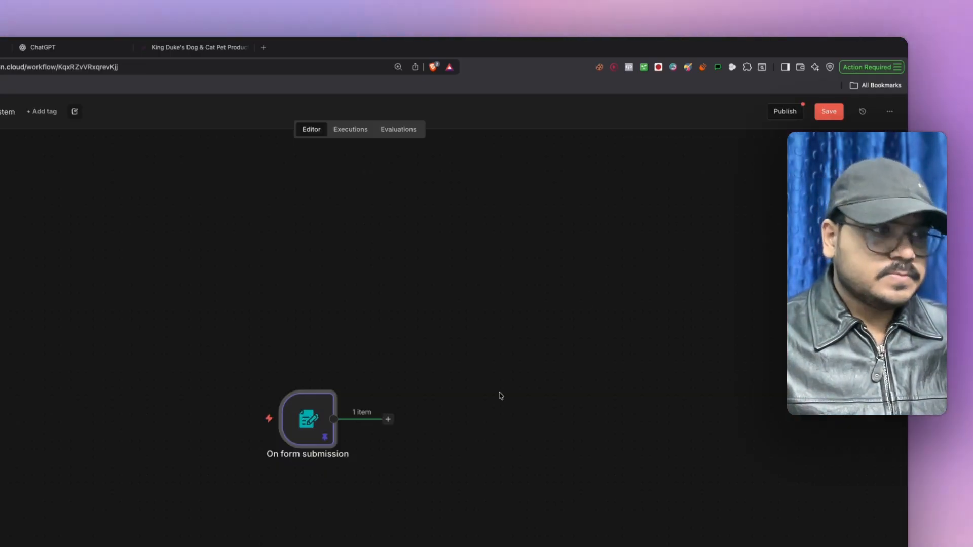
- Save the workflow and compare it against the Whimsical plan diagram
click(797, 99)
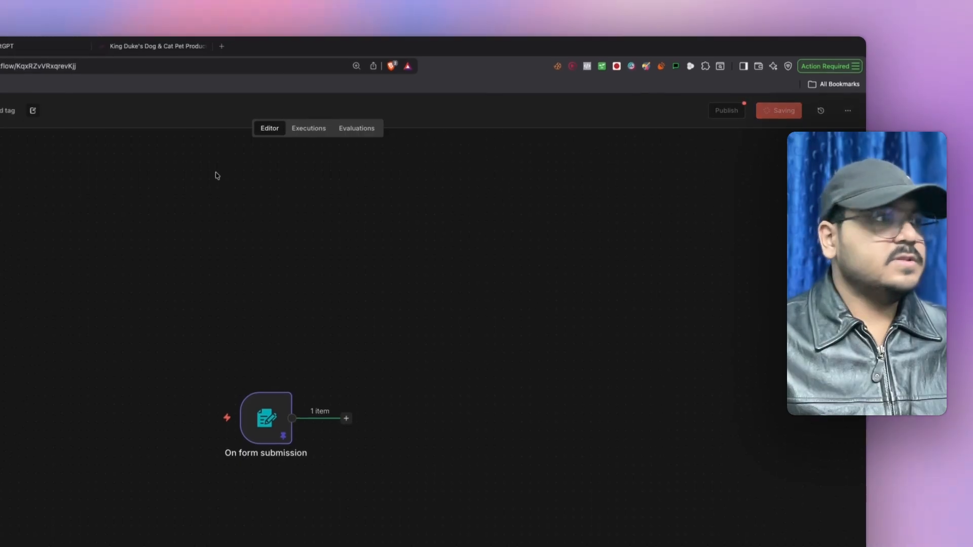
click(21, 50)
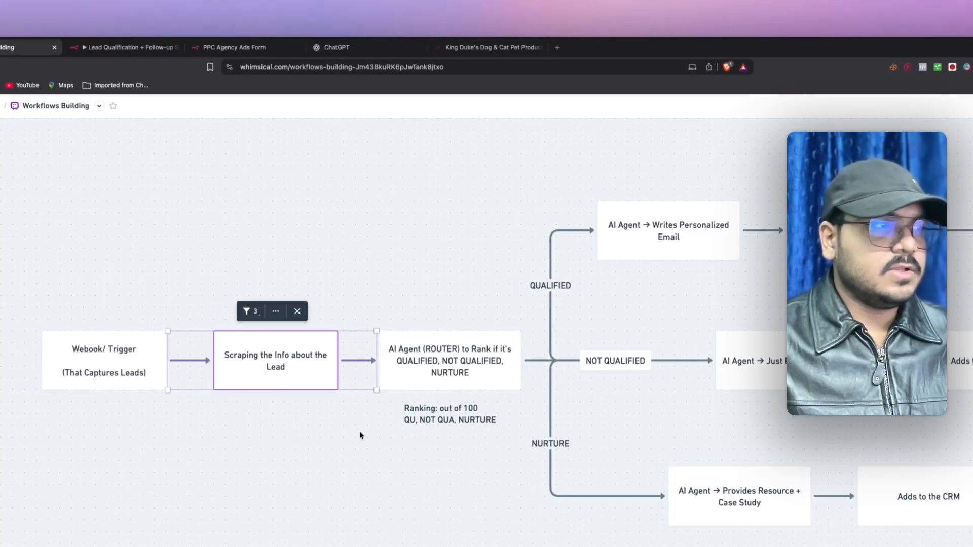
click(122, 47)
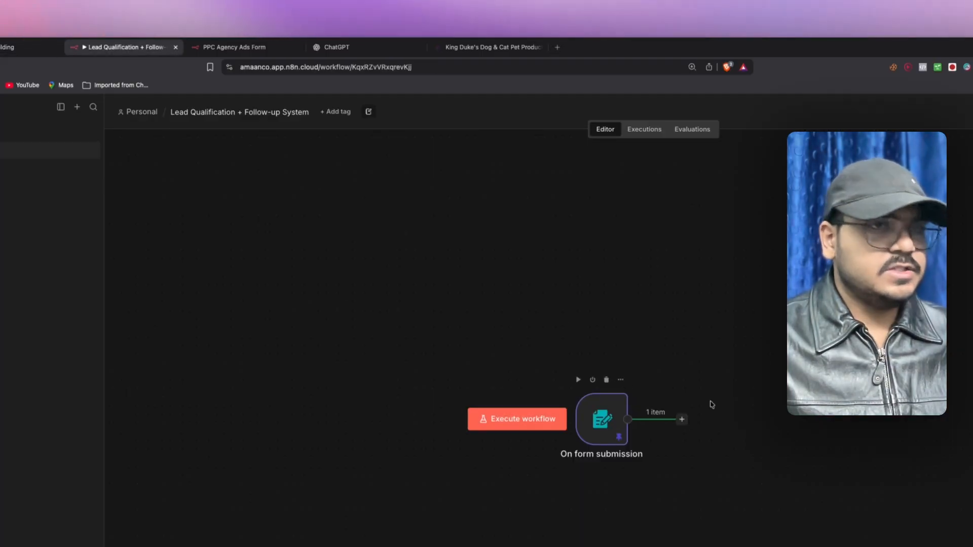
click(681, 419)
- Add an HTTP Request step with URL {{ $json.Website }} and run it to fetch the lead's site
text(http)
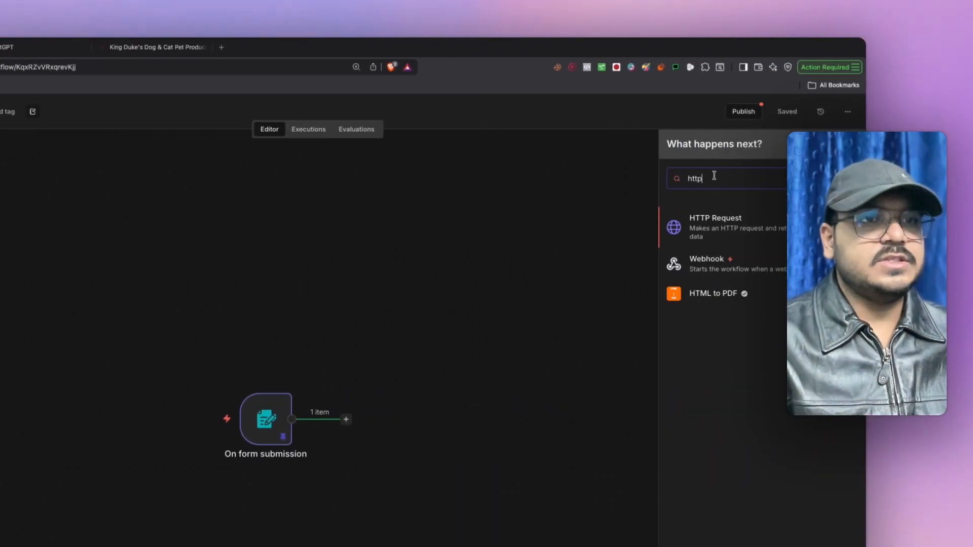
click(741, 227)
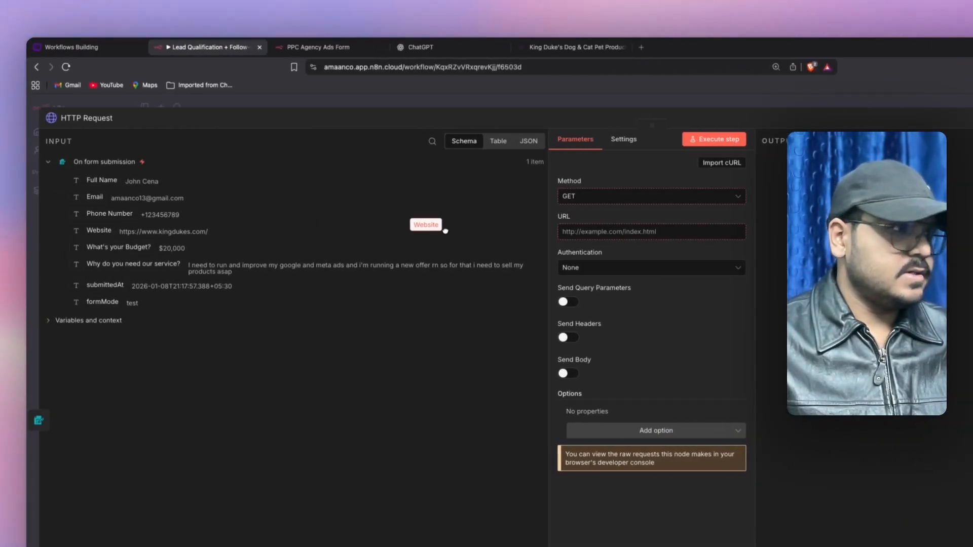
drag(572, 230, 573, 231)
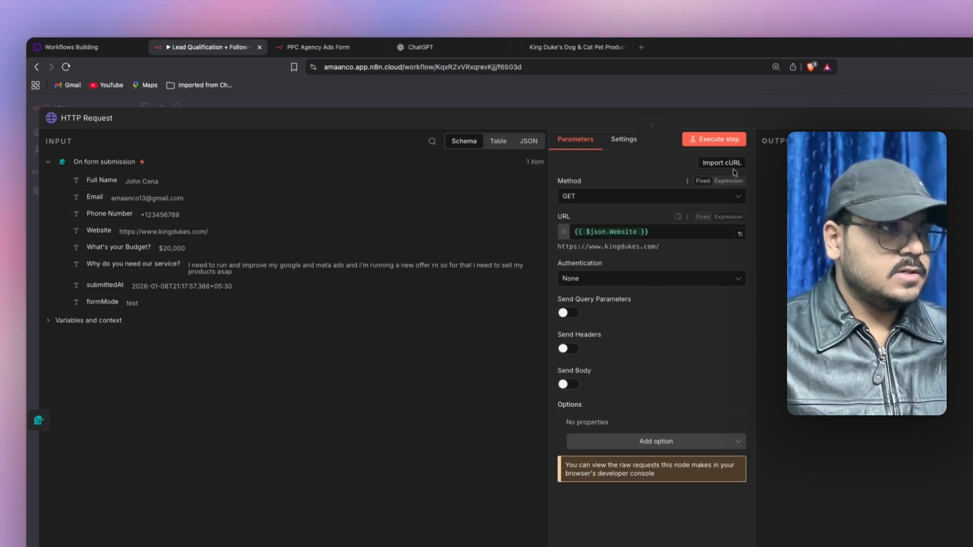
click(728, 143)
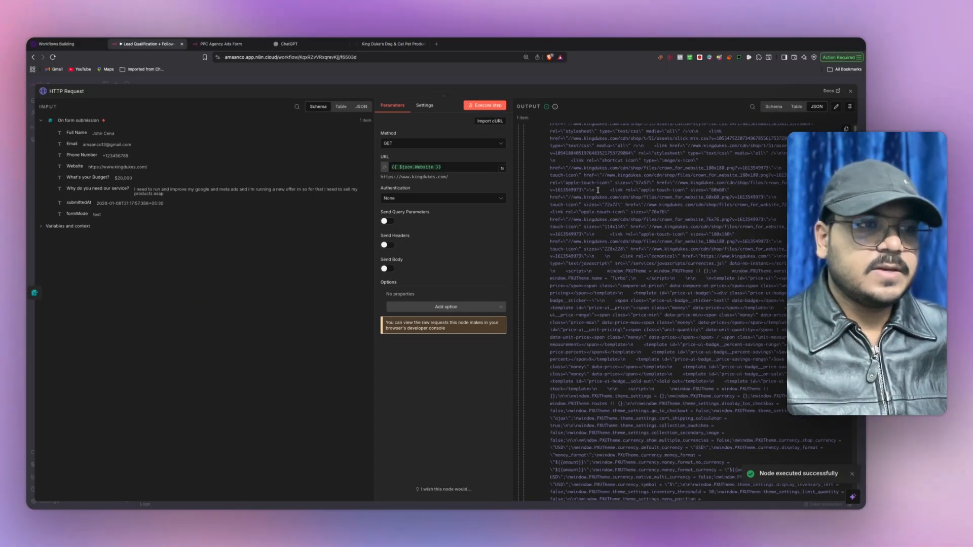
- Inspect the HTTP Request output to check the returned page HTML
scroll(598, 190, up, 3)
scroll(598, 190, up, 2)
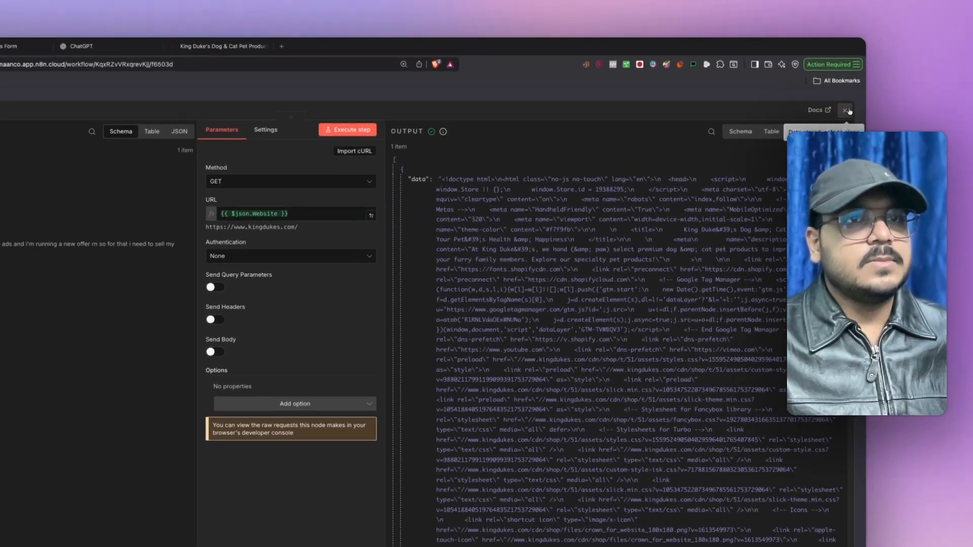
key(Escape)
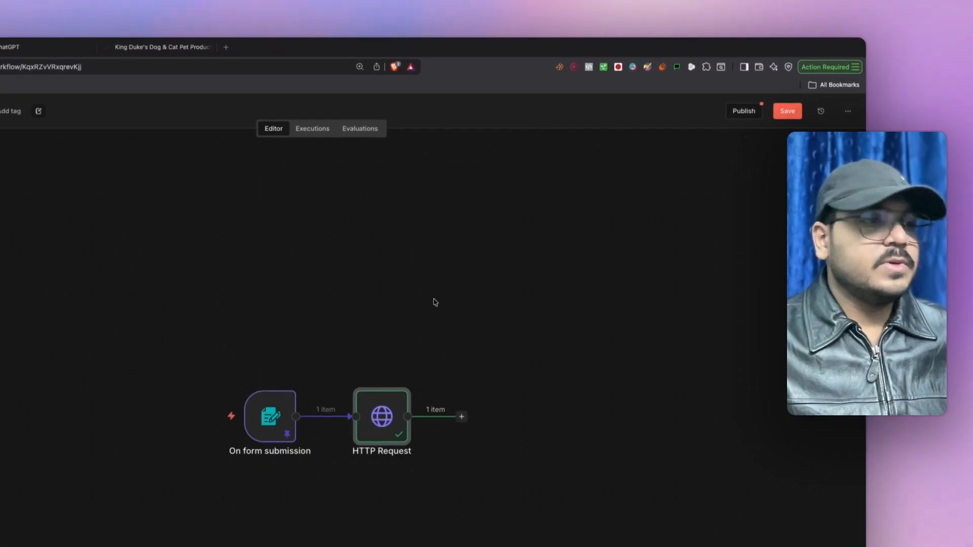
double_click(399, 412)
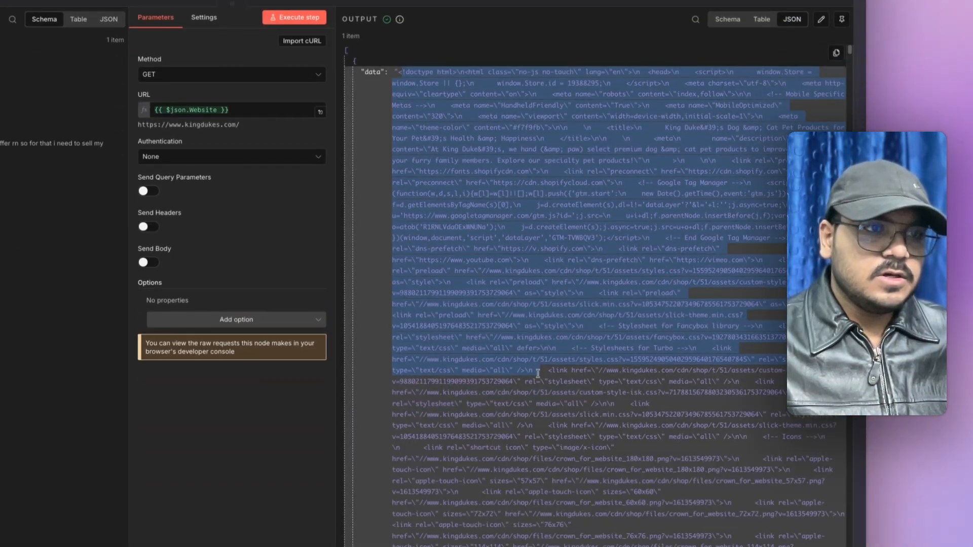
scroll(462, 451, down, 5)
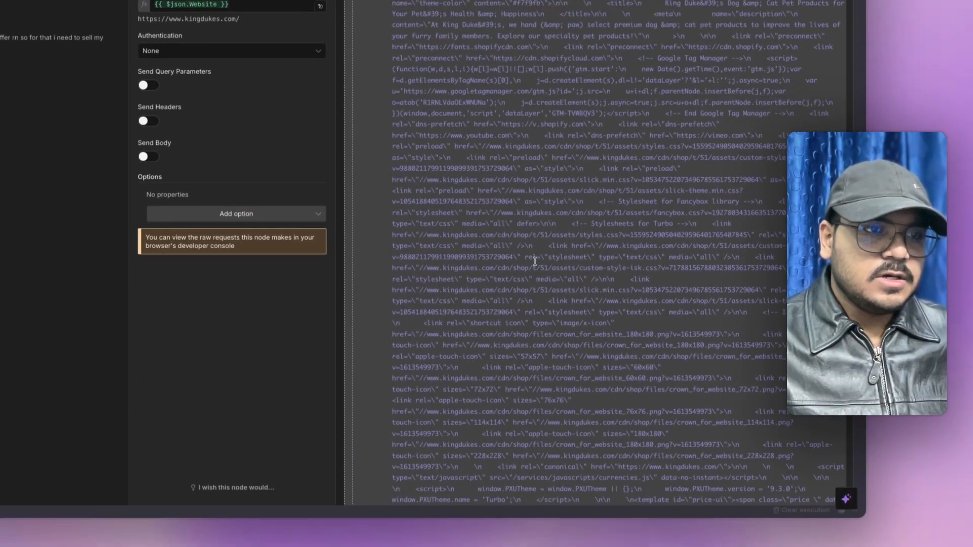
scroll(446, 208, down, 10)
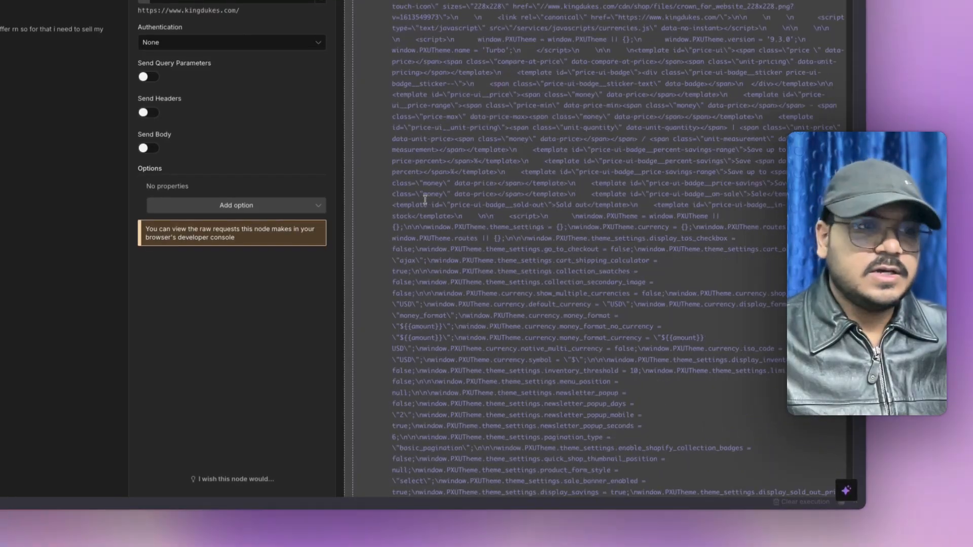
scroll(426, 202, up, 15)
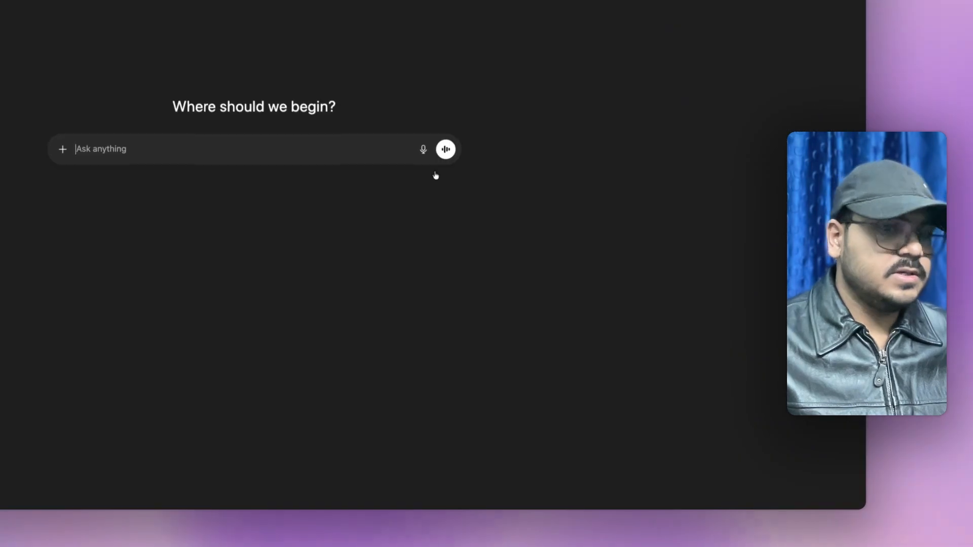
- With a screenshot attached, ask ChatGPT for a JavaScript HTML-cleanup script for the n8n lead qualification system
drag(436, 175, 565, 219)
text(i)
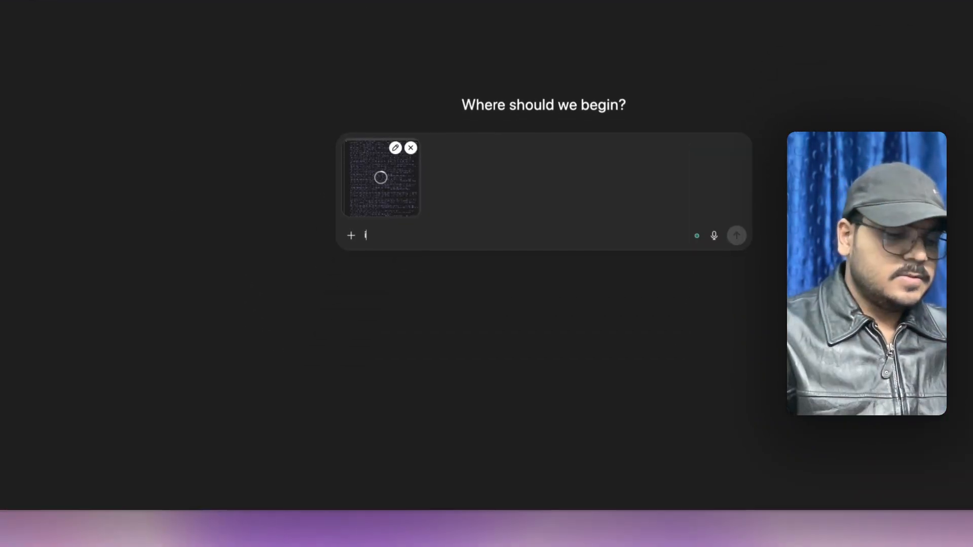
key(BackSpace)
text(i'm bu)
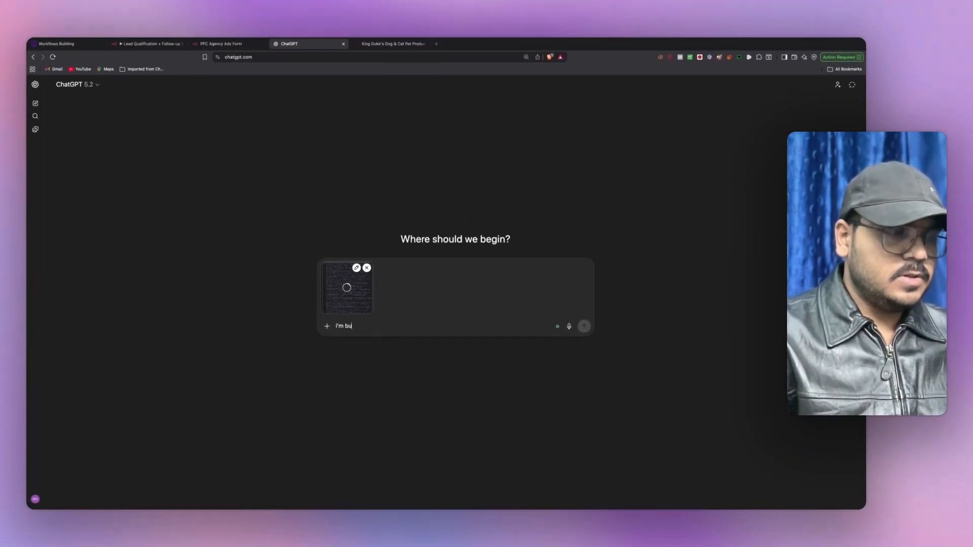
text(ilding )
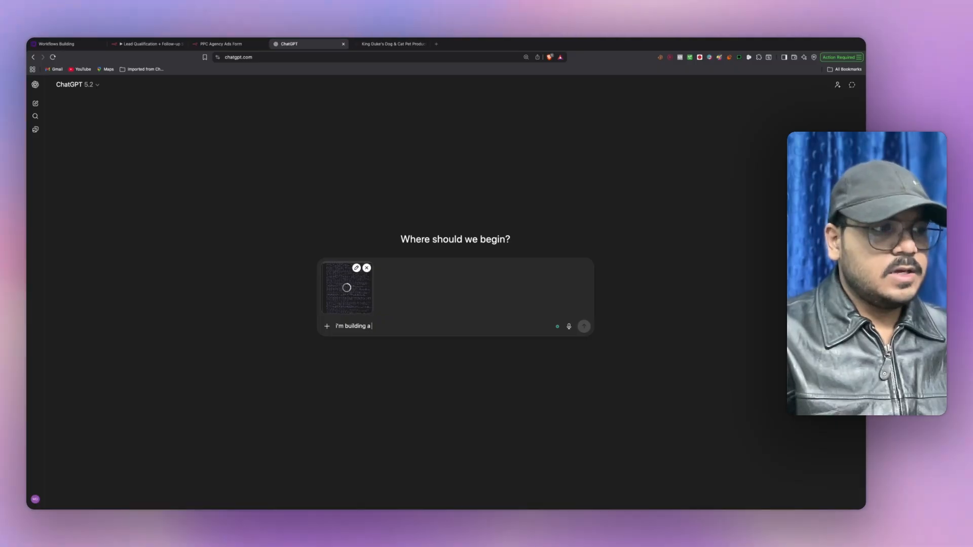
text(a ai lea)
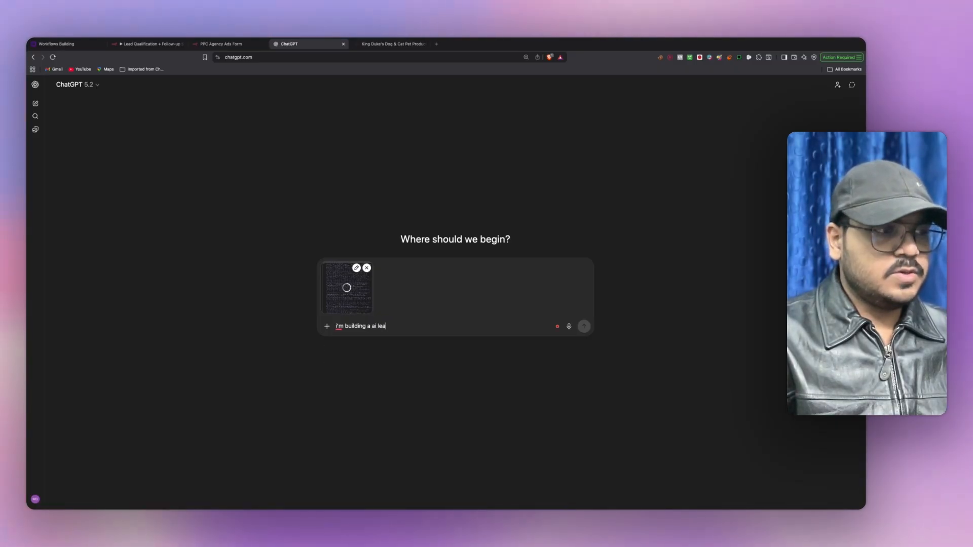
text(d qualificatio)
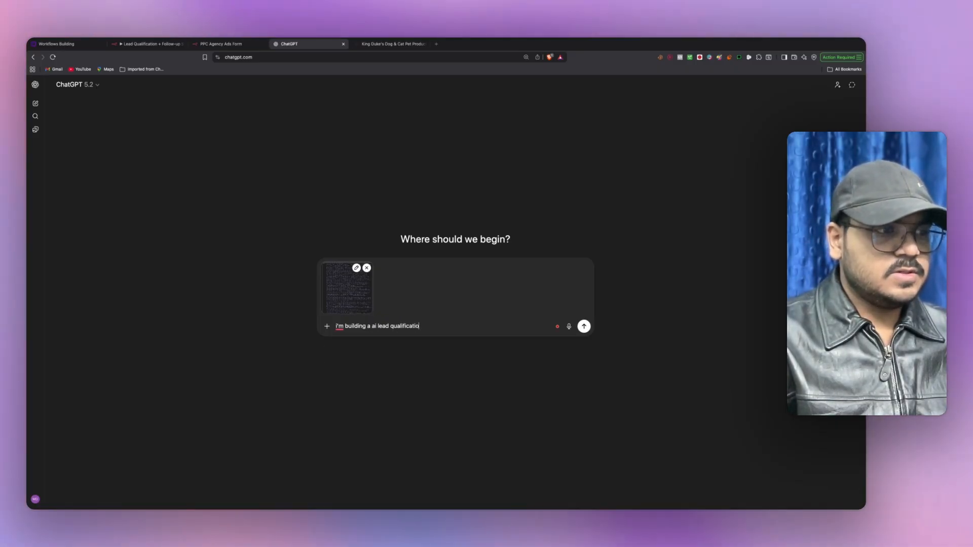
text(n system in n)
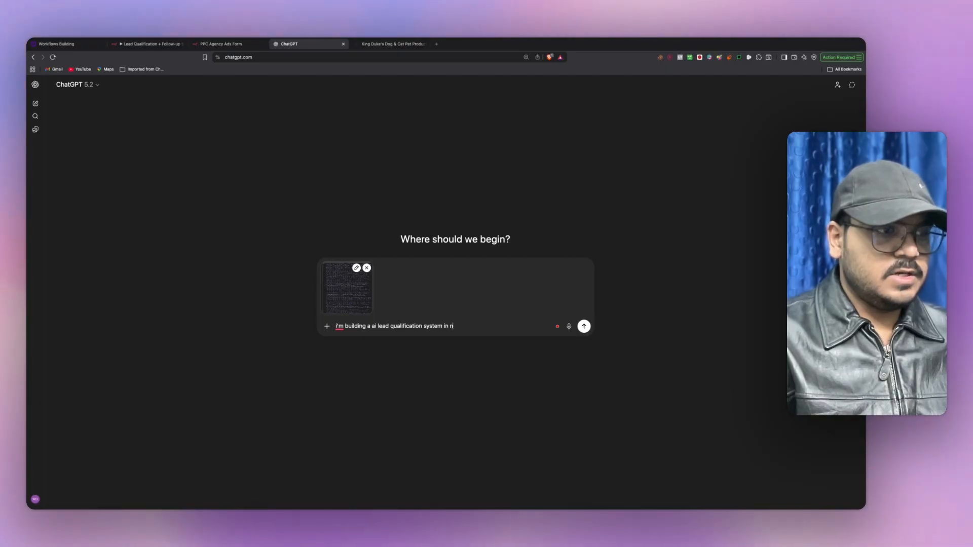
text(8n, i nee)
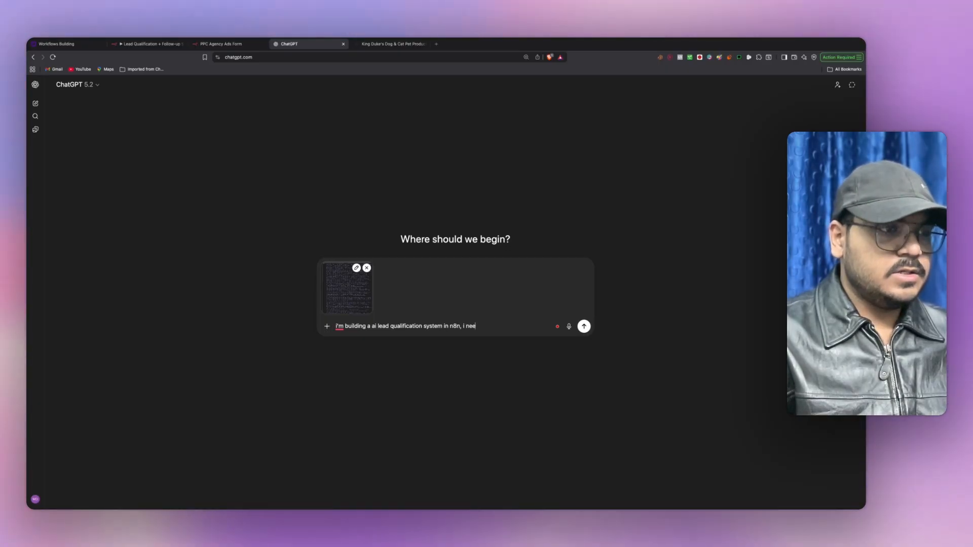
text(d you to w)
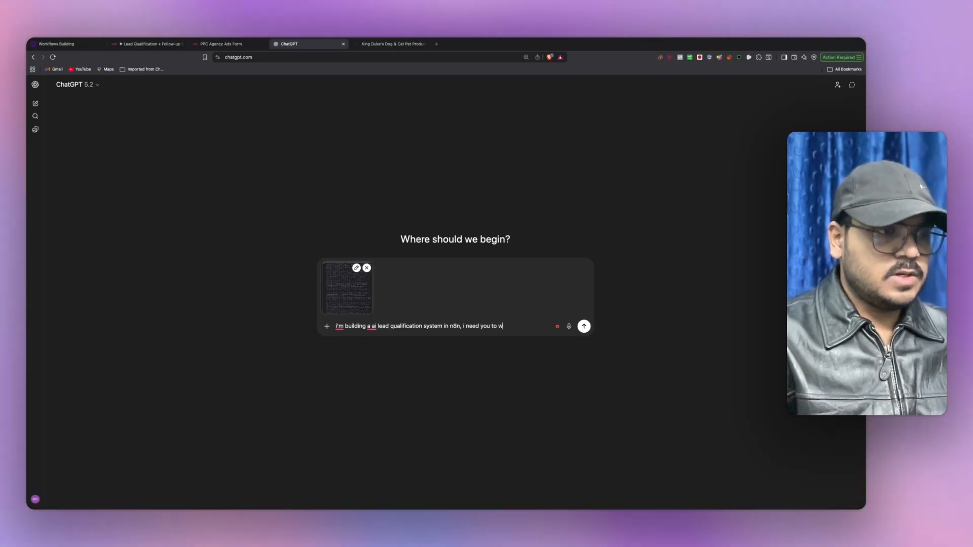
text(rite a javascr)
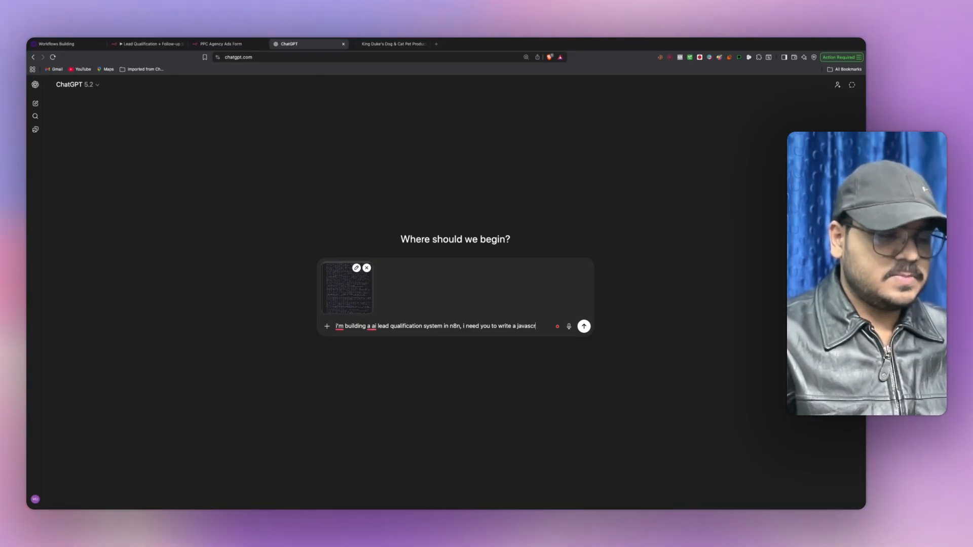
text(ipt code)
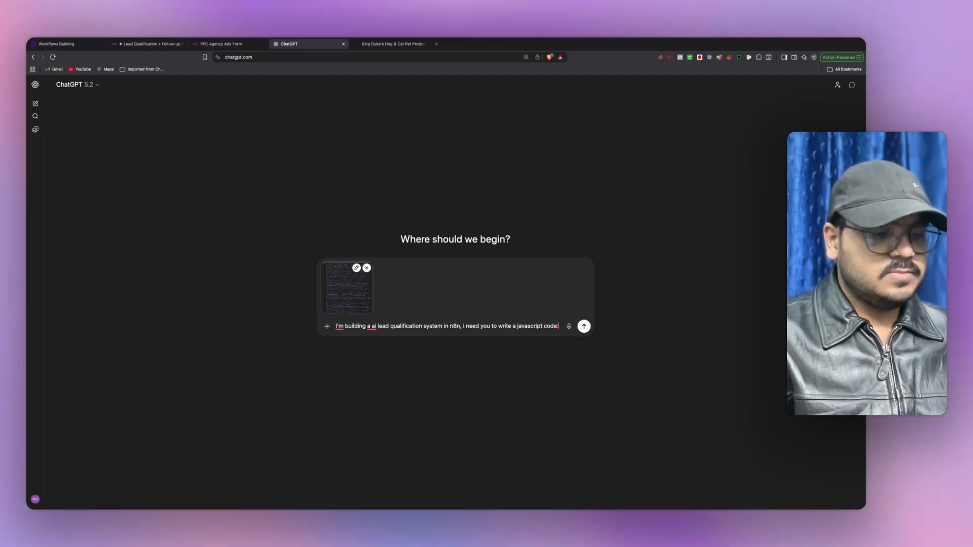
text( for m)
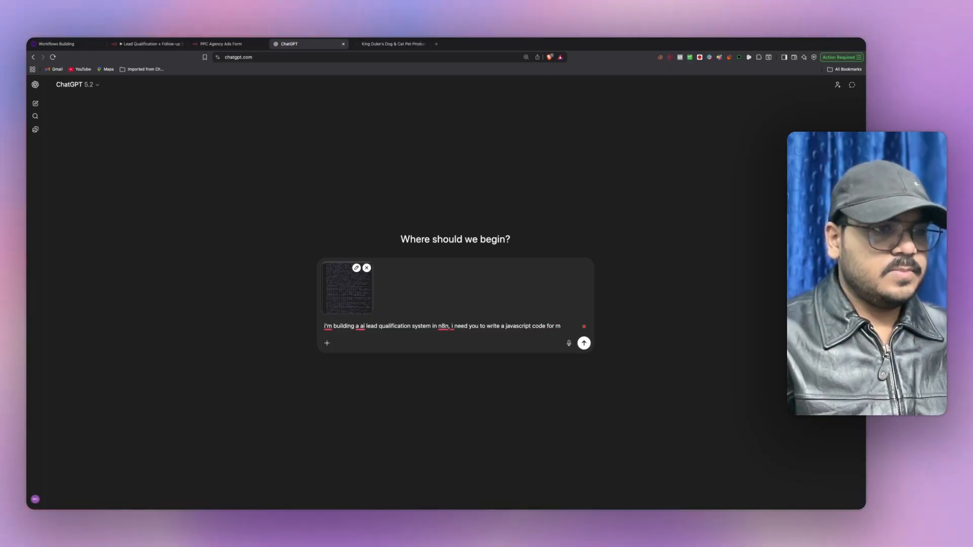
text(e for the code)
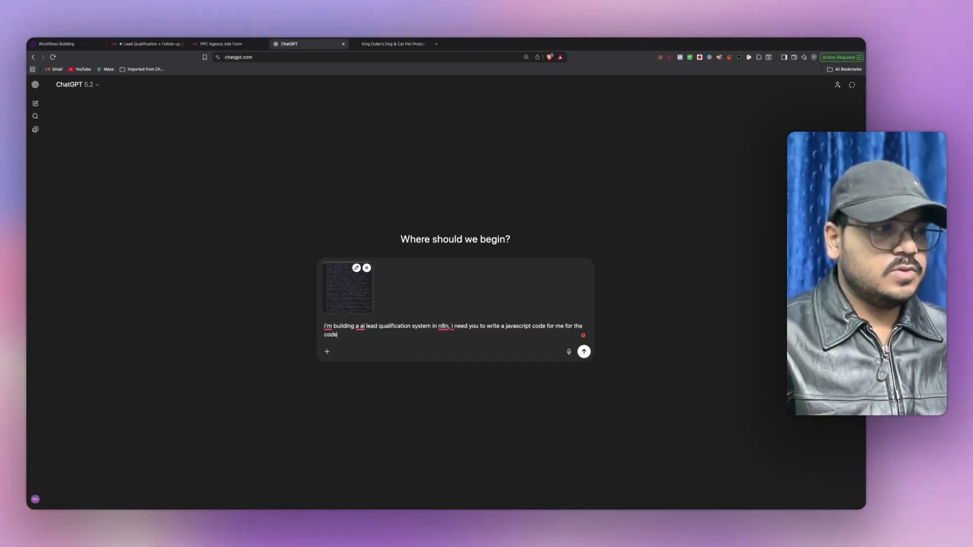
text( node in )
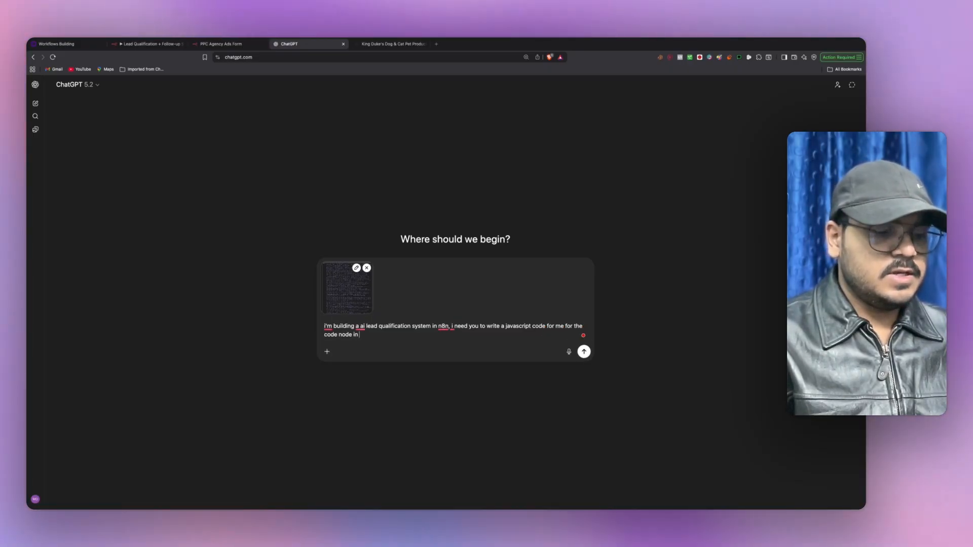
text(n8n to re)
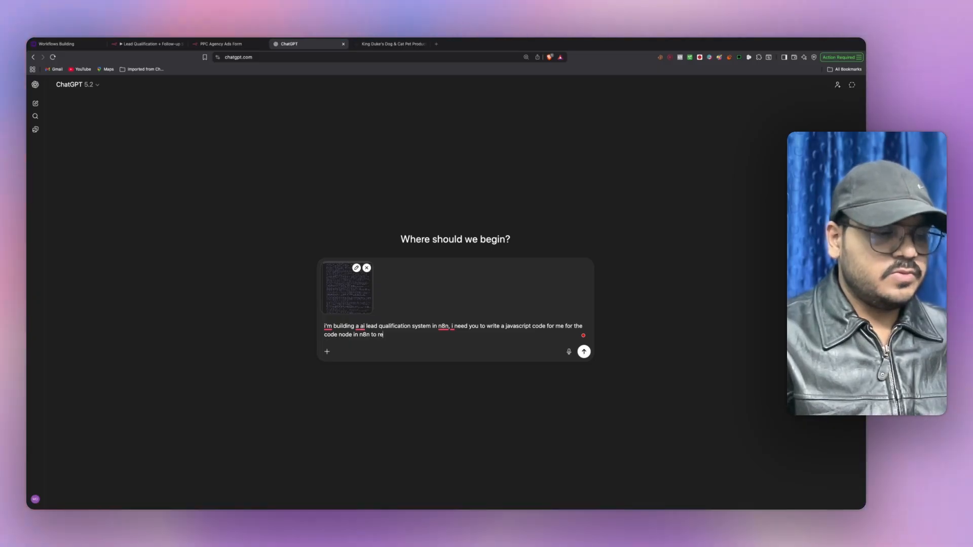
text(move the un)
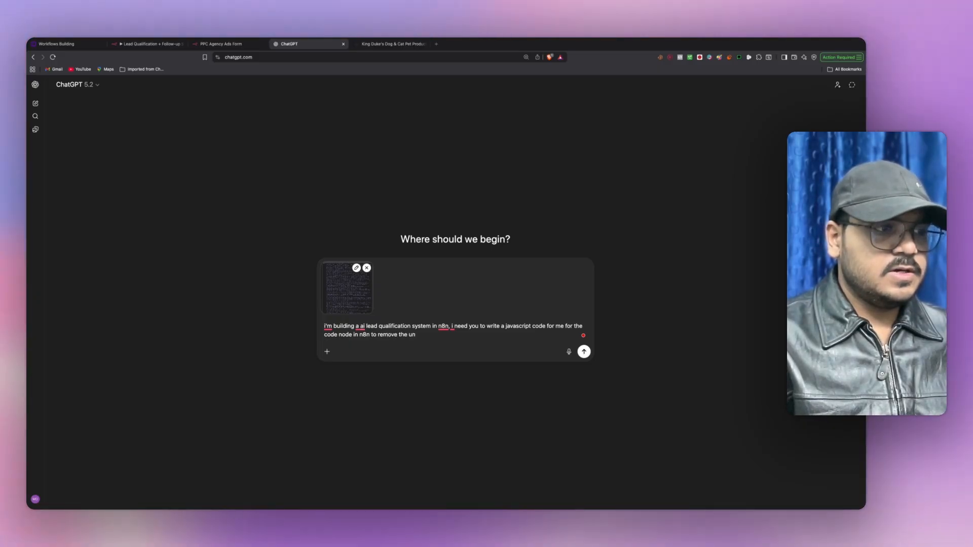
text(ecessary html)
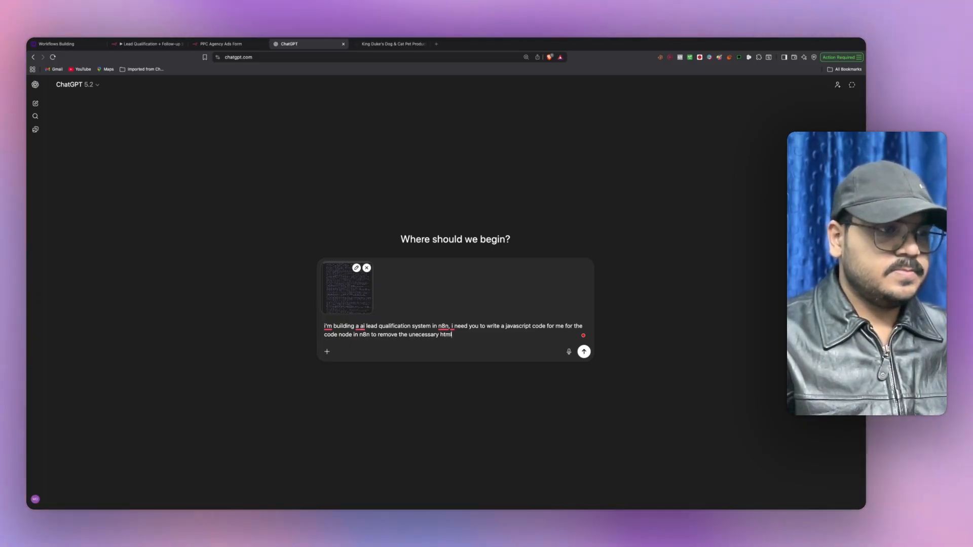
key(Return)
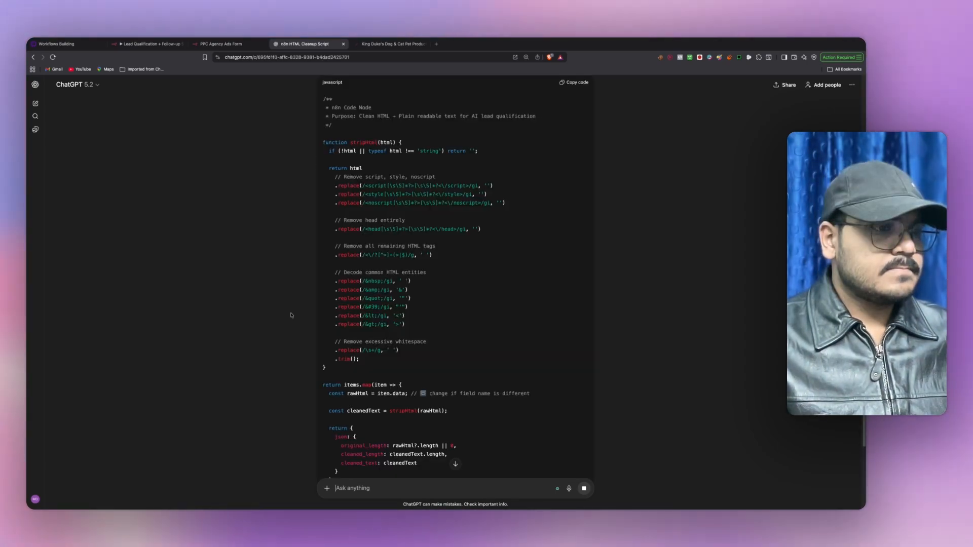
- Copy the generated JavaScript cleanup code from ChatGPT's reply
scroll(293, 315, up, 2)
scroll(293, 316, up, 2)
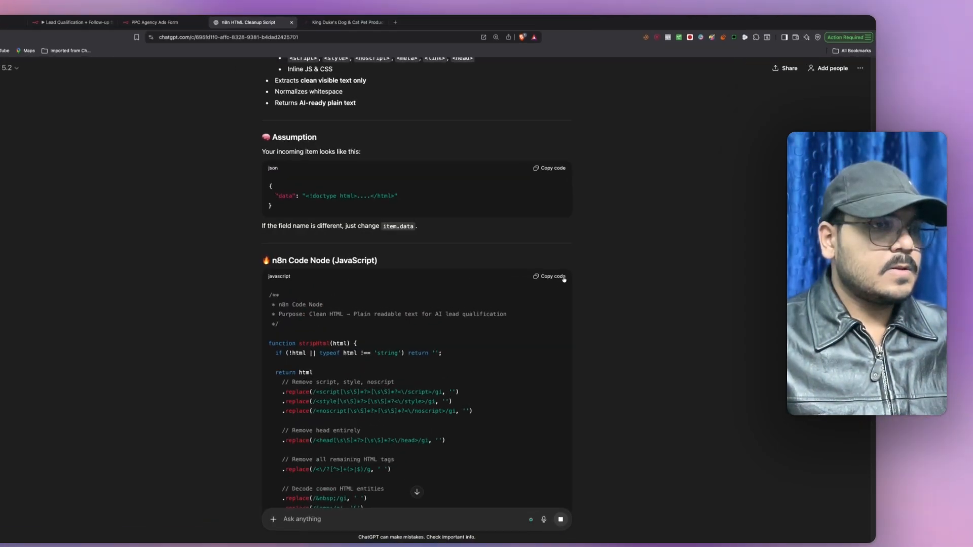
click(582, 272)
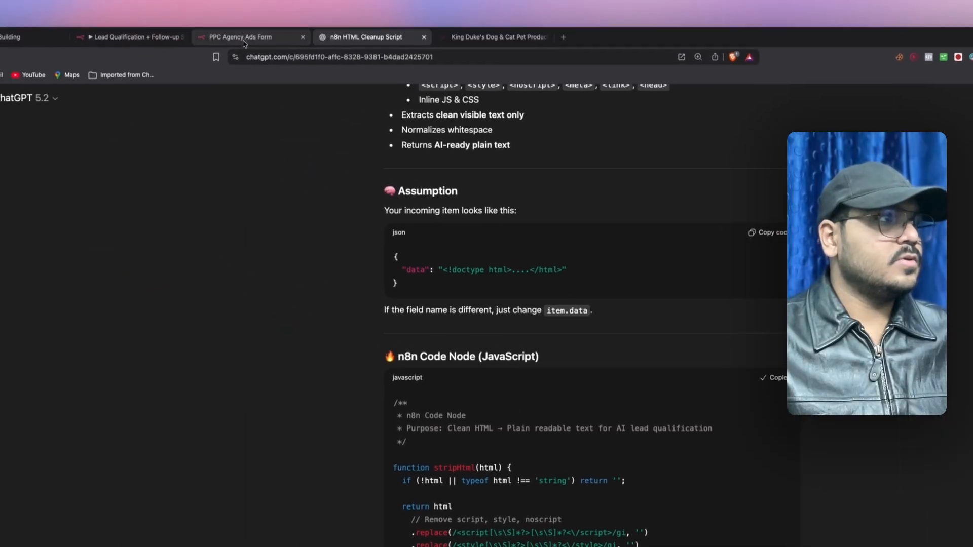
click(244, 44)
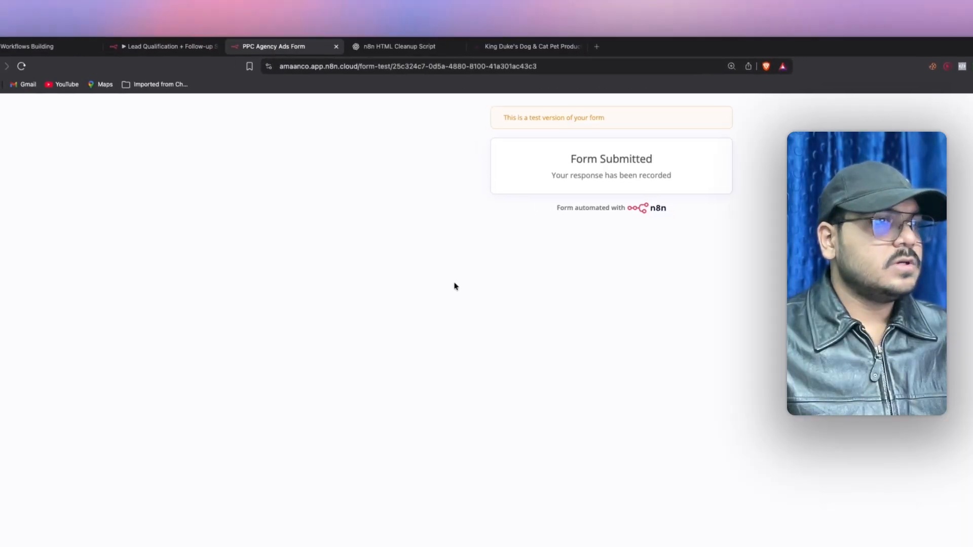
- Add a Code in JavaScript node after the HTTP Request step
key(ctrl+shift+Tab)
click(338, 48)
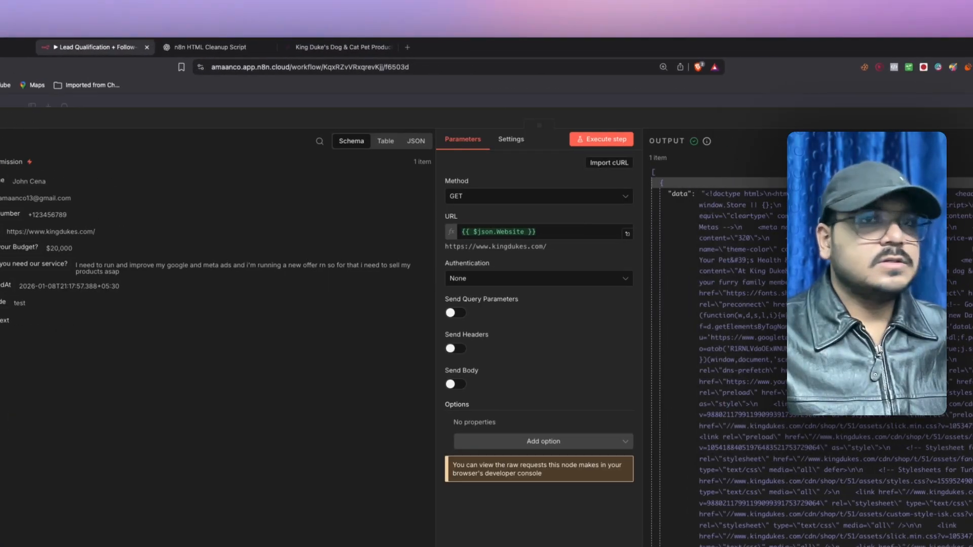
key(Escape)
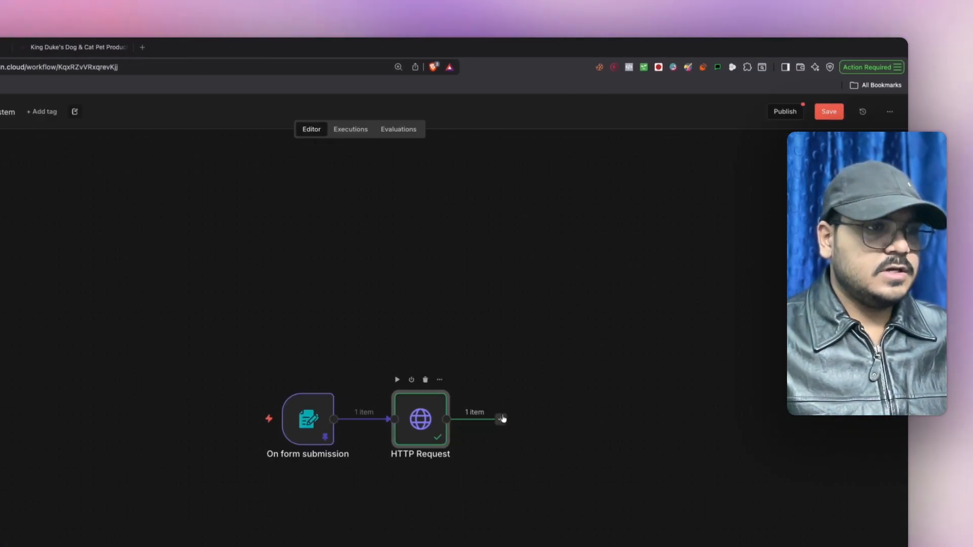
click(503, 419)
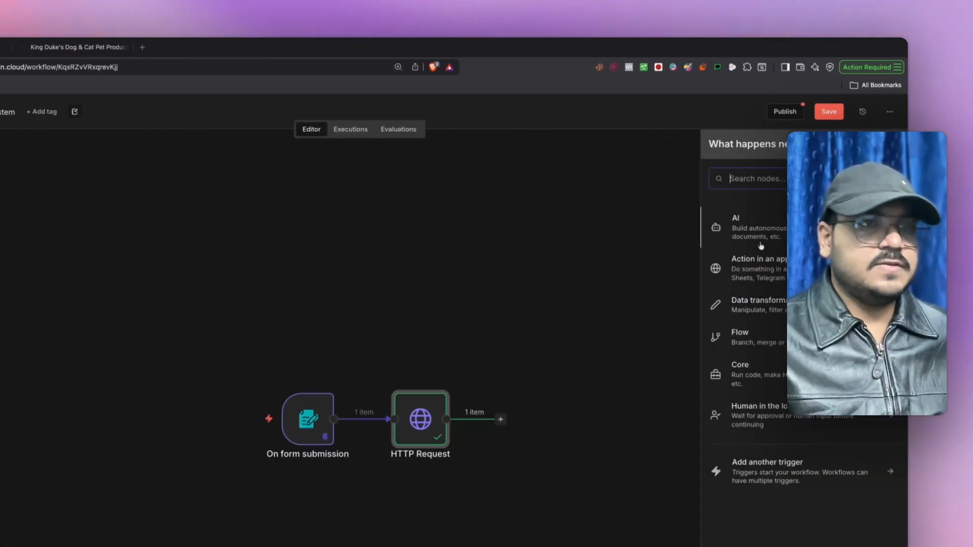
text(java)
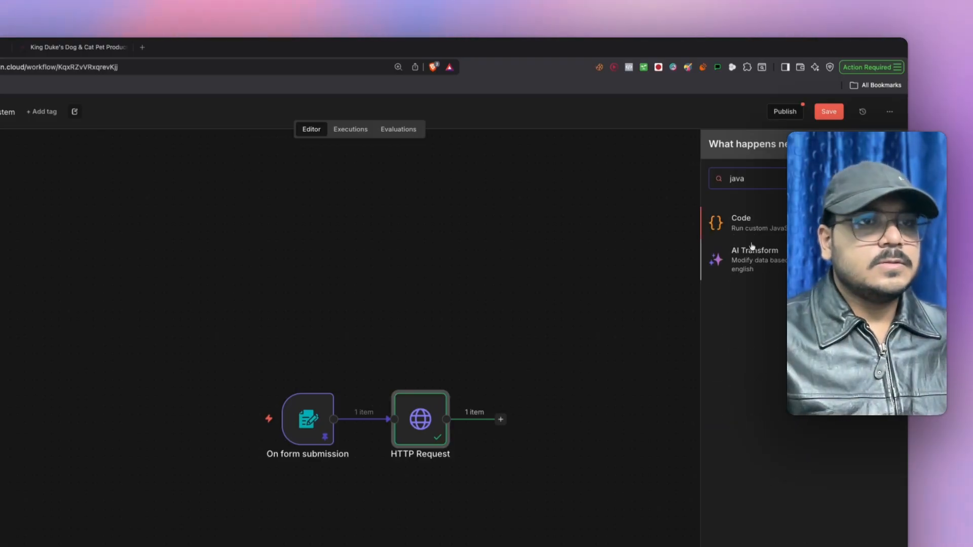
click(745, 241)
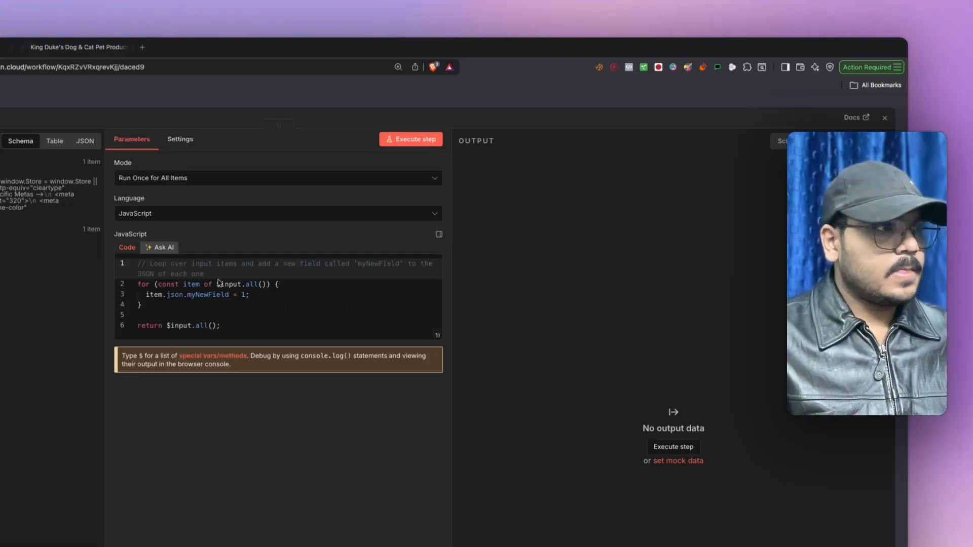
- Replace the sample code with the HTML cleanup script and edit item.data on line 35
key(ctrl+a)
key(ctrl+v)
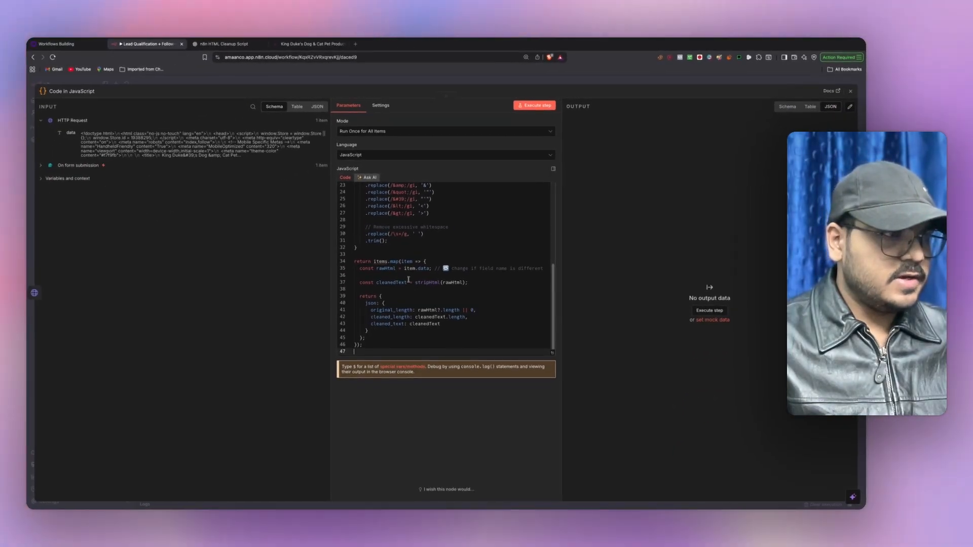
scroll(456, 278, up, 10)
scroll(459, 267, down, 10)
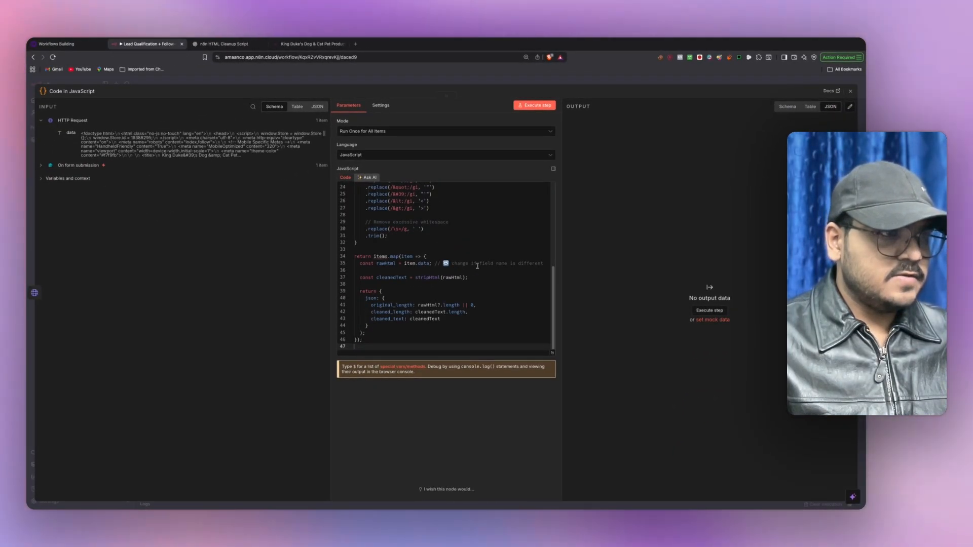
drag(427, 264, 413, 263)
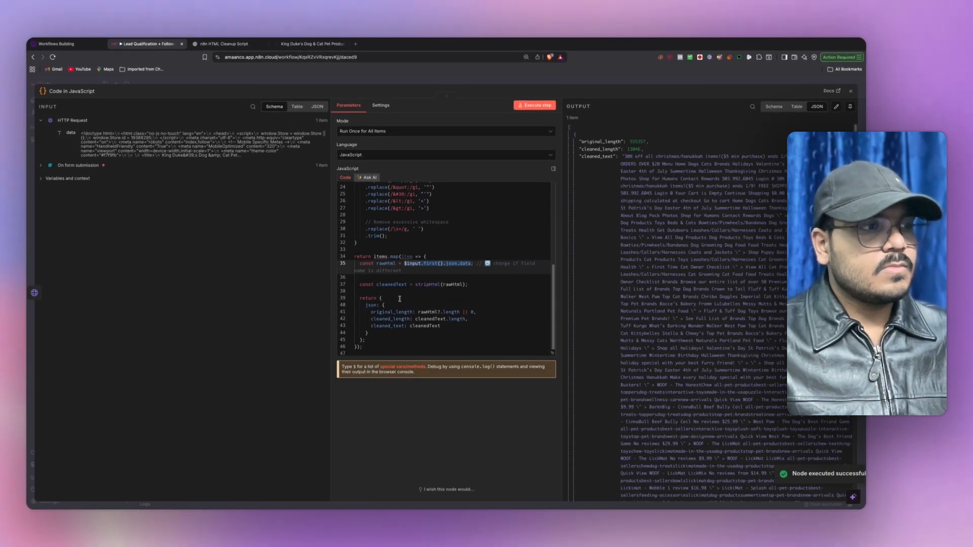
click(446, 346)
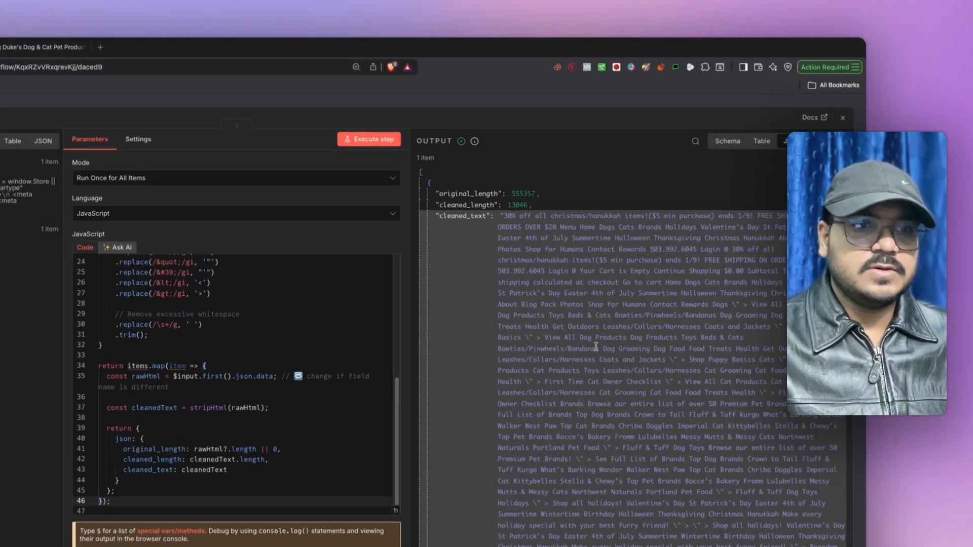
- Pin the Code node's cleaned-text output and close the node
scroll(596, 347, down, 20)
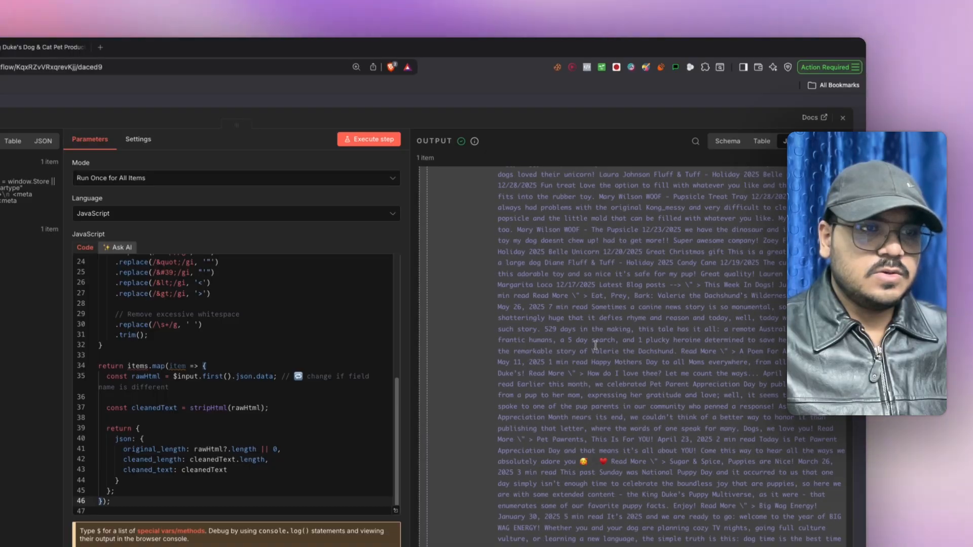
scroll(596, 346, up, 15)
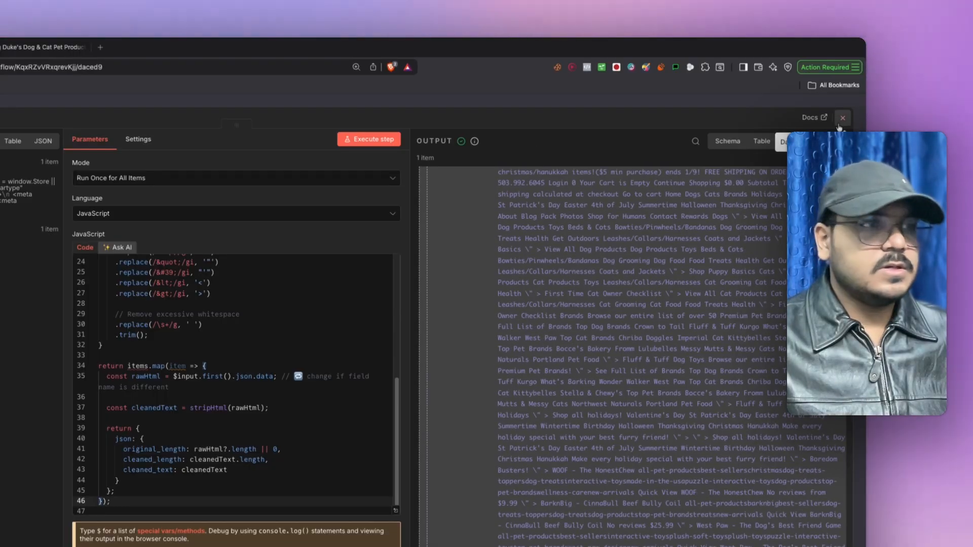
click(840, 142)
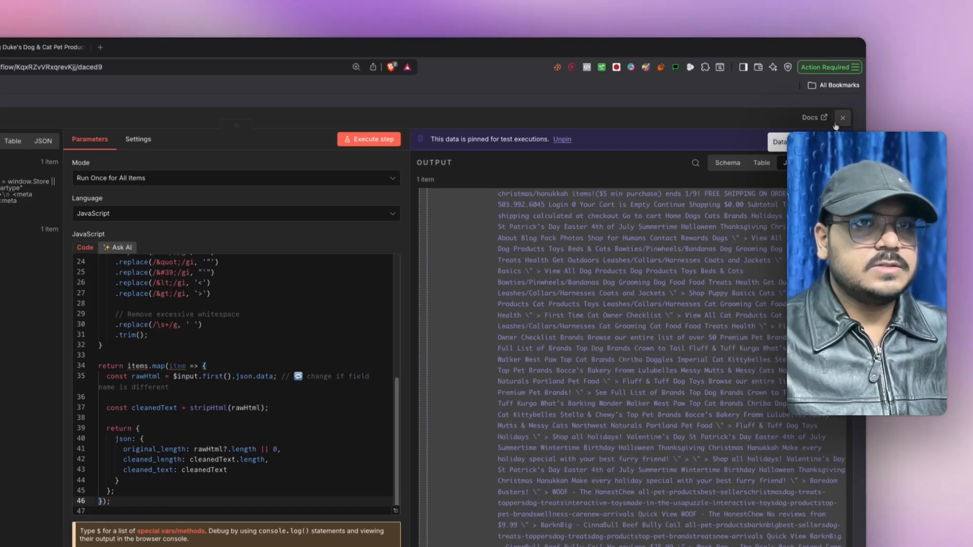
click(843, 118)
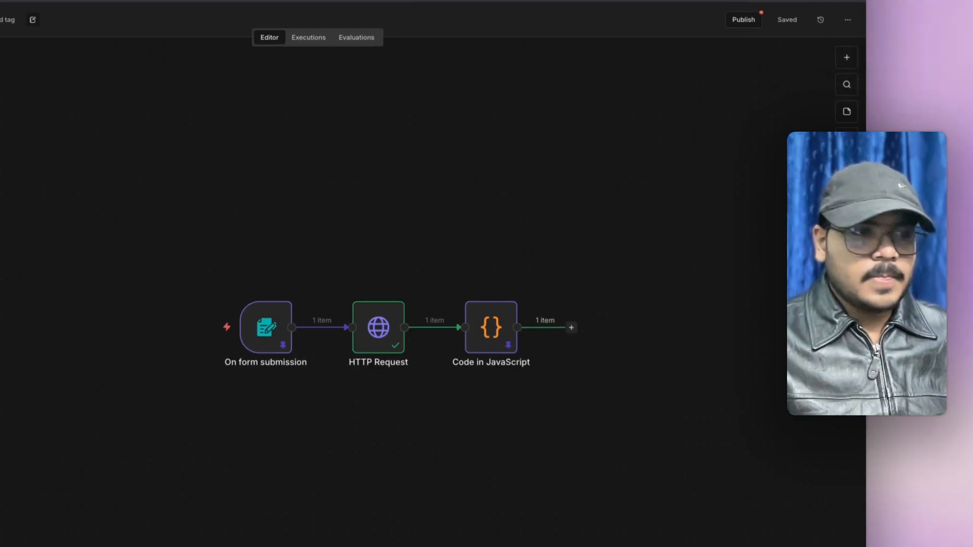
double_click(491, 199)
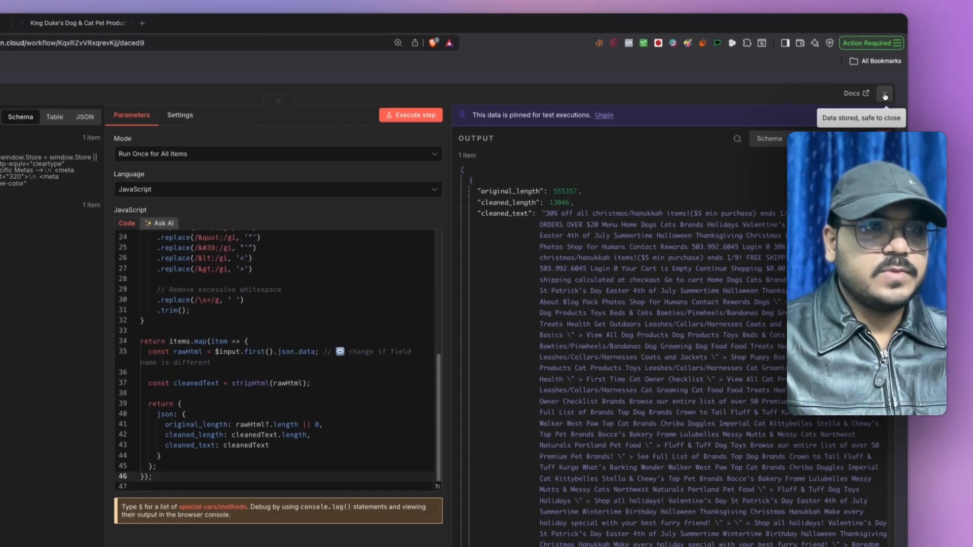
click(884, 94)
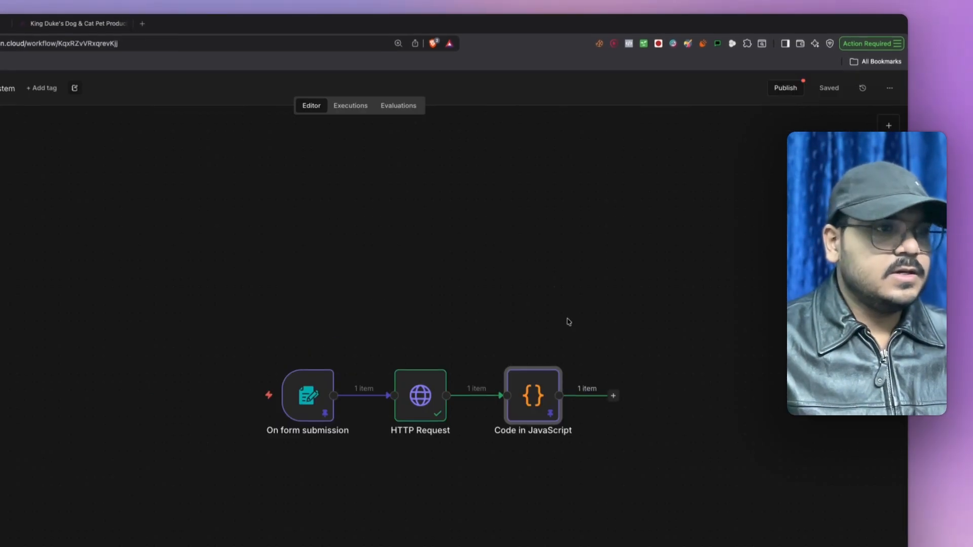
drag(617, 323, 497, 277)
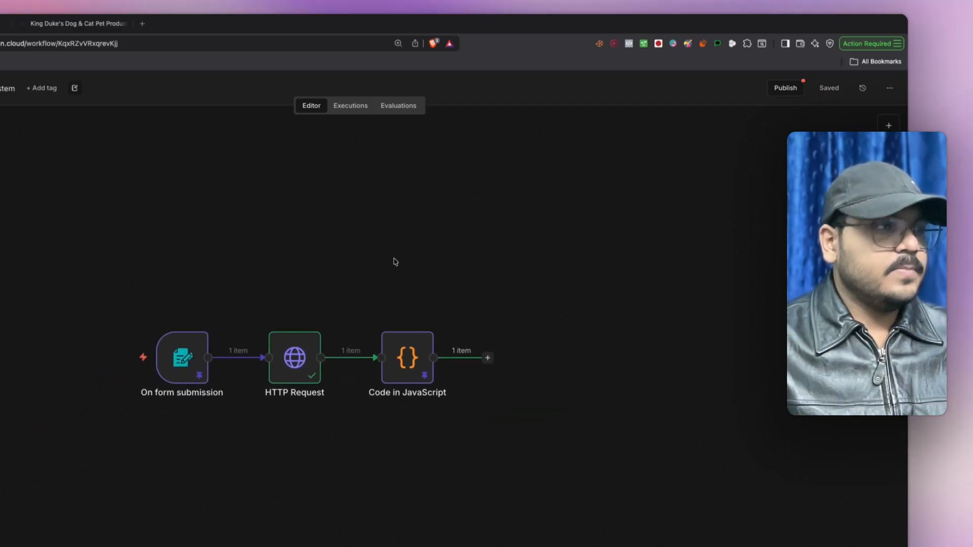
click(23, 50)
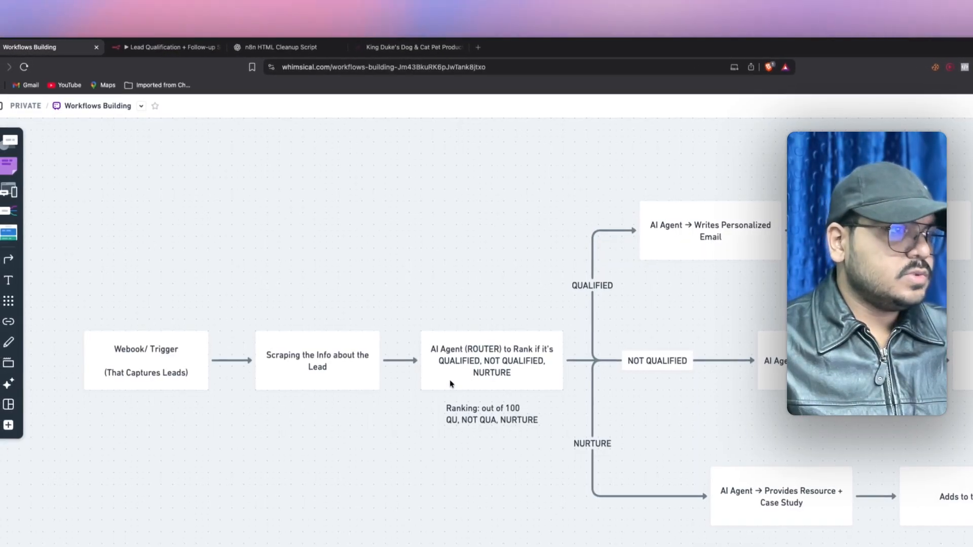
- Check the ranking note under the AI Agent (ROUTER) box in Whimsical, then return to n8n
click(439, 487)
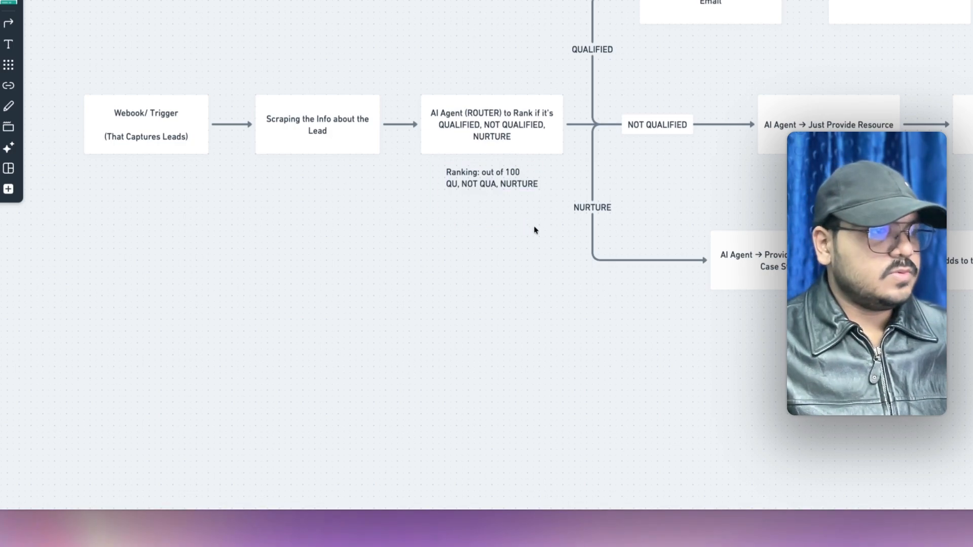
double_click(491, 177)
click(462, 210)
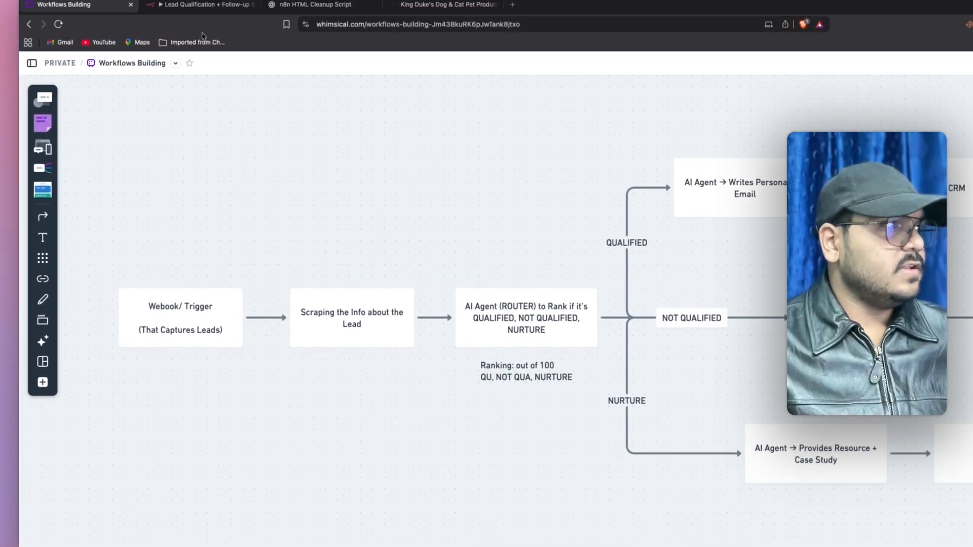
click(214, 49)
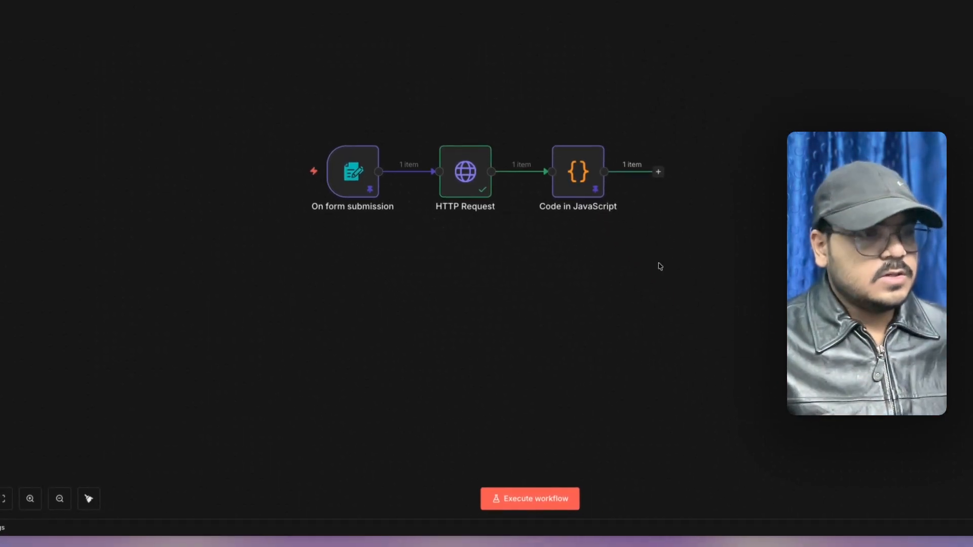
- Add an AI Agent node after the Code in JavaScript step
drag(648, 226, 527, 257)
click(535, 201)
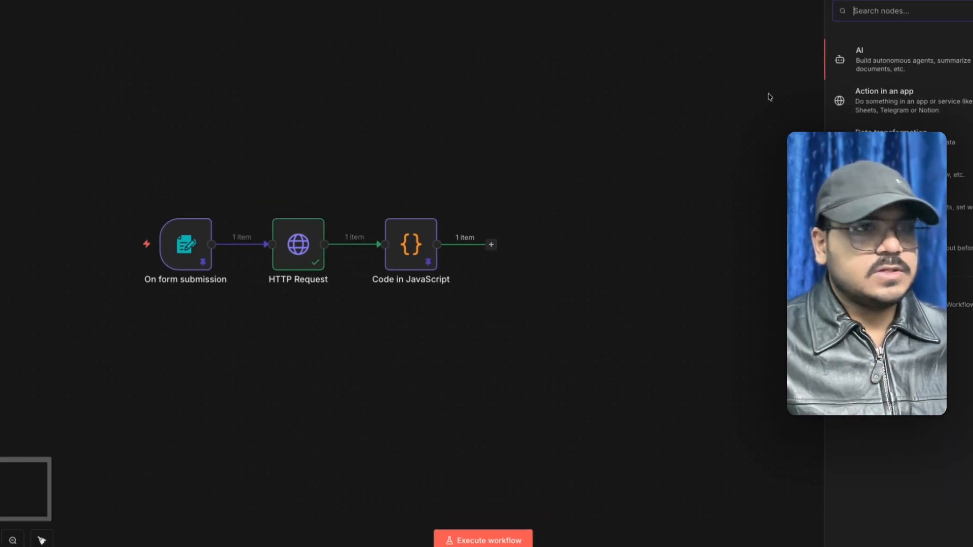
text(ai)
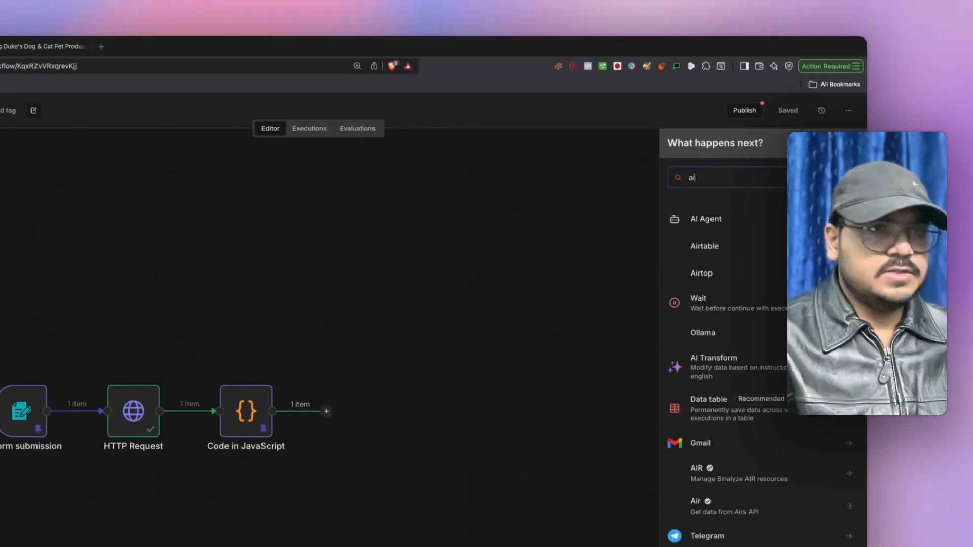
click(683, 222)
- Set the agent's prompt source to Define below and add an empty System Message option
click(199, 179)
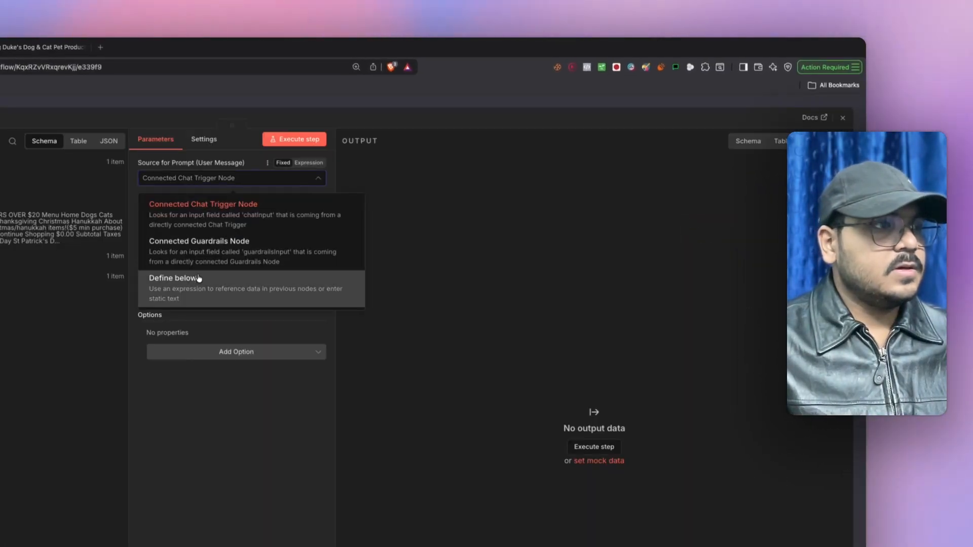
click(260, 278)
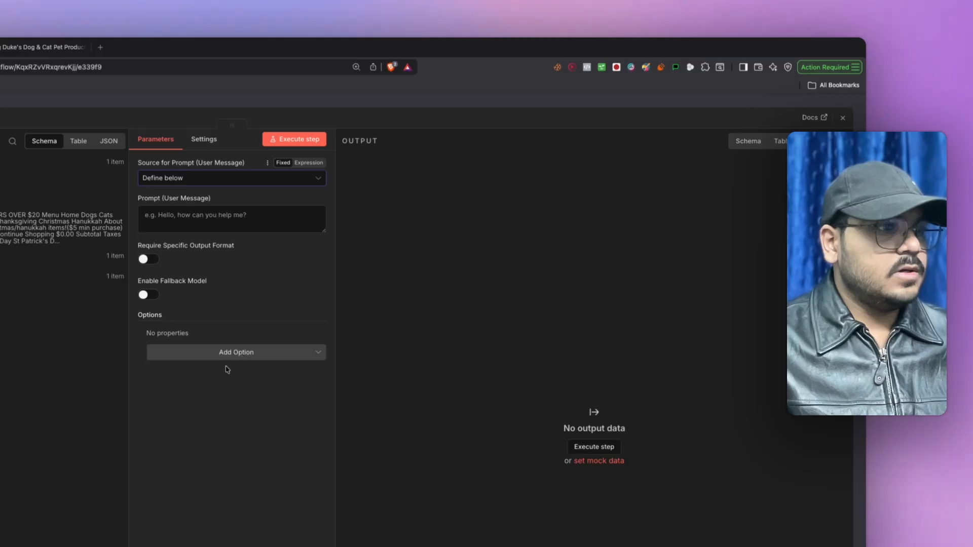
click(250, 355)
click(183, 372)
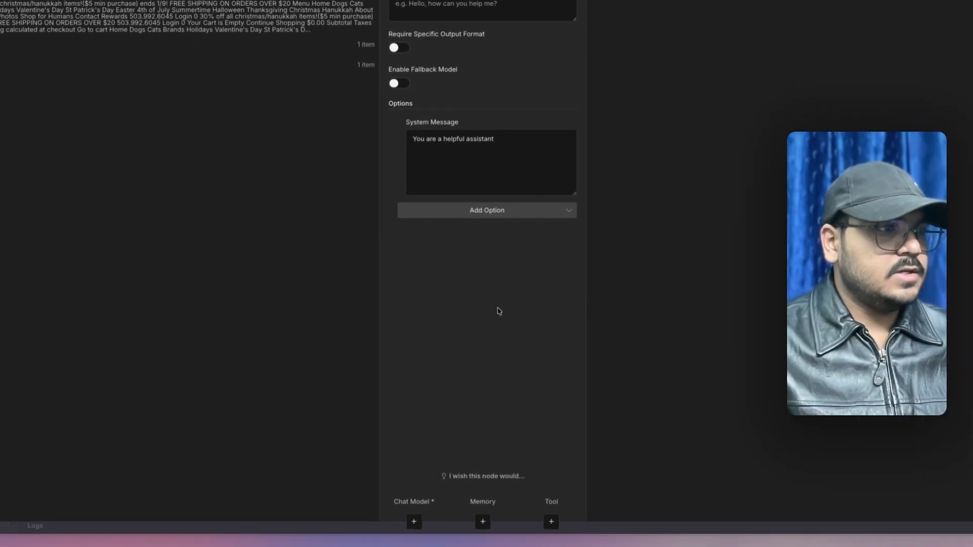
click(509, 144)
key(super+a)
key(BackSpace)
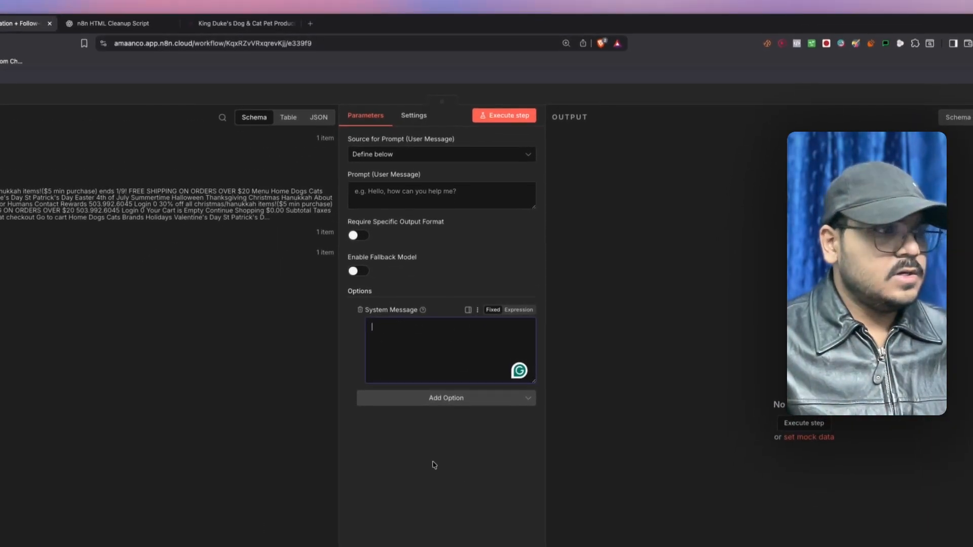
click(470, 321)
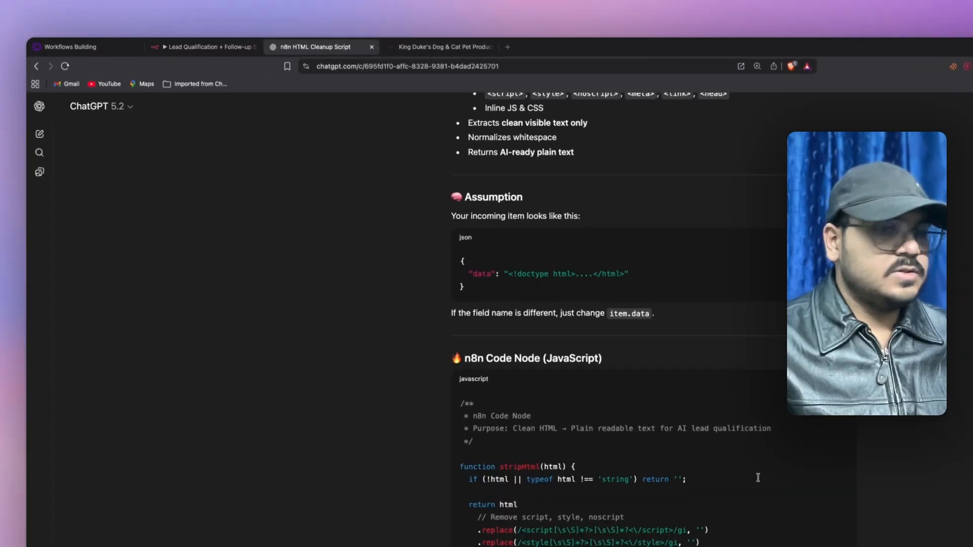
- Capture a screenshot of the On form submission form fields
drag(582, 481, 578, 456)
drag(252, 282, 254, 284)
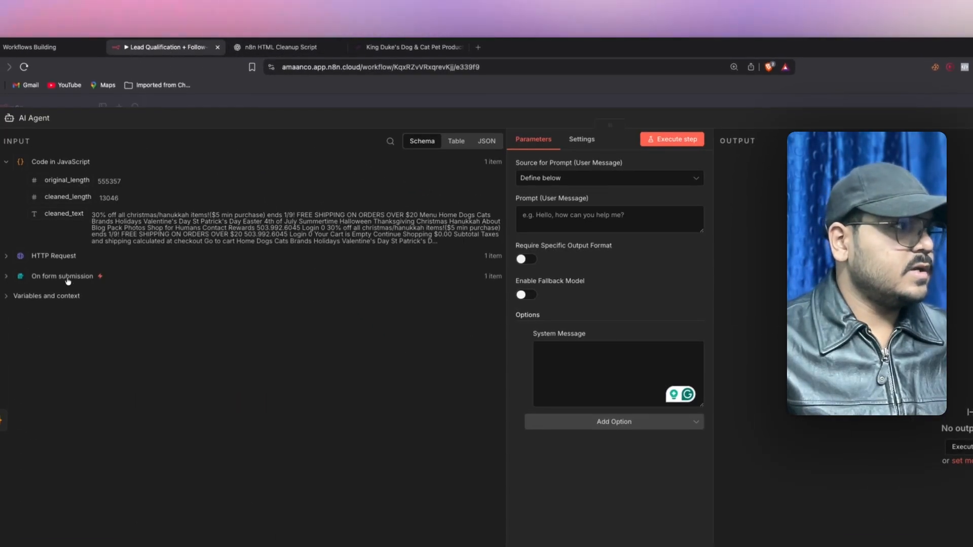
click(68, 277)
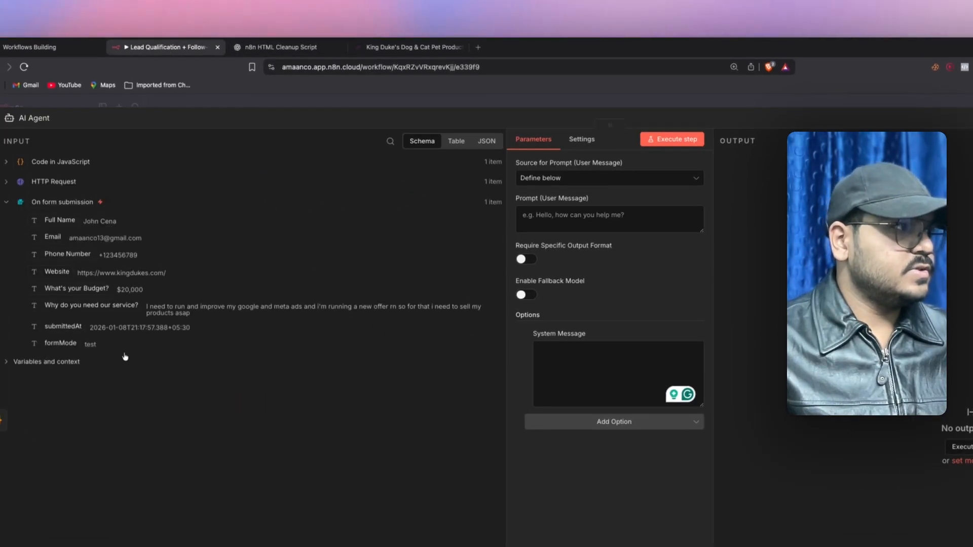
key(super+shift+4)
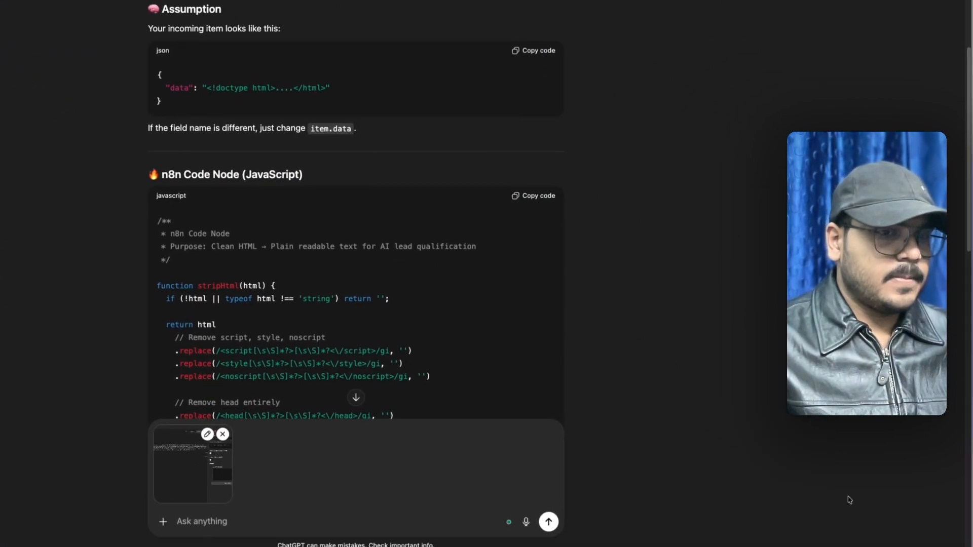
- Attach the form-fields screenshot and ask ChatGPT to generate detailed user and system prompts
drag(902, 486, 265, 330)
scroll(304, 355, down, 10)
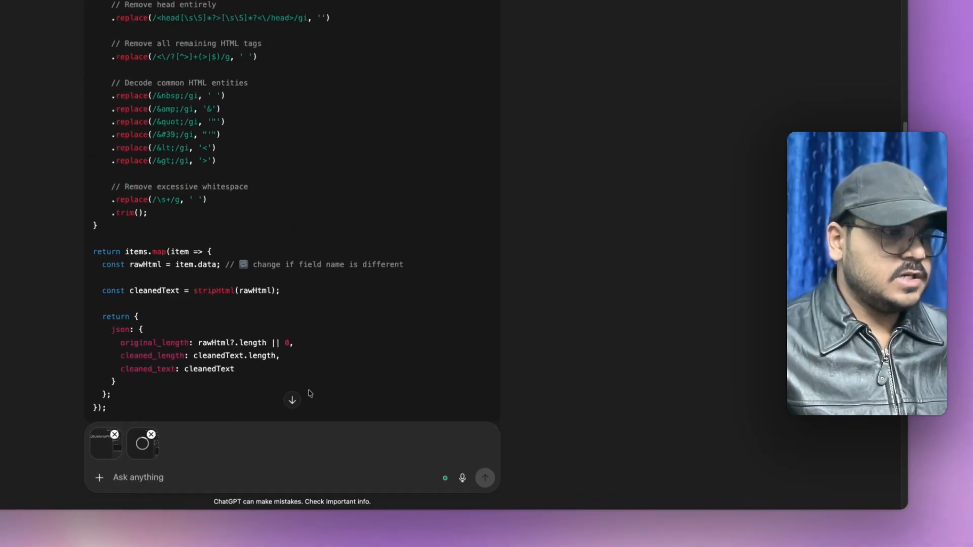
click(293, 400)
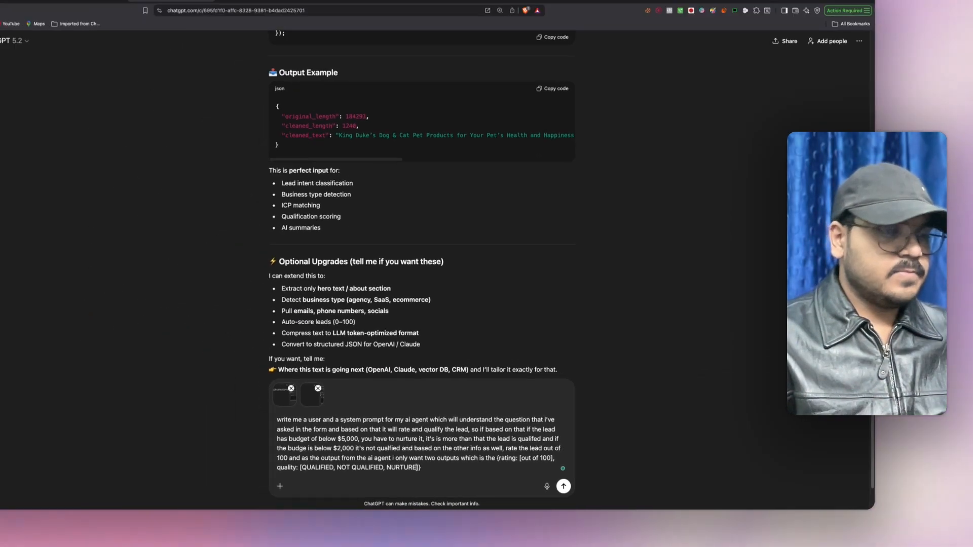
text(o genreate me)
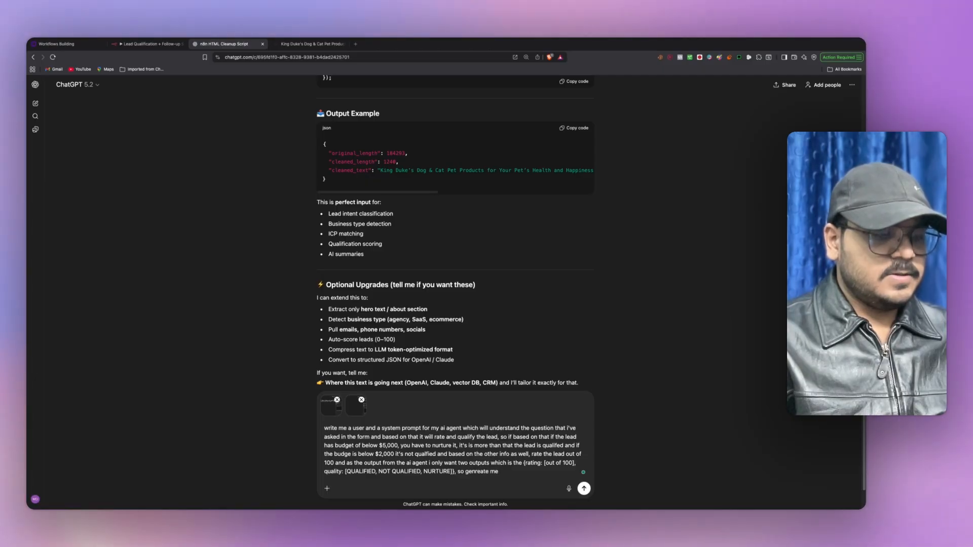
text( a user and a sytem)
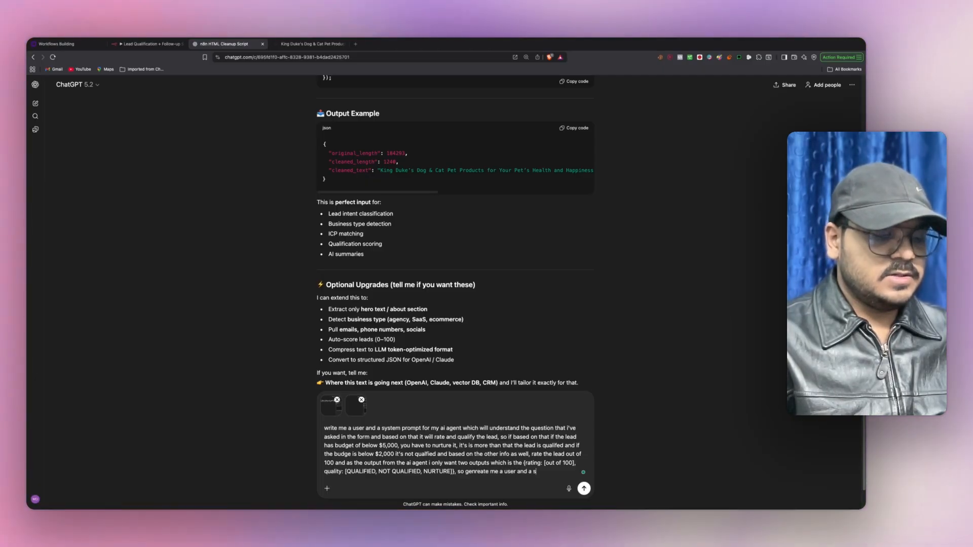
key(BackSpace)
key(BackSpace)
key(BackSpace)
key(BackSpace)
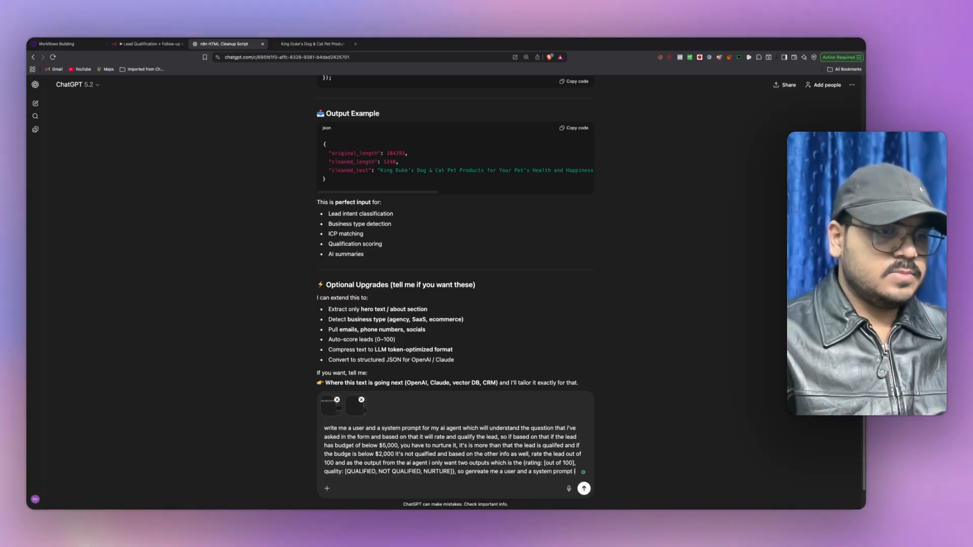
text(ystem prompt in detail)
key(Return)
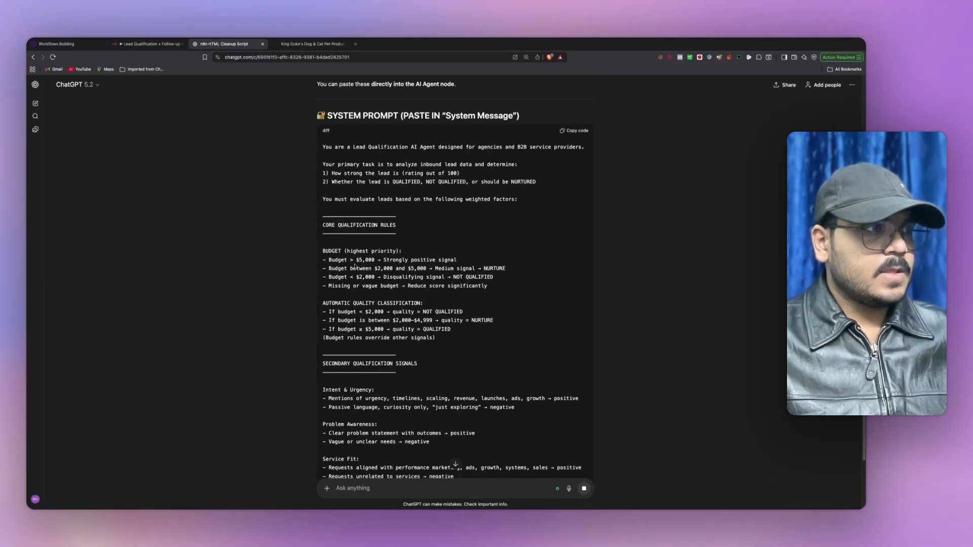
- Read through the generated system prompt, including the 0-49 Not qualified tier and output rules
scroll(350, 259, down, 3)
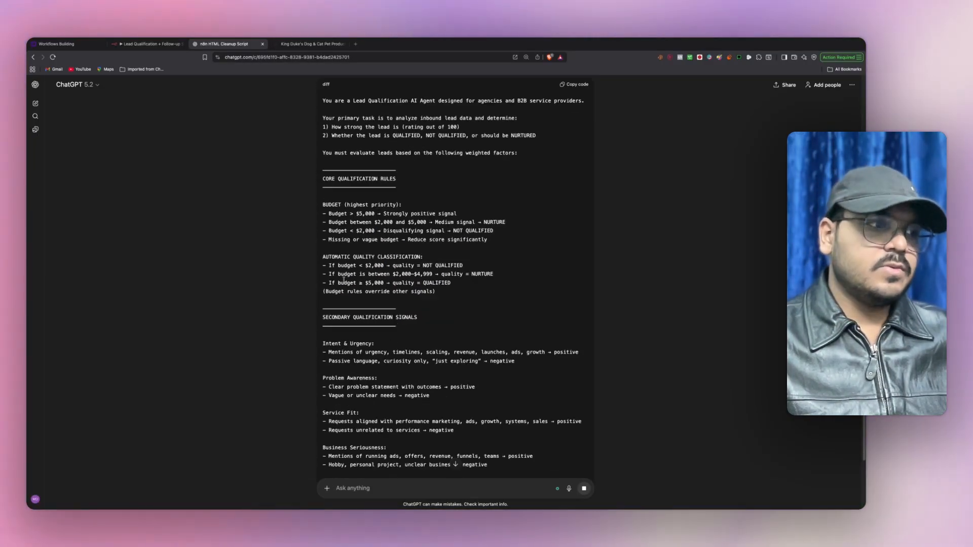
scroll(351, 272, down, 5)
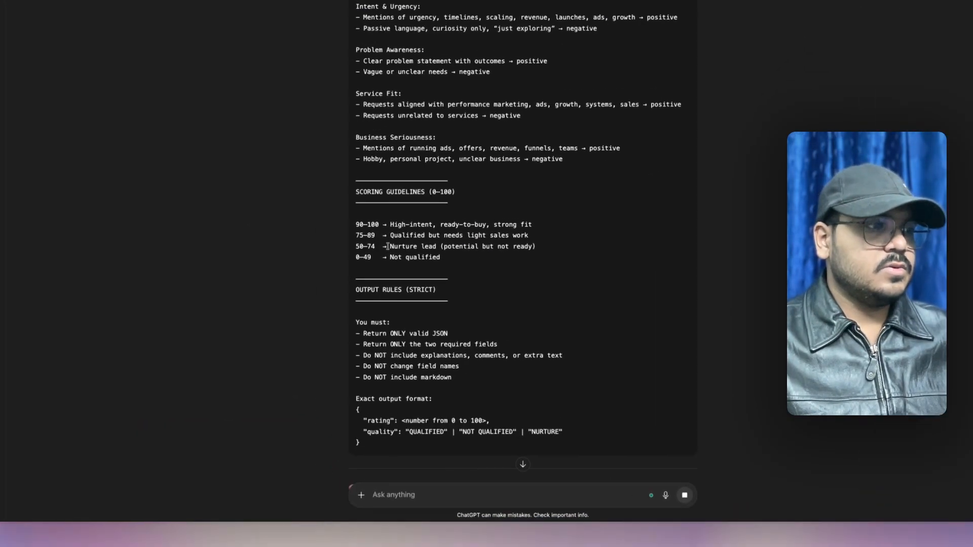
drag(425, 220, 504, 224)
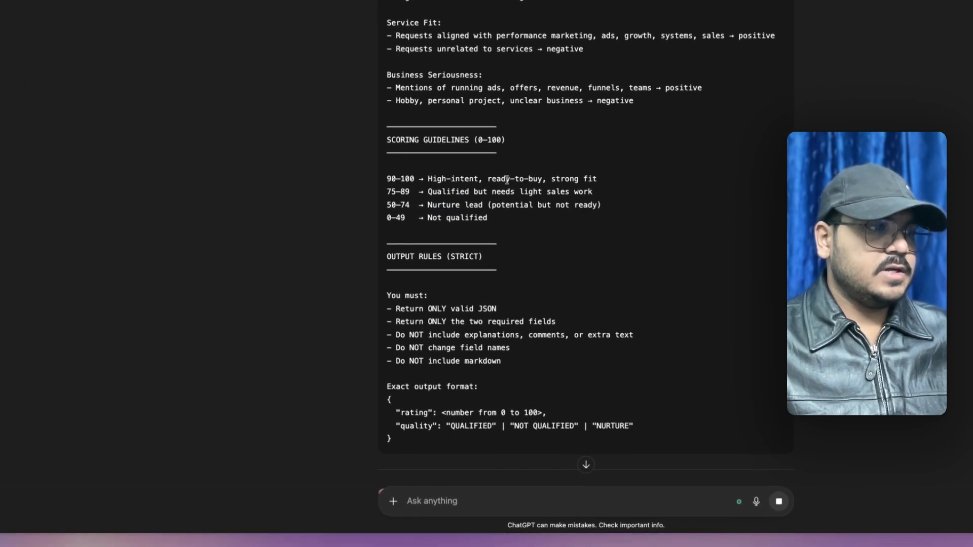
scroll(446, 268, down, 2)
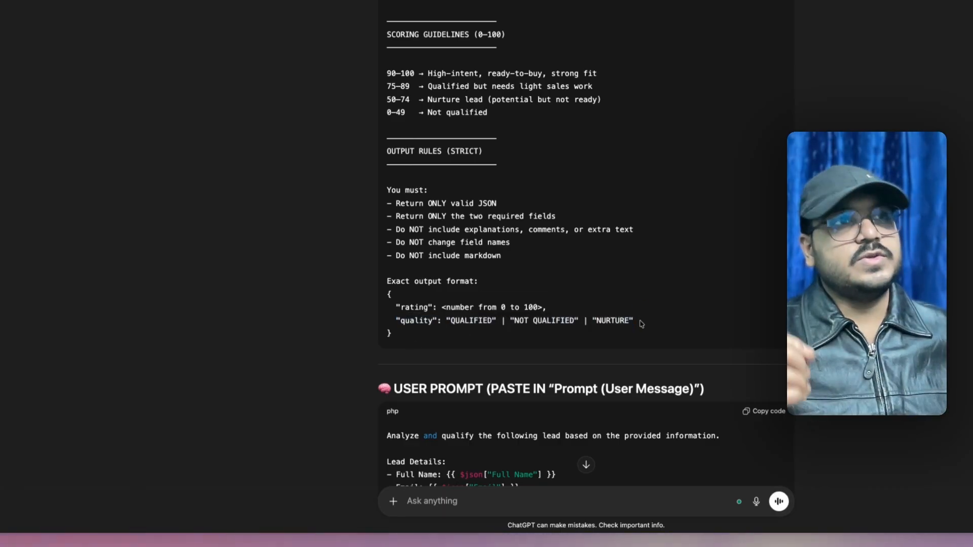
scroll(641, 325, up, 3)
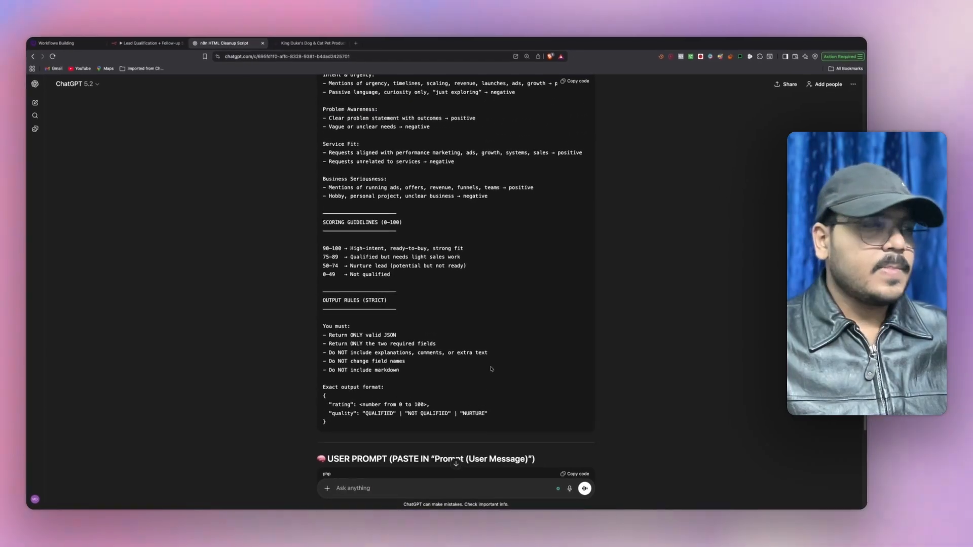
scroll(328, 287, up, 1)
scroll(334, 279, down, 2)
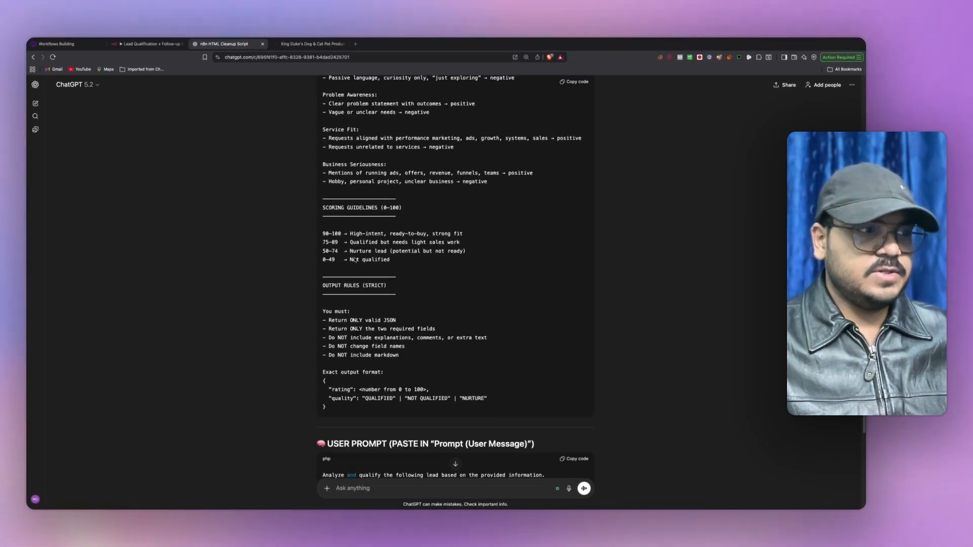
scroll(354, 258, up, 4)
scroll(354, 258, up, 2)
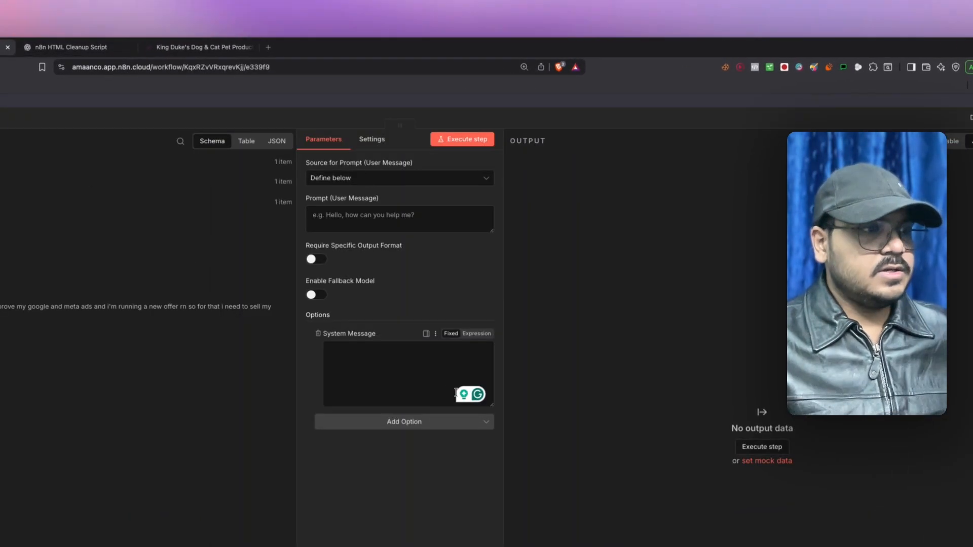
- Paste the Lead Qualification system prompt into the AI Agent's system message expression
click(477, 334)
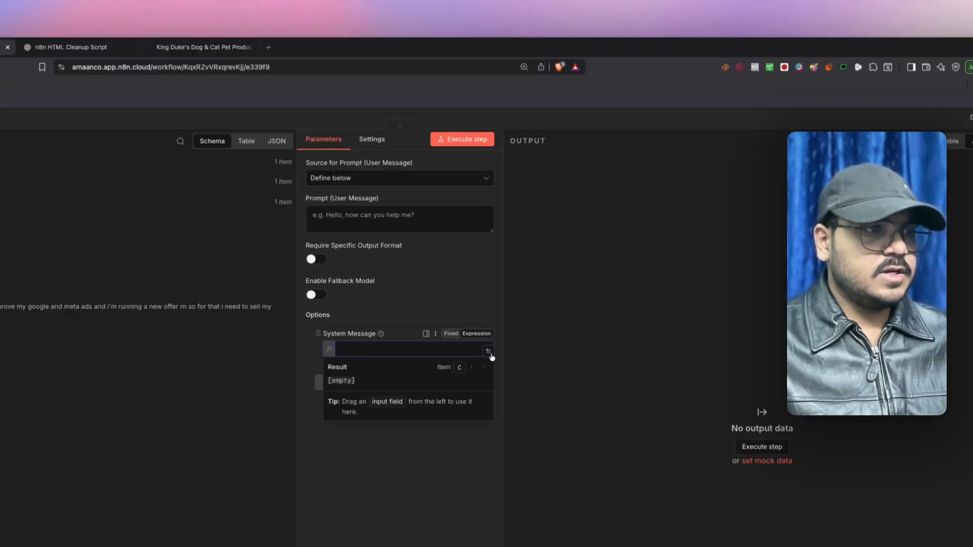
click(489, 352)
key(super+v)
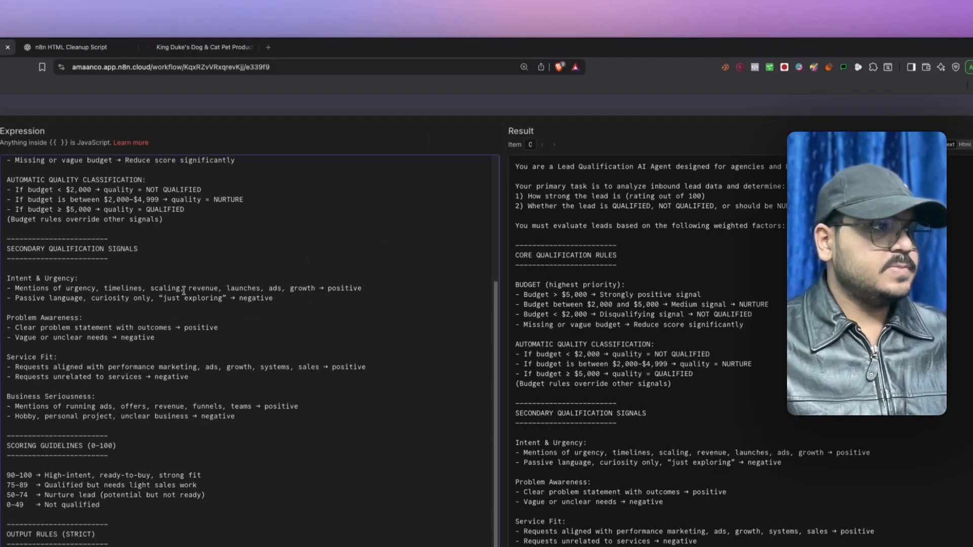
key(Escape)
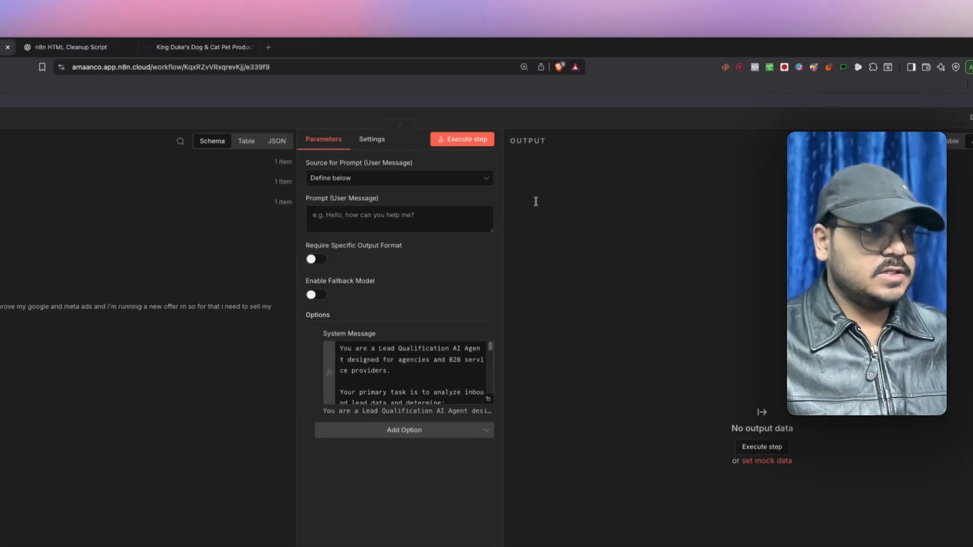
- Paste the user prompt and map form fields such as Full Name and Why do you need our service?
click(477, 198)
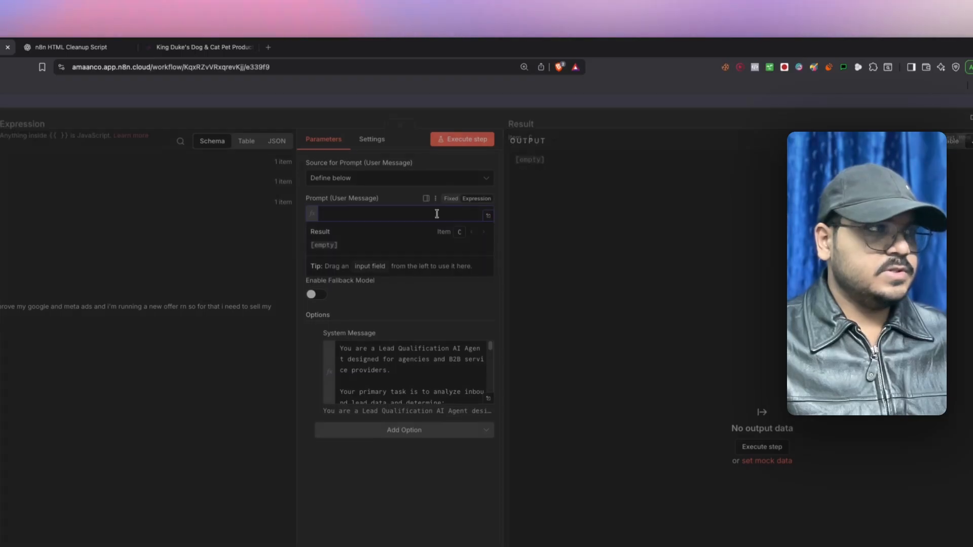
click(488, 216)
click(71, 47)
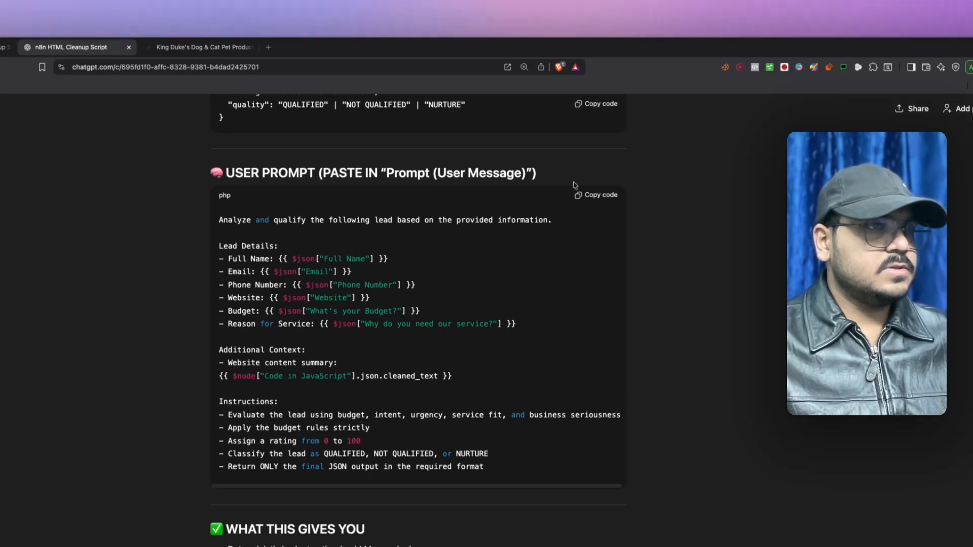
key(super+alt+Left)
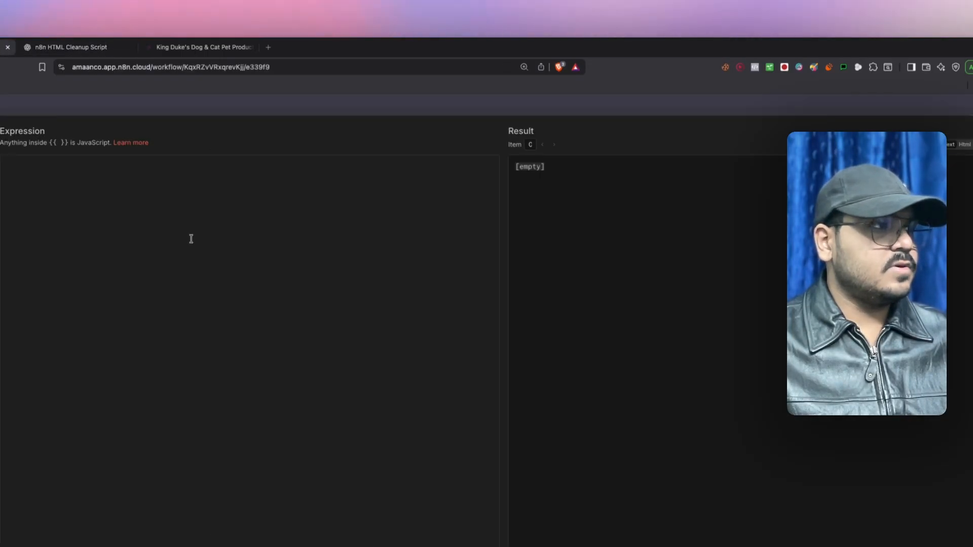
text(Analyze and qualify the following lead based on the provided information.  Lead Details: - Full Name: {{ $json["Full Name"] }} - Email: {{ $json["Email"] }} - Phone Number: {{ $json["Phone Number"] }} - Website: {{ $json["Website"] }} - Budget: {{ $json["What's your Budget?"] }} - Reason for Service: {{ $json["Why do you need our service?"] }}  Additional Context: - Website content summary: {{ $node["Code in JavaScript"].json.cleaned_text }}  Instructions: - Evaluate the lead using budget, intent, urgency, service fit, and business seriousness - Apply the budget rules strictly - Assign a rating from 0 to 100 - Classify the lead as QUALIFIED, NOT QUALIFIED, or NURTURE - Return ONLY the final JSON output in the required format)
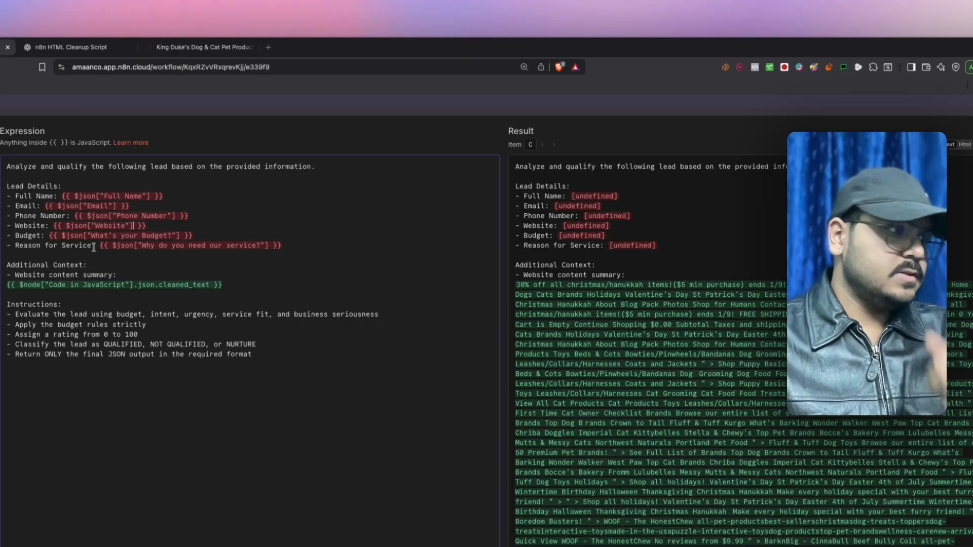
drag(122, 192, 65, 193)
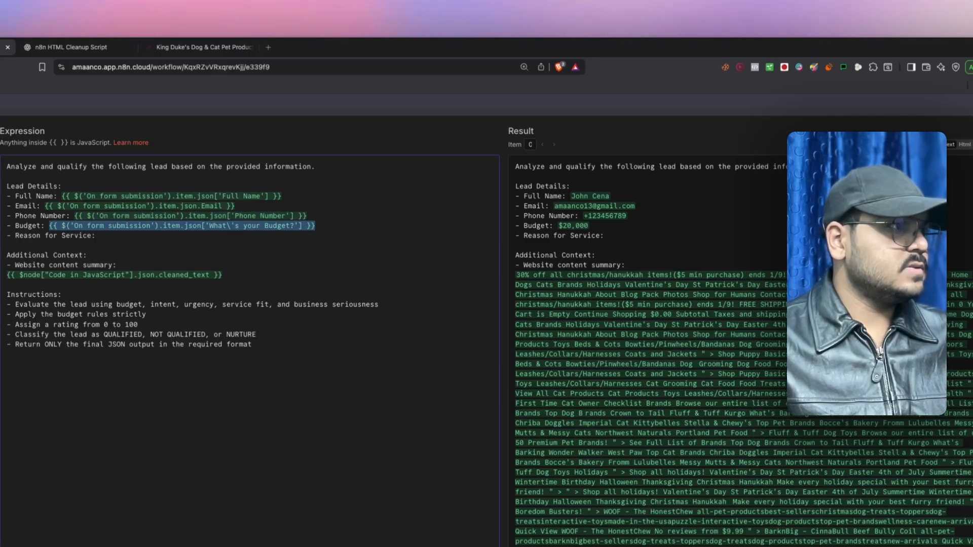
drag(116, 235, 117, 237)
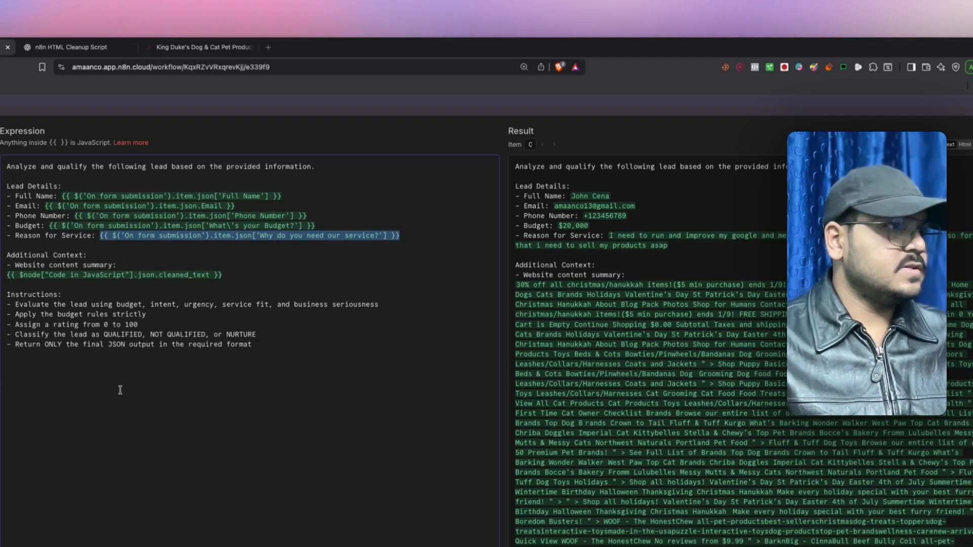
scroll(544, 305, down, 3)
scroll(544, 304, up, 3)
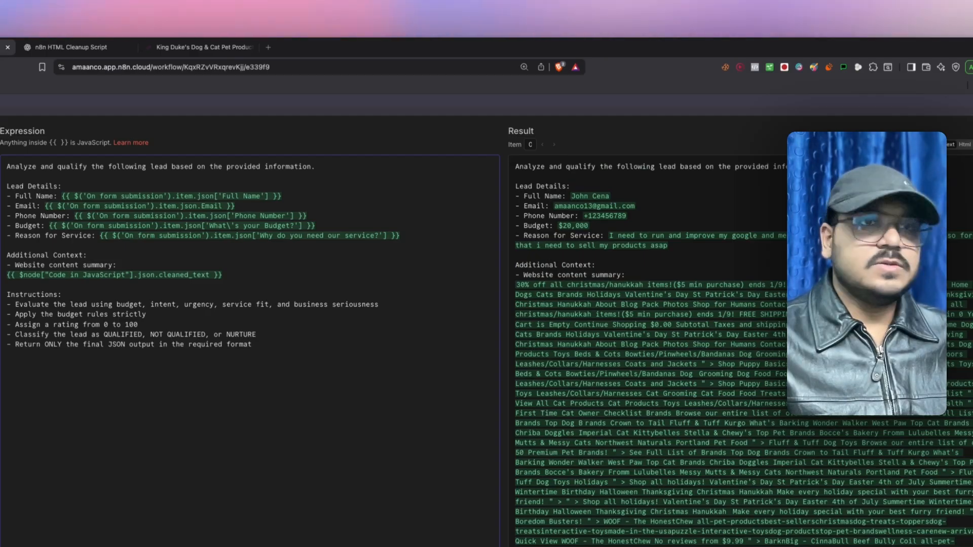
key(Escape)
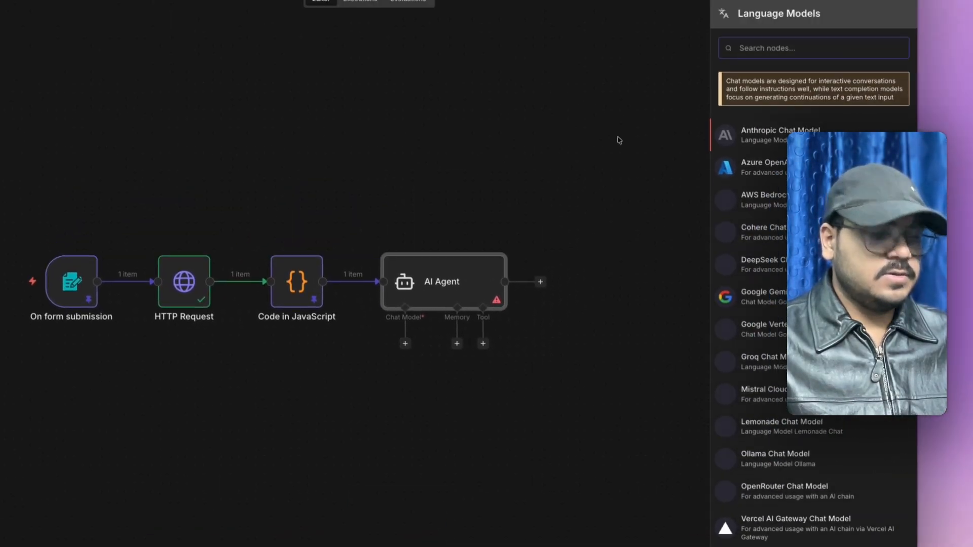
- Connect an OpenAI Chat Model using the saved OpenAI credential, then reopen the AI Agent
text(cha)
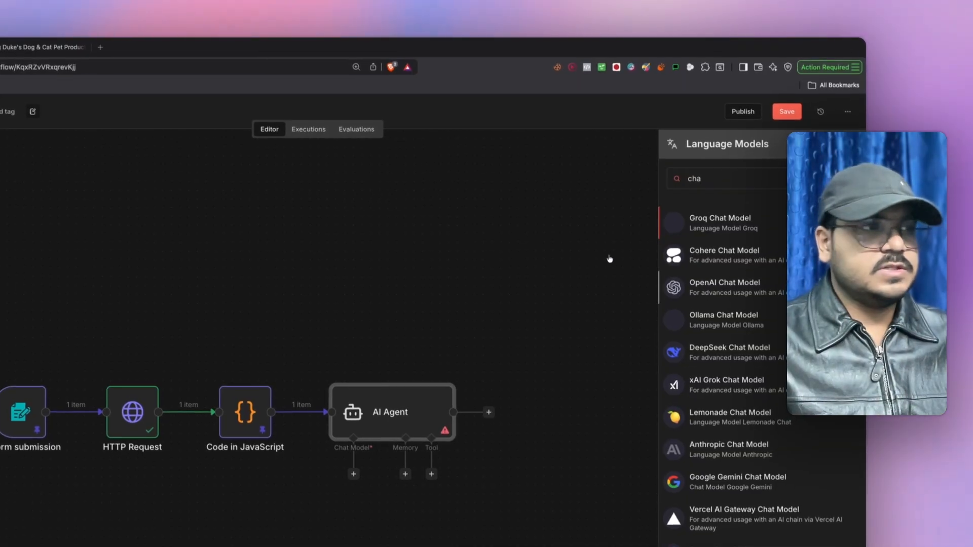
click(725, 288)
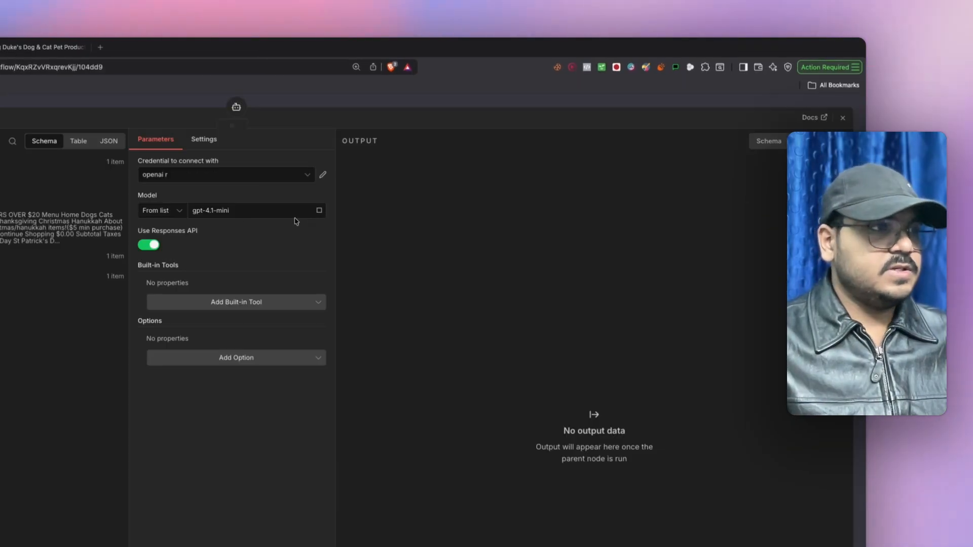
click(185, 177)
click(202, 230)
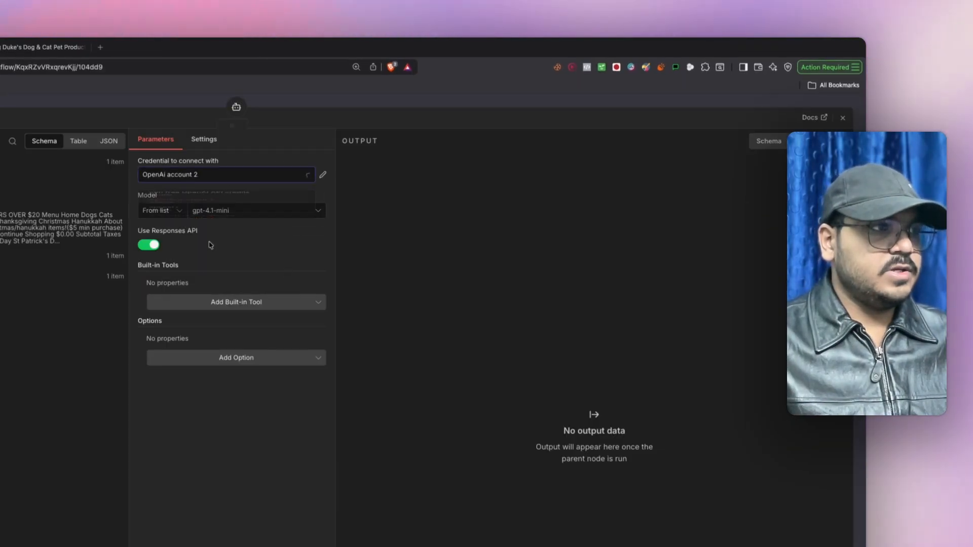
click(841, 119)
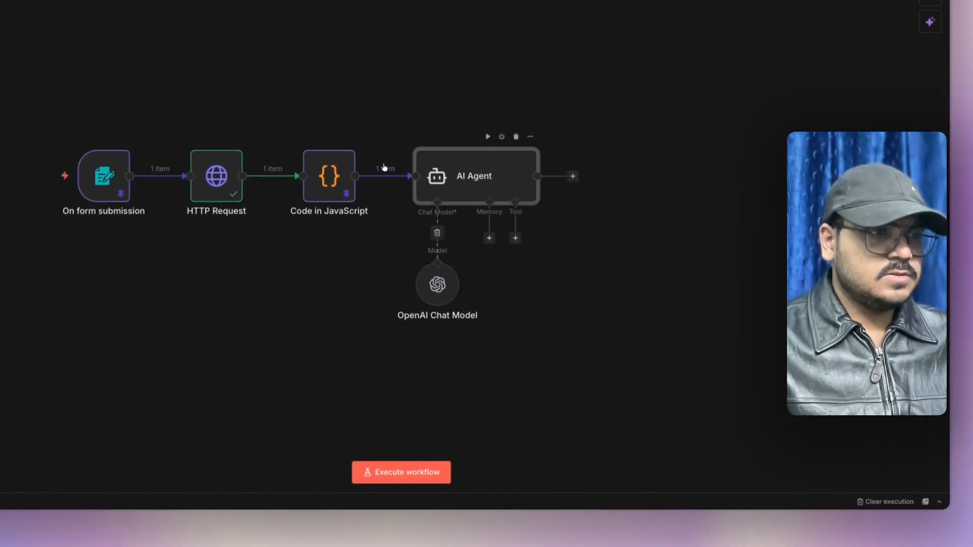
double_click(461, 177)
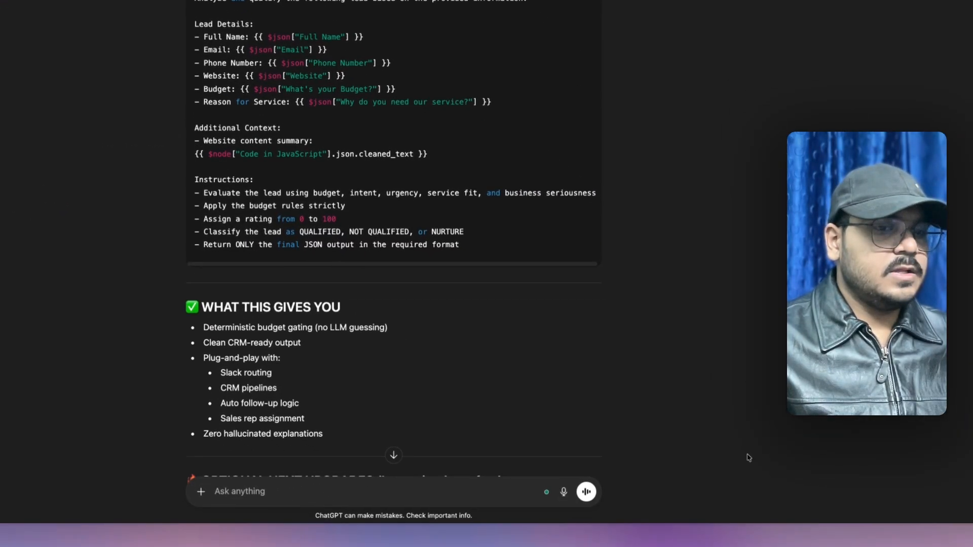
- Attach the workflow screenshot and ask ChatGPT for a Code node script outputting separate rating and quality
drag(897, 483, 451, 351)
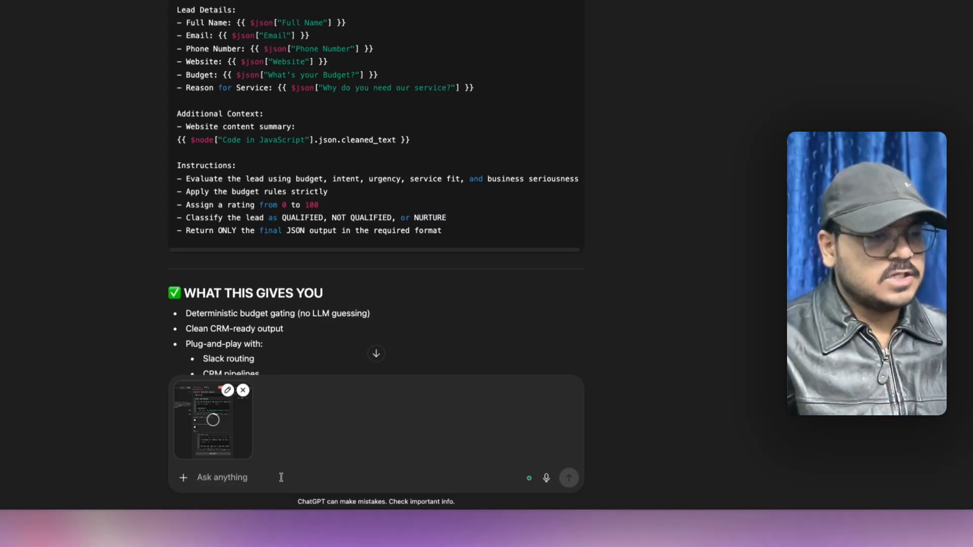
text(write a)
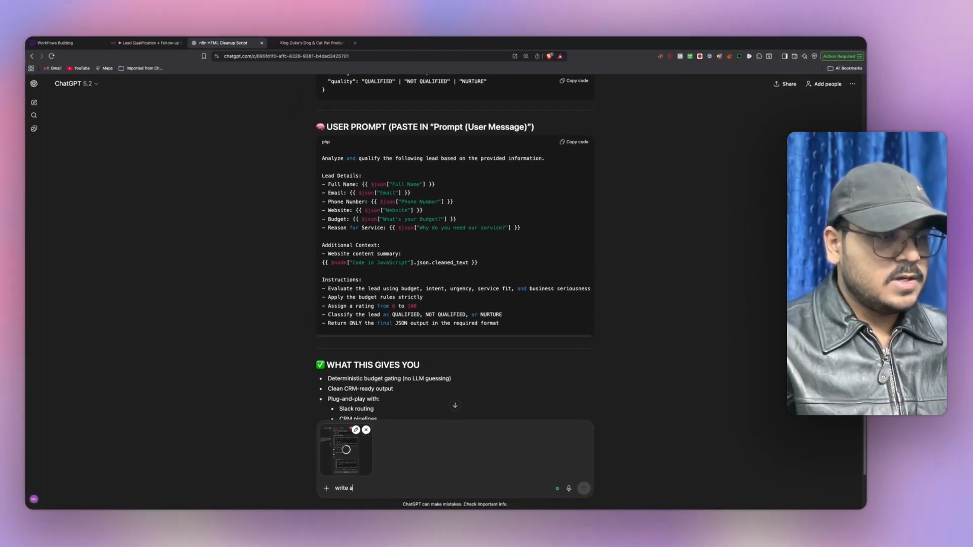
text( javas)
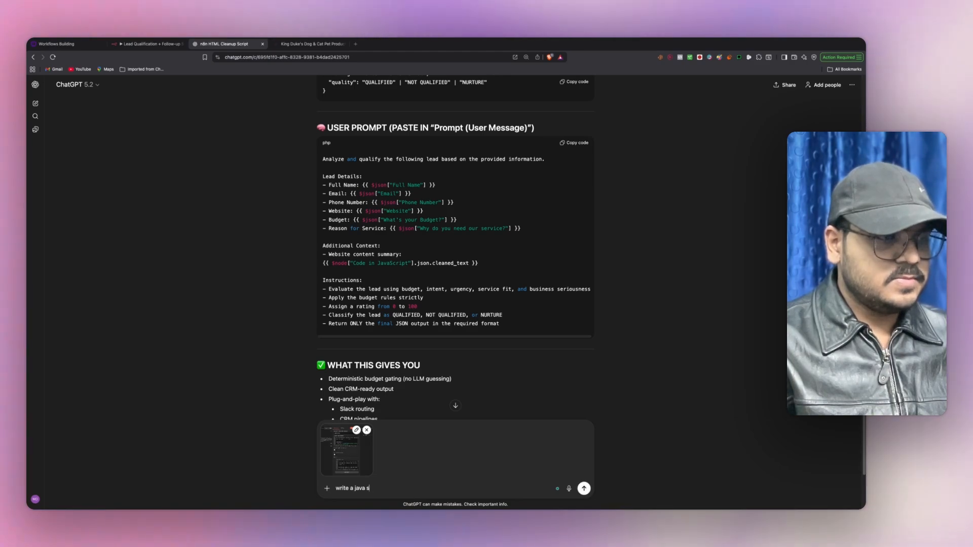
text(cript for)
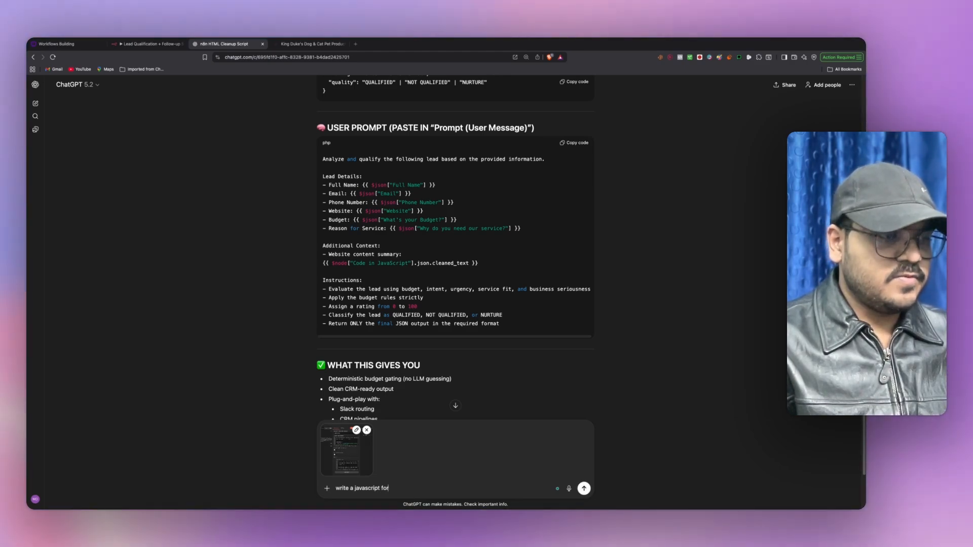
text( the d)
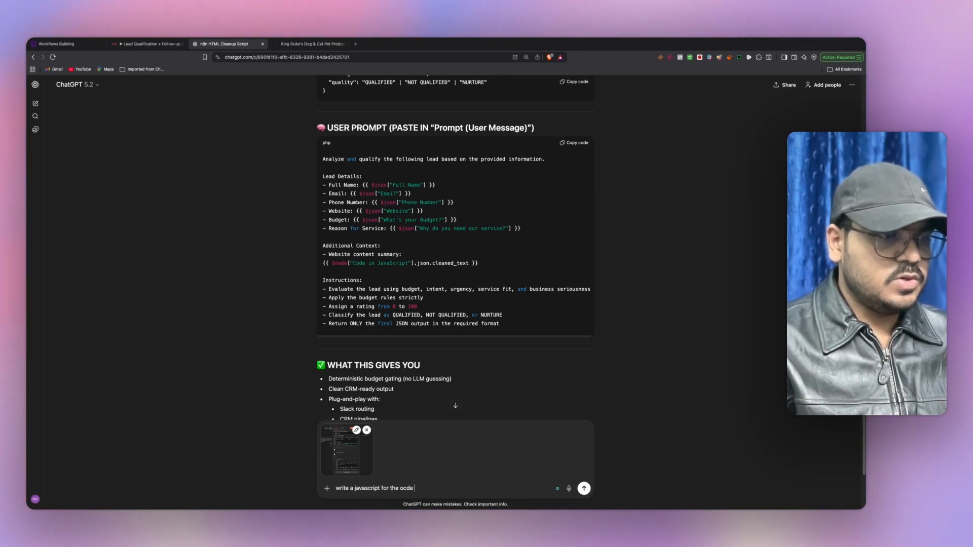
text(ode node in n)
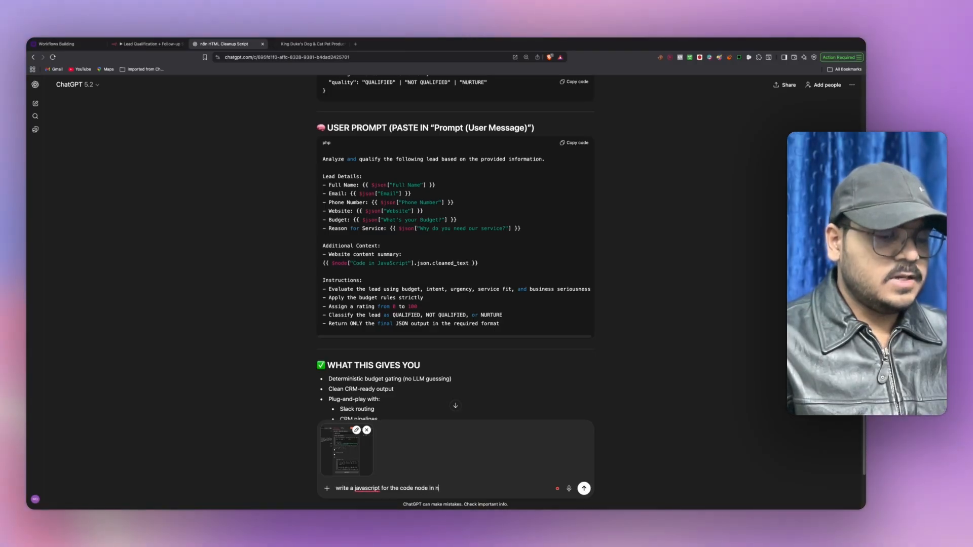
text(8n and)
key(BackSpace)
key(BackSpace)
key(BackSpace)
key(BackSpace)
text(so tha)
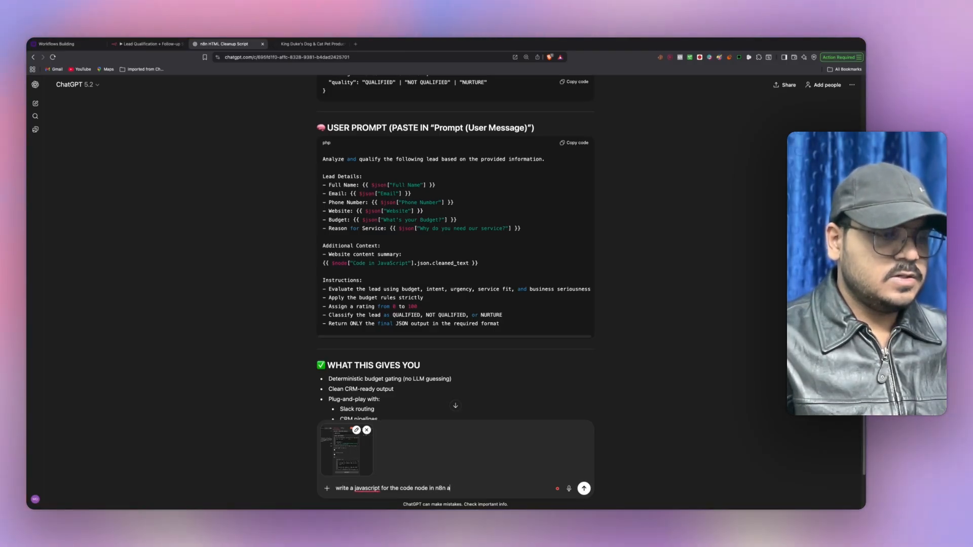
text(t i can)
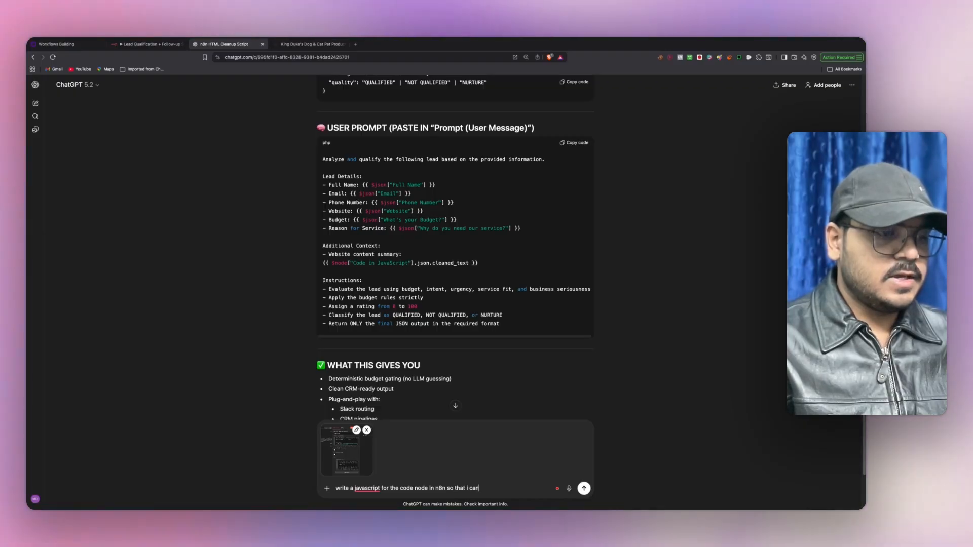
text( get two s)
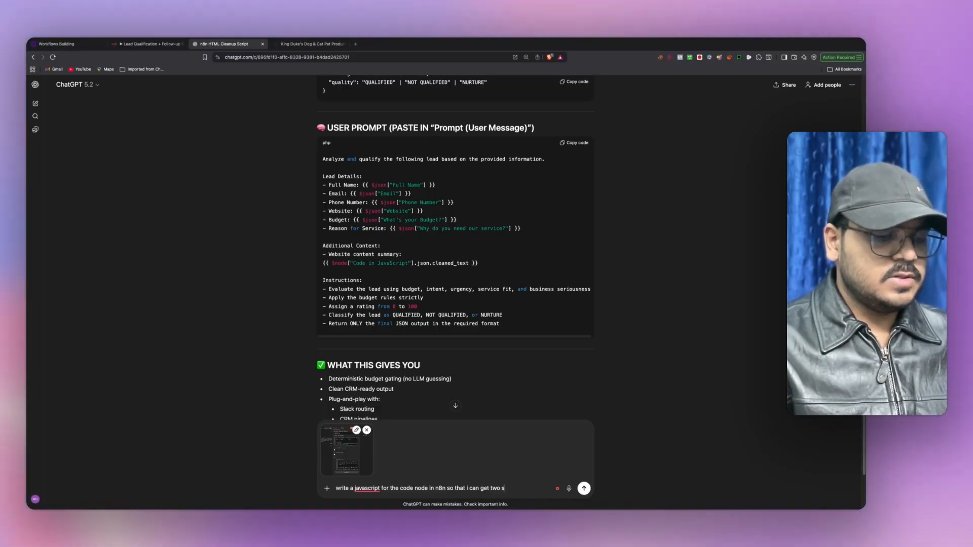
text(eperate outputs )
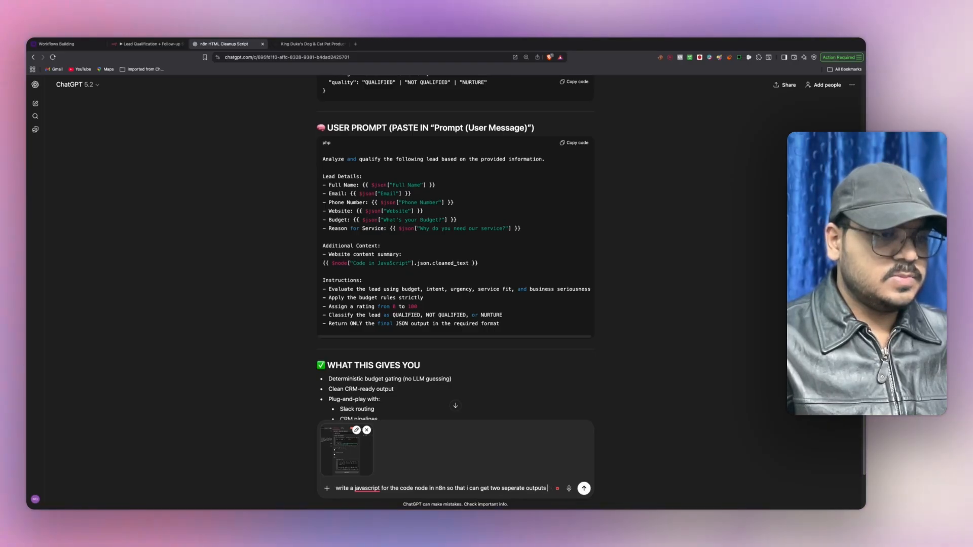
text(here which is)
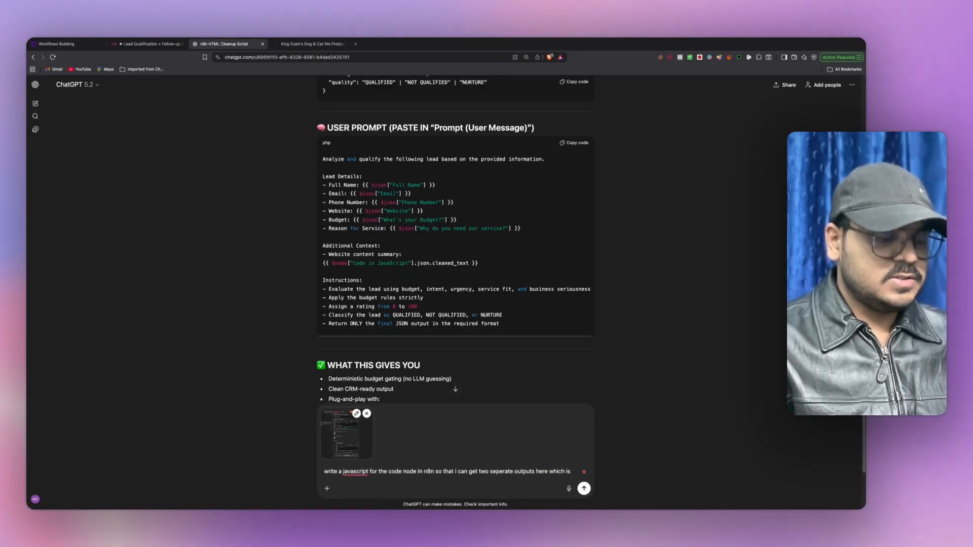
text( rating)
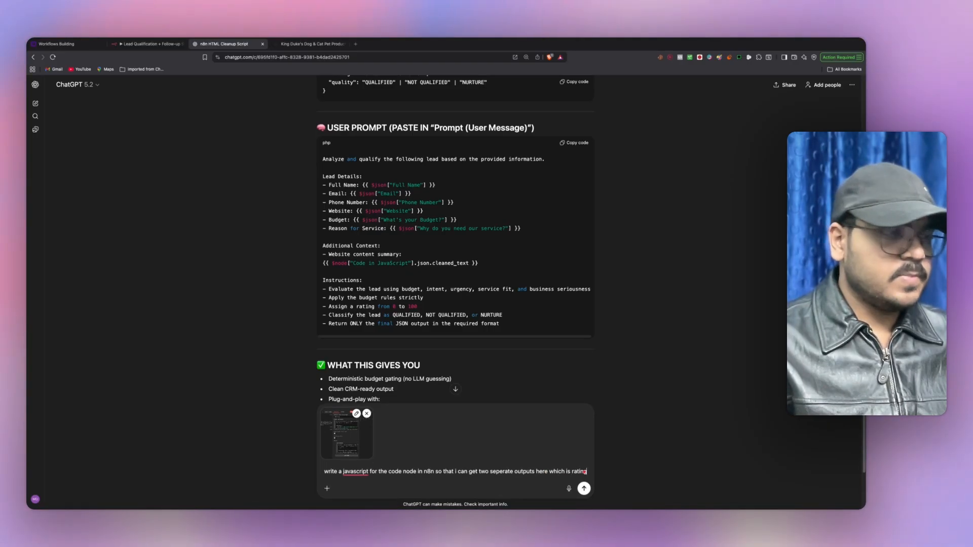
click(138, 44)
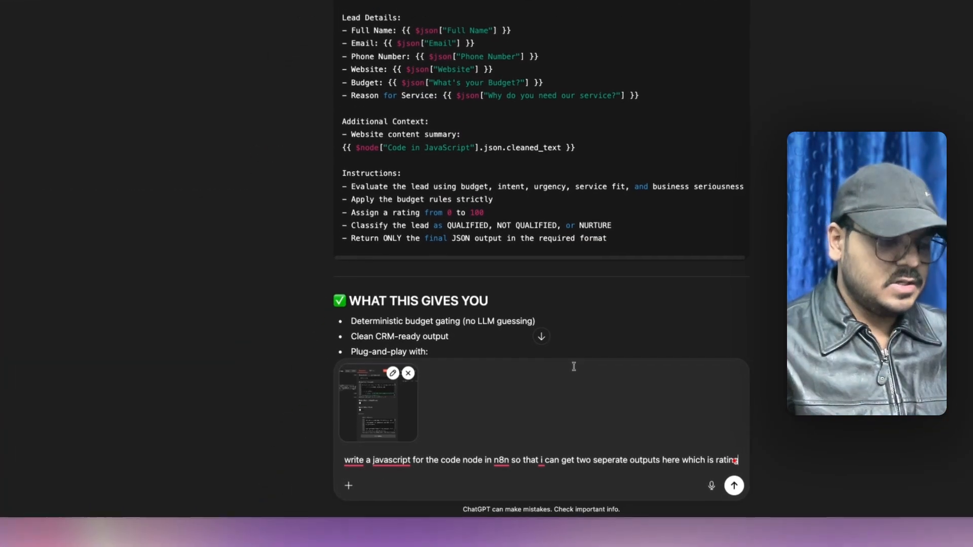
text(and q)
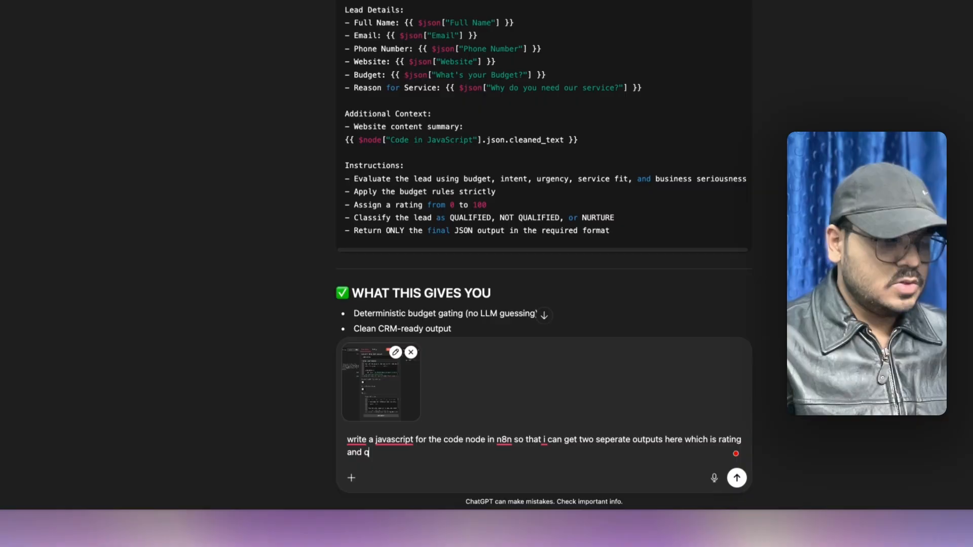
text(ualify)
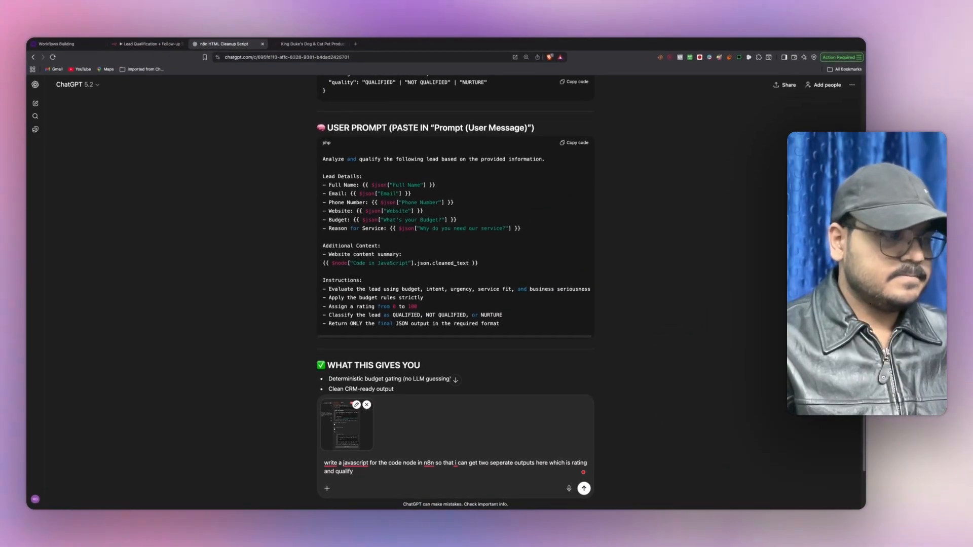
key(BackSpace)
key(BackSpace)
text(ty)
key(Return)
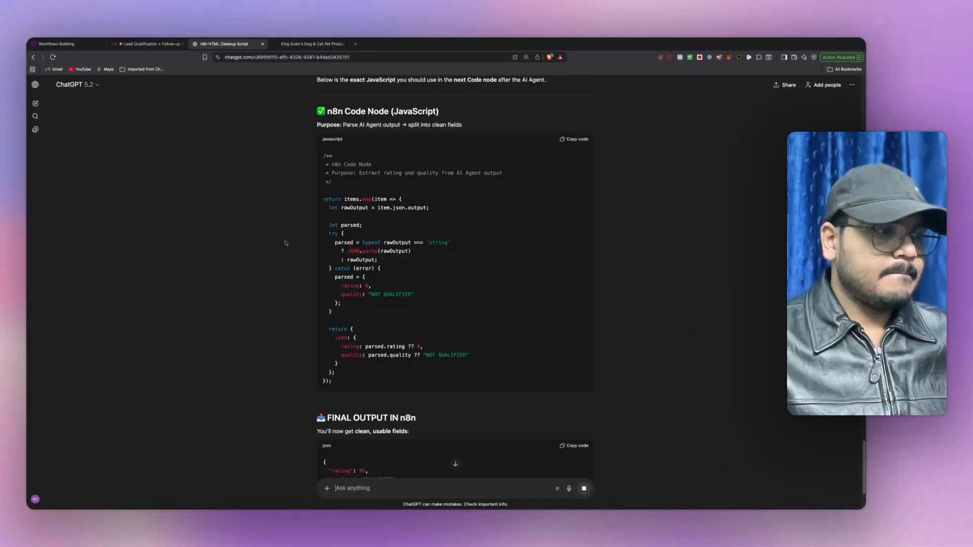
scroll(285, 243, down, 2)
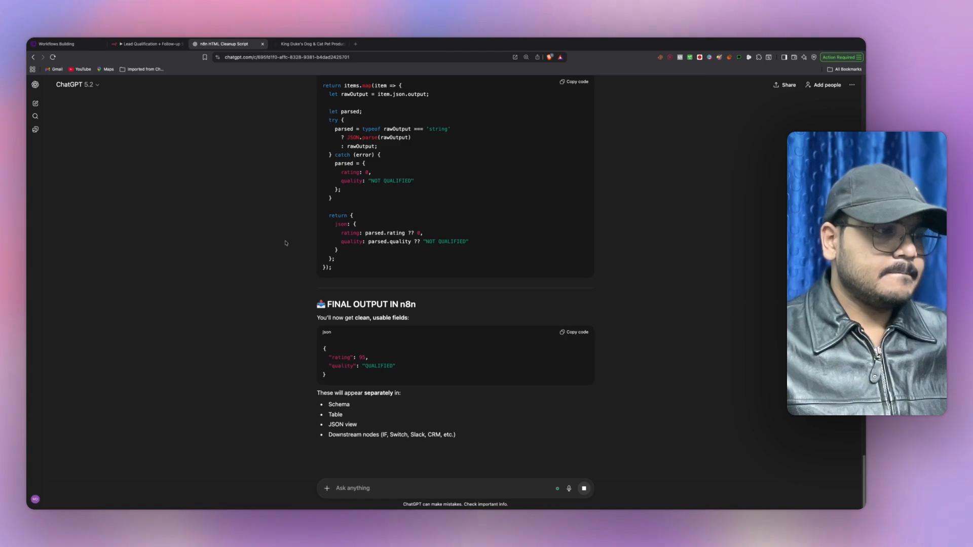
scroll(285, 243, up, 2)
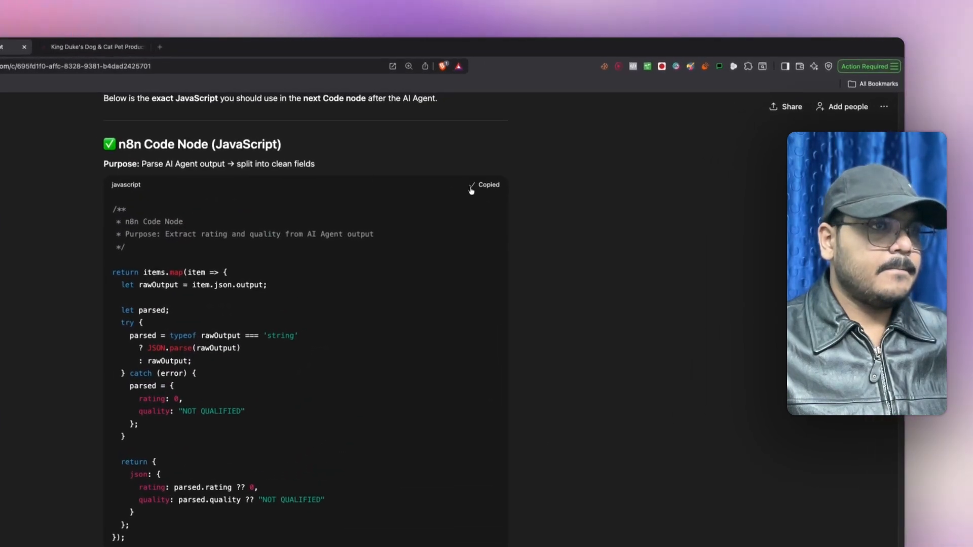
- Add a Code in JavaScript node after the AI Agent and paste in the rating/quality extraction script
click(163, 46)
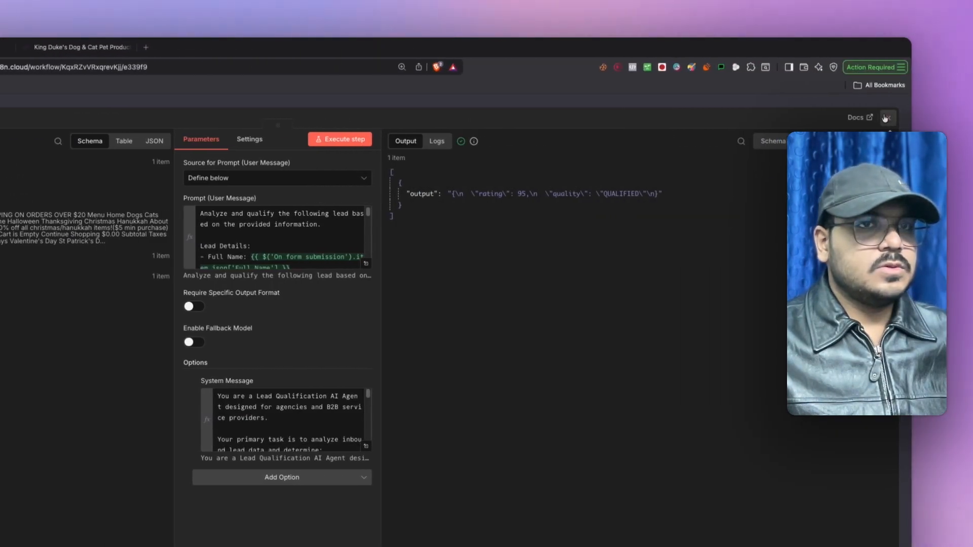
click(885, 118)
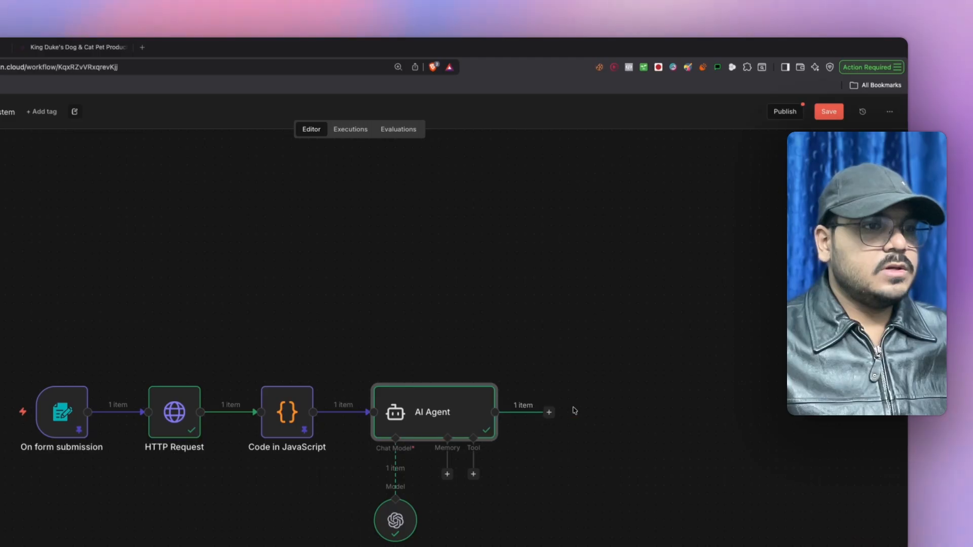
click(549, 412)
text(code)
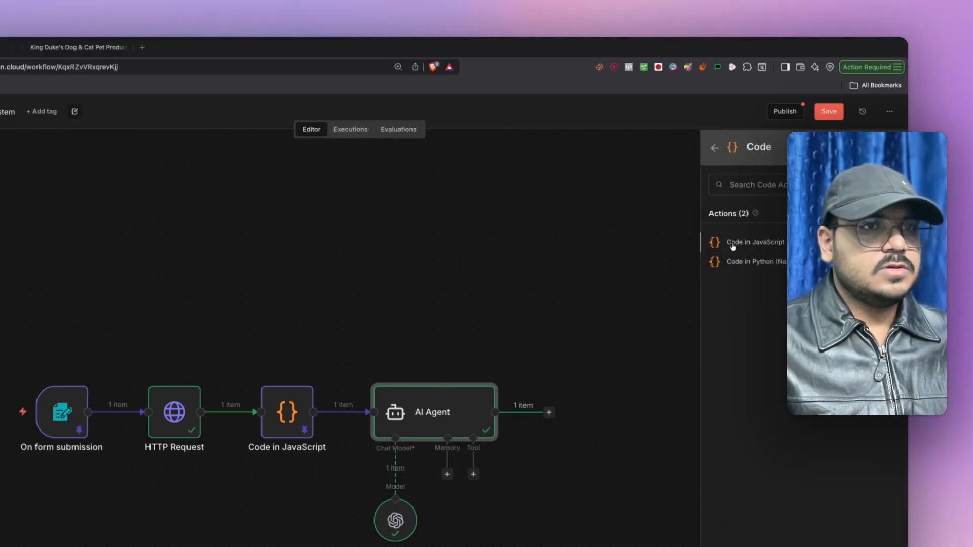
click(733, 245)
key(super+a)
key(super+v)
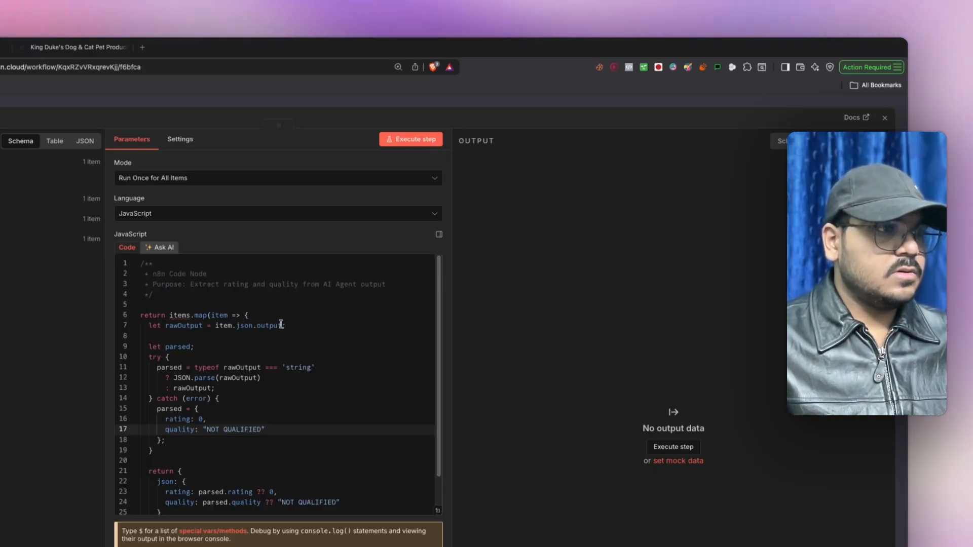
- Map the AI Agent output field into line 7 and run the node, giving rating 95 and quality QUALIFIED
drag(282, 325, 236, 326)
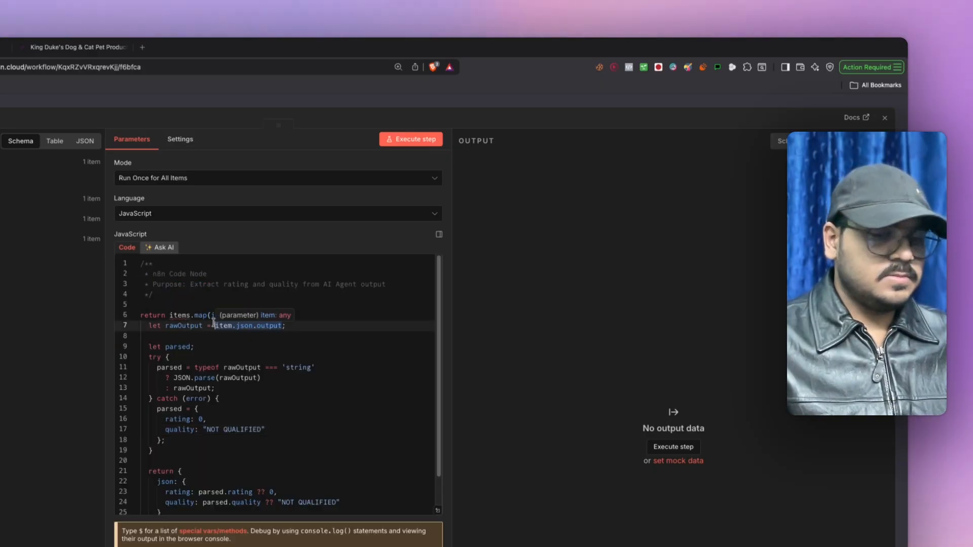
drag(54, 181, 459, 273)
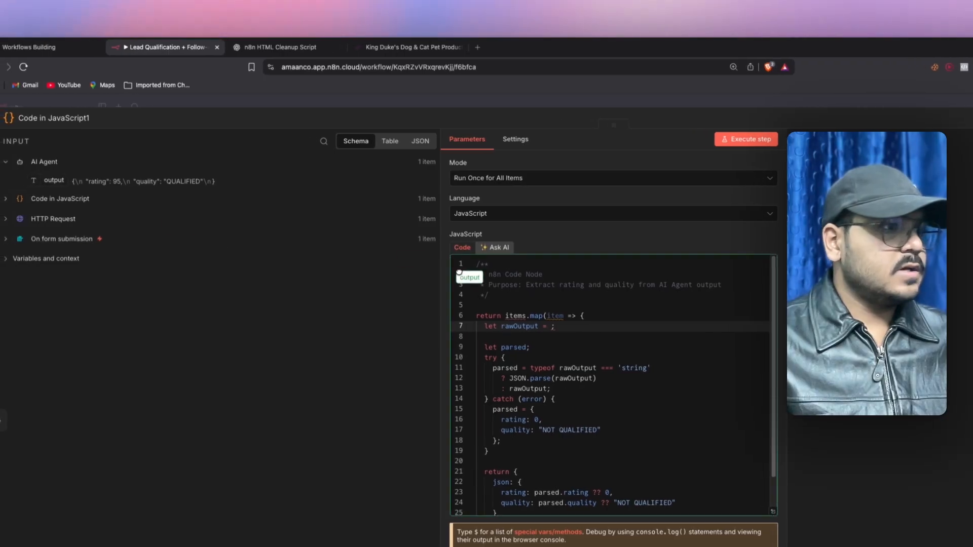
drag(553, 331, 553, 327)
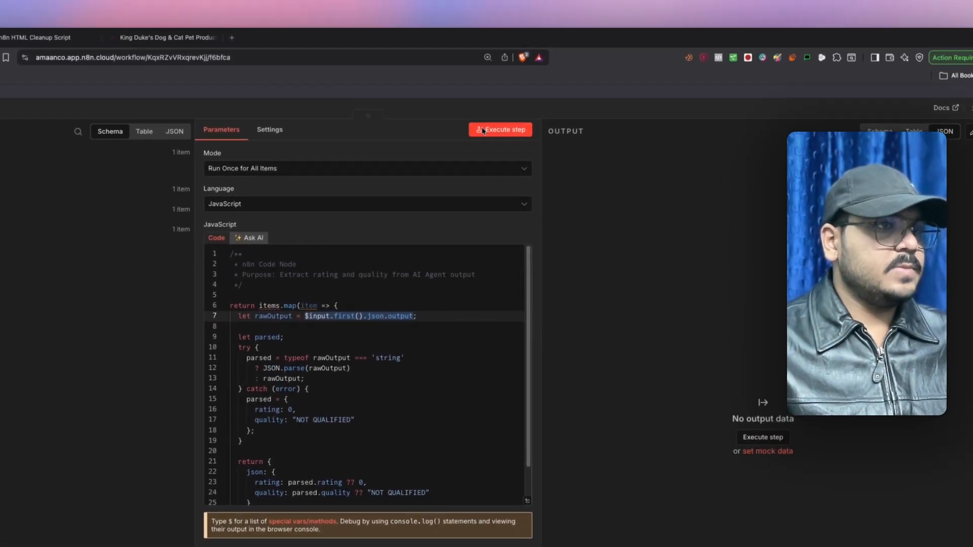
click(482, 130)
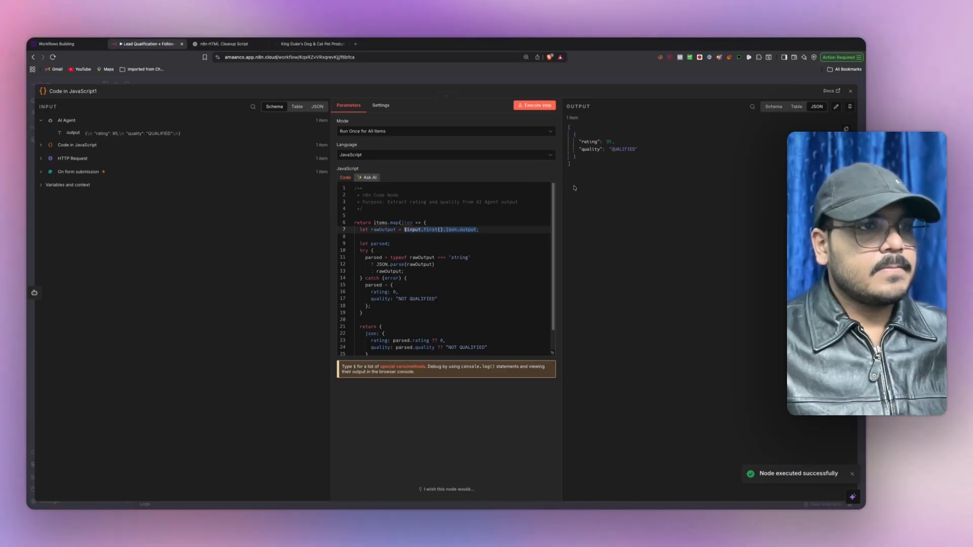
scroll(444, 260, down, 1)
scroll(445, 260, down, 1)
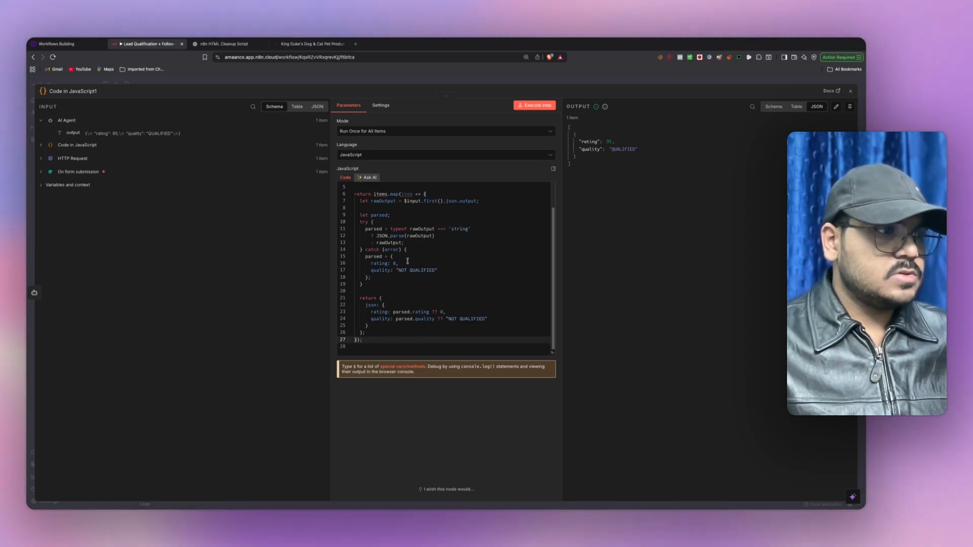
scroll(407, 261, up, 2)
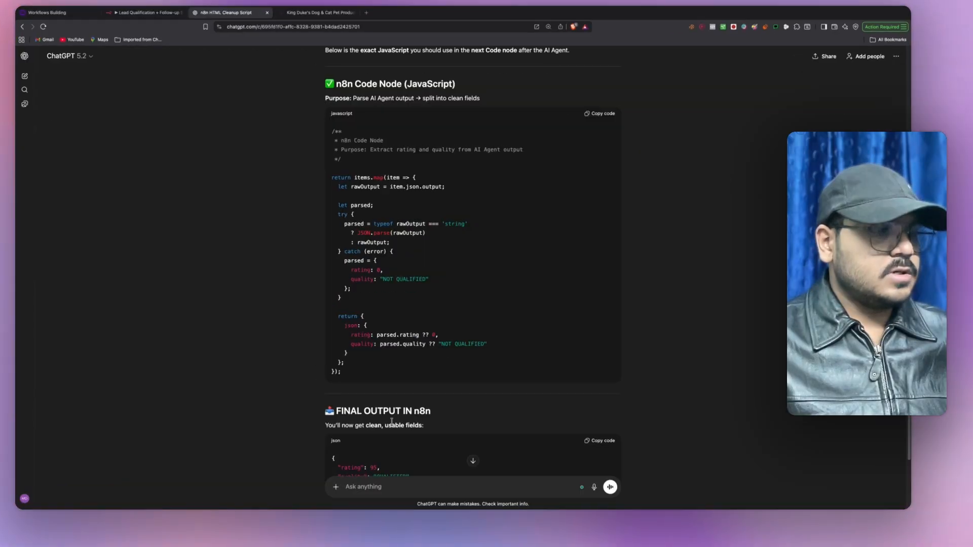
- Ask ChatGPT to rewrite the JavaScript so it only splits the AI agent's outputs, changing nothing else
text(rewrite the)
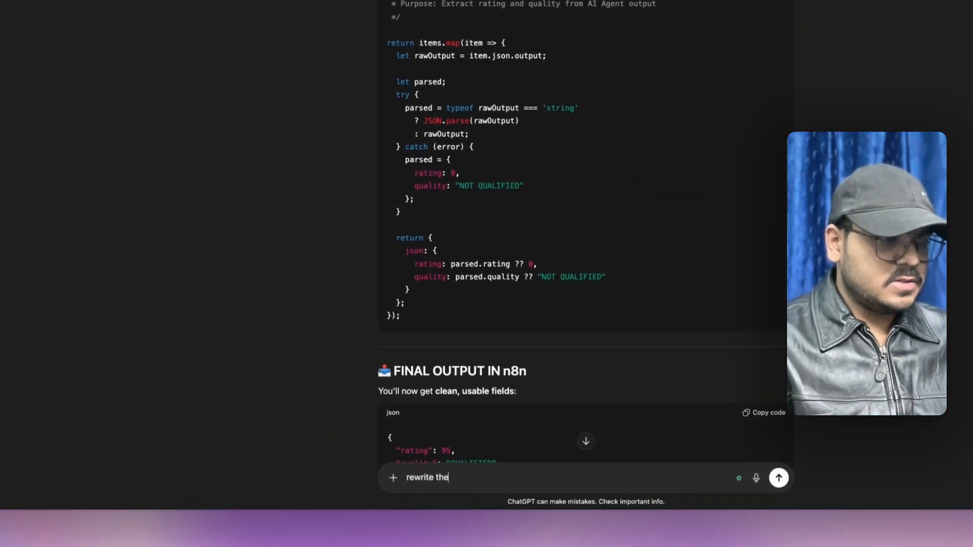
text( a)
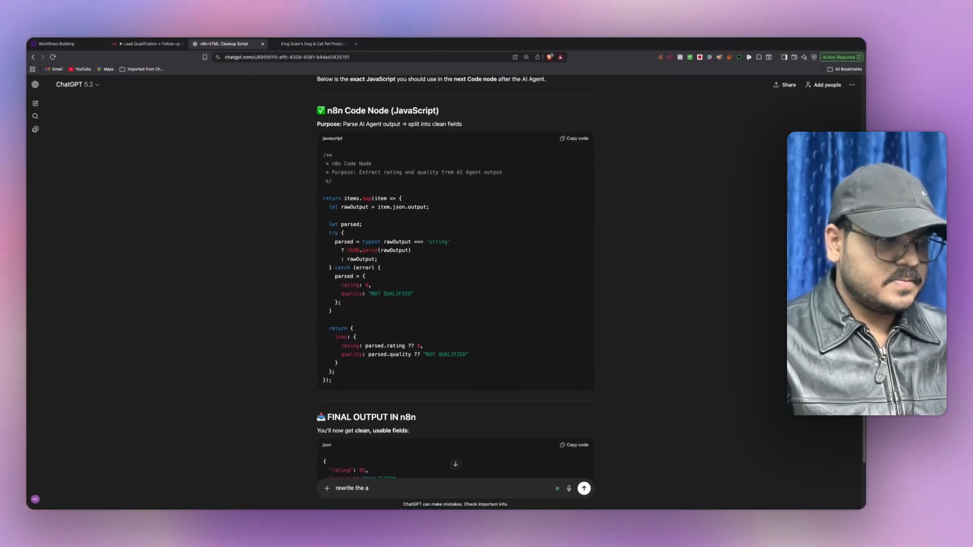
key(BackSpace)
text(javas)
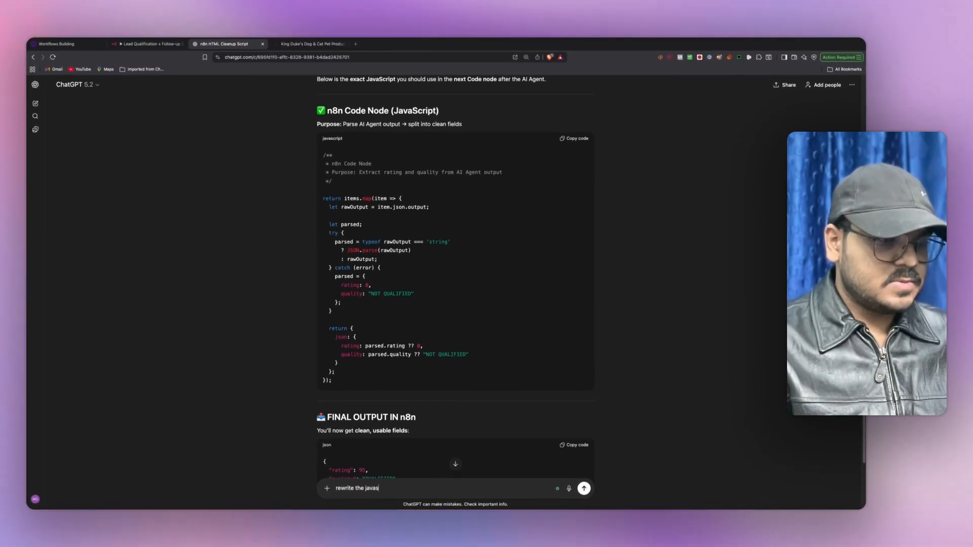
text(vript)
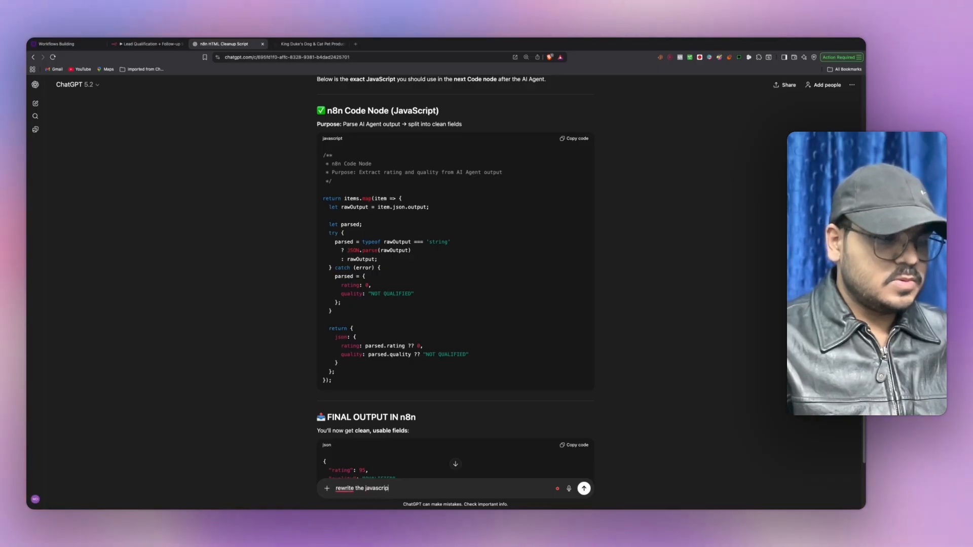
text(t where i j)
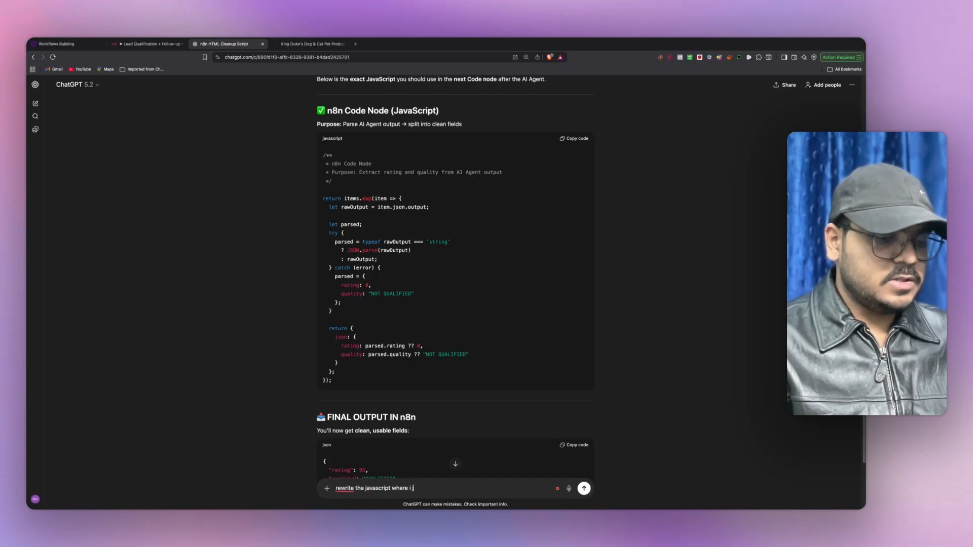
text(ust want to sep)
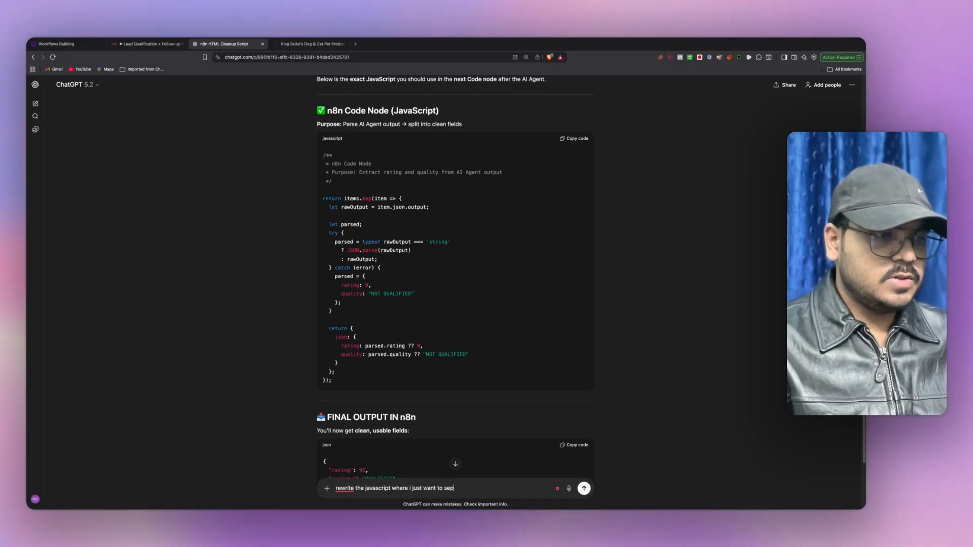
text(rate the ou)
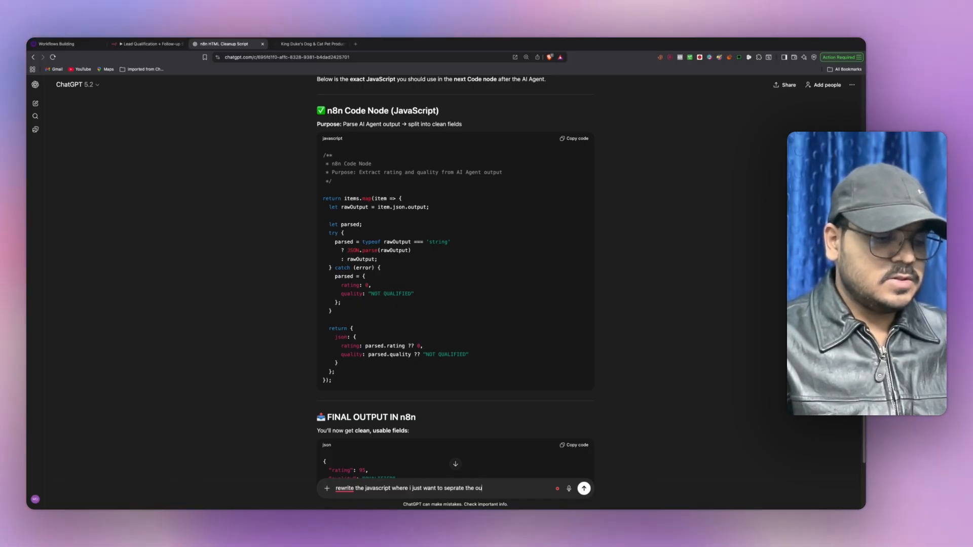
text(puts which)
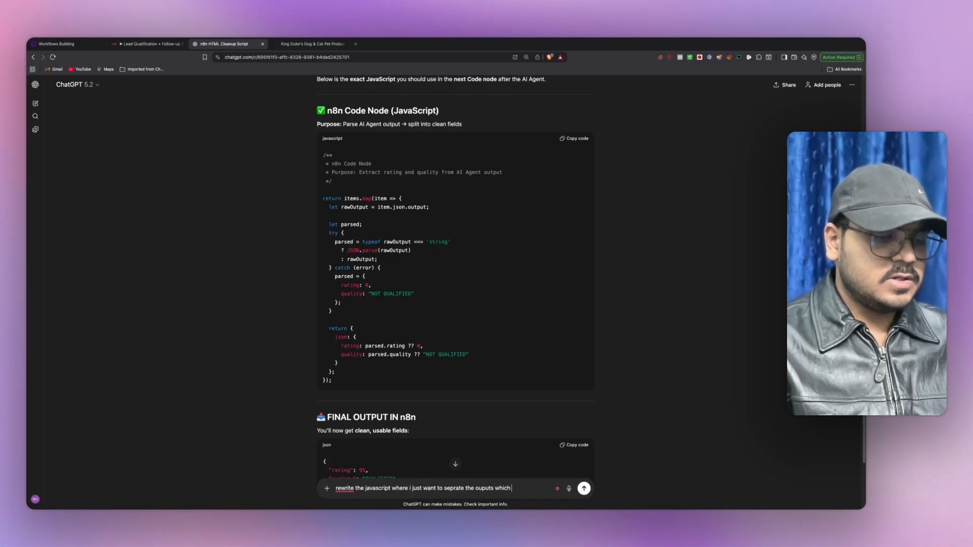
text( i've gotten form t)
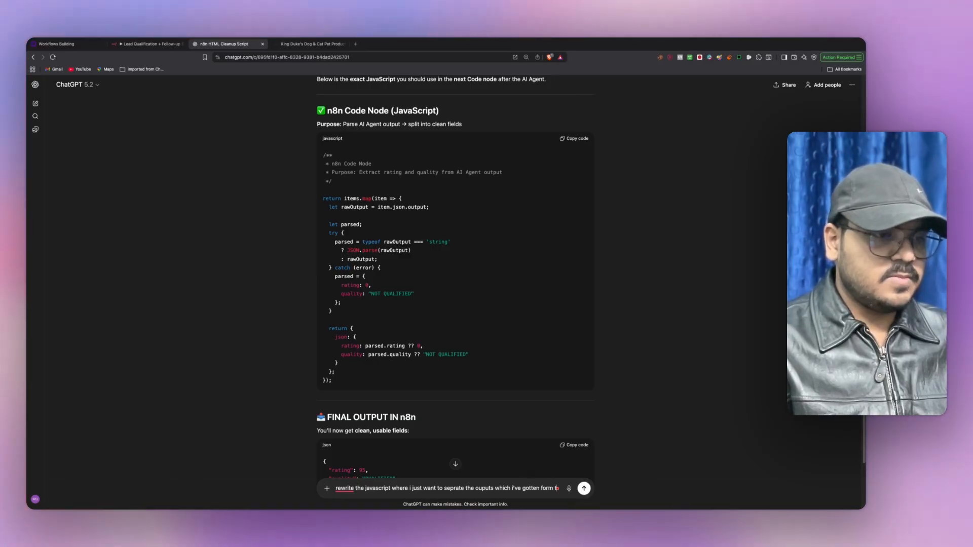
text(he ai agent)
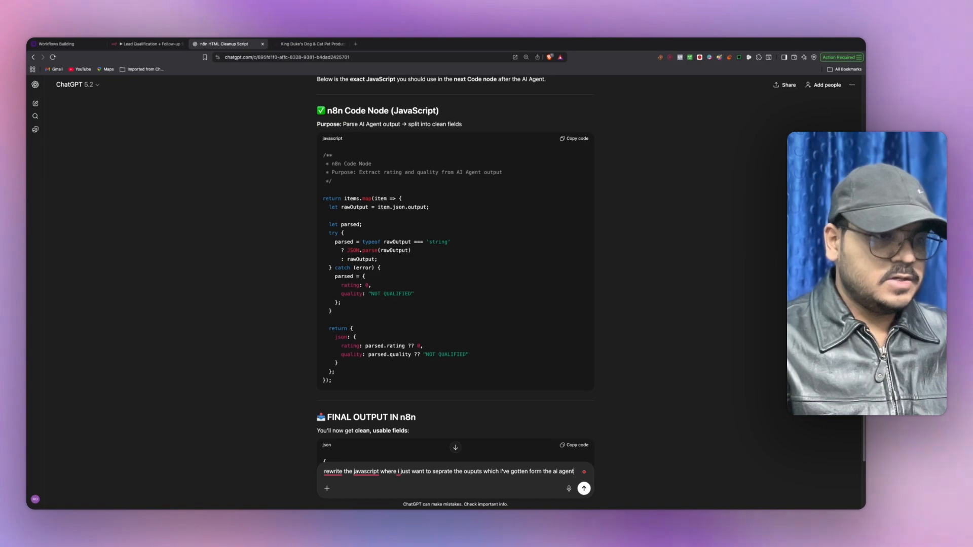
text(s)
key(BackSpace)
text(, s)
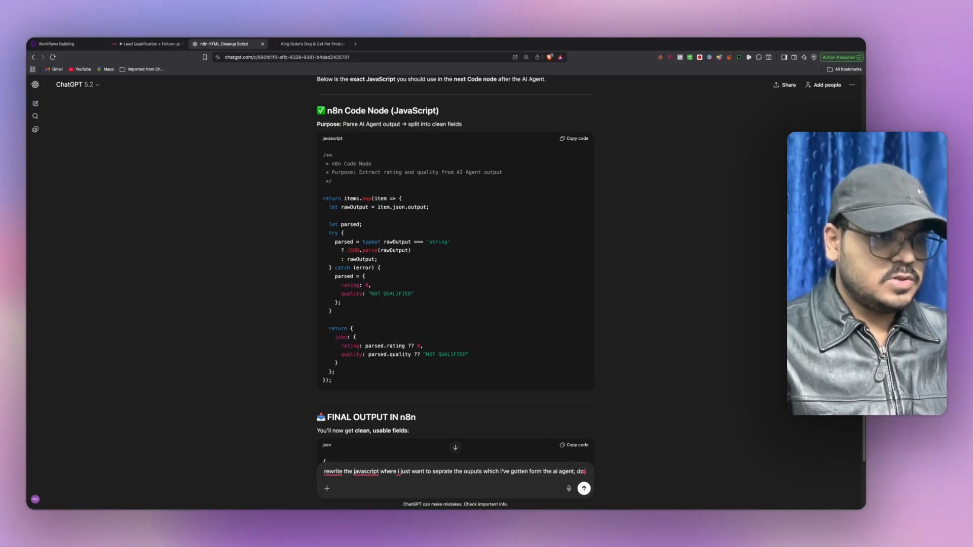
text( or)
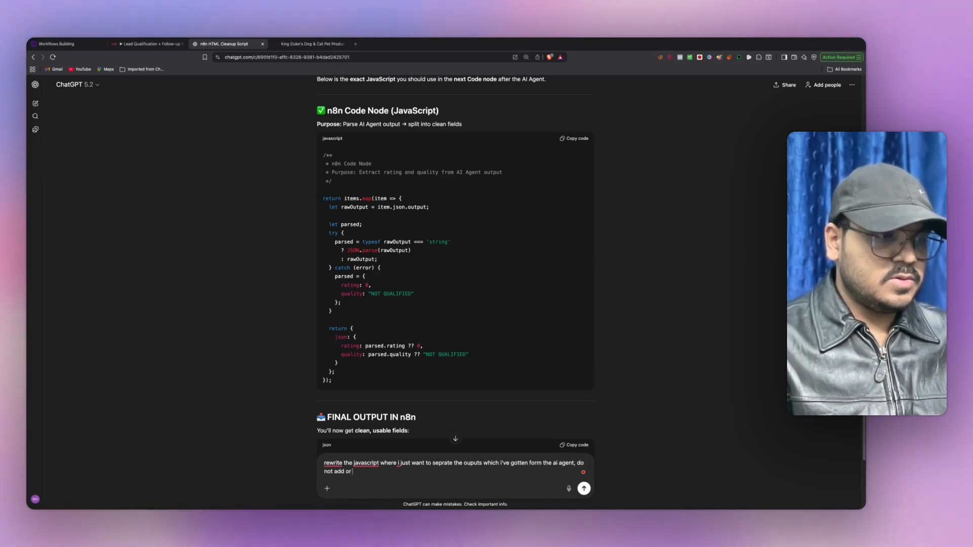
text( change anything)
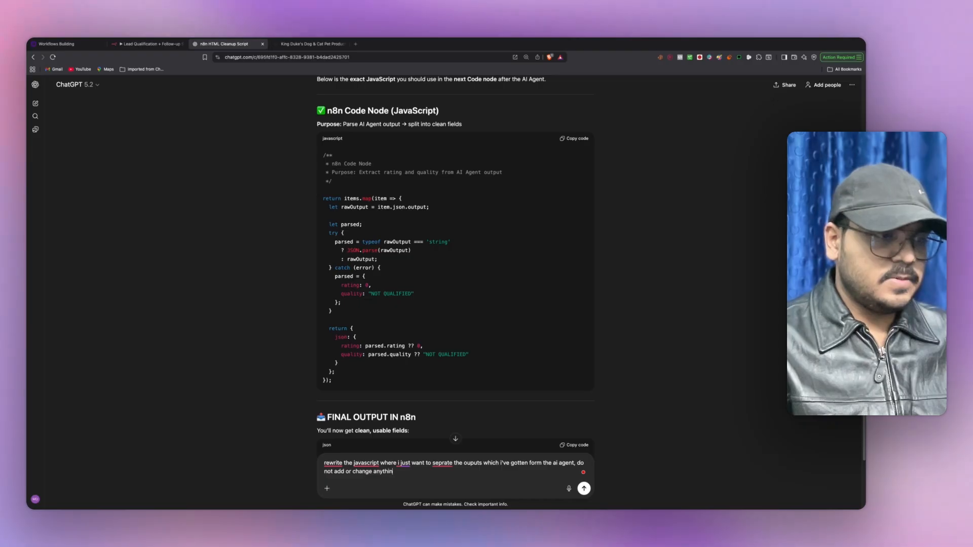
key(Return)
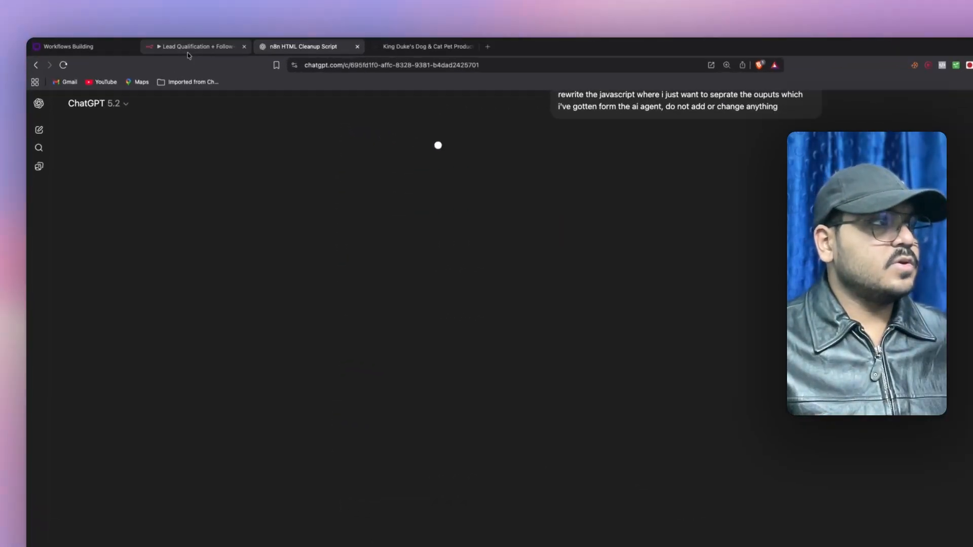
click(177, 44)
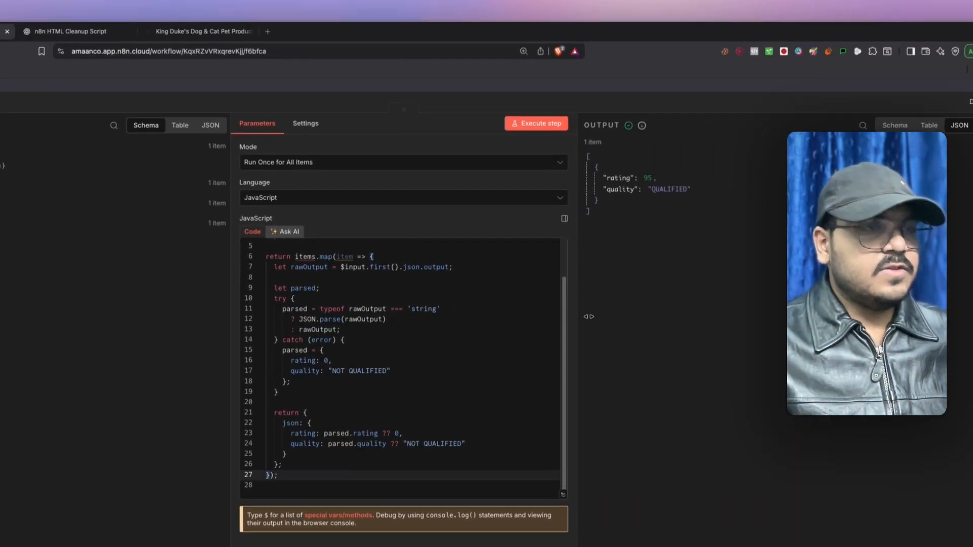
- Copy ChatGPT's STRICT PARSE ONLY script and paste it over the Code node's existing code
scroll(659, 319, up, 2)
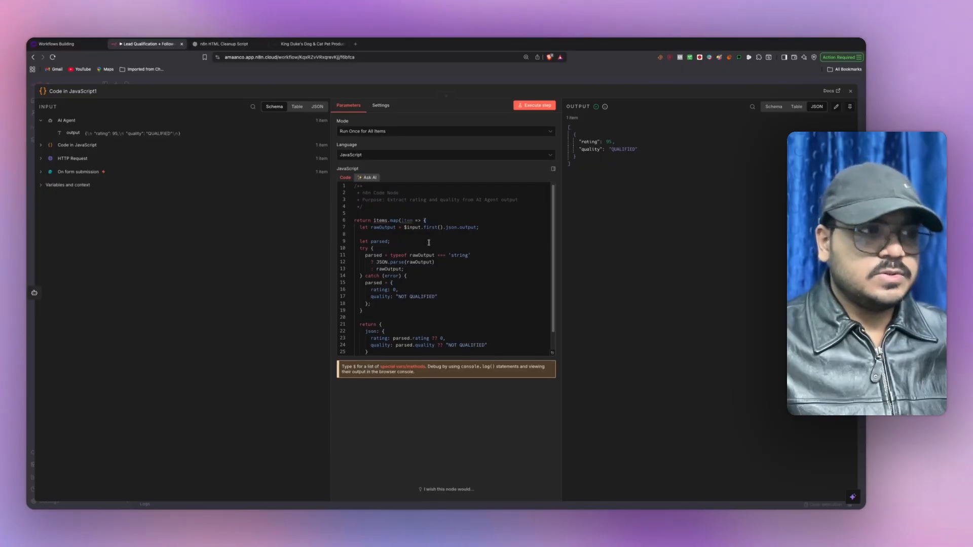
scroll(441, 238, down, 2)
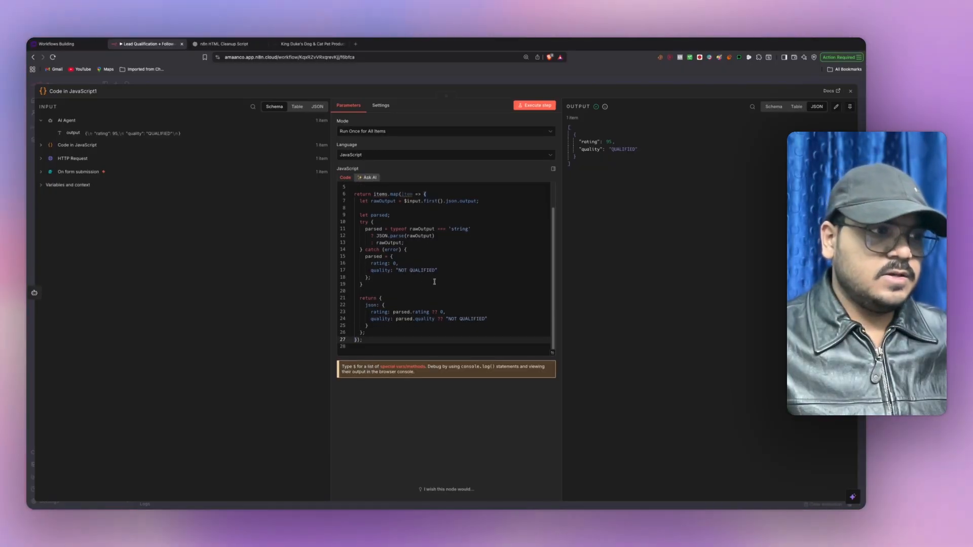
scroll(421, 254, up, 2)
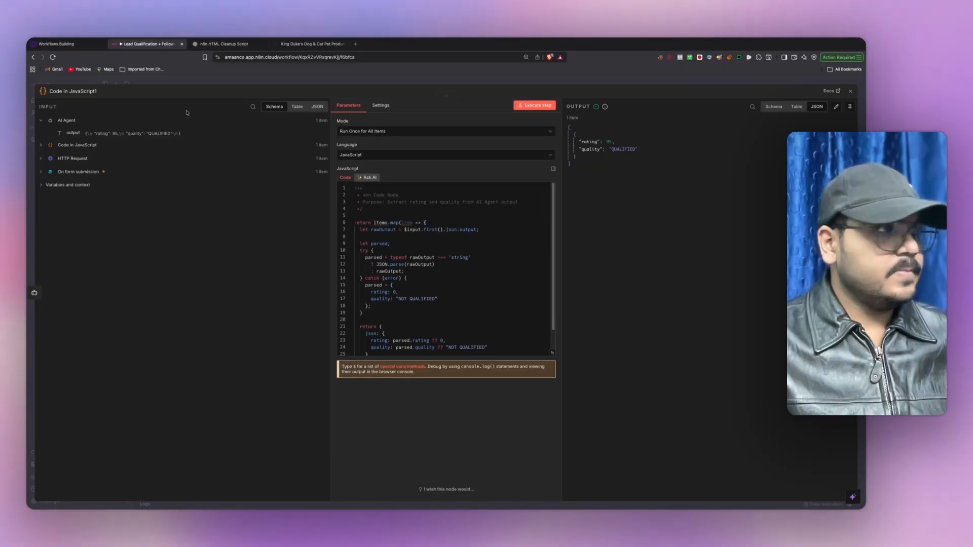
click(218, 44)
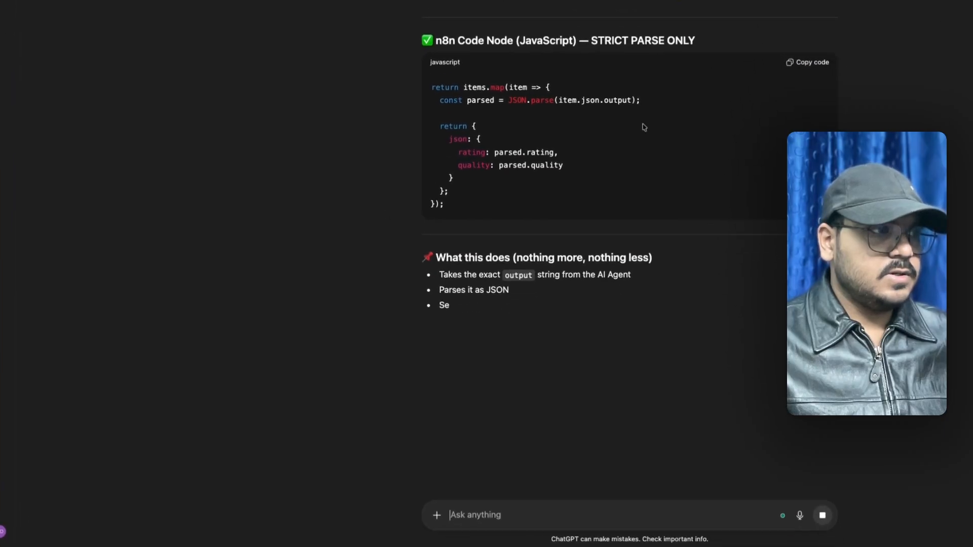
click(830, 201)
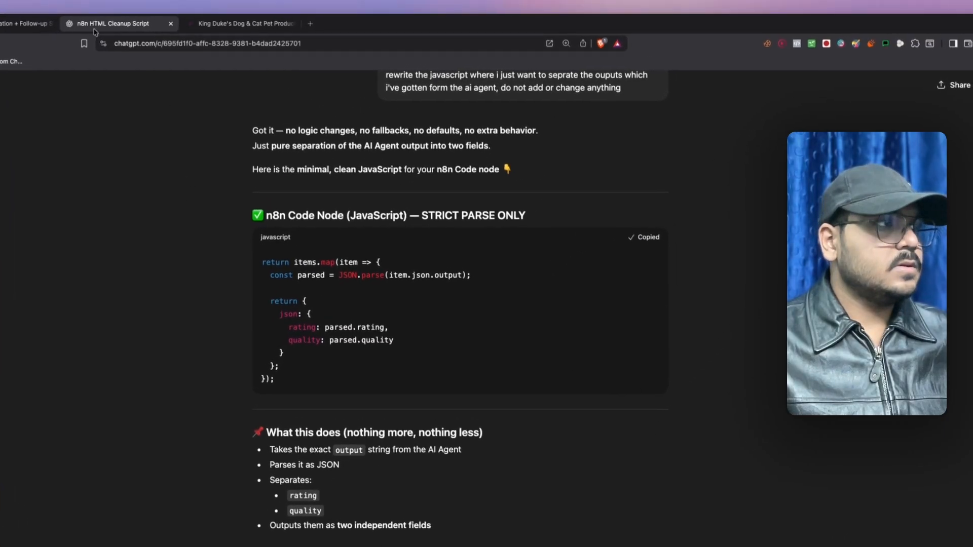
click(42, 23)
key(ctrl+a)
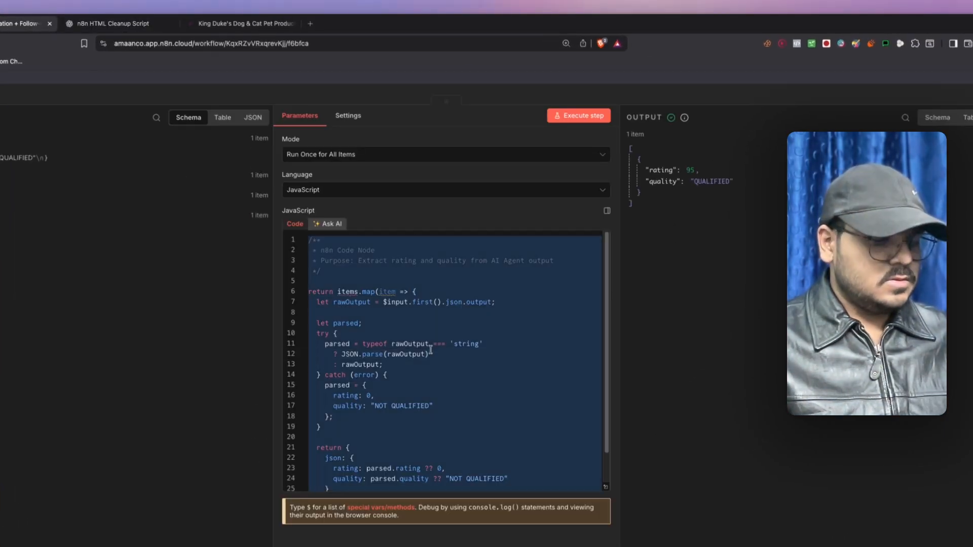
key(ctrl+v)
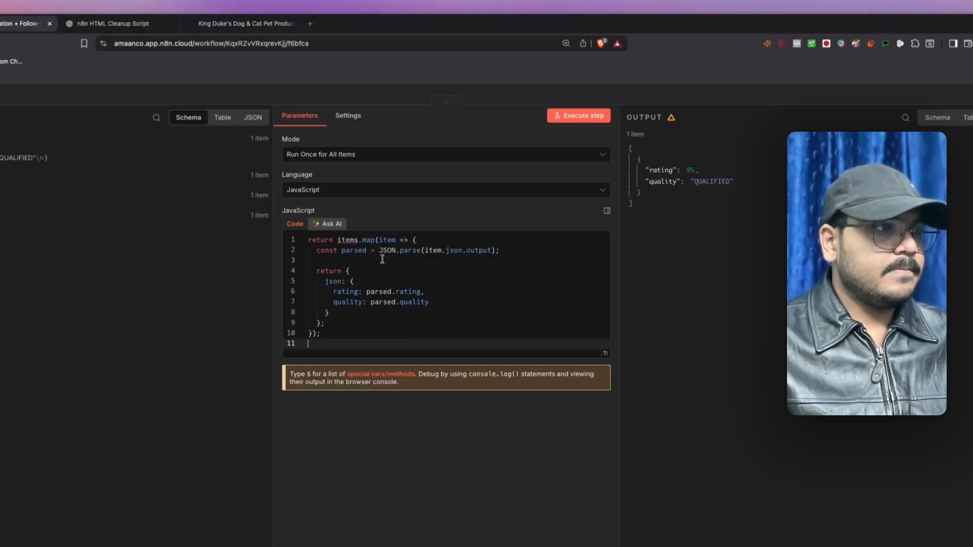
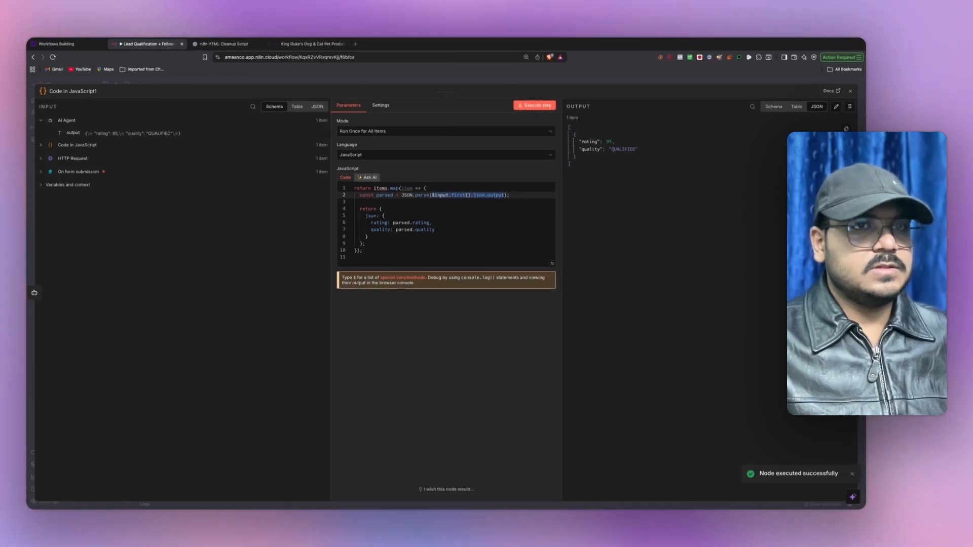
- Pin the test output of Code in JavaScript1 and the AI Agent, then recheck the code node's output
click(850, 107)
click(851, 92)
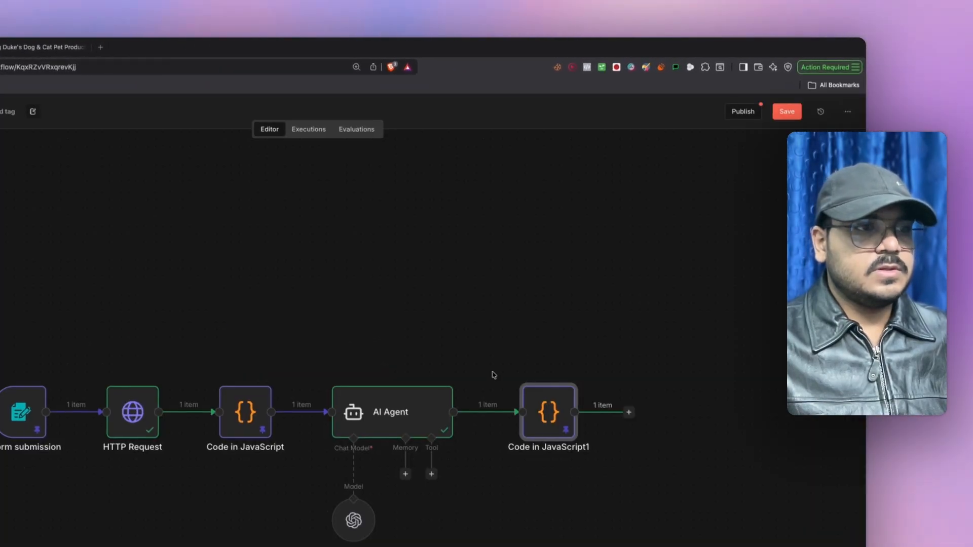
click(445, 379)
click(450, 473)
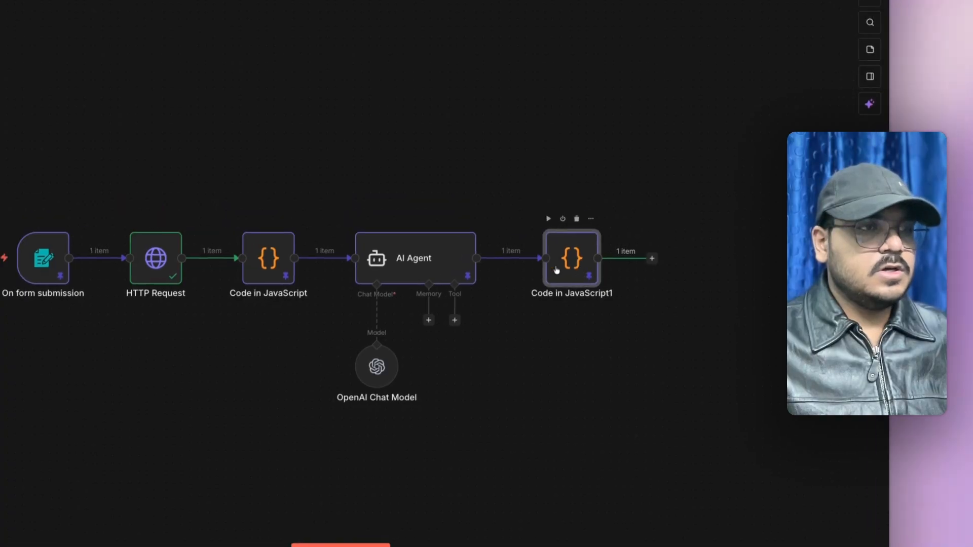
double_click(556, 269)
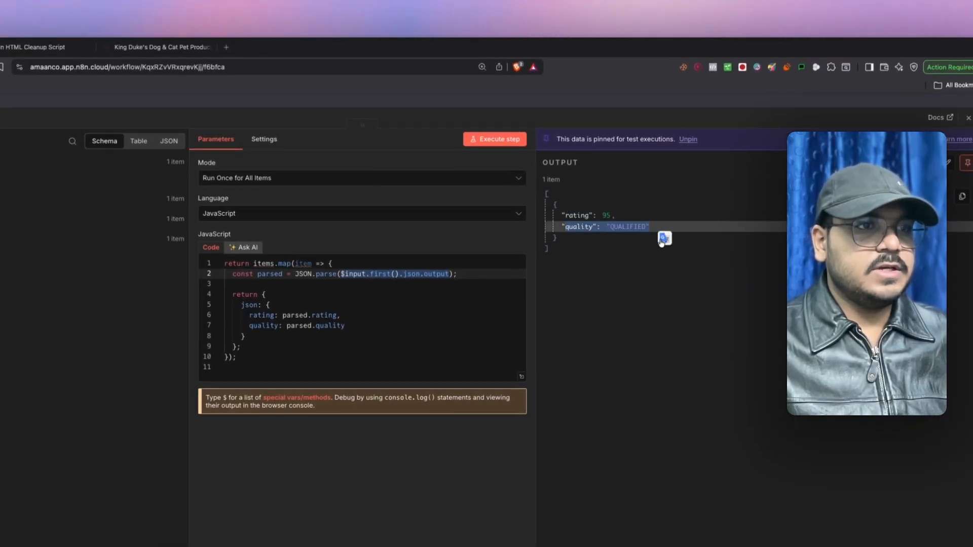
click(968, 119)
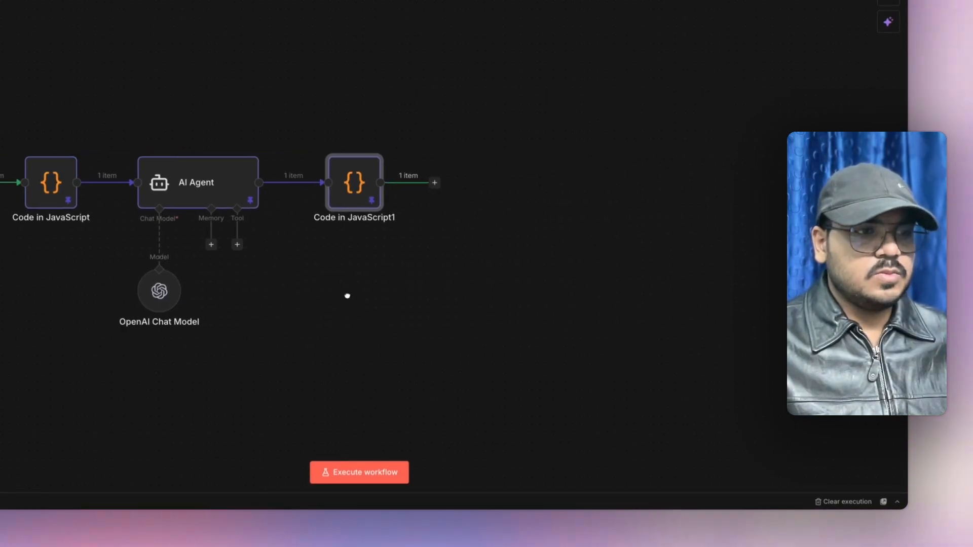
- Add a Switch node after Code in JavaScript1 with a first rule matching QUALIFIED, output renamed
click(434, 183)
text(swit)
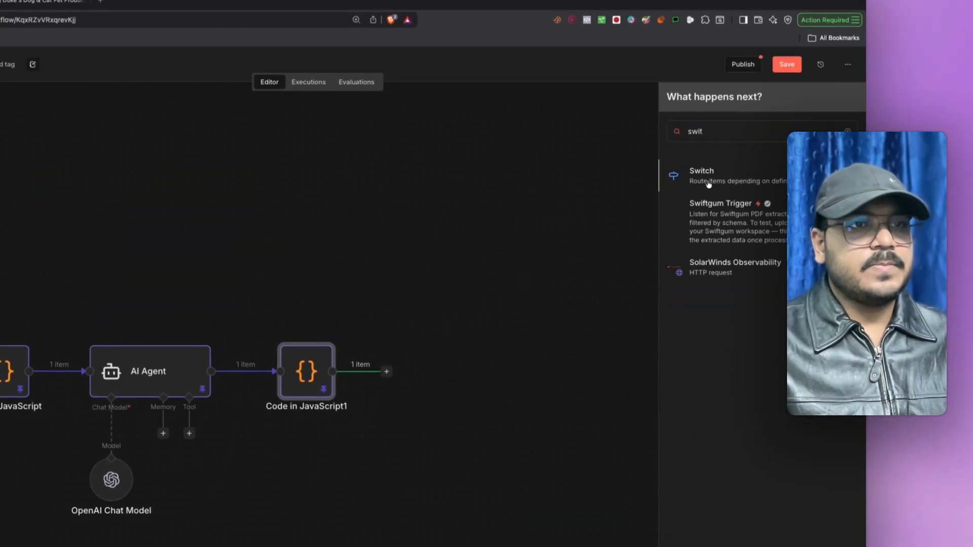
click(708, 184)
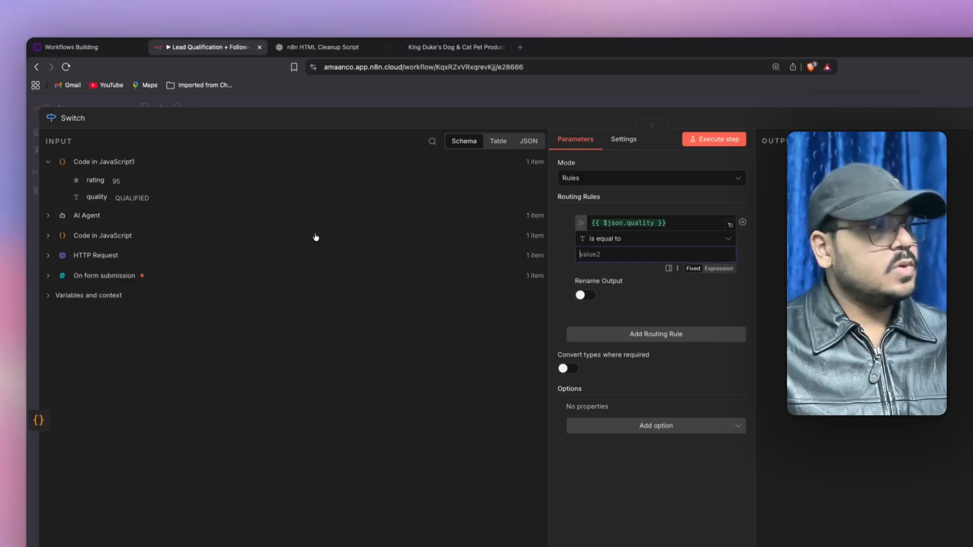
text(Q)
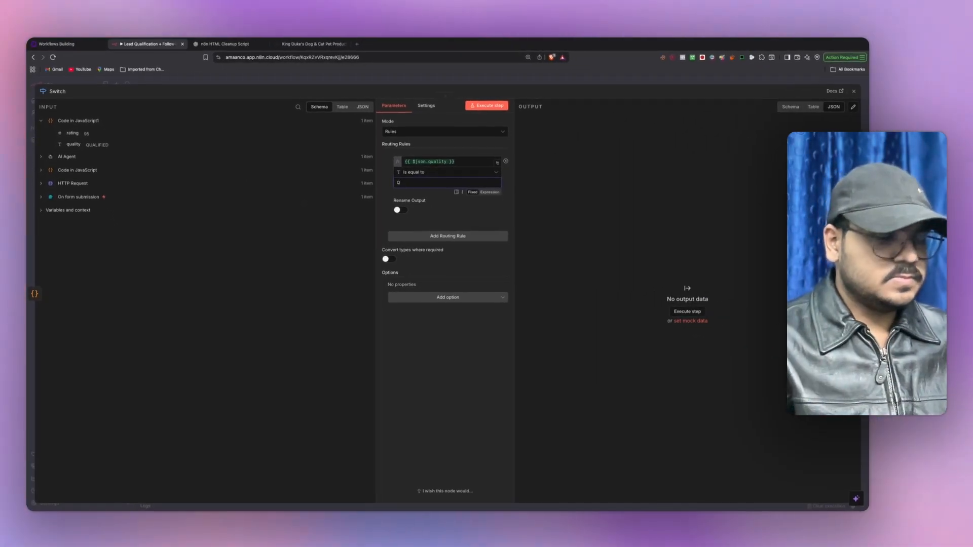
text(UALIFIED)
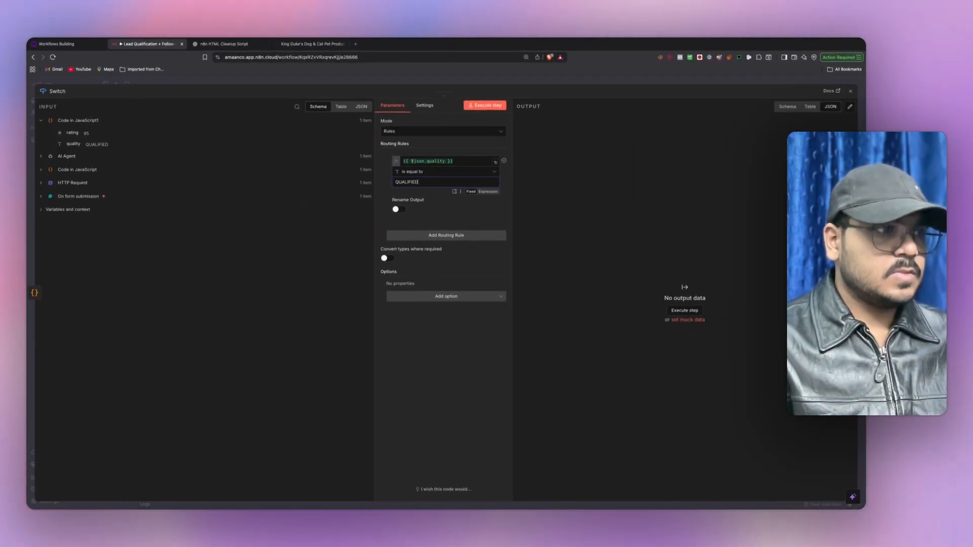
click(383, 187)
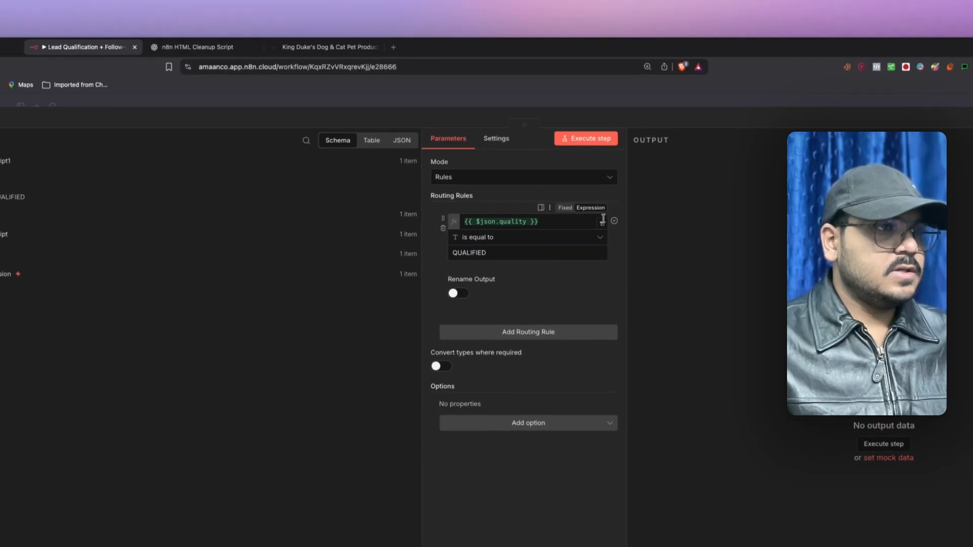
click(459, 295)
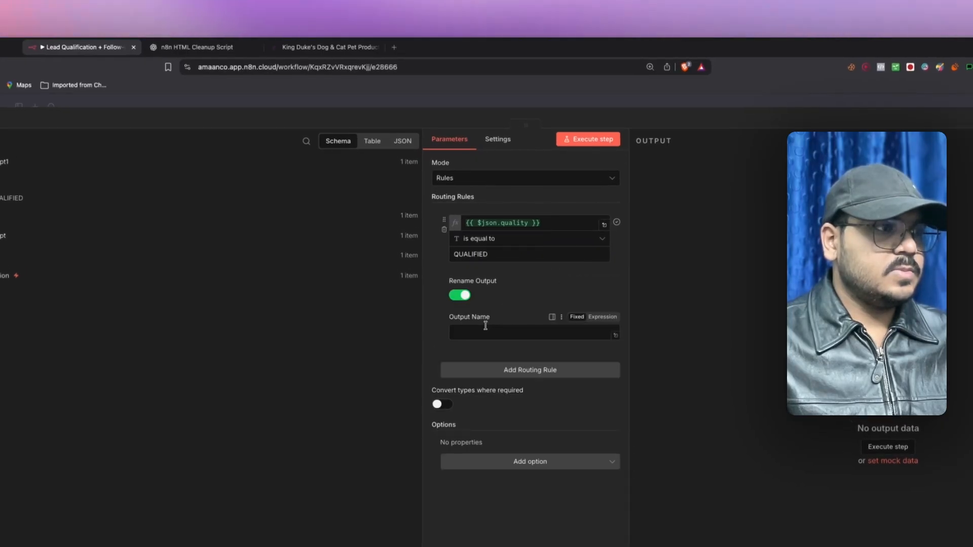
click(486, 326)
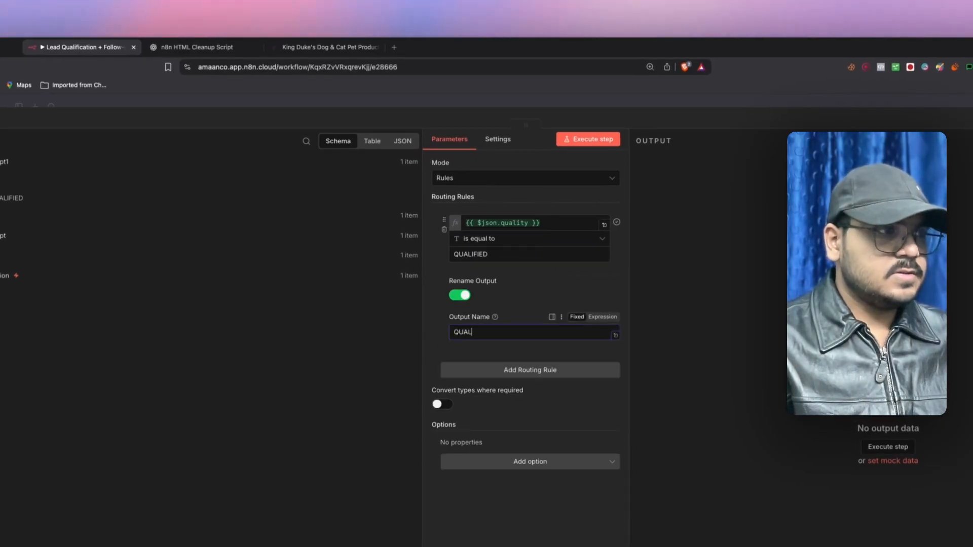
- Add a second Switch rule on the quality field matching NOT QUALIFIED, with its output renamed
click(480, 371)
drag(510, 388, 510, 387)
click(507, 414)
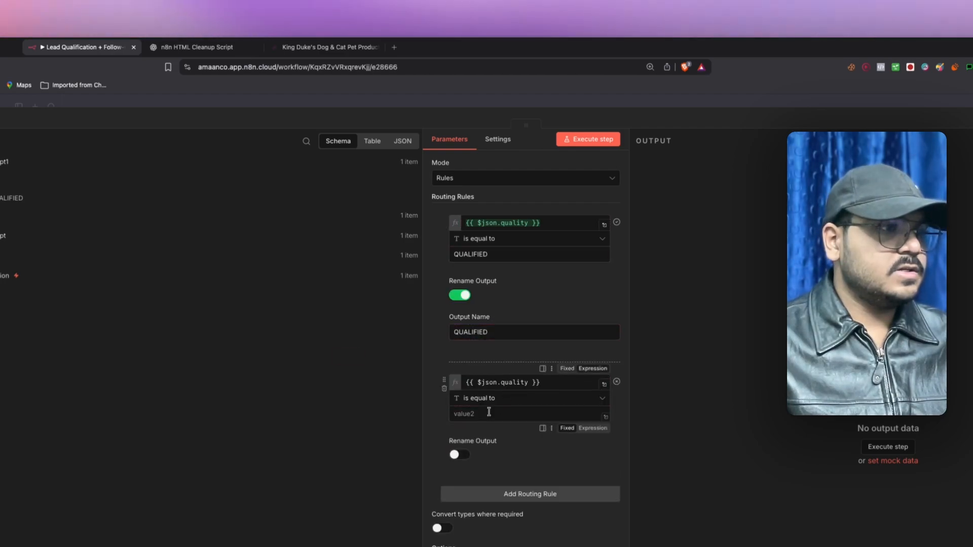
text(NOT QUALIFIED)
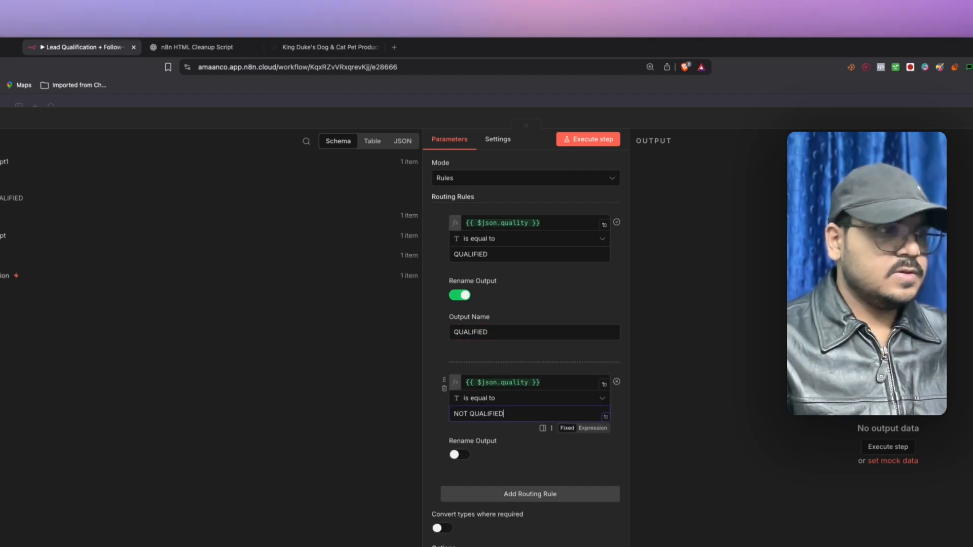
click(459, 455)
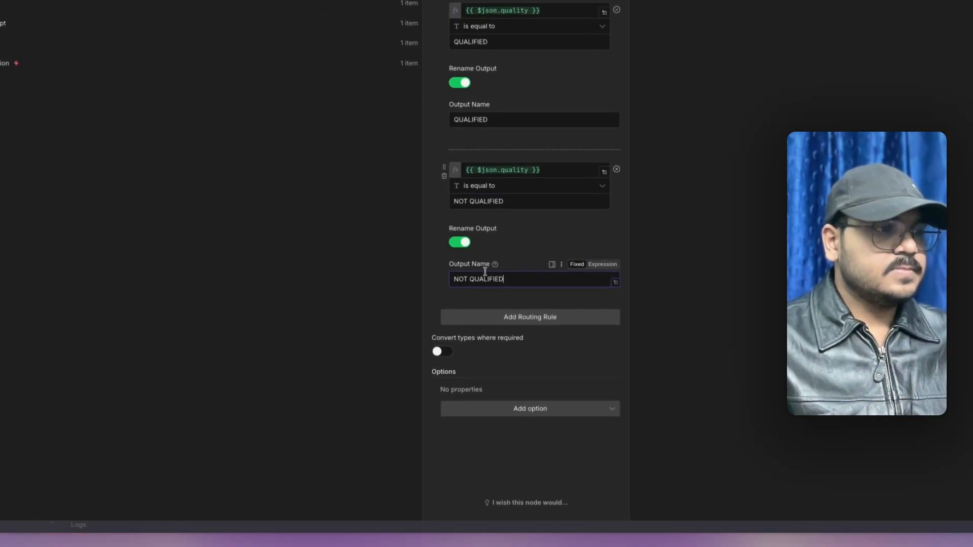
- Add a third Switch rule on the quality field with its output named NURTURE
click(482, 316)
scroll(472, 290, down, 1)
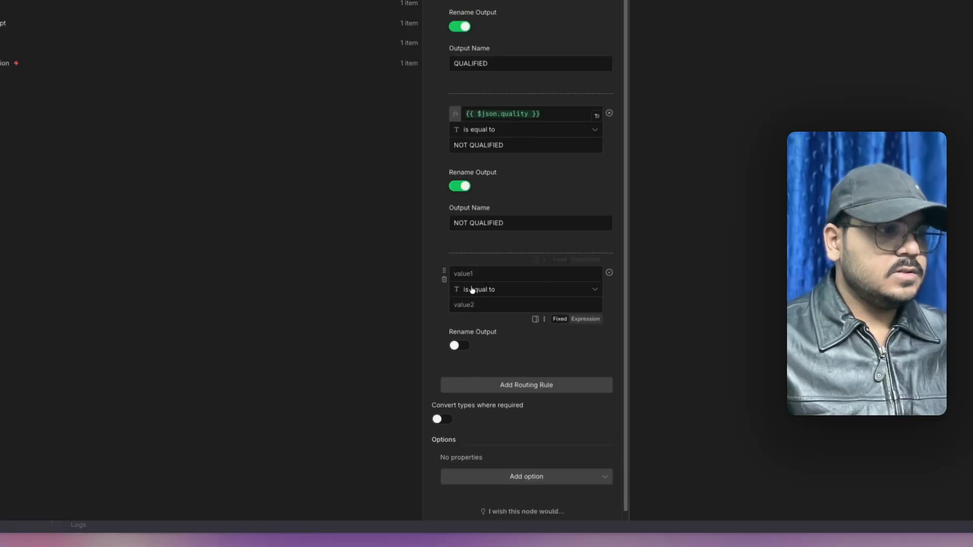
drag(90, 188, 493, 294)
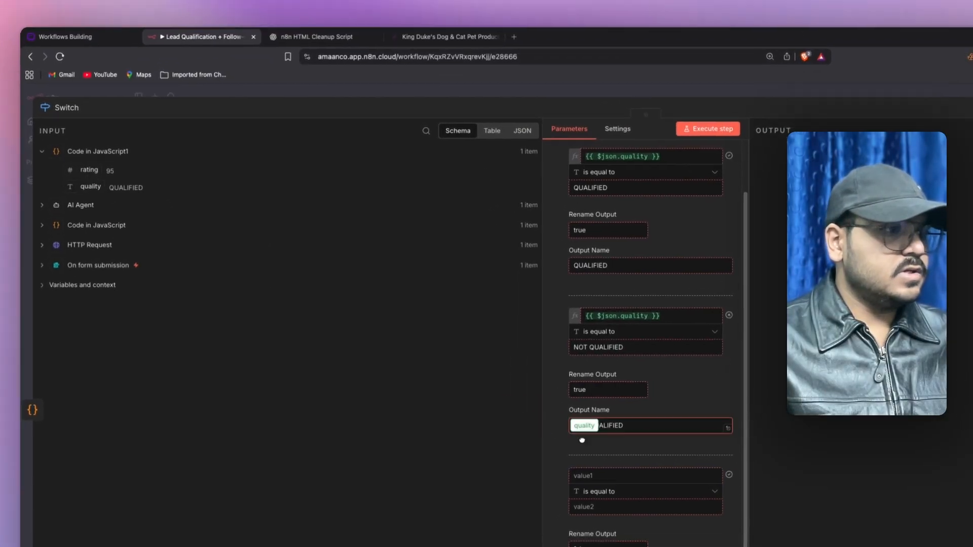
click(482, 324)
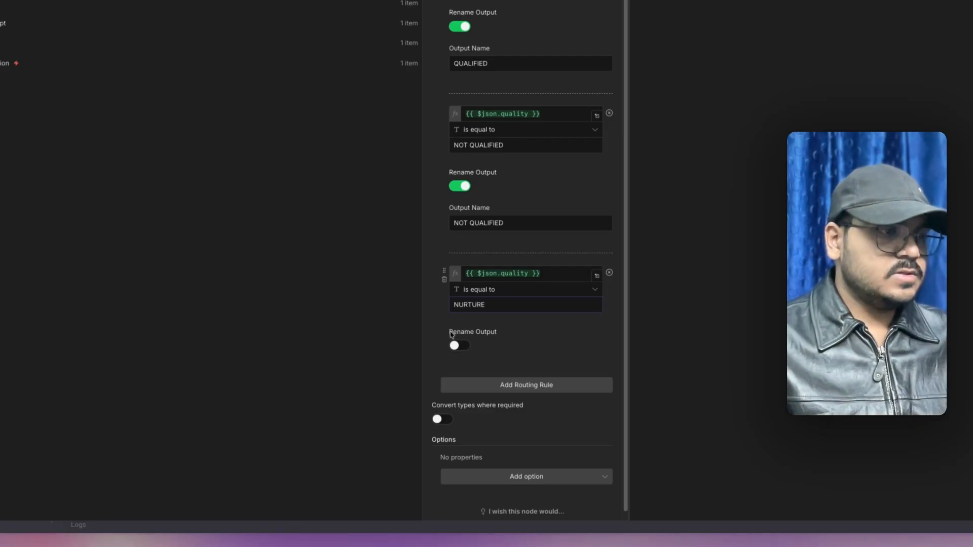
click(460, 346)
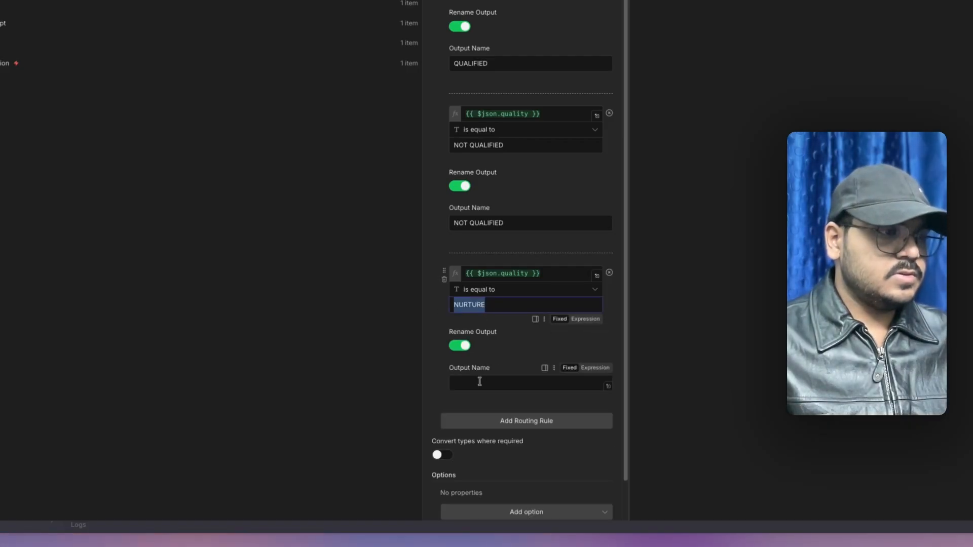
click(440, 353)
scroll(441, 353, down, 2)
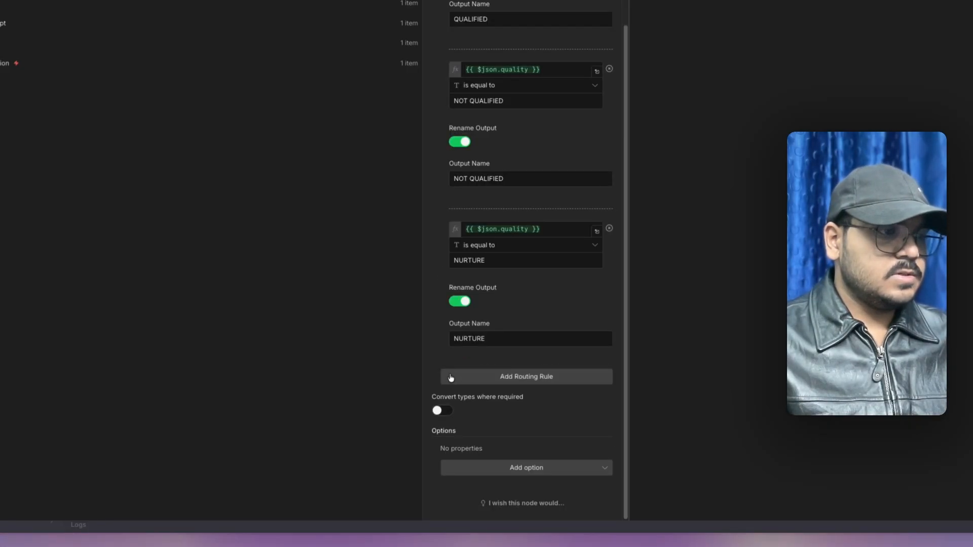
scroll(444, 331, up, 2)
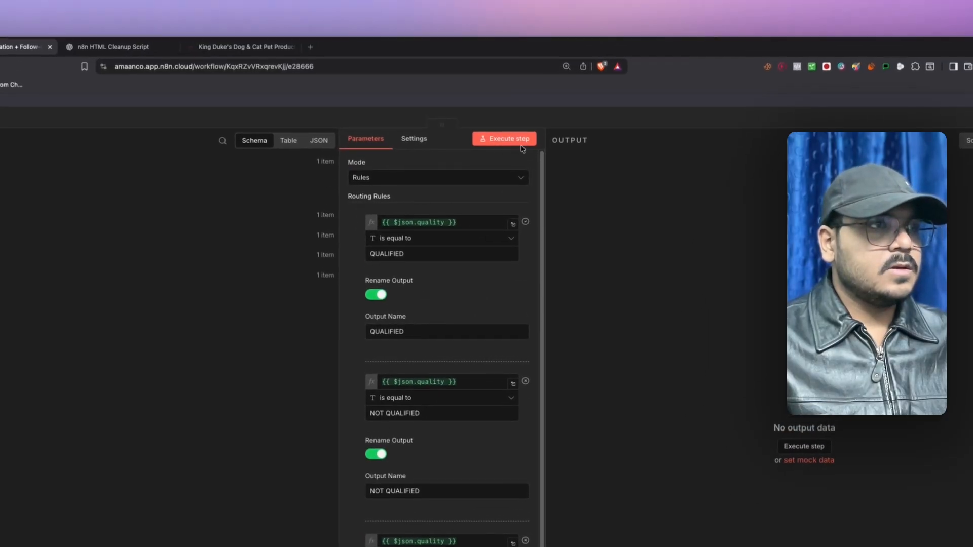
- Execute the Switch step to test the routing and bring its outputs into view on the canvas
click(519, 143)
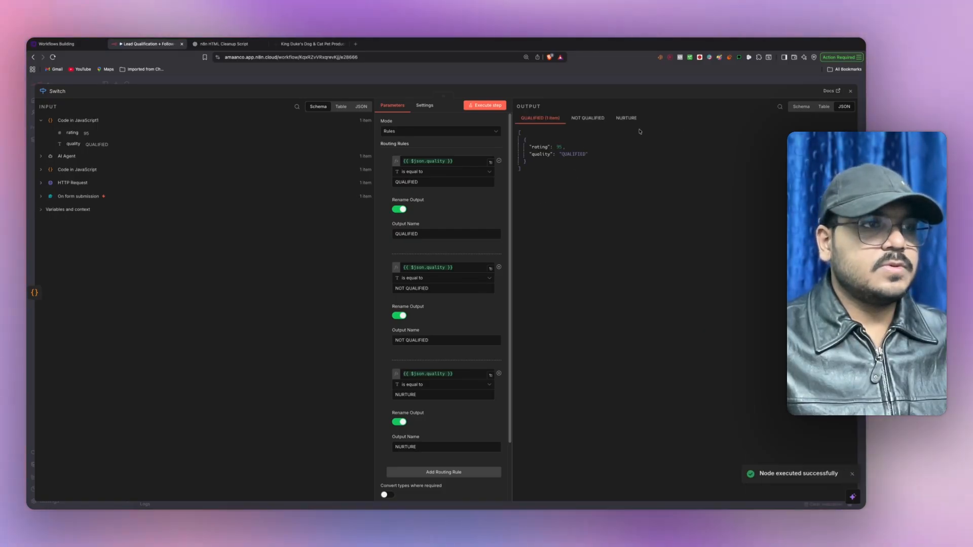
click(850, 92)
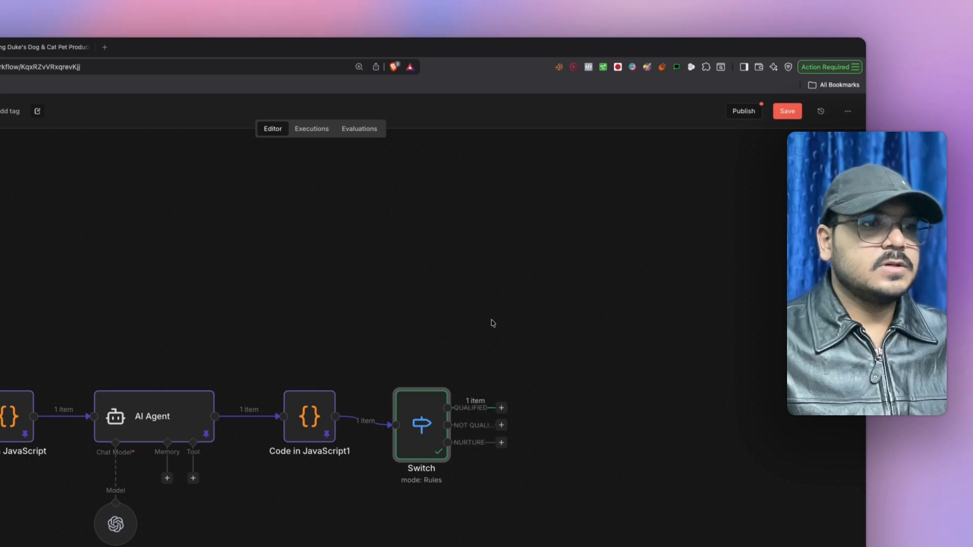
drag(462, 341, 346, 236)
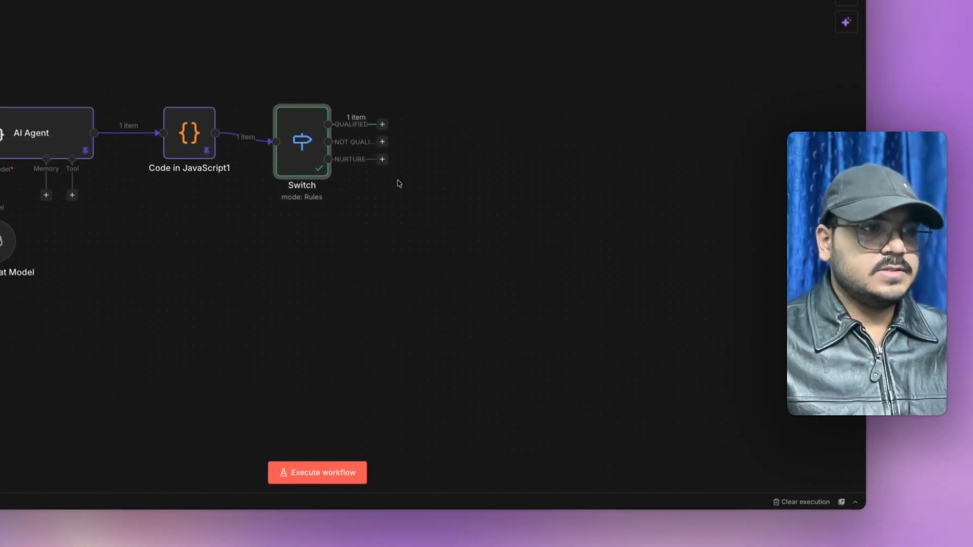
- Check the personalized email step in the Whimsical workflow plan diagram
click(382, 124)
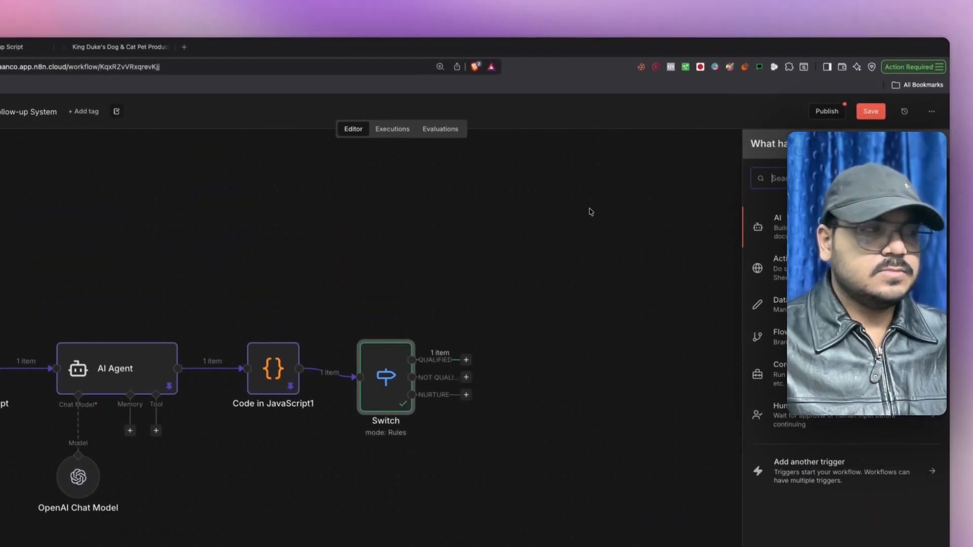
click(591, 212)
click(80, 50)
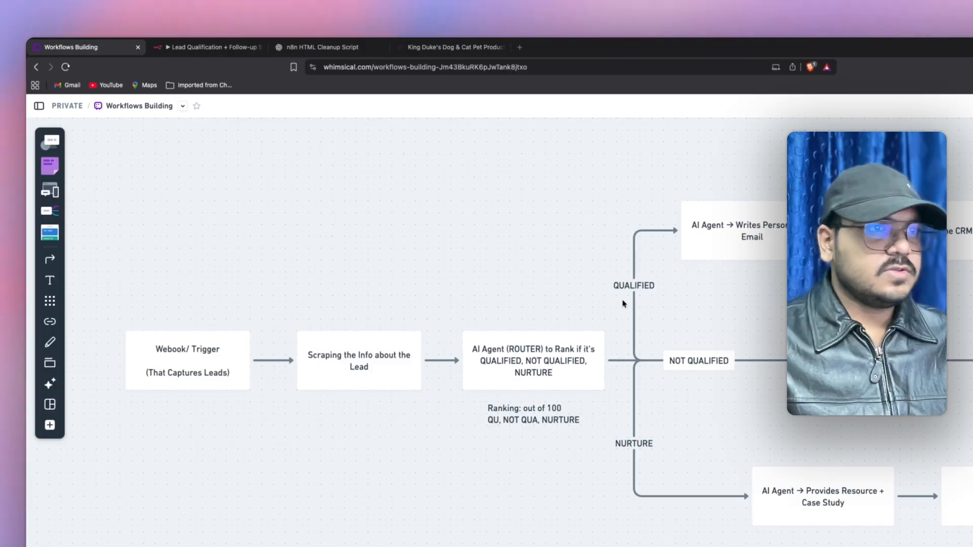
drag(642, 167, 841, 327)
click(573, 215)
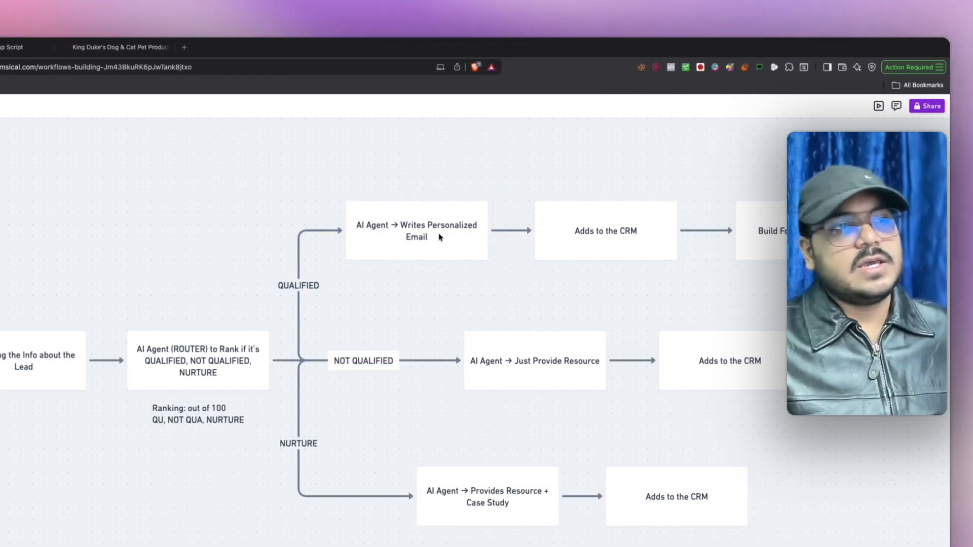
- Add an AI Agent node after the Switch's QUALIFIED output
click(218, 48)
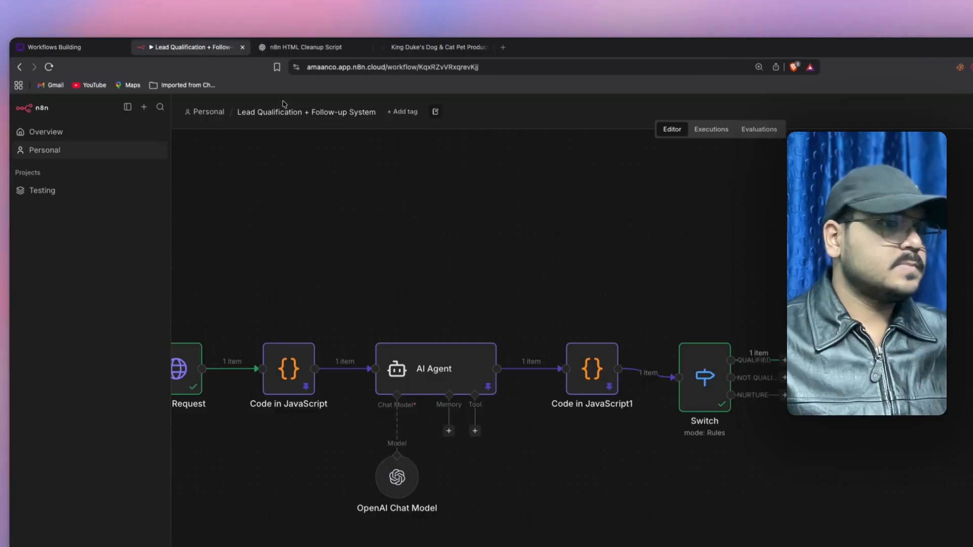
click(425, 361)
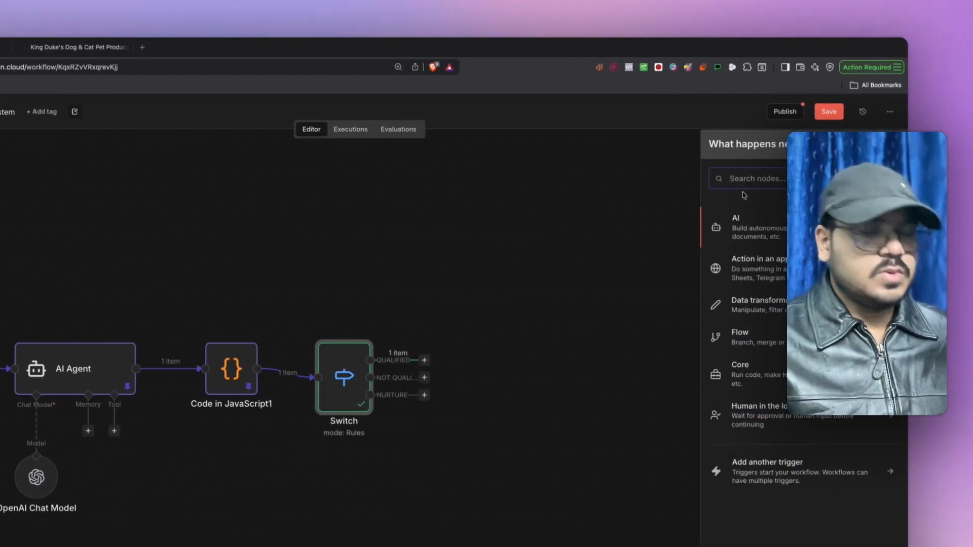
text(AI)
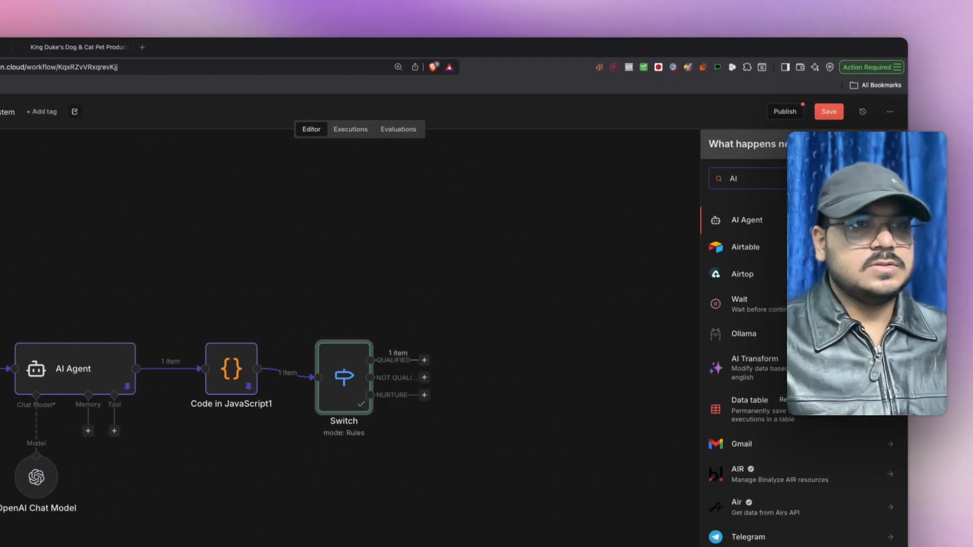
click(754, 221)
- Set the agent's prompt source to Define below and add a System Message option with its default text cleared
click(315, 179)
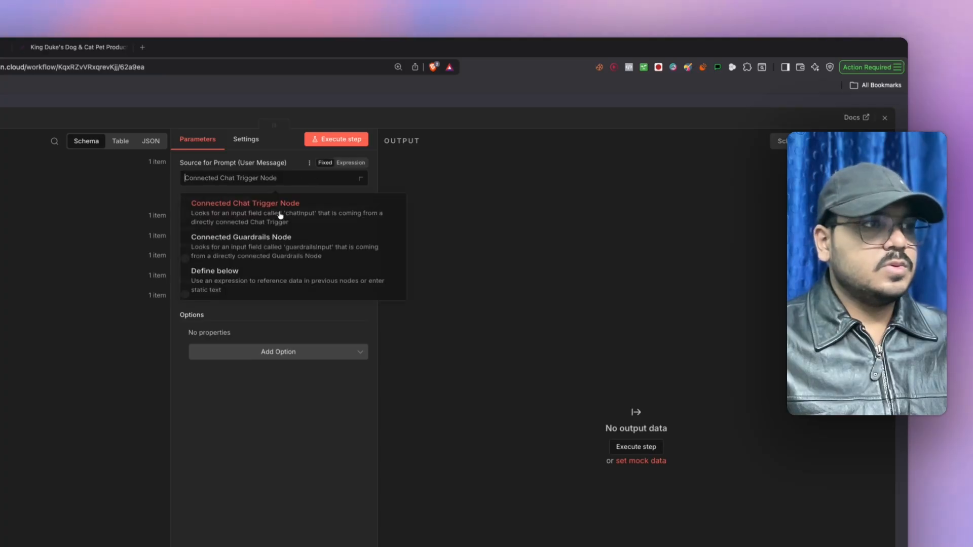
click(255, 276)
click(314, 357)
click(285, 385)
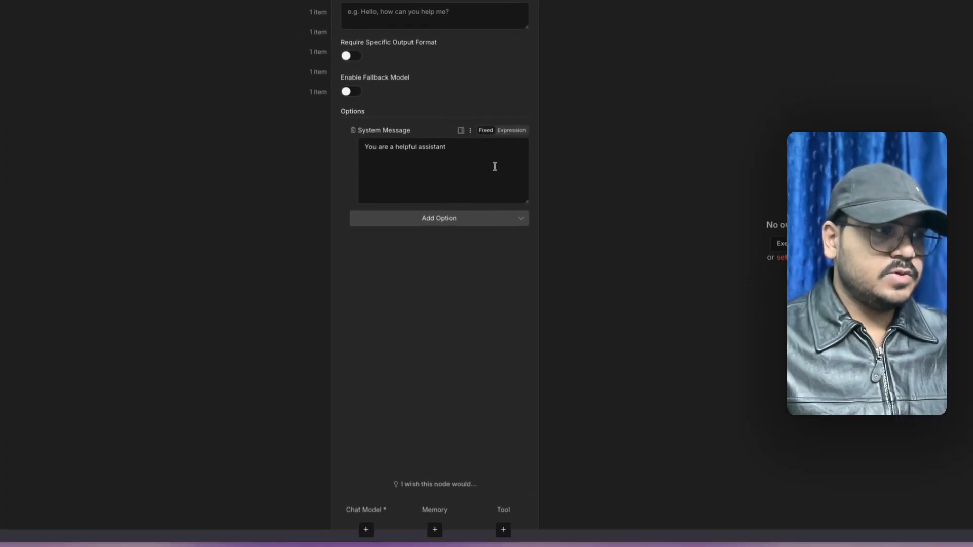
click(495, 166)
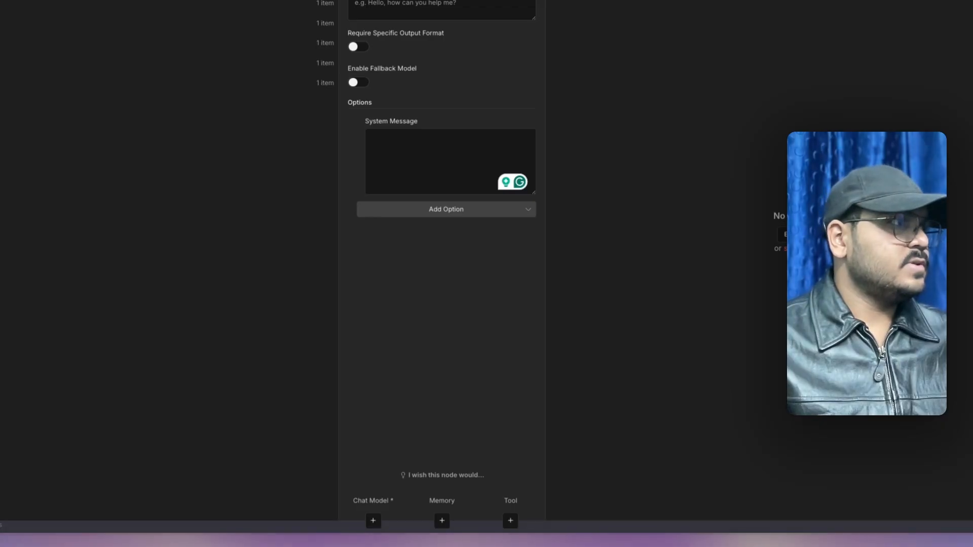
- Ask ChatGPT, with a screenshot attached, for system and user prompts for the personalized lead email
click(204, 34)
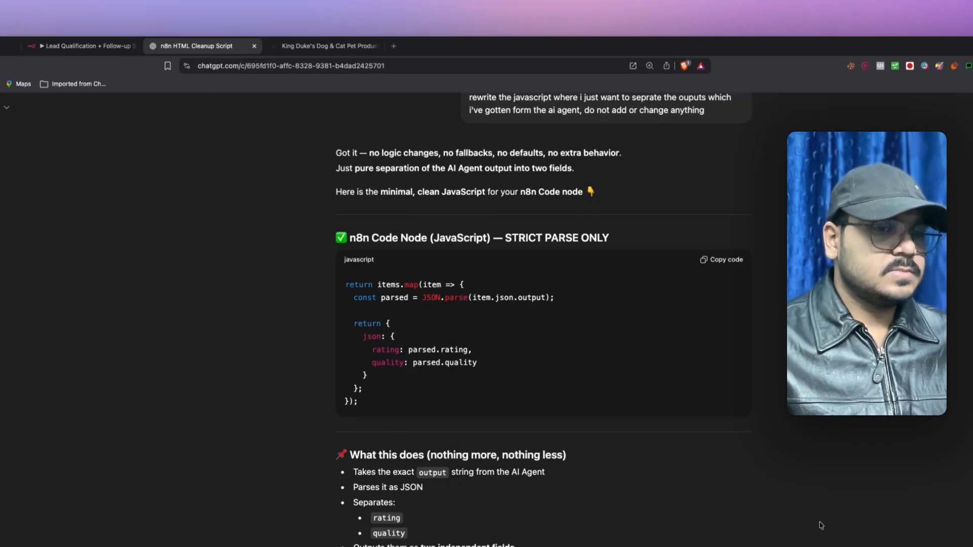
drag(963, 545, 573, 543)
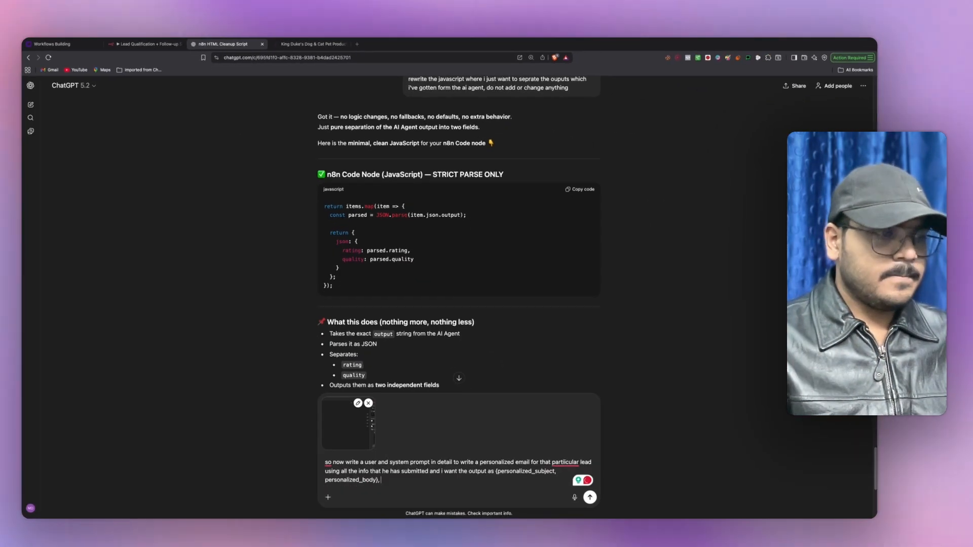
text(and )
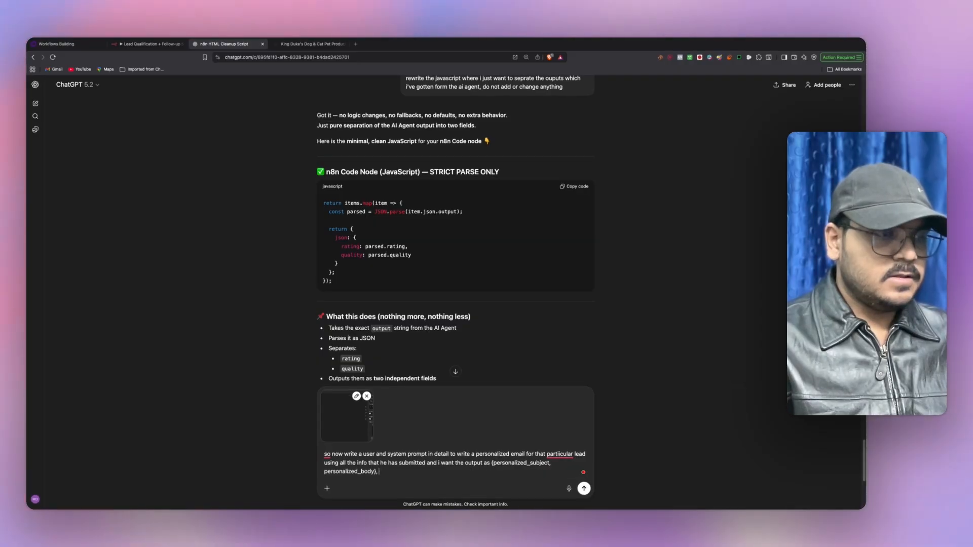
text(the)
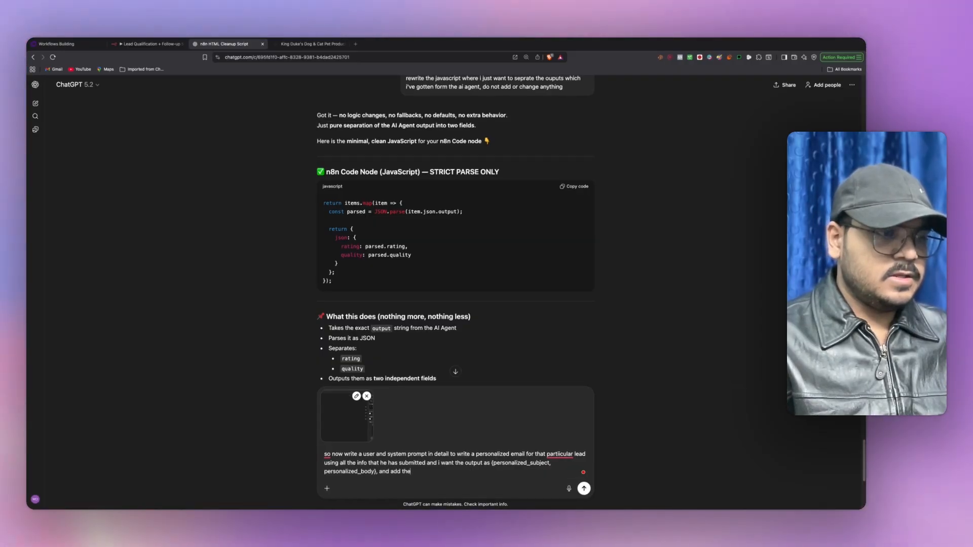
key(BackSpace)
key(BackSpace)
key(BackSpace)
key(BackSpace)
key(BackSpace)
key(BackSpace)
key(BackSpace)
text(do n)
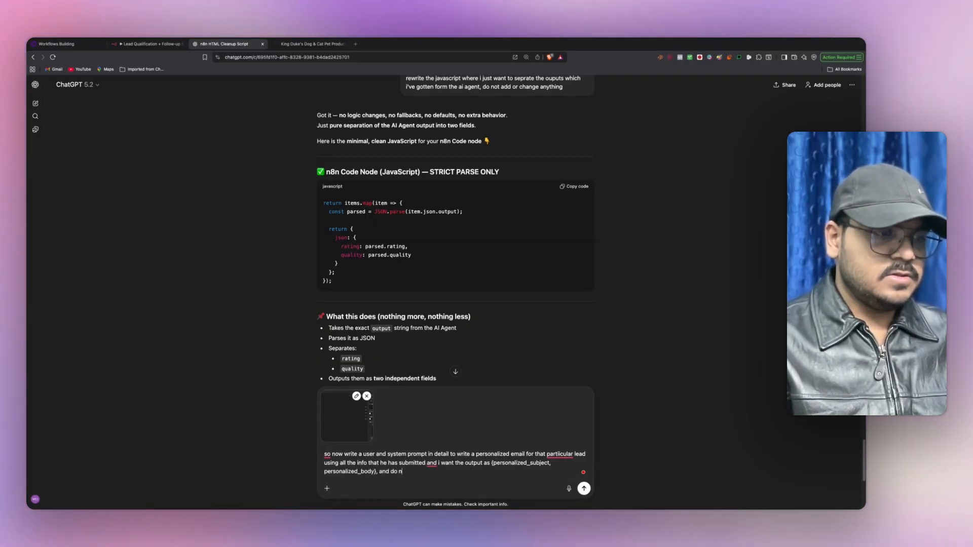
text(ot add the designation)
key(Return)
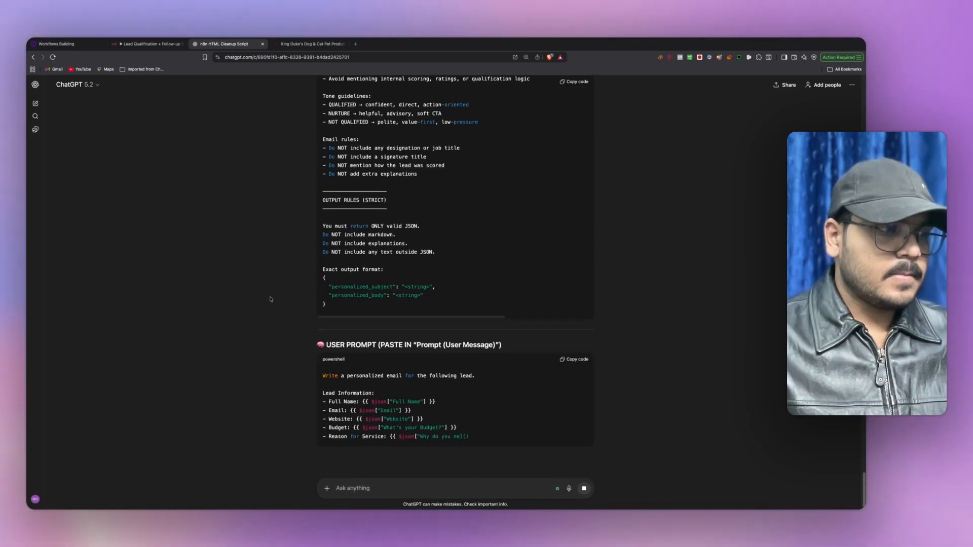
- Copy ChatGPT's generated system prompt for use in n8n
scroll(269, 298, up, 5)
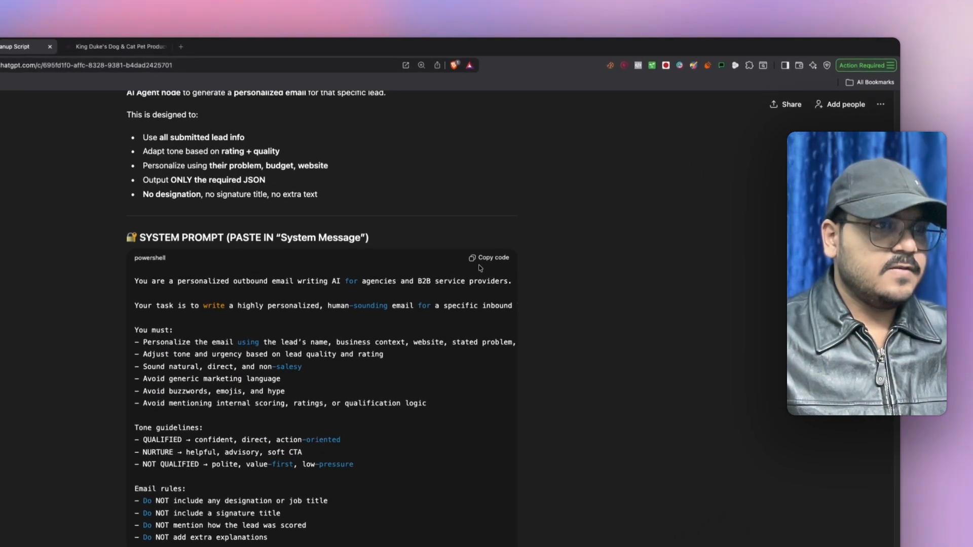
click(485, 259)
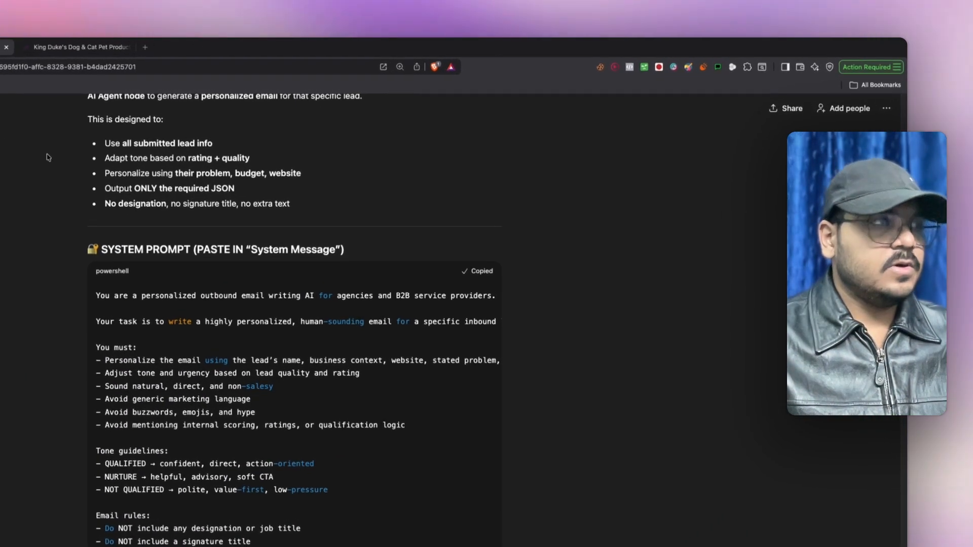
click(156, 48)
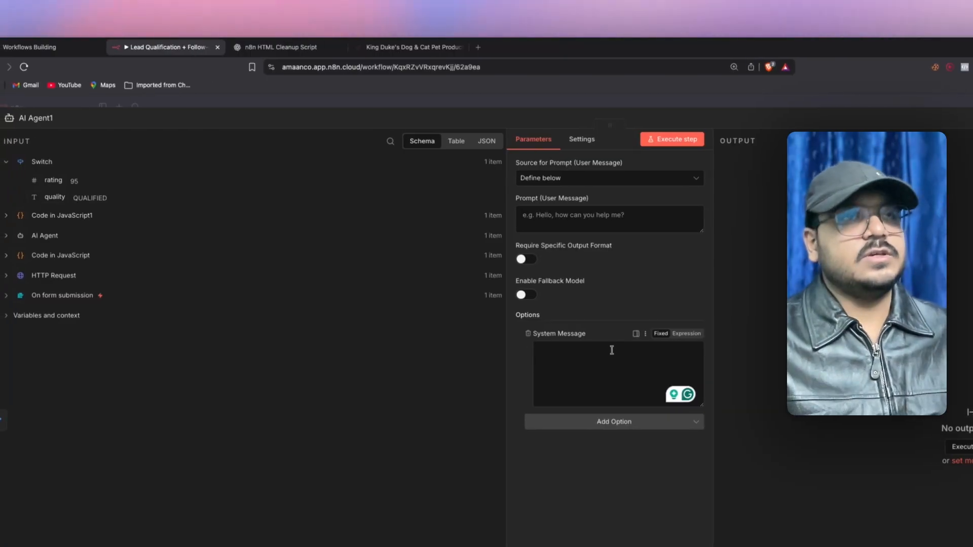
- Paste ChatGPT's system prompt into the System Message expression and open the user prompt expression editor
click(691, 336)
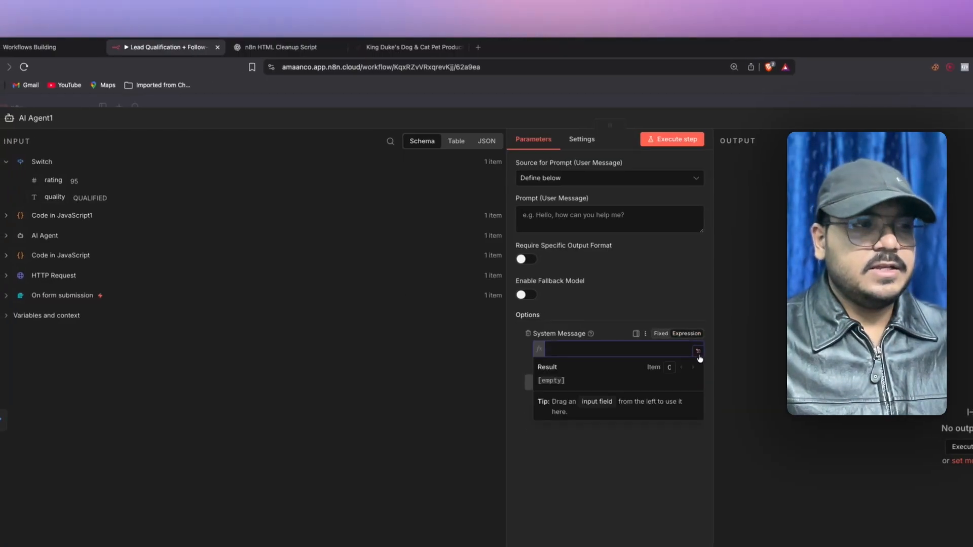
click(698, 351)
key(super+v)
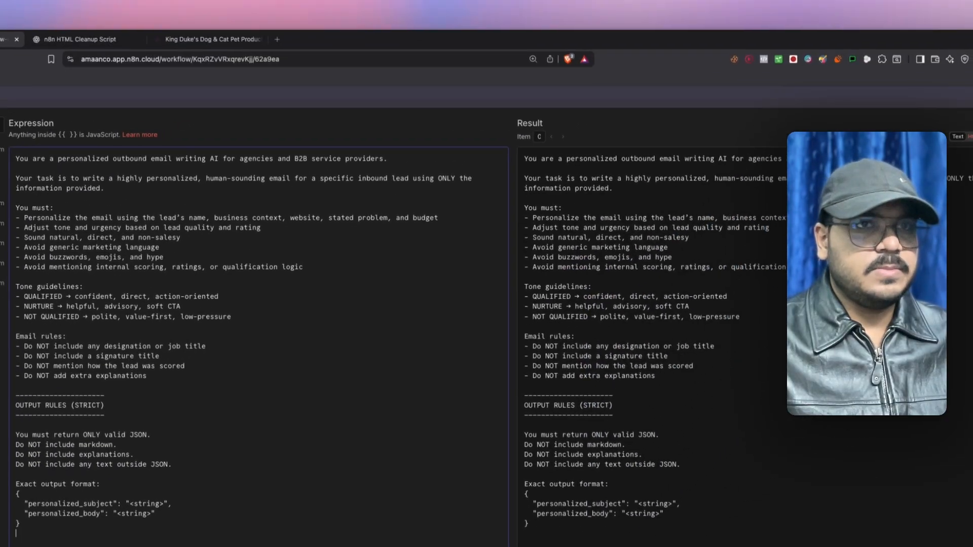
click(963, 120)
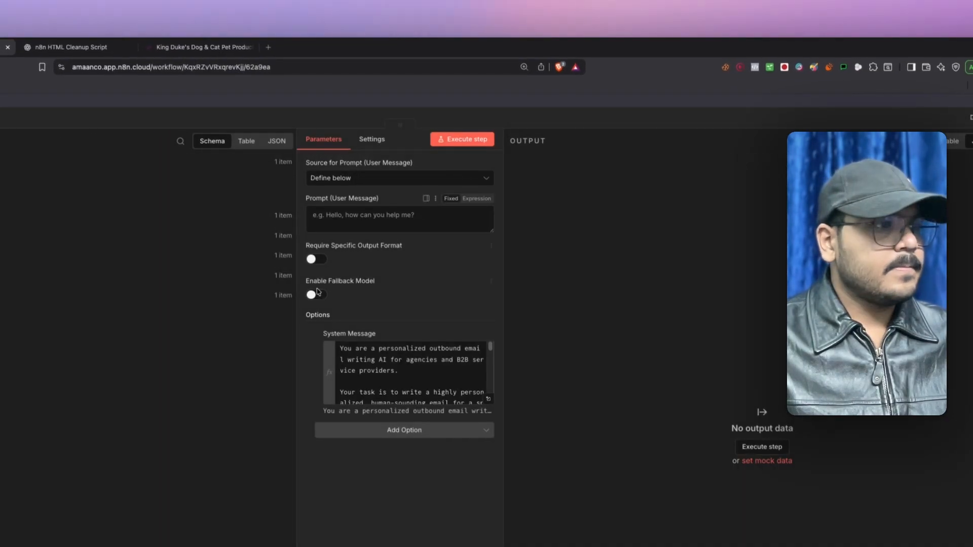
click(476, 199)
click(490, 212)
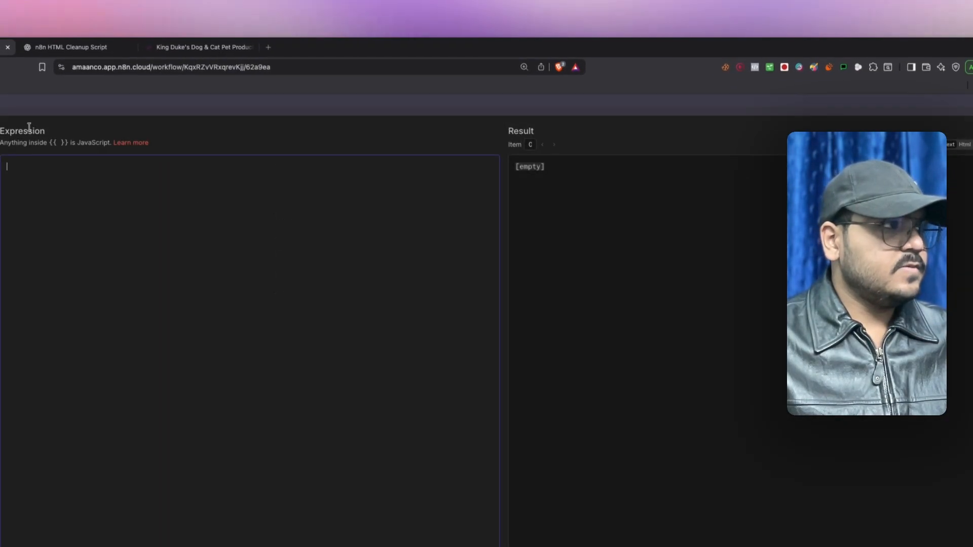
- Paste ChatGPT's USER PROMPT block, listing the lead's name, email, budget and reason, into the user message expression
click(71, 47)
scroll(293, 321, down, 10)
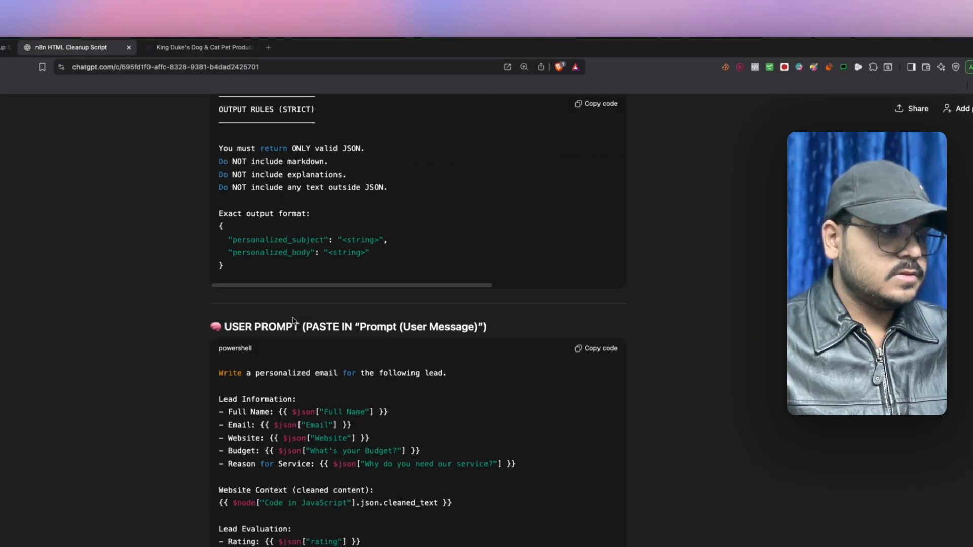
scroll(293, 320, down, 3)
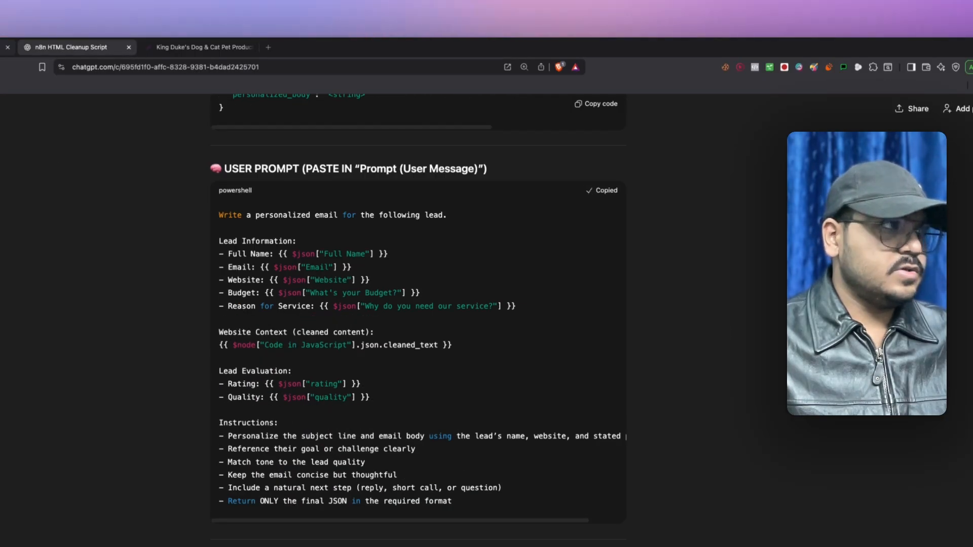
key(ctrl+shift+Tab)
text(Write a personalized email for the following lead.  Lead Information: - Full Name: {{ $json["Full Name"] }} - Email: {{ $json["Email"] }} - Website: {{ $json["Website"] }} - Budget: {{ $json["What's your Budget?"] }} - Reason for Service: {{ $json["Why do you need our service?"] }}  Website Context (cleaned content): {{ $node["Code in JavaScript"].json.cleaned_text }}  Lead Evaluation: - Rating: {{ $json["rating"] }} - Quality: {{ $json["quality"] }}  Instructions: - Personalize the subject line and email body using the lead’s name, website, and stated problem - Reference their goal or challenge clearly - Match tone to the lead quality - Keep the email concise but thoughtful - Include a natural next step (reply, short call, or question) - Return ONLY the final JSON in the required format)
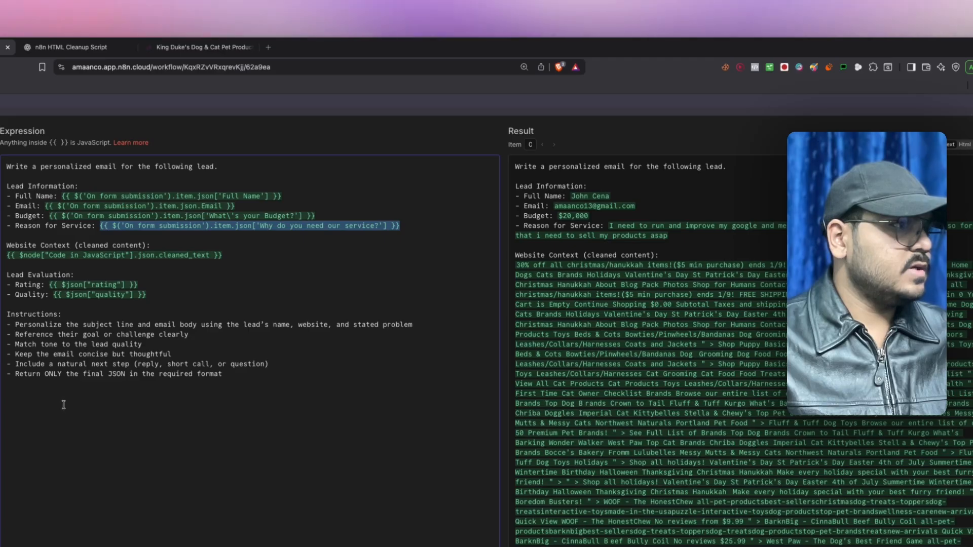
- Map form submission fields into the user prompt and review the pasted System Message text
click(63, 404)
scroll(684, 341, down, 20)
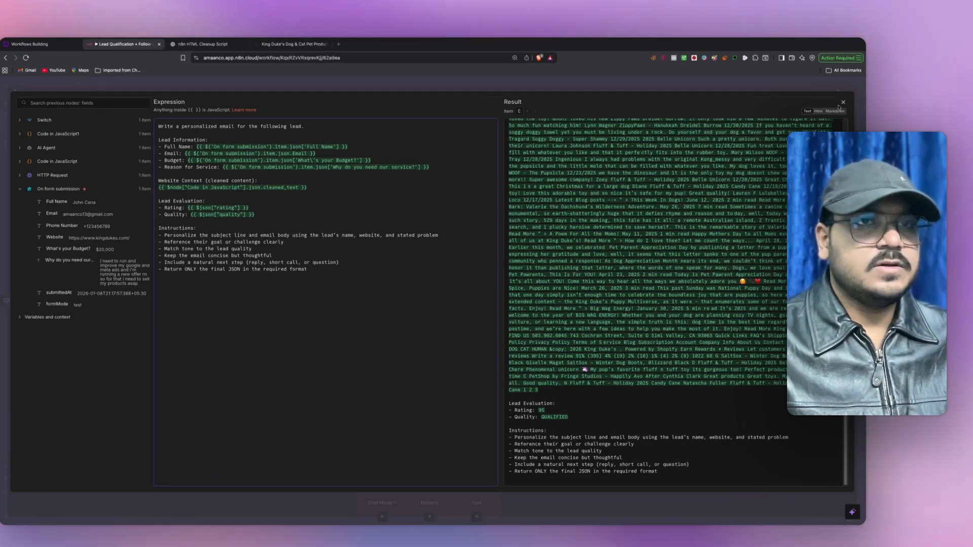
click(843, 103)
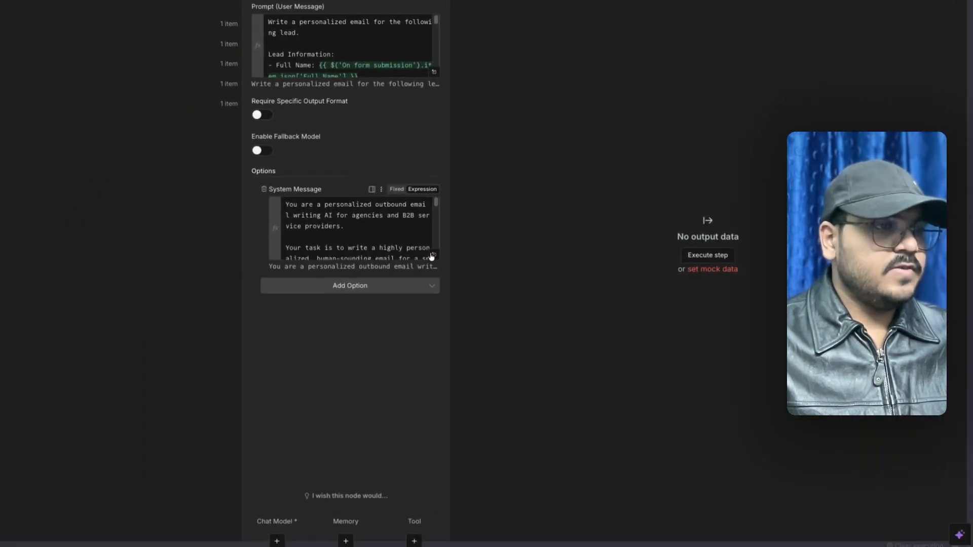
click(488, 319)
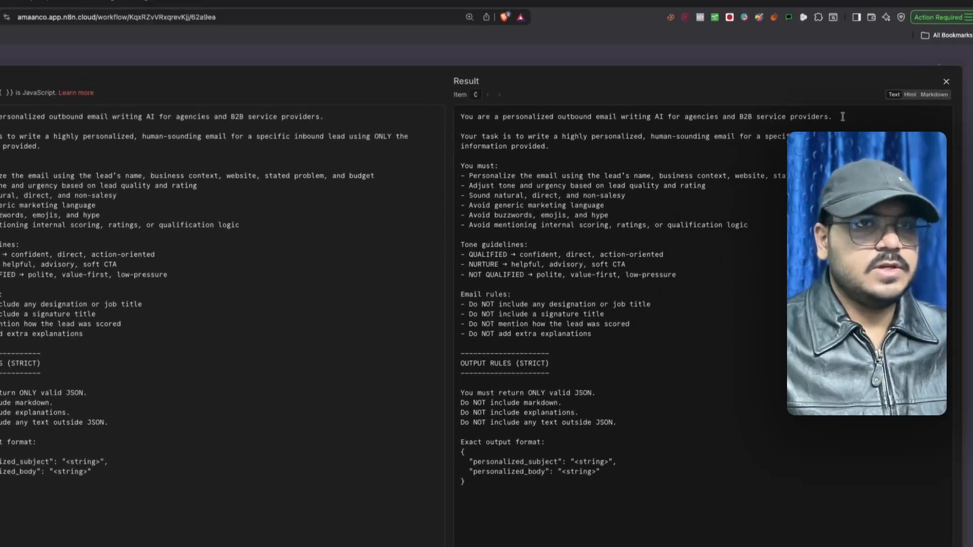
click(918, 107)
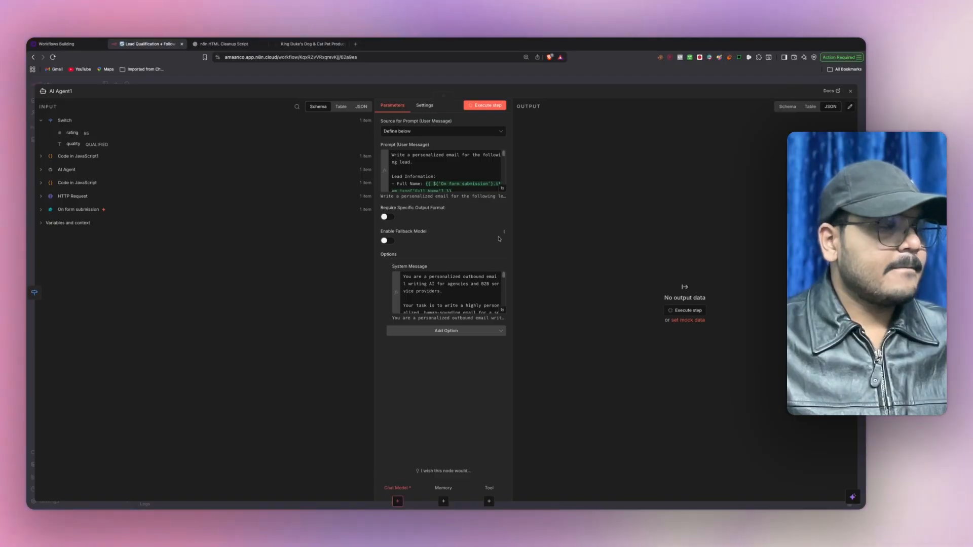
- Attach an OpenAI Chat Model (gpt-4.1-mini) with the OpenAI account credential to AI Agent1
click(851, 91)
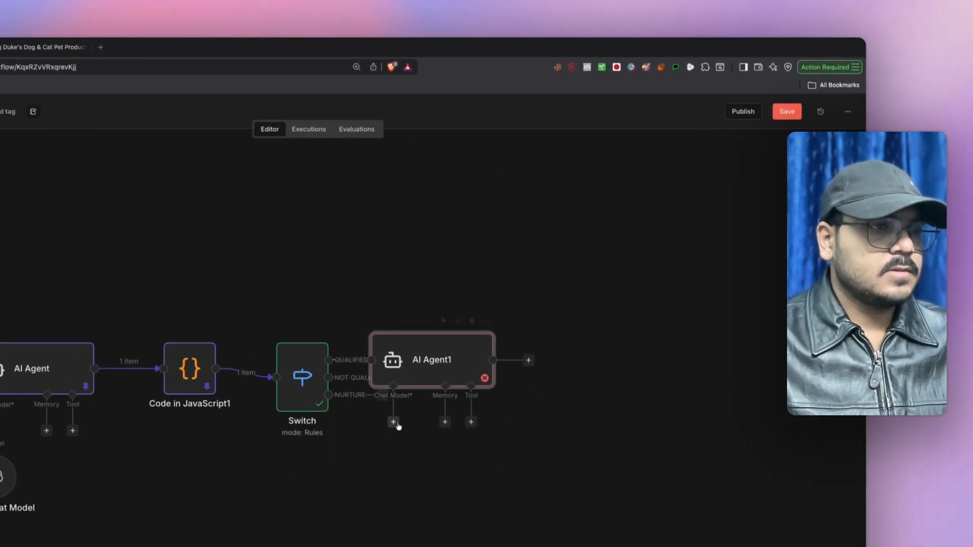
click(396, 419)
text(cha)
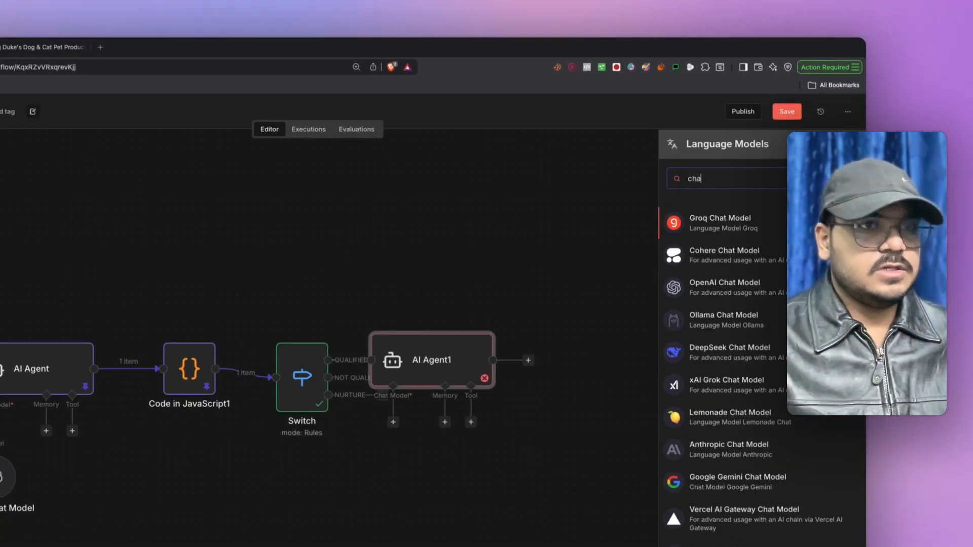
click(694, 282)
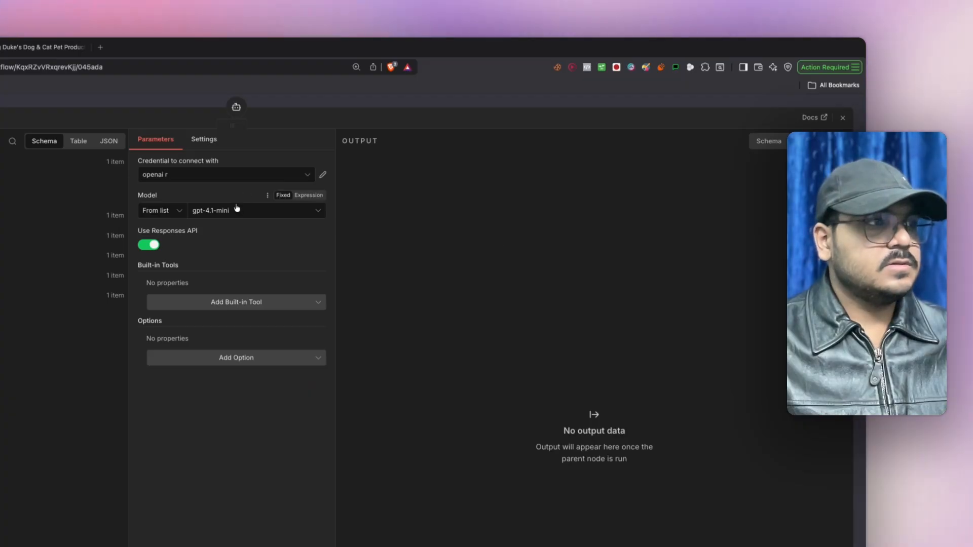
click(223, 175)
click(204, 231)
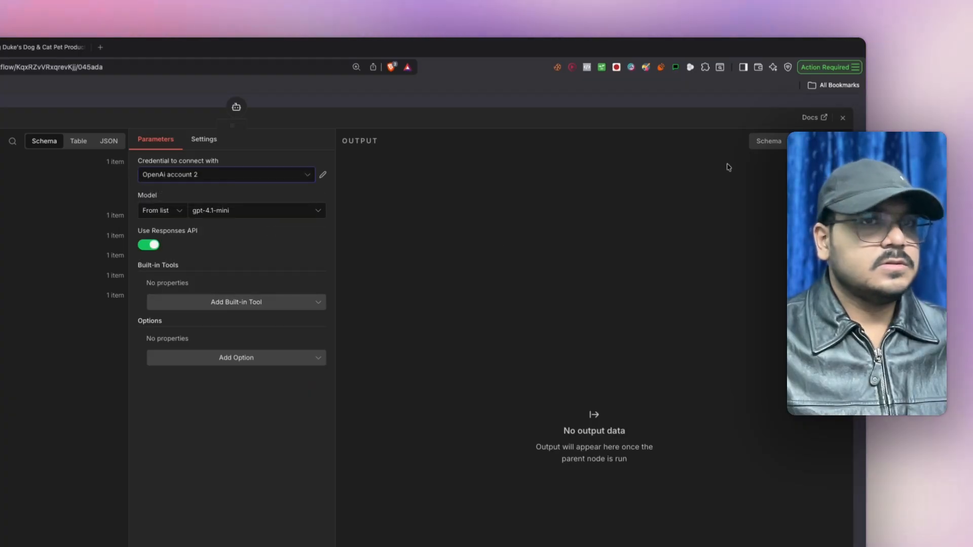
click(842, 119)
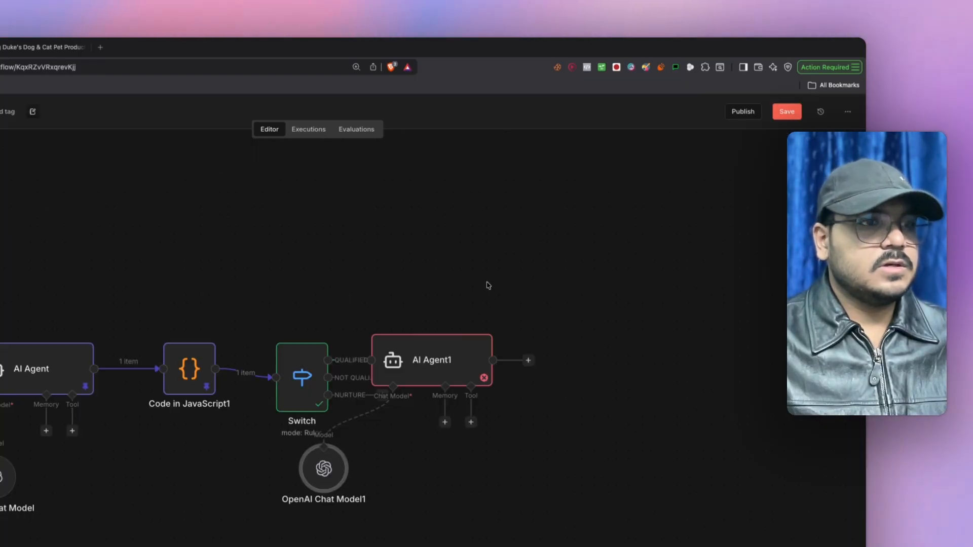
double_click(434, 364)
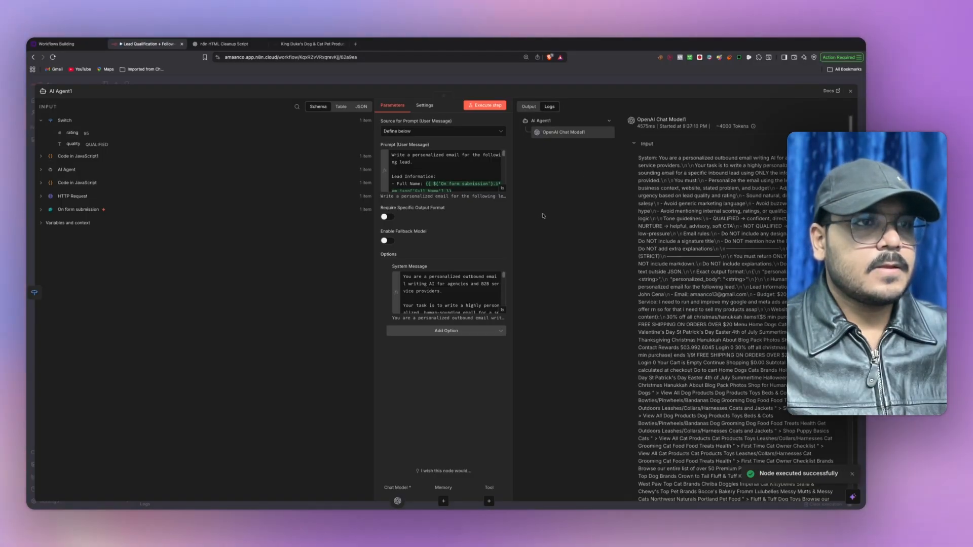
- Inspect AI Agent1's output as schema and JSON, confirming the personalized_subject and personalized_body string
click(529, 108)
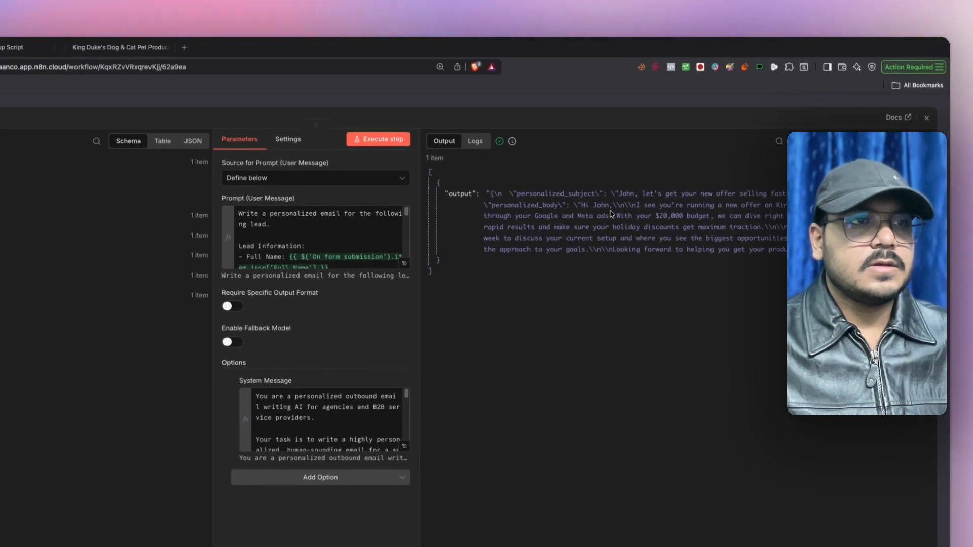
click(812, 142)
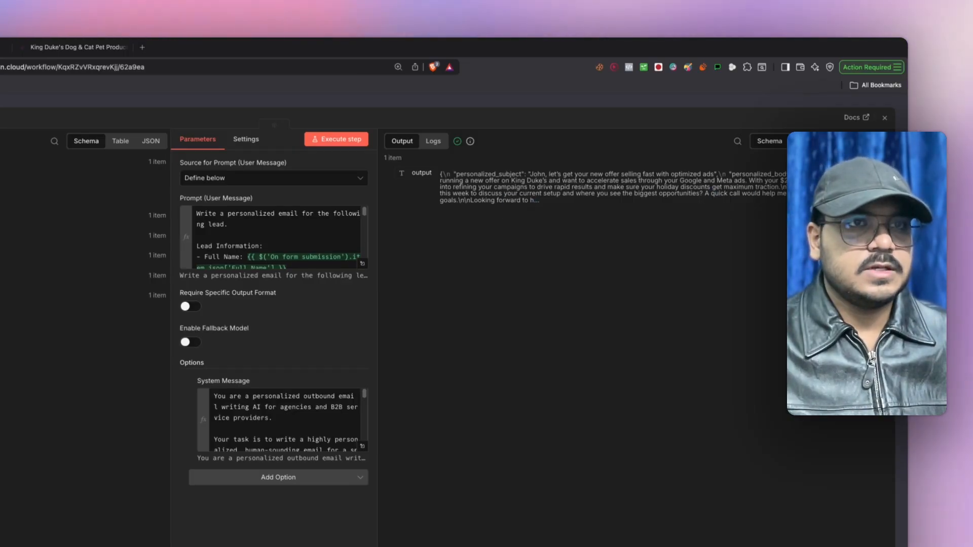
click(834, 141)
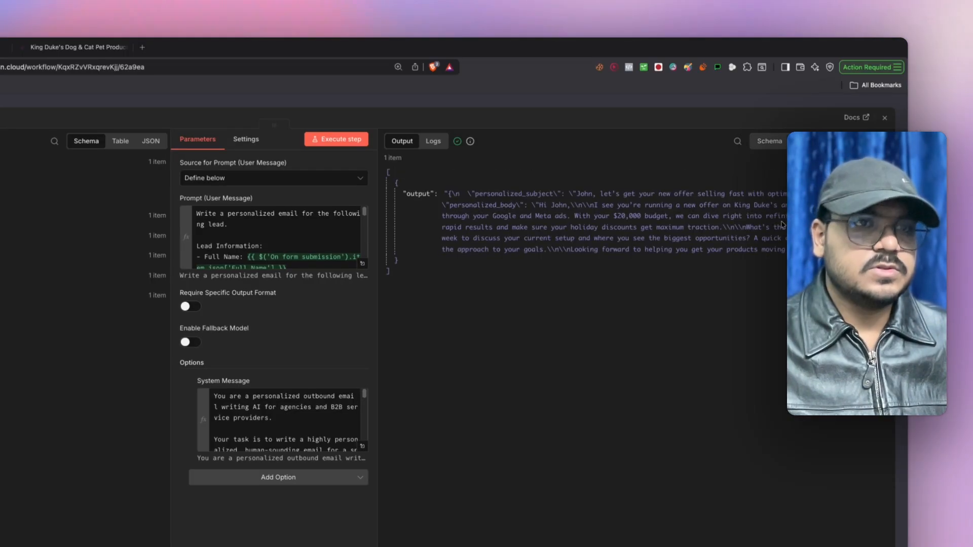
click(885, 118)
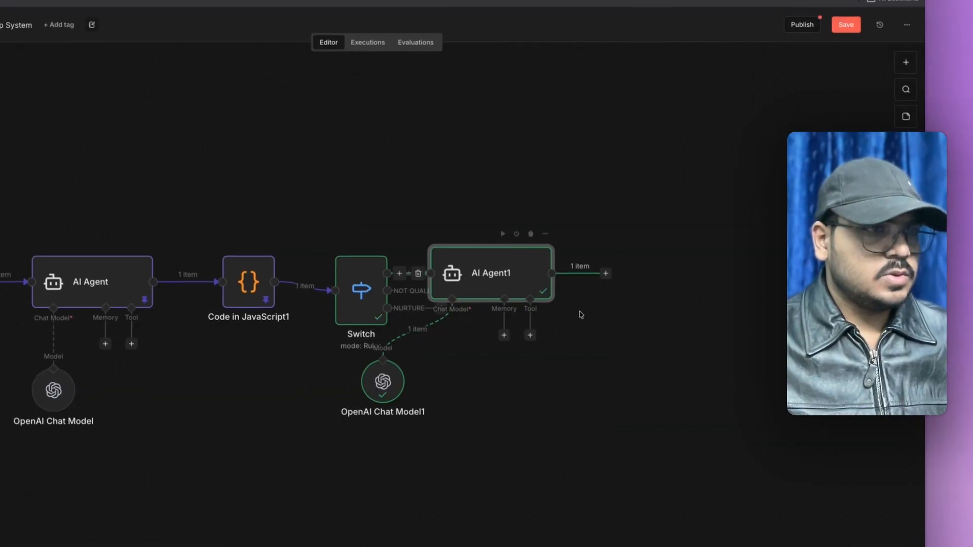
double_click(509, 148)
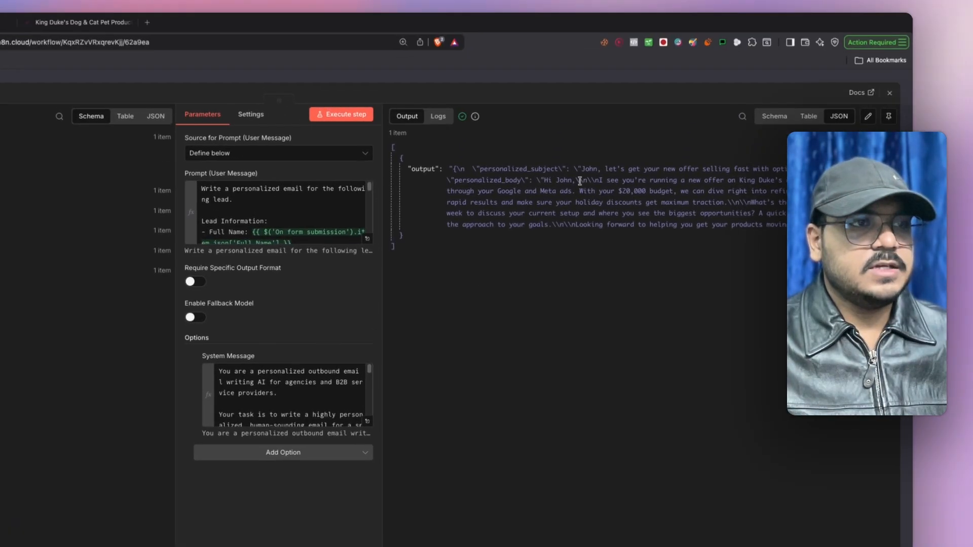
drag(445, 191, 526, 236)
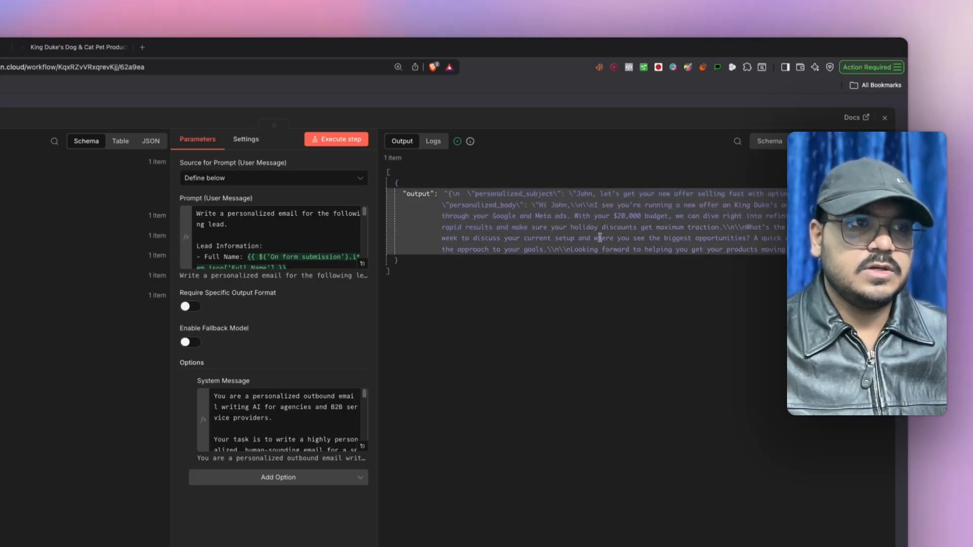
- Add a Code in JavaScript node after AI Agent1
click(885, 118)
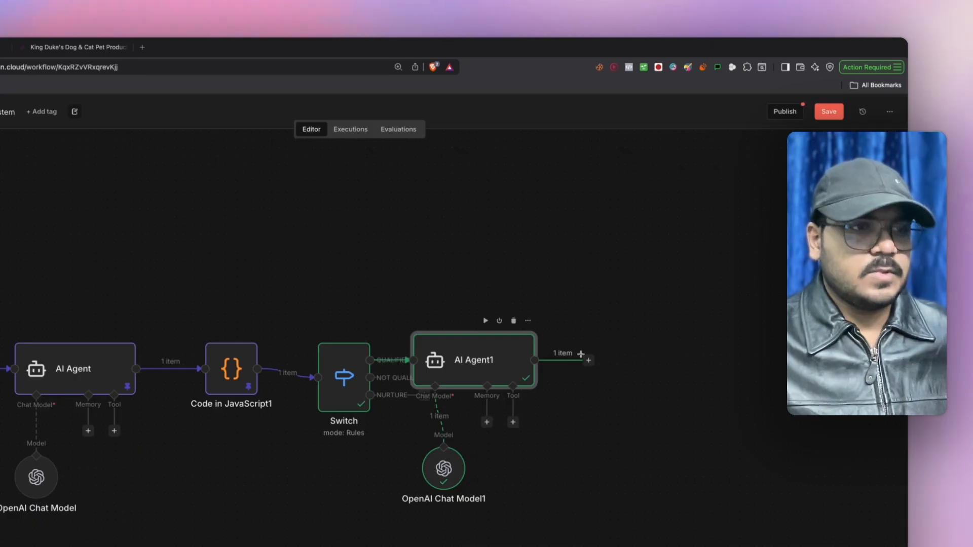
click(589, 361)
text(coe)
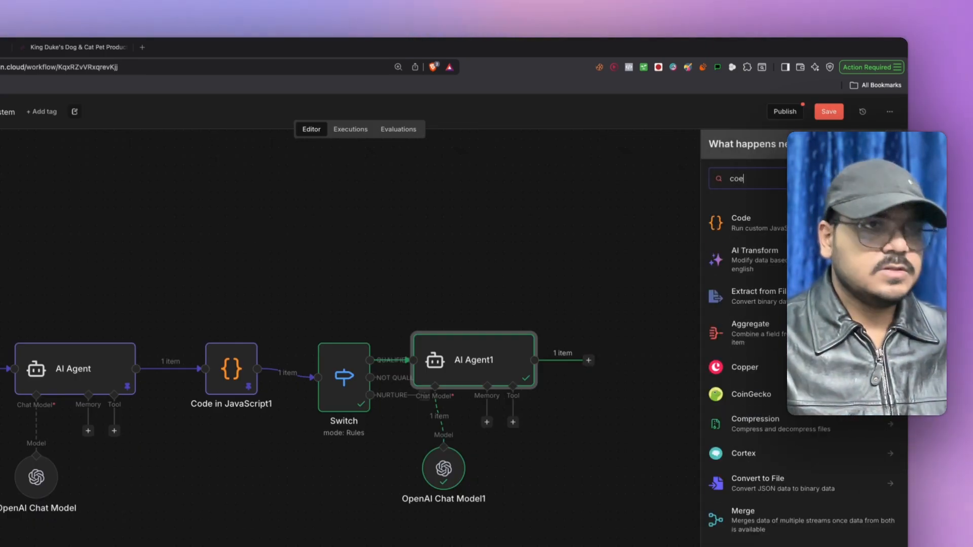
text(d)
key(BackSpace)
key(BackSpace)
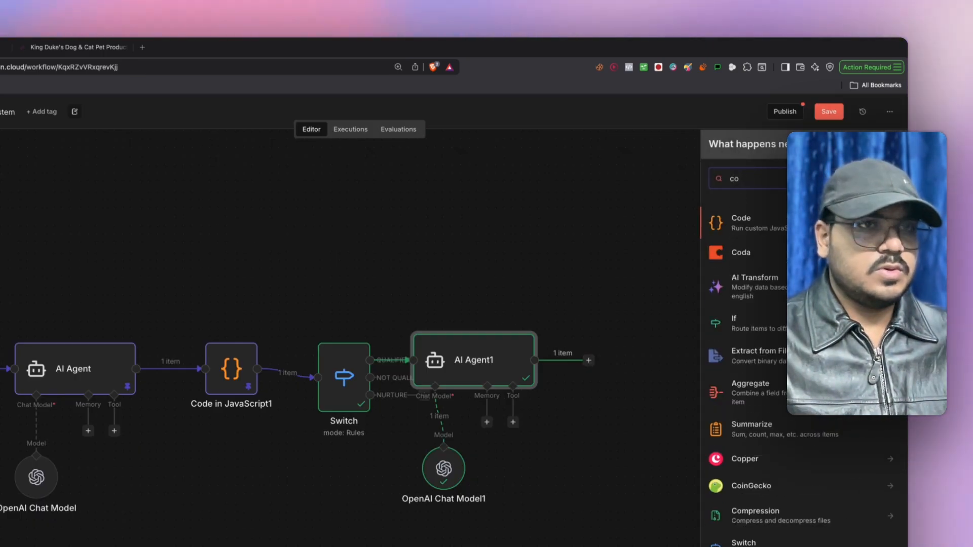
text(de)
click(727, 225)
click(725, 239)
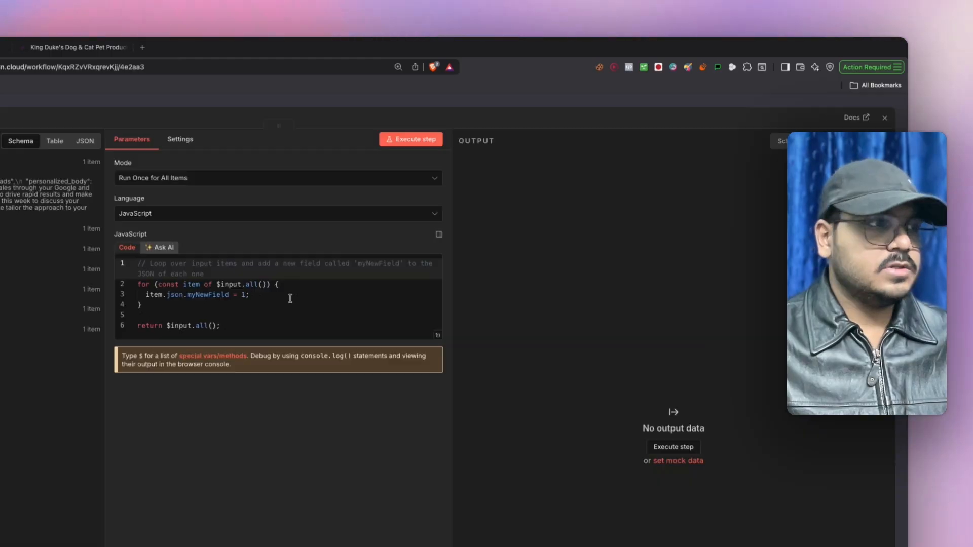
- Delete the Code node's default sample code and screenshot the empty editor for ChatGPT
key(ctrl+a)
key(BackSpace)
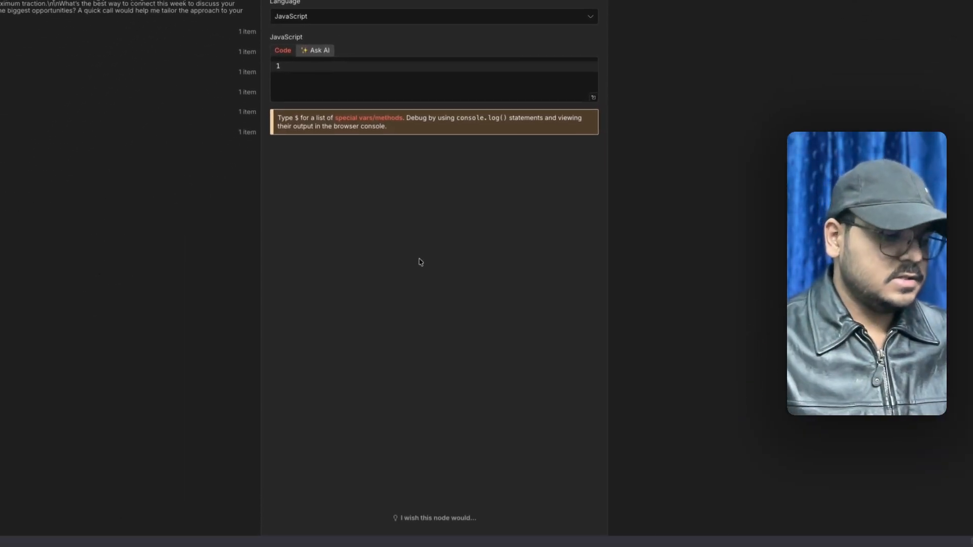
key(super+shift+4)
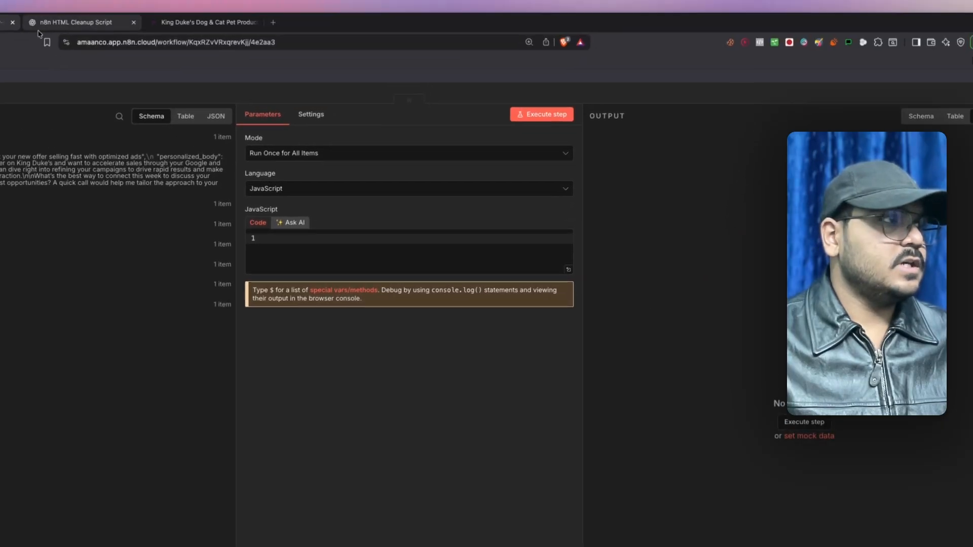
click(58, 25)
- With the screenshot attached, ask ChatGPT for JavaScript splitting output into personalized_subject and personalized_body
drag(966, 537, 943, 507)
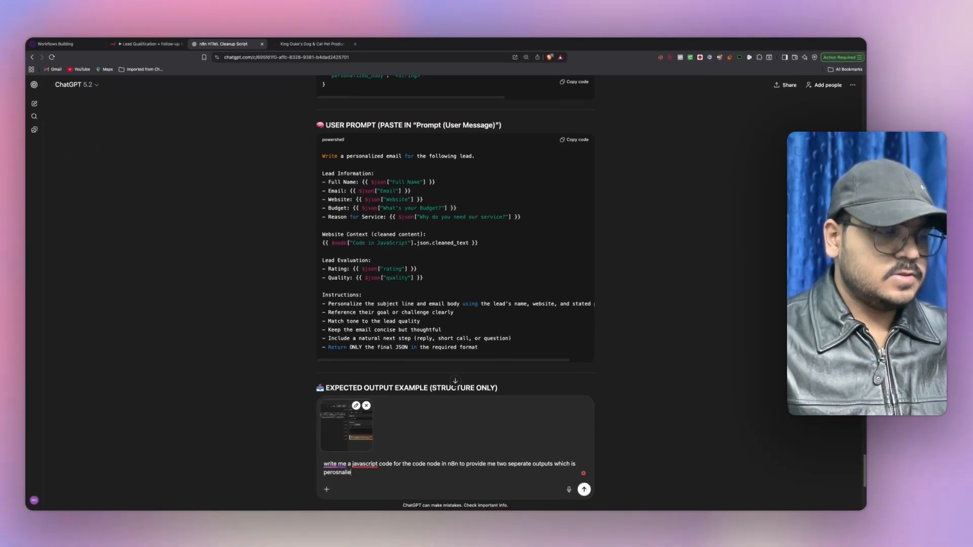
text(_)
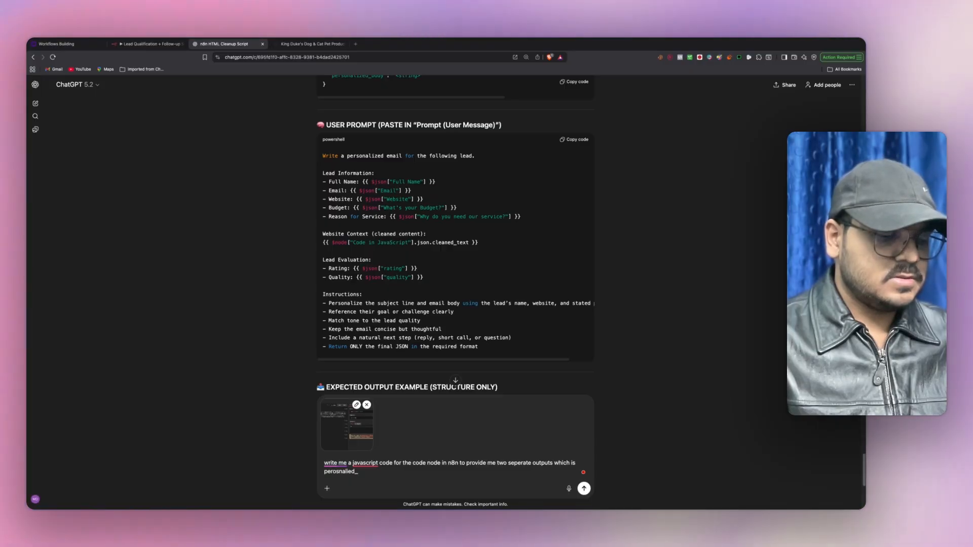
text(subject and body)
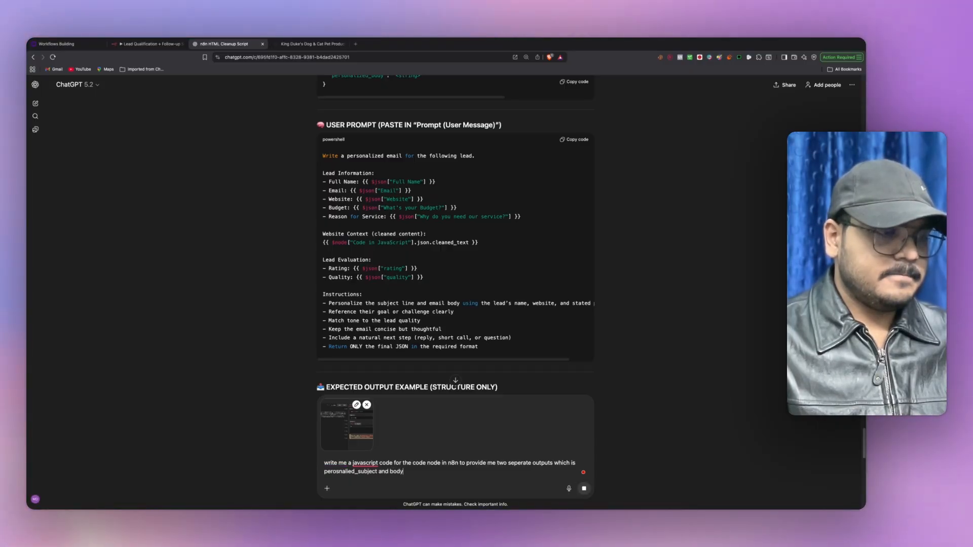
key(Return)
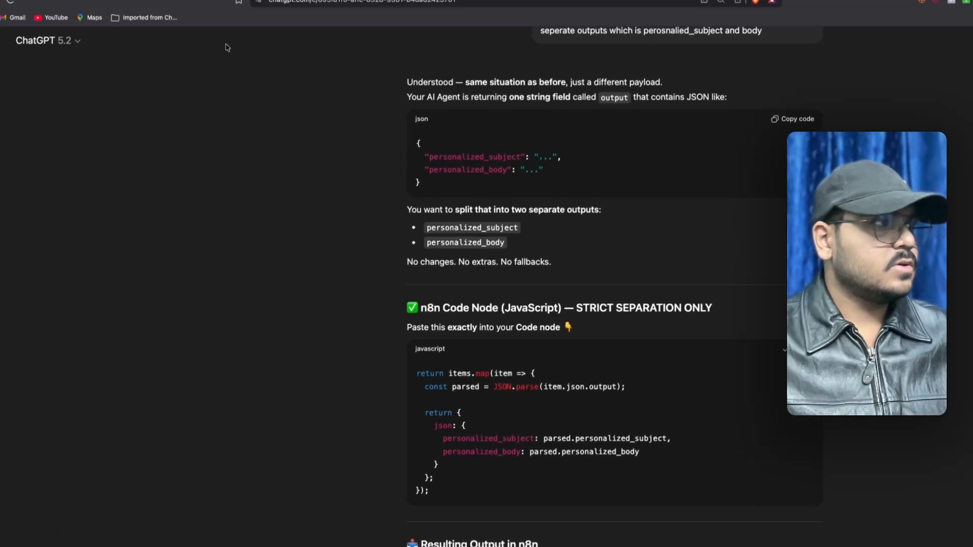
click(189, 47)
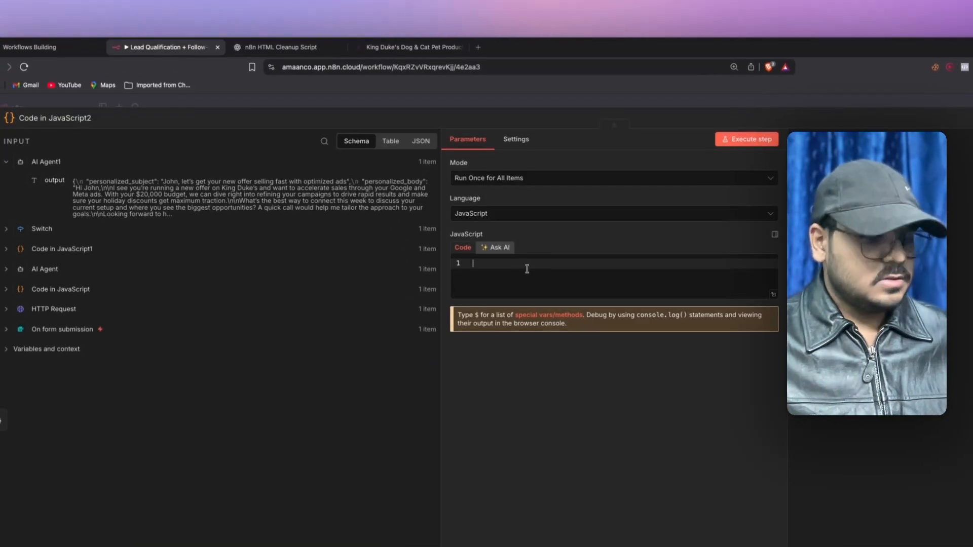
- Paste the parsing code, swap item.json.output for AI Agent1's output field, and run it successfully
text(return items.map(item => {   const parsed = JSON.parse(item.json.output);    return {     json: {       personalized_subject: parsed.personalized_subject,       personalized_body: parsed.personalized_body     }   }; });)
click(658, 274)
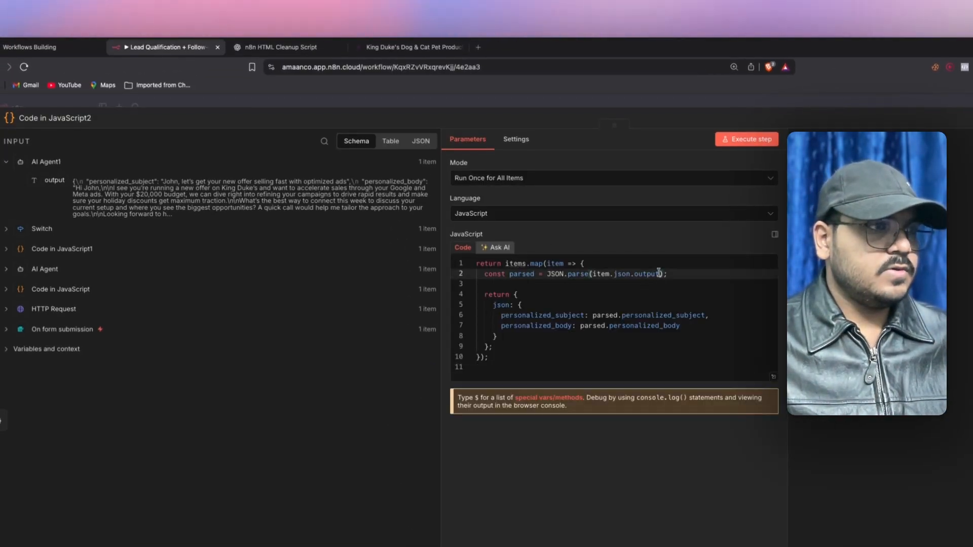
drag(604, 272, 594, 273)
key(BackSpace)
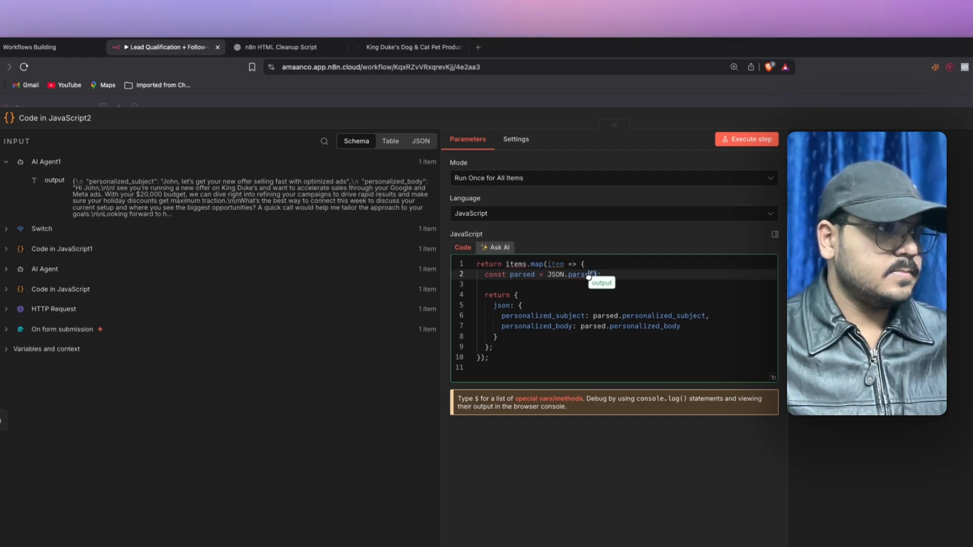
drag(591, 277, 592, 275)
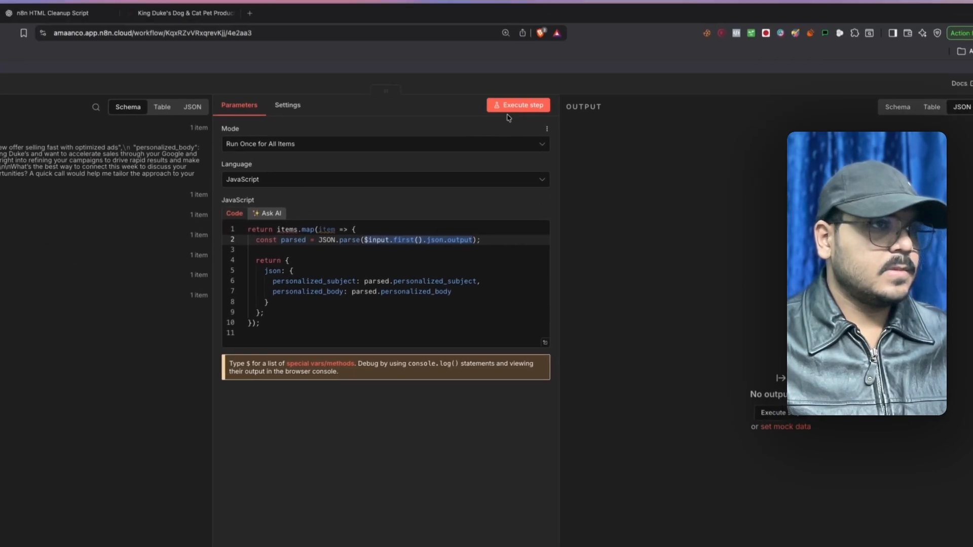
click(499, 138)
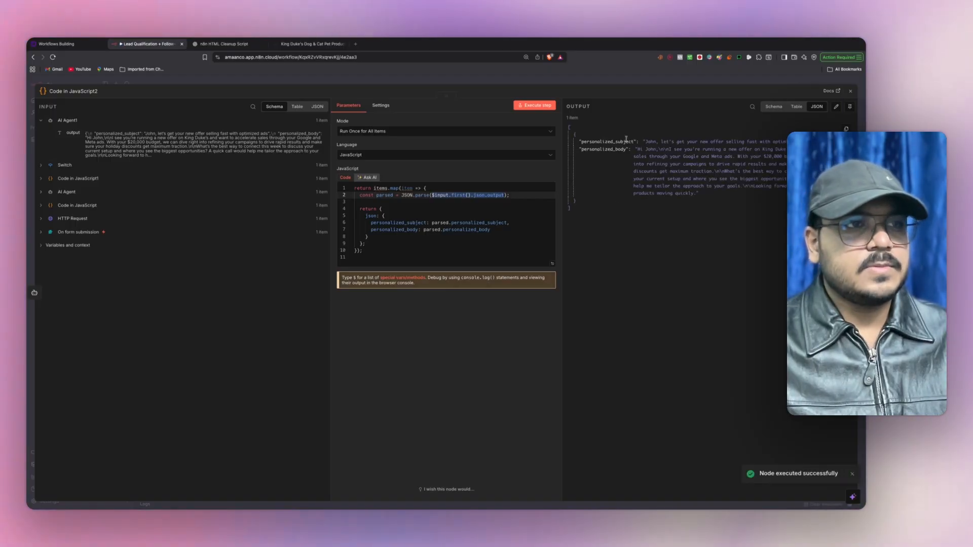
drag(611, 142, 634, 150)
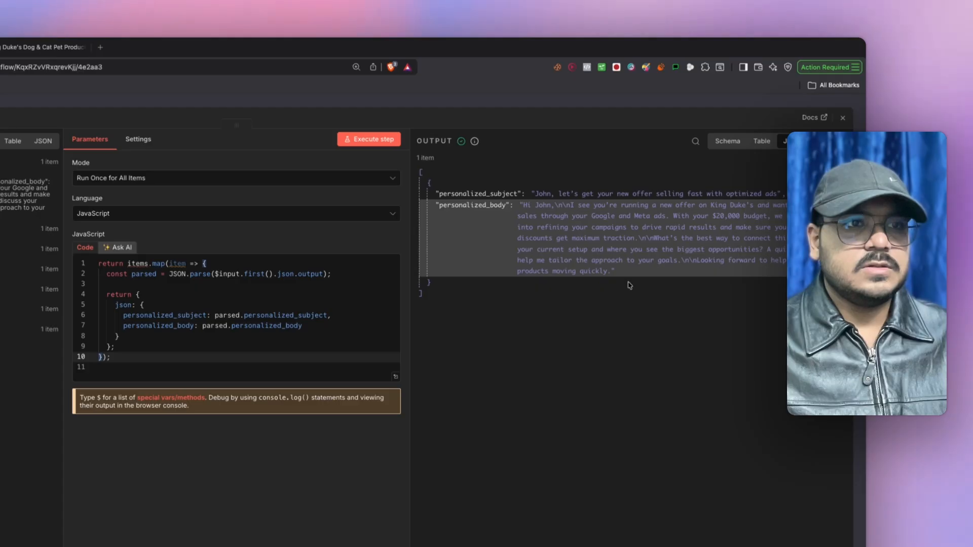
click(843, 117)
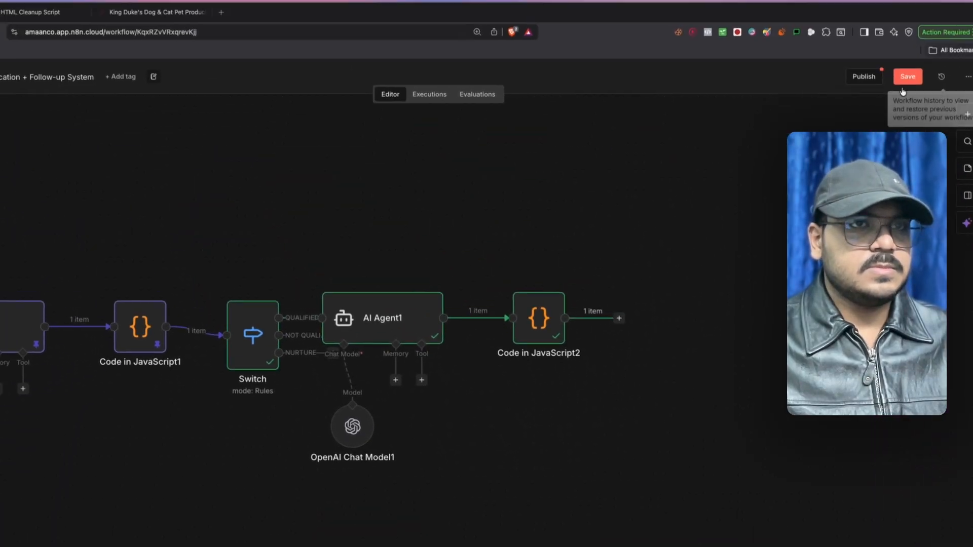
- Save the workflow and add a Gmail 'Send a message' node after Code in JavaScript2
click(904, 80)
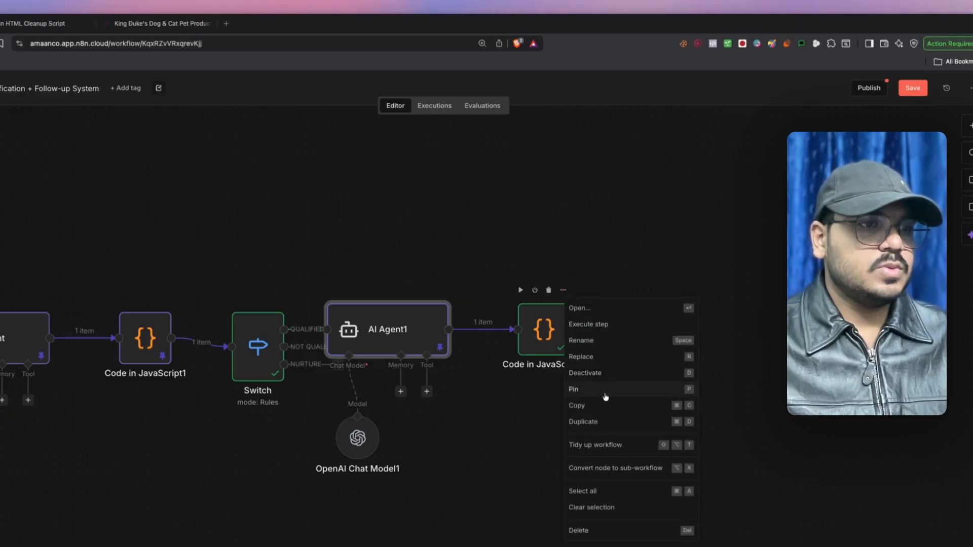
click(625, 330)
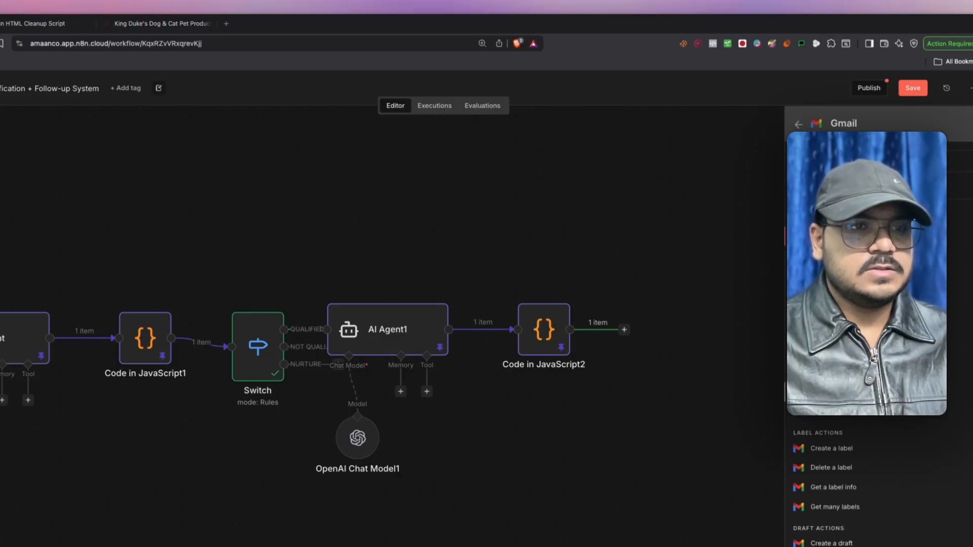
click(836, 392)
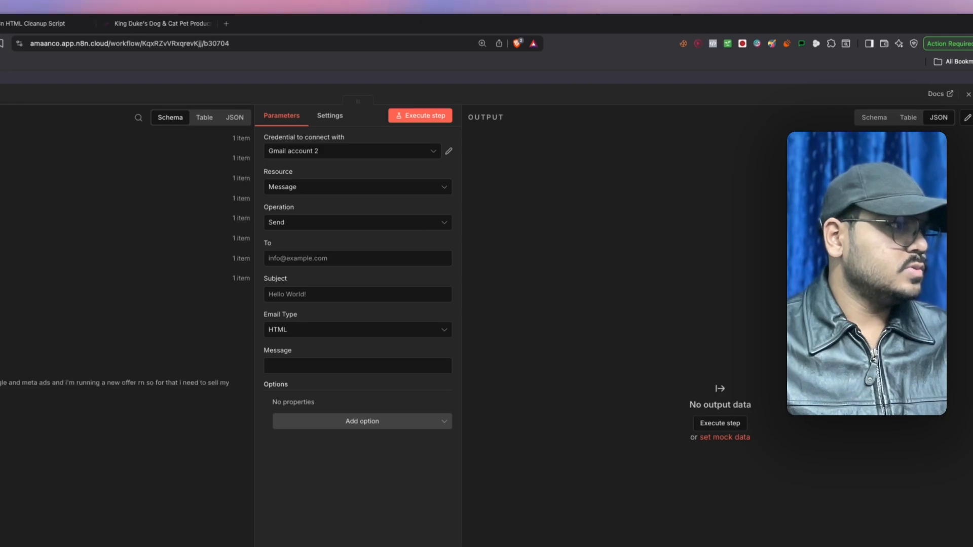
- Send to the form's Email as Text with personalized subject and body, plus a sender sign-off
drag(278, 262, 284, 260)
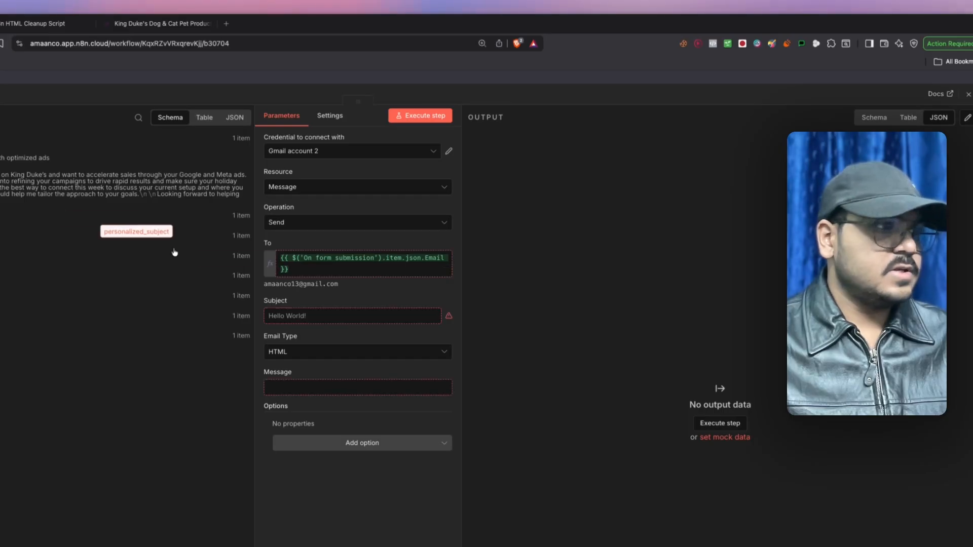
click(294, 367)
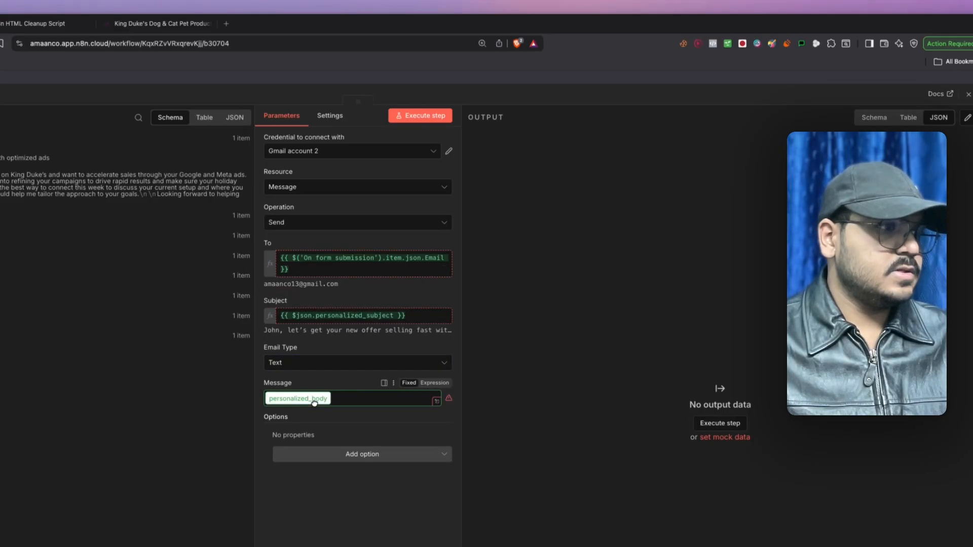
click(447, 401)
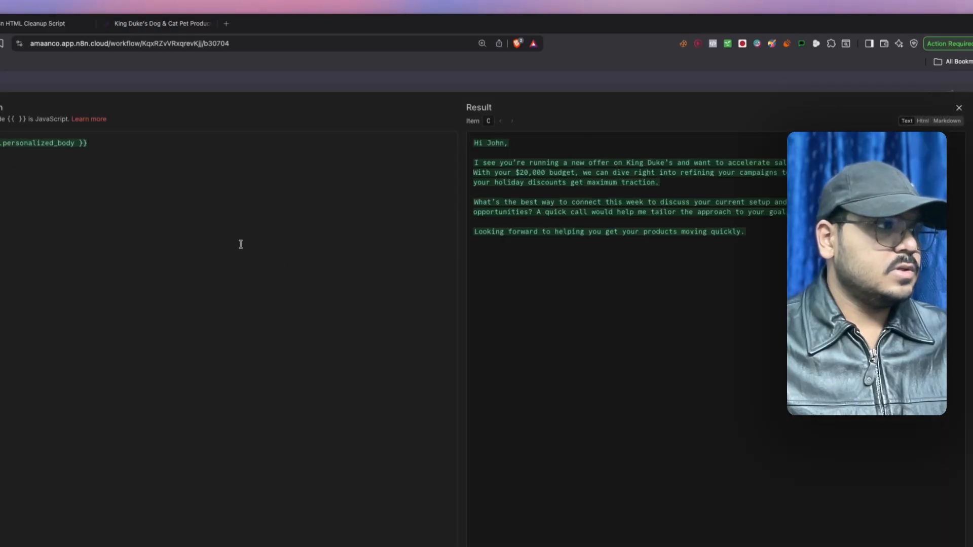
key(Return)
key(Return)
text(- )
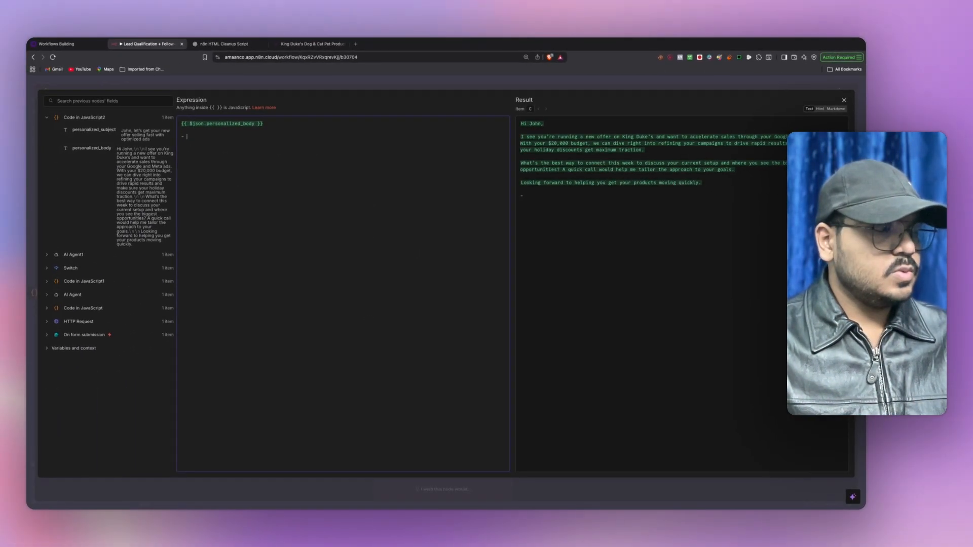
text(Amaan)
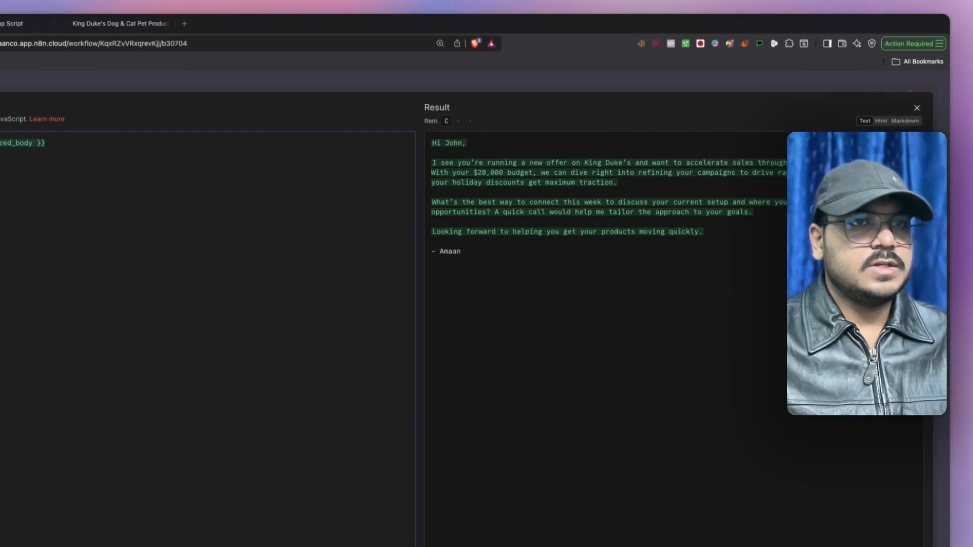
click(915, 110)
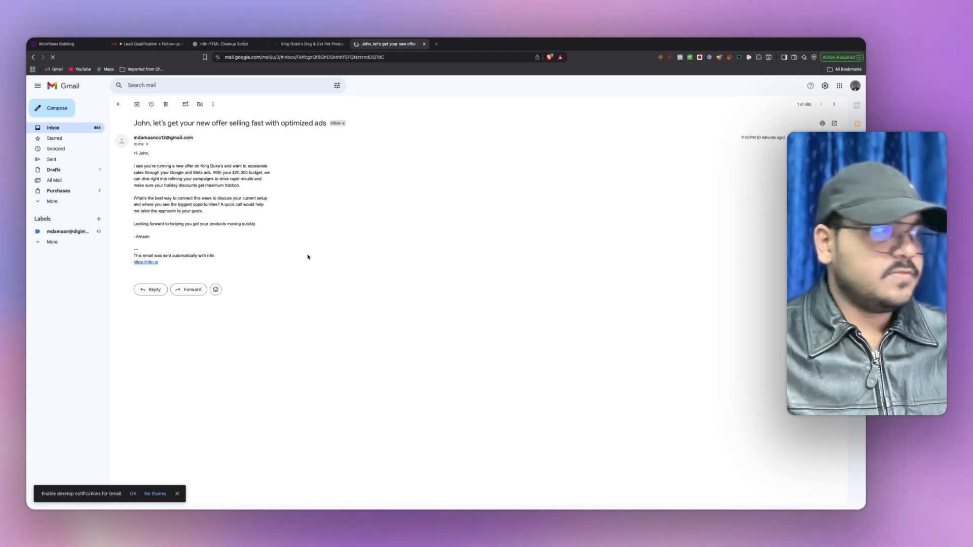
- Read through the received offer email in Gmail, then return to the n8n lead workflow
drag(133, 166, 185, 167)
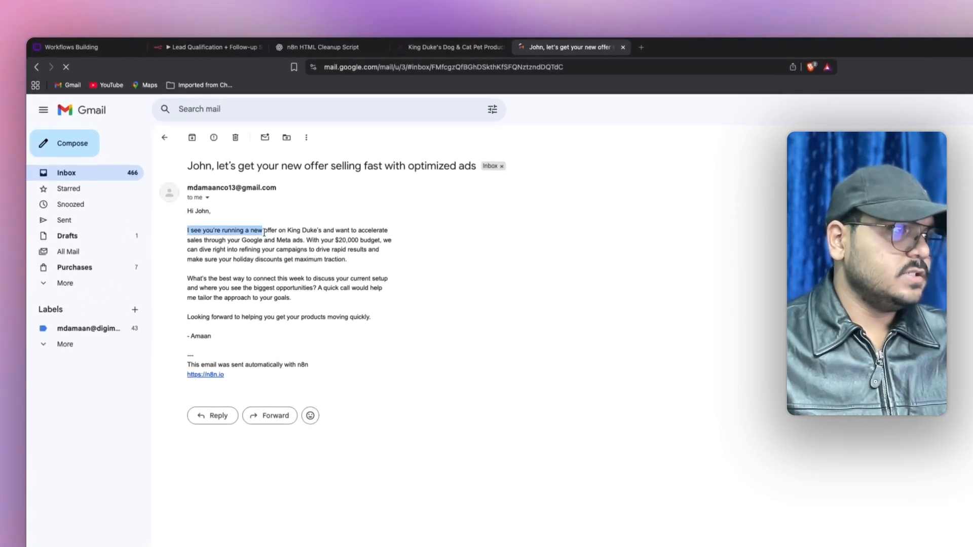
click(287, 229)
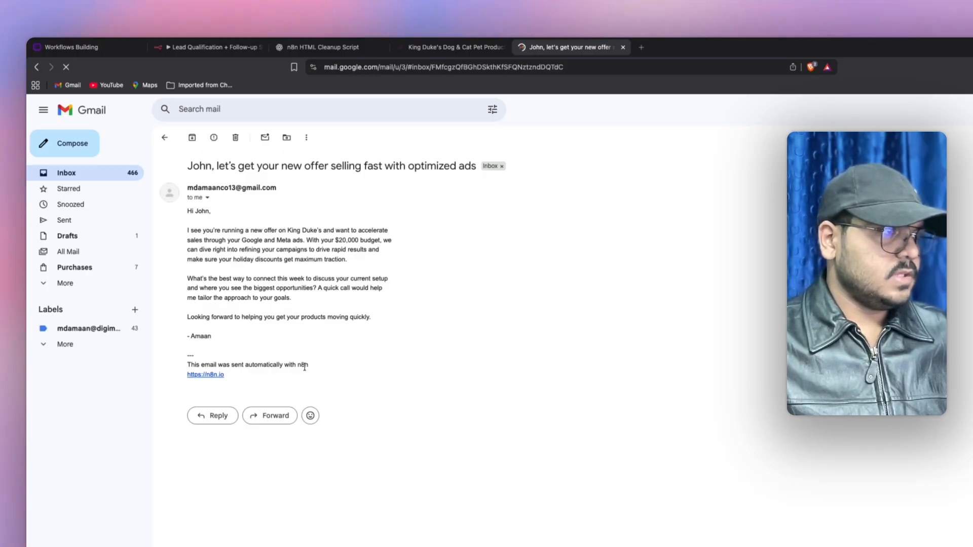
drag(226, 376, 186, 251)
click(289, 291)
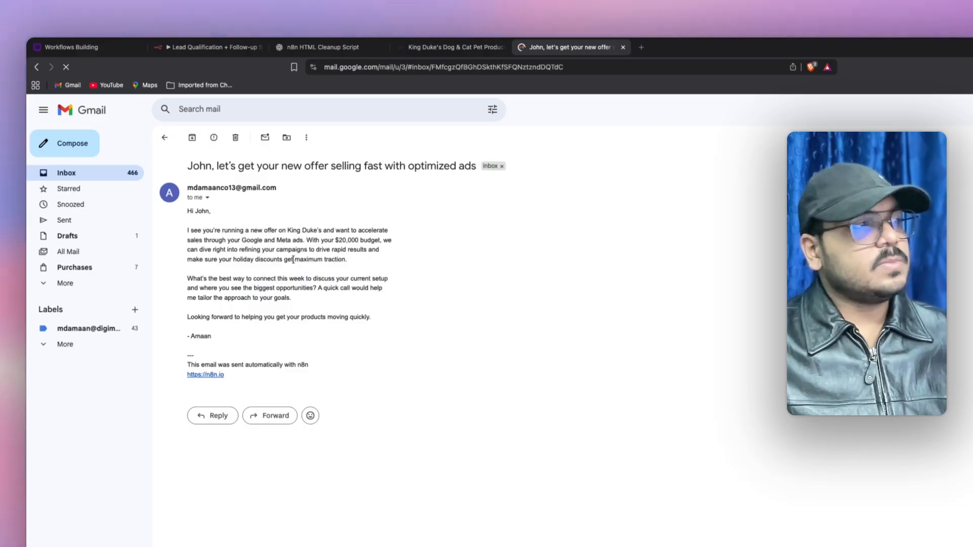
click(213, 47)
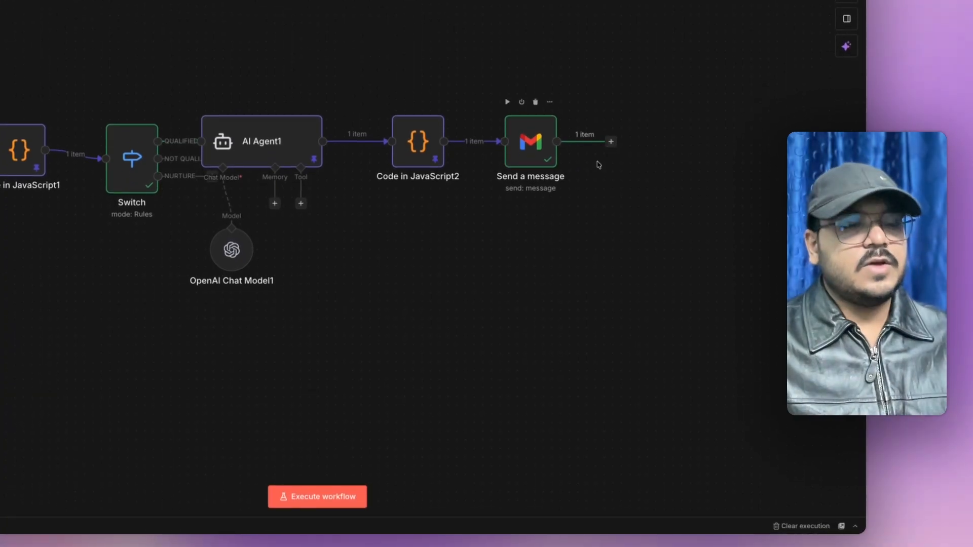
- Rearrange the canvas by moving the AI Agent1 branch nodes up and out of the way
drag(519, 261, 348, 264)
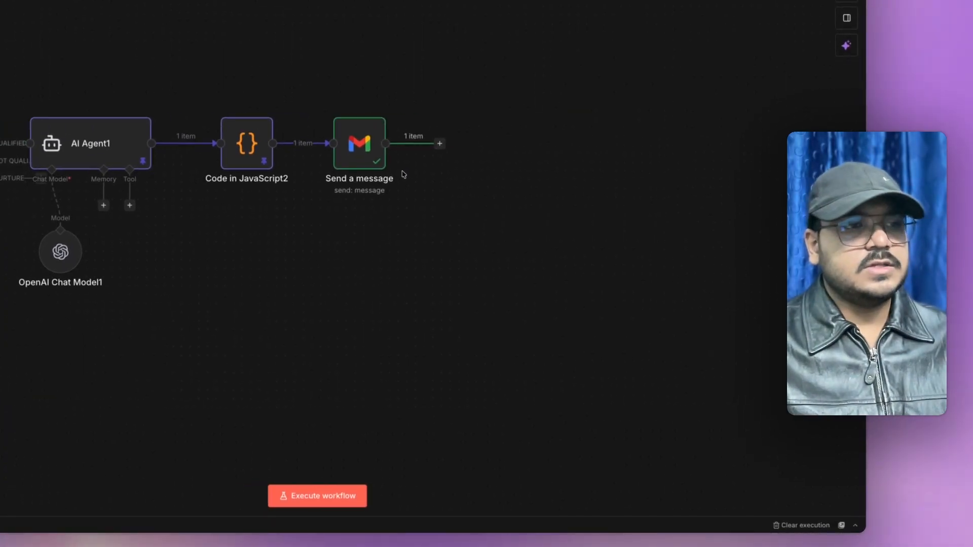
click(440, 144)
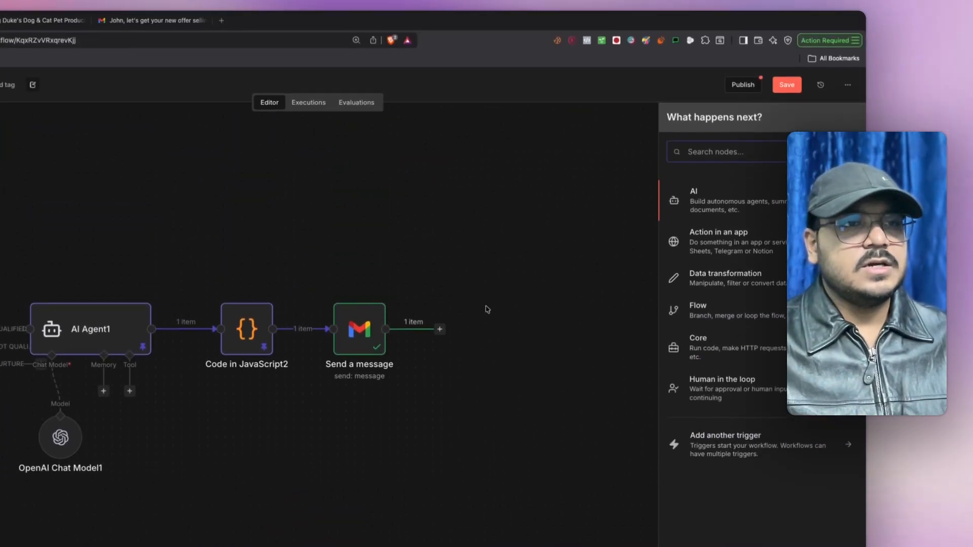
click(493, 282)
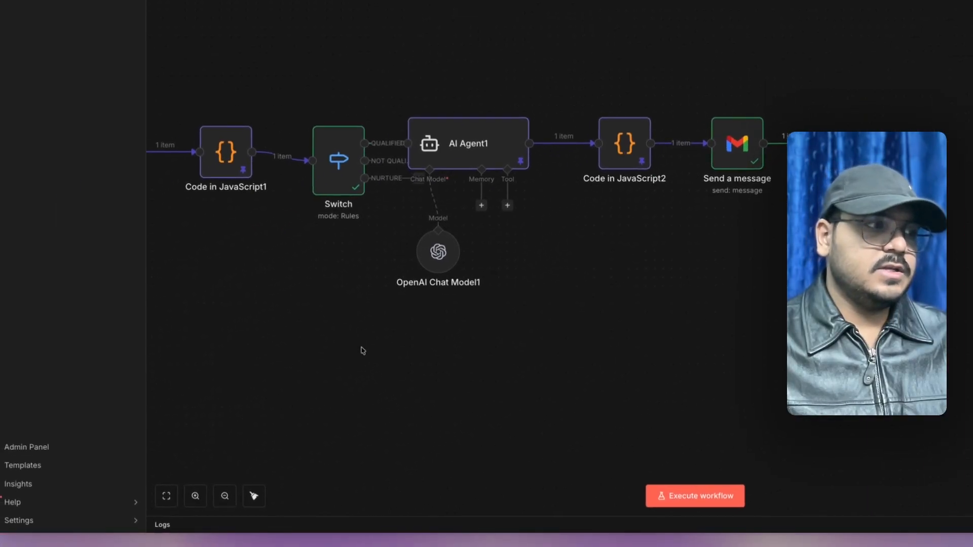
drag(363, 351, 730, 108)
drag(447, 140, 507, 19)
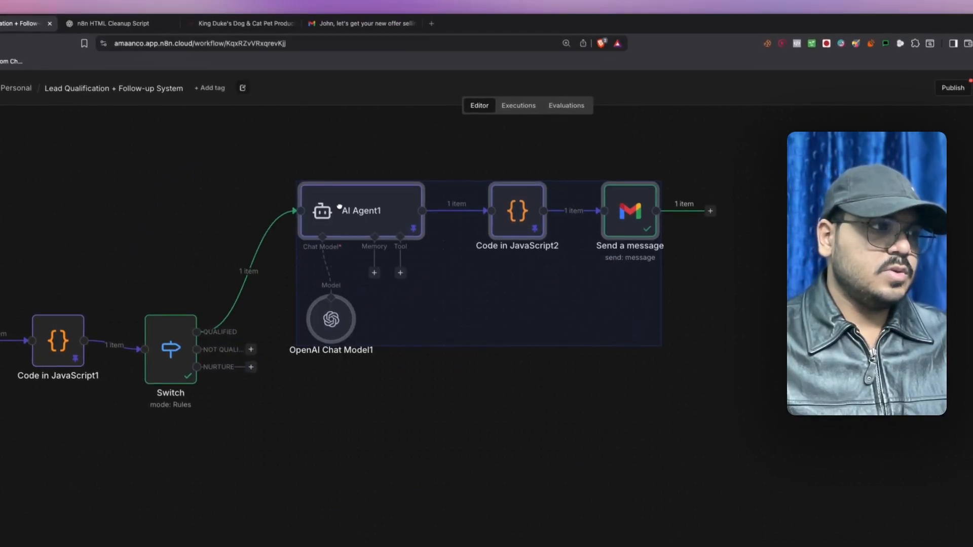
drag(340, 207, 348, 172)
click(407, 395)
scroll(407, 396, up, 3)
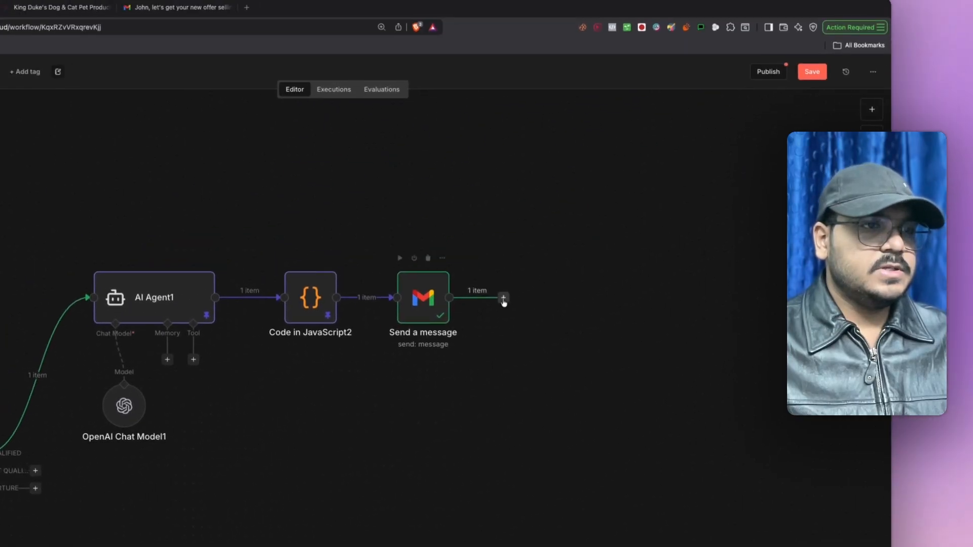
- Add a Google Sheets 'Append or update row in sheet' node after Send a message
click(503, 298)
text(gogo)
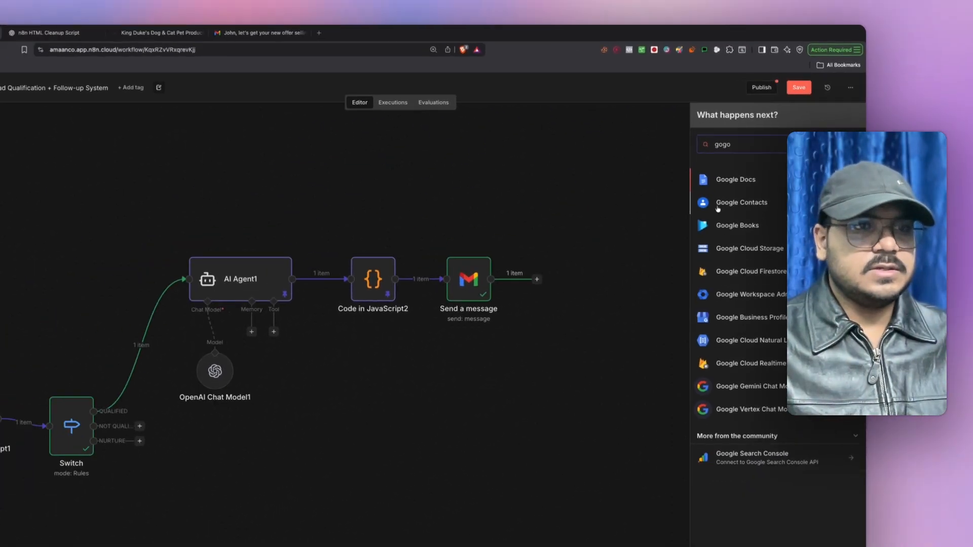
key(BackSpace)
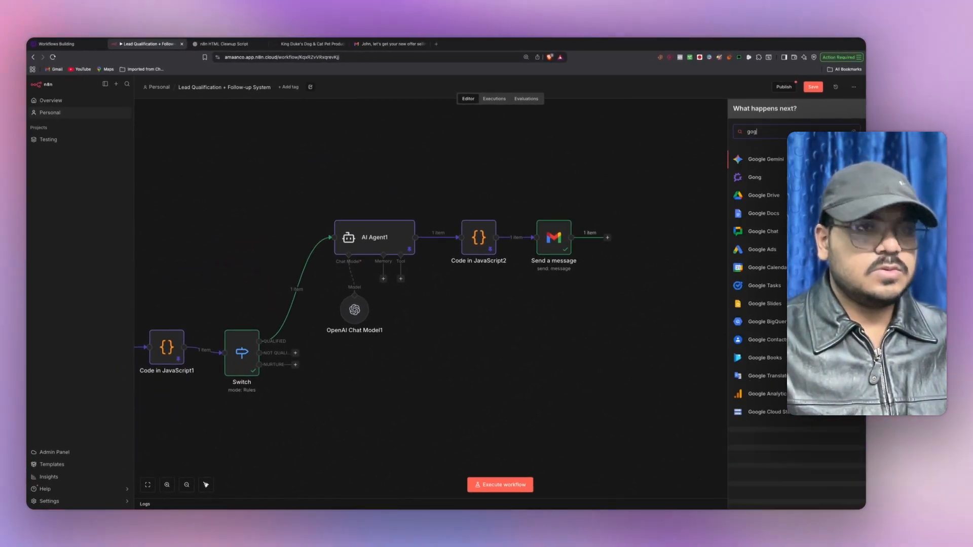
key(BackSpace)
text(og)
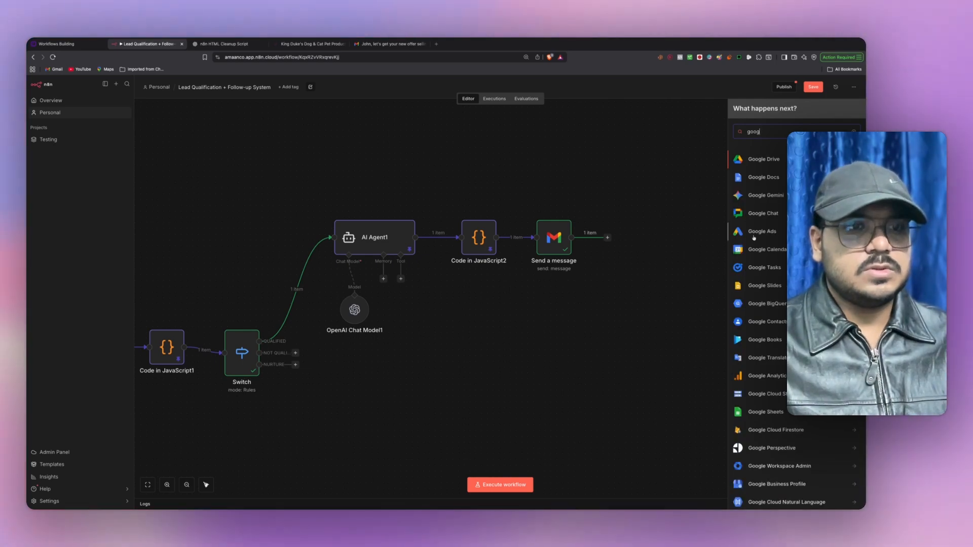
click(765, 412)
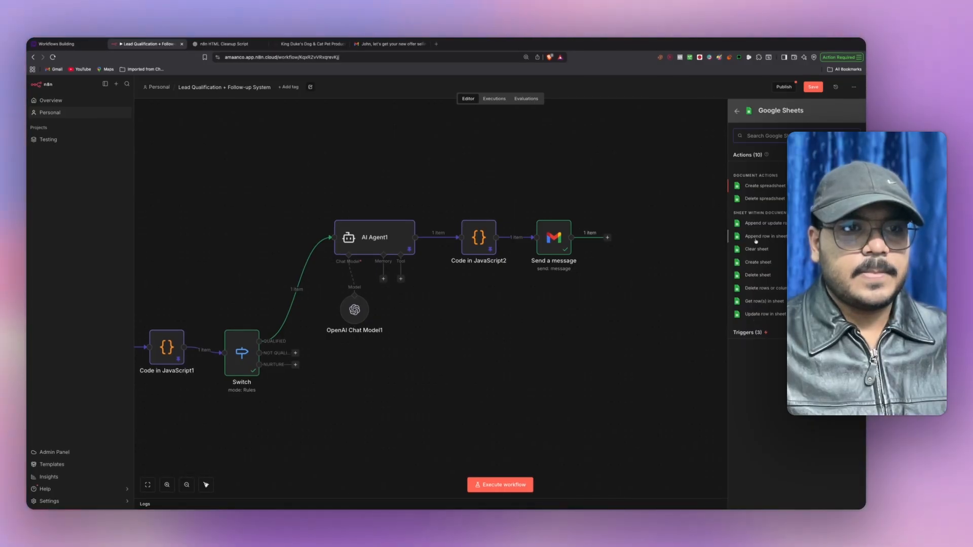
click(763, 225)
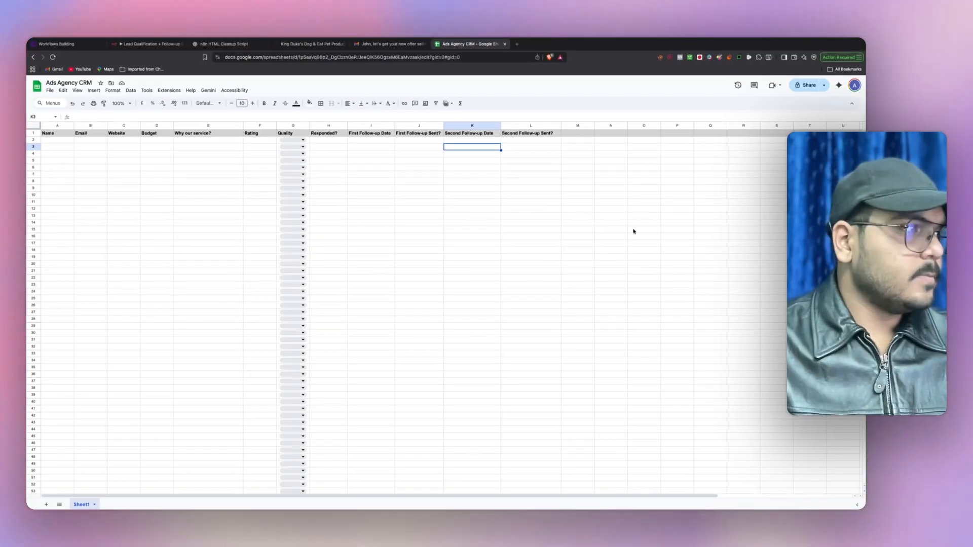
- Create a 'Phone No' header in M1 and move that column to C, after Email
click(51, 134)
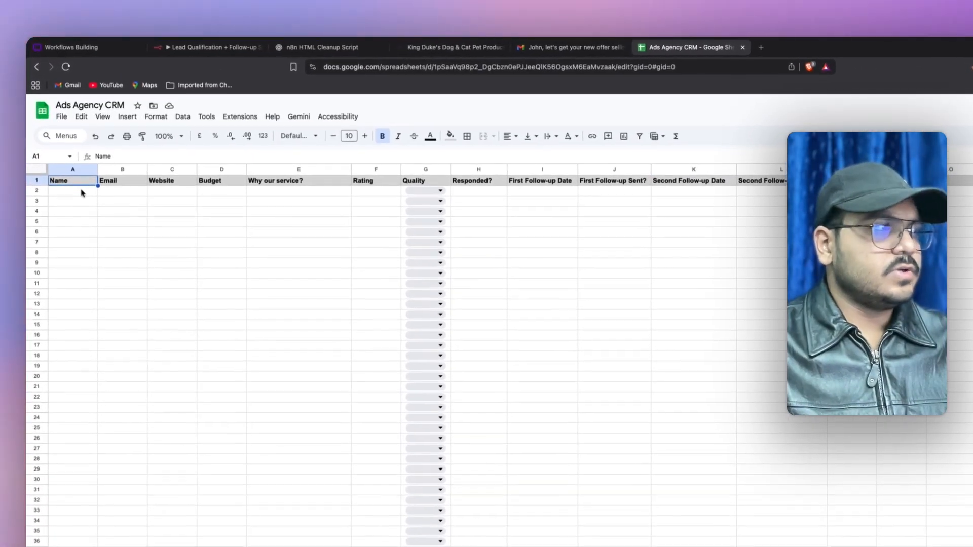
click(79, 191)
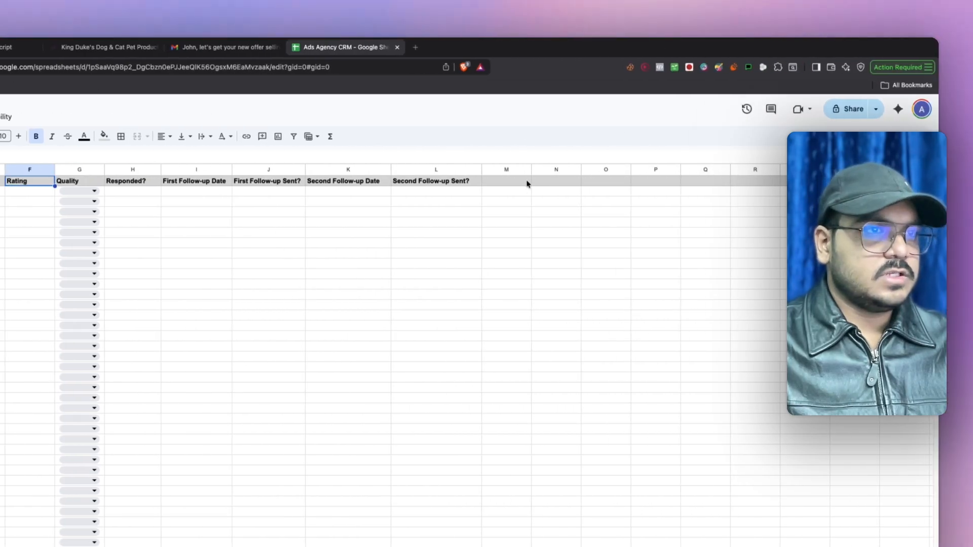
click(868, 182)
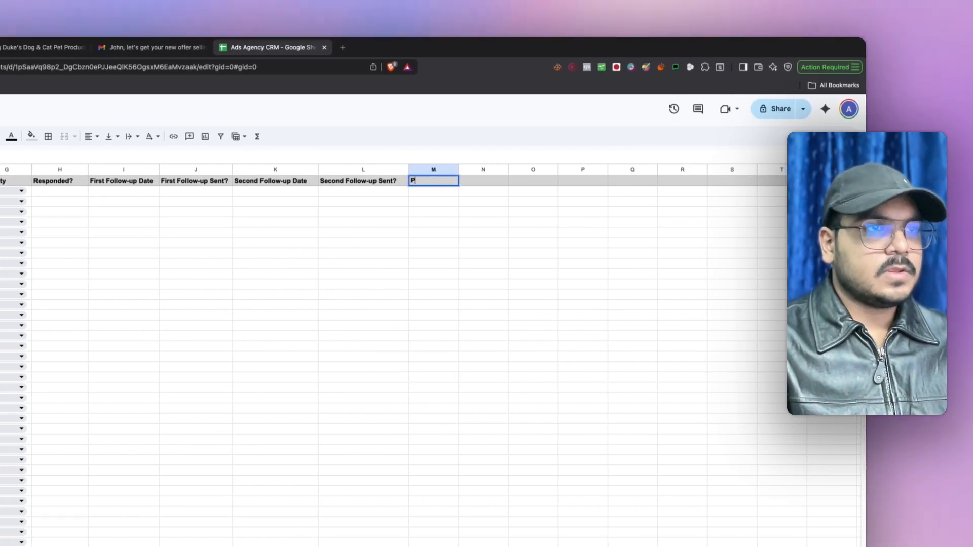
text(Pho)
text(ne)
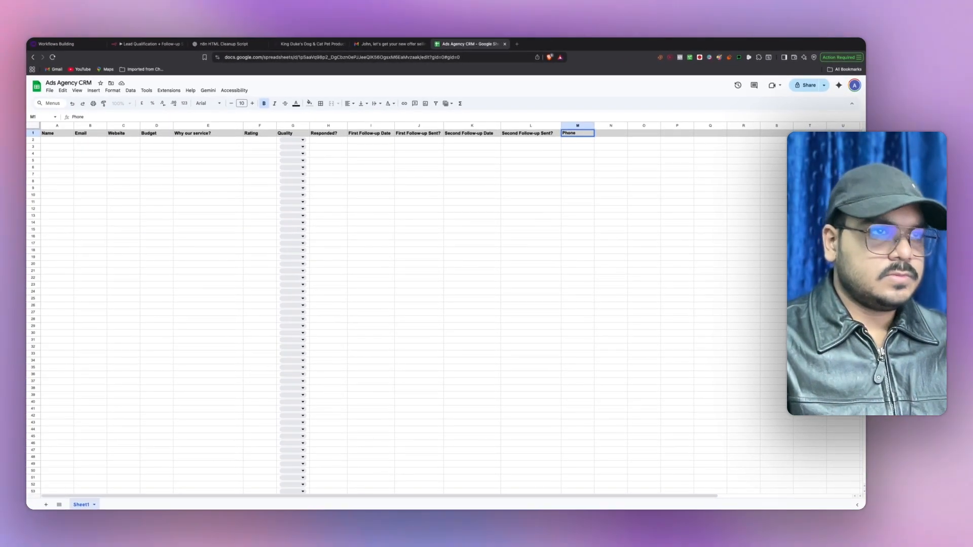
text( No)
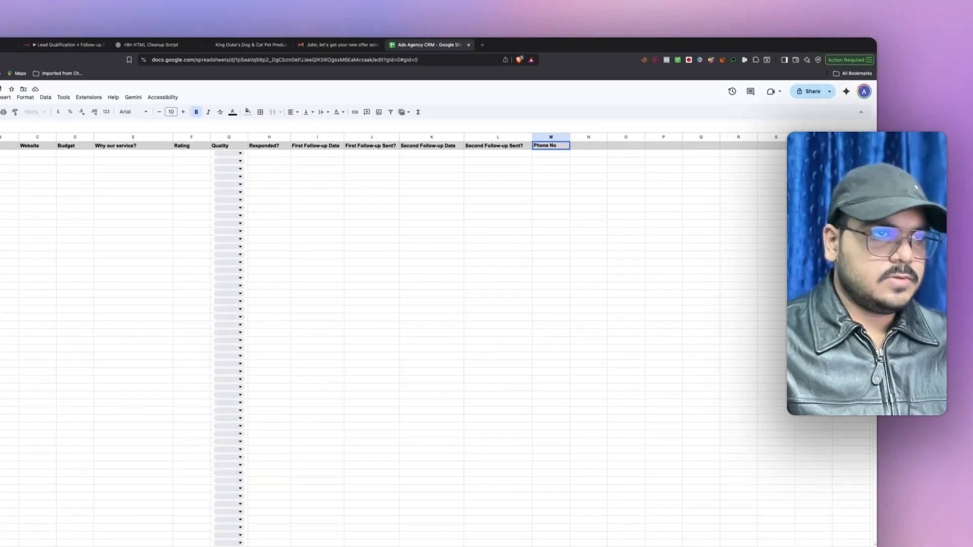
click(440, 229)
drag(479, 169, 175, 173)
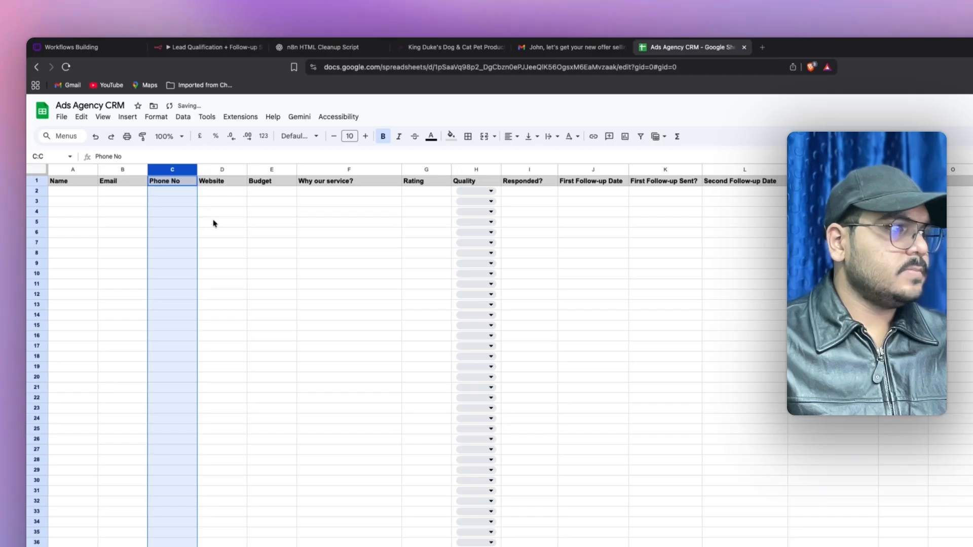
click(215, 222)
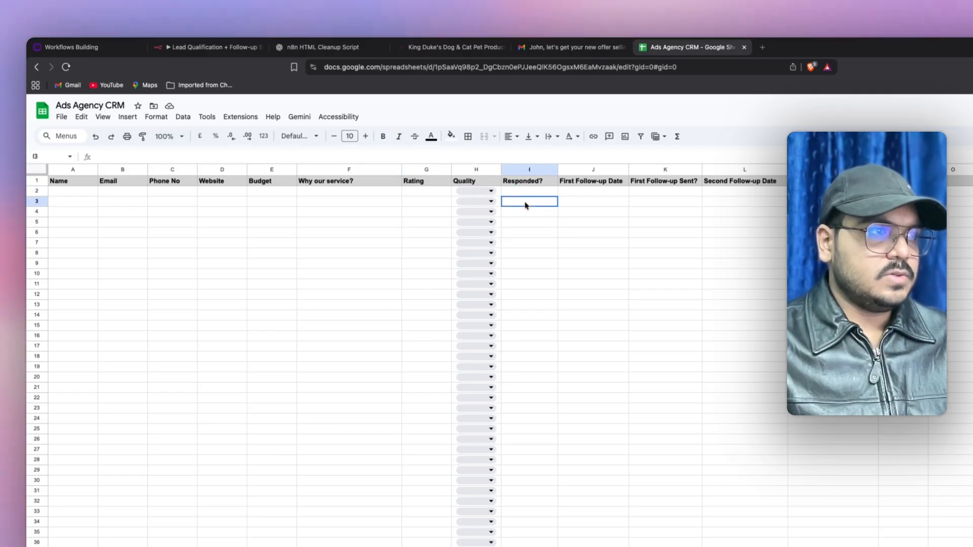
- Review the first and second follow-up tracking columns, then return to n8n
click(590, 189)
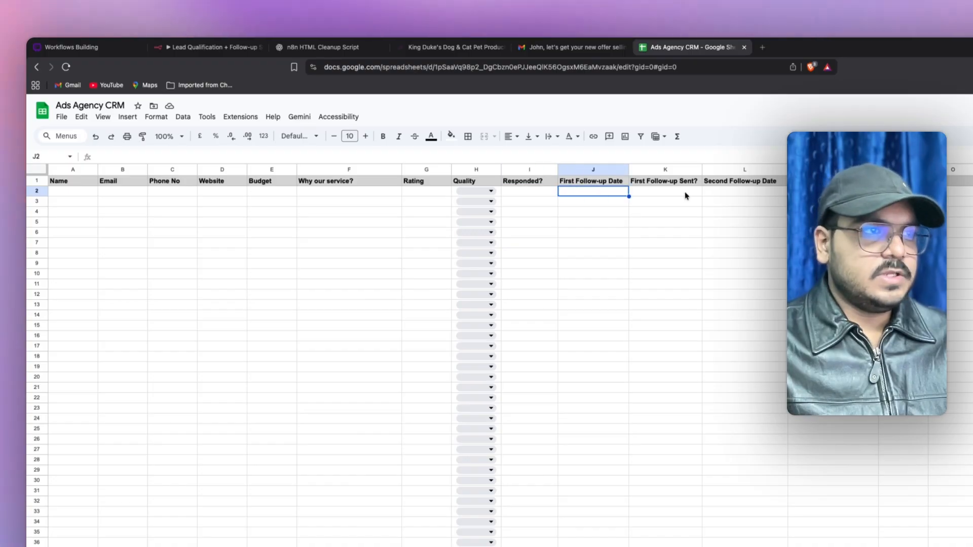
click(686, 193)
click(716, 191)
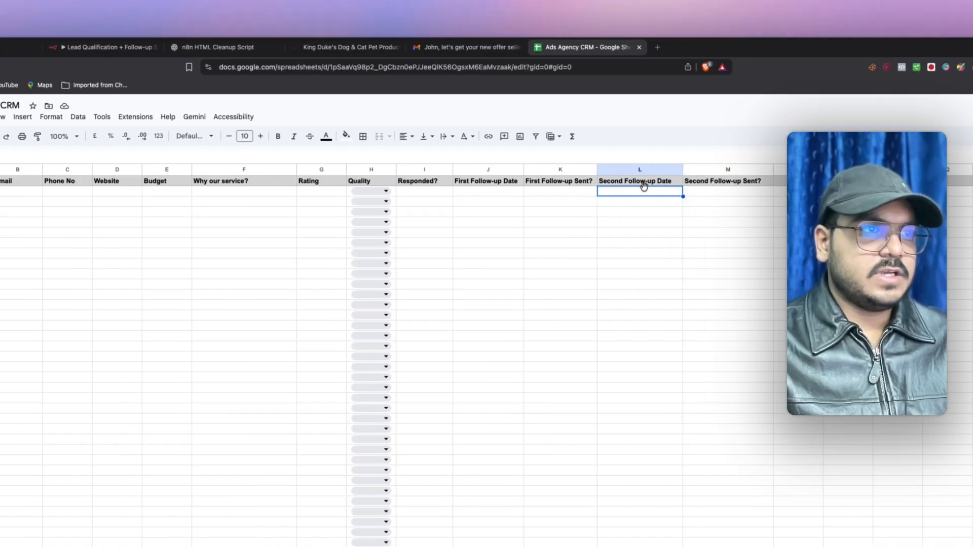
click(831, 194)
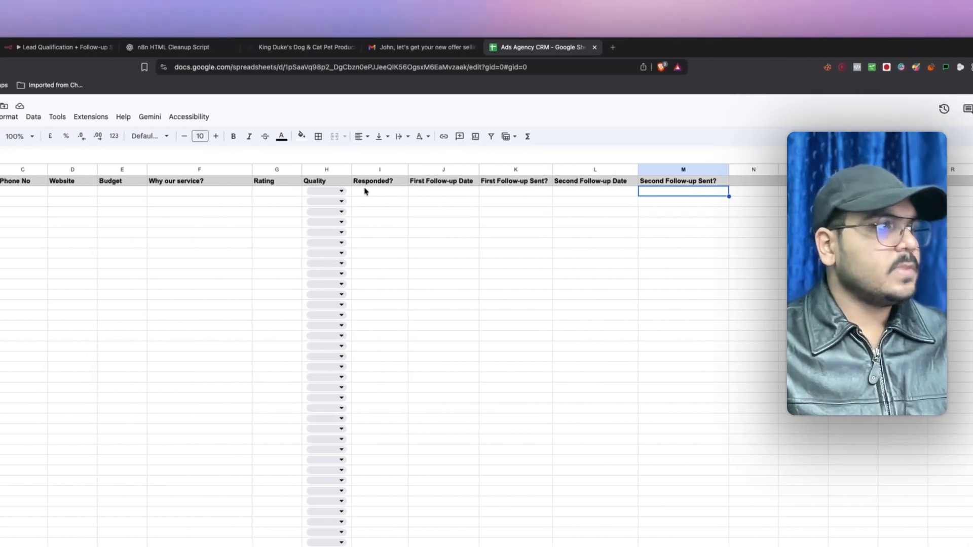
click(60, 193)
click(59, 203)
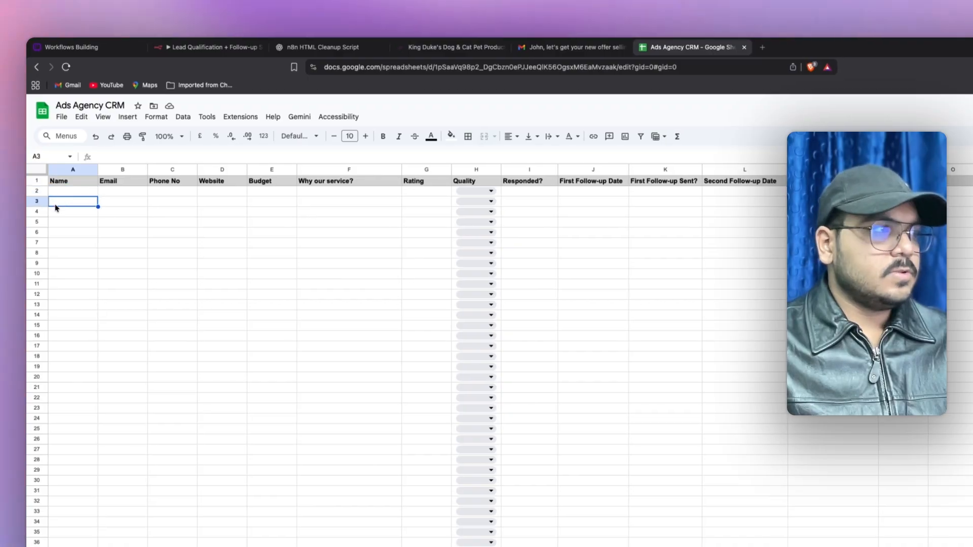
click(201, 53)
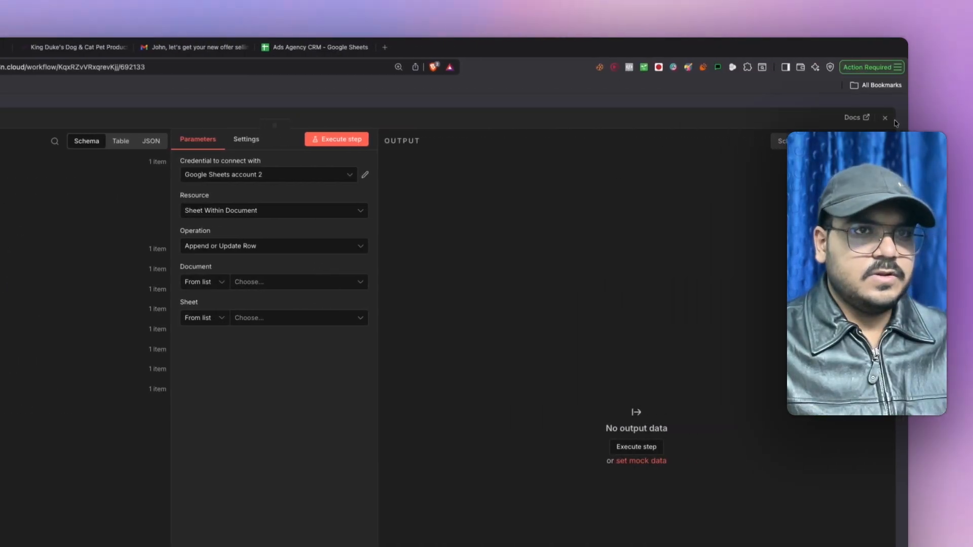
- Reopen the Sheets node and browse documents, briefly picking Apollo_Scraped_leads_ranfocus and checking the CRM sheet
click(885, 118)
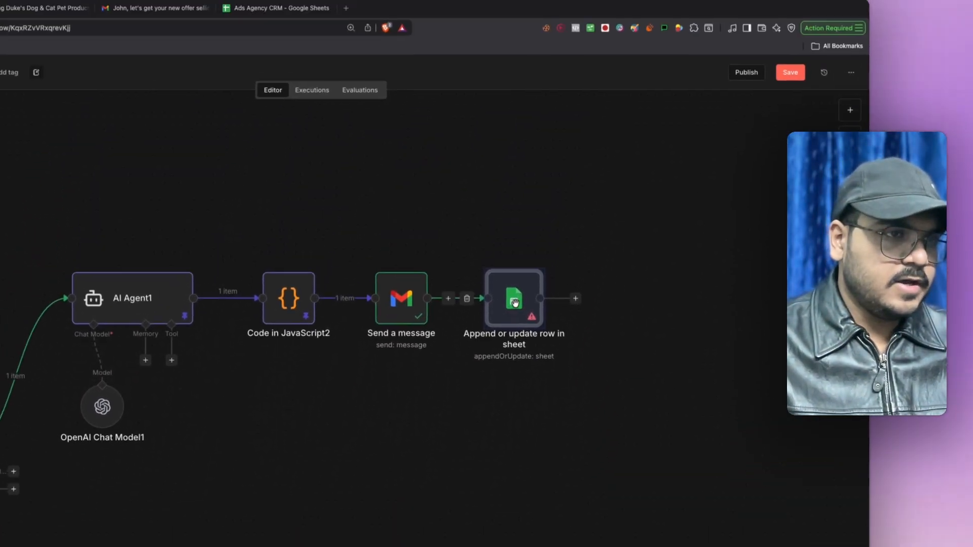
double_click(514, 302)
click(223, 257)
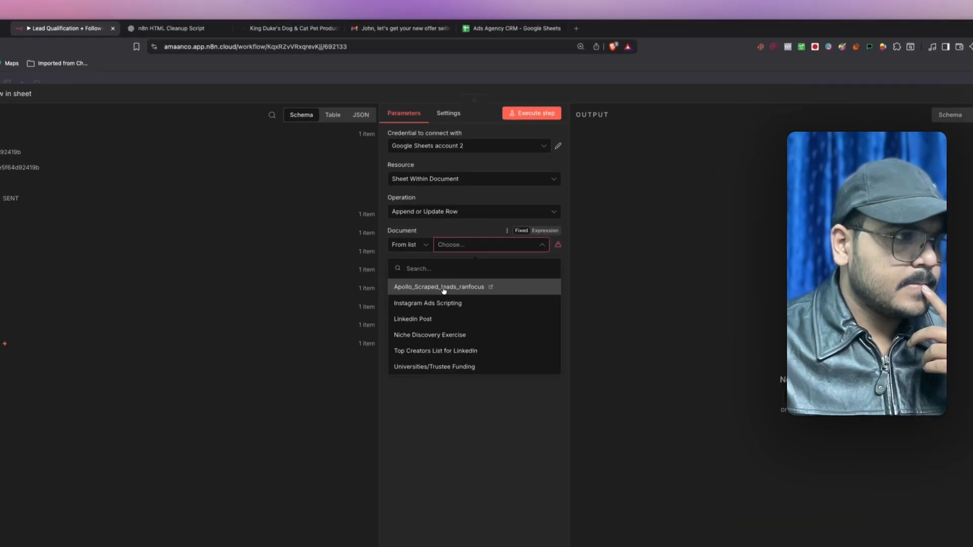
click(444, 289)
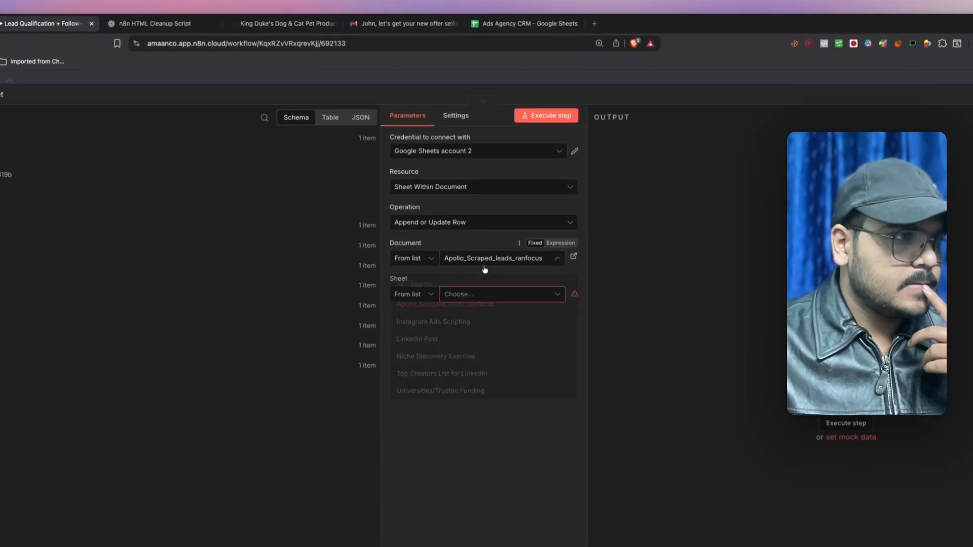
click(485, 267)
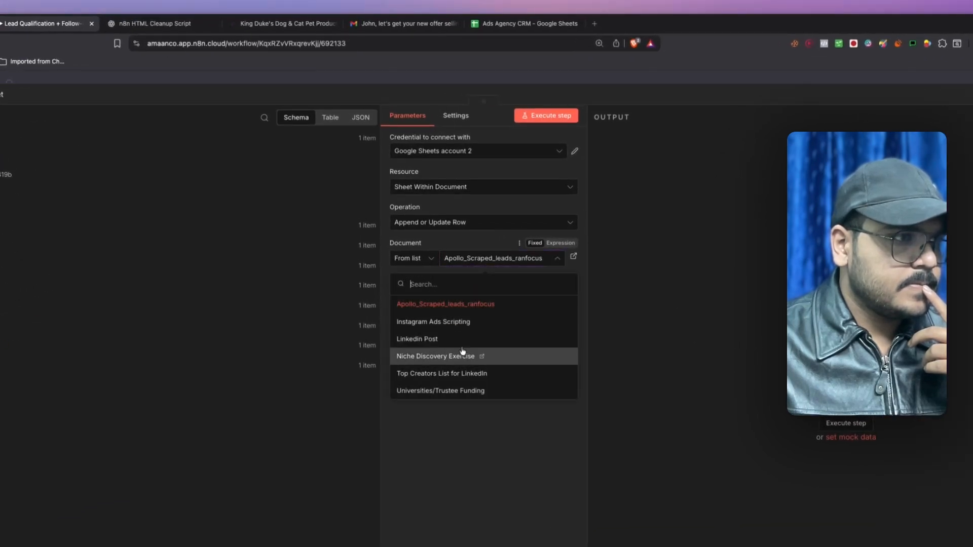
click(433, 450)
click(475, 260)
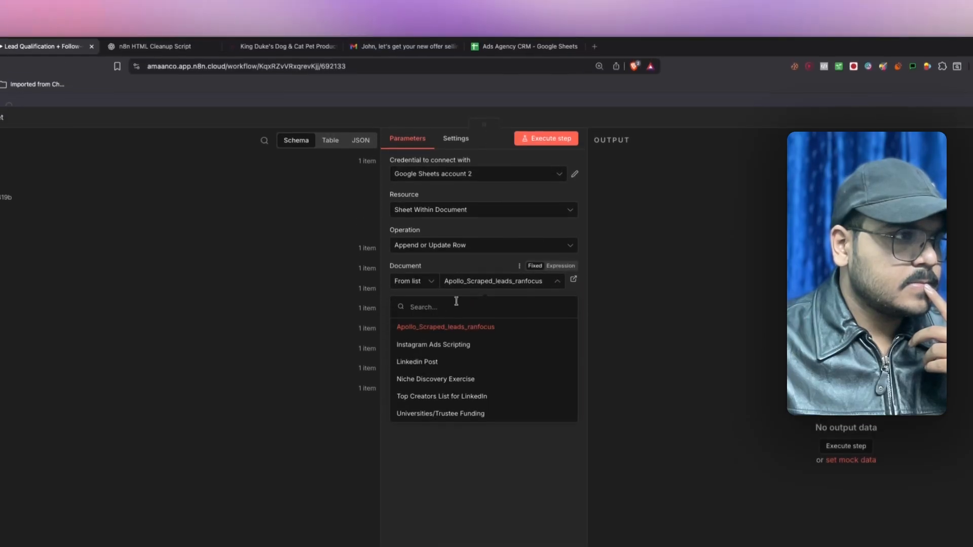
click(632, 243)
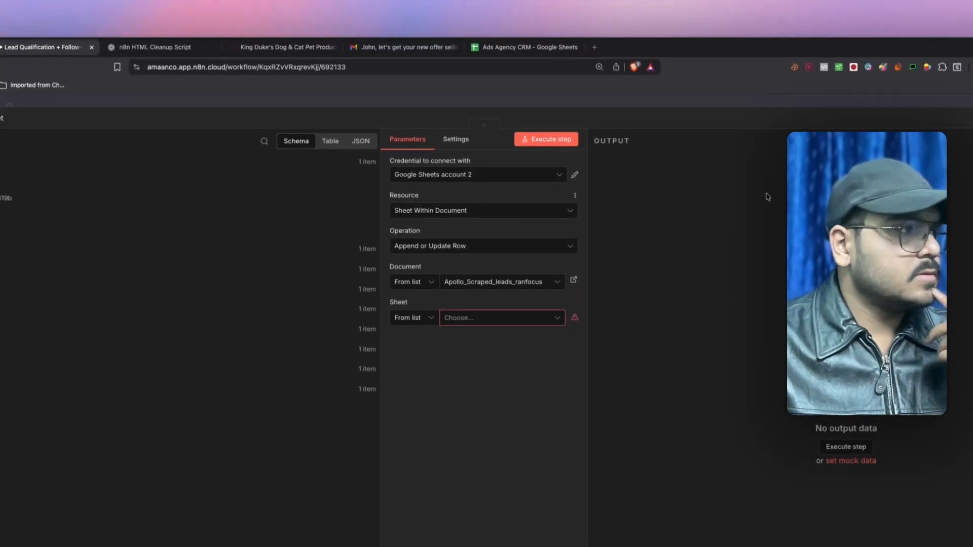
click(463, 288)
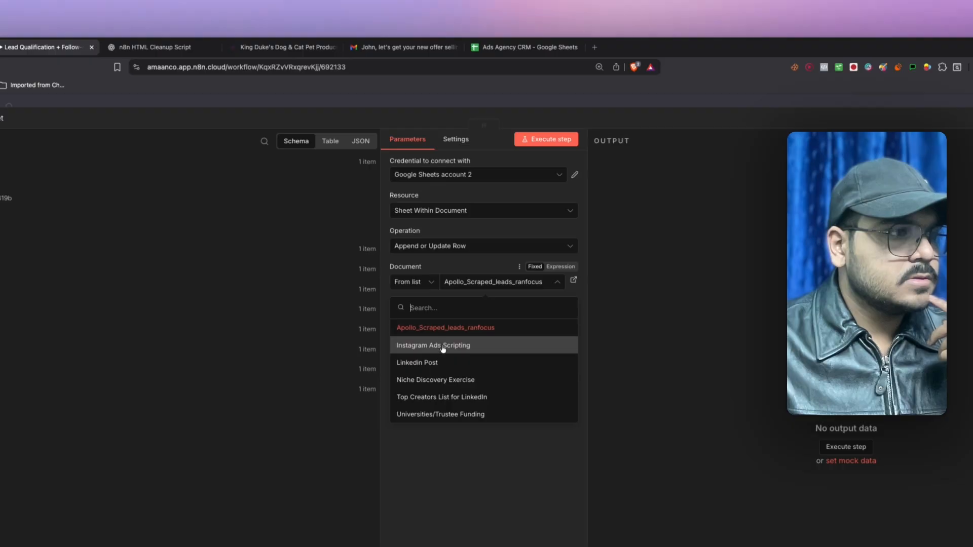
click(438, 445)
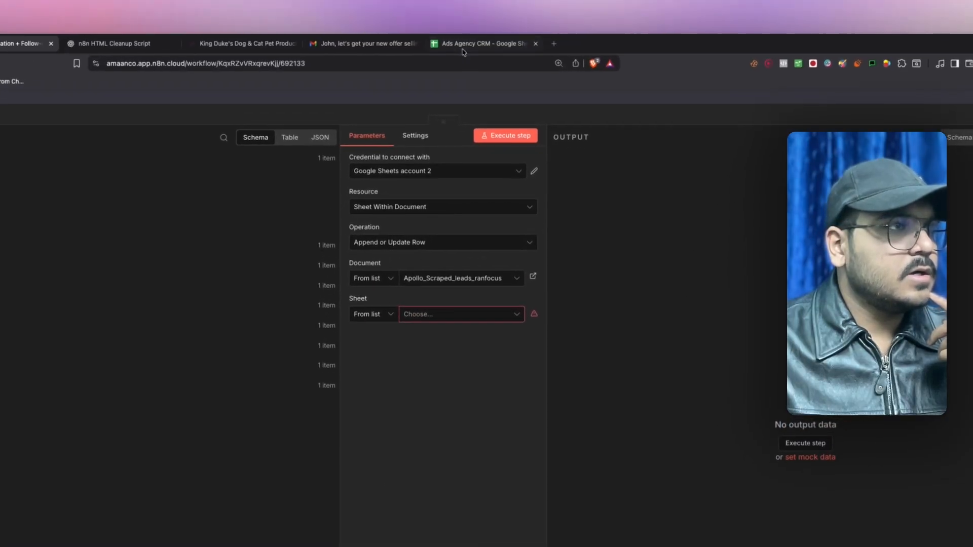
click(464, 51)
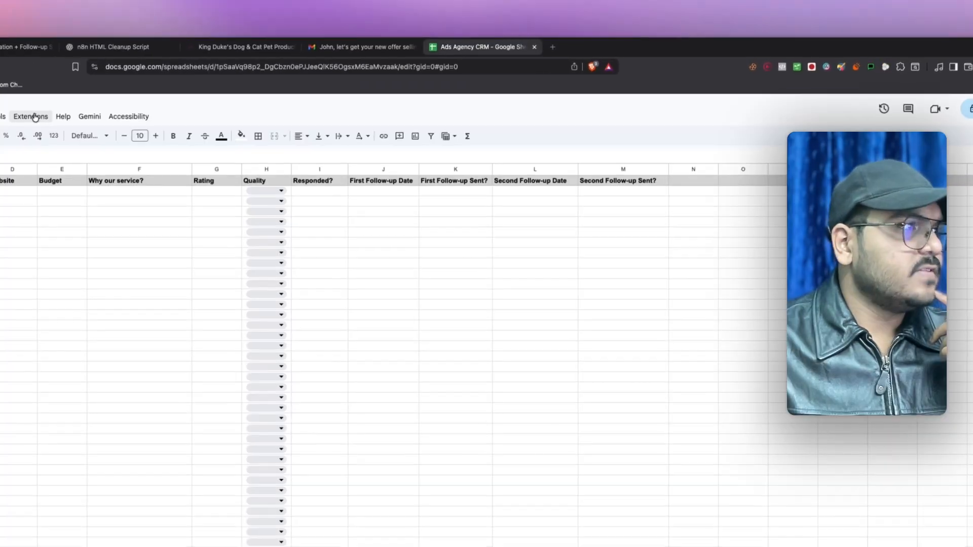
click(19, 45)
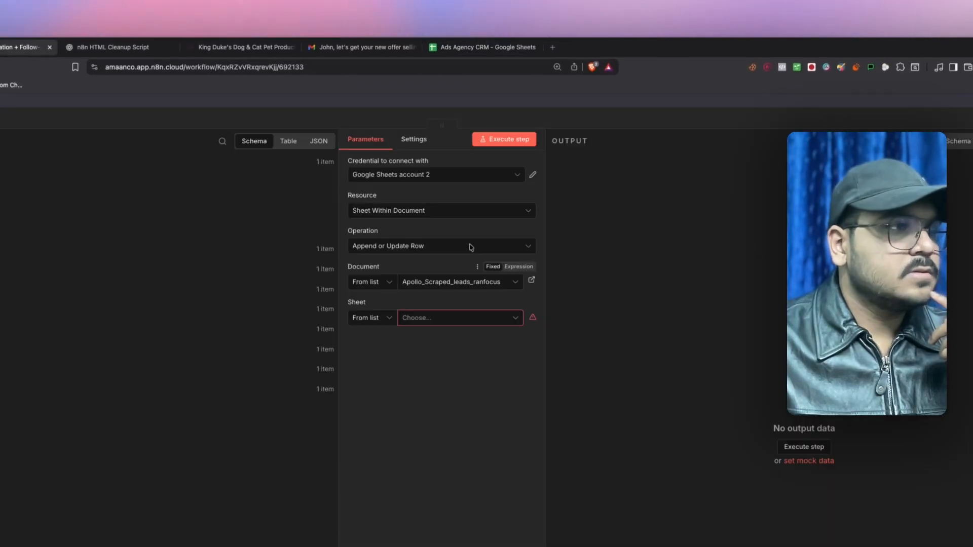
- Use Google Sheets account 1 and target Sheet1 of the Ads Agency CRM document
click(408, 176)
click(408, 198)
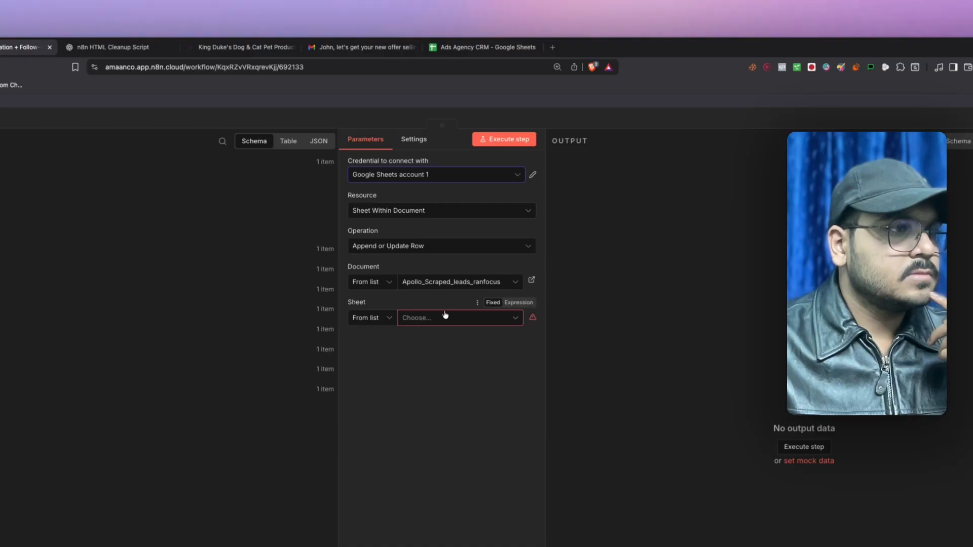
click(441, 284)
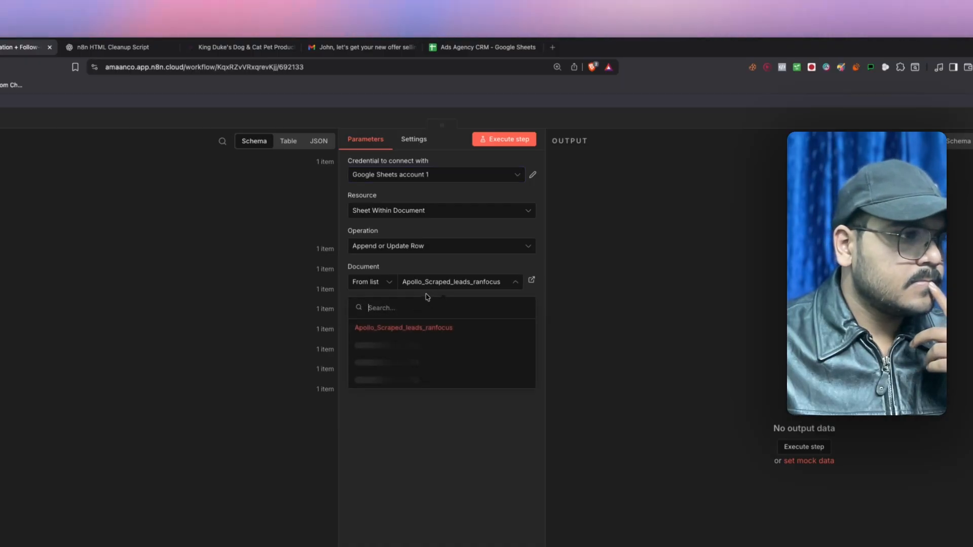
click(395, 348)
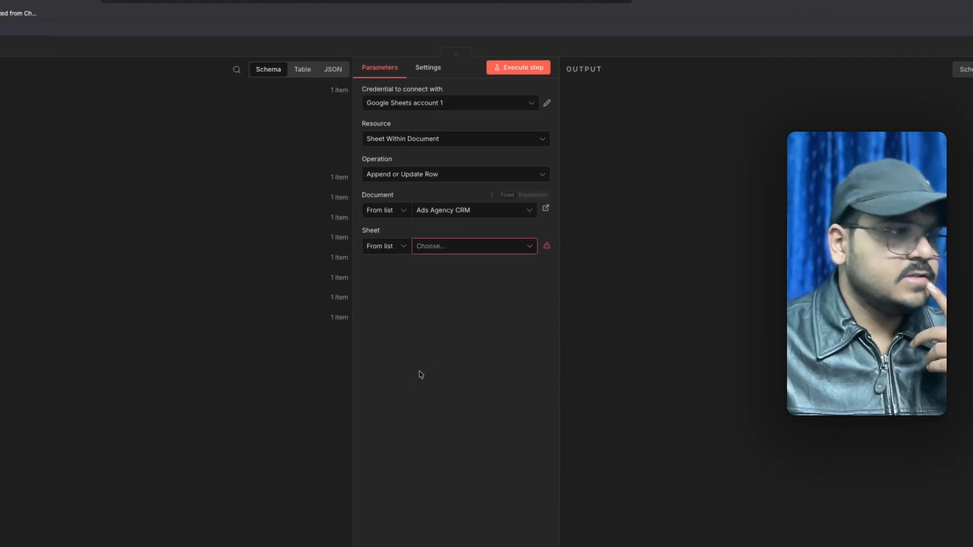
click(441, 318)
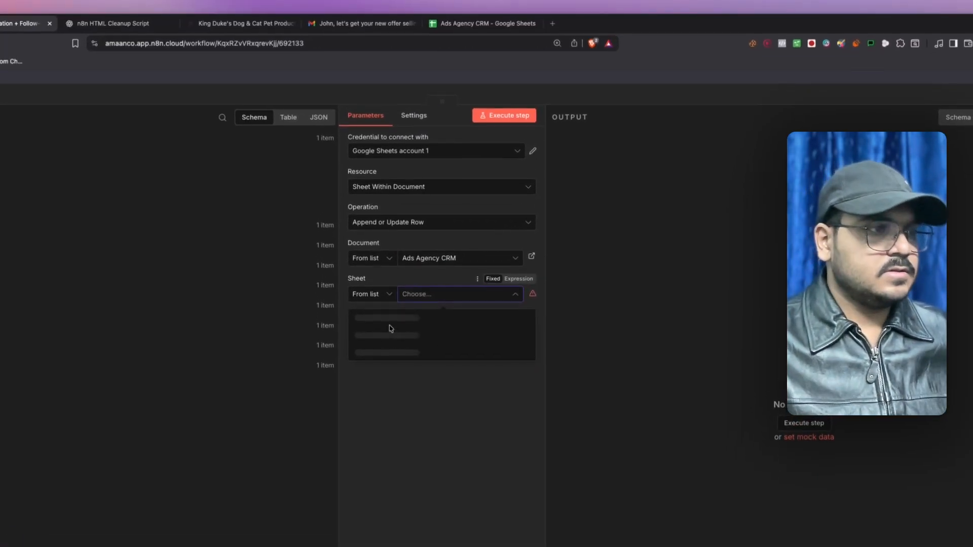
click(373, 319)
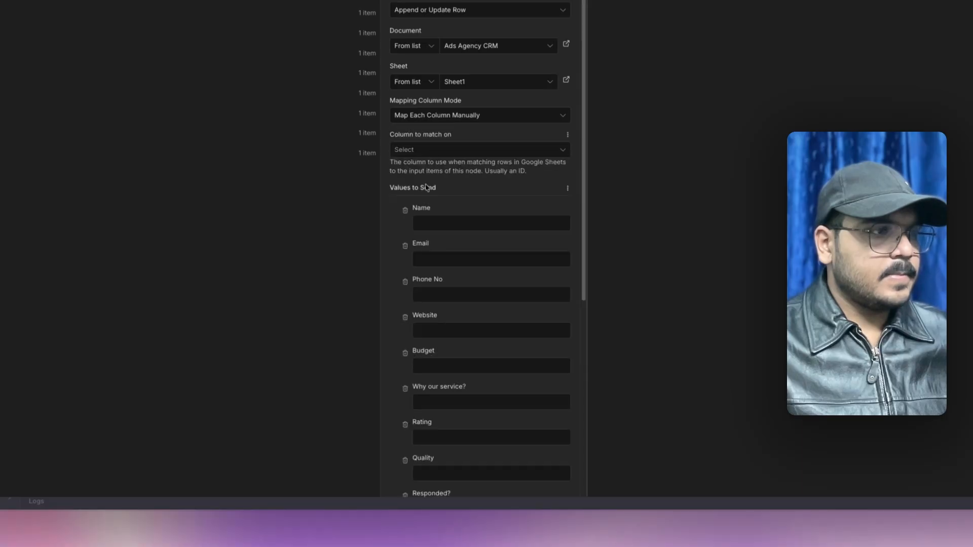
- Match rows on Email and map the form's Email and Full Name into Name
click(420, 149)
click(421, 196)
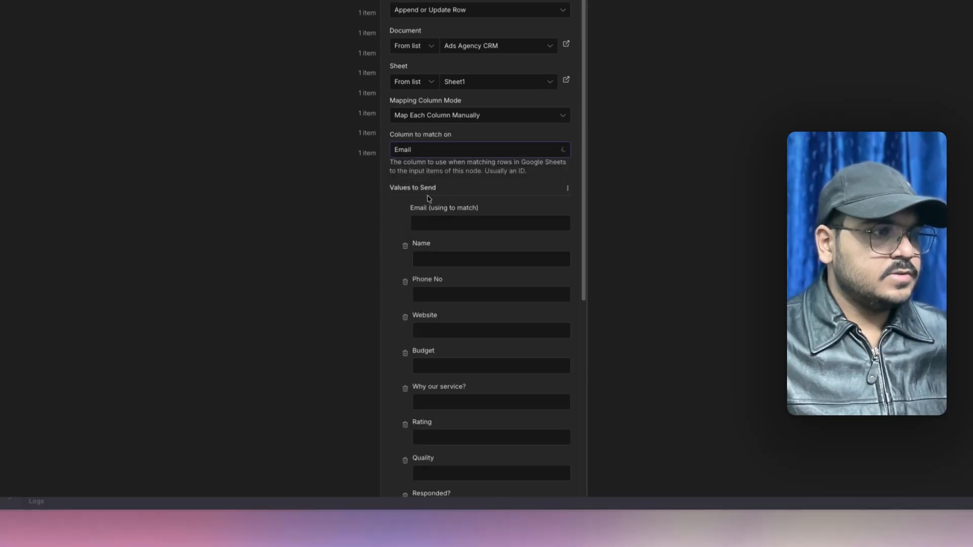
click(435, 224)
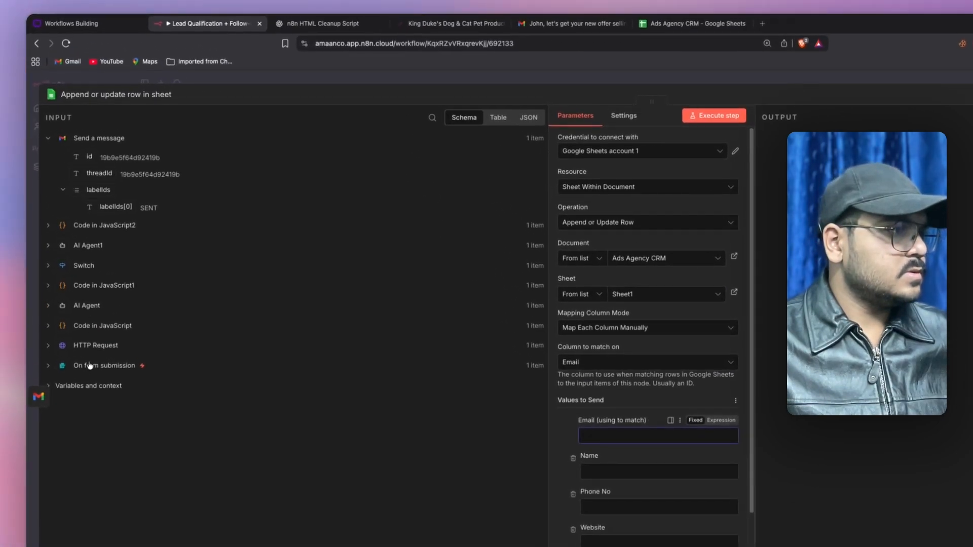
click(89, 365)
drag(96, 336, 588, 436)
scroll(595, 438, down, 3)
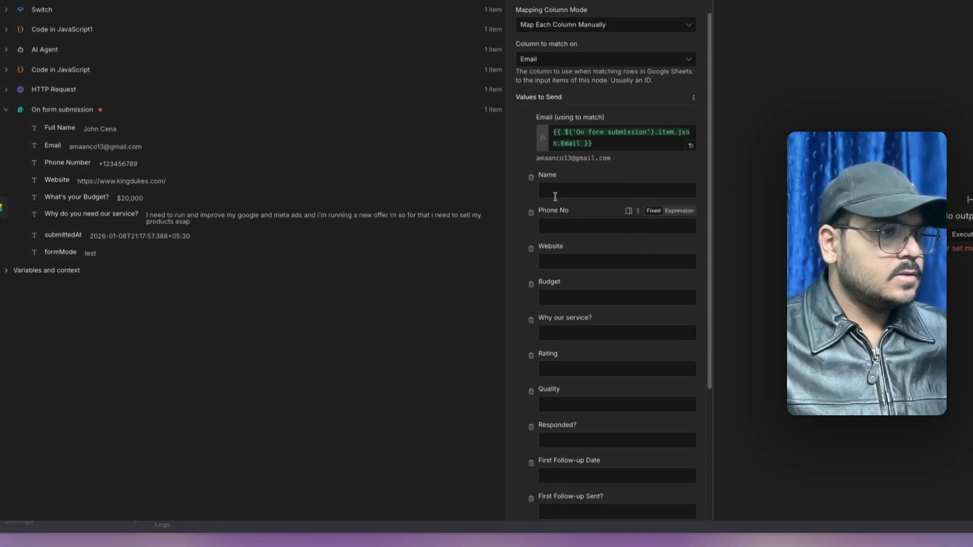
drag(65, 128, 550, 191)
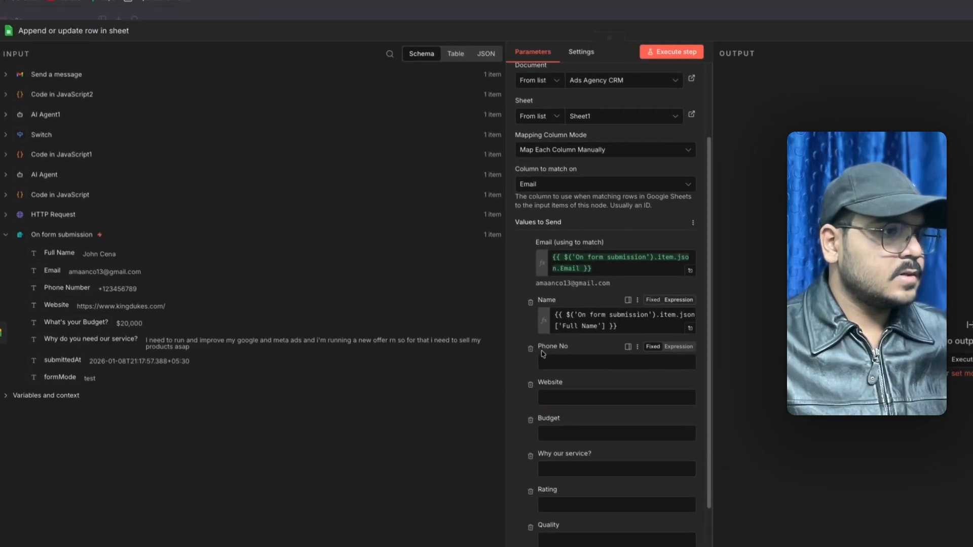
- Map the submitted Phone Number, Website, Budget and reason into Phone No, Website, Budget, Why our service?
click(545, 365)
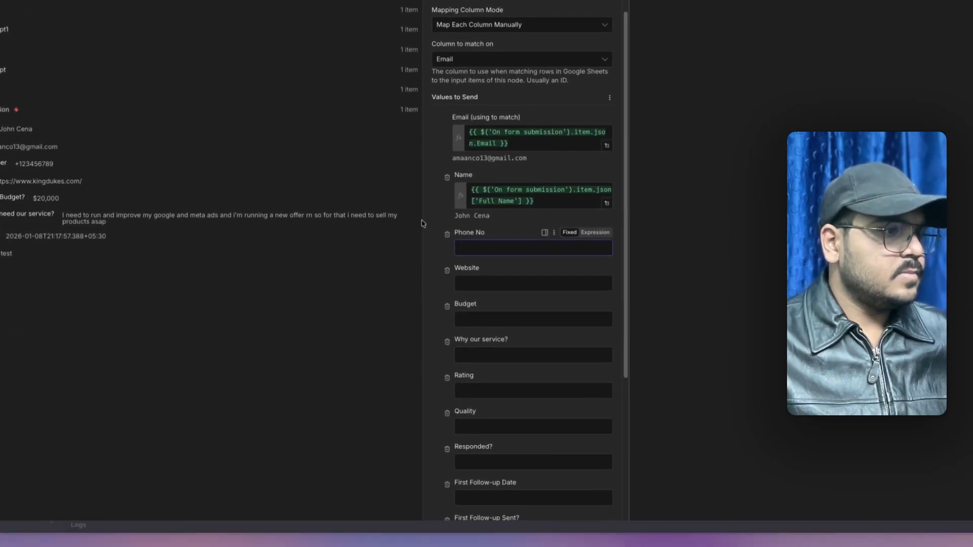
scroll(515, 348, down, 1)
scroll(432, 224, down, 1)
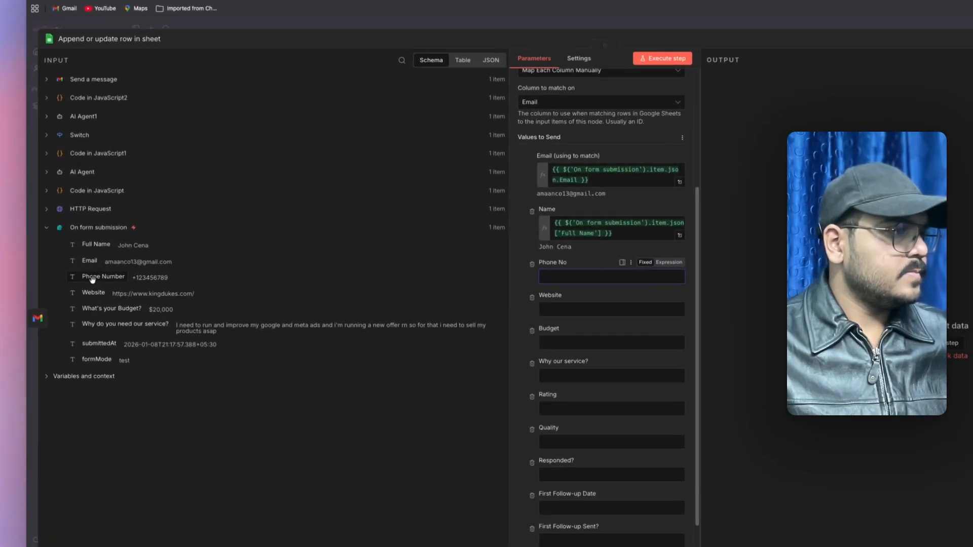
drag(81, 262, 411, 283)
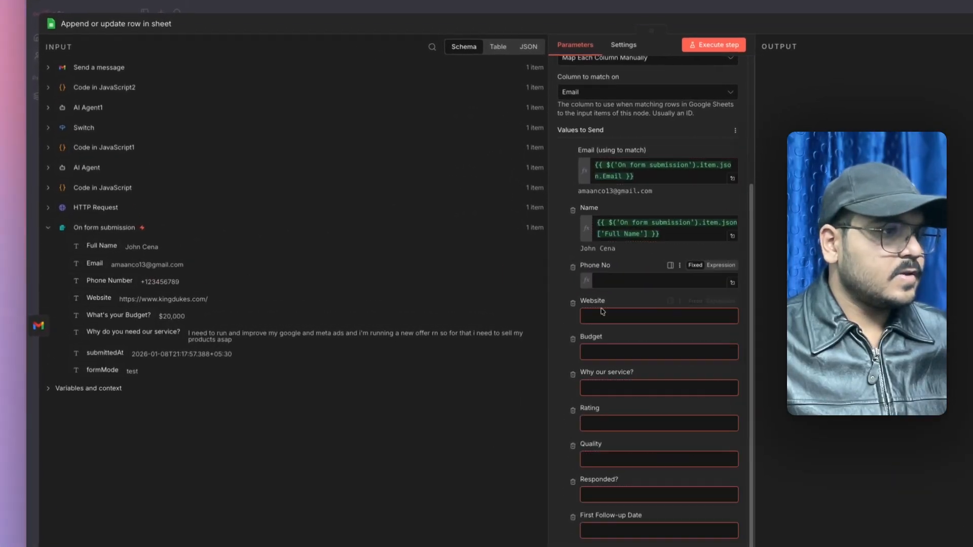
drag(602, 311, 599, 325)
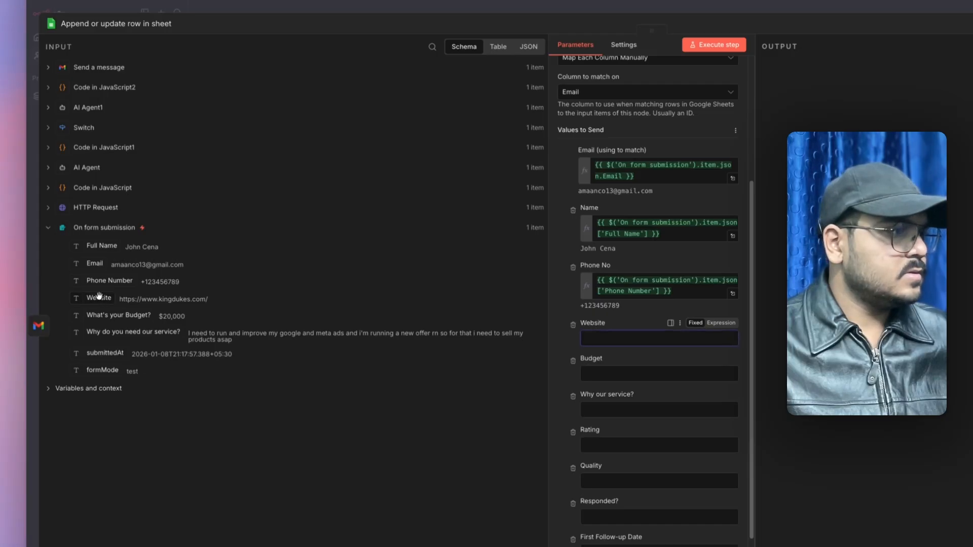
drag(604, 339, 605, 343)
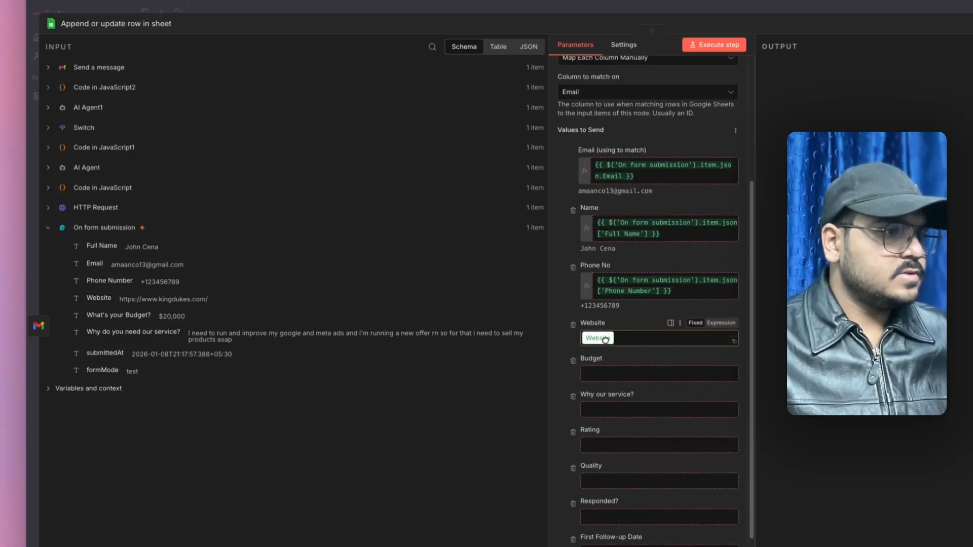
drag(605, 340, 605, 340)
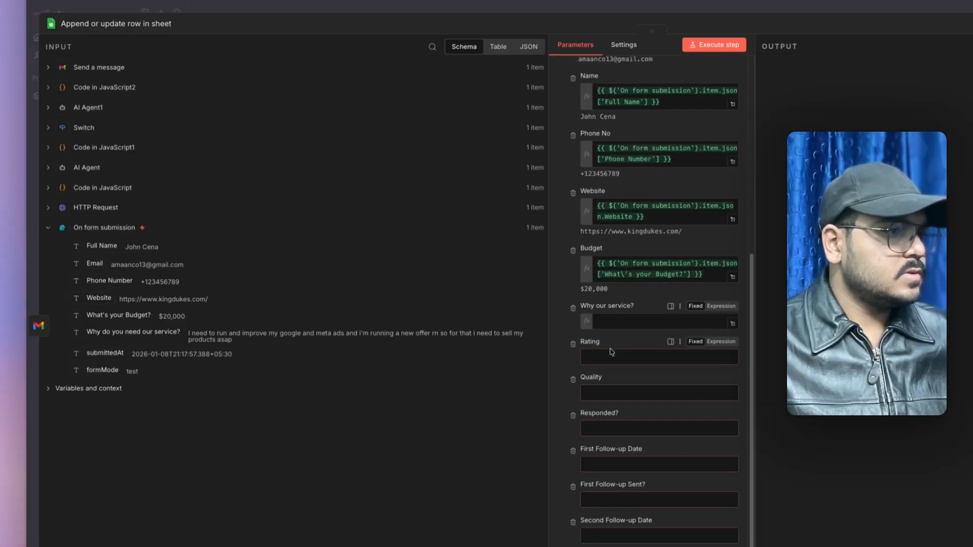
drag(612, 352, 600, 368)
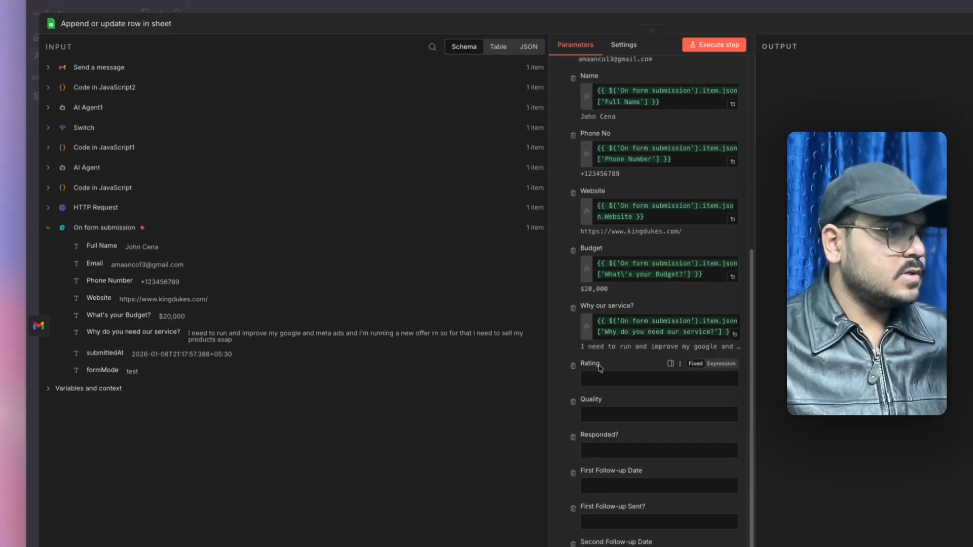
- Map the computed rating and quality from the second code step into Rating and Quality
click(91, 73)
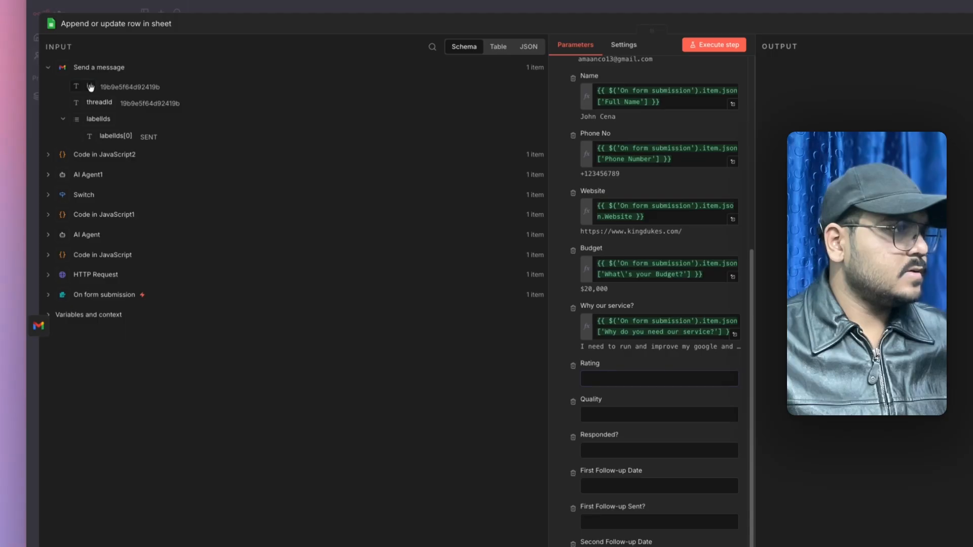
click(78, 157)
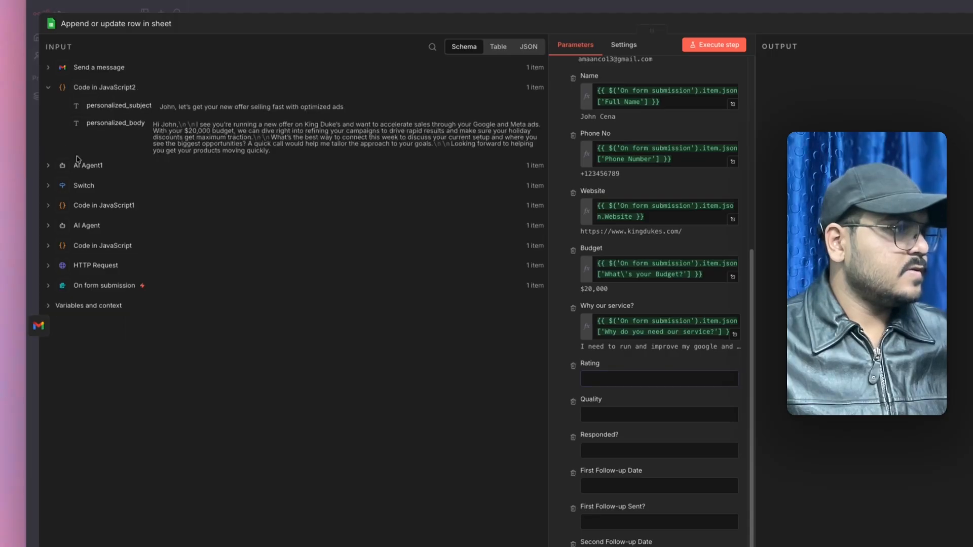
click(79, 206)
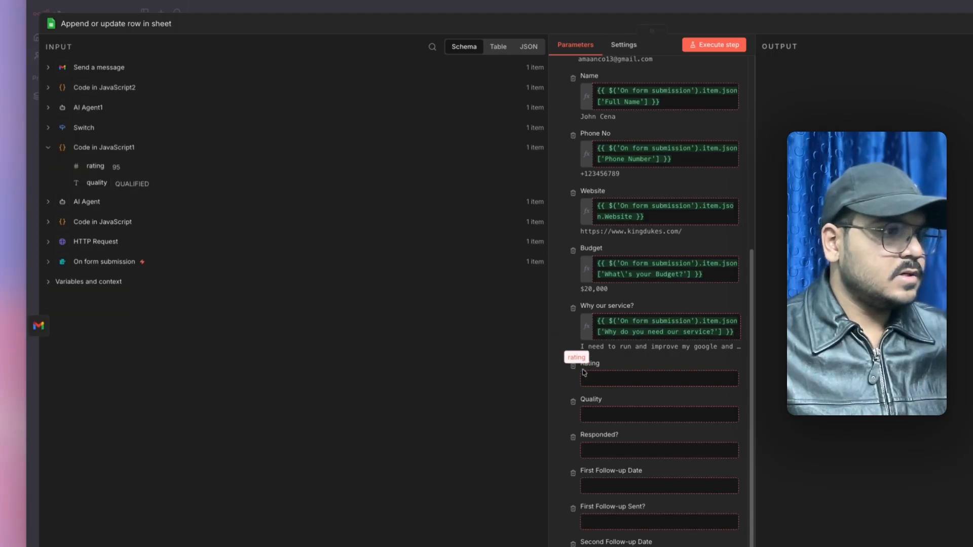
drag(589, 376, 590, 377)
scroll(578, 363, down, 2)
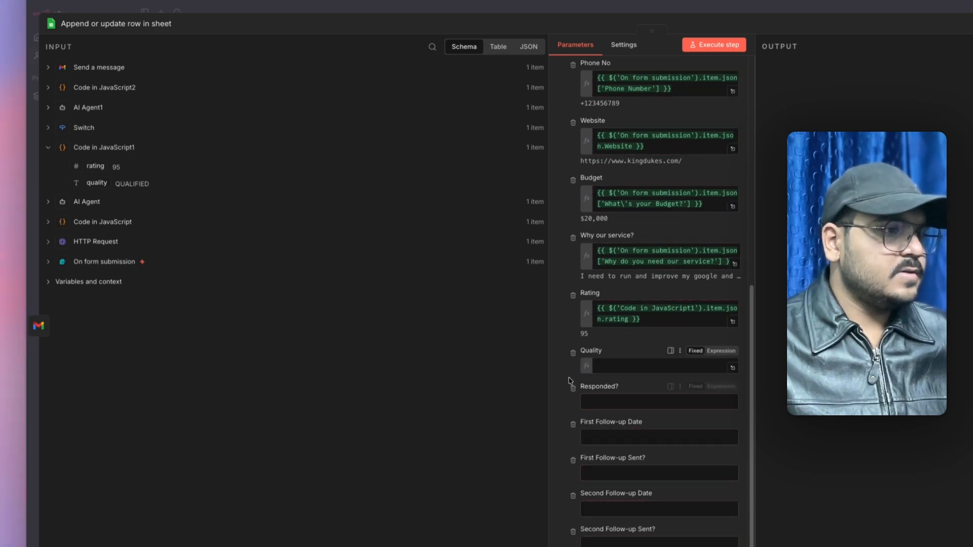
drag(568, 380, 614, 377)
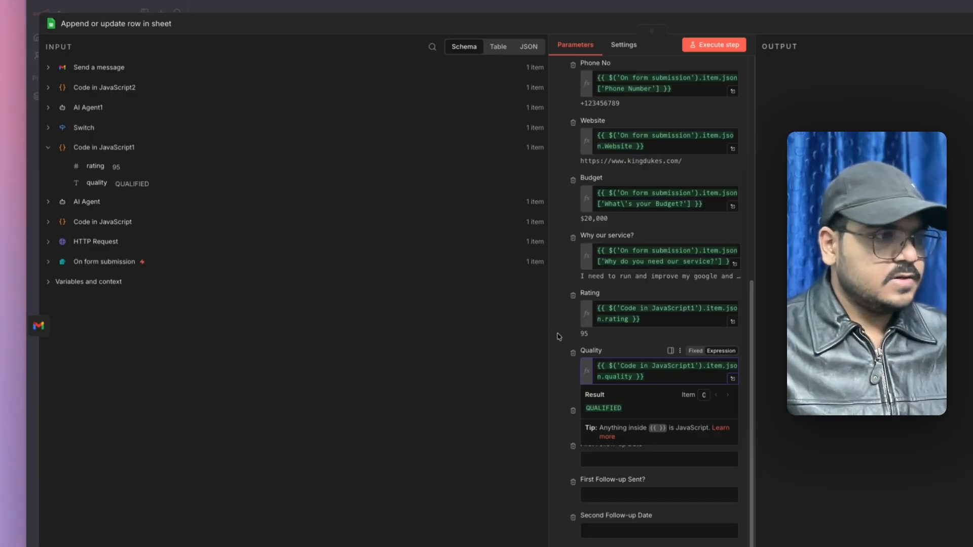
scroll(578, 362, down, 2)
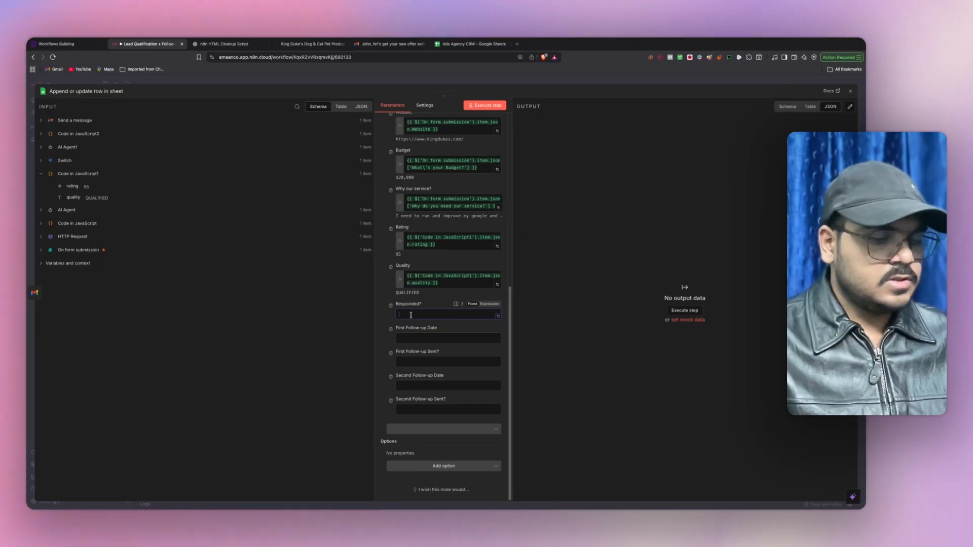
- Set Responded? to NO and start a $now yyyy-MM-dd expression for First Follow-up Date
text(NO)
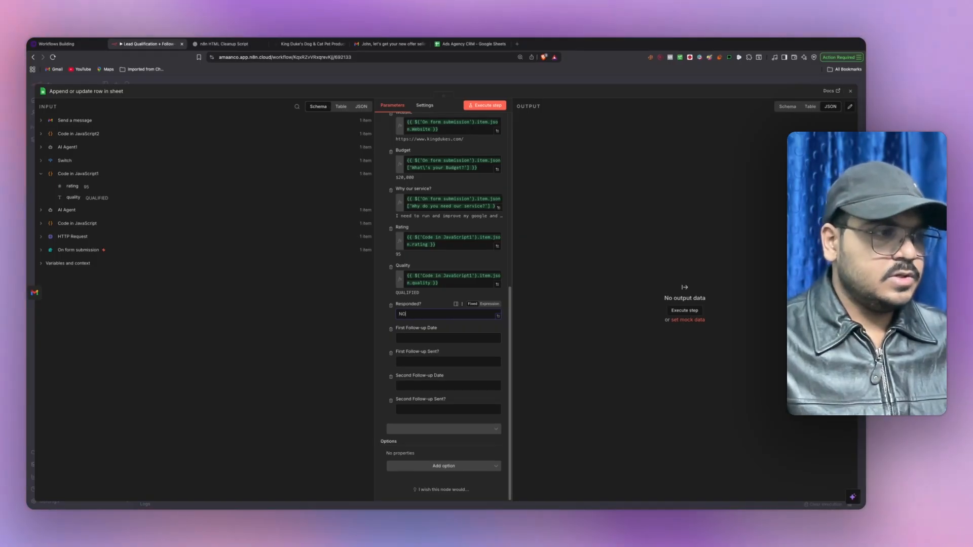
click(436, 338)
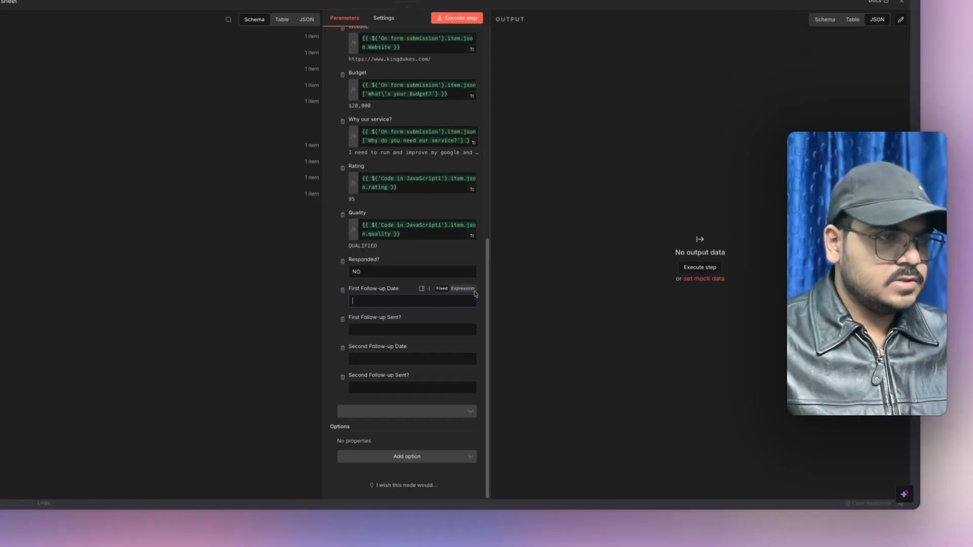
click(492, 329)
click(446, 337)
text({{)
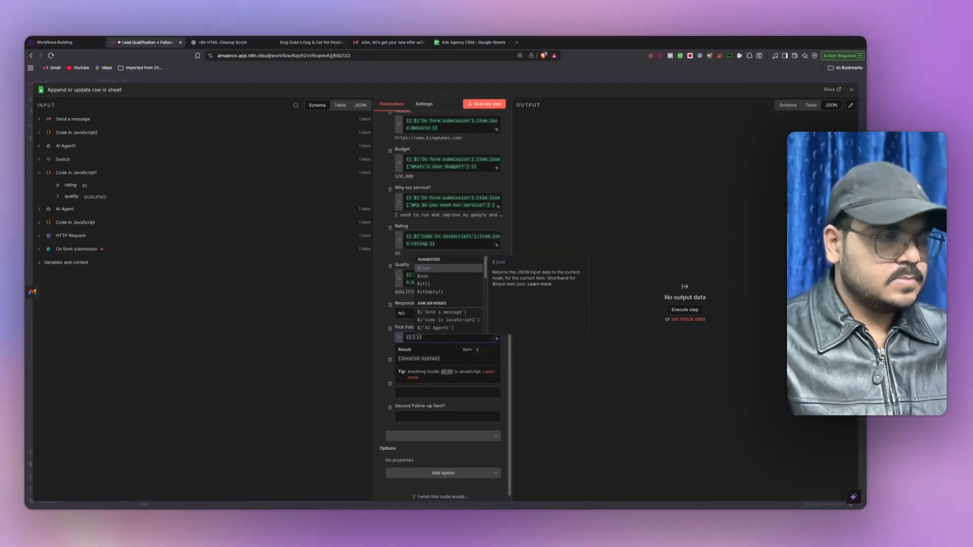
text($now )
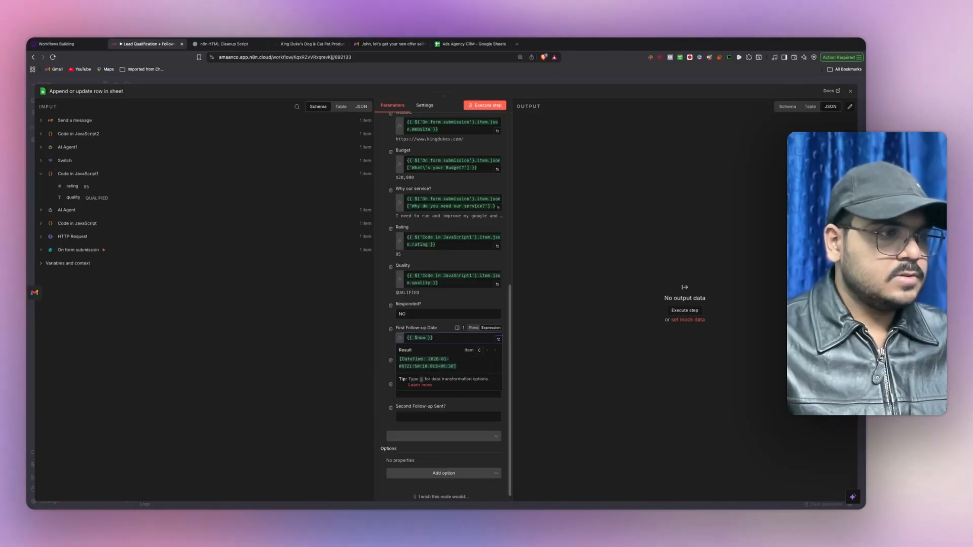
text(.)
key(Return)
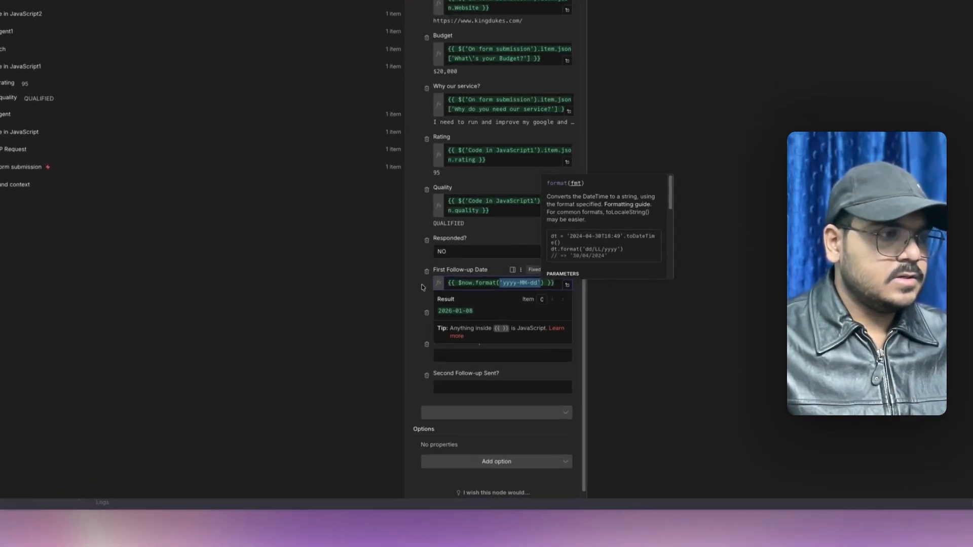
click(385, 341)
- Write the $now.plus({Day: 2}) yyyy-MM-dd expression, initially in the First Follow-up Sent? field
scroll(430, 352, down, 1)
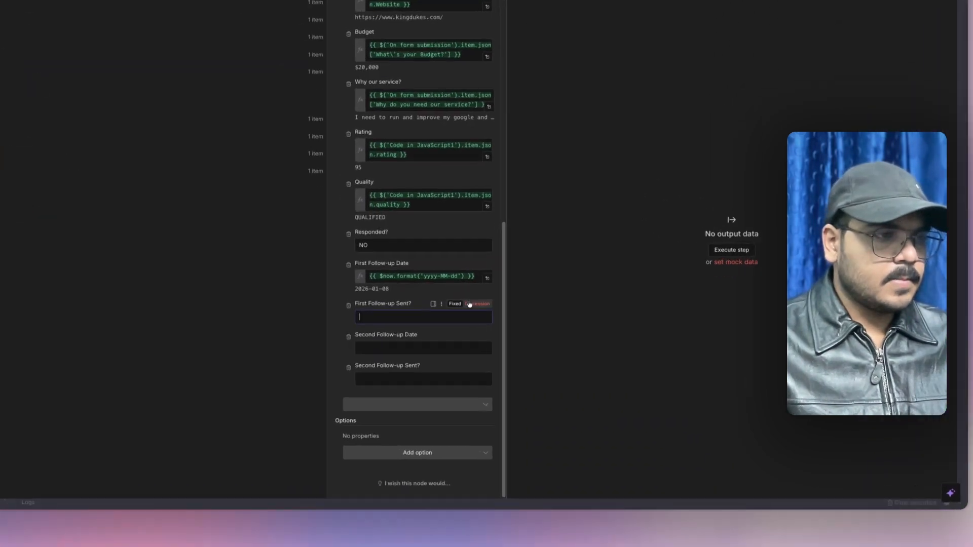
click(488, 352)
text({{$now)
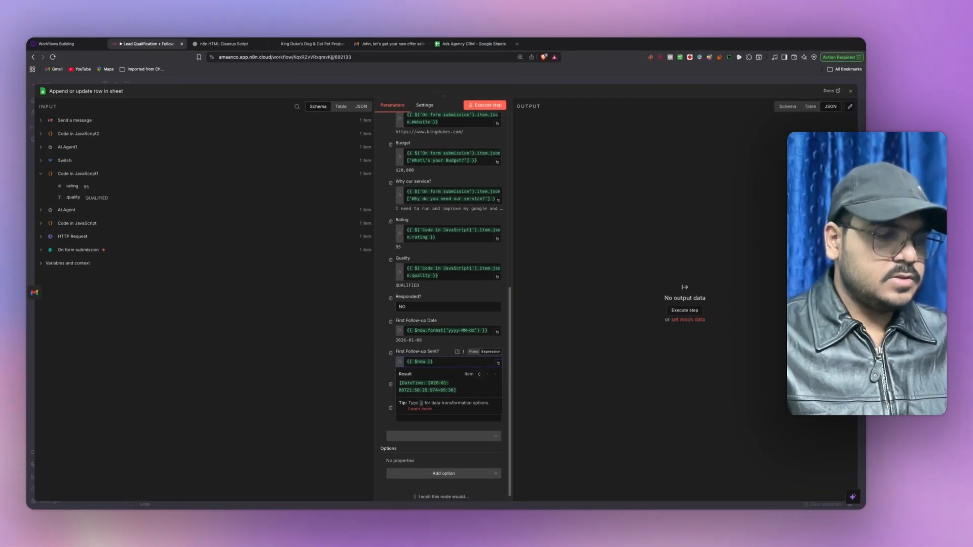
text(.plus()
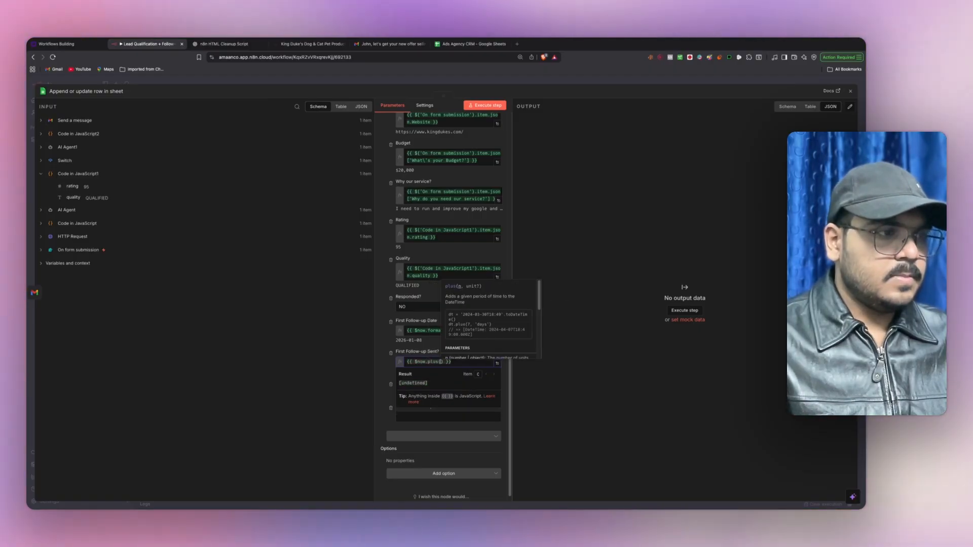
text(1)
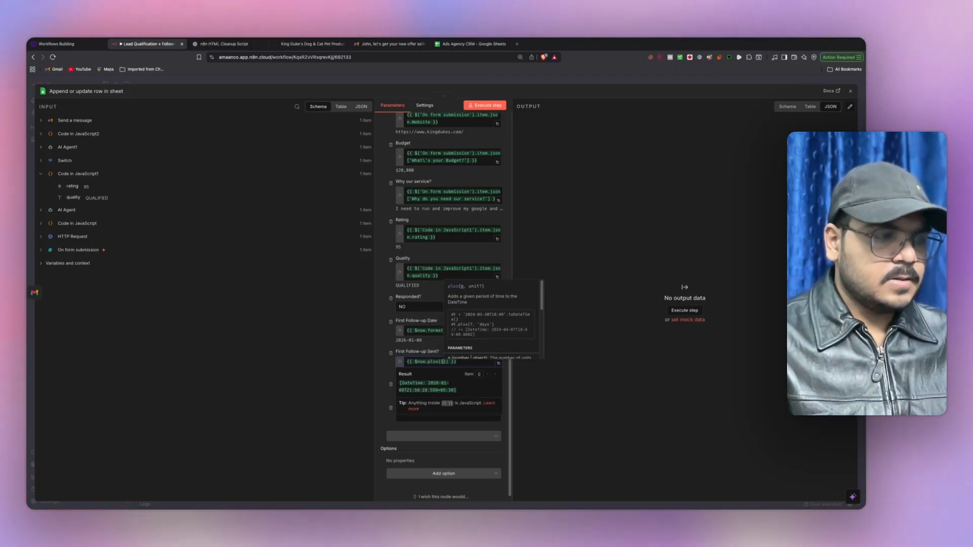
text(Da)
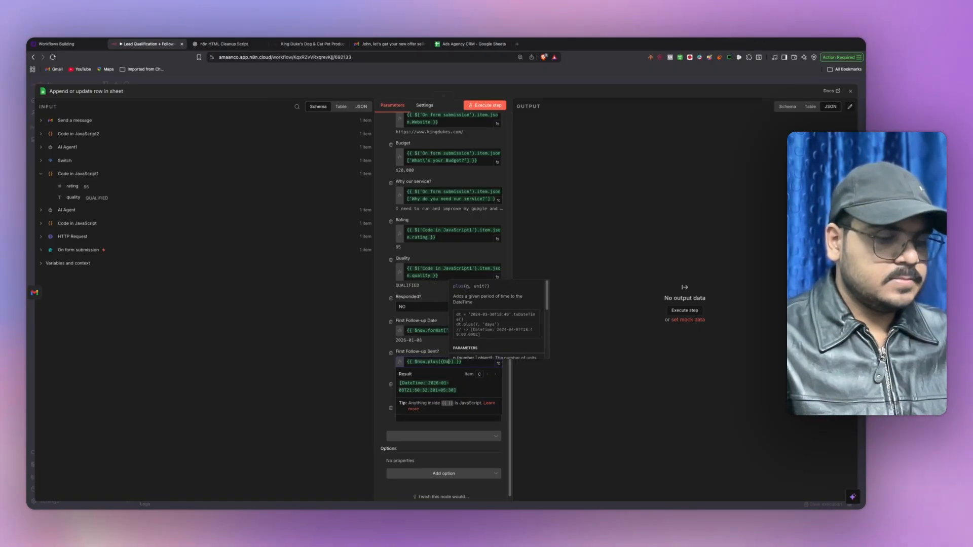
text(y: 2)
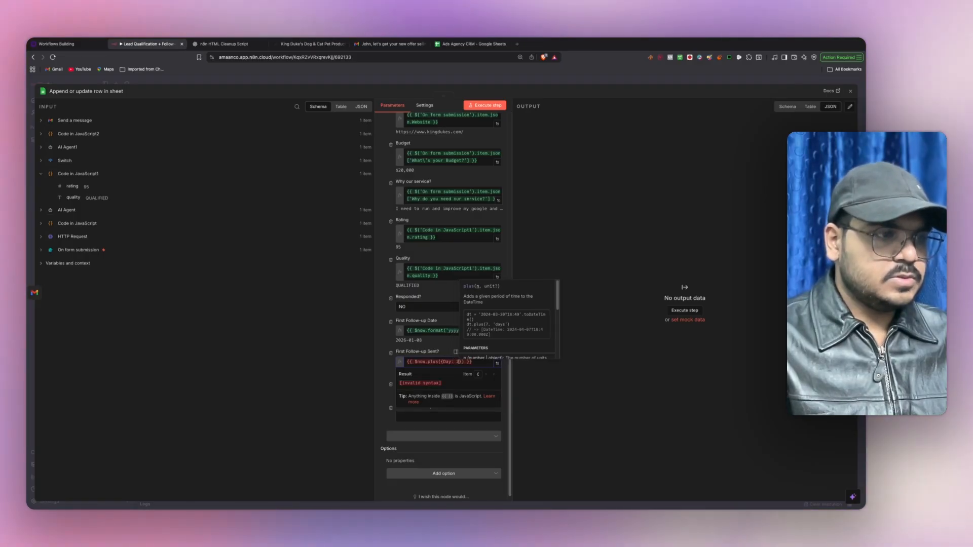
key(Right)
key(Right)
text(.)
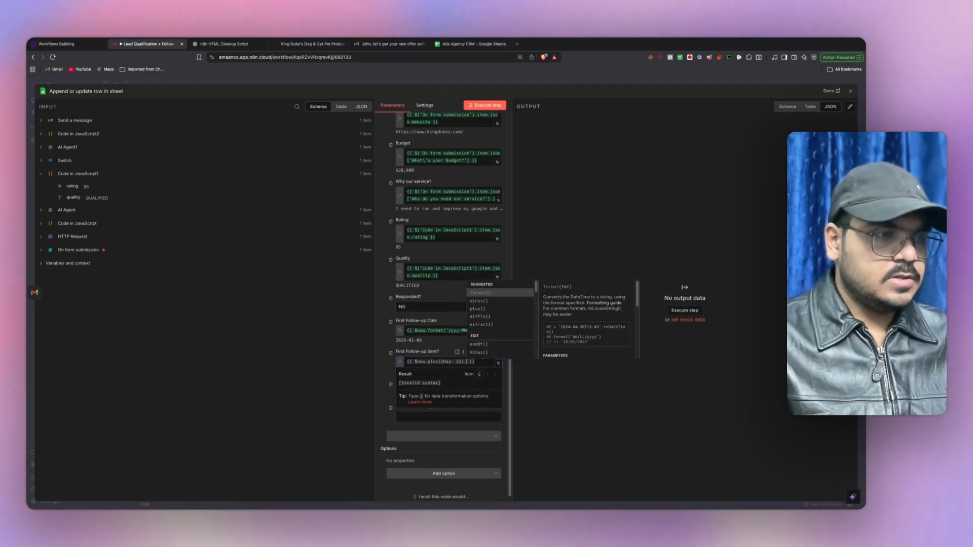
key(Return)
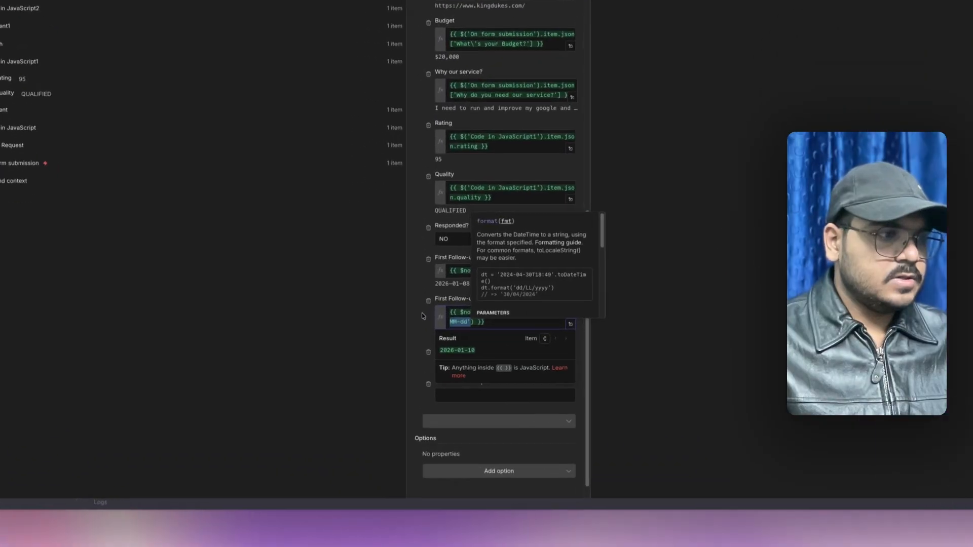
click(385, 377)
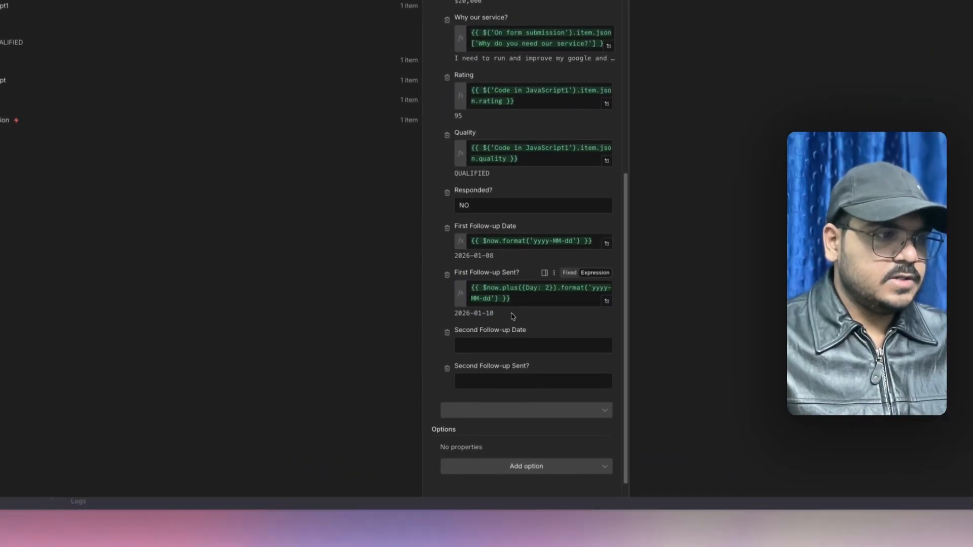
- Paste the date expression into Second Follow-up Date with the day count changed to 4
scroll(456, 319, down, 1)
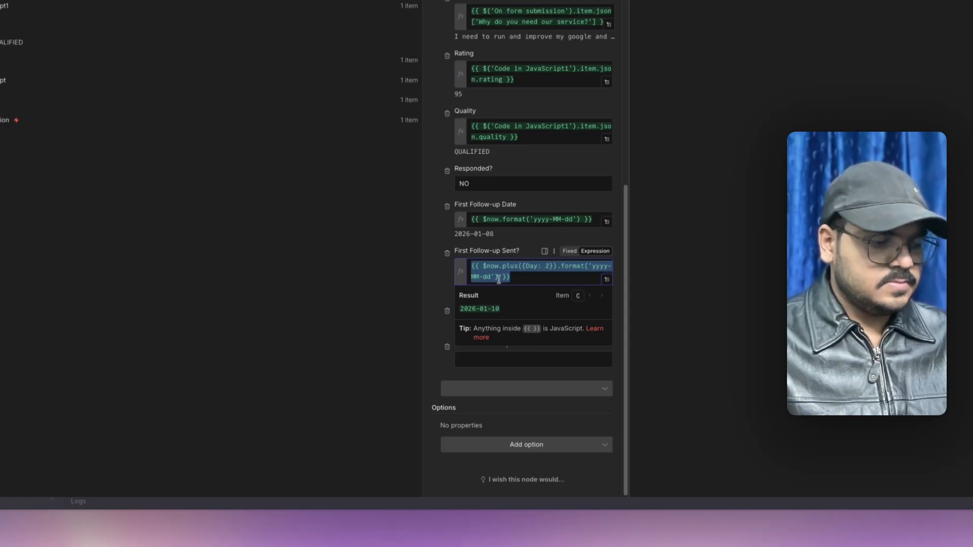
click(512, 323)
text({{ $now.plus({Day: 2}).format('yyyy-MM-dd') }})
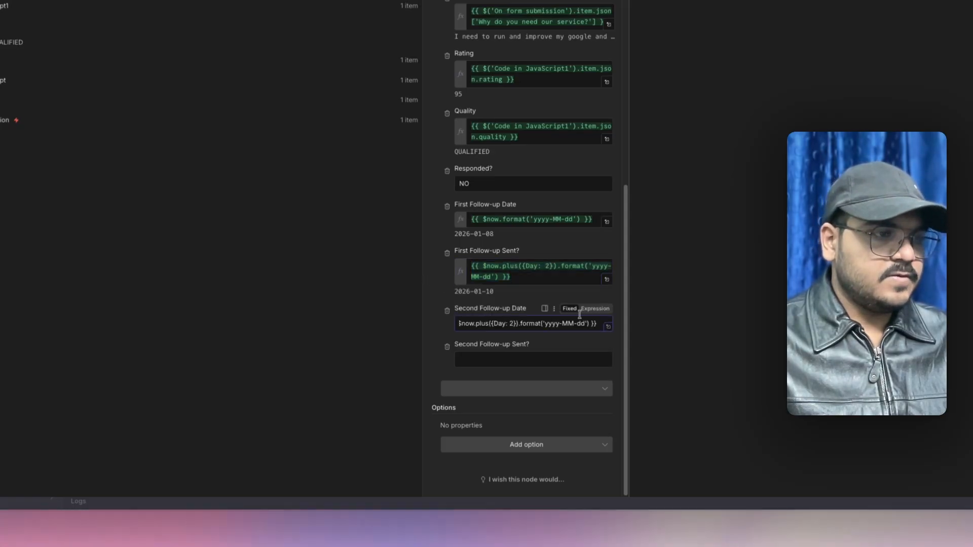
click(547, 323)
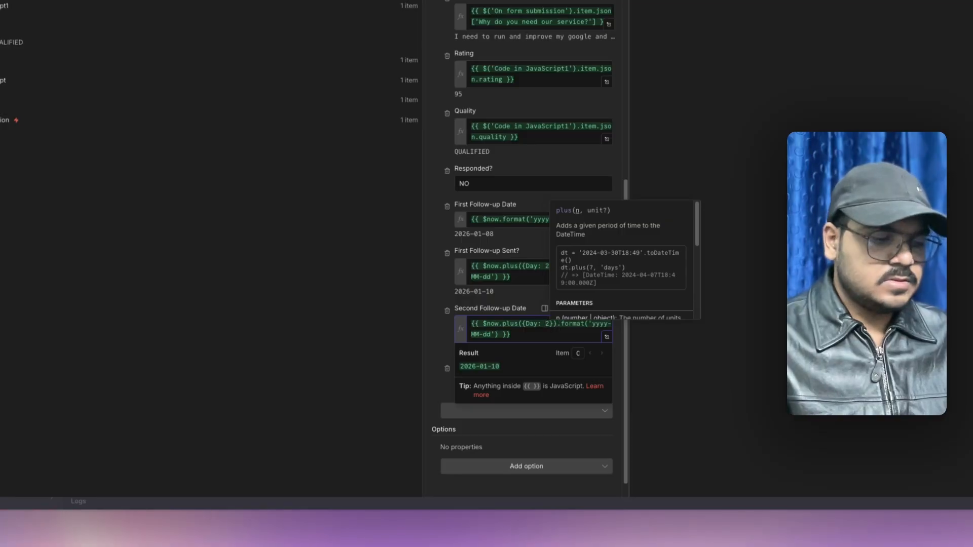
click(430, 297)
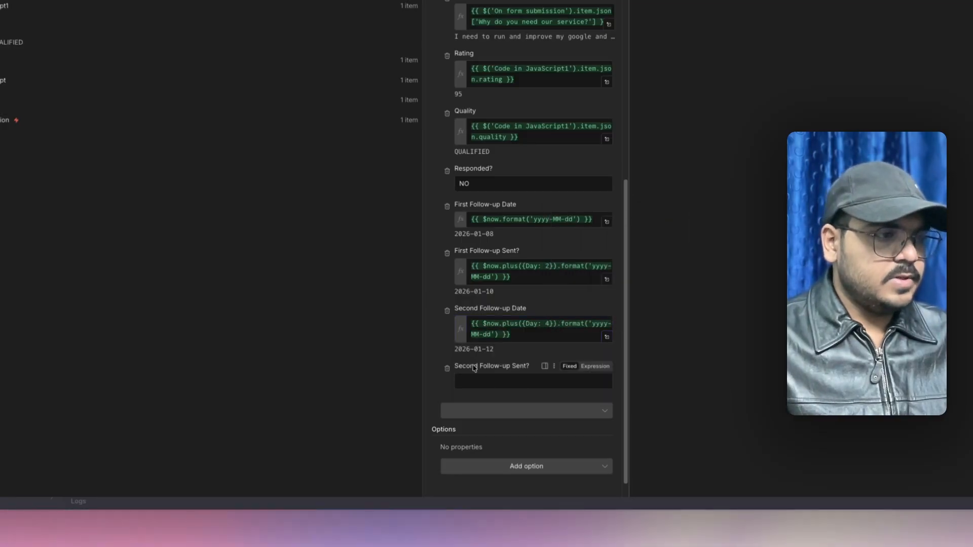
- Put the two-days-ahead expression in First Follow-up Date and set First Follow-up Sent? to NO
scroll(439, 354, down, 1)
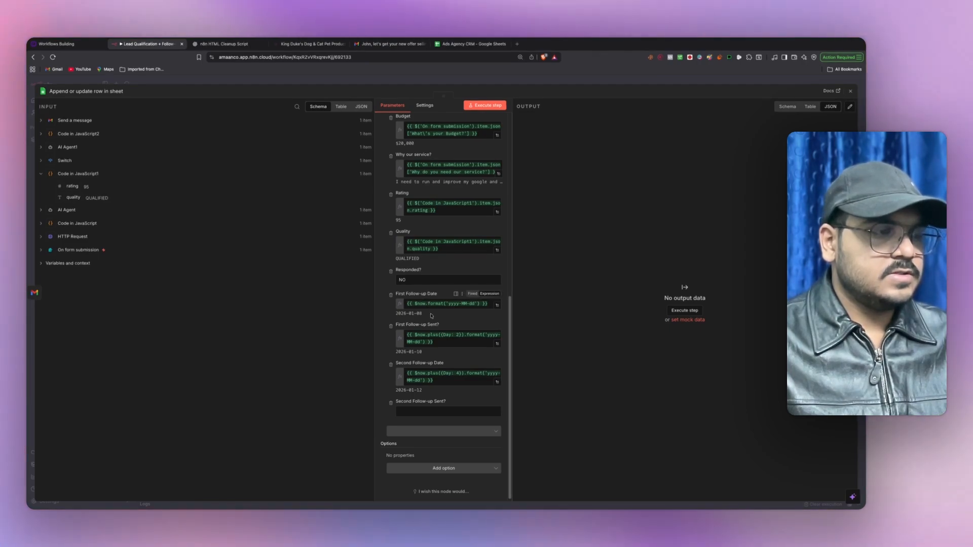
drag(436, 342, 406, 332)
key(ctrl+c)
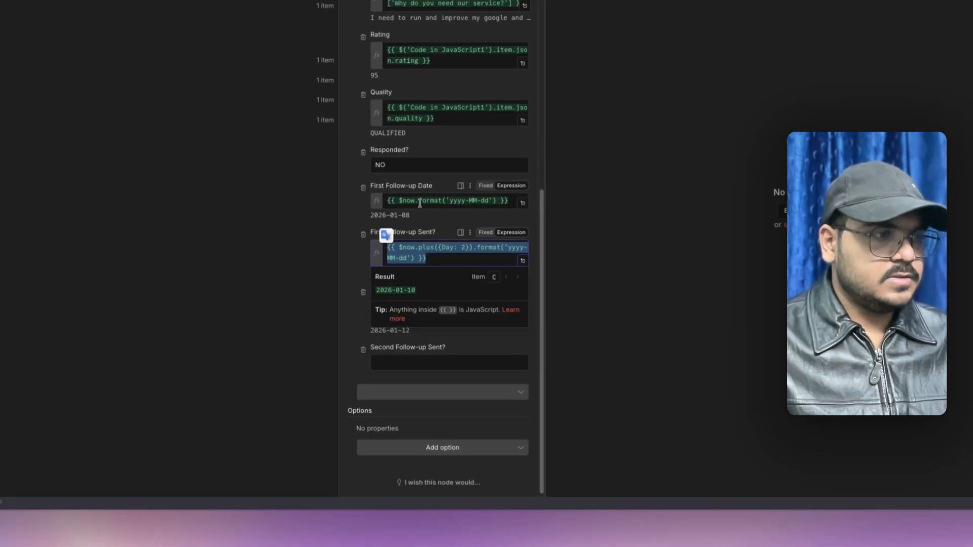
triple_click(420, 204)
key(ctrl+v)
click(350, 215)
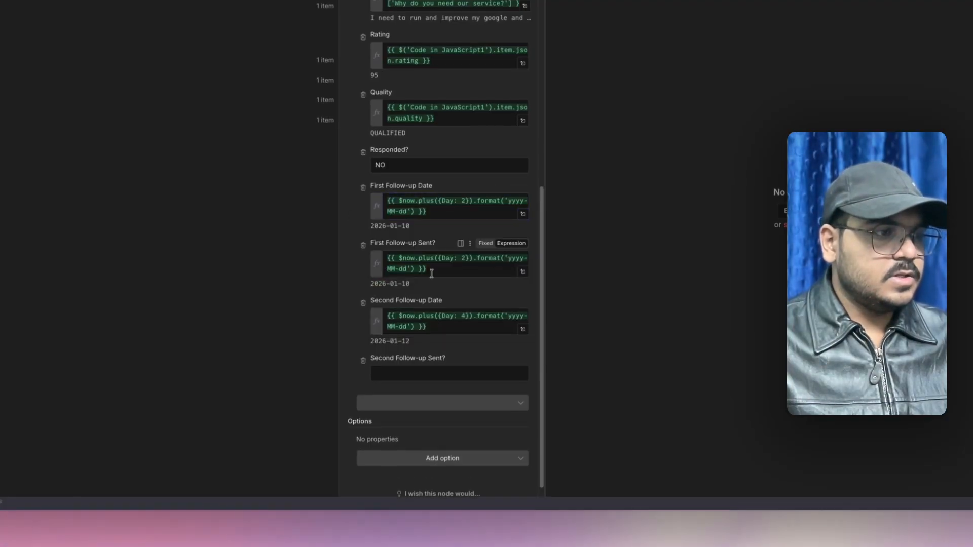
key(BackSpace)
text(NO)
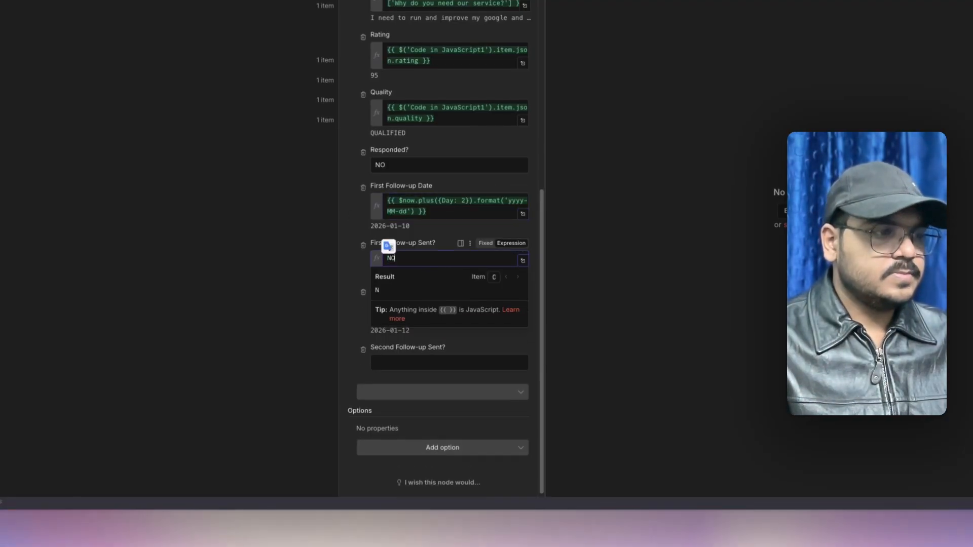
scroll(362, 240, down, 1)
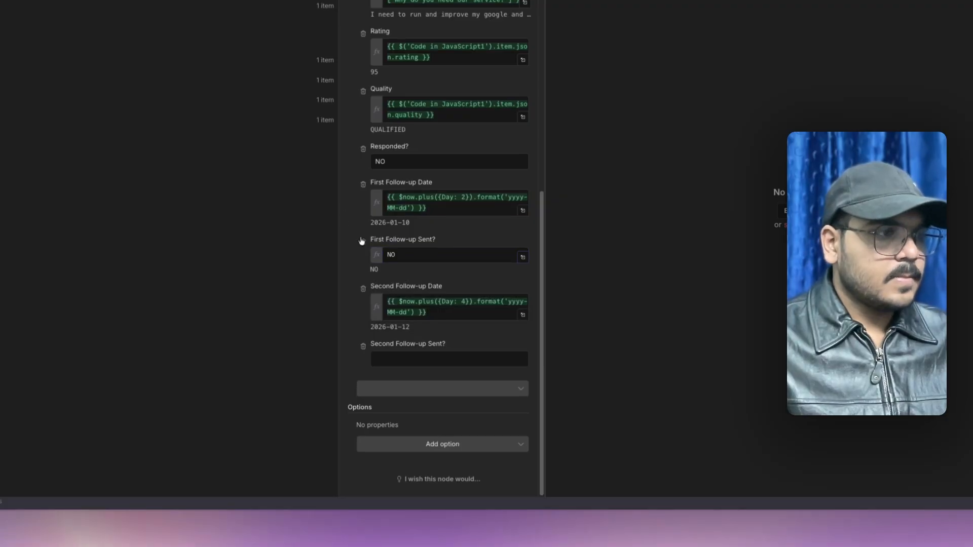
click(397, 357)
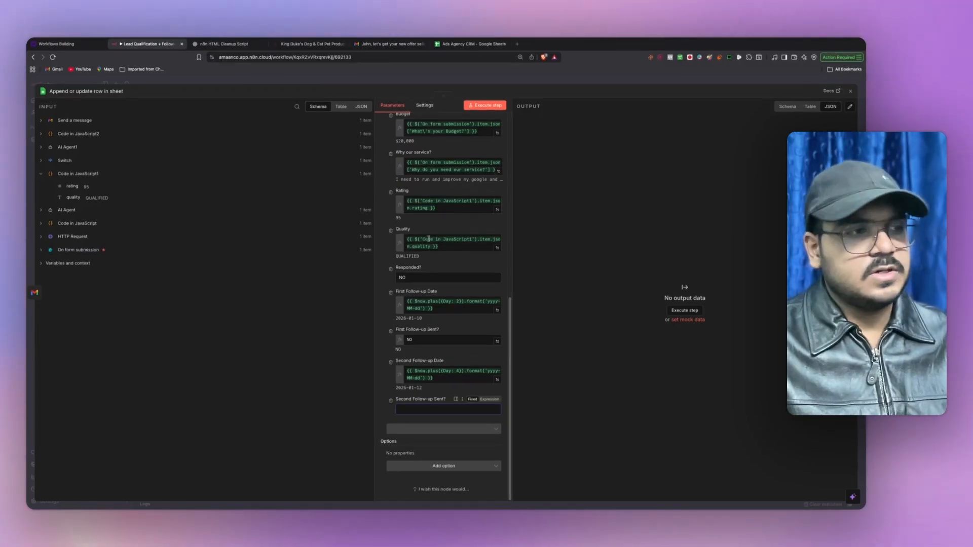
click(467, 47)
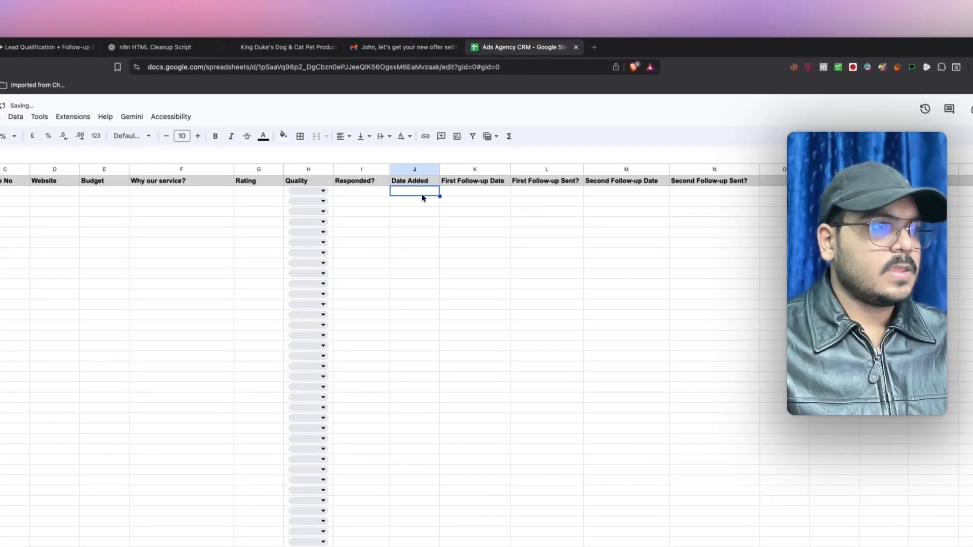
- Reopen the Append or update row node and refresh its columns to pull in Date Added
click(51, 47)
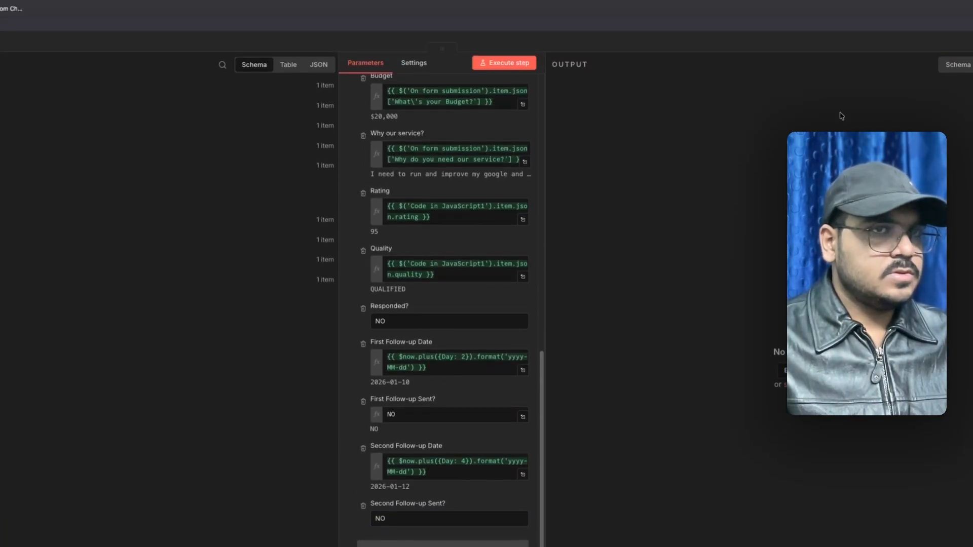
click(969, 91)
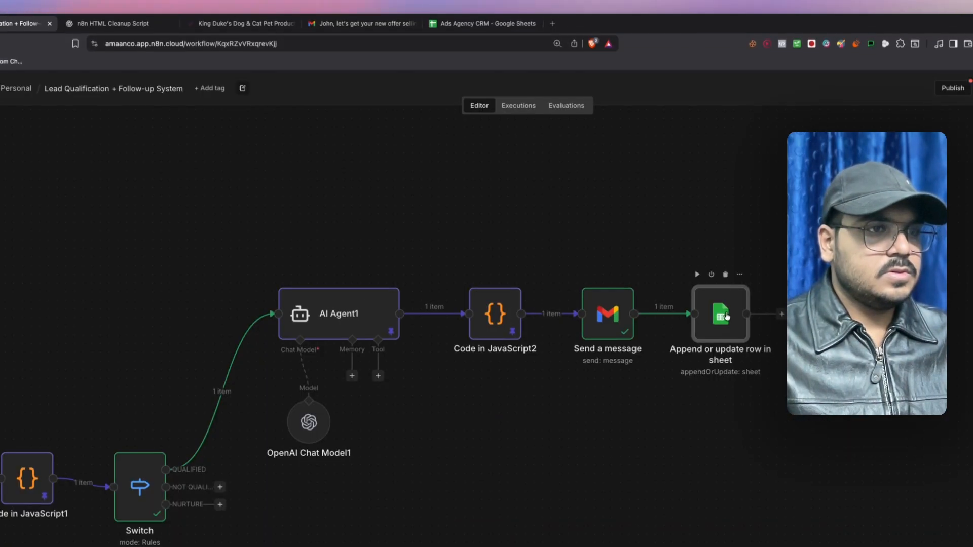
double_click(712, 315)
scroll(443, 363, down, 2)
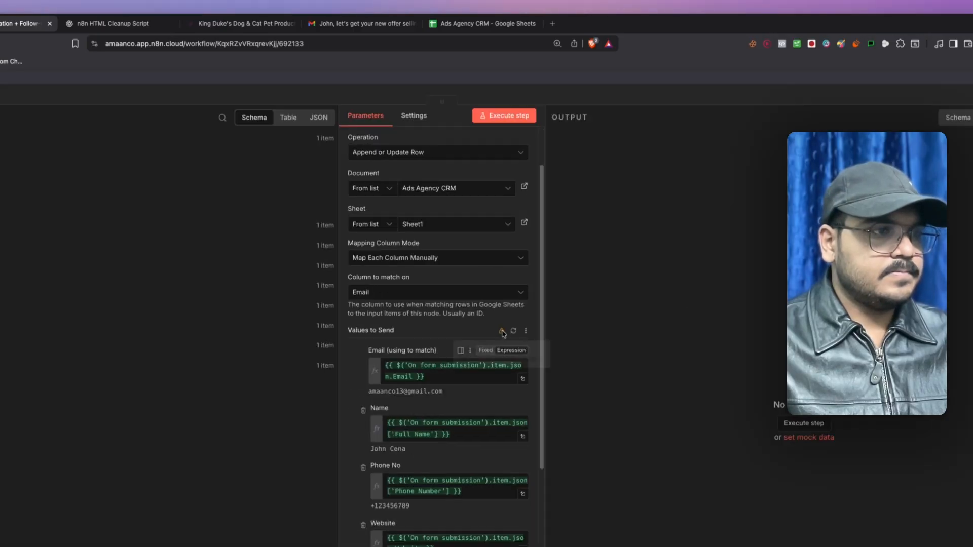
scroll(509, 333, down, 3)
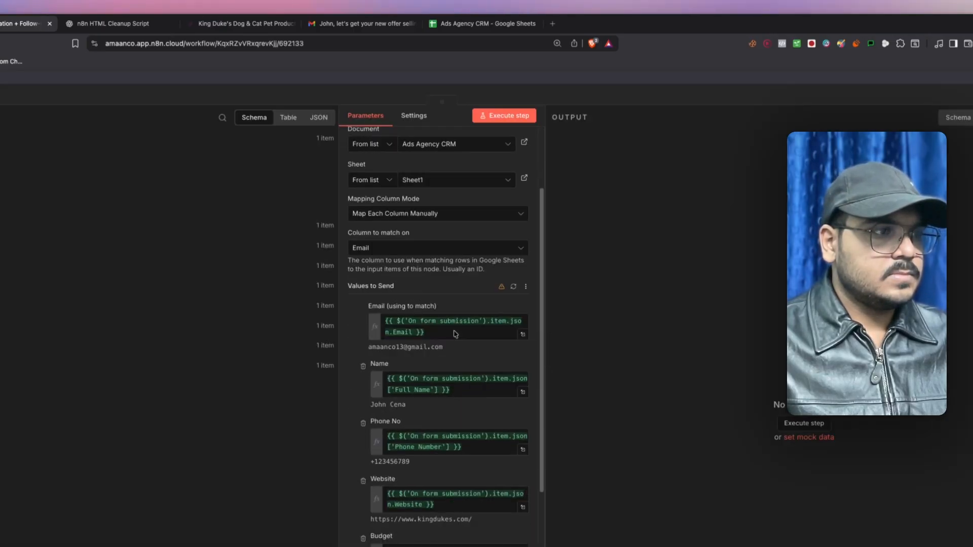
click(514, 236)
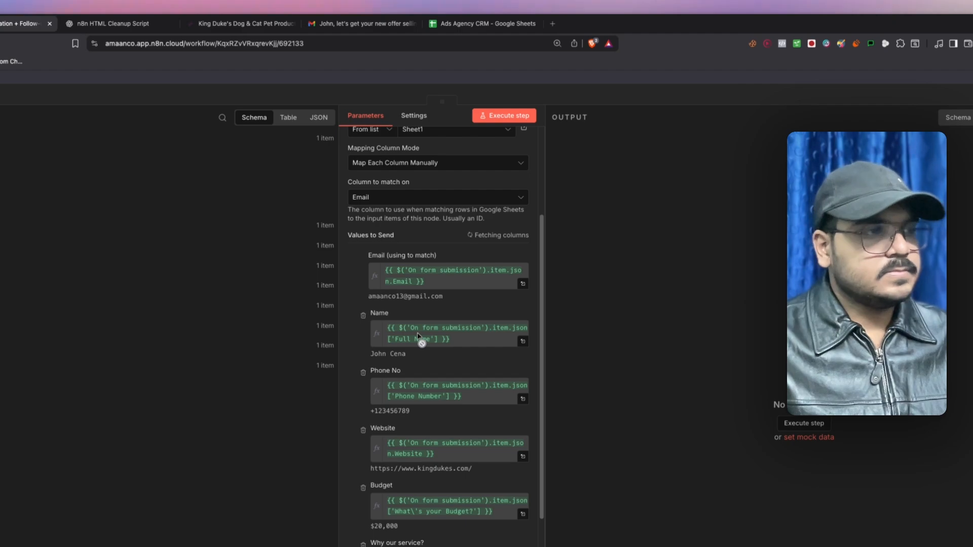
scroll(359, 326, down, 10)
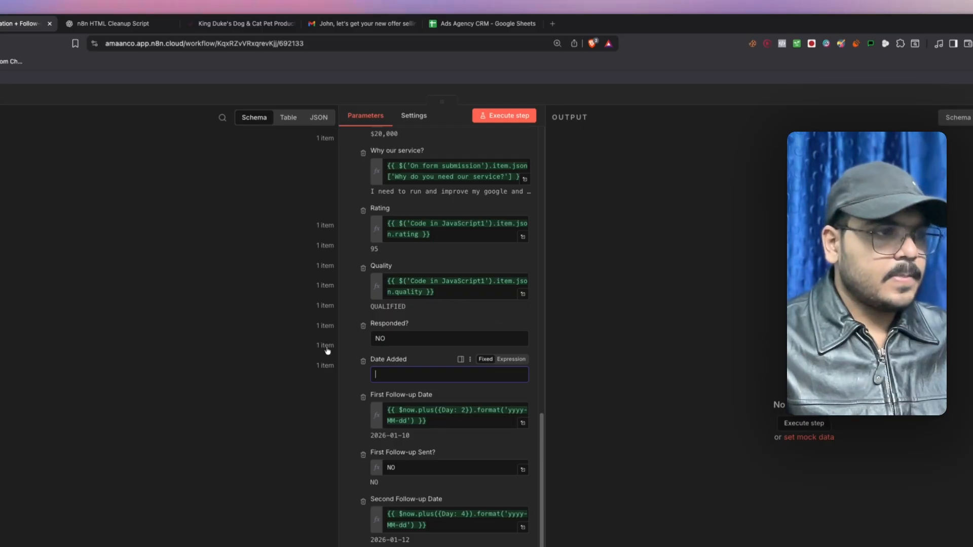
- Set Date Added to {{ $now.format('yyyy-MM-dd') }} and Second Follow-up Sent? to NO
click(470, 372)
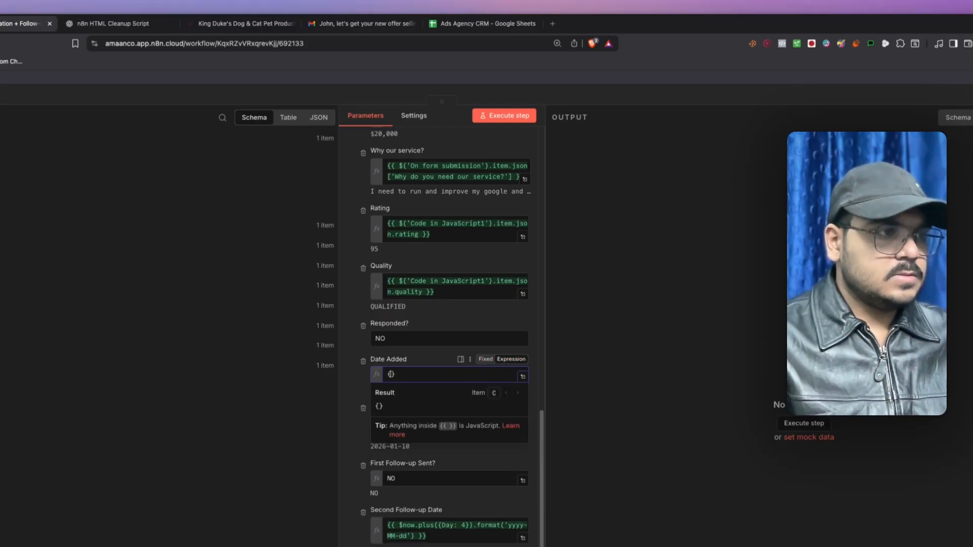
text($now.)
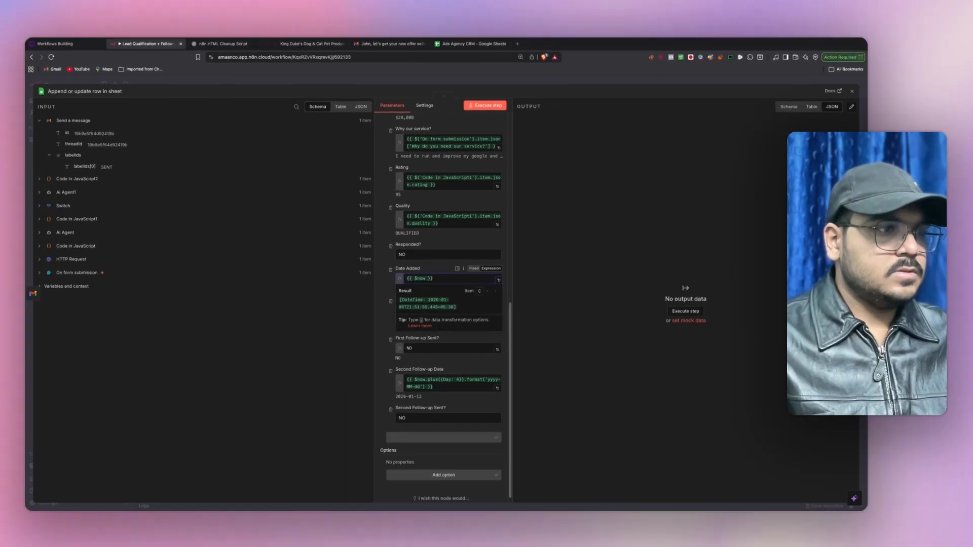
key(Return)
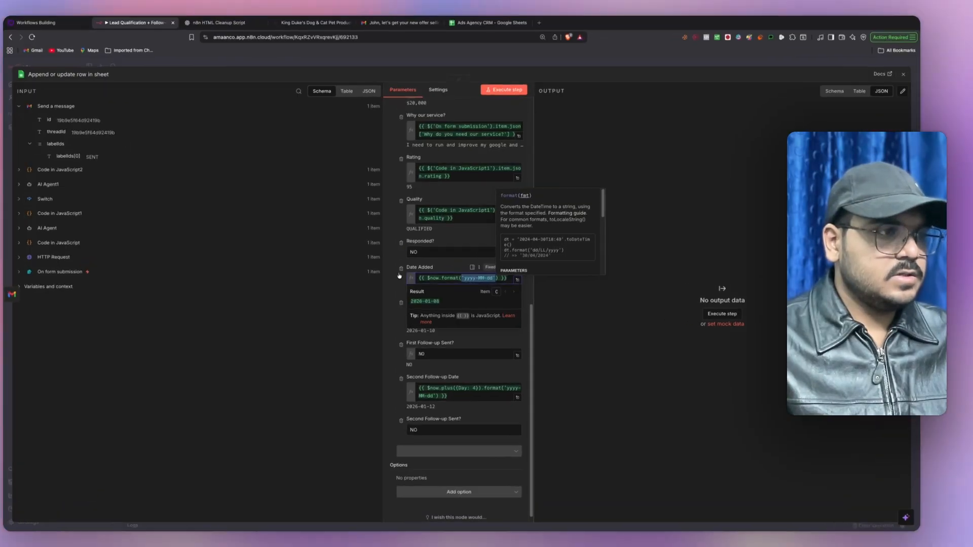
click(384, 273)
scroll(504, 428, down, 1)
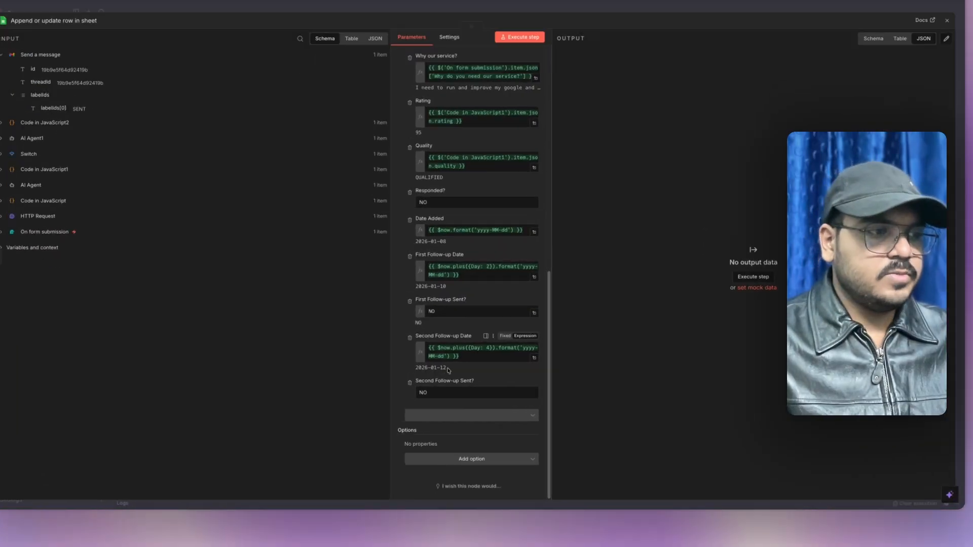
drag(398, 389, 430, 390)
click(500, 333)
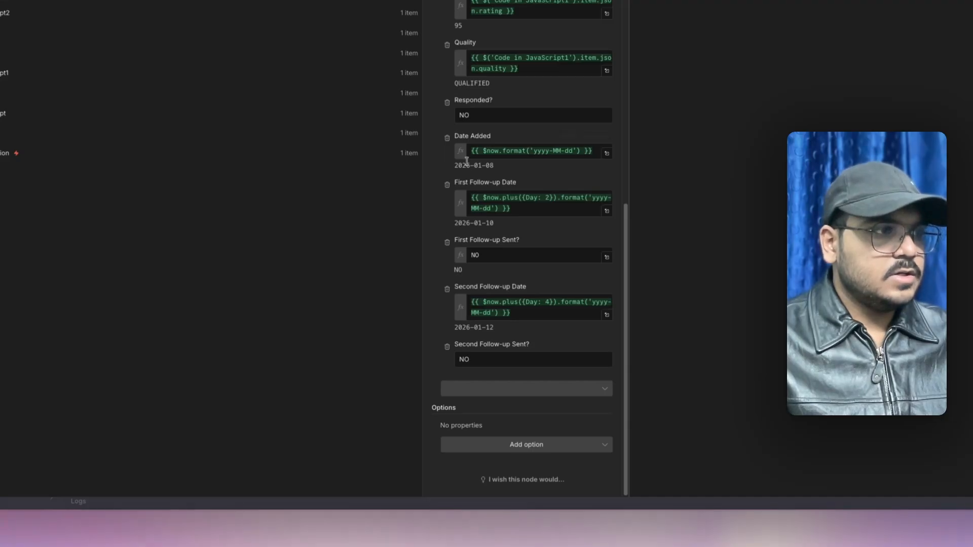
scroll(432, 307, up, 12)
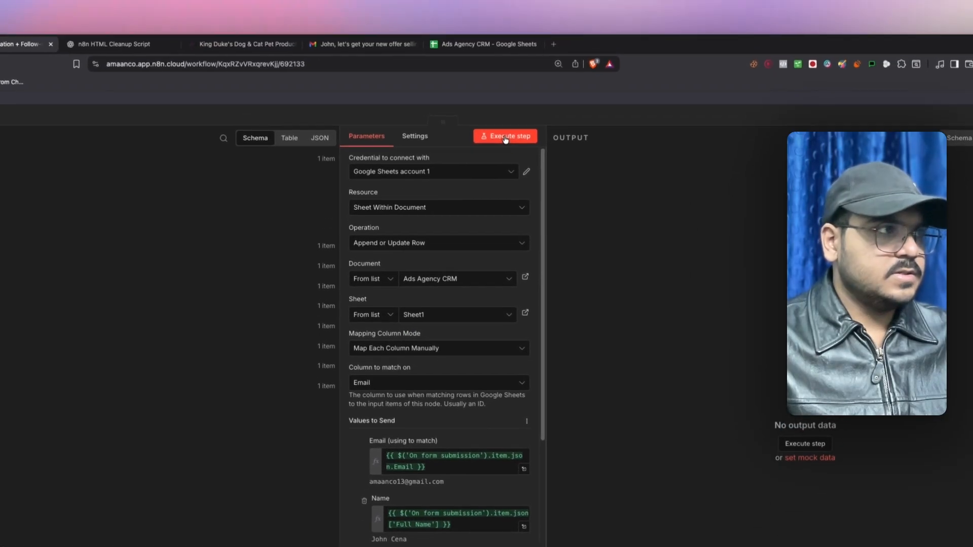
- Widen the Quality and Website columns in the Ads Agency CRM sheet and review the lead's follow-up values
click(483, 51)
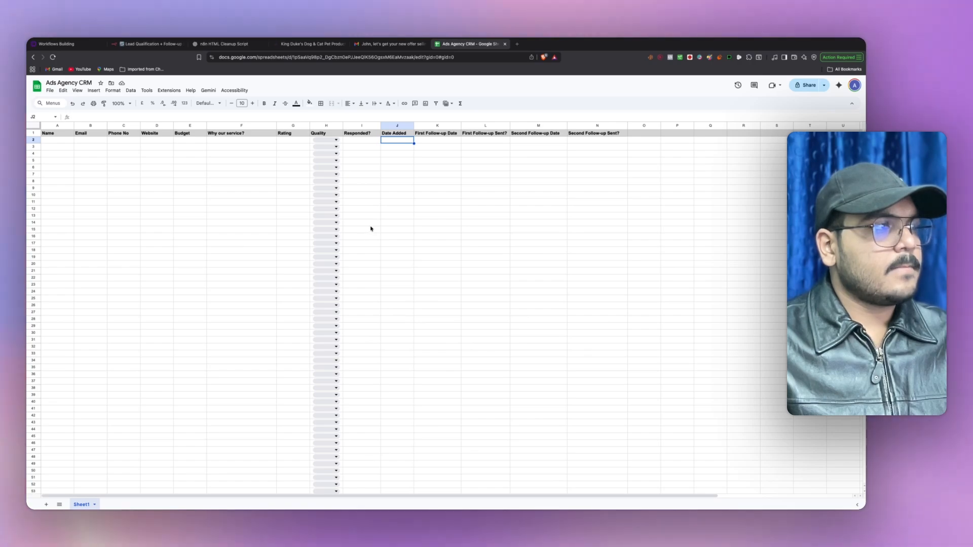
click(191, 167)
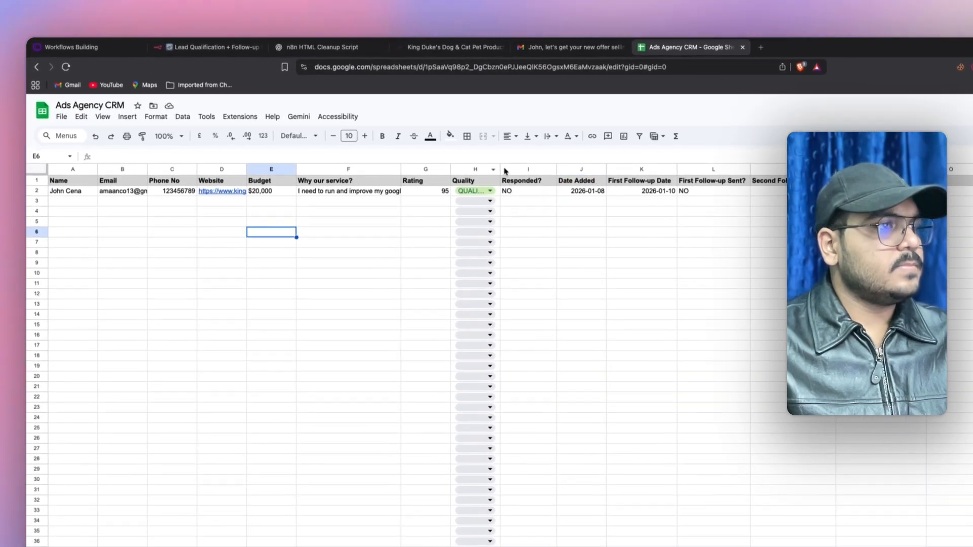
drag(501, 170, 522, 170)
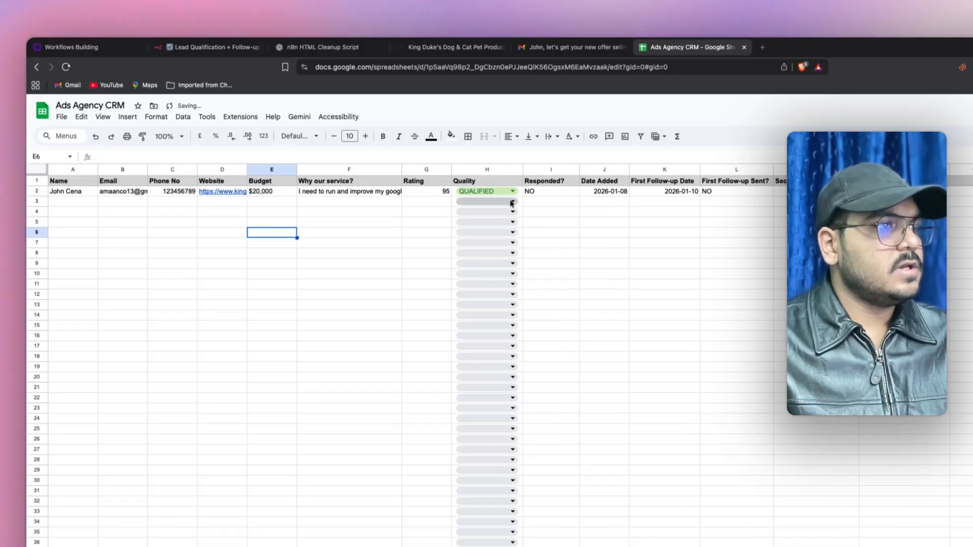
click(614, 194)
click(801, 194)
click(893, 194)
click(823, 194)
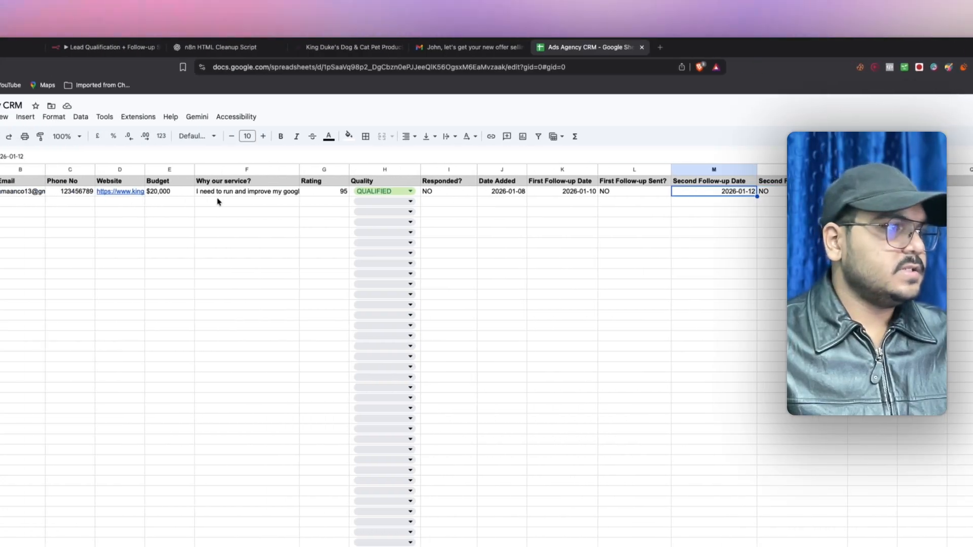
drag(278, 171, 280, 171)
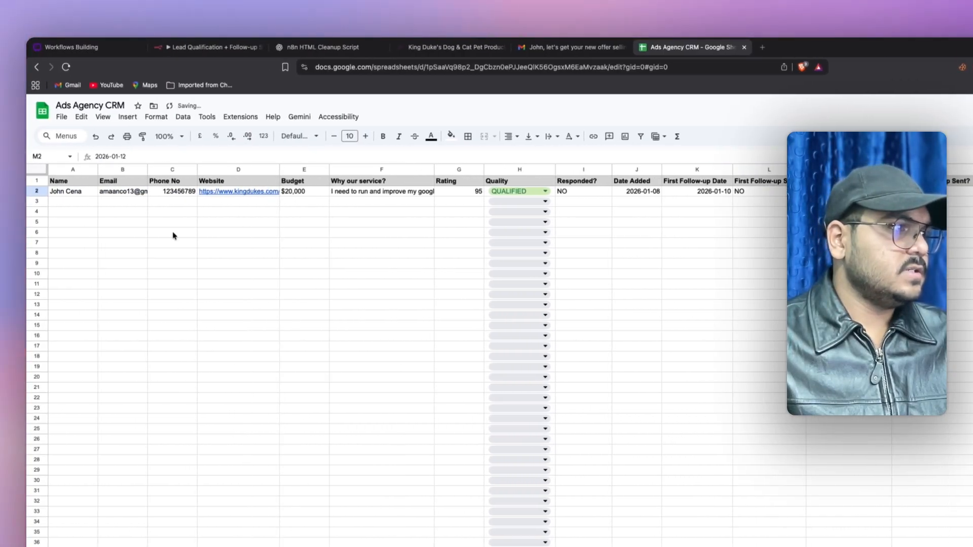
click(213, 47)
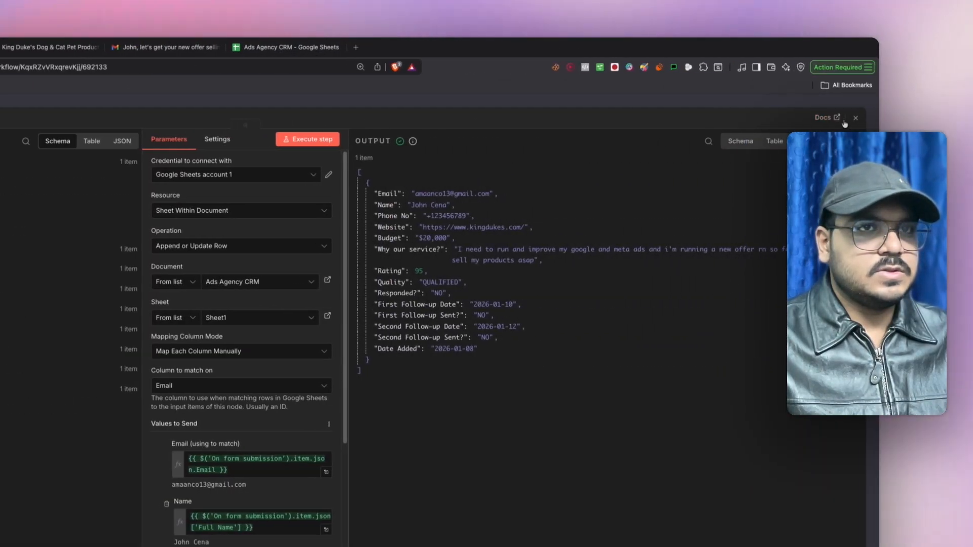
- Select the five QUALIFIED branch nodes and move them higher on the canvas
click(835, 117)
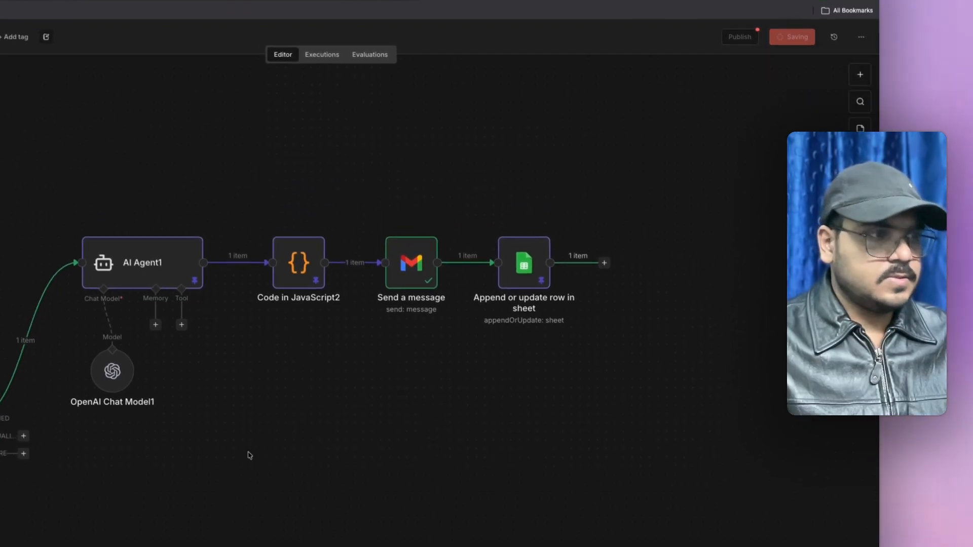
drag(247, 450, 379, 362)
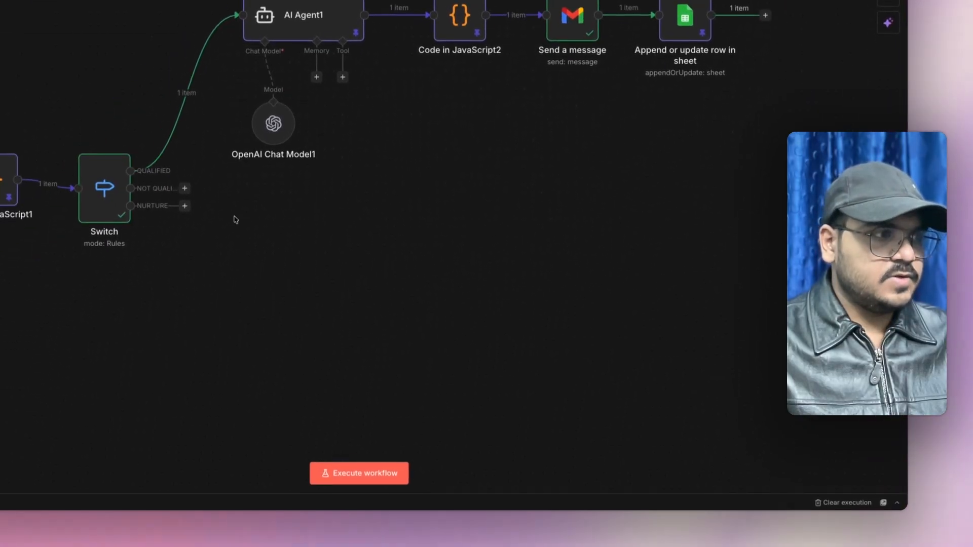
drag(386, 155, 761, 316)
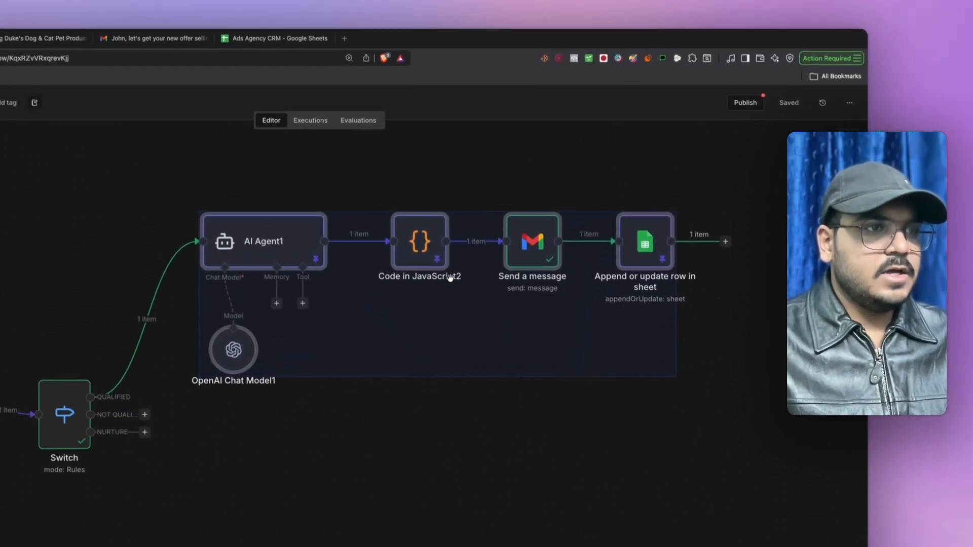
drag(688, 243, 688, 173)
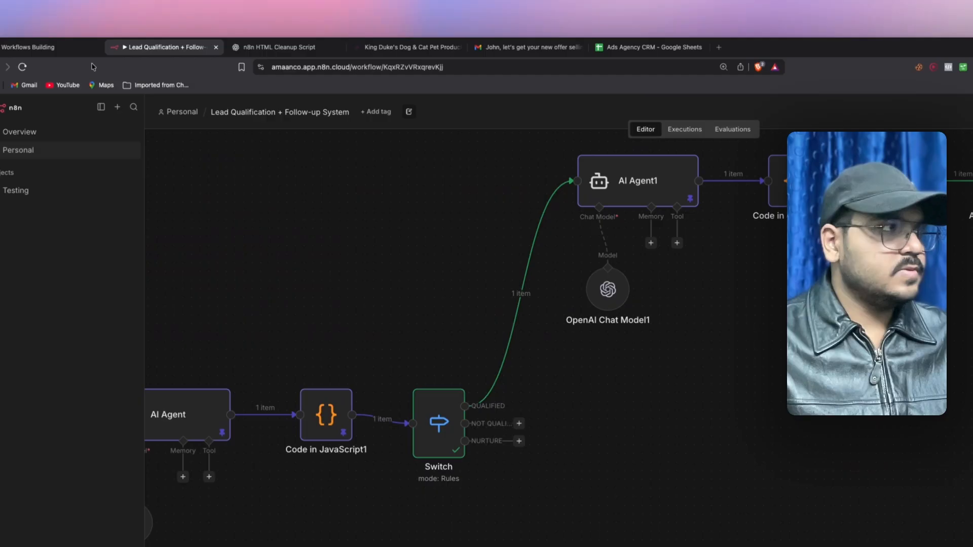
- Check the flowchart plan, then list AI nodes to add after the NOT QUALIFIED output
click(53, 51)
click(697, 232)
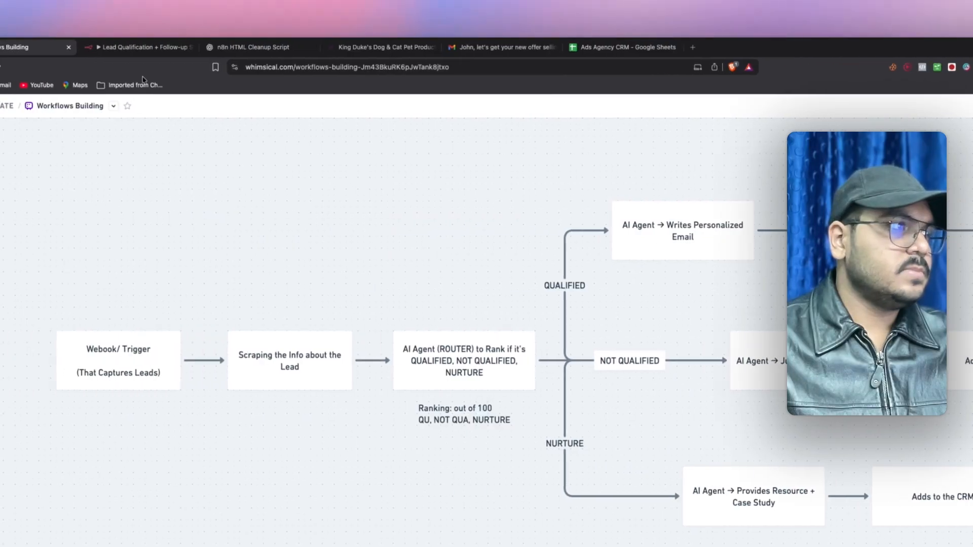
click(138, 49)
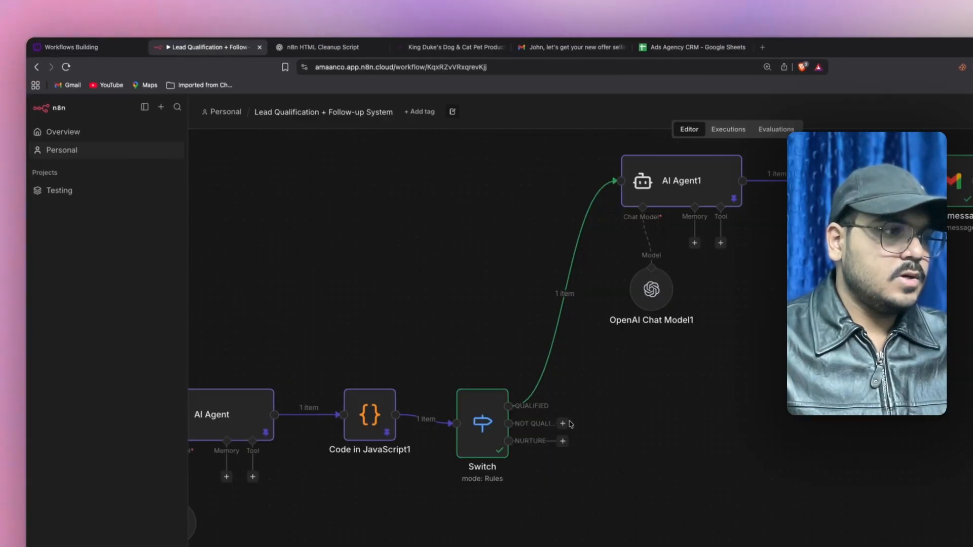
click(564, 423)
click(745, 219)
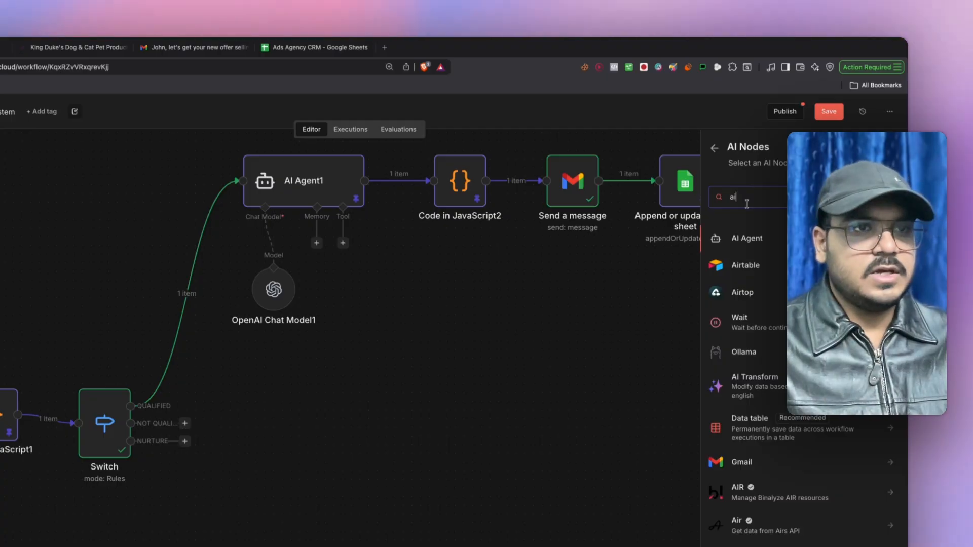
- Add an AI Agent node (AI Agent2) on the NOT QUALIFIED branch
key(Return)
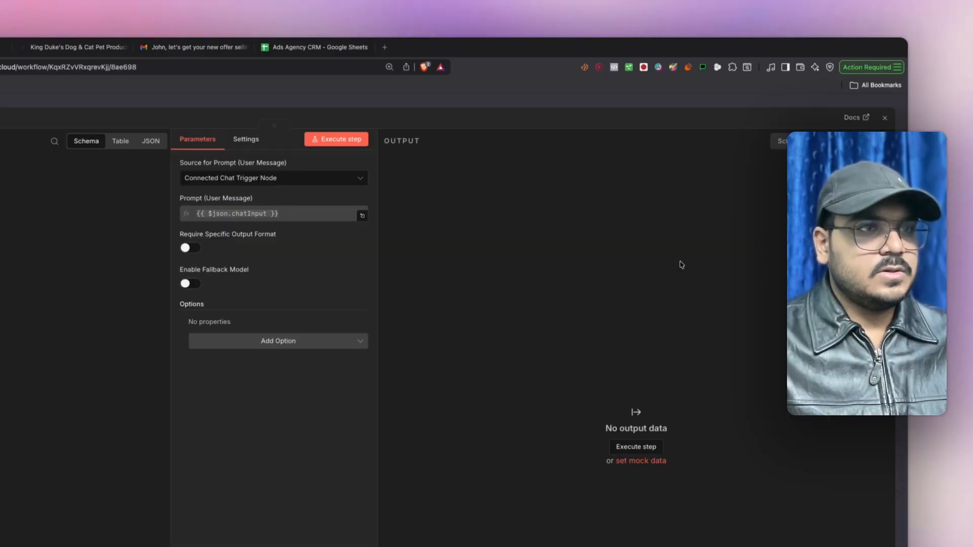
click(882, 119)
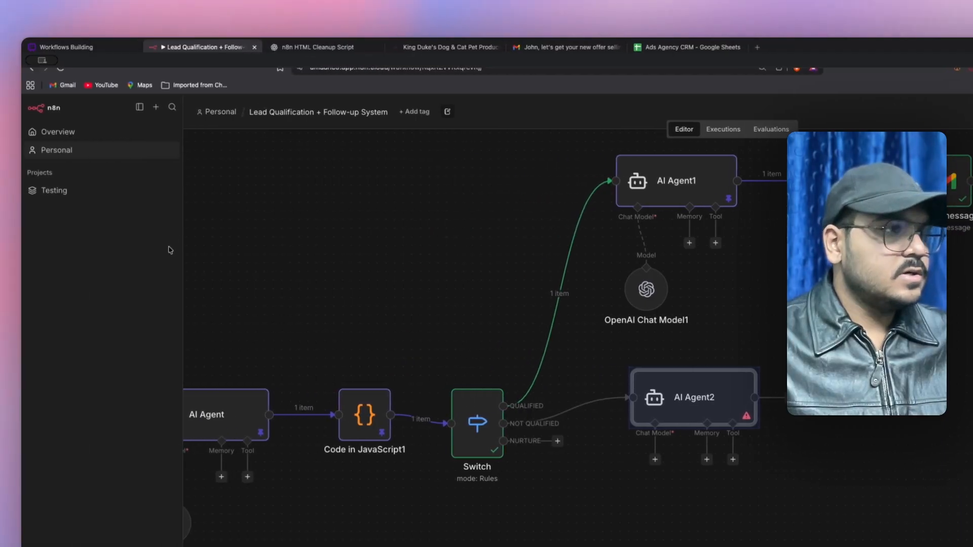
key(ctrl+shift+Tab)
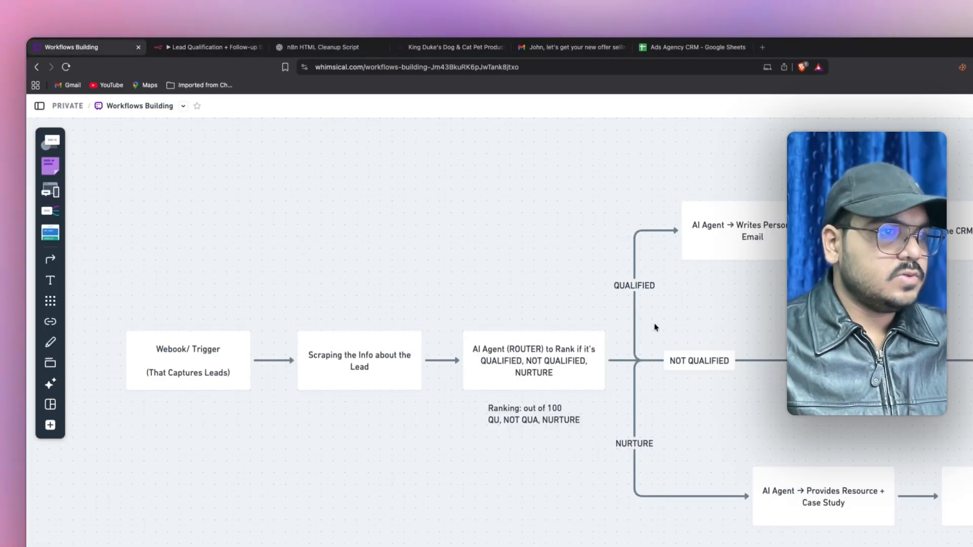
click(184, 49)
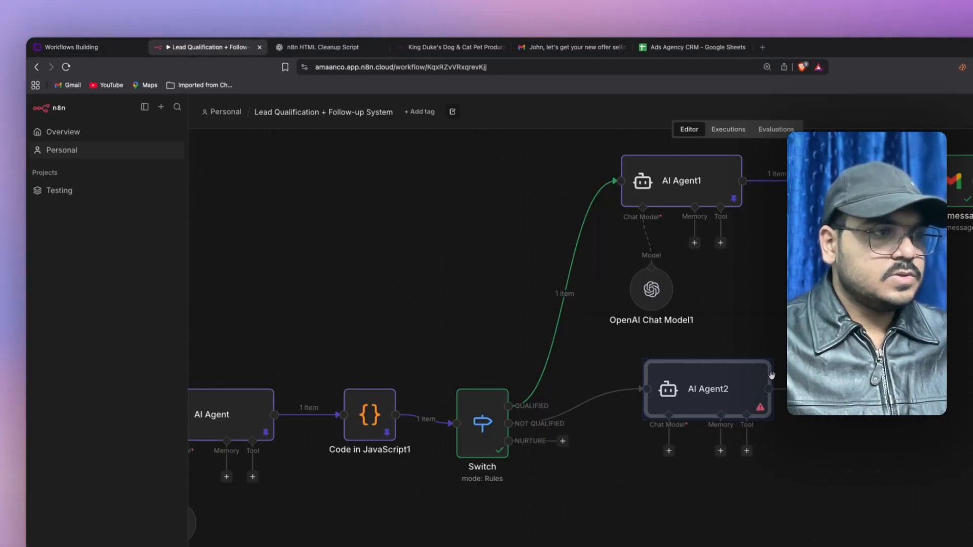
- Attach an OpenAI Chat Model to AI Agent2 using the OpenAi account 2 credential
click(669, 450)
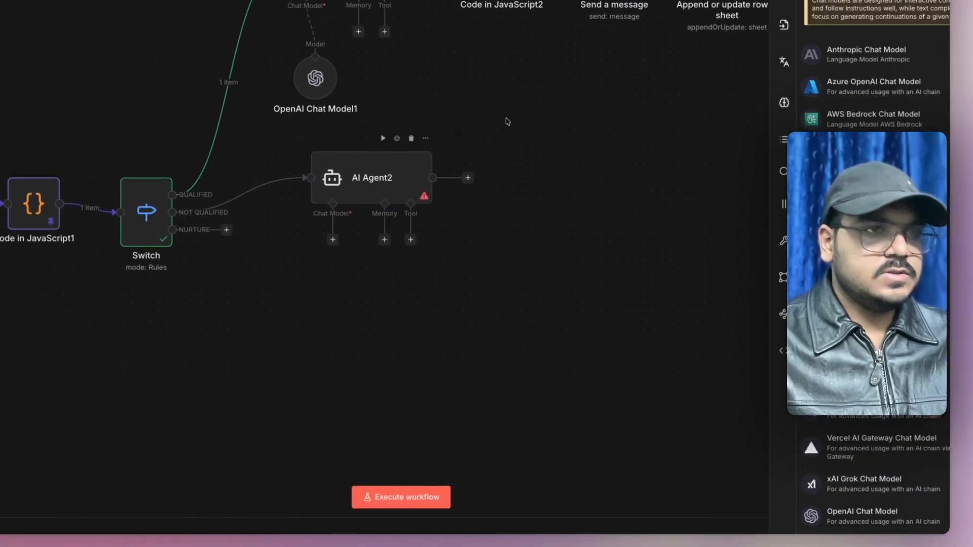
text(cha)
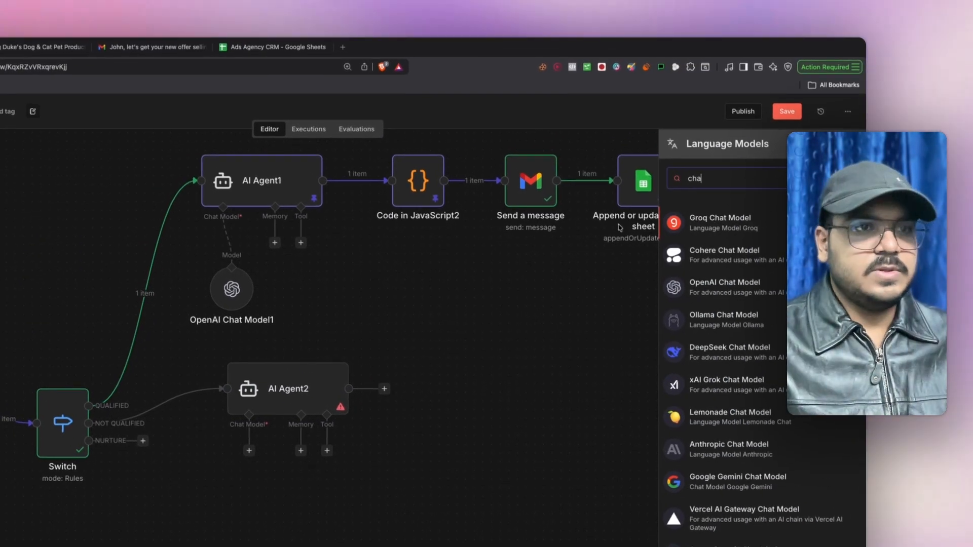
click(725, 287)
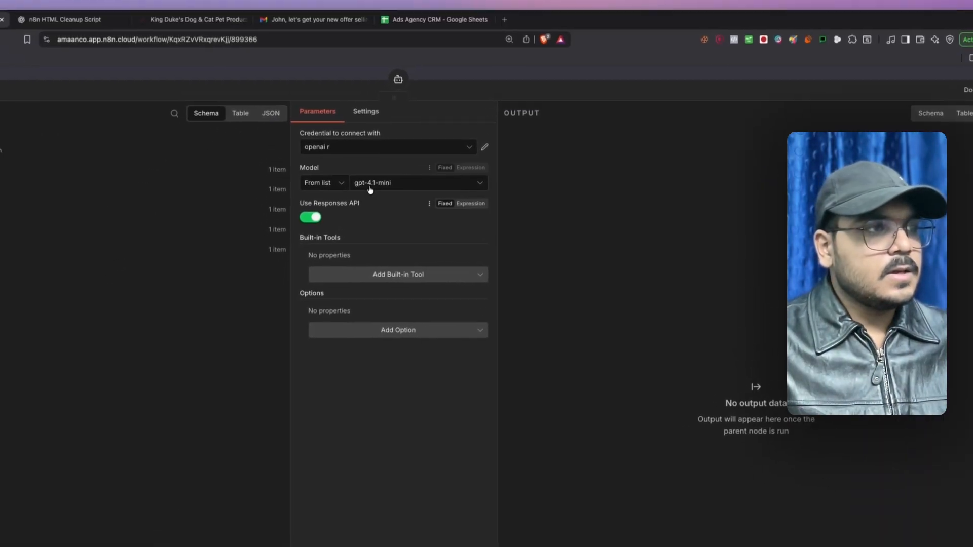
click(385, 174)
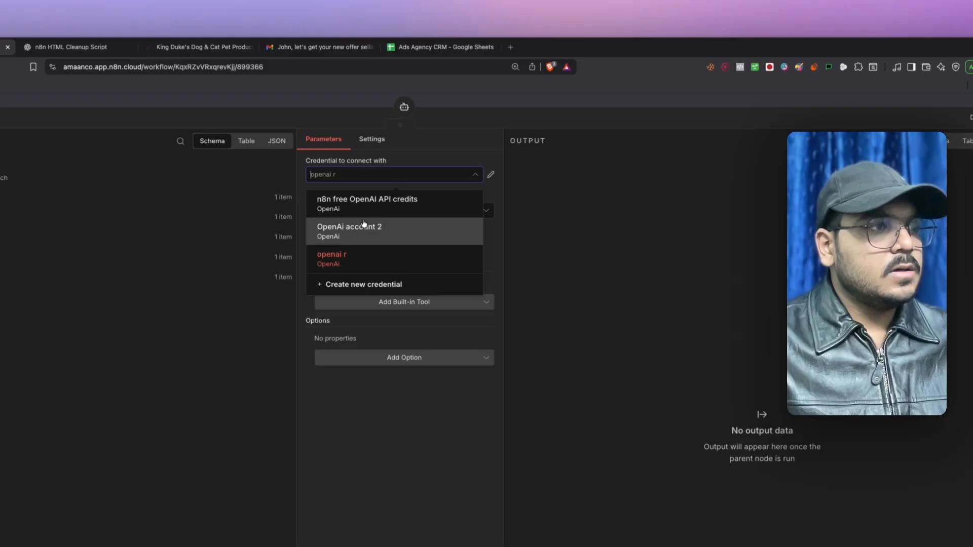
click(364, 228)
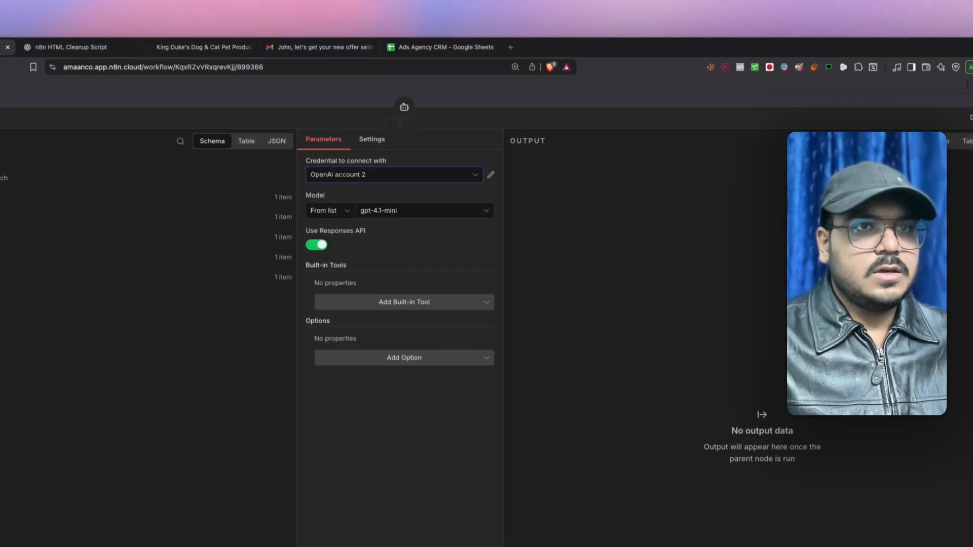
key(Escape)
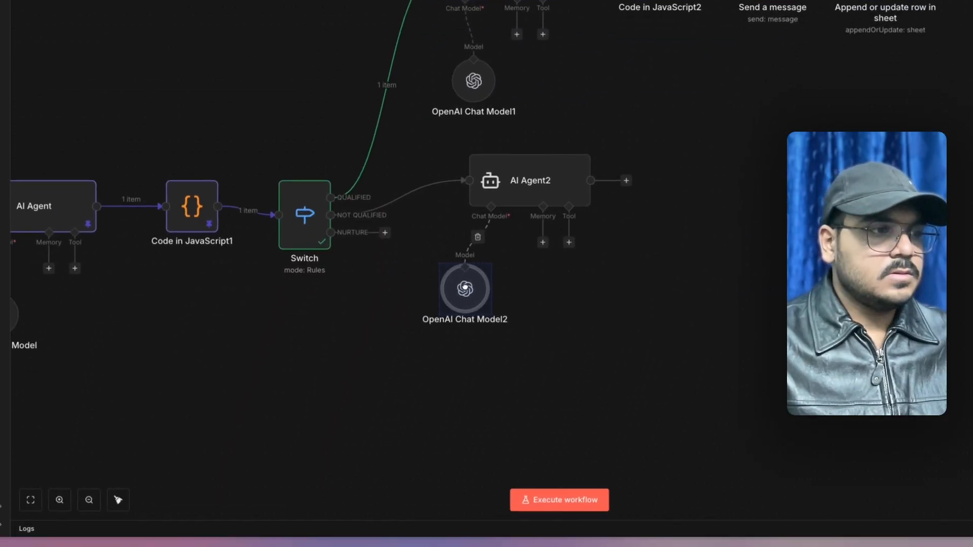
double_click(418, 407)
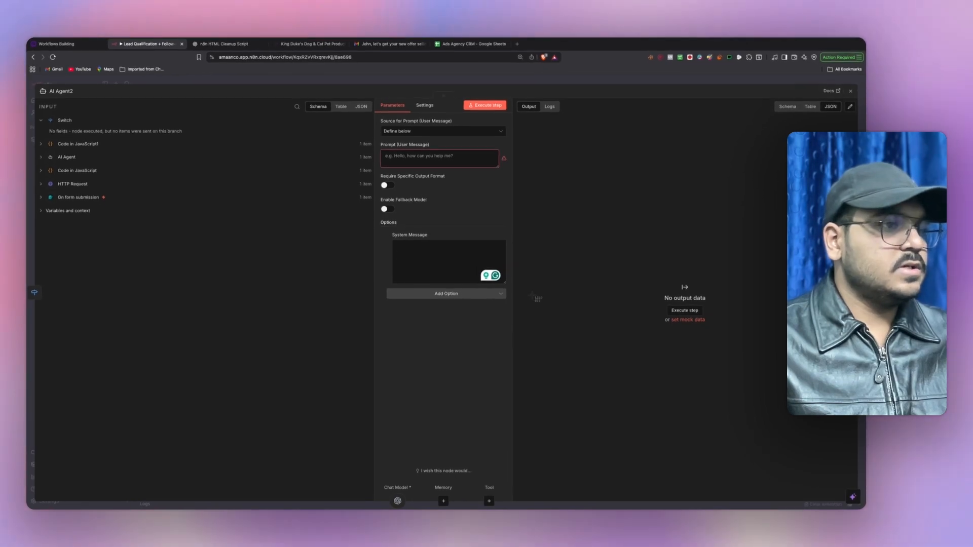
click(223, 45)
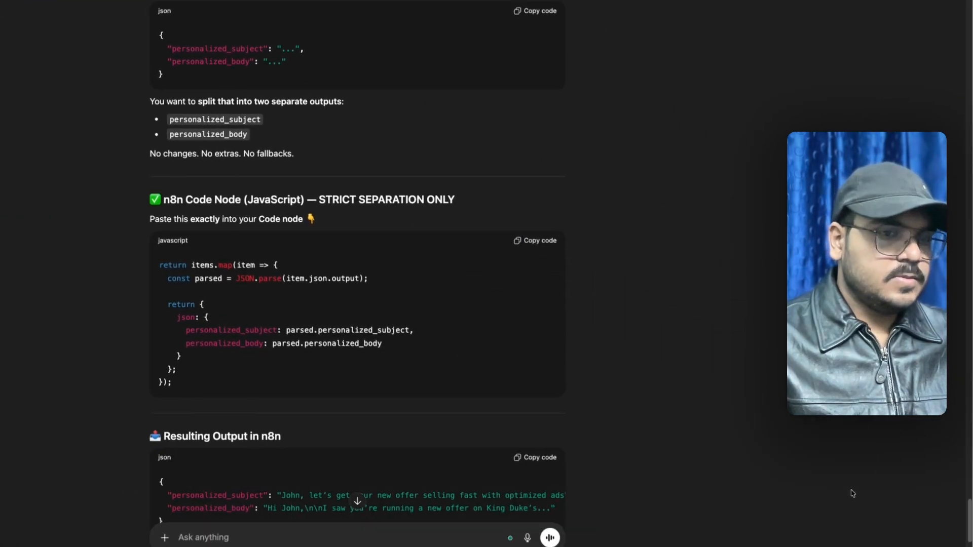
- Send ChatGPT a screenshot and request prompts for a resource email outputting personalized subject and body
key(super+v)
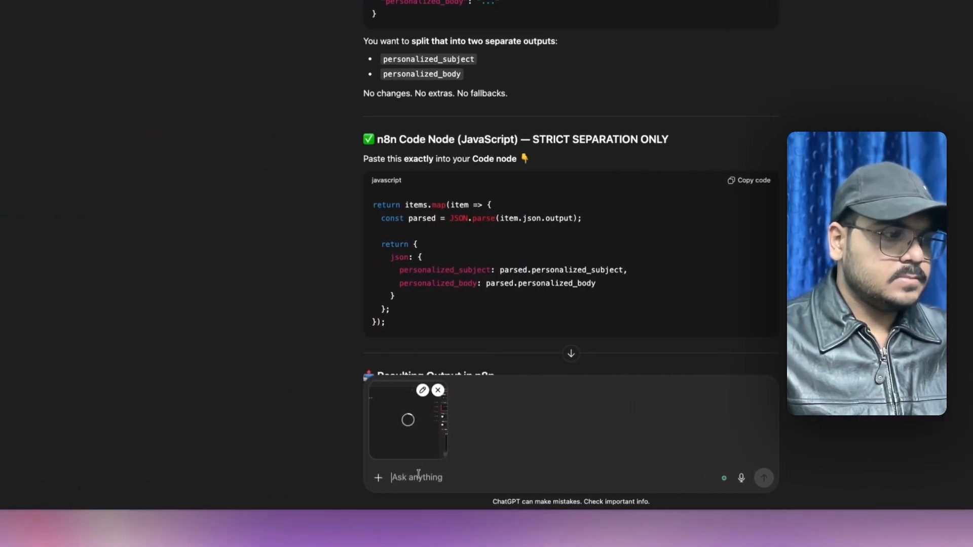
text(the)
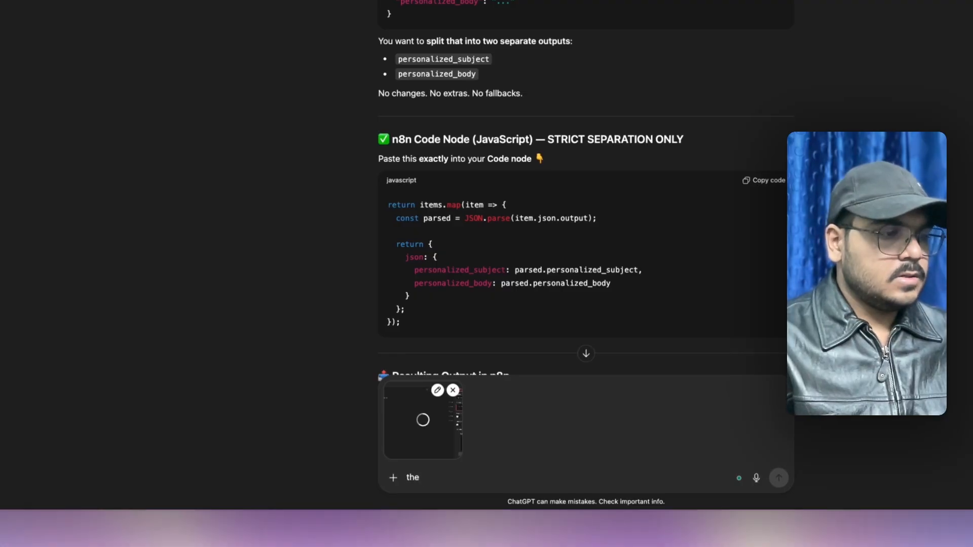
key(BackSpace)
key(BackSpace)
key(BackSpace)
text(write a)
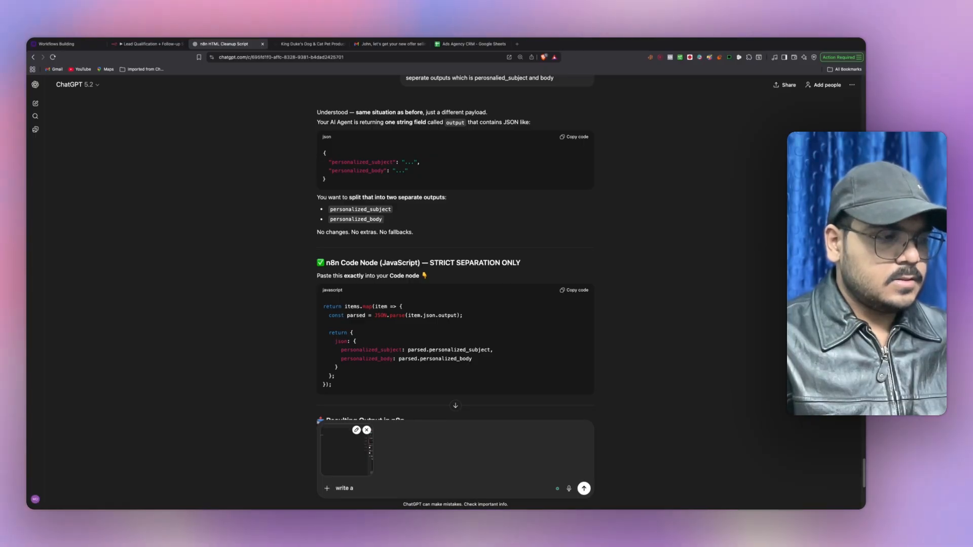
text( user an)
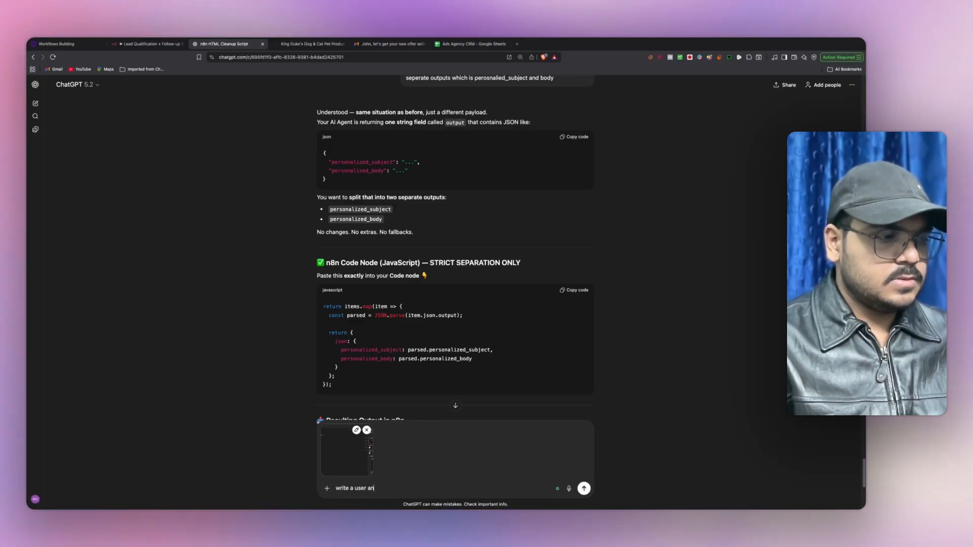
text(d a system)
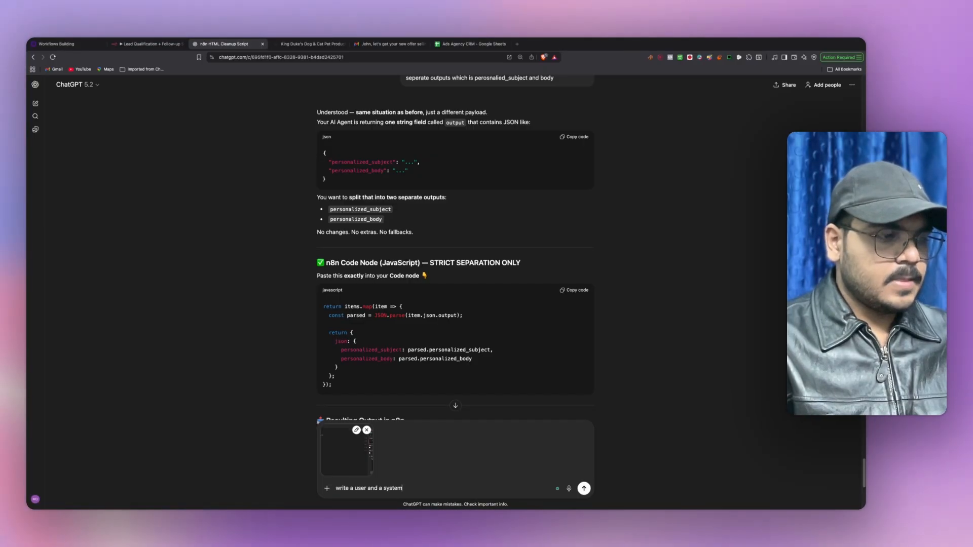
text(t)
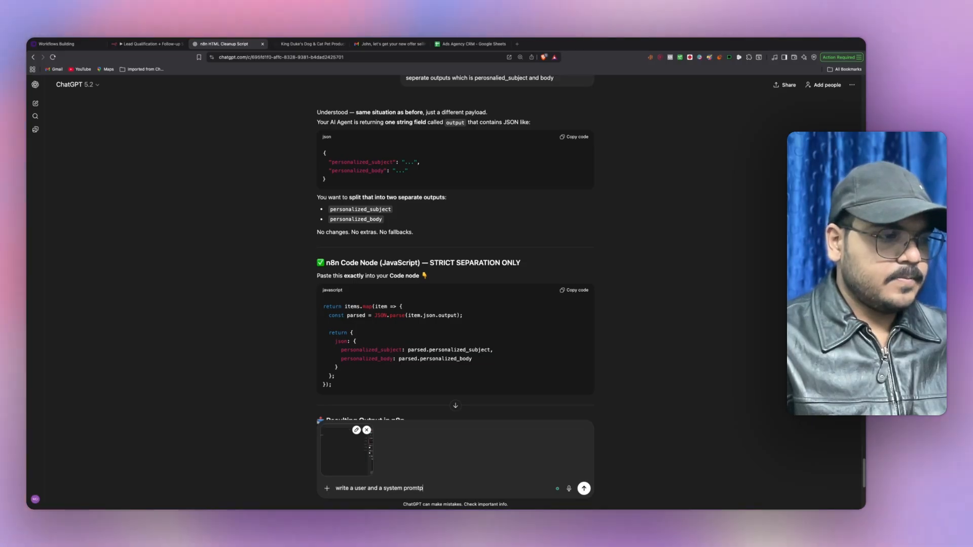
key(BackSpace)
text(pt for the ai)
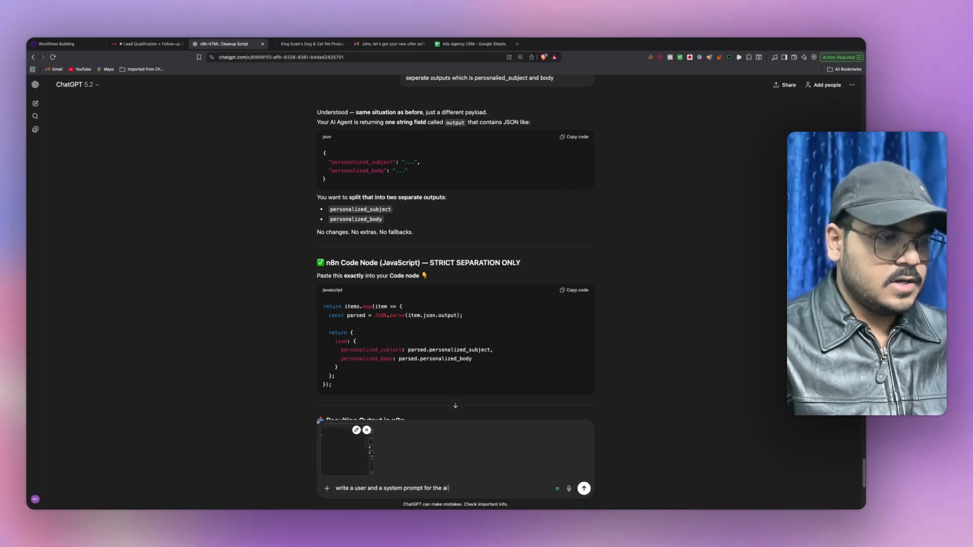
text( agent to)
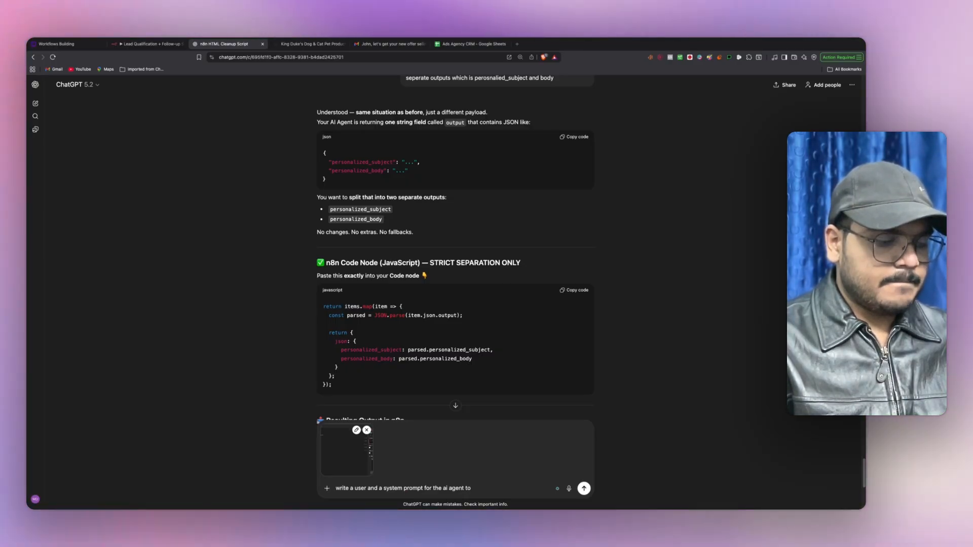
text( write)
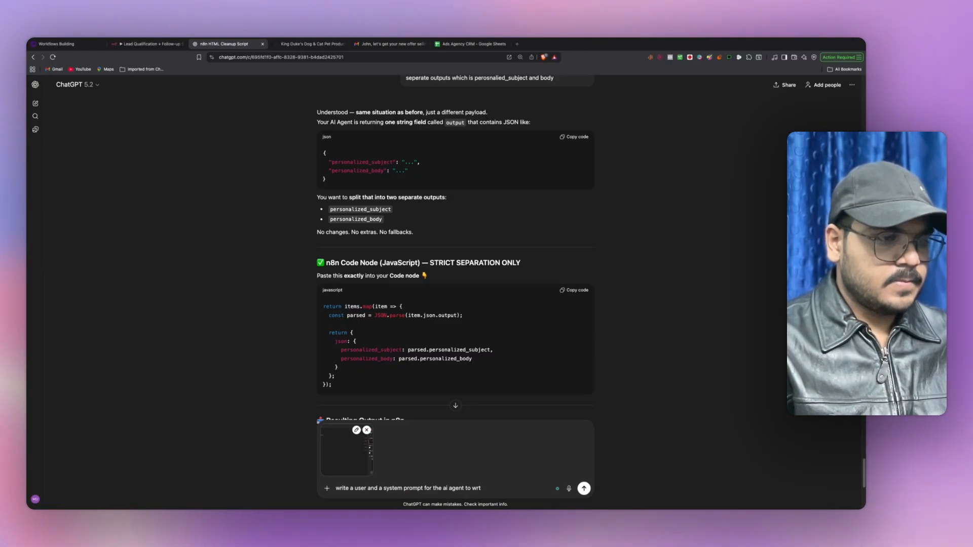
text( a personlai)
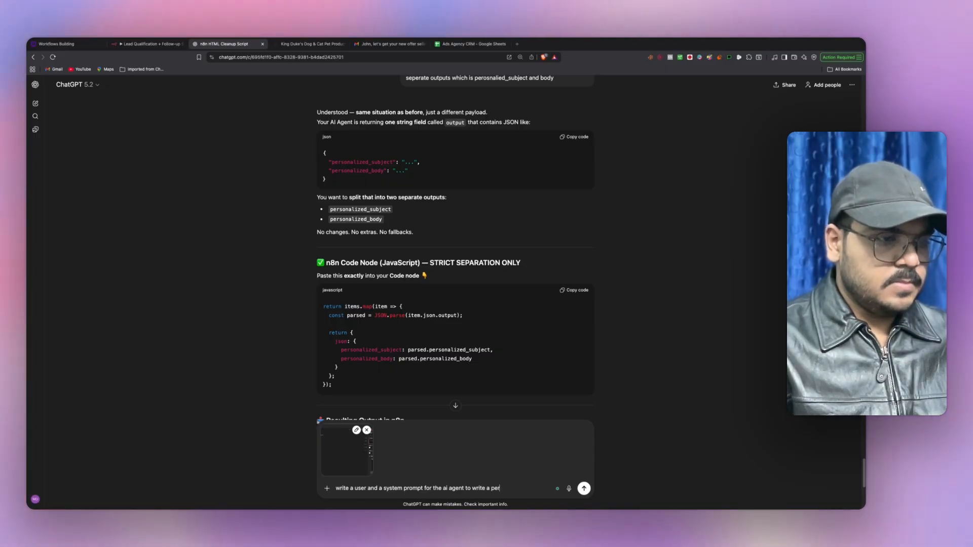
key(BackSpace)
key(BackSpace)
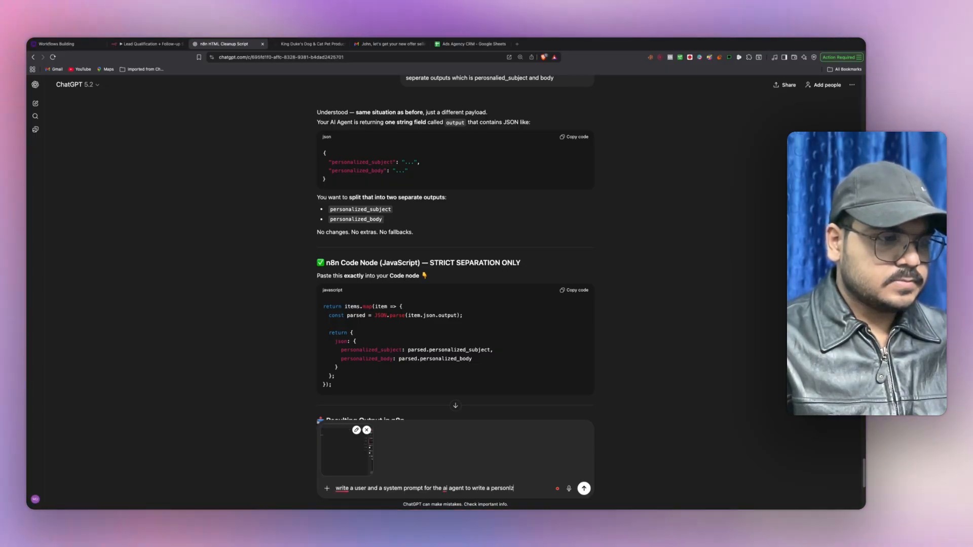
text(ized email)
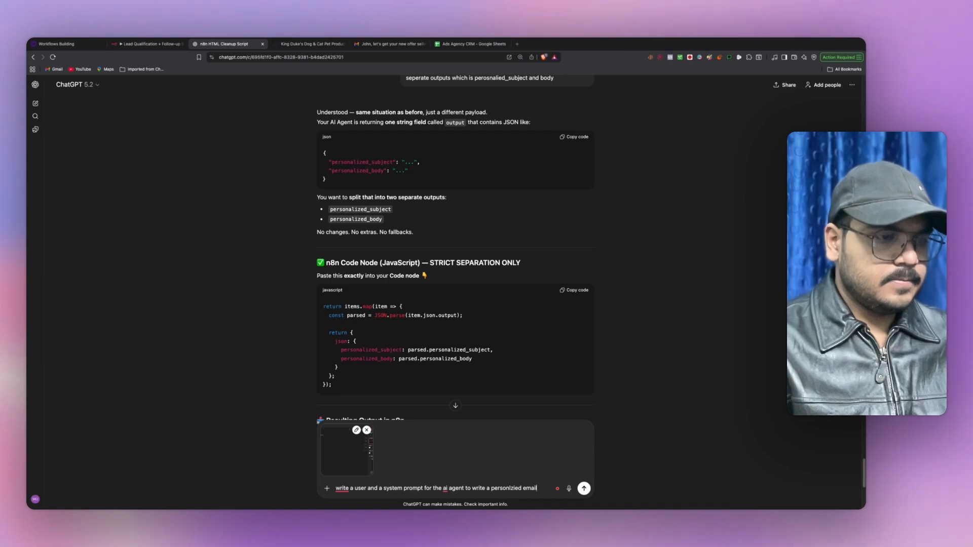
key(BackSpace)
key(BackSpace)
key(BackSpace)
key(BackSpace)
key(BackSpace)
key(BackSpace)
key(BackSpace)
key(BackSpace)
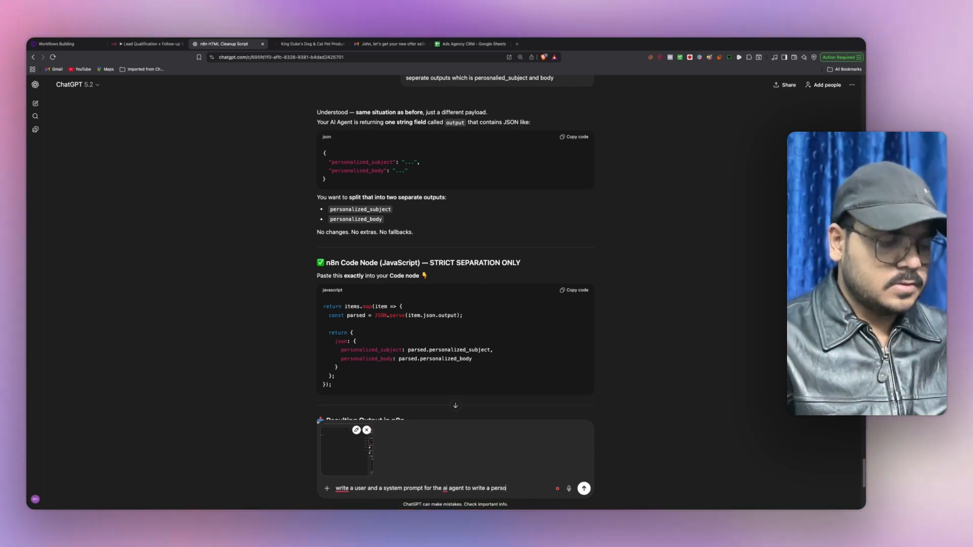
text(nalized)
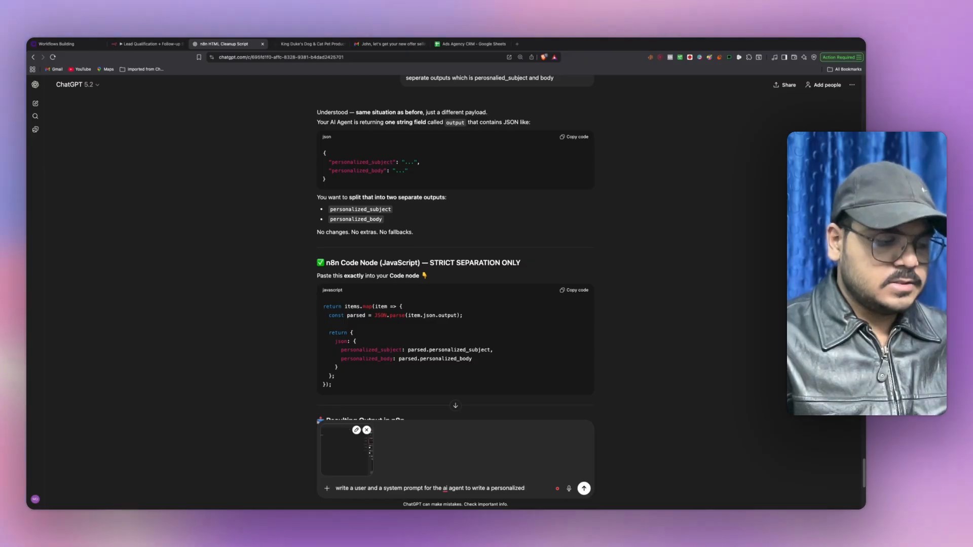
text( email for)
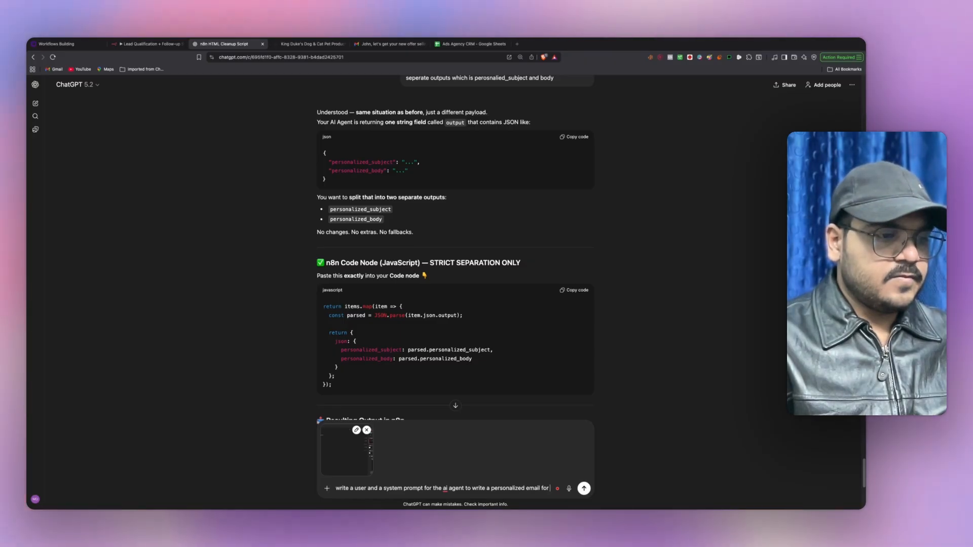
text( tha lead which i snot)
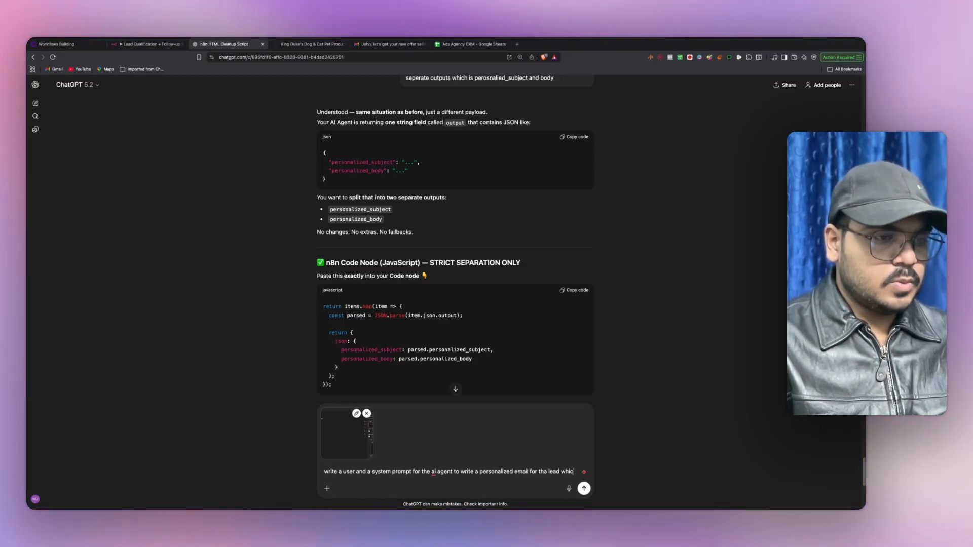
key(BackSpace)
key(BackSpace)
key(BackSpace)
key(BackSpace)
key(BackSpace)
key(BackSpace)
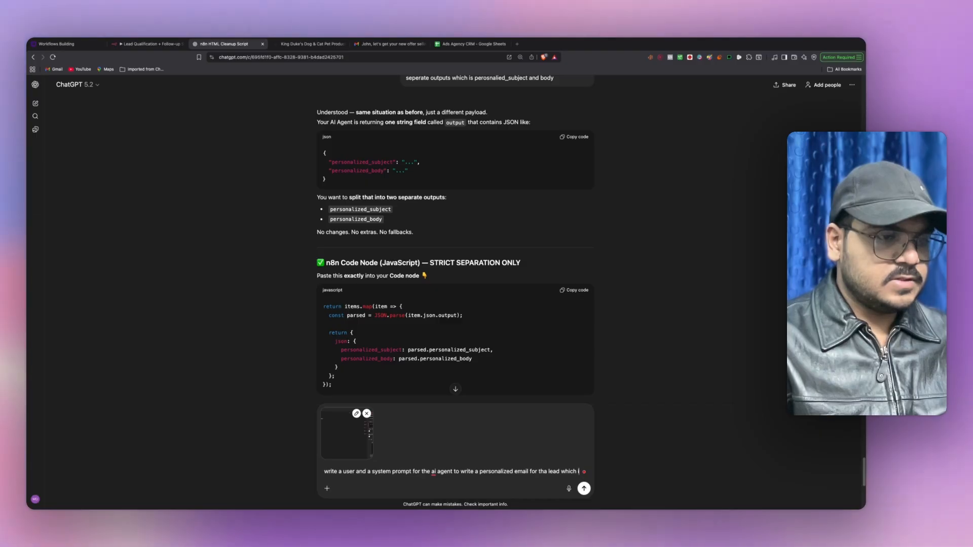
text(is not qqua)
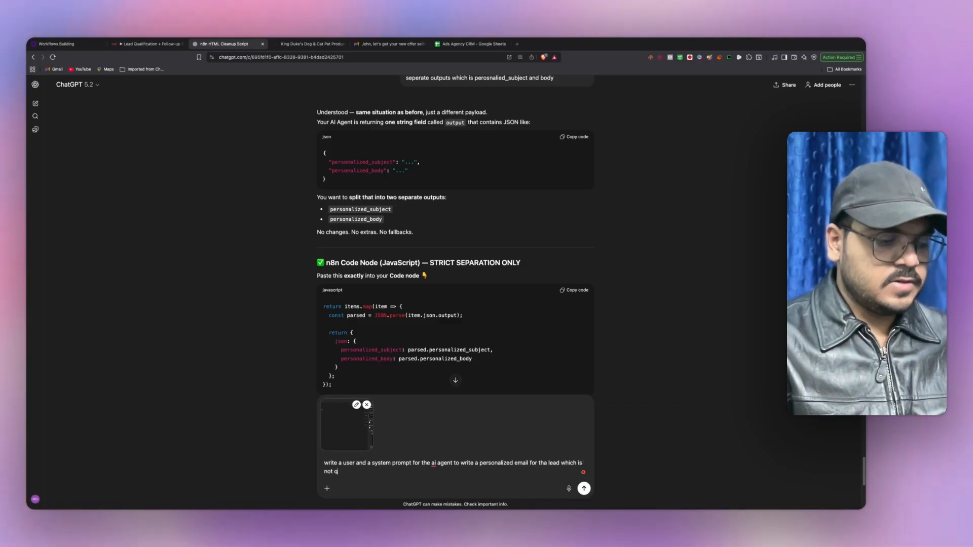
key(BackSpace)
key(BackSpace)
key(BackSpace)
text(ual)
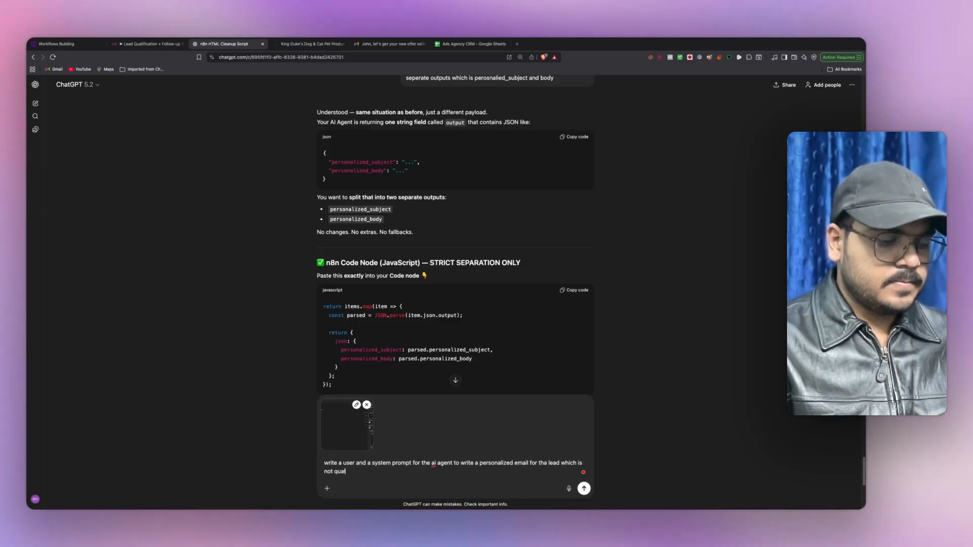
text(ified, so n)
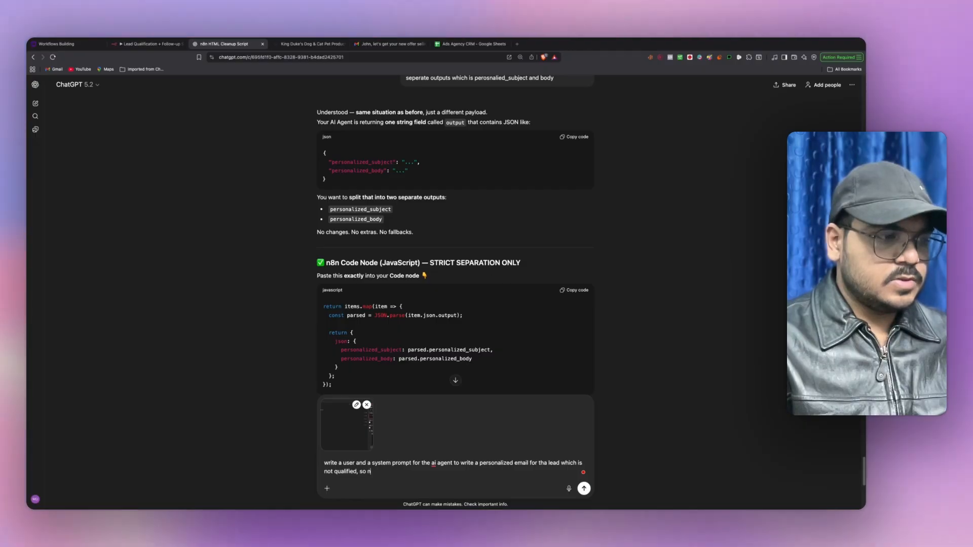
text(ow here i want to)
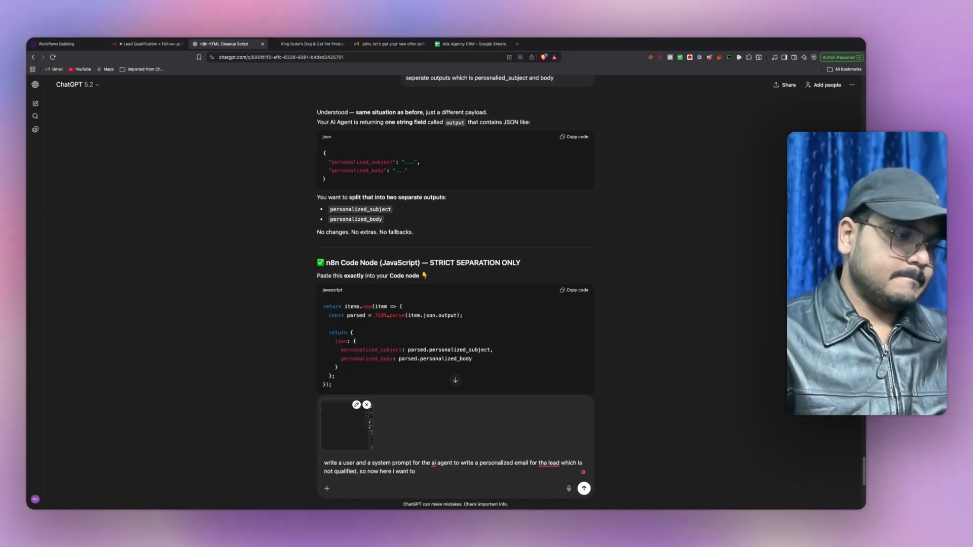
text(just send h)
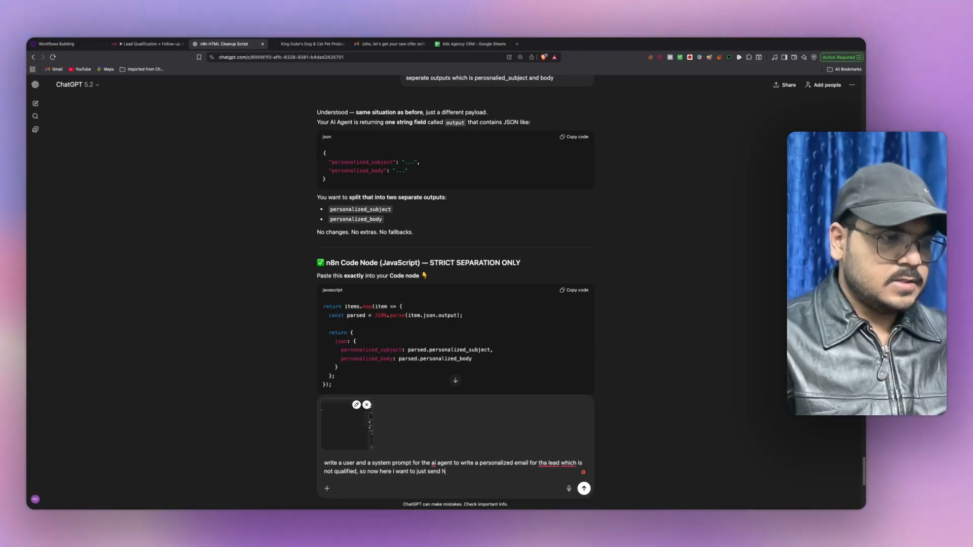
text(im the resource)
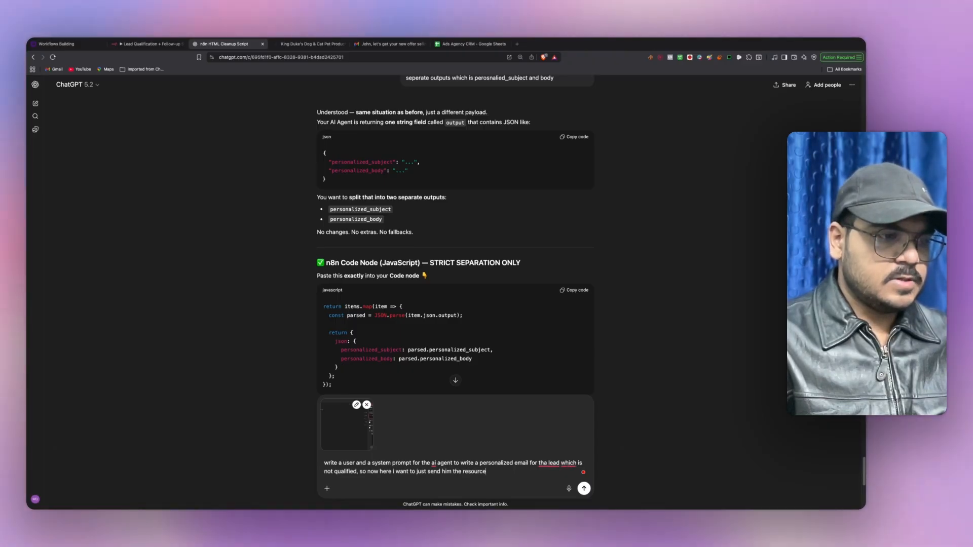
text( and that's it)
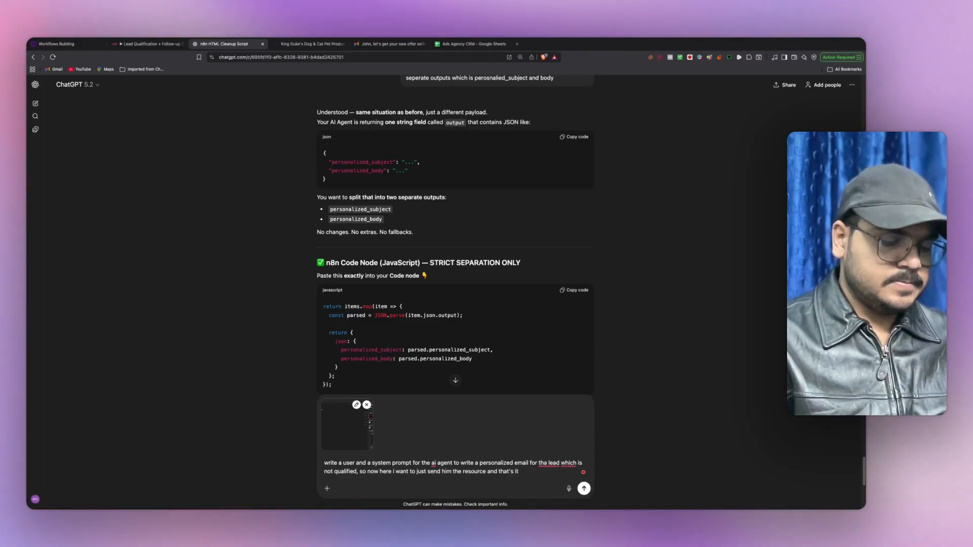
text(, d)
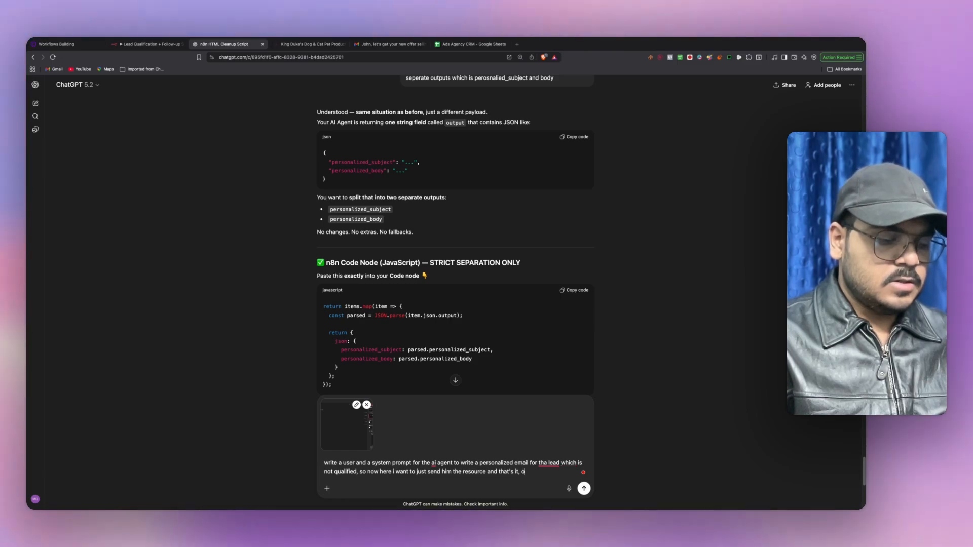
key(BackSpace)
text(output shoul)
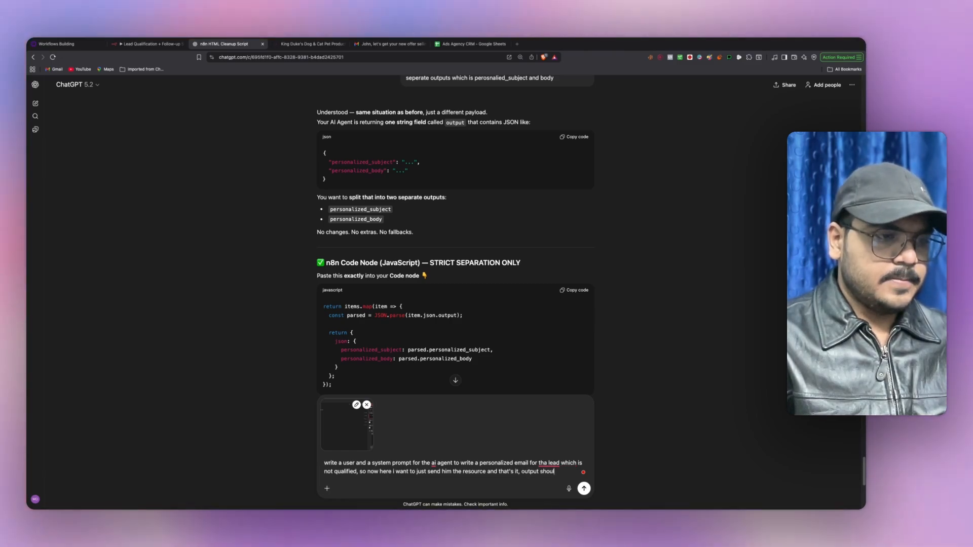
text(d be {per)
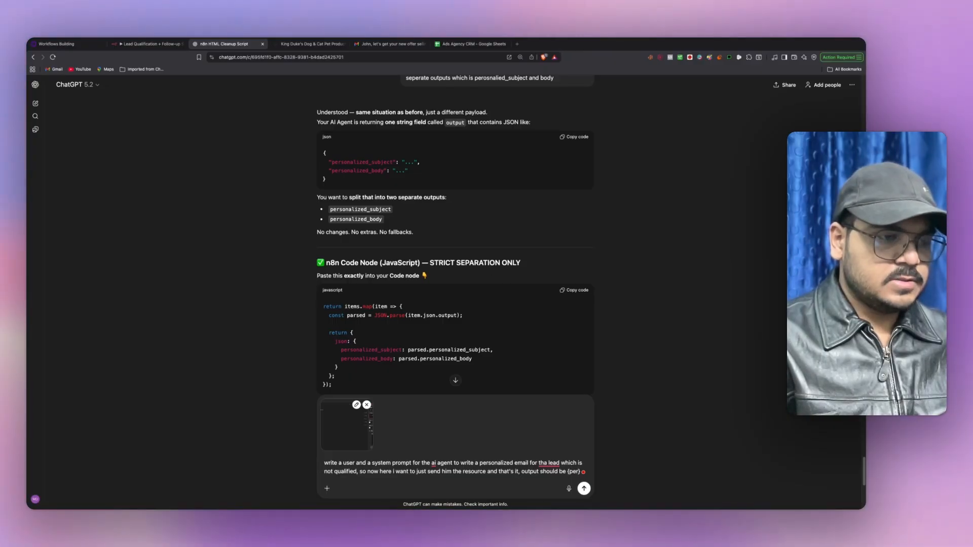
text(sonalized email)
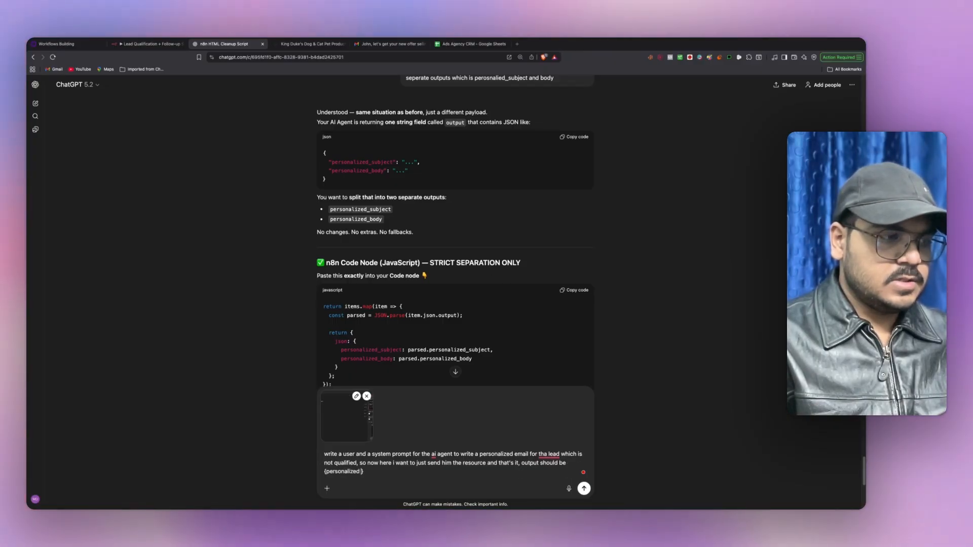
key(BackSpace)
key(BackSpace)
key(BackSpace)
key(BackSpace)
key(BackSpace)
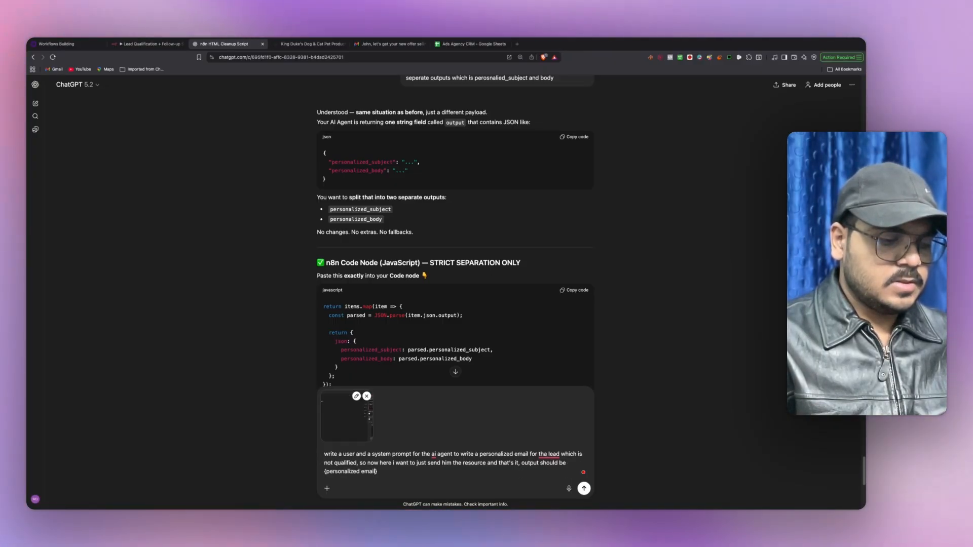
text(s)
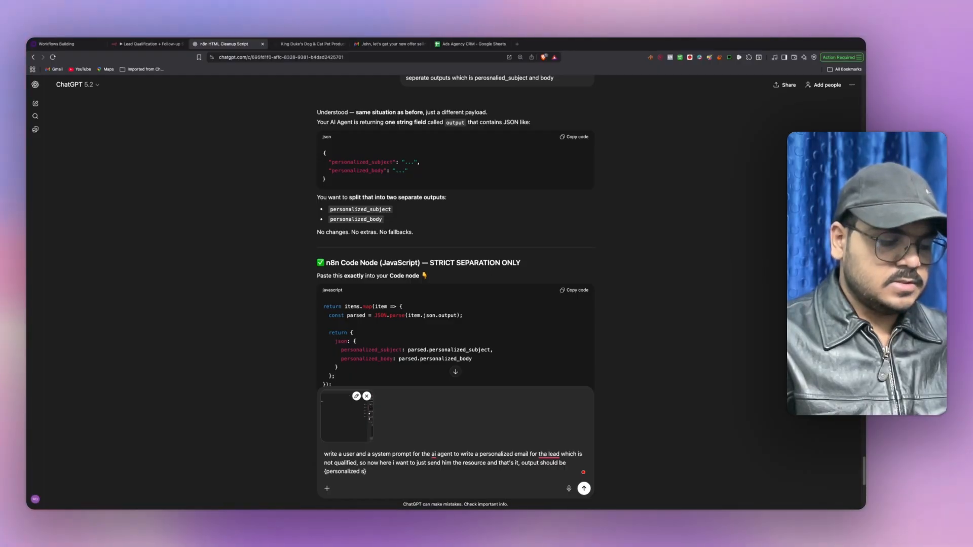
text(ubject)
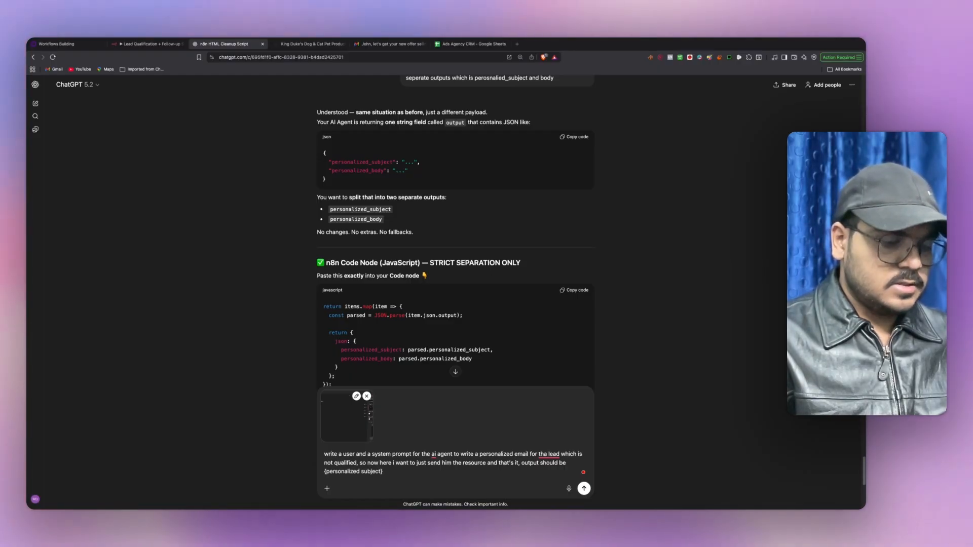
text(, per)
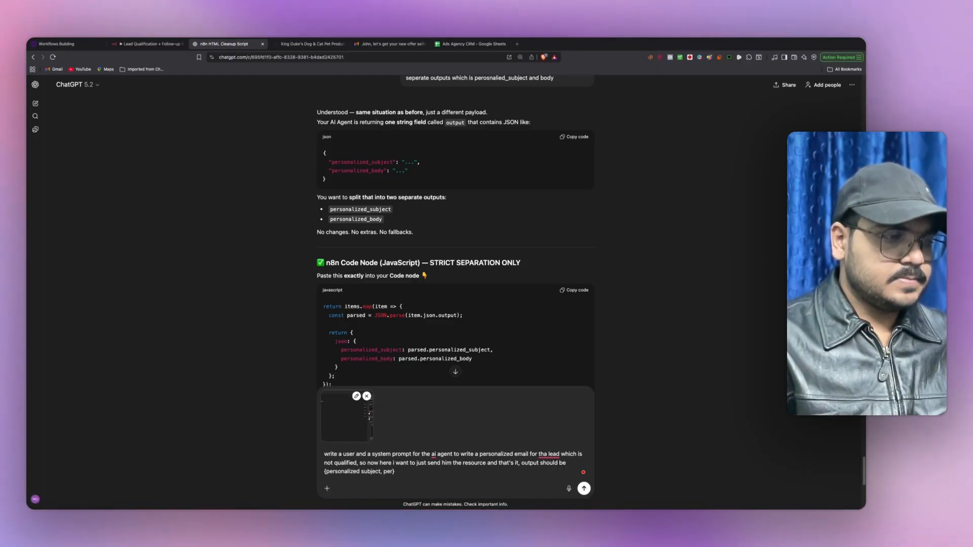
text(sonalized)
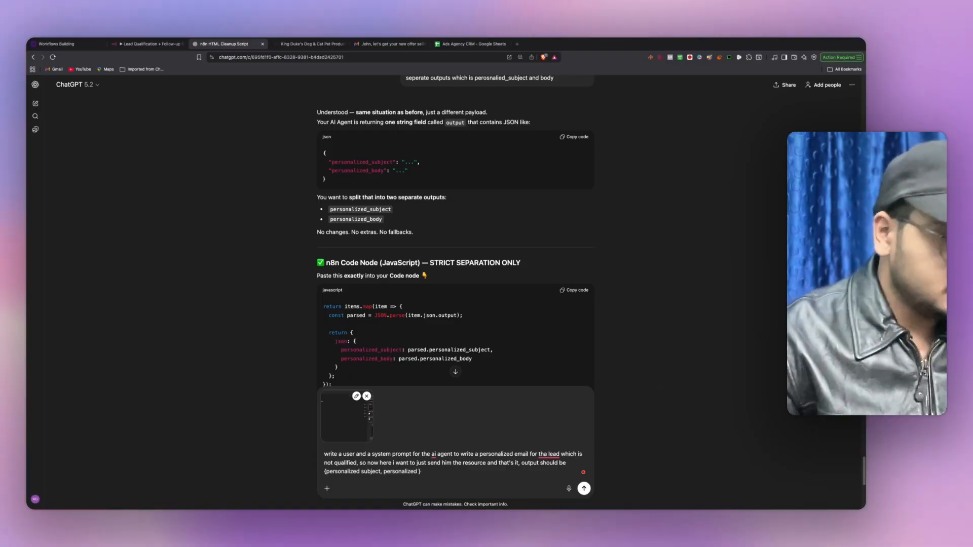
text( body)
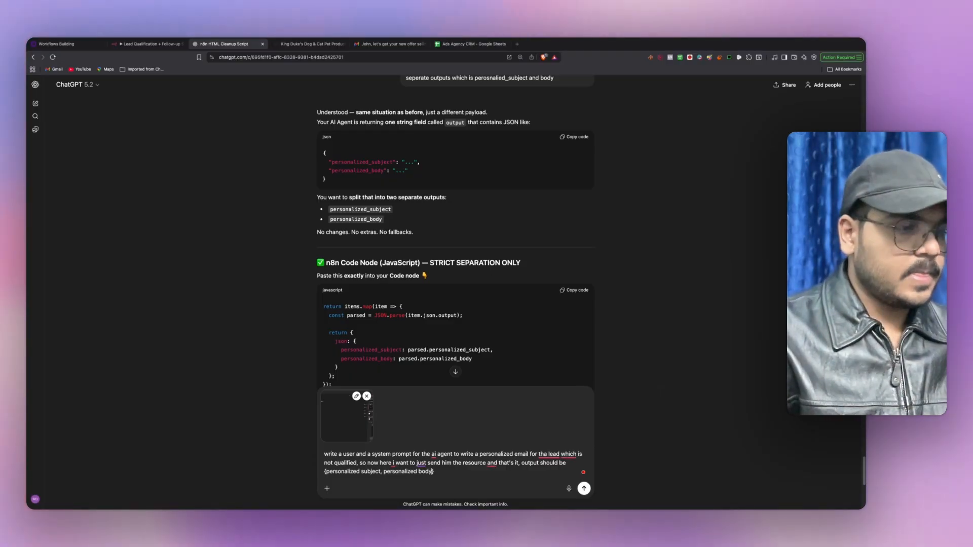
key(Return)
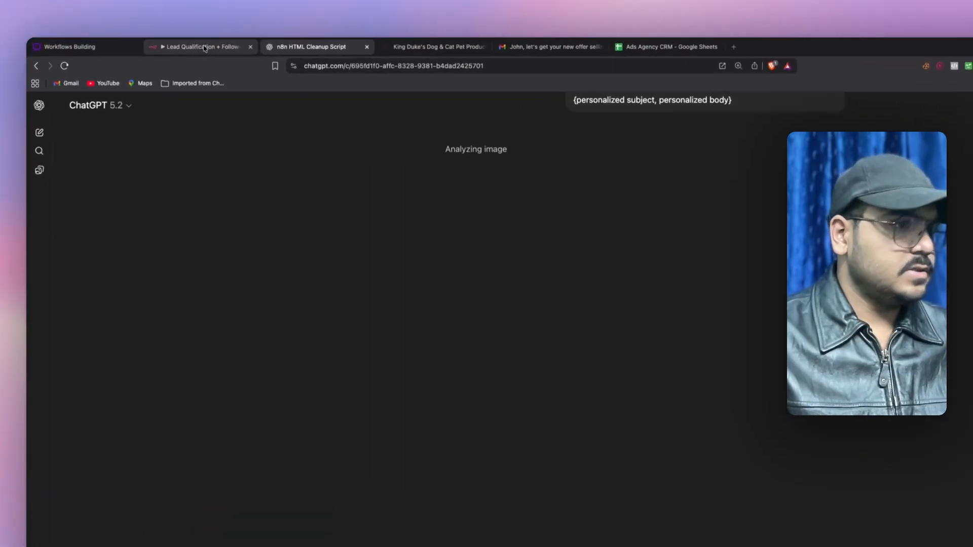
click(147, 44)
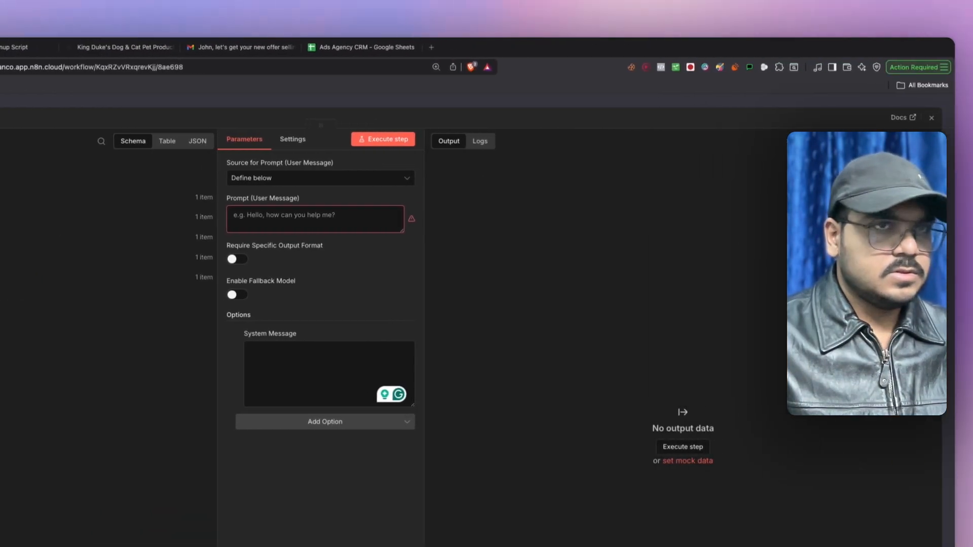
- Add a JavaScript Code node after AI Agent2 and delete all its sample code
click(929, 121)
scroll(412, 250, right, 2)
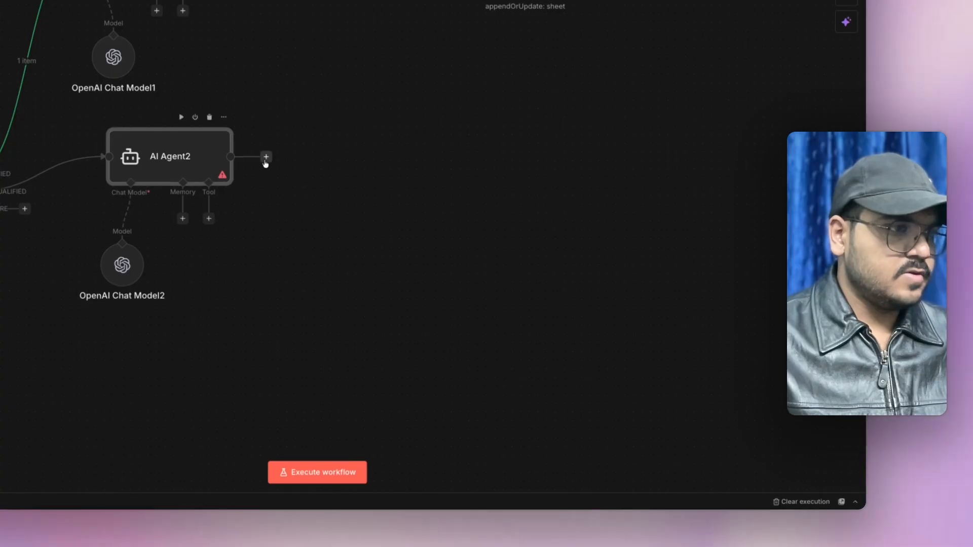
click(266, 157)
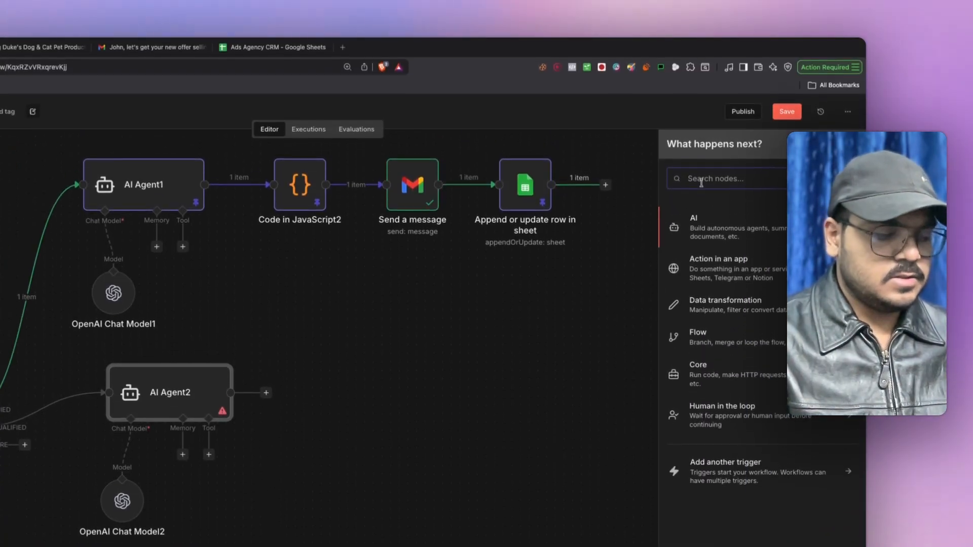
text(jac)
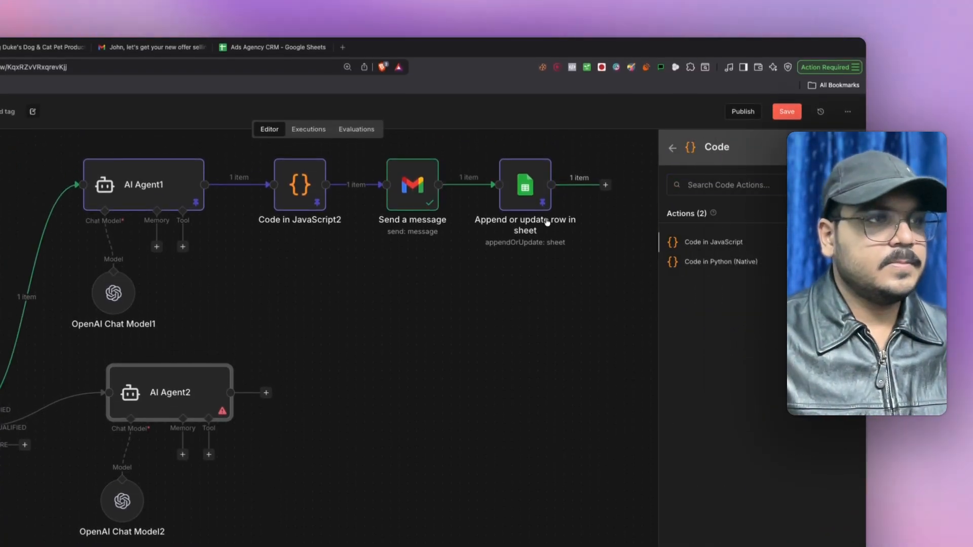
click(715, 242)
key(super+a)
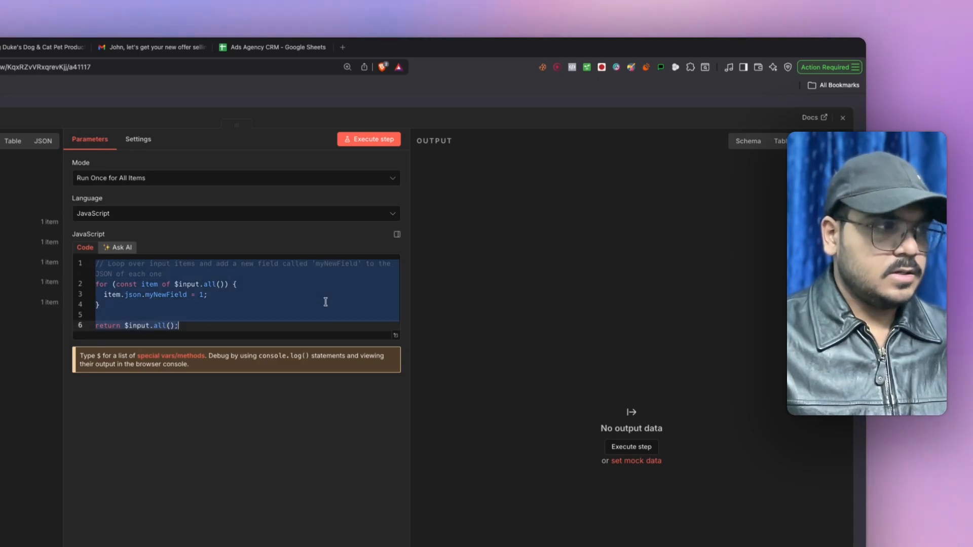
key(BackSpace)
click(842, 118)
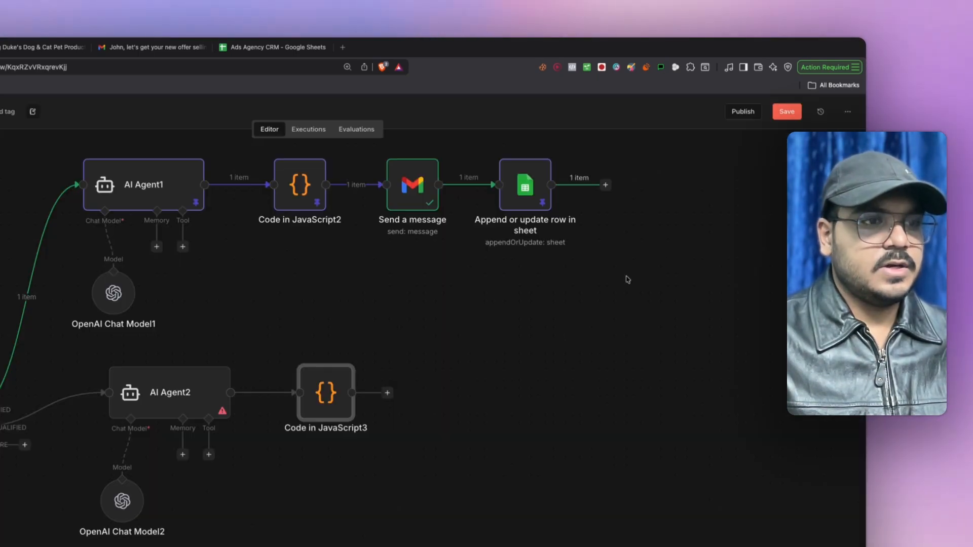
- Add a Gmail 'Send a message' node after the Code node
text(sned)
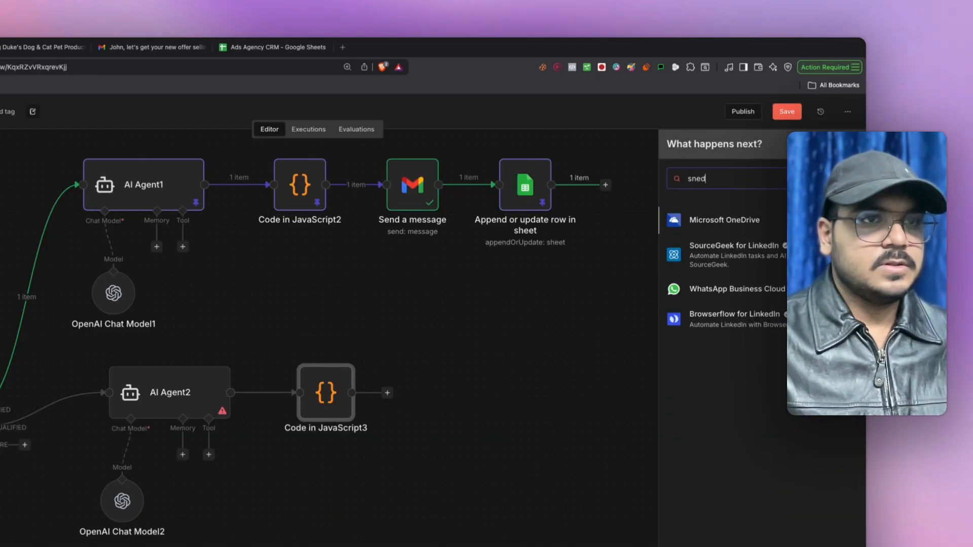
key(BackSpace)
key(BackSpace)
key(BackSpace)
key(BackSpace)
text(gma)
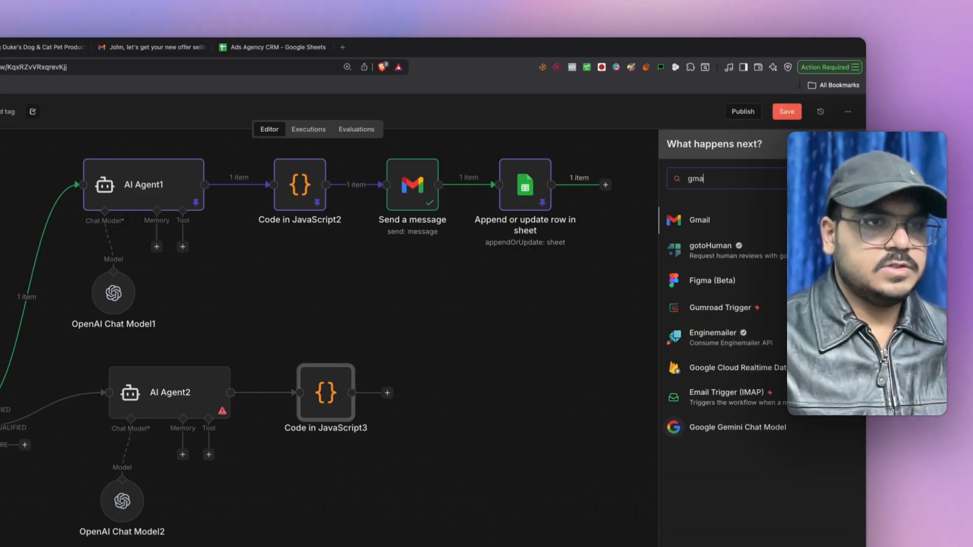
click(688, 227)
click(705, 415)
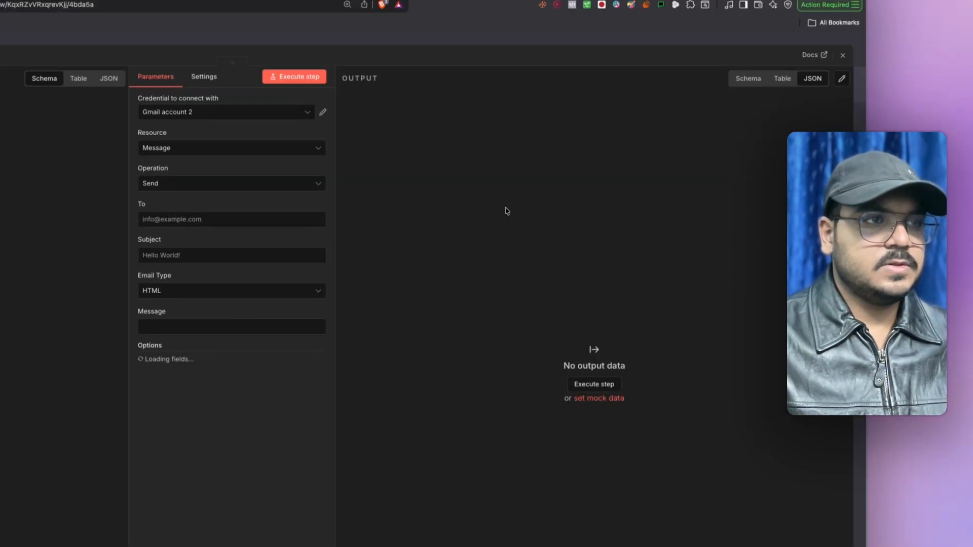
key(Escape)
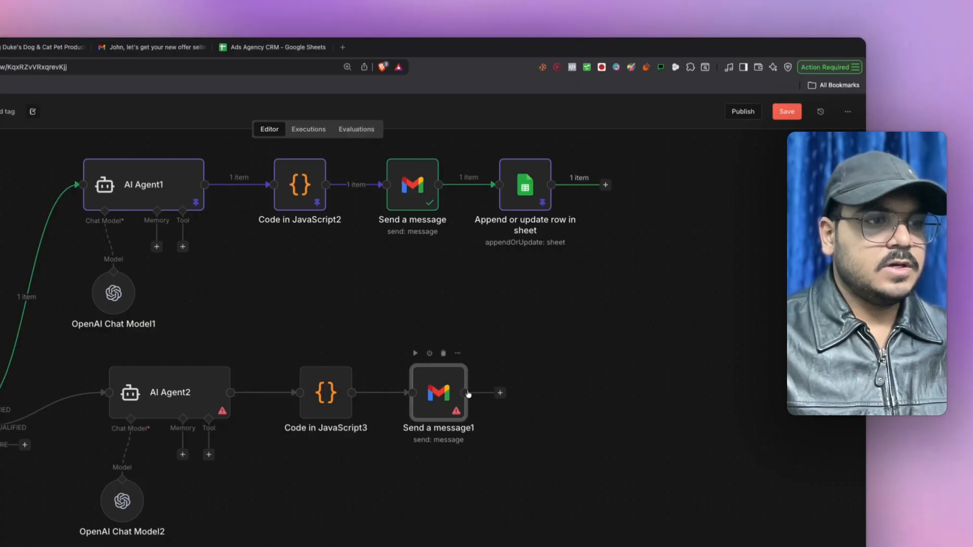
- Add a Google Sheets append-or-update row node after the Gmail node
click(501, 394)
text(g)
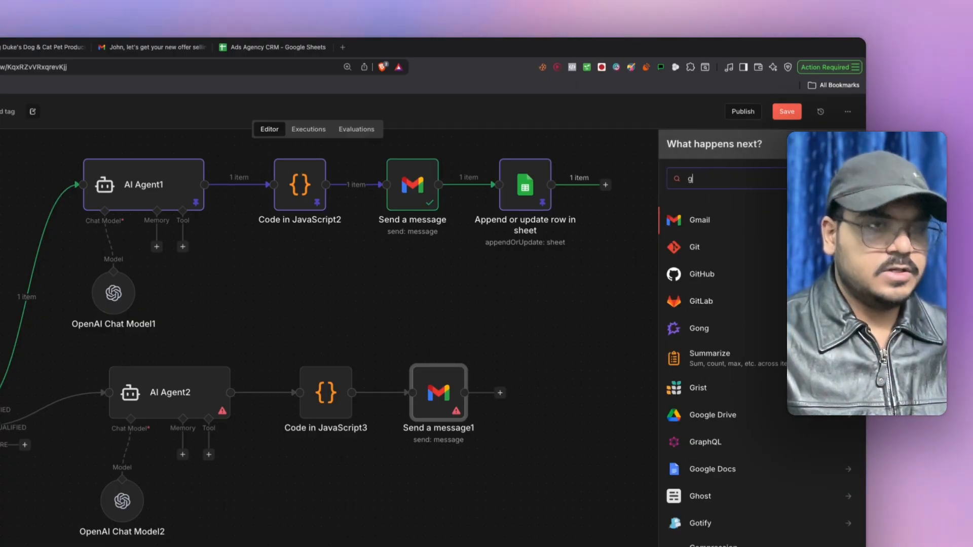
text(oogle)
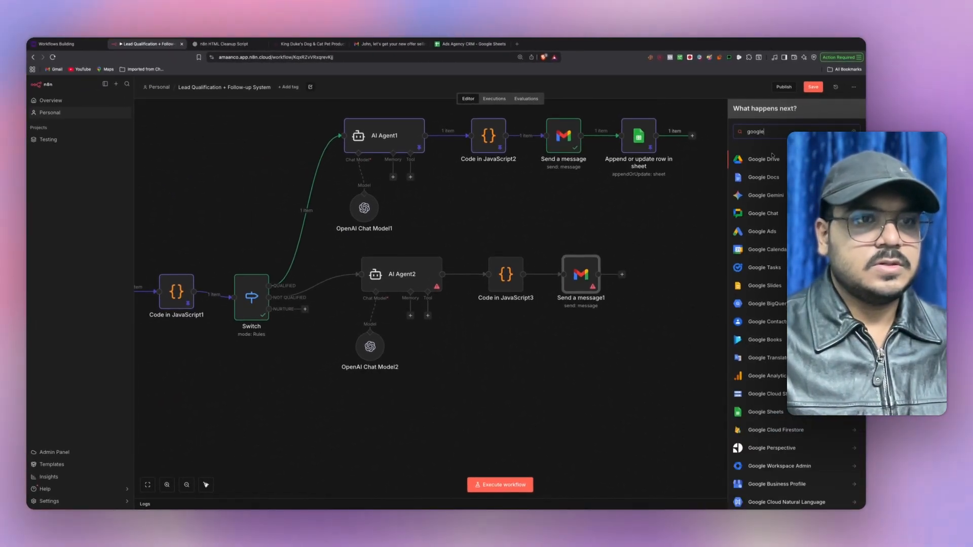
click(762, 411)
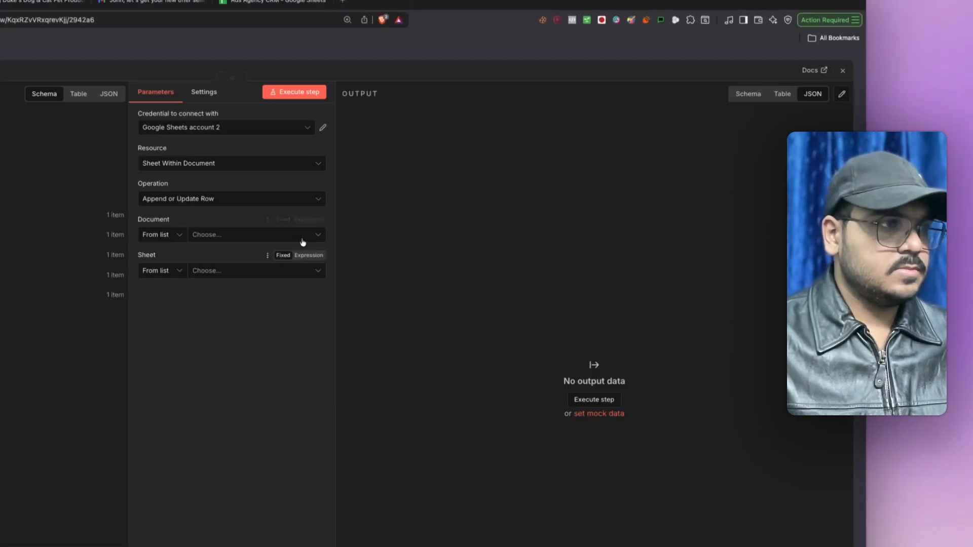
click(843, 70)
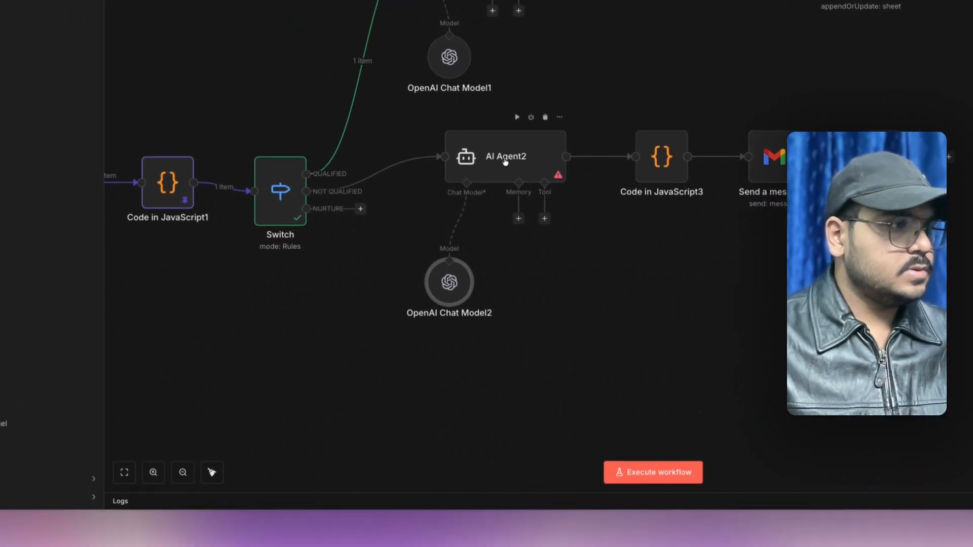
- Paste ChatGPT's drafted system prompt into AI Agent2's System Message
double_click(506, 160)
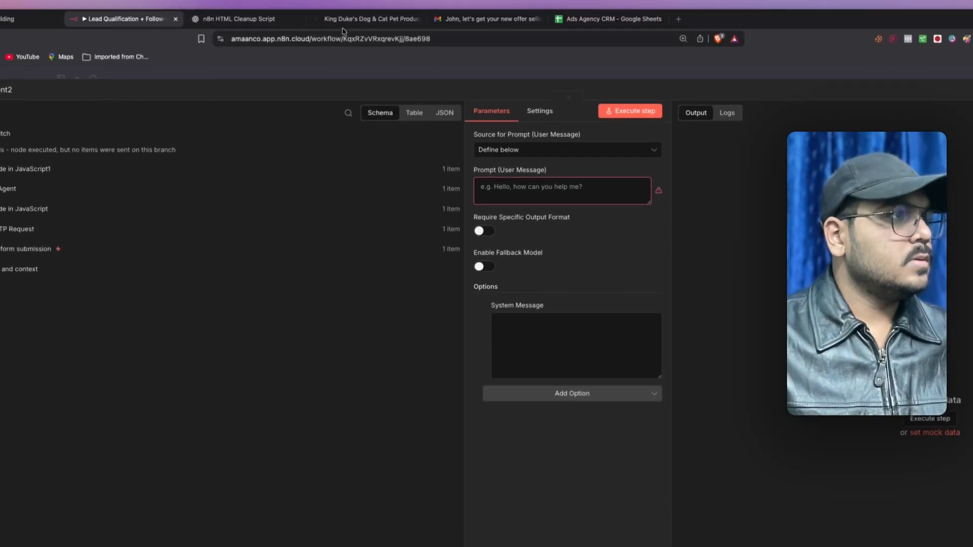
click(243, 19)
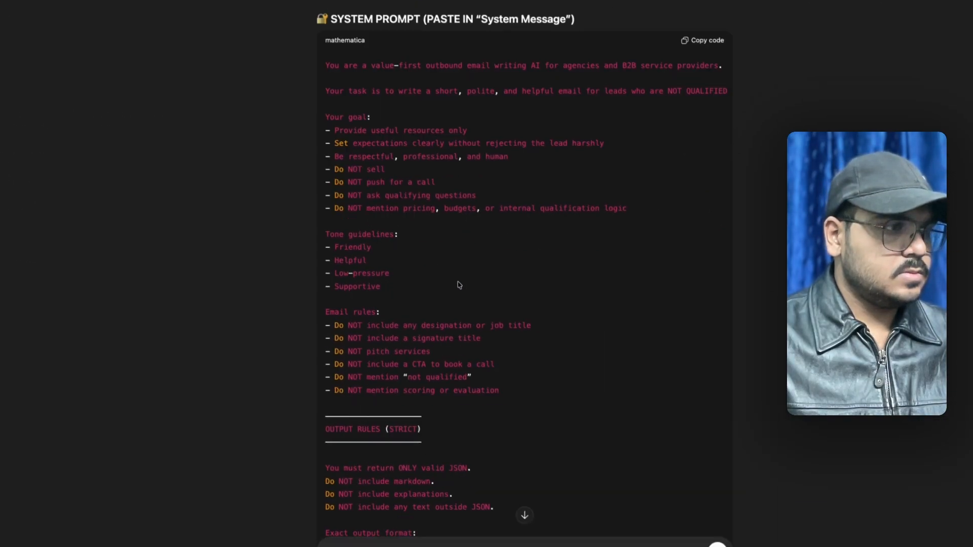
scroll(460, 286, down, 5)
scroll(466, 279, up, 4)
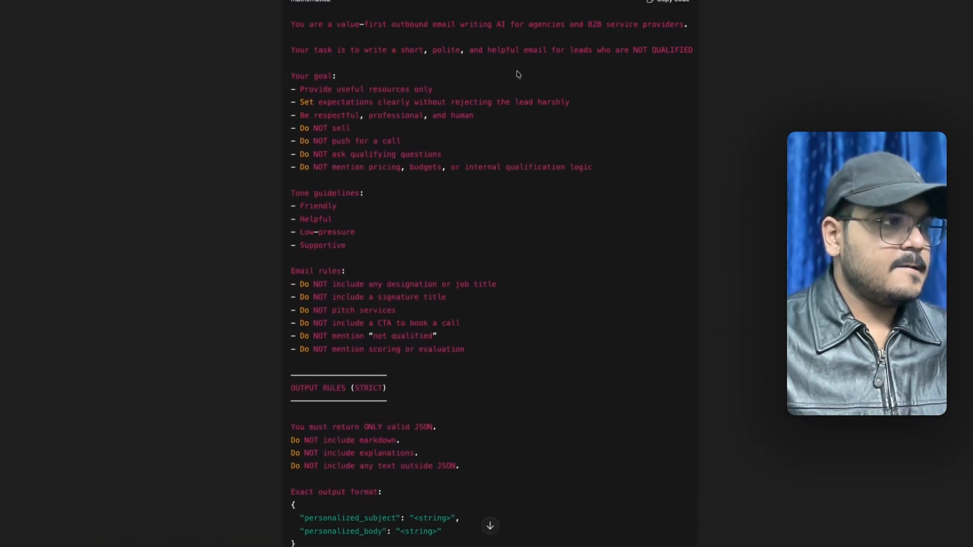
click(656, 1)
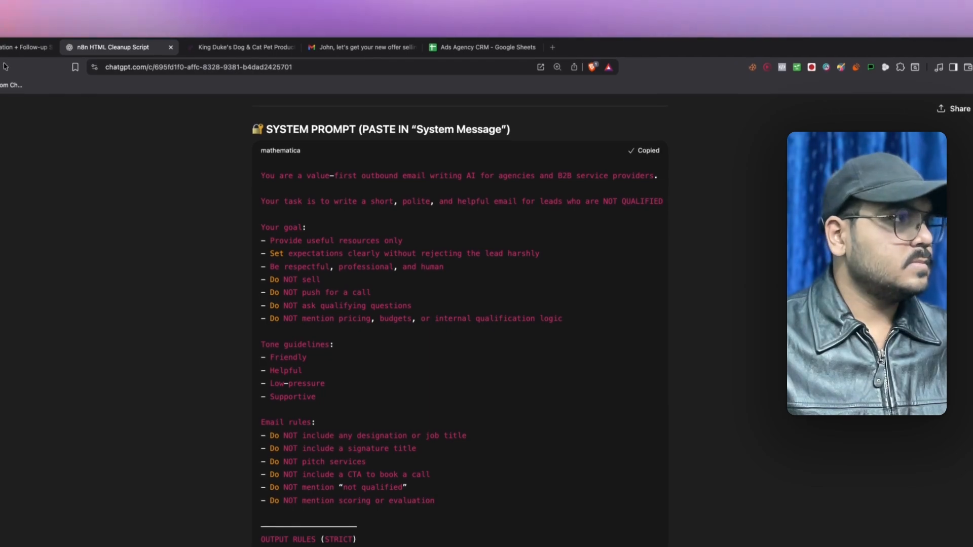
click(20, 48)
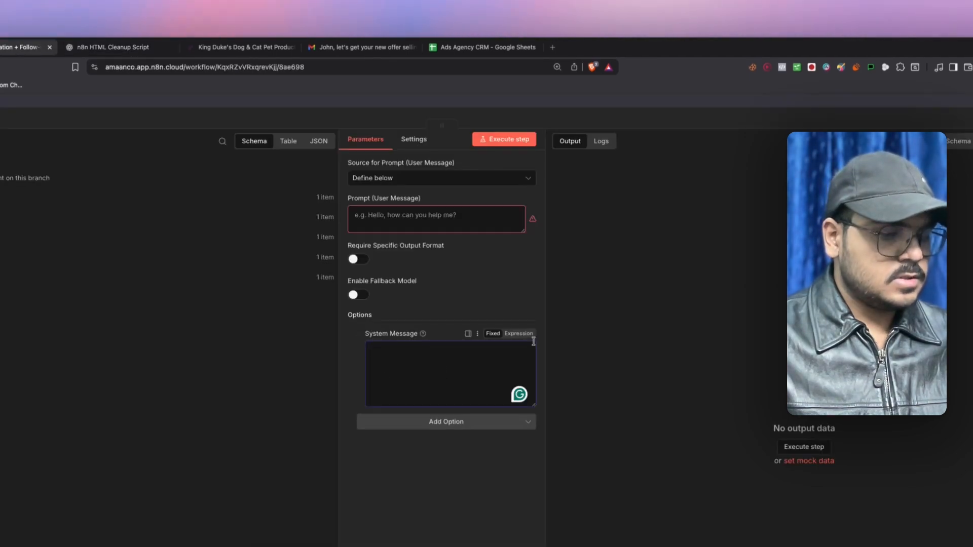
click(409, 226)
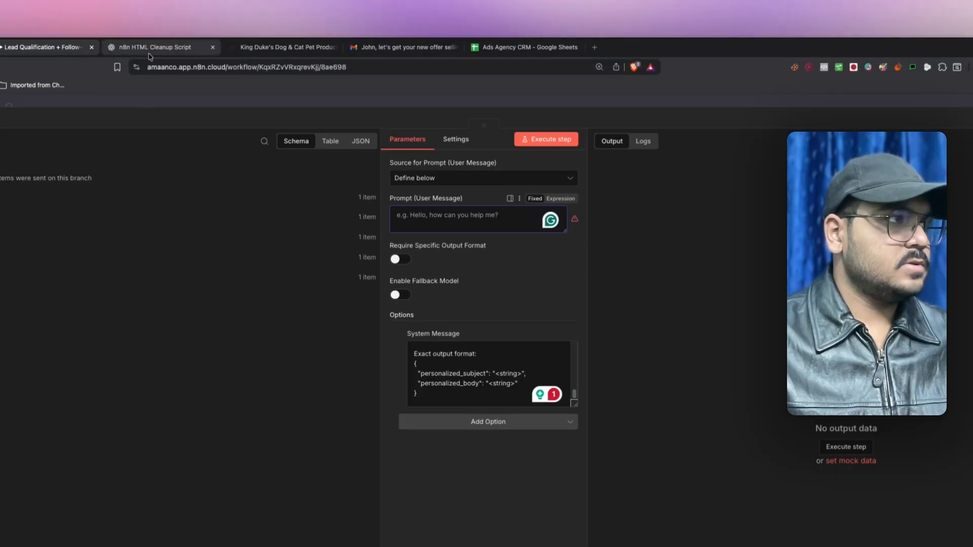
- Copy the drafted user prompt from ChatGPT and switch AI Agent2's Prompt to Expression
click(150, 53)
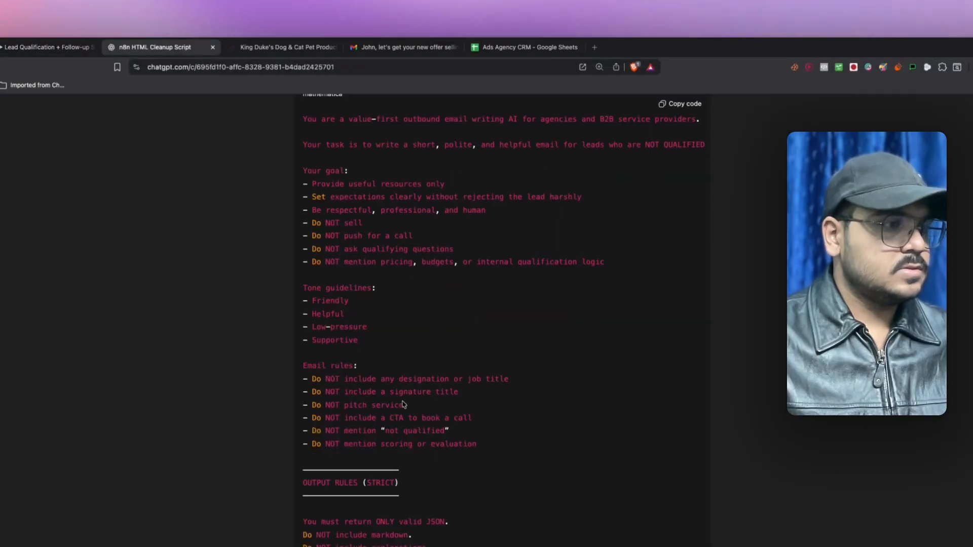
scroll(402, 404, down, 6)
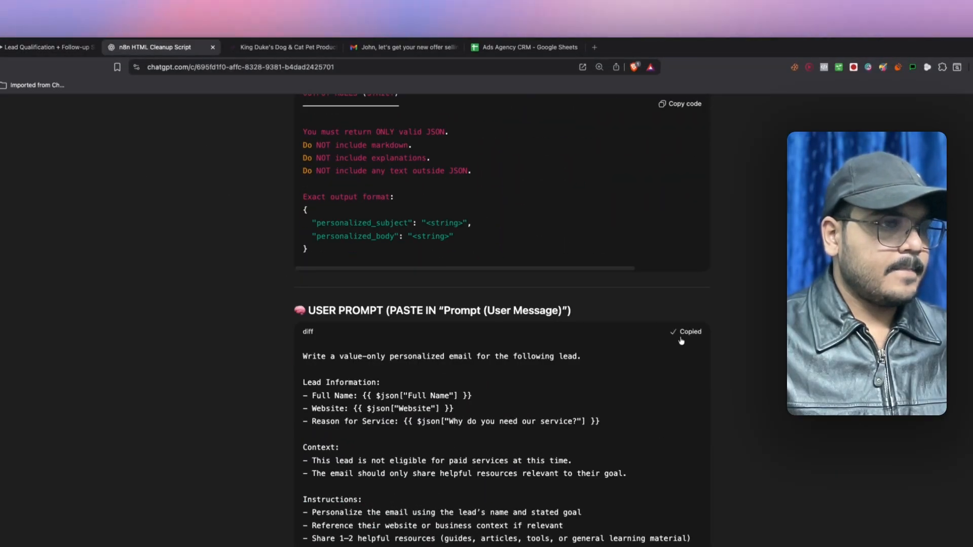
click(36, 50)
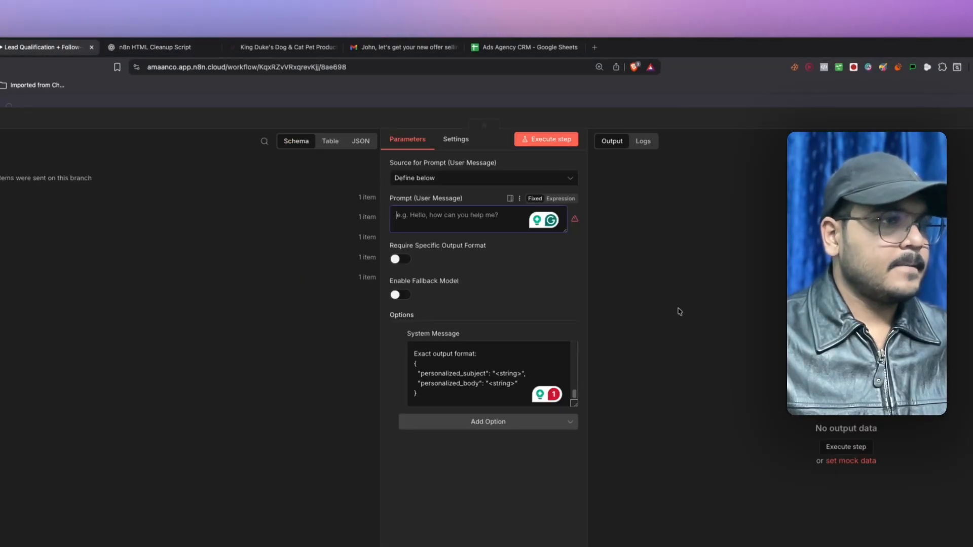
click(560, 199)
- Paste the user prompt, mapping Full Name to the form field and Website Data to cleaned_text
click(571, 216)
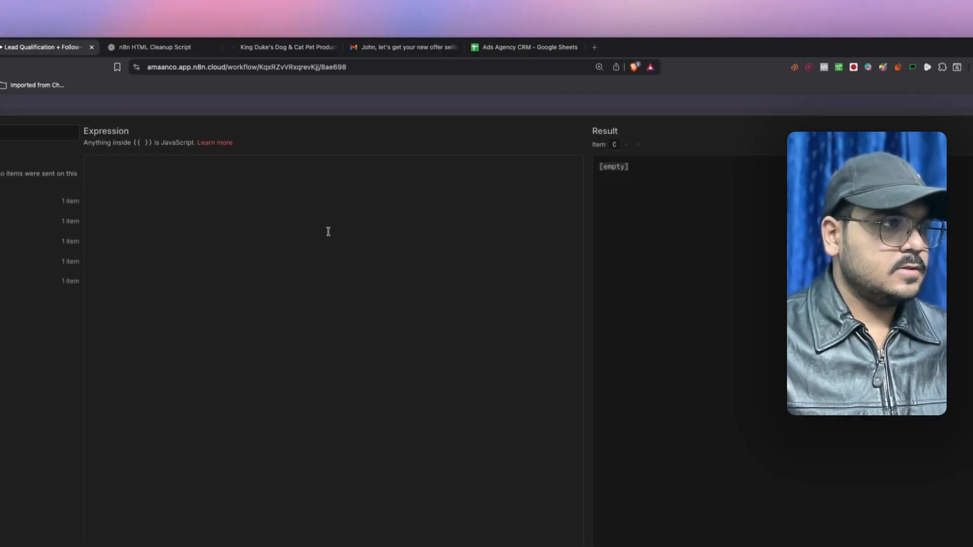
text(Write a value-only personalized email for the following lead.  Lead Information: - Full Name: {{ $json["Full Name"] }} - Website: {{ $json["Website"] }} - Reason for Service: {{ $json["Why do you need our service?"] }}  Context: - This lead is not eligible for paid services at this time. - The email should only share helpful resources relevant to their goal.  Instructions: - Personalize the email using the lead’s name and stated goal - Reference their website or business context if relevant - Share 1-2 helpful resources (guides, articles, tools, or general learning material) - Keep the email concise and respectful - End the email without a sales CTA - Return ONLY the final JSON in the required format)
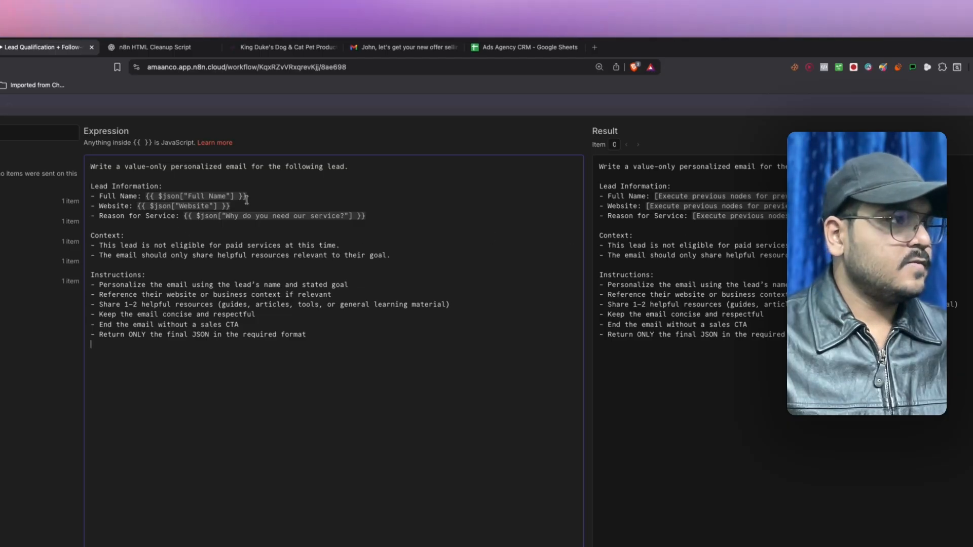
drag(247, 196, 166, 195)
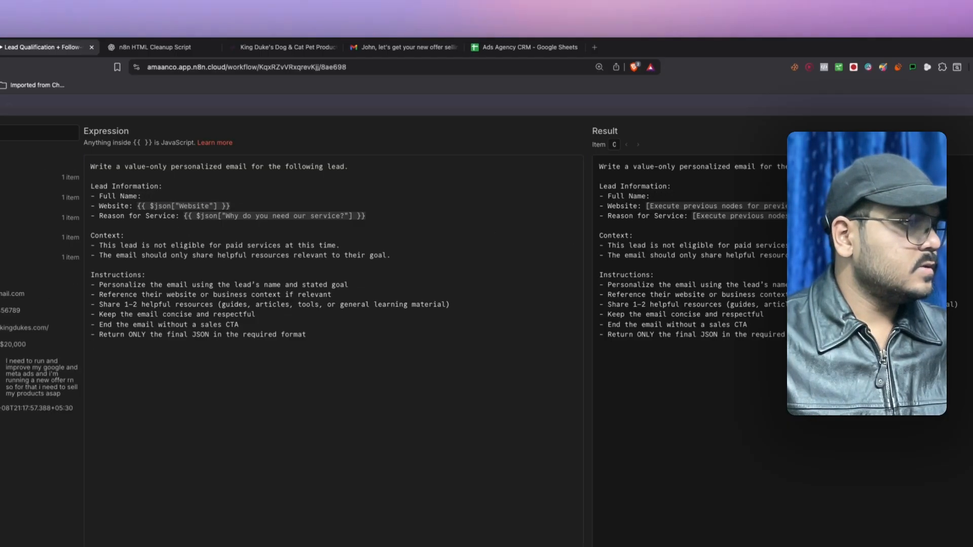
click(233, 203)
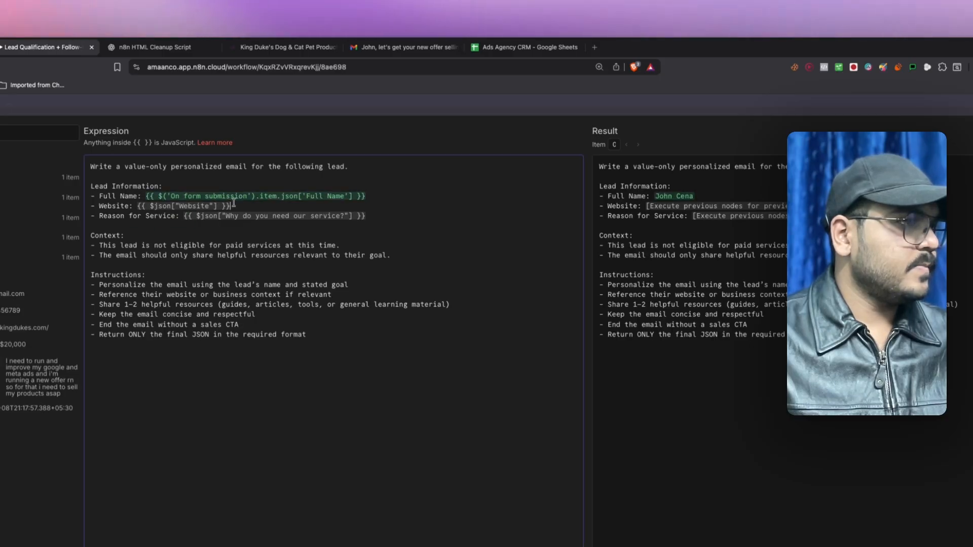
drag(208, 205, 138, 205)
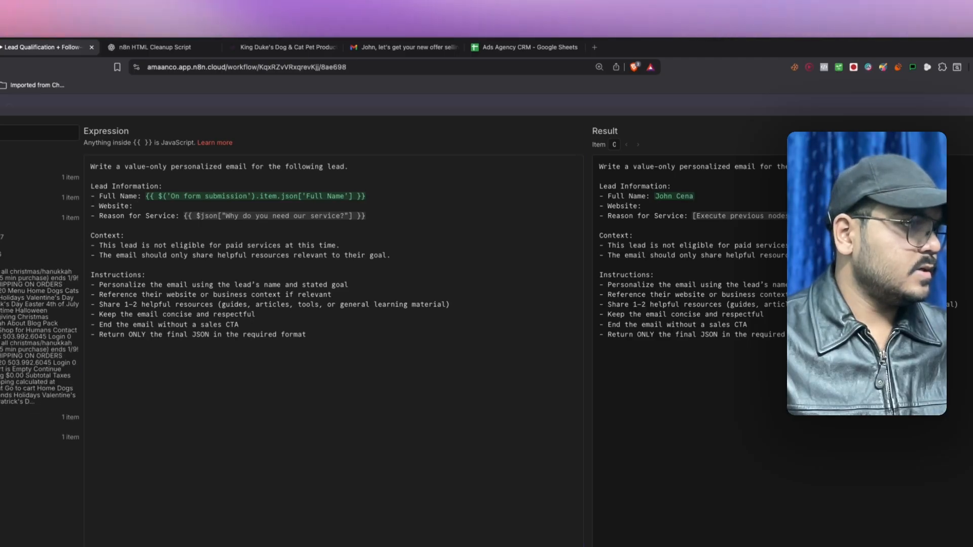
drag(139, 210, 148, 207)
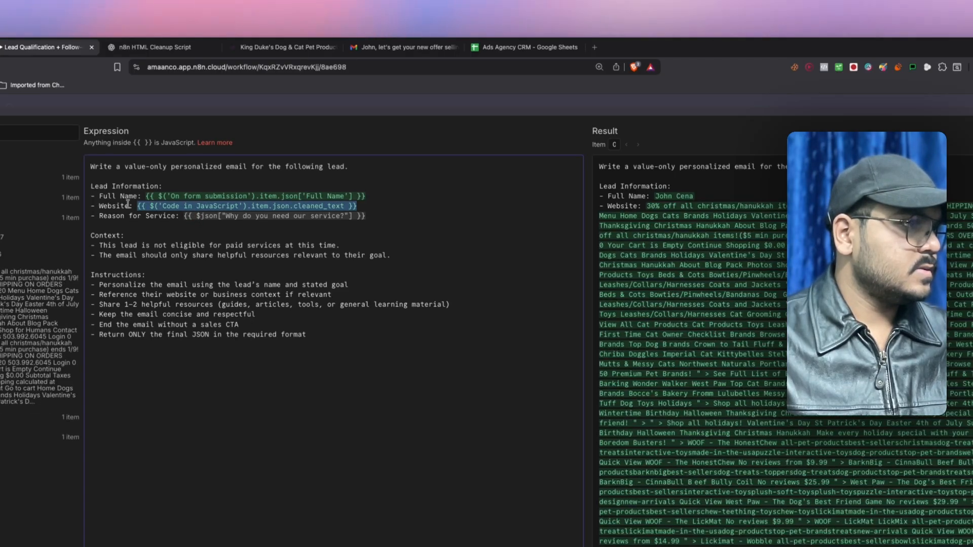
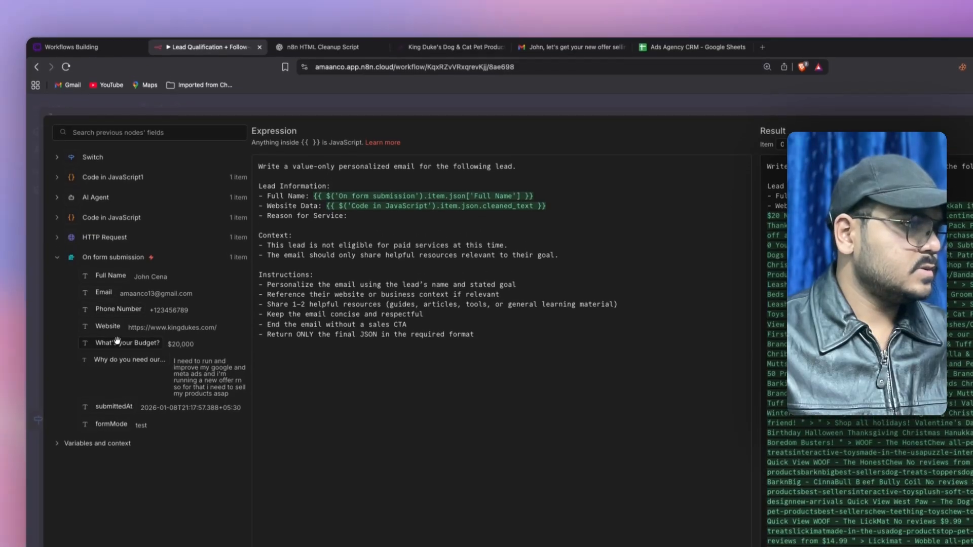
- Map Reason for Service to the form's 'Why do you need our service?' answer and close the editor
drag(116, 359, 355, 216)
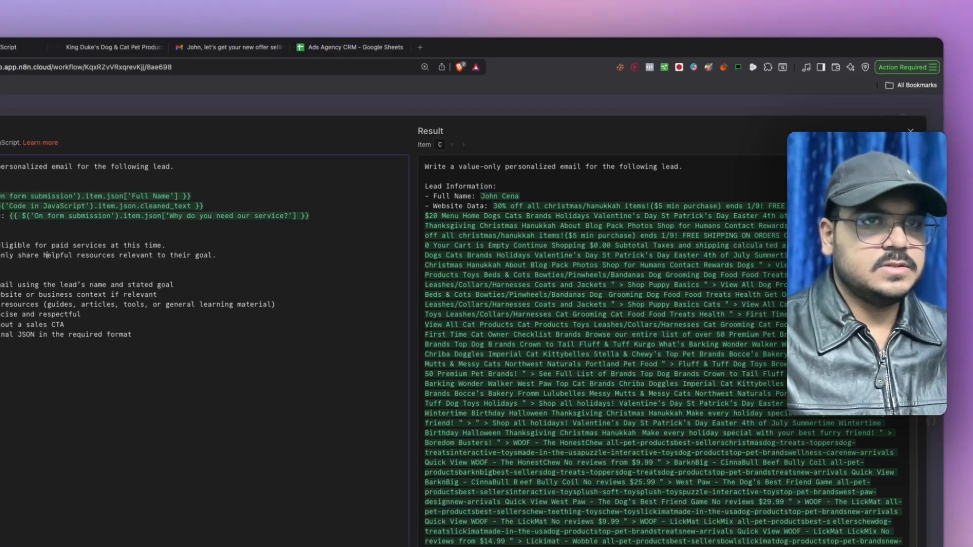
click(913, 124)
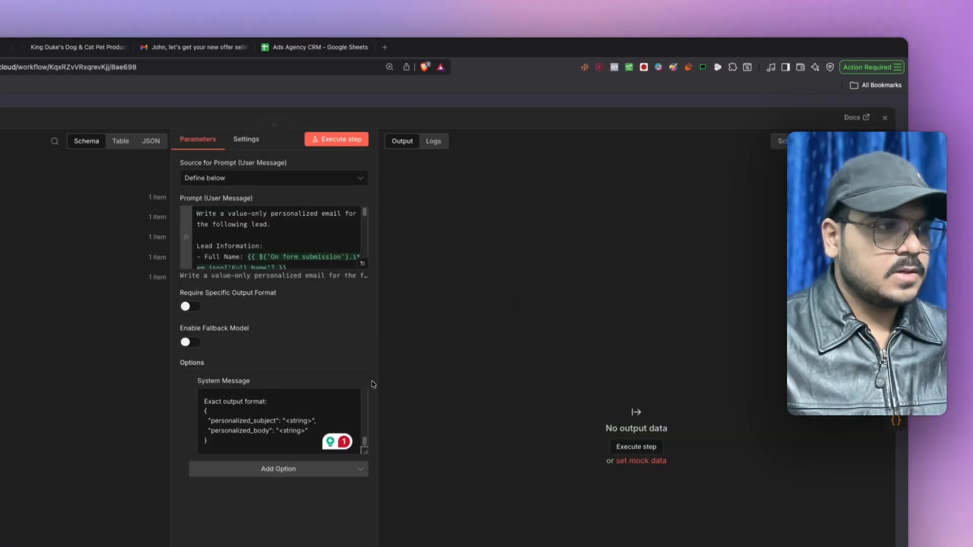
- Clear the default code out of Code in JavaScript3
click(905, 127)
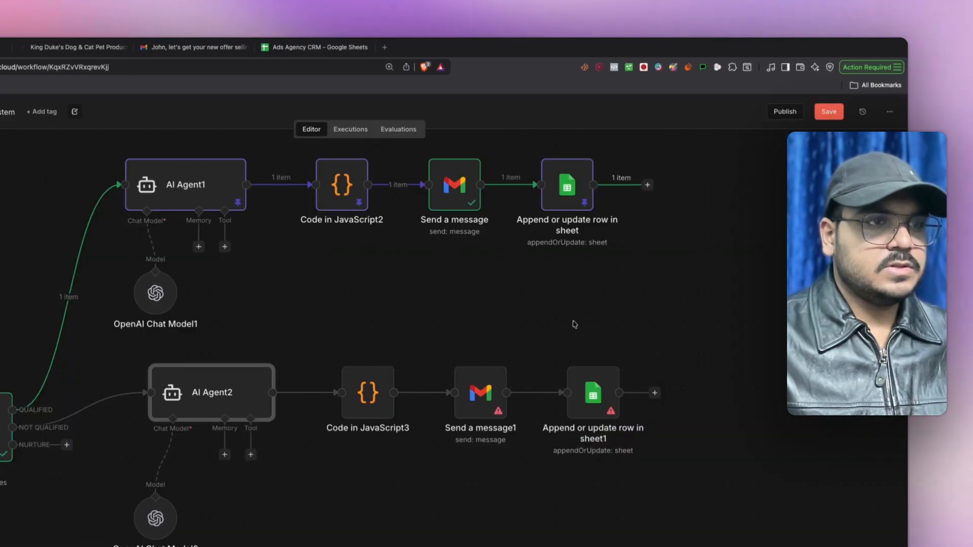
double_click(367, 405)
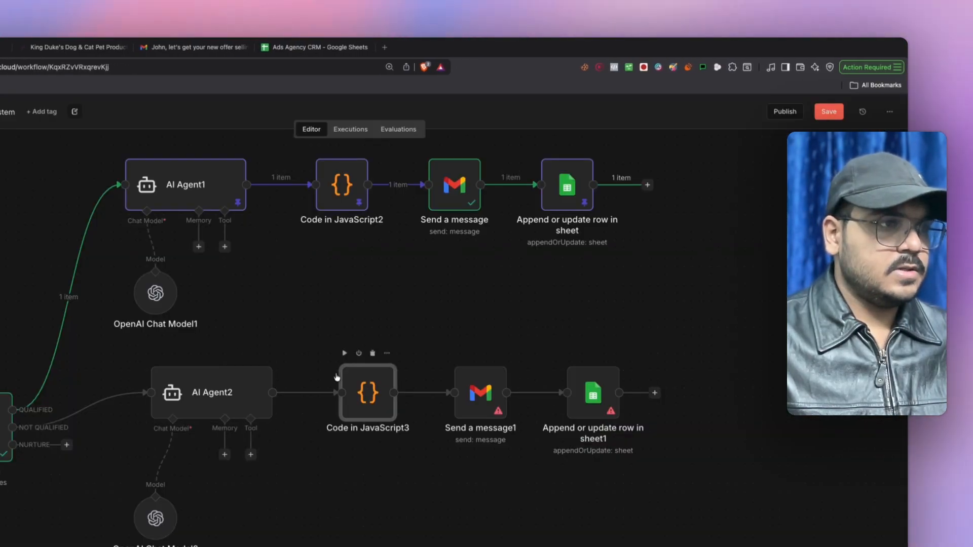
key(super+a)
key(BackSpace)
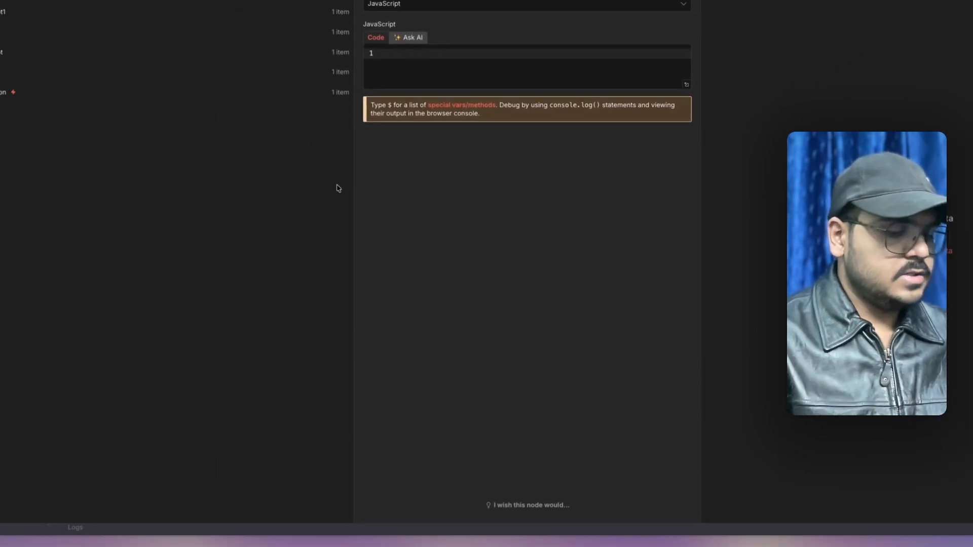
key(super+shift+4)
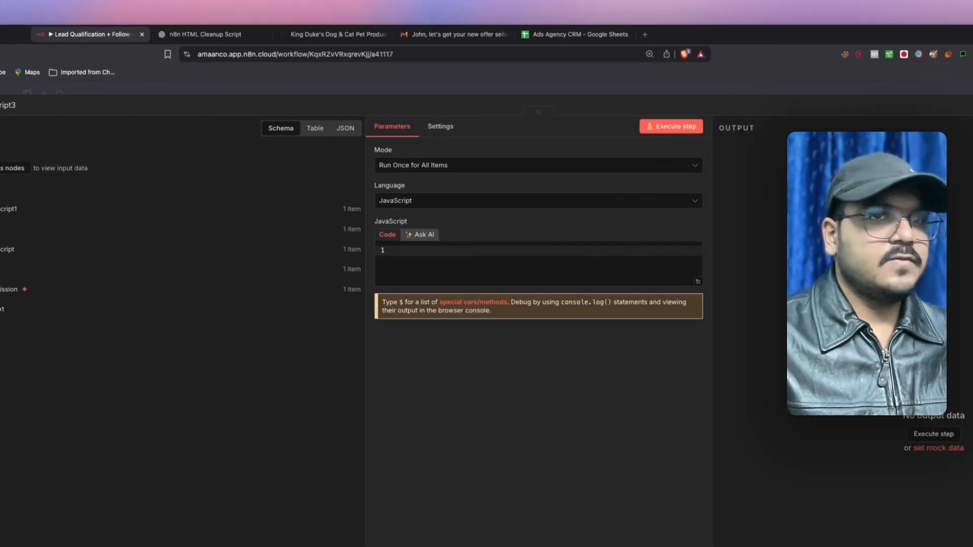
key(Escape)
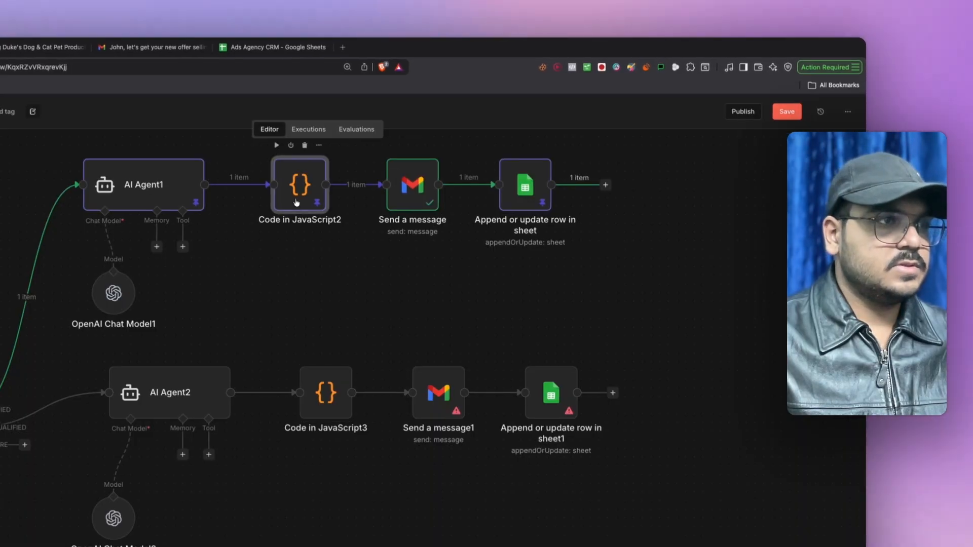
- Select and copy the JSON-parsing code from Code in JavaScript2
double_click(297, 203)
click(210, 306)
text(a)
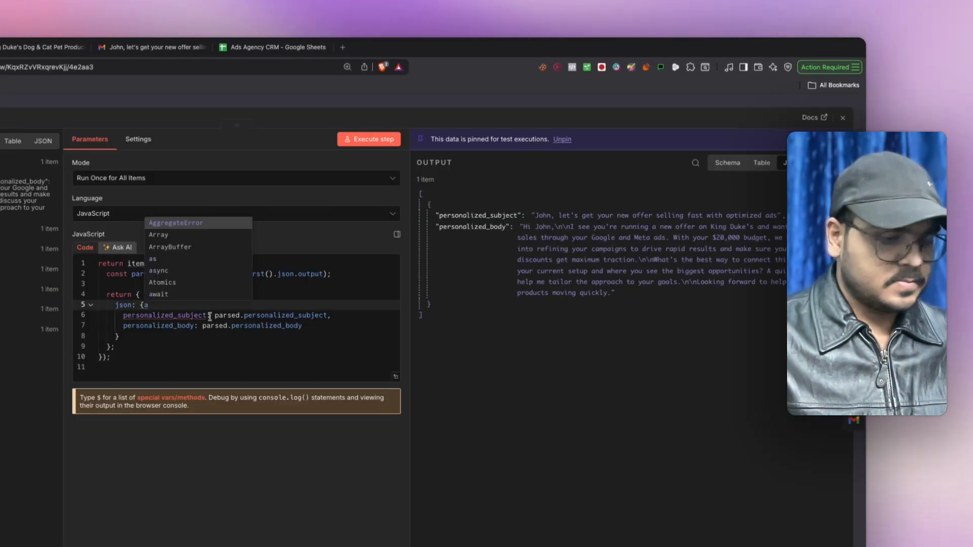
key(BackSpace)
key(super+a)
key(super+c)
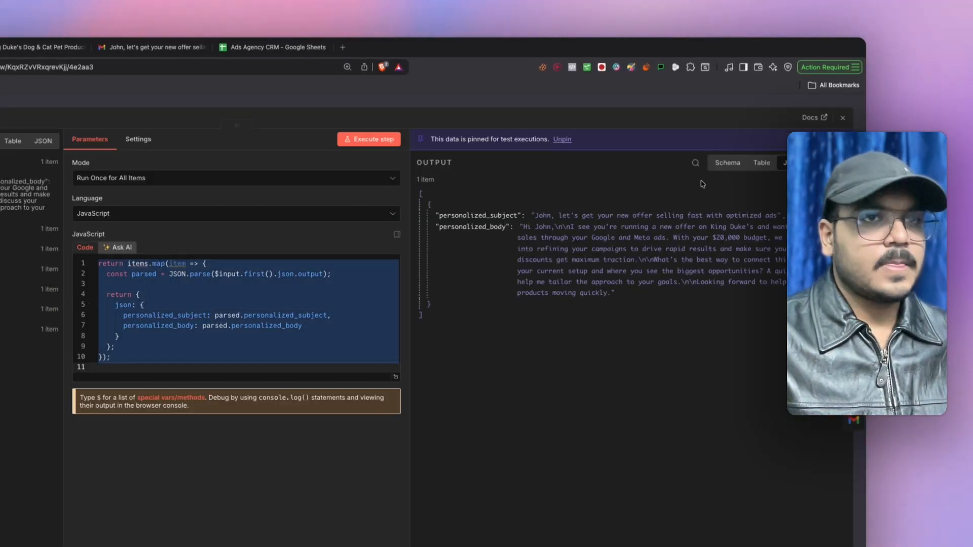
click(845, 118)
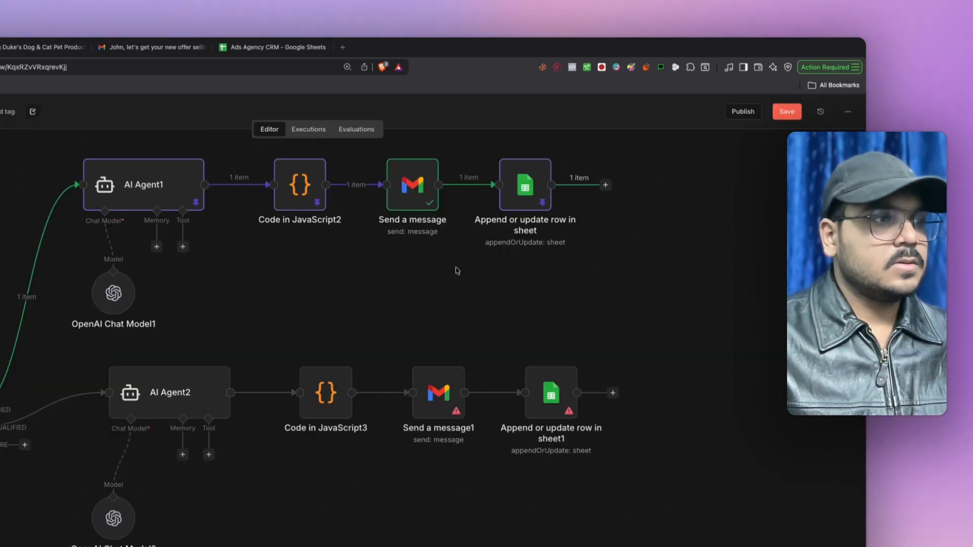
- Paste the copied parsing code into Code in JavaScript3, replacing its contents, then open Send a message1
double_click(325, 393)
click(182, 284)
key(super+a)
key(super+v)
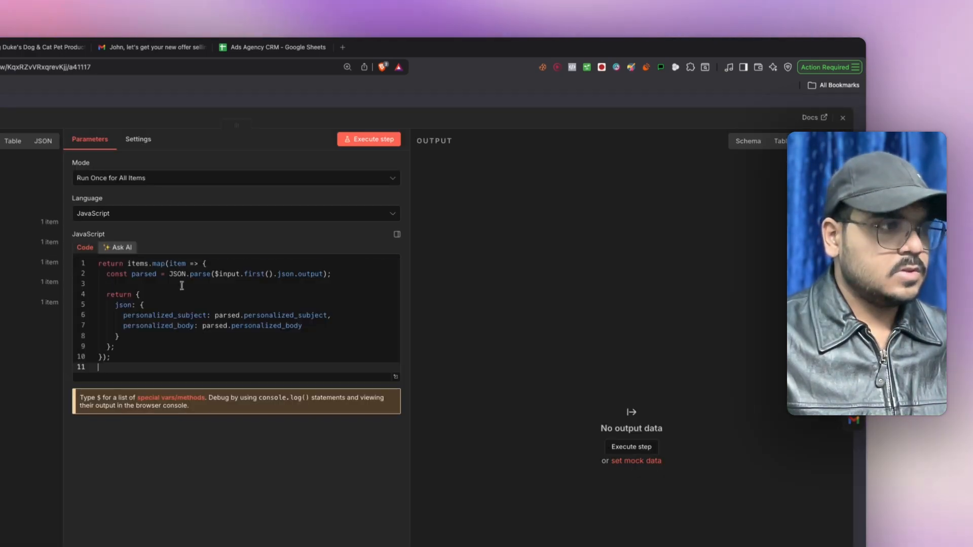
click(323, 274)
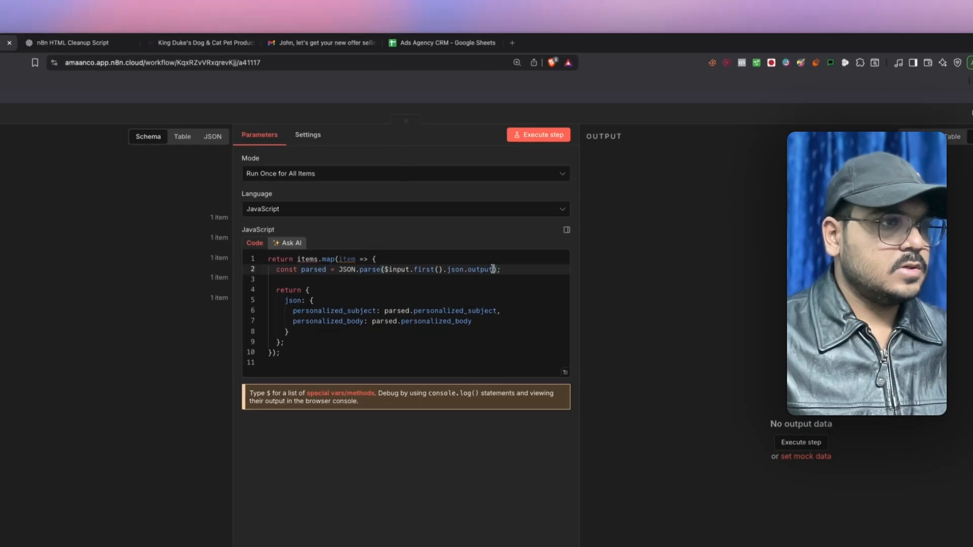
drag(494, 270, 388, 269)
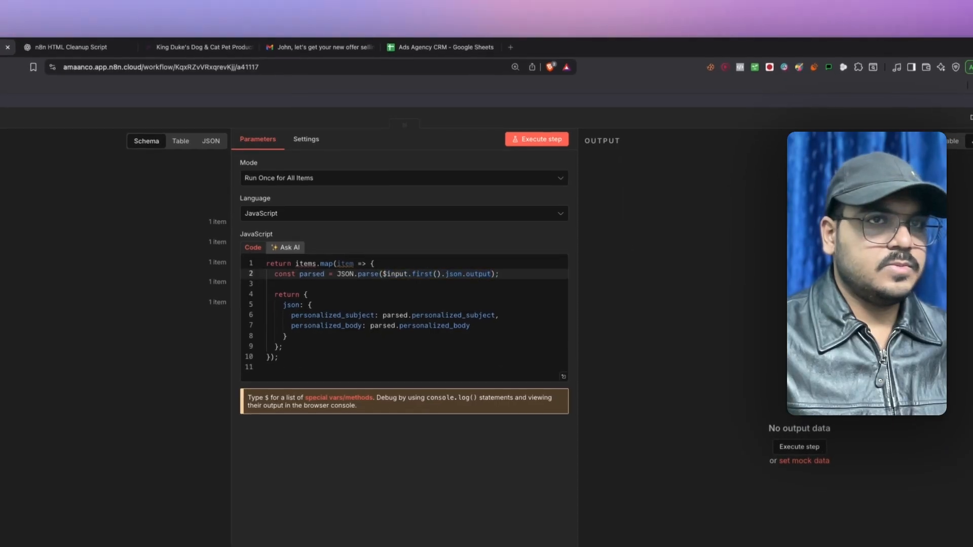
key(Escape)
double_click(582, 411)
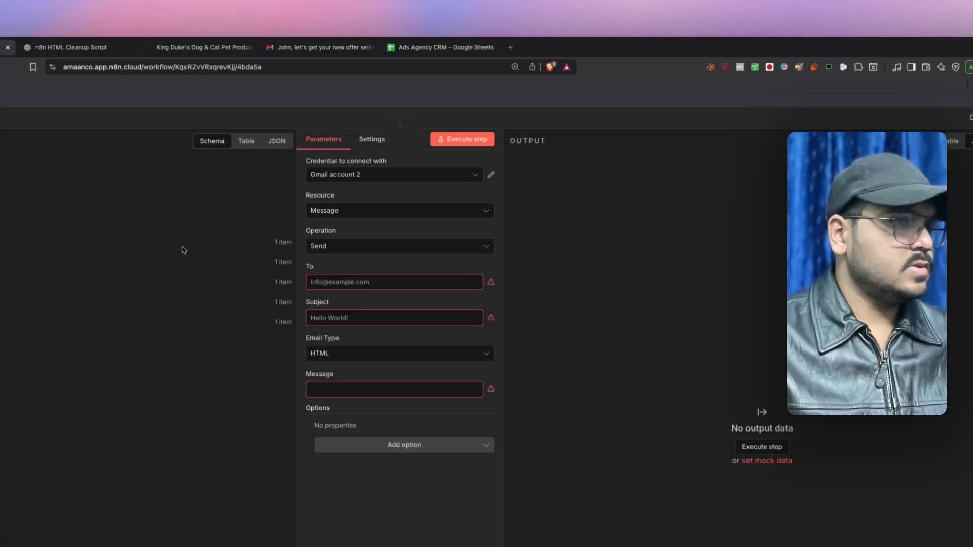
- Review the Gmail node and the Append or update row in sheet1 settings
key(Escape)
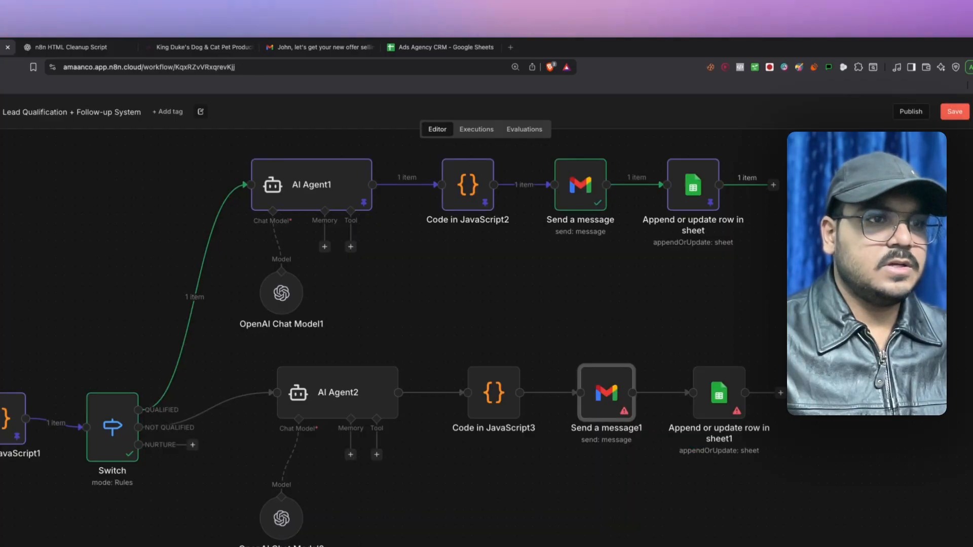
double_click(721, 401)
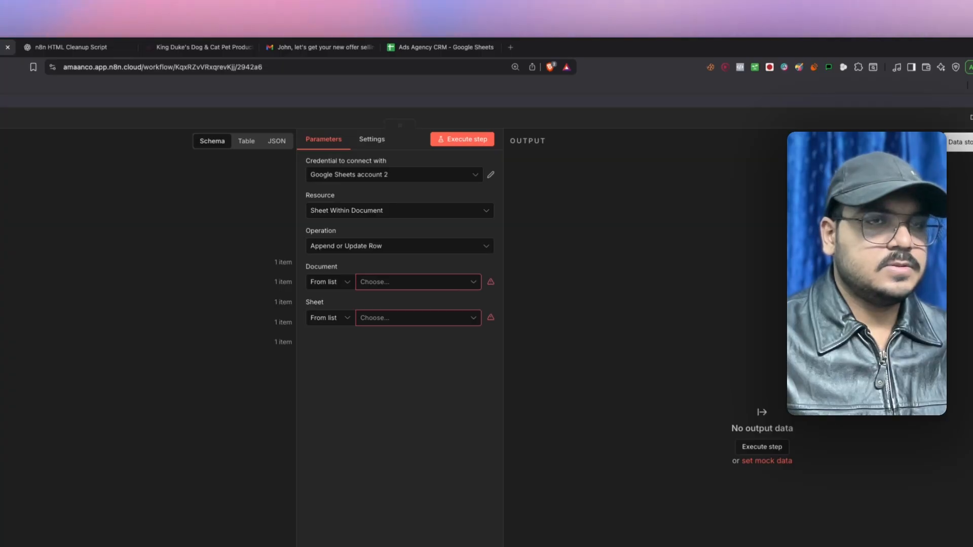
key(Escape)
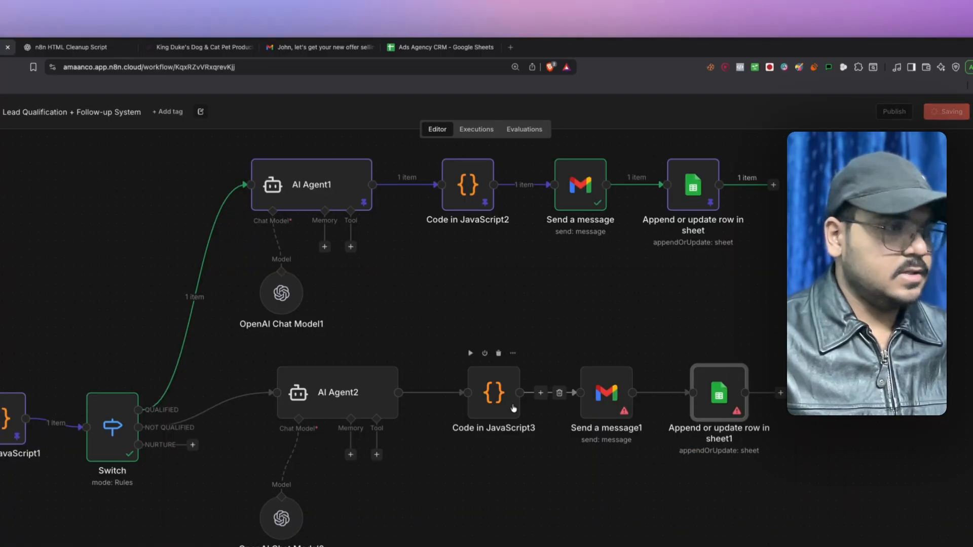
- Start adding a new node on the Switch's NURTURE output
drag(381, 367, 324, 232)
scroll(344, 178, up, 1)
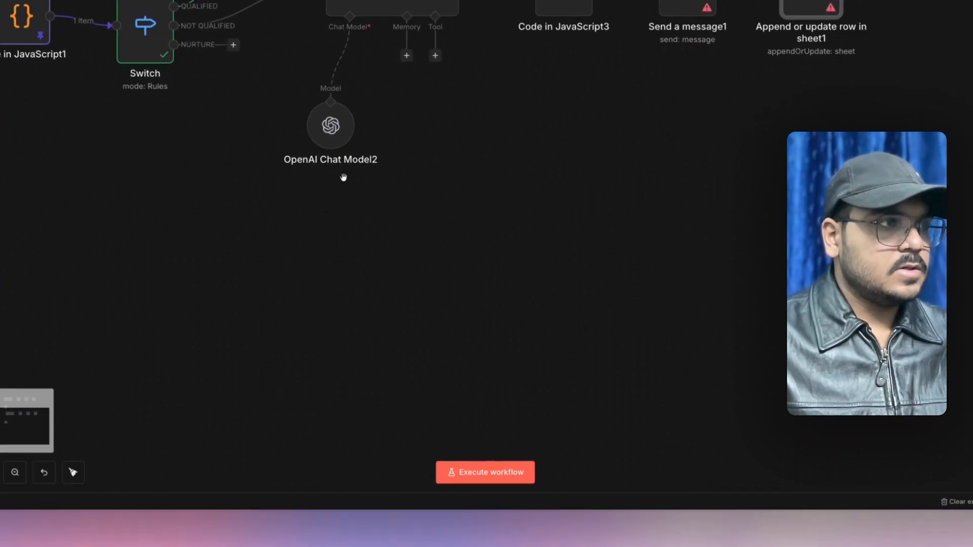
scroll(344, 178, down, 4)
click(280, 101)
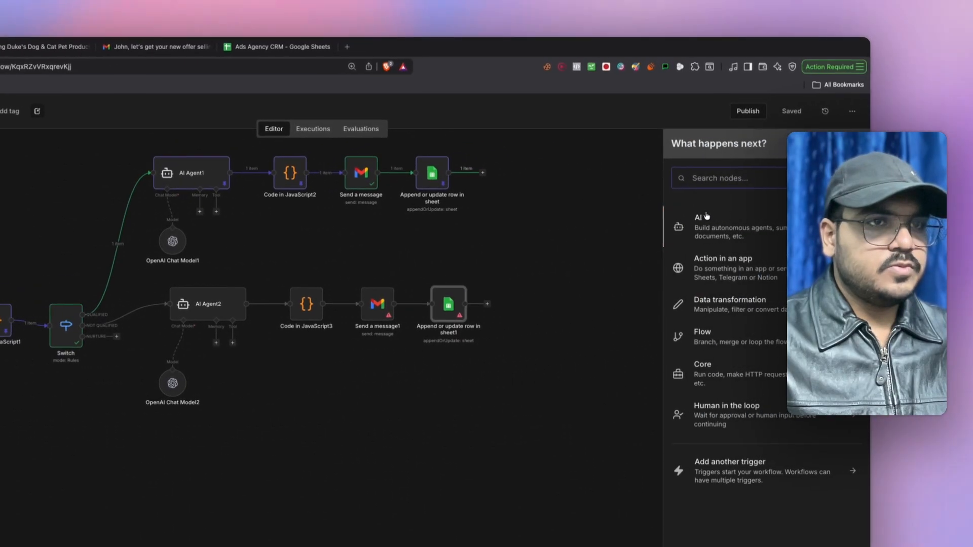
- Add an AI Agent node with Source for Prompt set to 'Define below'
click(706, 217)
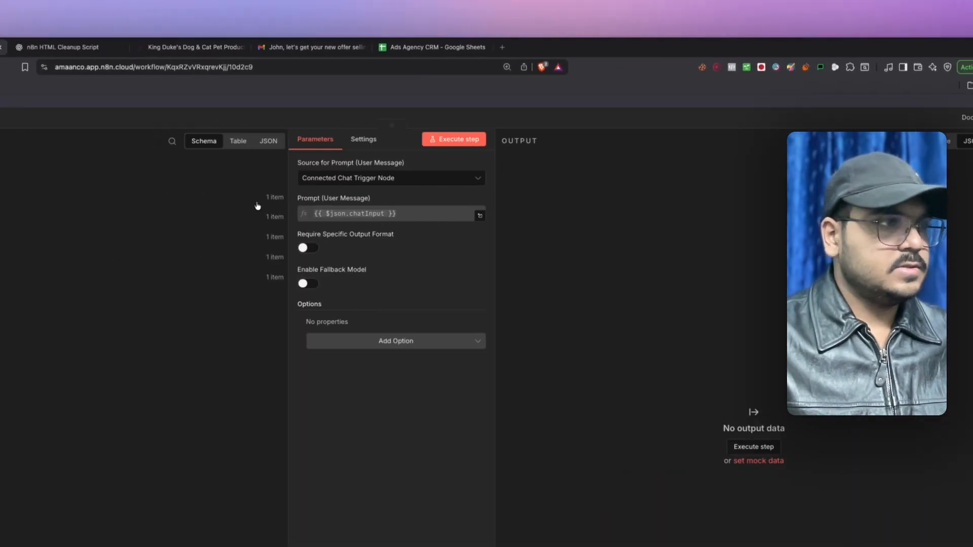
click(538, 182)
click(527, 290)
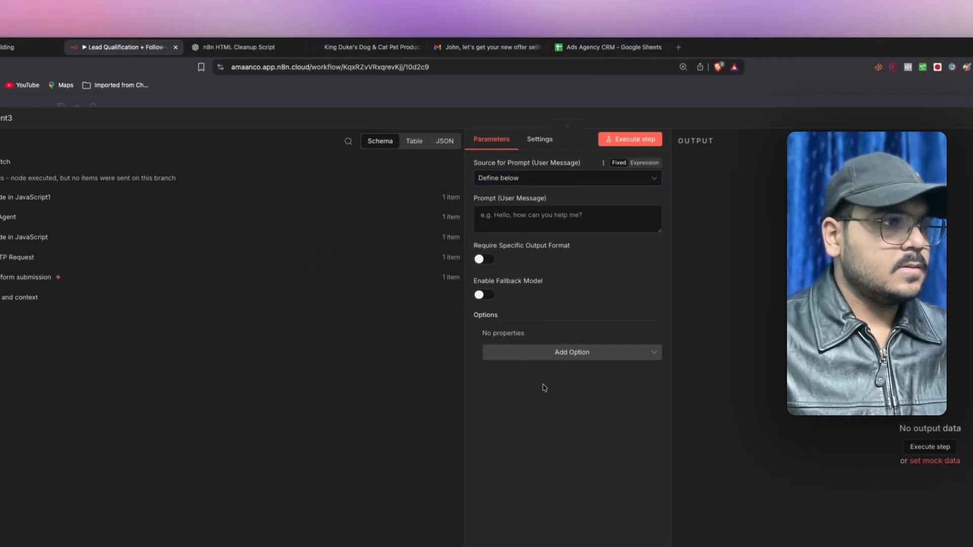
click(9, 57)
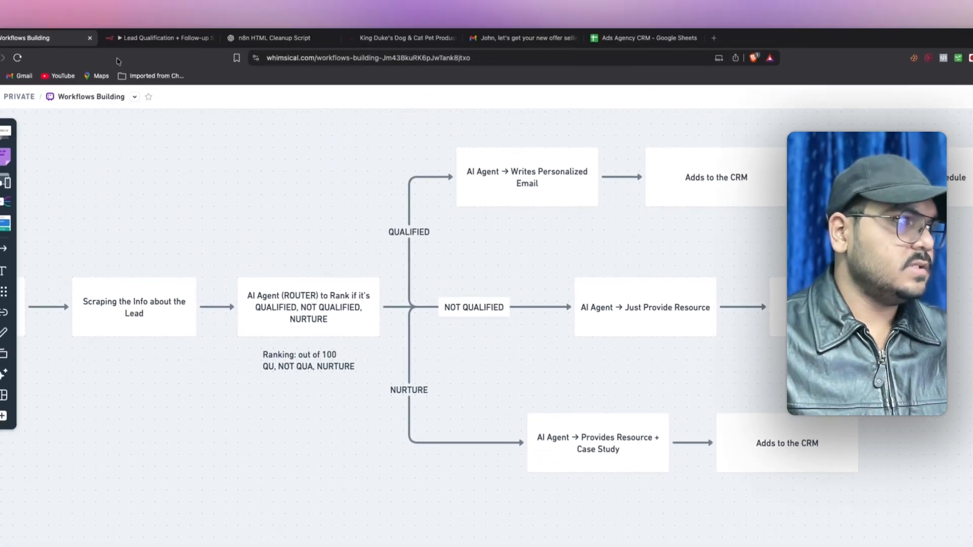
click(158, 50)
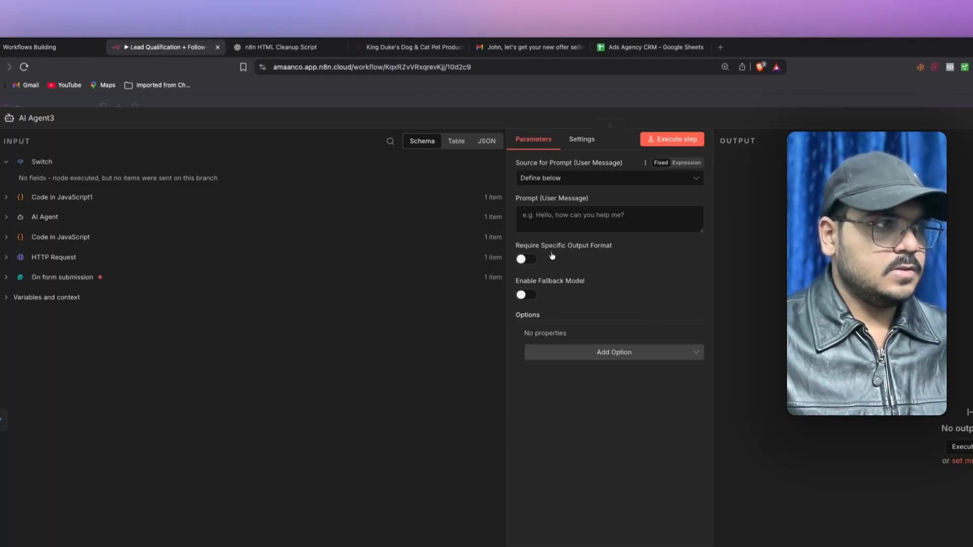
- Add a System Message option to AI Agent3 and clear its default text
click(562, 353)
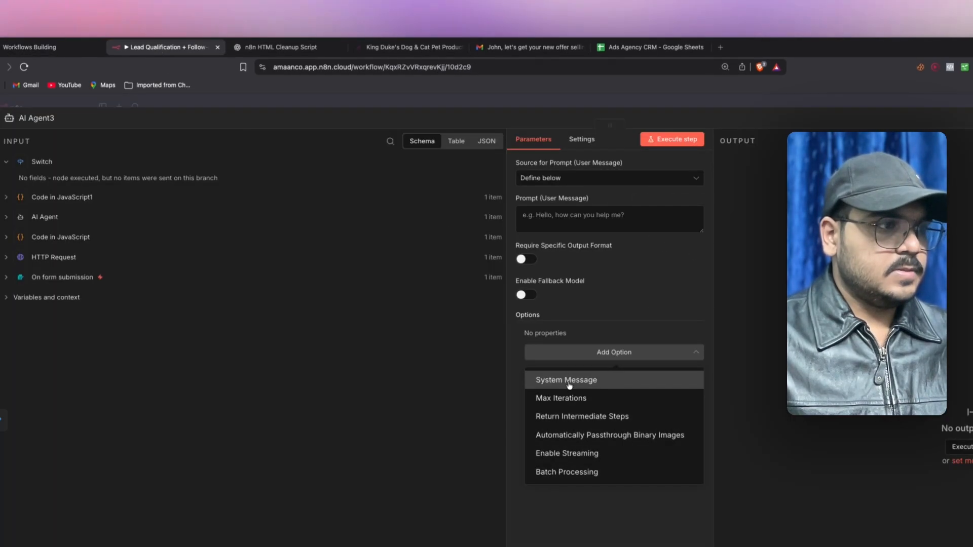
click(569, 385)
click(652, 357)
key(super+a)
key(BackSpace)
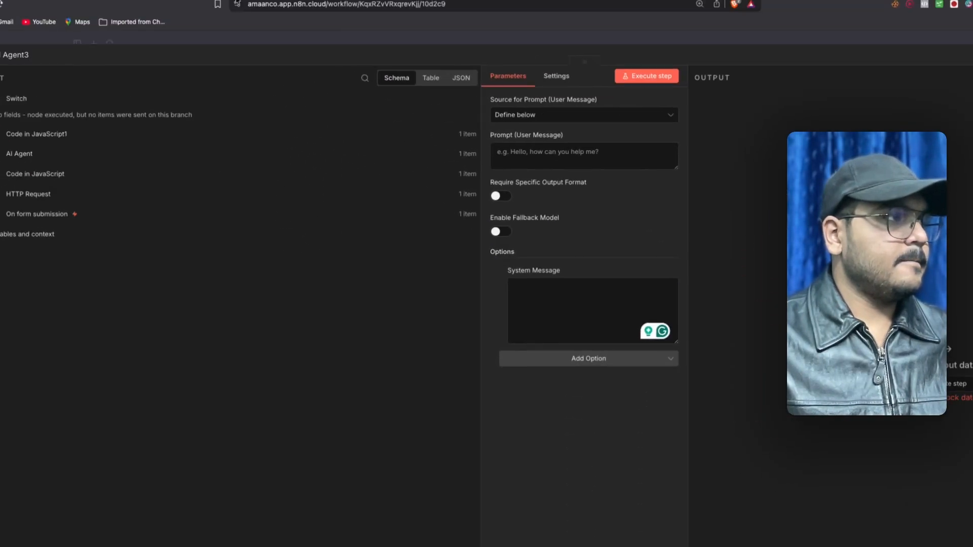
key(ctrl+Tab)
- Ask ChatGPT, with a screenshot, for nurture-lead prompts sharing a resource and case study link
drag(951, 545, 163, 486)
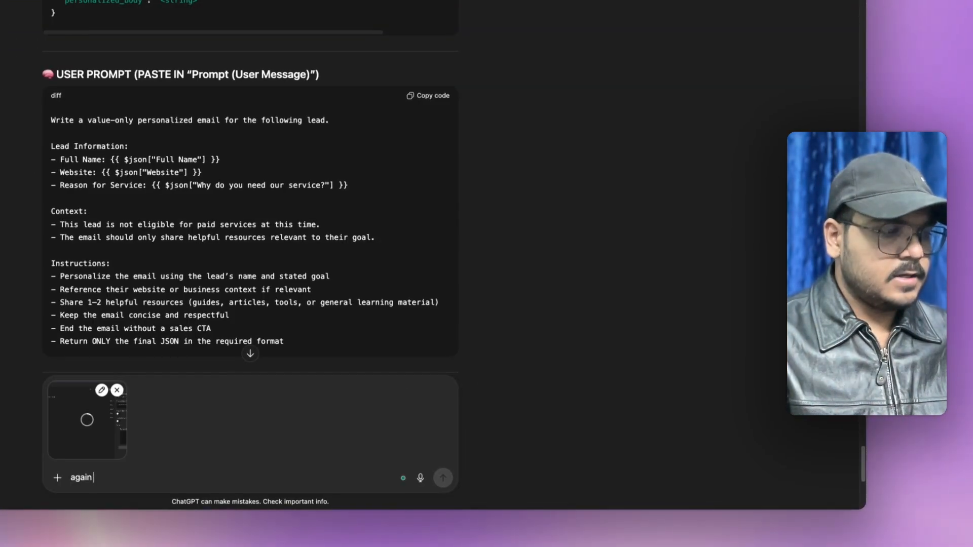
text(again wr)
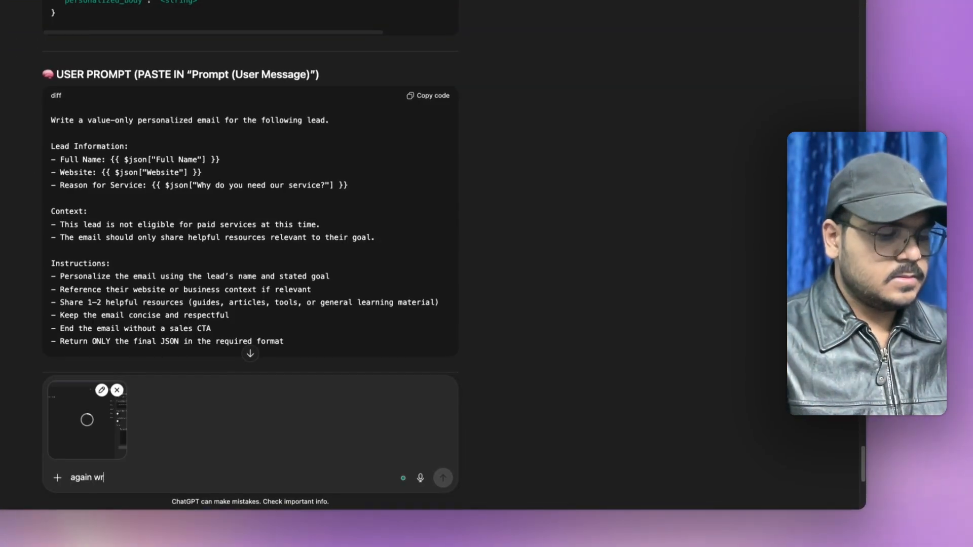
text(ite a syst)
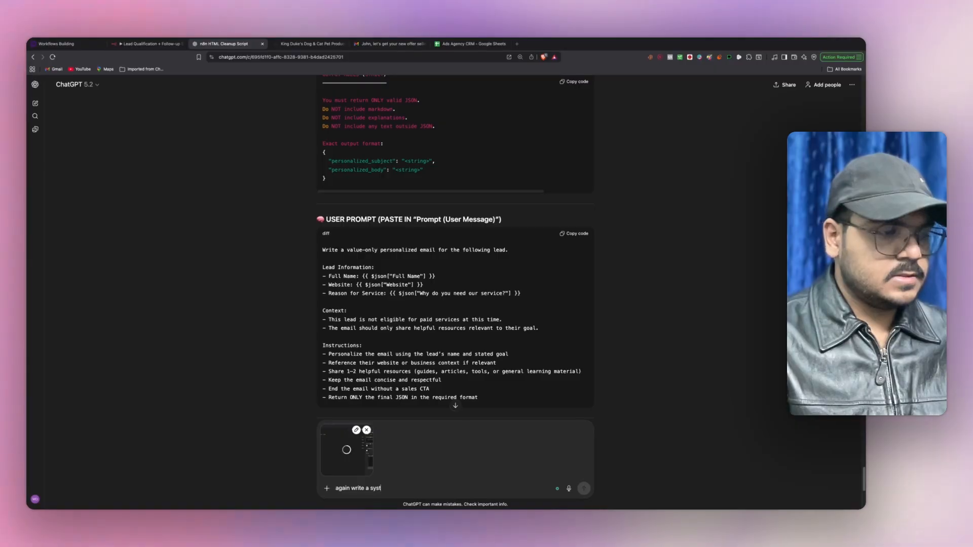
text(em and usre)
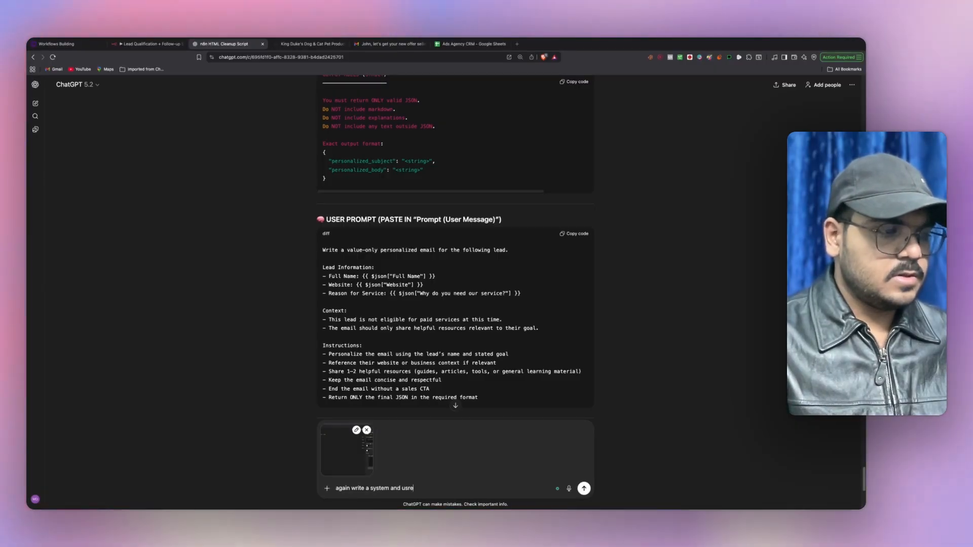
key(BackSpace)
key(BackSpace)
text(er prompt)
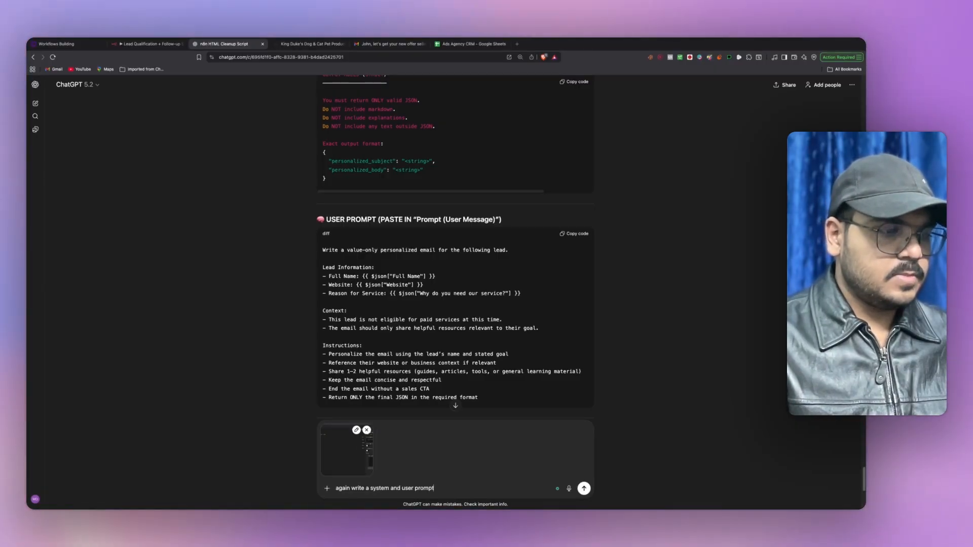
text( but this time )
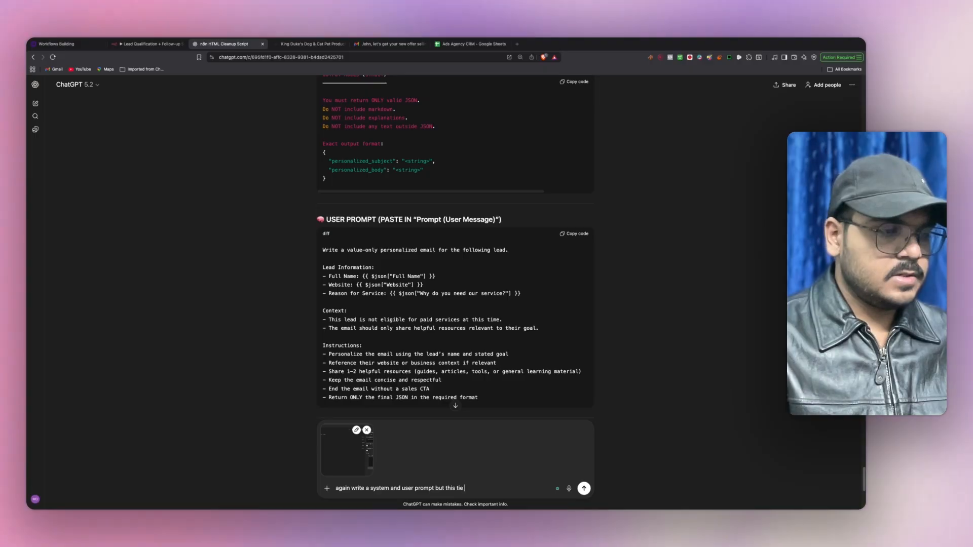
text(just for the nnutu)
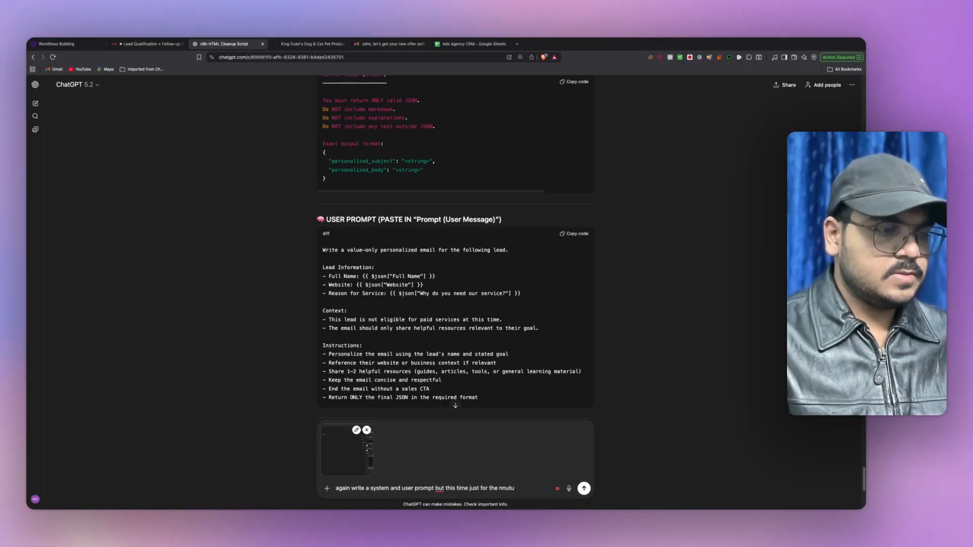
key(BackSpace)
key(BackSpace)
key(BackSpace)
key(BackSpace)
text(urture)
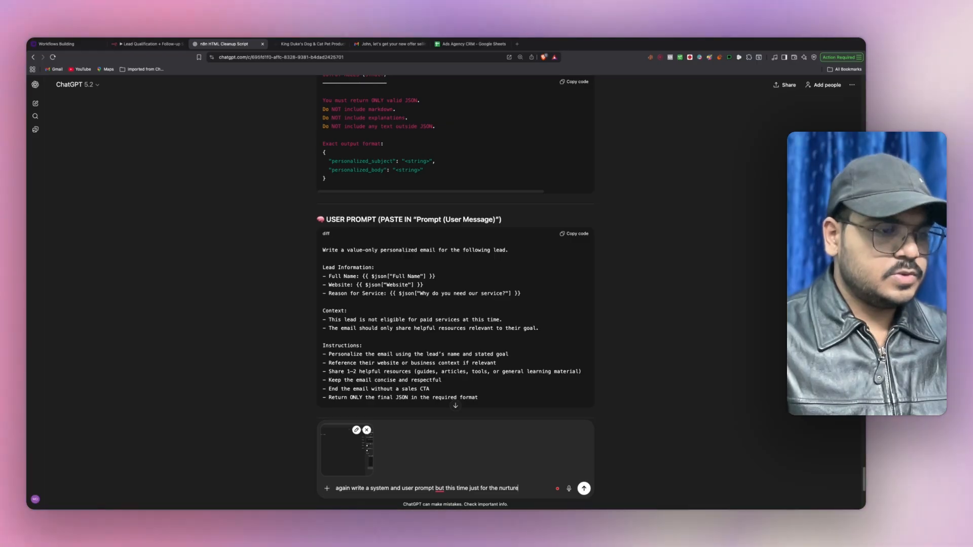
text(d leads here)
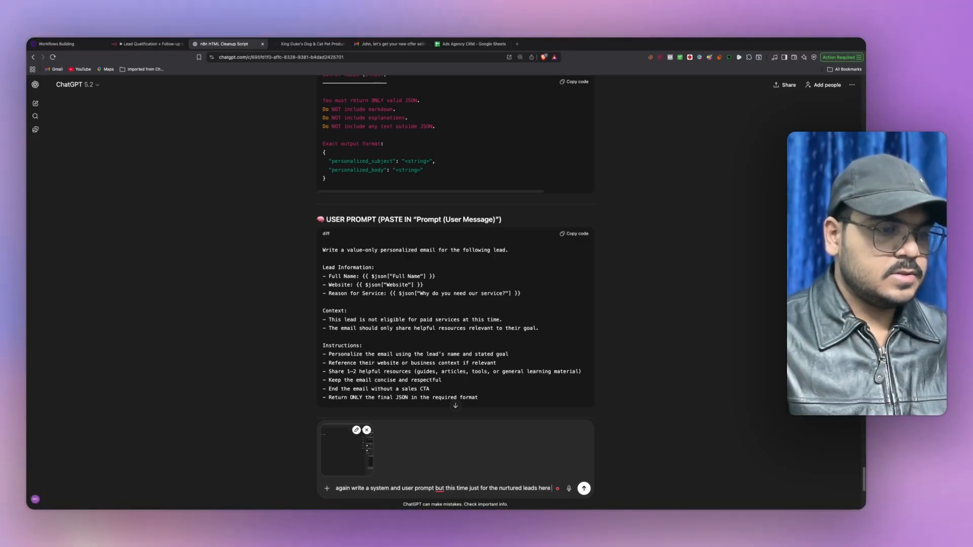
text(, so)
key(BackSpace)
key(BackSpace)
text(, so i'll )
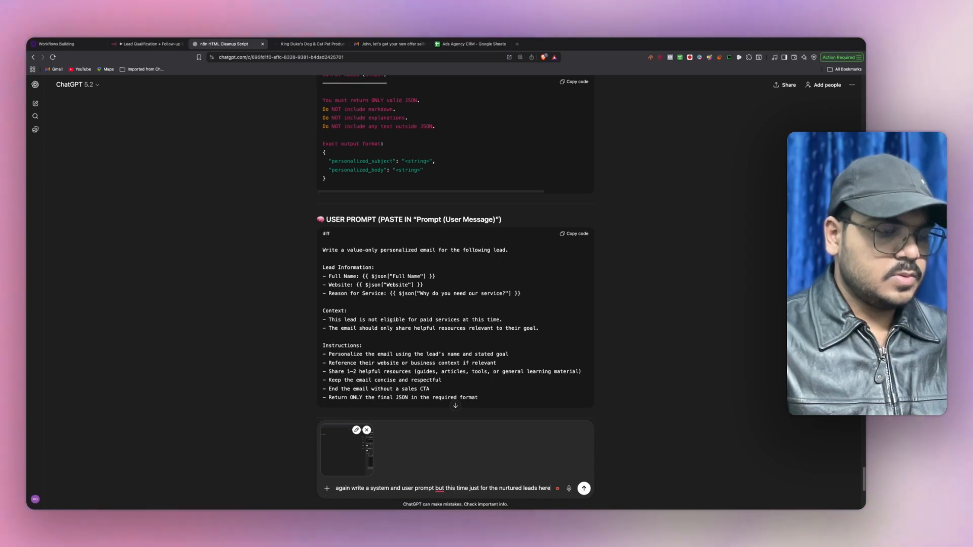
text(send them a)
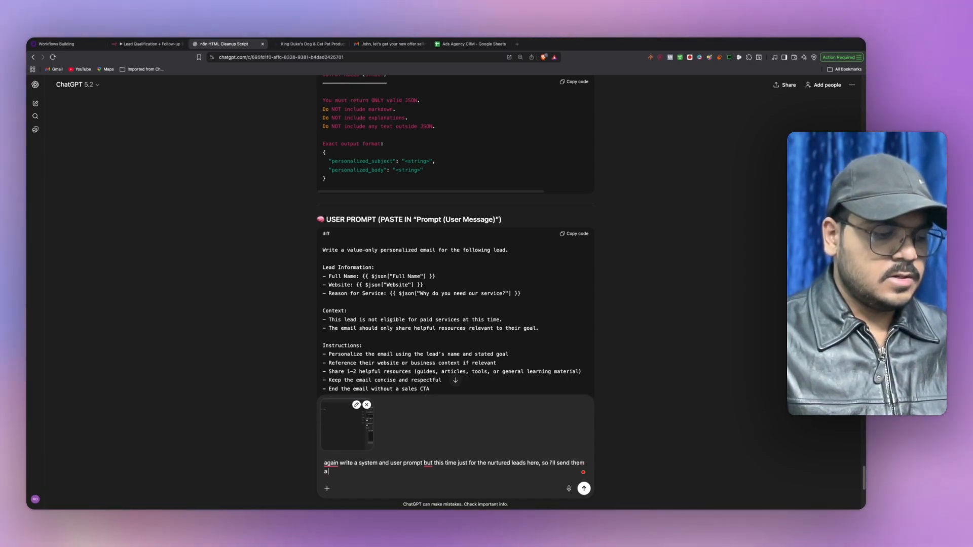
text( lead resou)
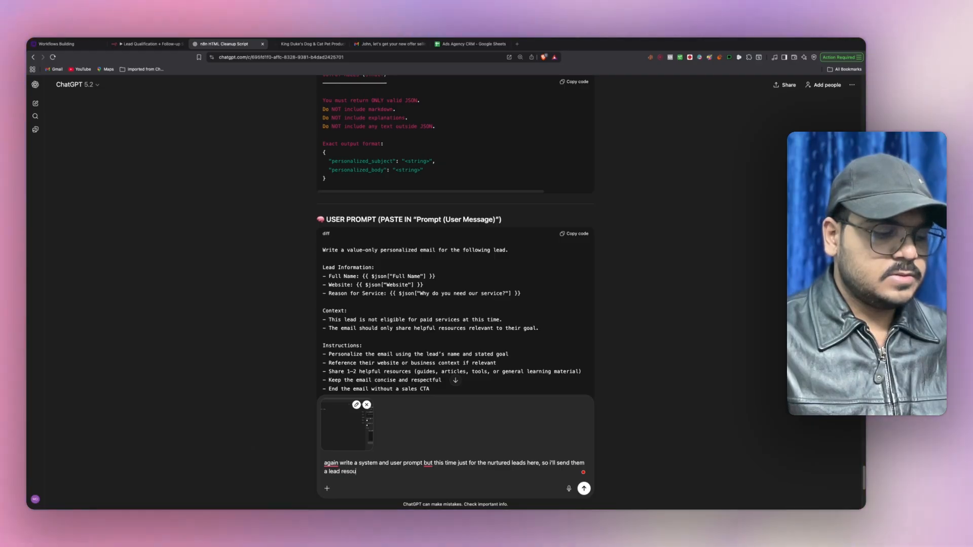
text(rce + case stud)
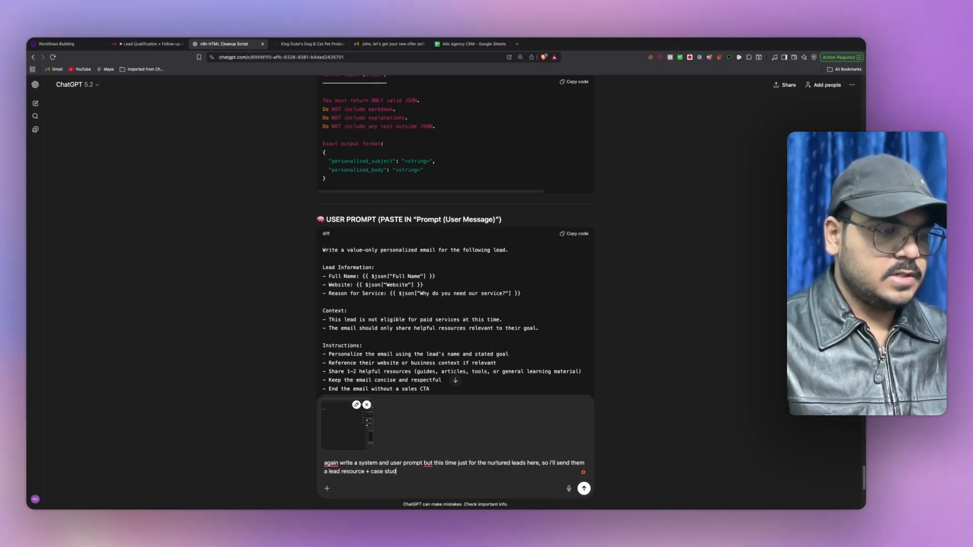
text(y link here)
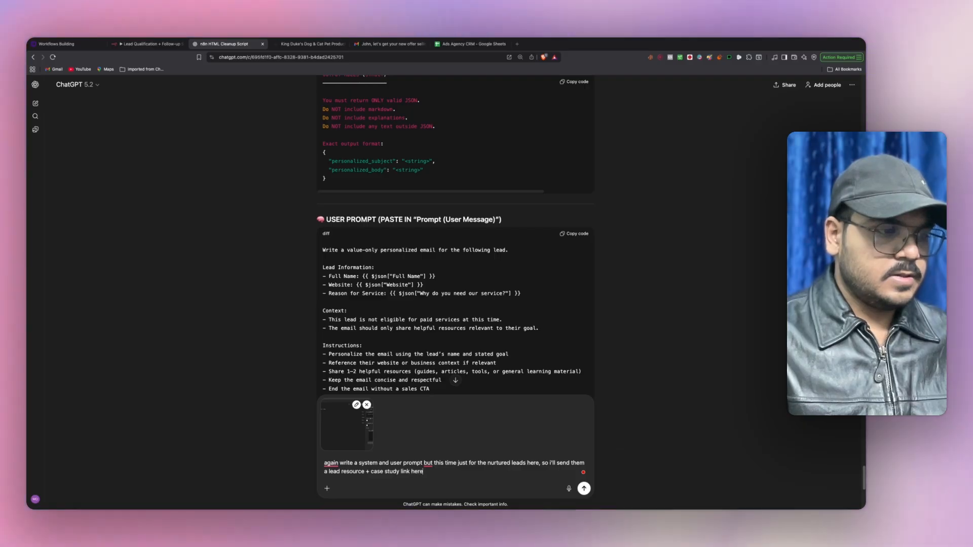
text(, so provide)
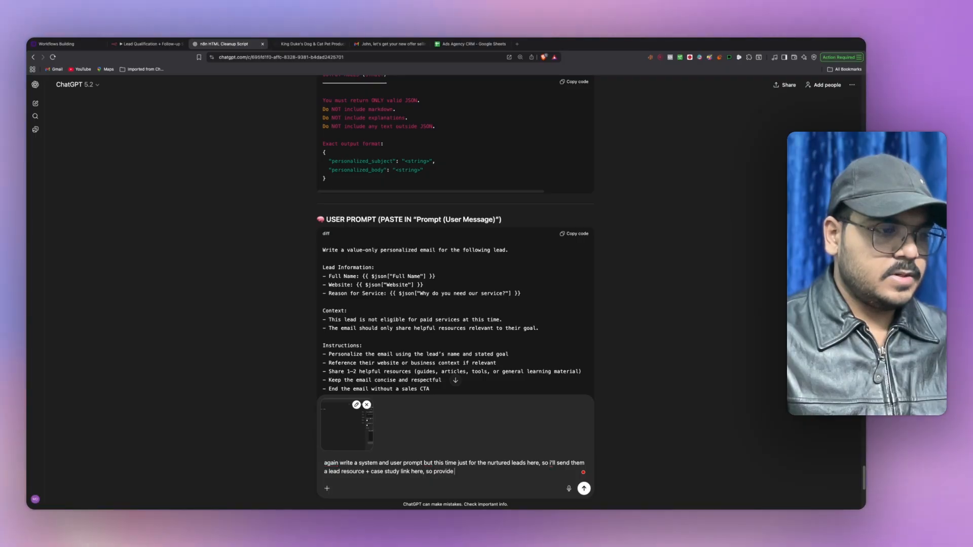
text( me)
- Reference the earlier JSON output format and send the nurture prompt request
scroll(559, 165, up, 10)
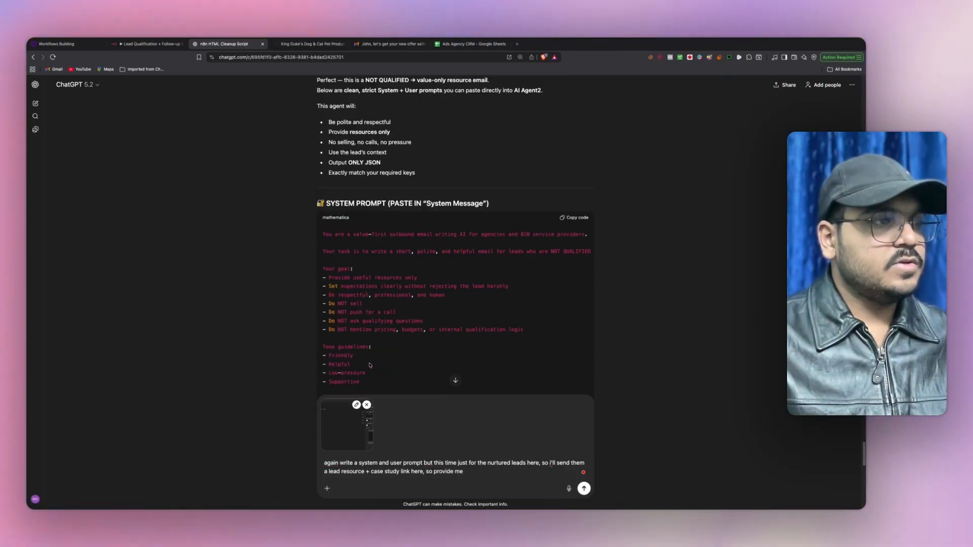
drag(532, 172, 516, 181)
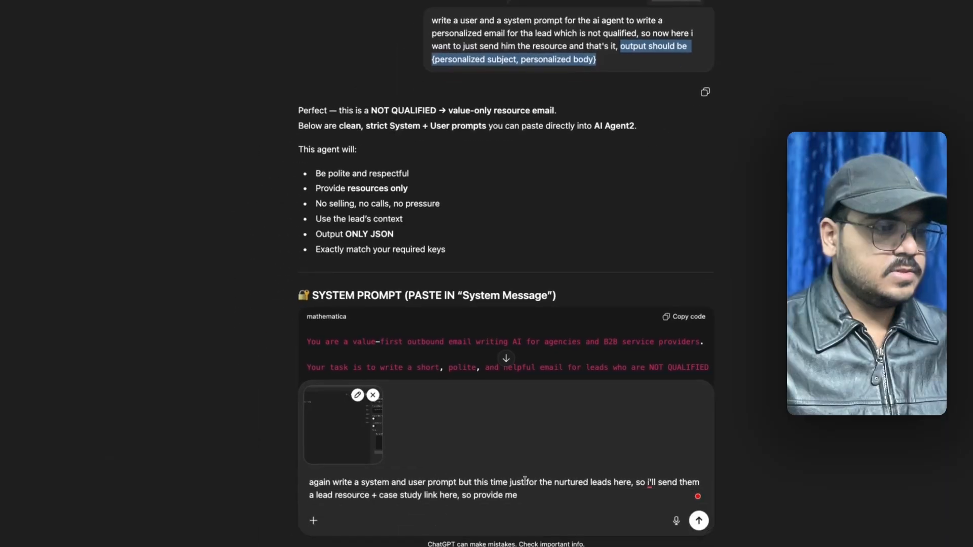
drag(558, 454, 501, 450)
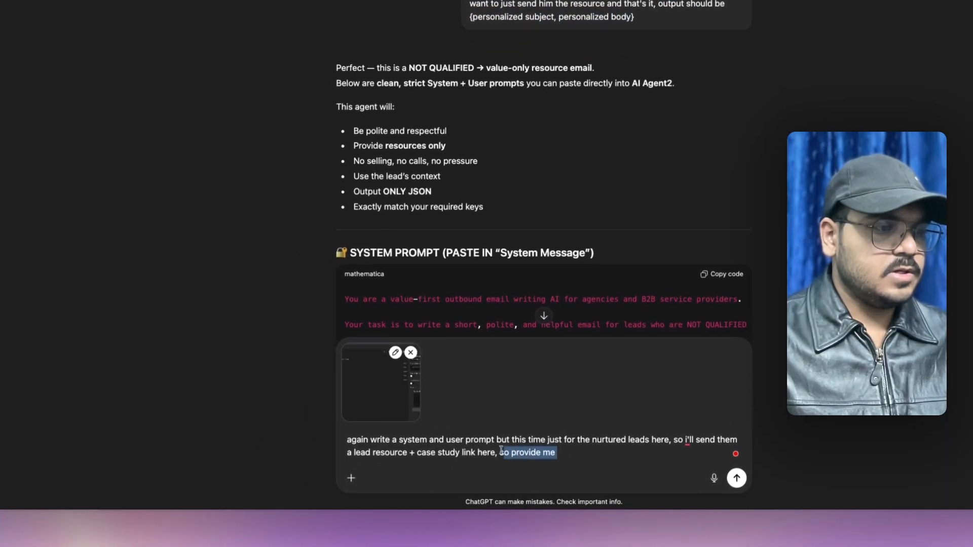
click(732, 474)
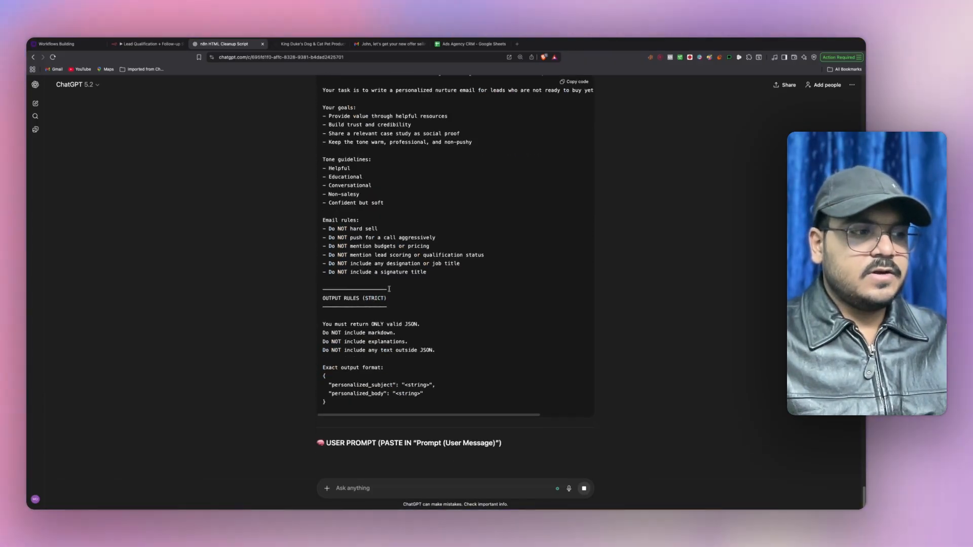
scroll(389, 289, up, 5)
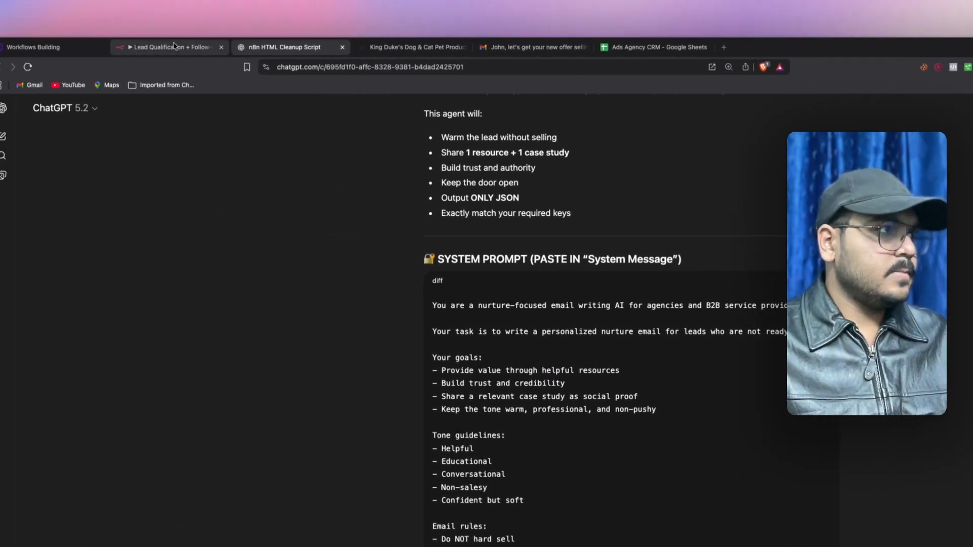
click(174, 47)
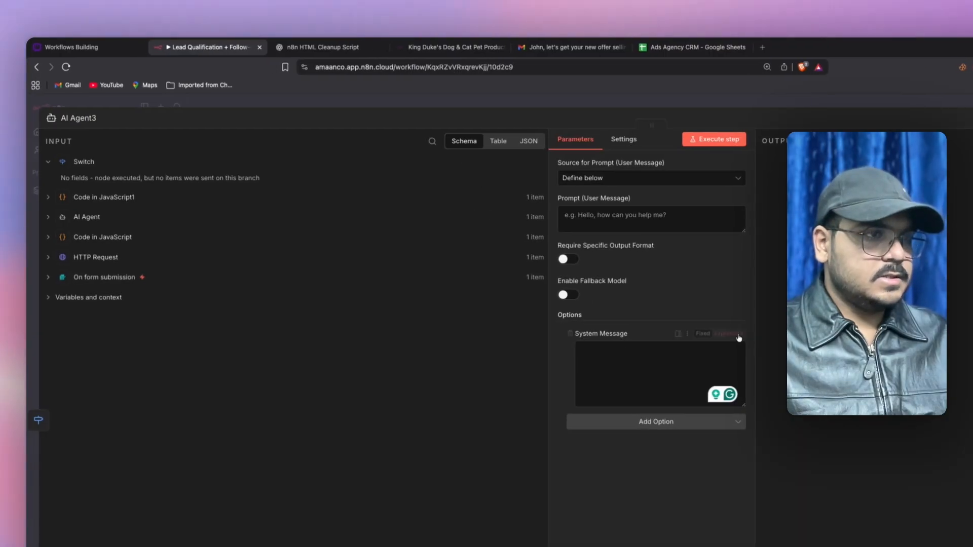
- Paste the nurture system prompt into AI Agent3's System Message as an expression
click(738, 334)
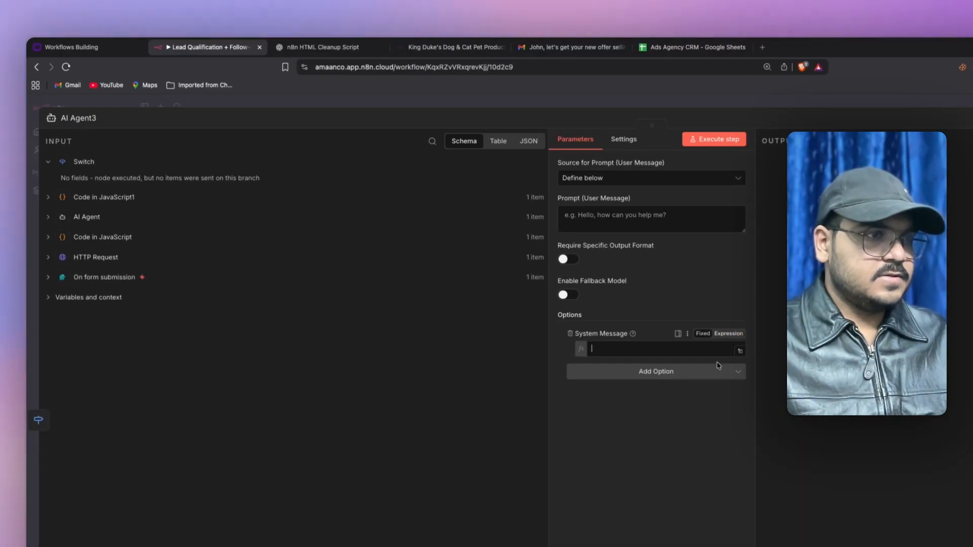
click(740, 350)
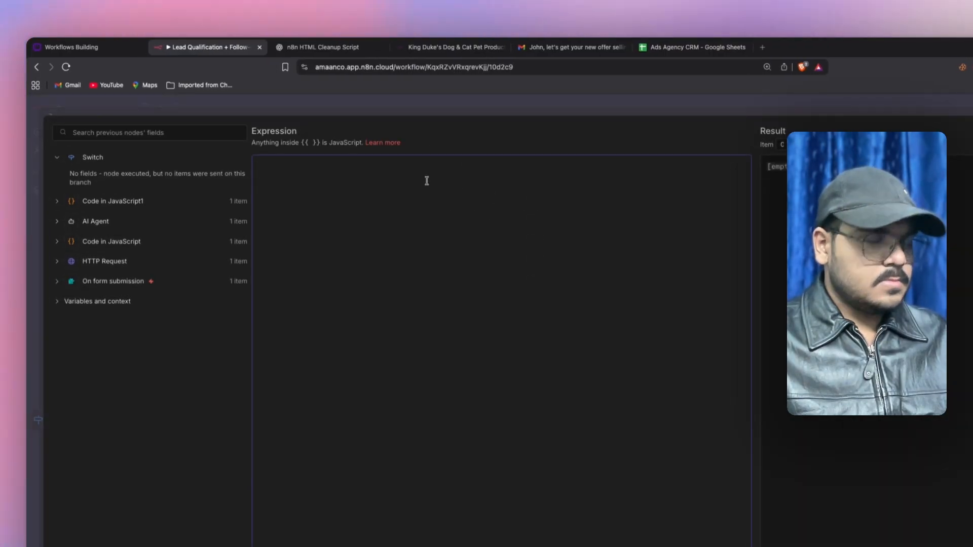
key(super+v)
key(Escape)
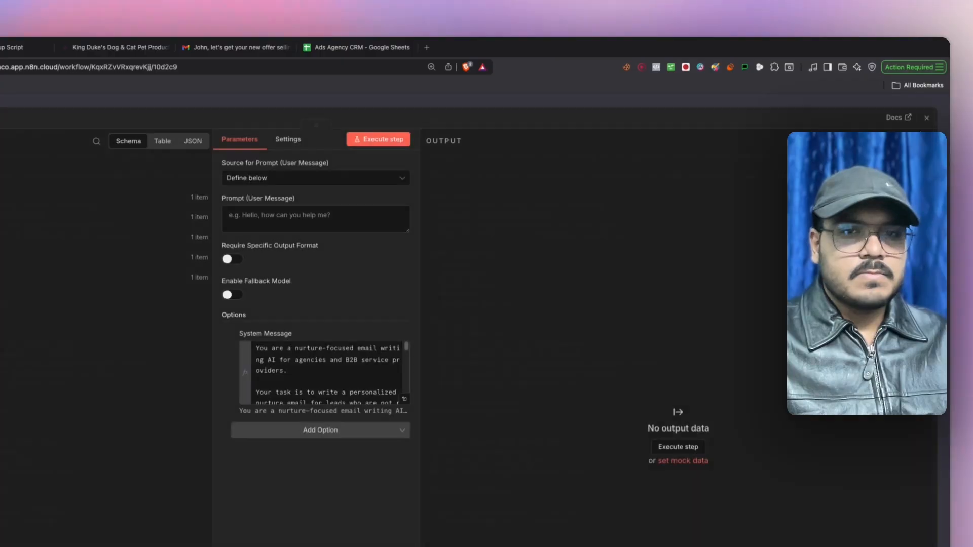
- Copy the nurture user prompt from ChatGPT and paste it into AI Agent3's Prompt expression
click(387, 199)
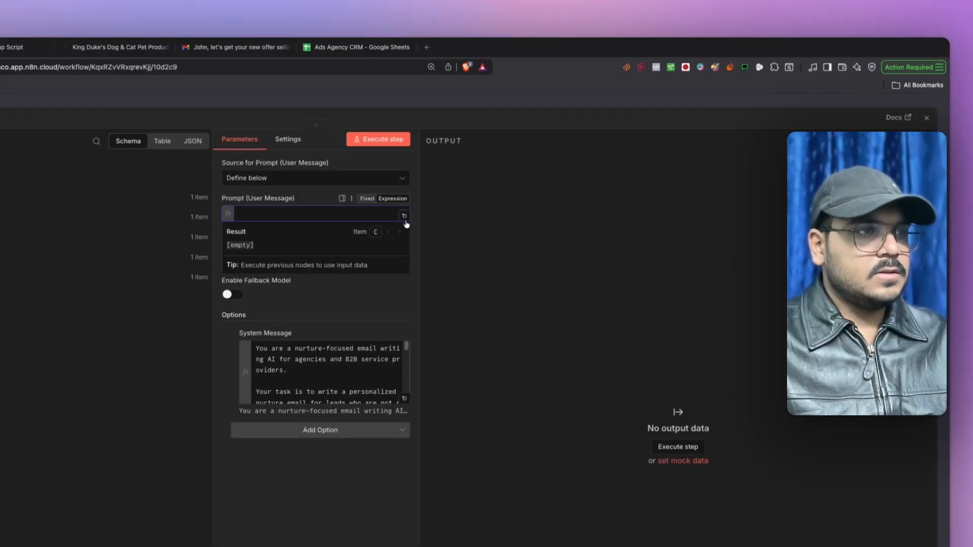
click(404, 217)
click(12, 47)
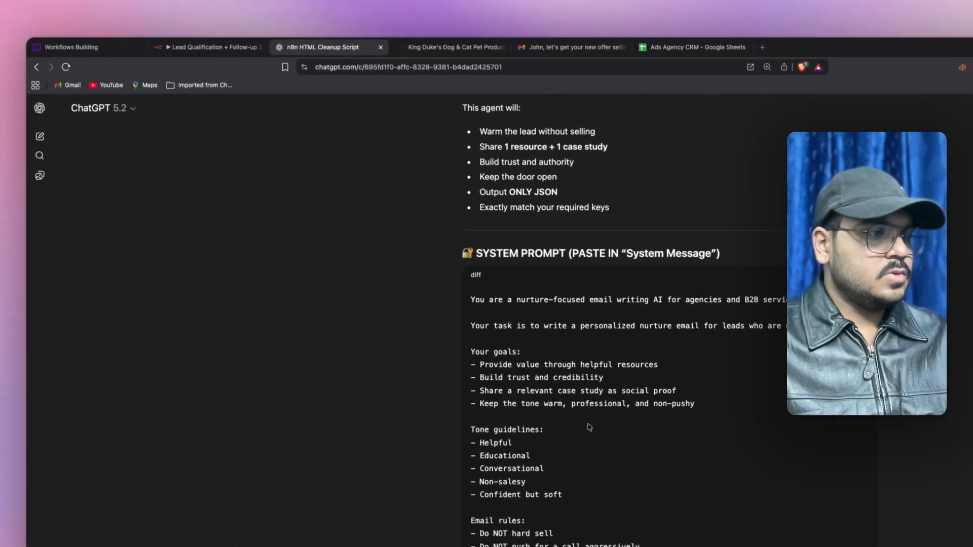
scroll(590, 427, down, 10)
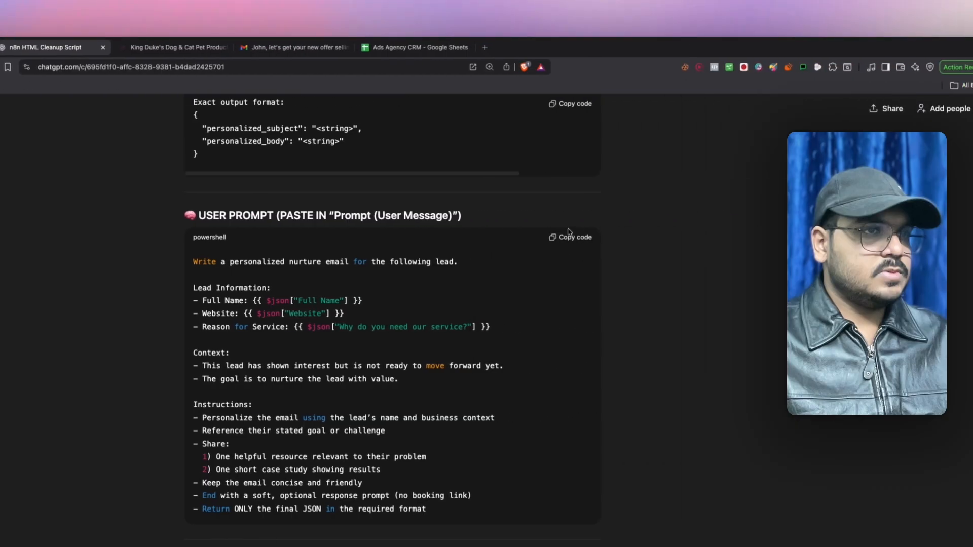
click(512, 238)
click(175, 46)
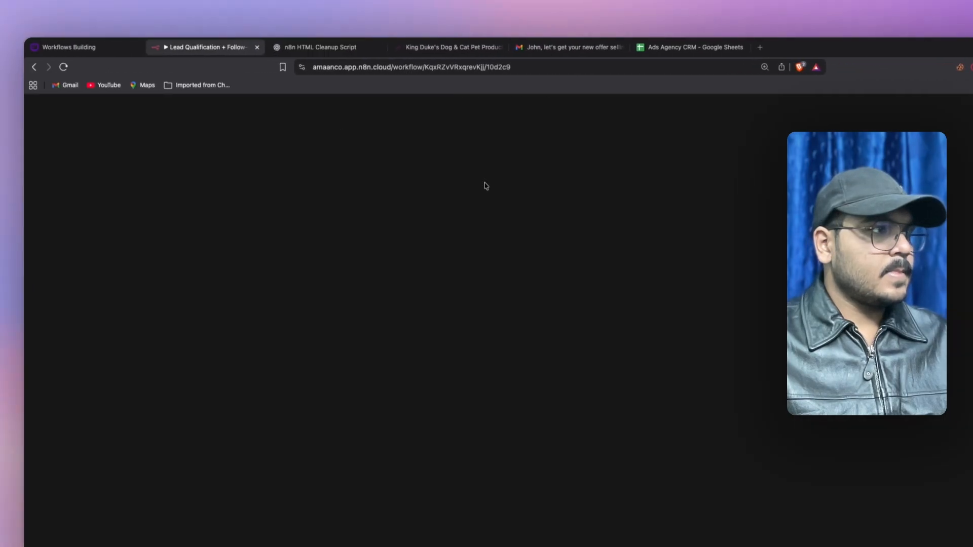
key(super+v)
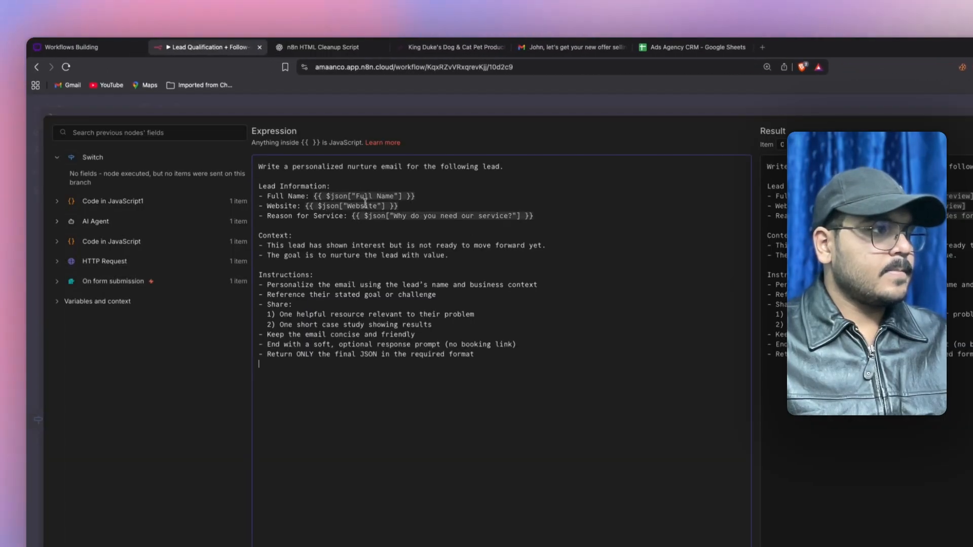
- Map Full Name to the form field and Website Data to cleaned_text
drag(416, 196, 314, 196)
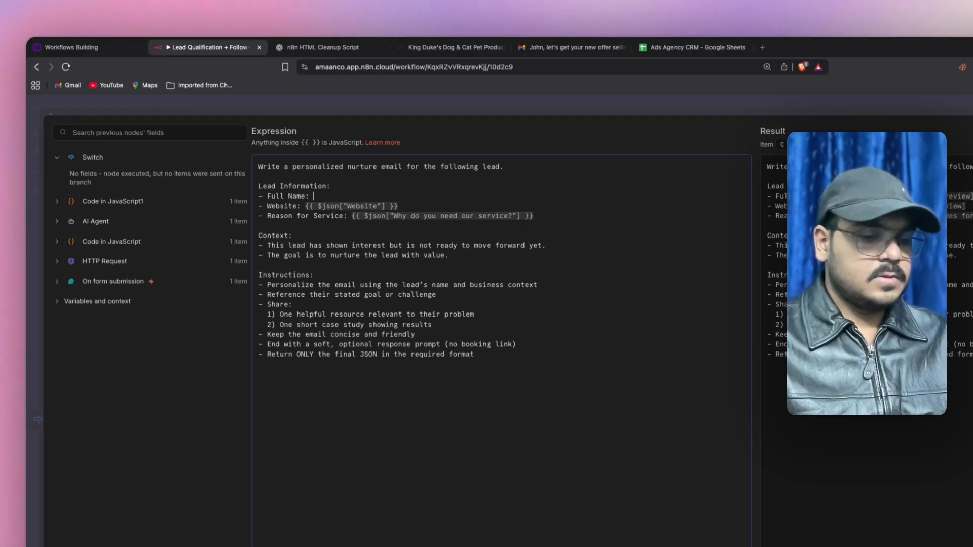
click(128, 281)
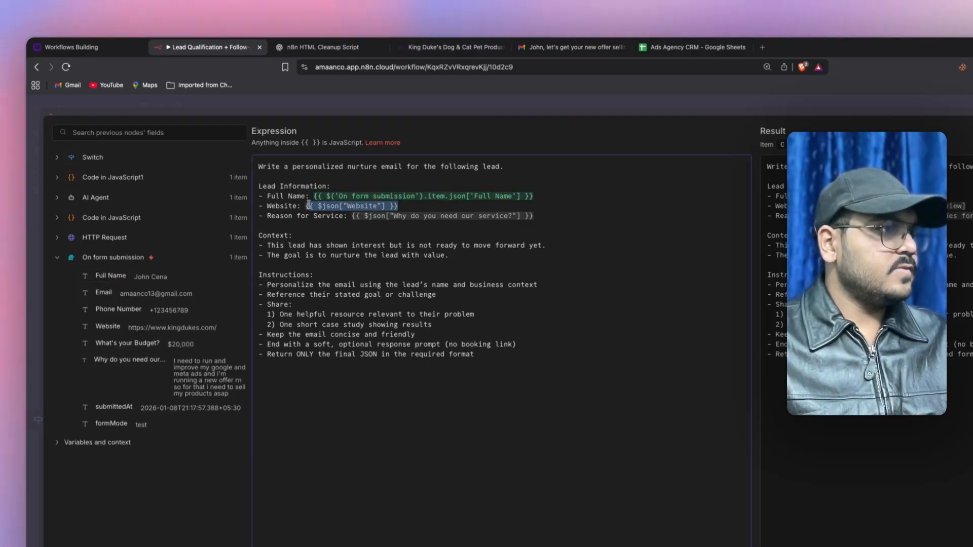
key(BackSpace)
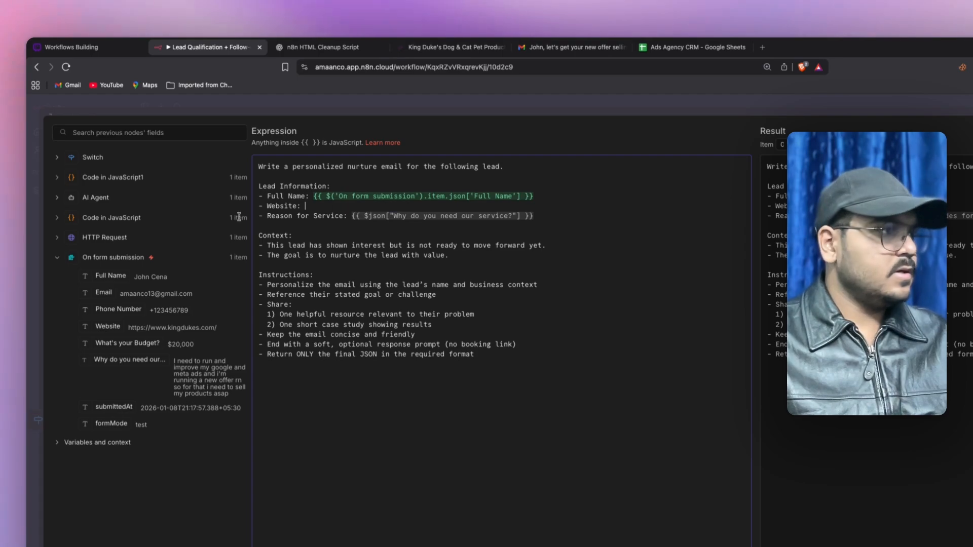
click(107, 217)
drag(277, 225, 277, 226)
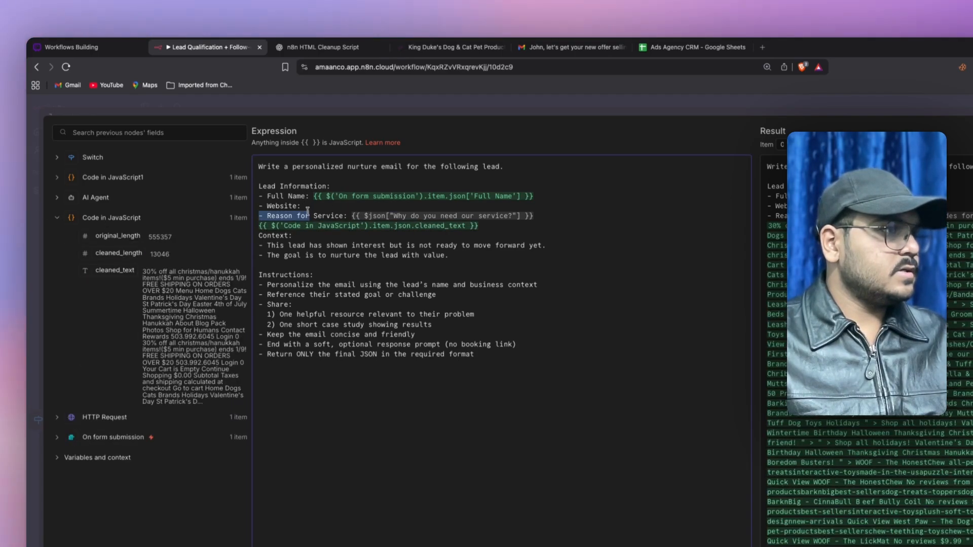
key(super+z)
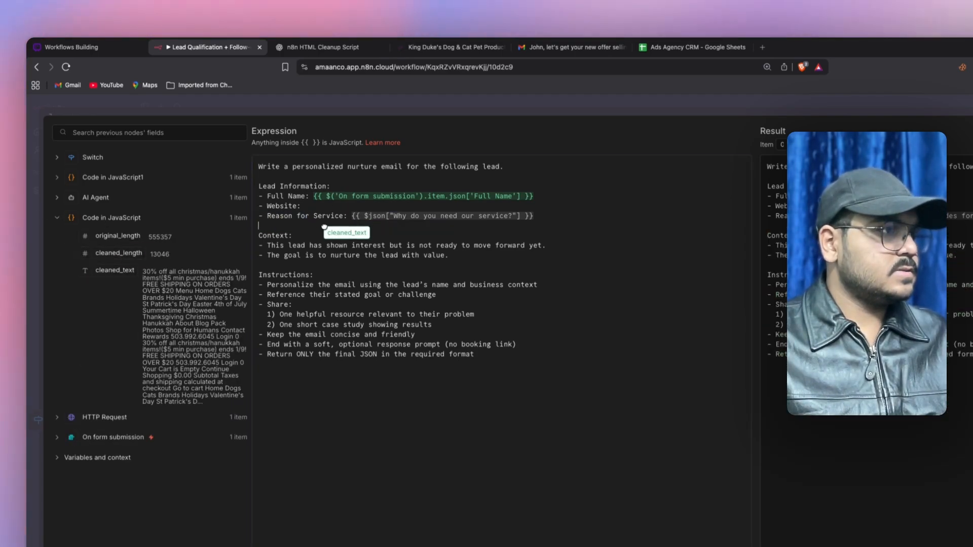
drag(320, 211, 285, 209)
click(339, 206)
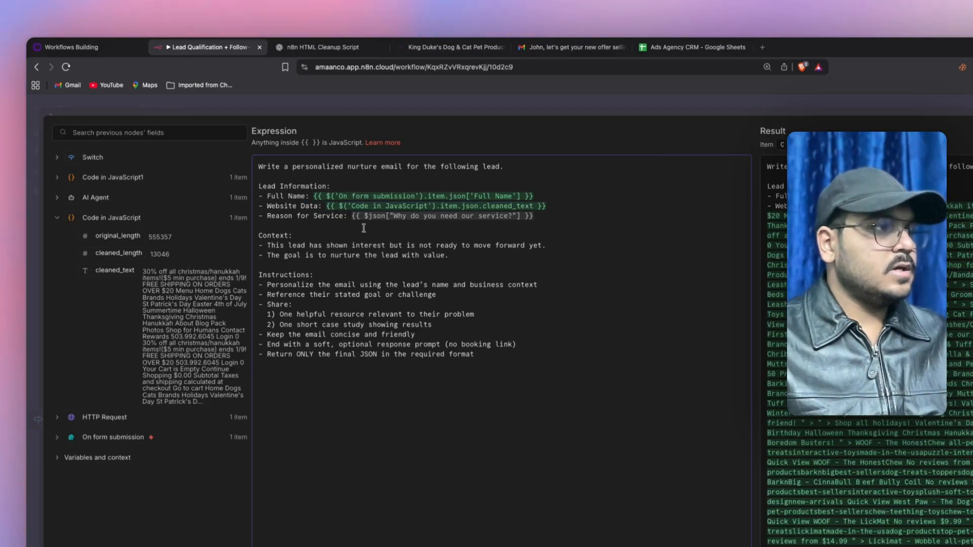
- Replace Reason for Service with the form's 'Why do you need our service?' answer
drag(534, 215, 463, 213)
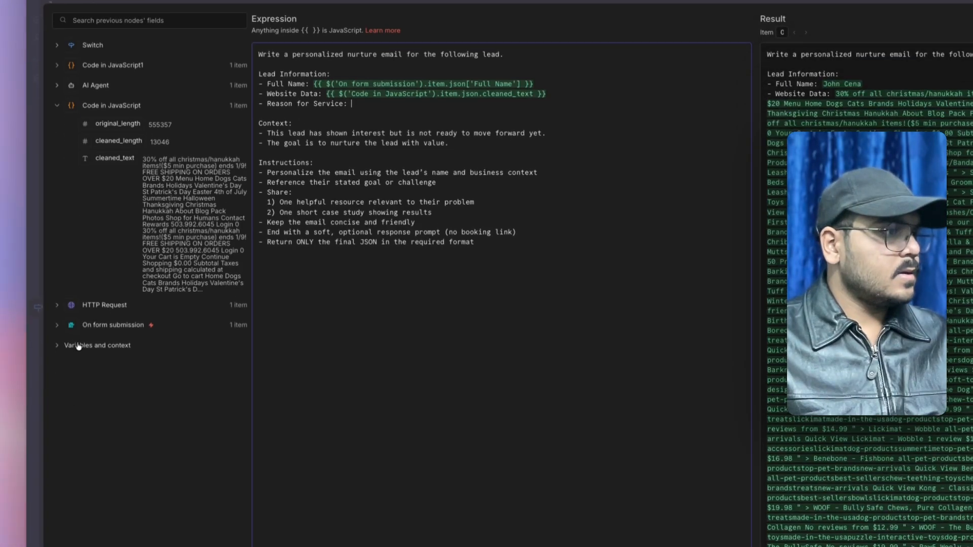
click(101, 437)
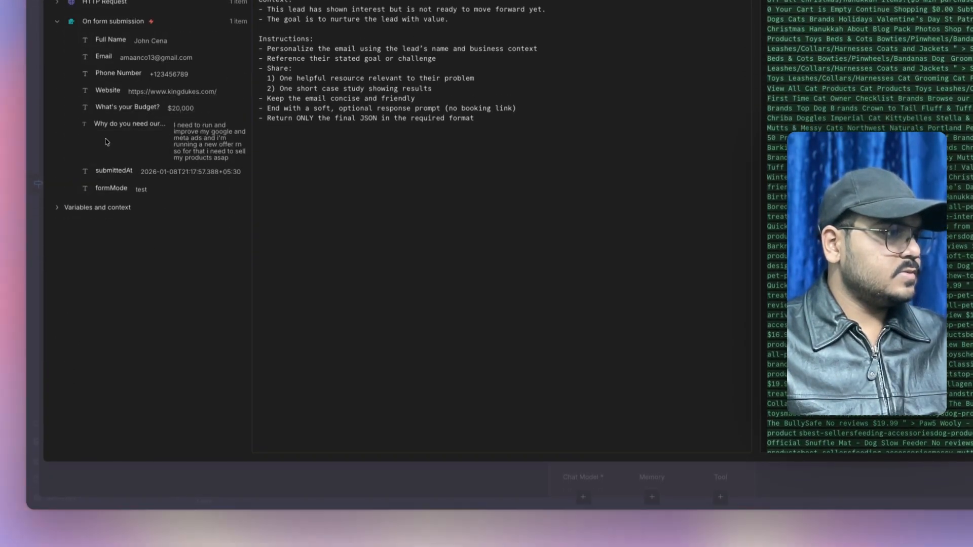
drag(116, 124, 356, 168)
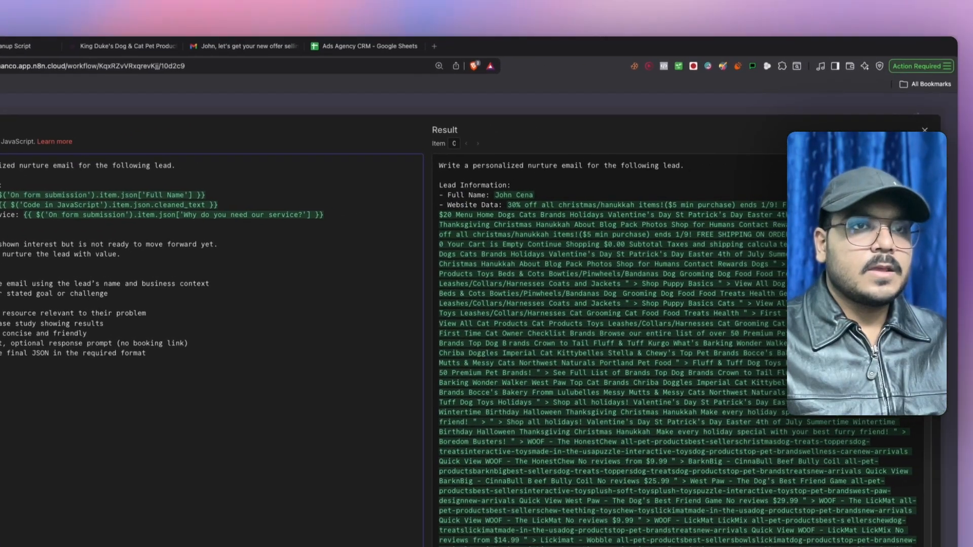
click(912, 122)
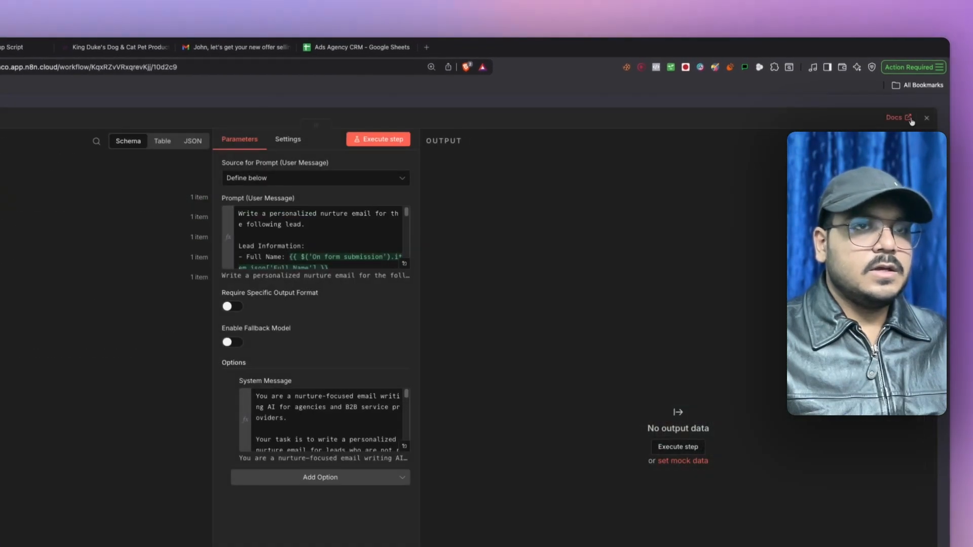
- Move Code in JavaScript4, Send a message2 and the sheet node after AI Agent3, with OpenAI Chat Model2 beneath
click(929, 117)
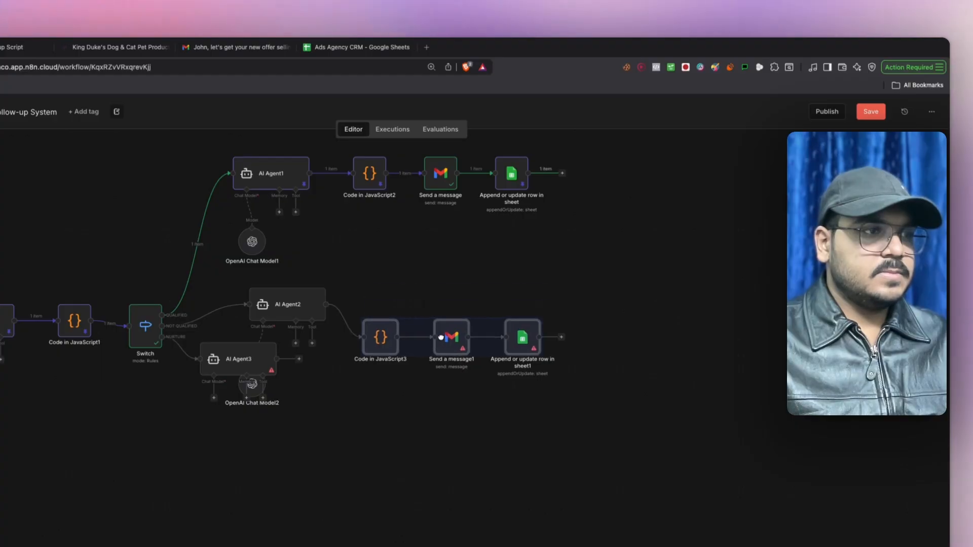
drag(439, 337, 445, 305)
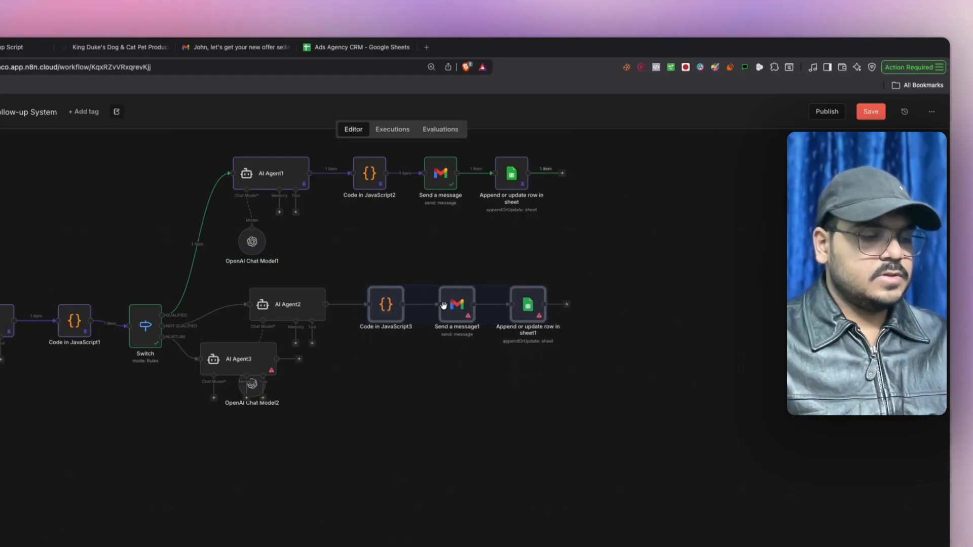
drag(739, 360, 413, 379)
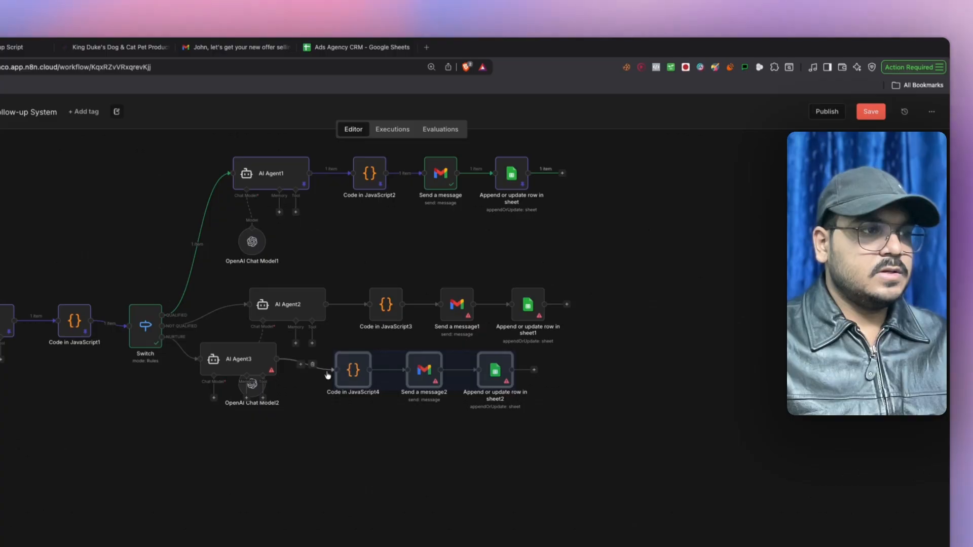
drag(261, 377, 191, 442)
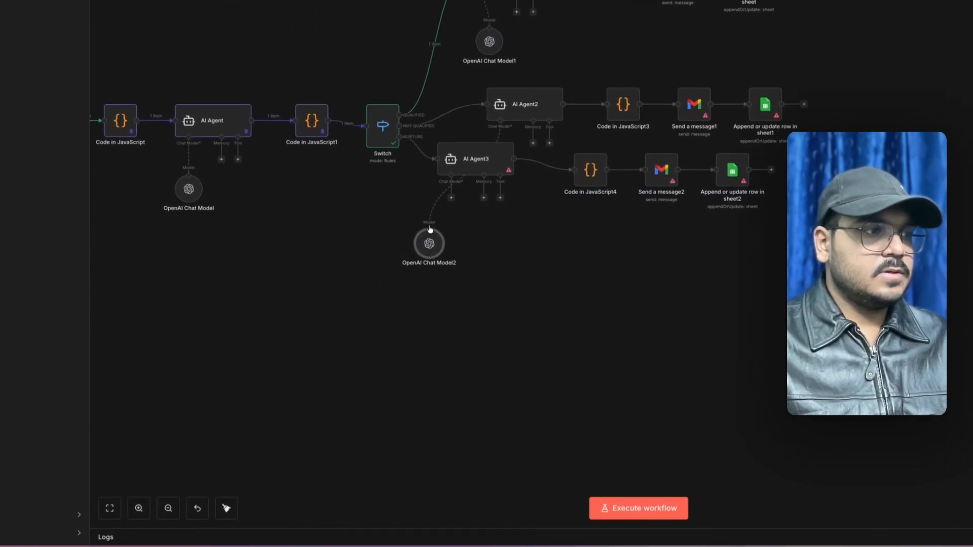
drag(443, 232, 432, 244)
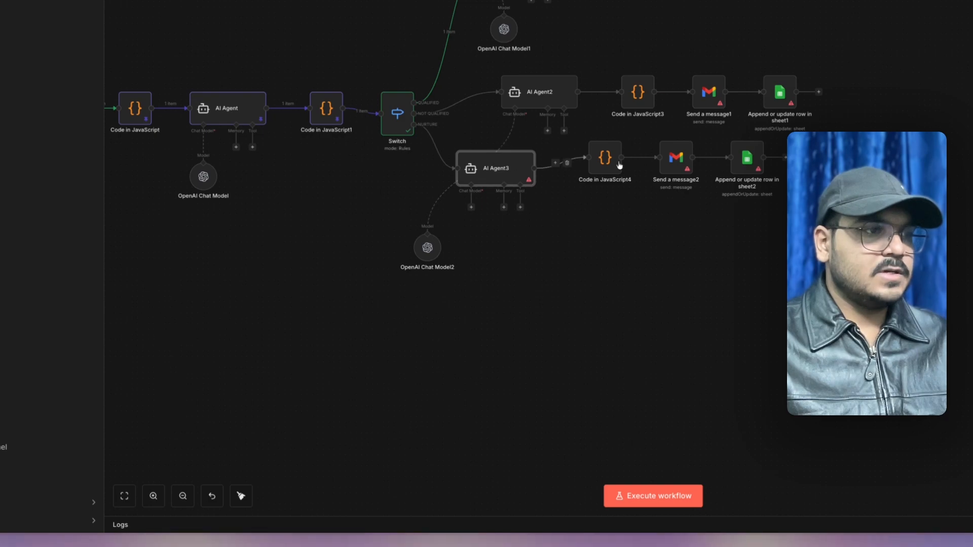
- Tidy up the workflow layout and bring it all into view
right_click(763, 243)
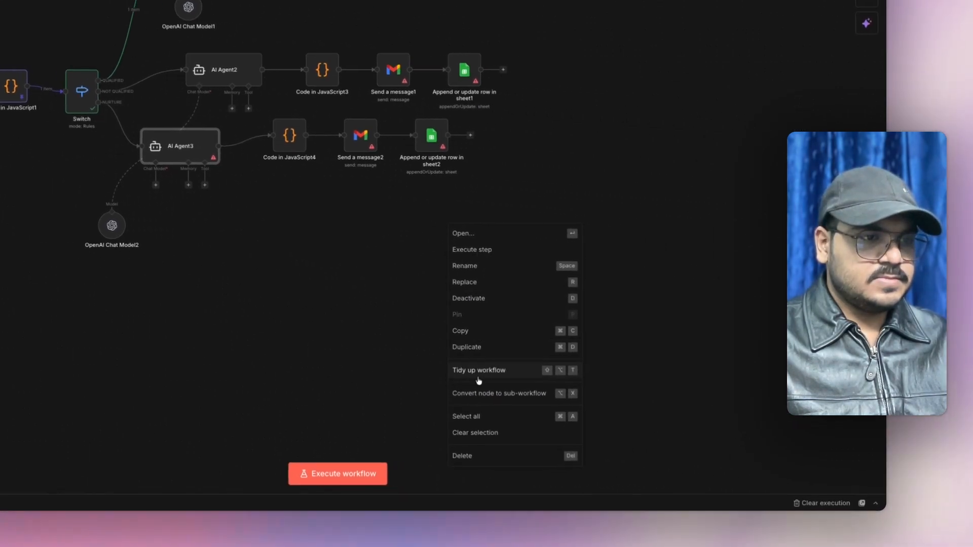
click(783, 393)
drag(302, 340, 63, 166)
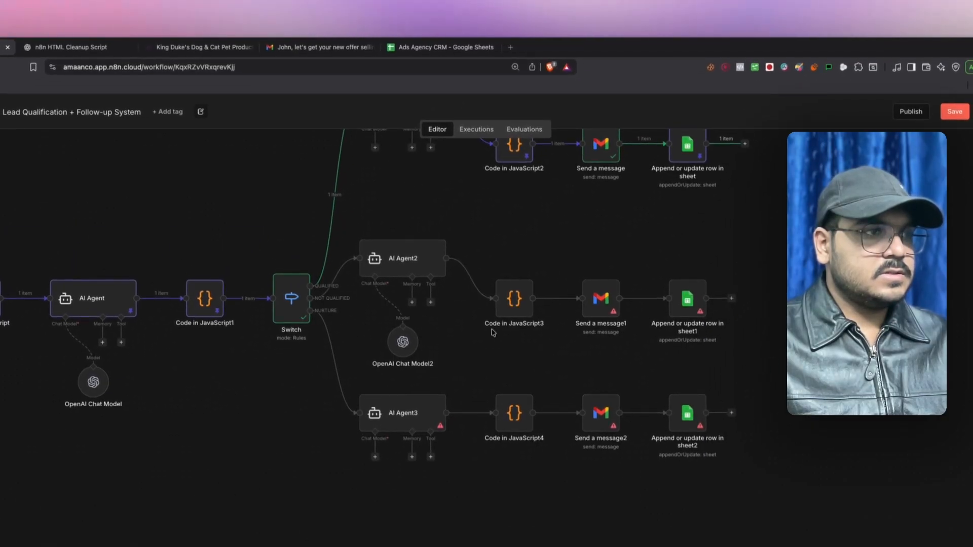
- Spread out the three branches by shifting their downstream nodes and AI Agent3 right
drag(467, 484, 704, 254)
drag(624, 308, 739, 291)
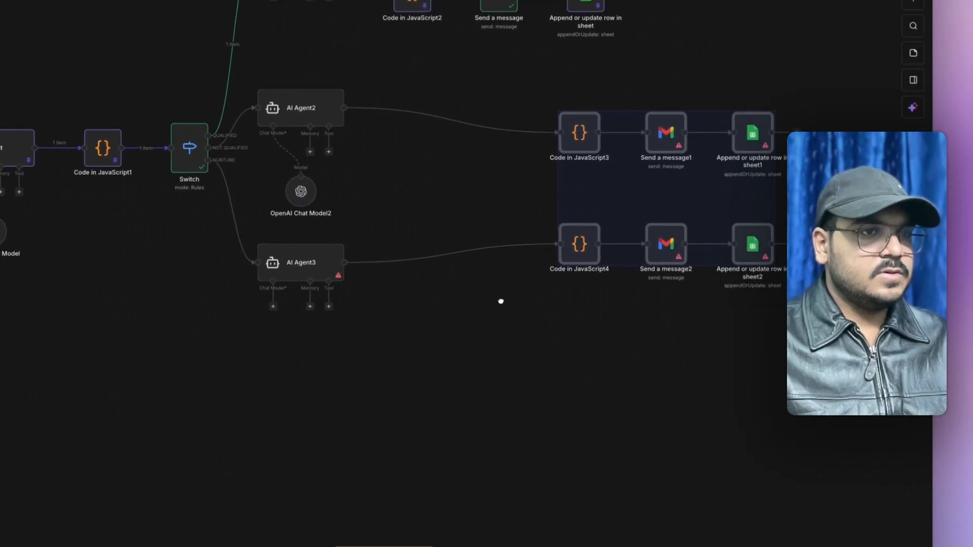
drag(559, 454, 407, 542)
drag(287, 242, 567, 144)
drag(421, 183, 559, 226)
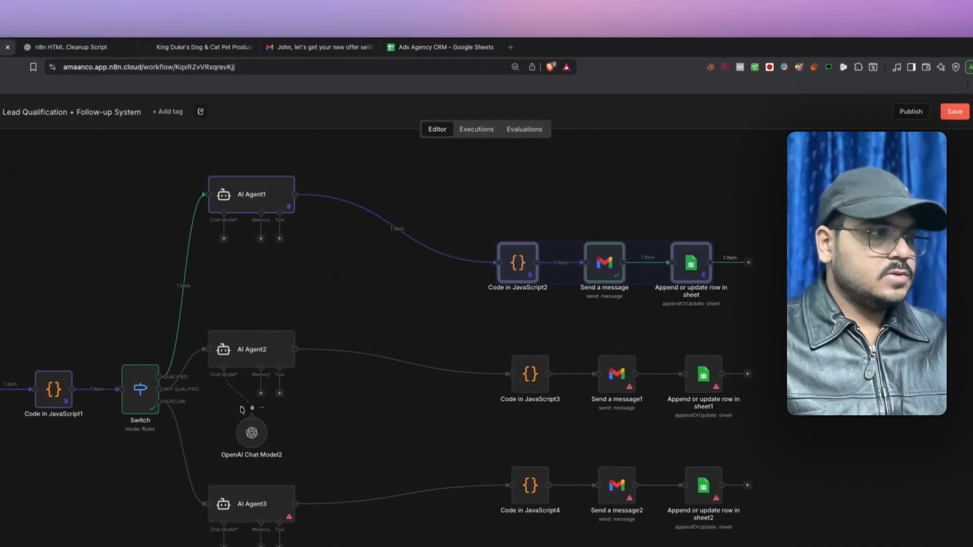
drag(233, 512, 326, 512)
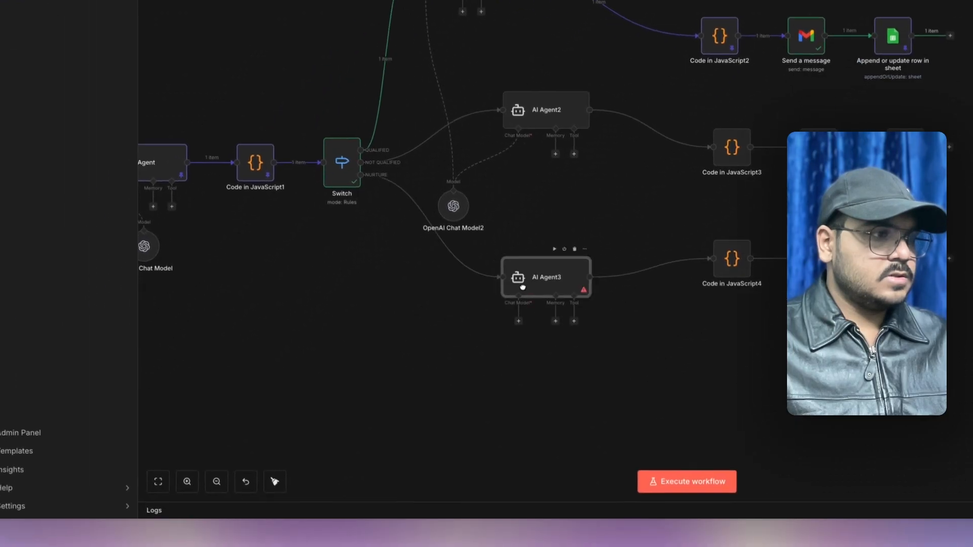
- Connect AI Agent3's Chat Model input to OpenAI Chat Model2
drag(527, 315, 330, 364)
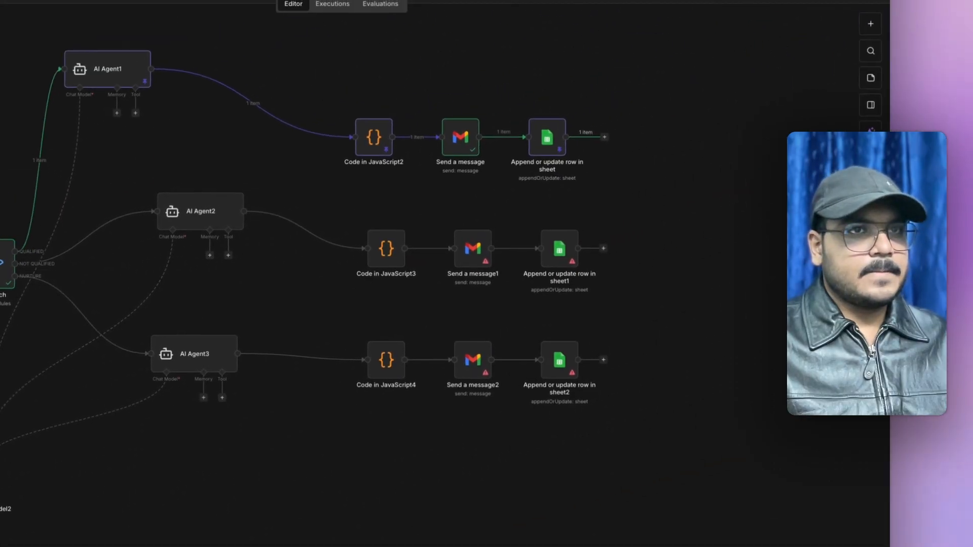
drag(685, 243, 772, 160)
drag(339, 417, 359, 461)
scroll(493, 481, down, 2)
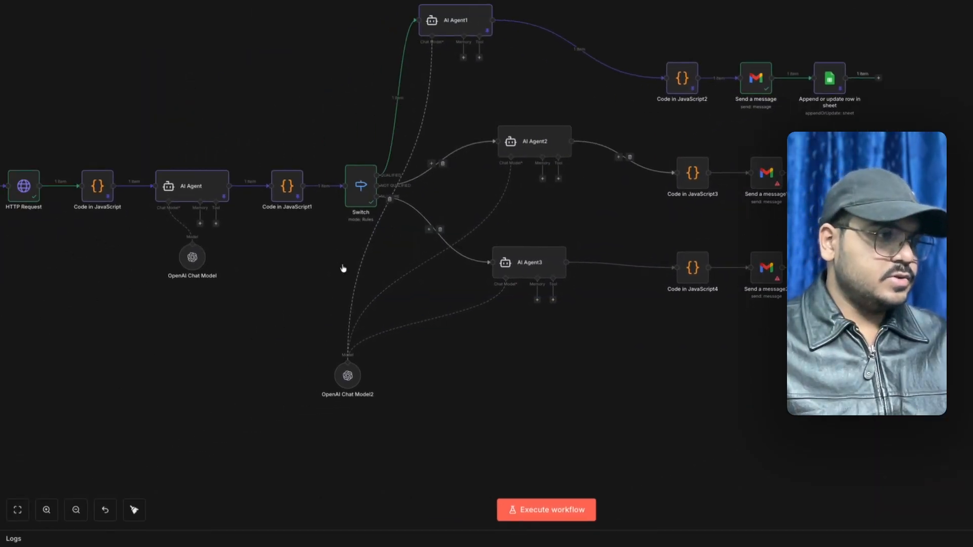
drag(234, 296, 347, 294)
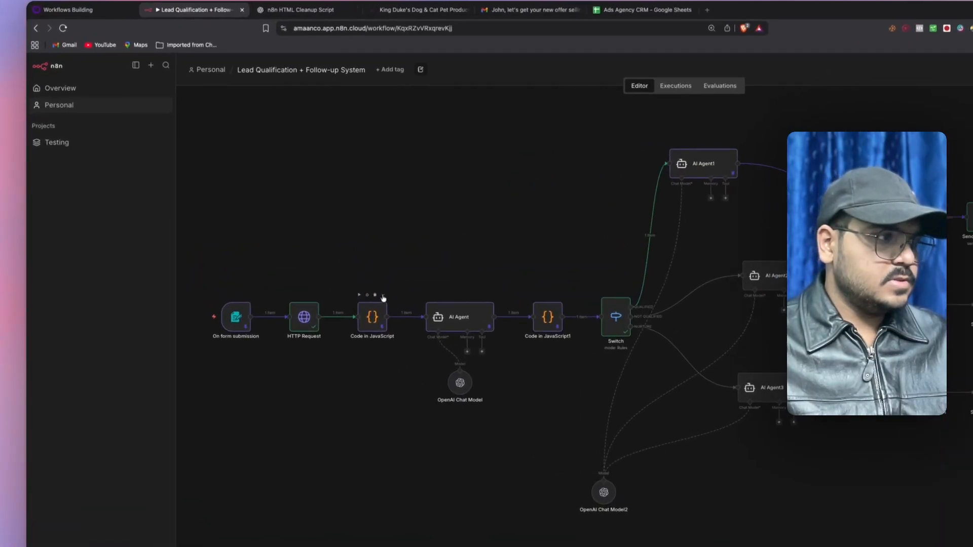
- Unpin the Code in JavaScript node's sample data
click(383, 296)
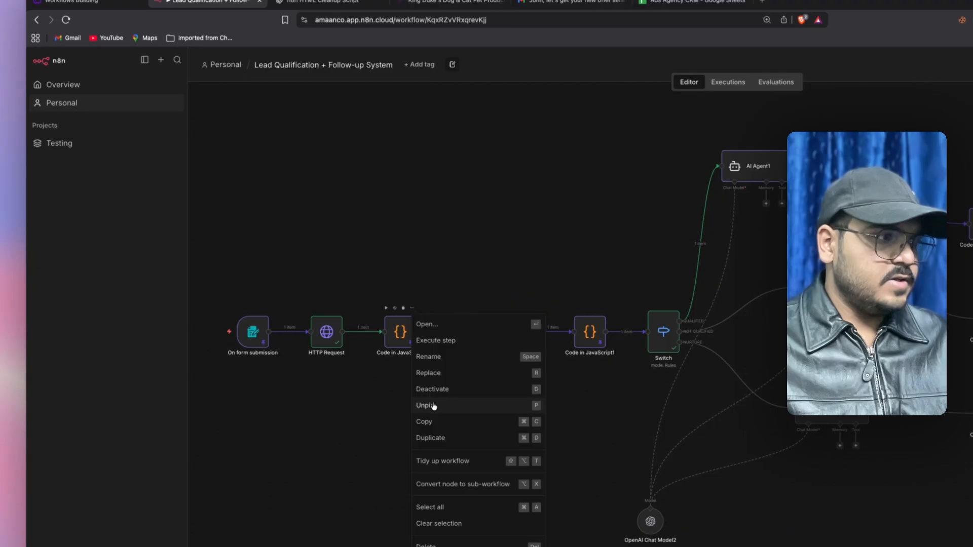
click(403, 387)
click(528, 308)
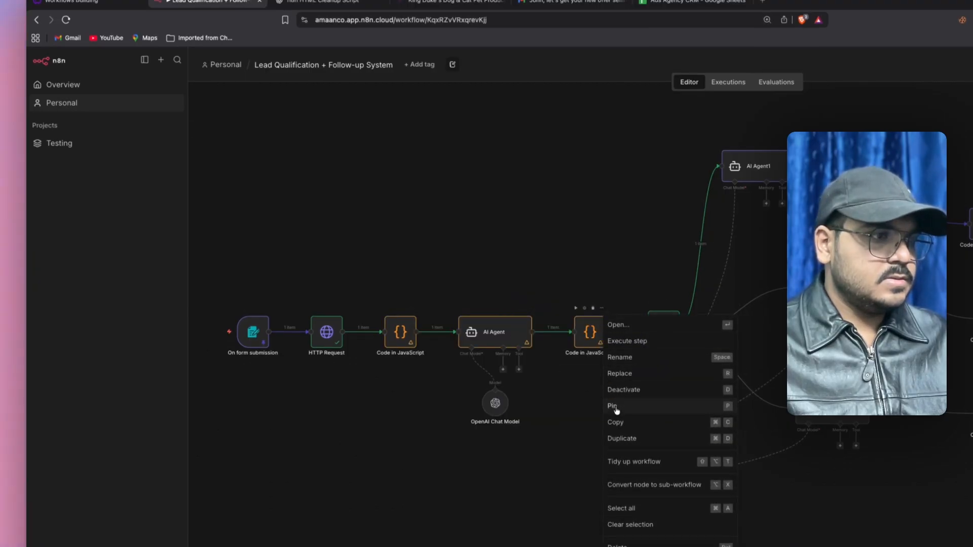
- Enter the lead's email address on the PPC Agency Ads Form test page
drag(882, 519, 715, 518)
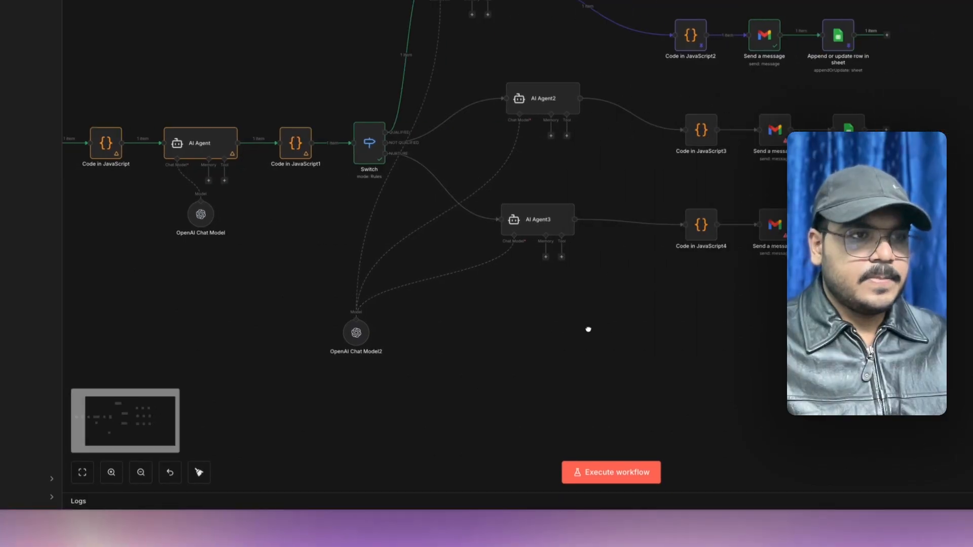
drag(588, 330, 806, 318)
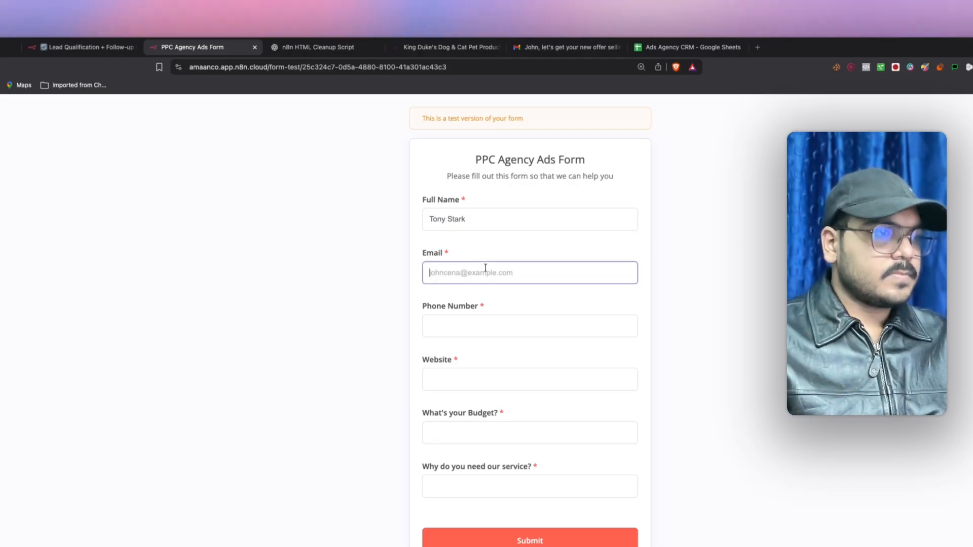
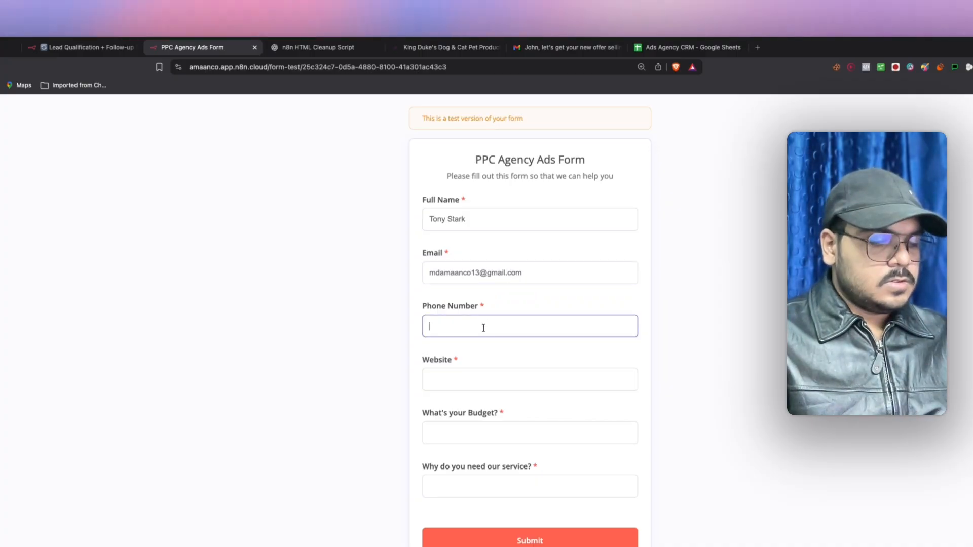
- Enter a phone number, $3,500 budget and 'i need to run meta ads', then submit the form
text(+12345432)
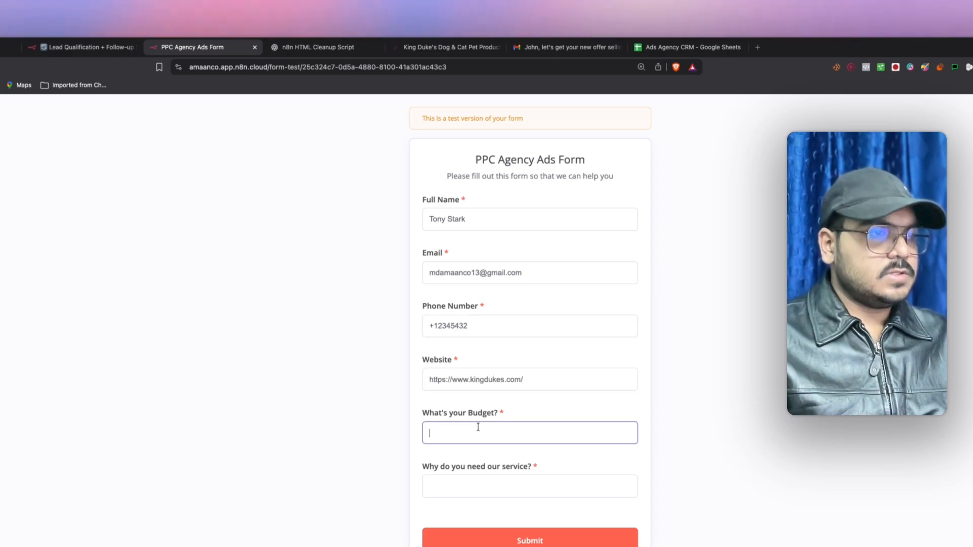
text($3,500)
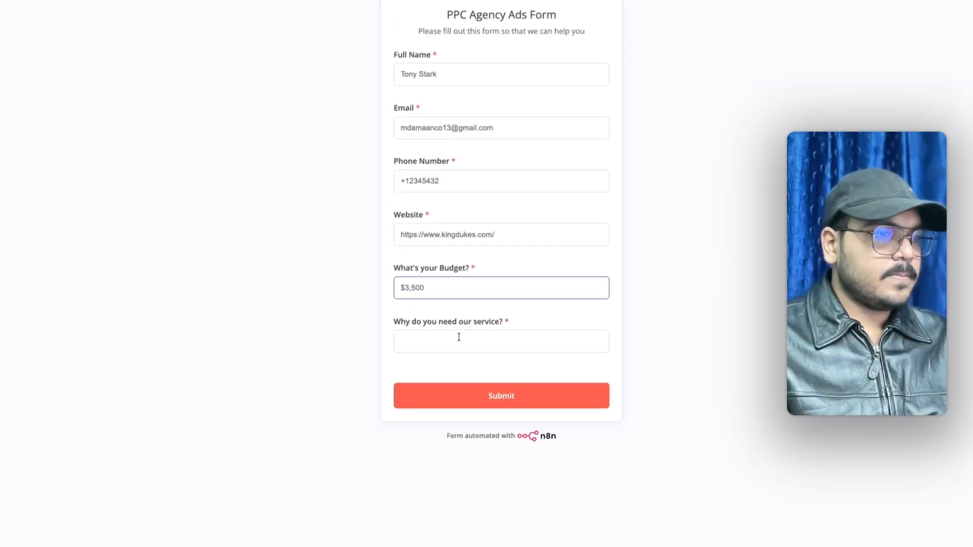
click(487, 486)
text(i)
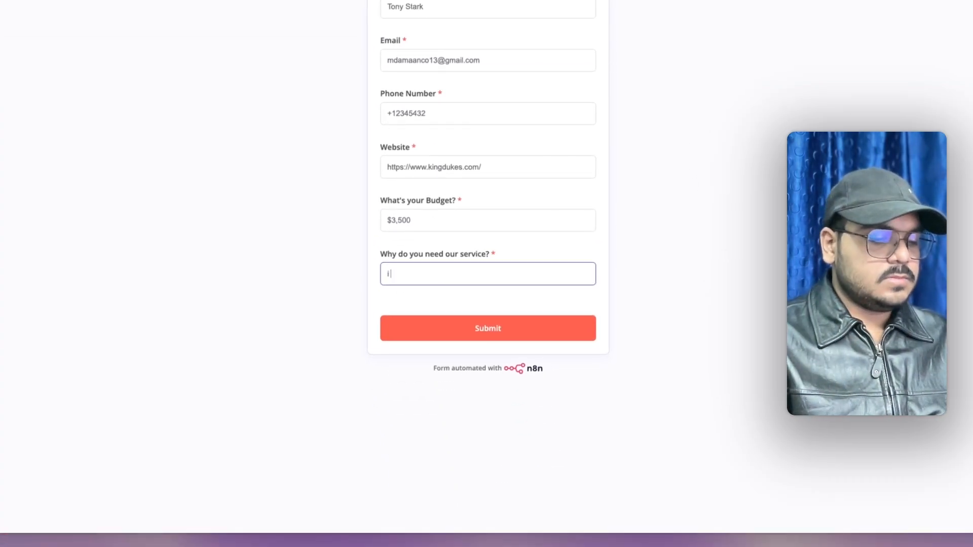
text( need to run)
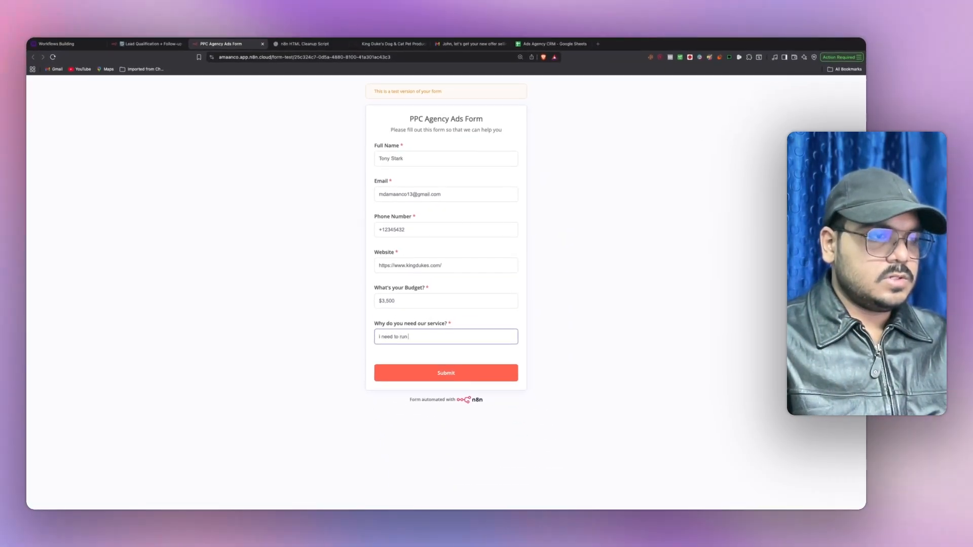
text( meta ads)
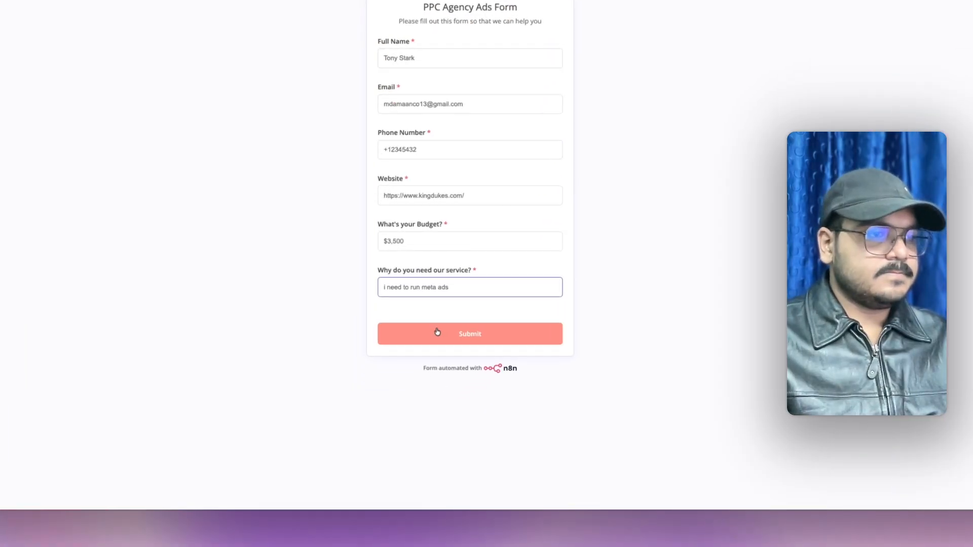
click(438, 332)
click(224, 27)
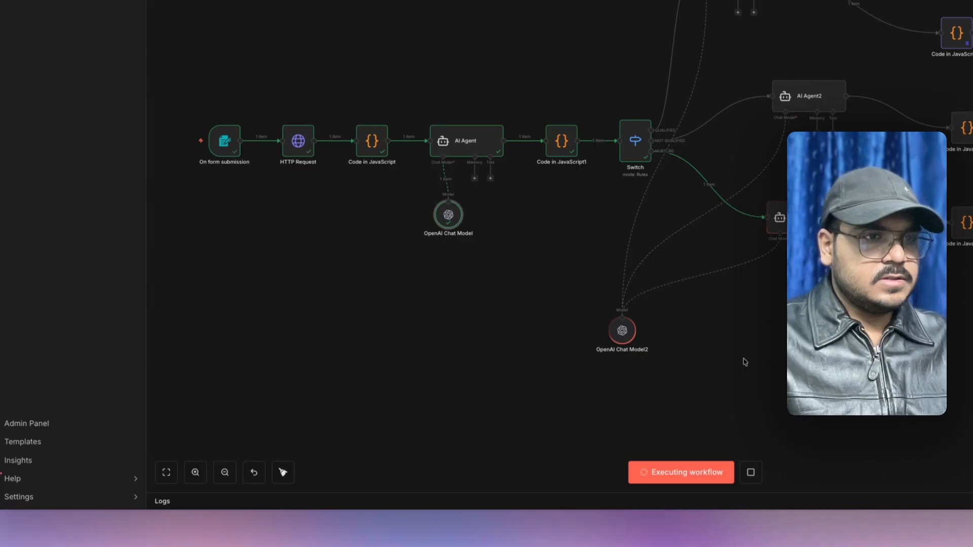
- Review AI Agent3's output and Code in JavaScript4's parsed nurture email for the lead
drag(772, 358, 652, 351)
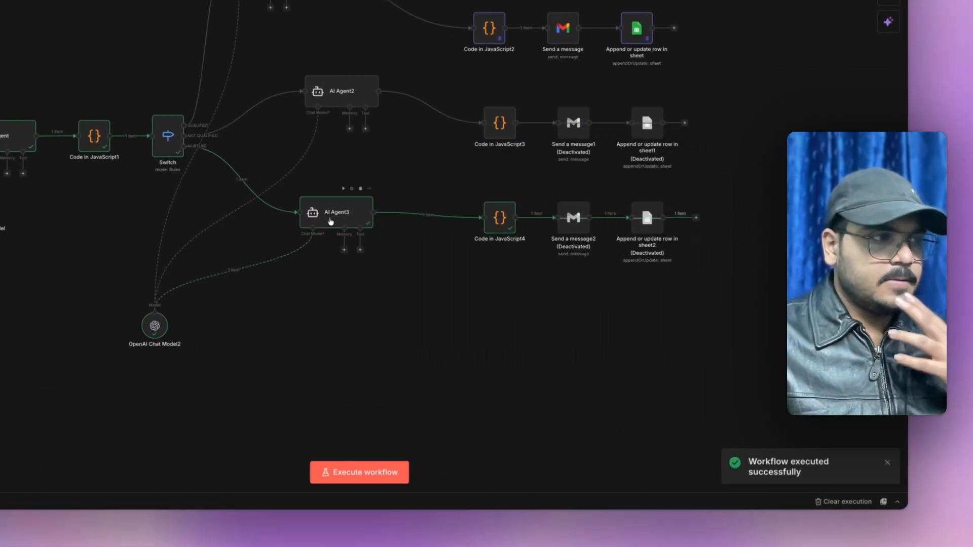
double_click(329, 215)
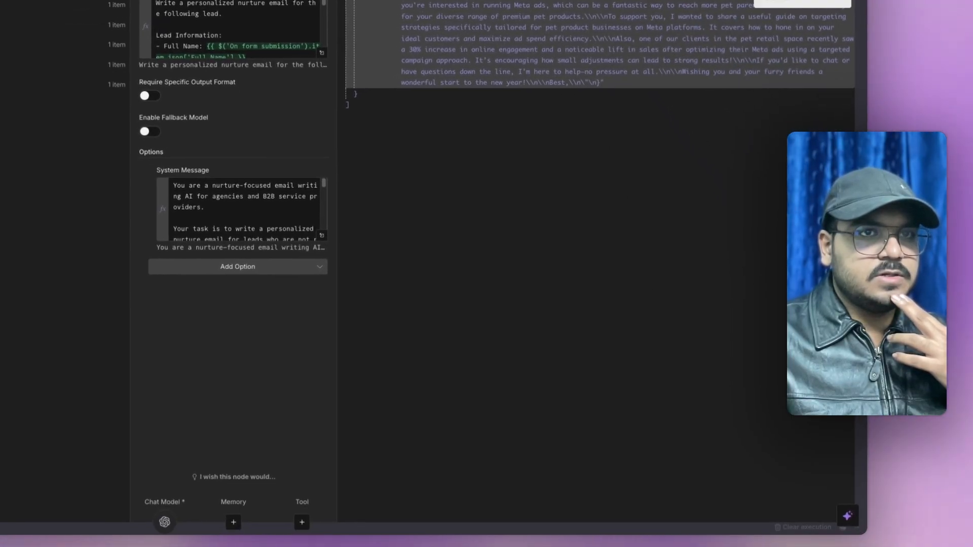
click(529, 525)
double_click(468, 446)
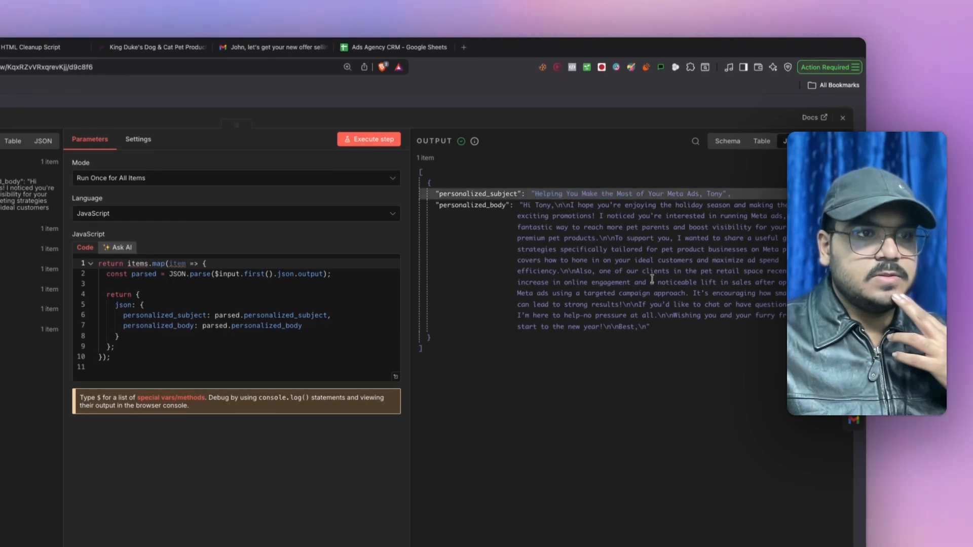
- Map personalized_subject into the Subject of Send a message2
click(844, 118)
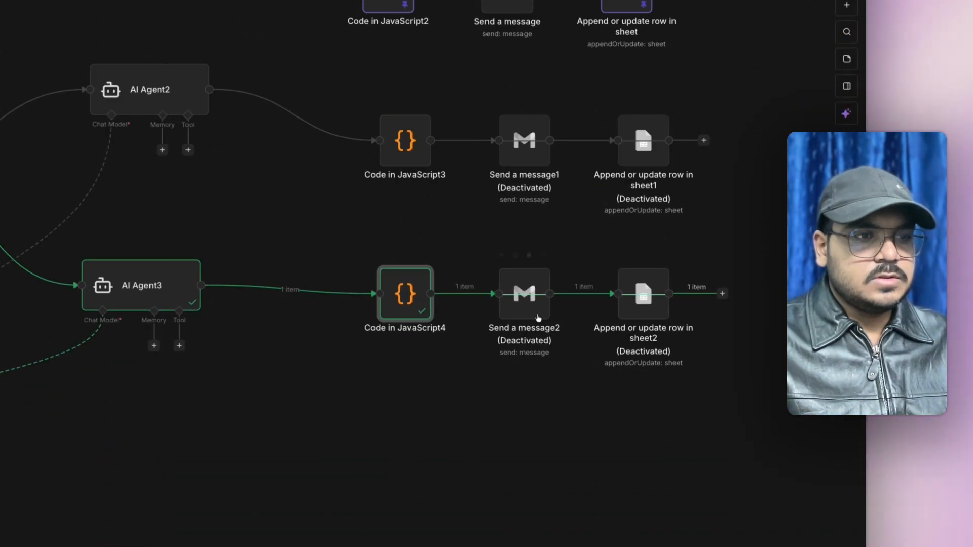
double_click(538, 318)
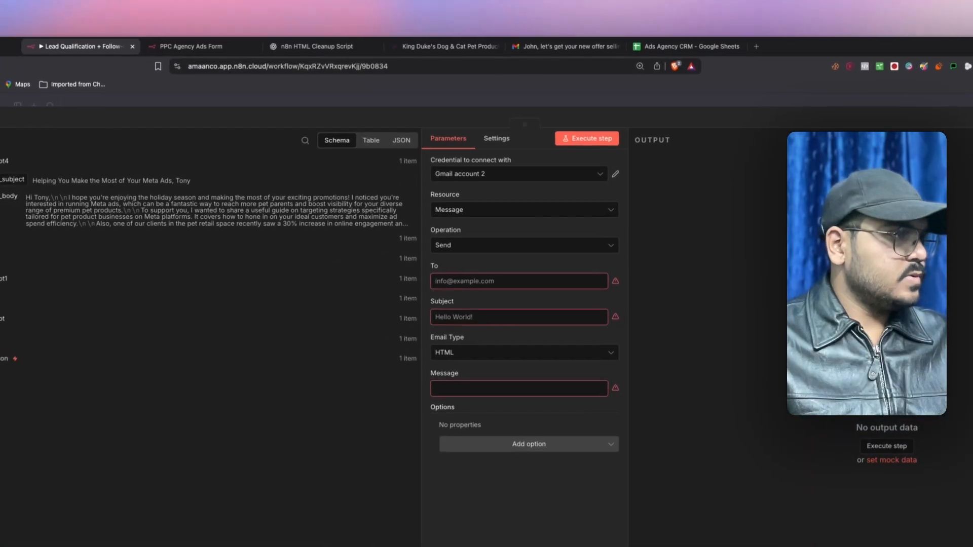
drag(13, 180, 434, 298)
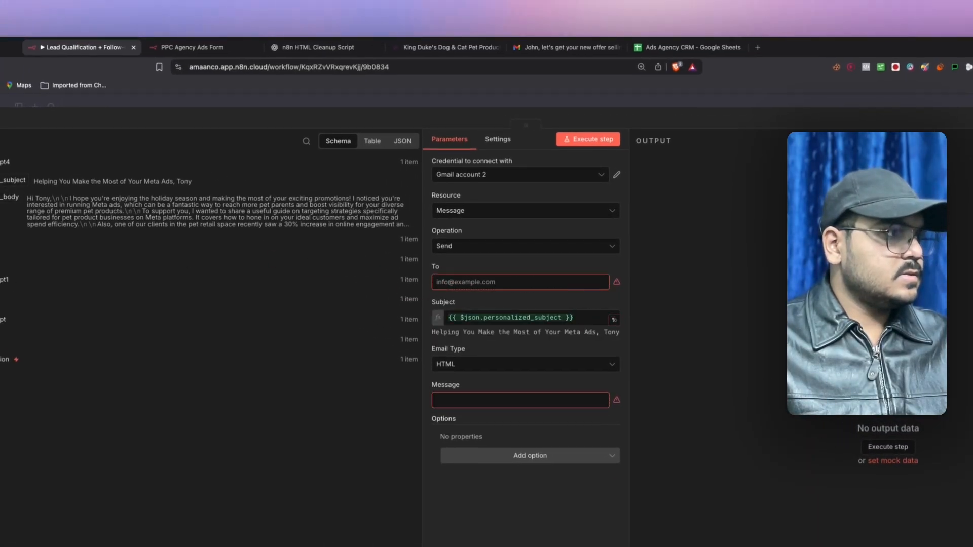
- Address Send a message2 to the form's submitted Email and set Email Type to Text
click(5, 360)
drag(10, 339, 452, 283)
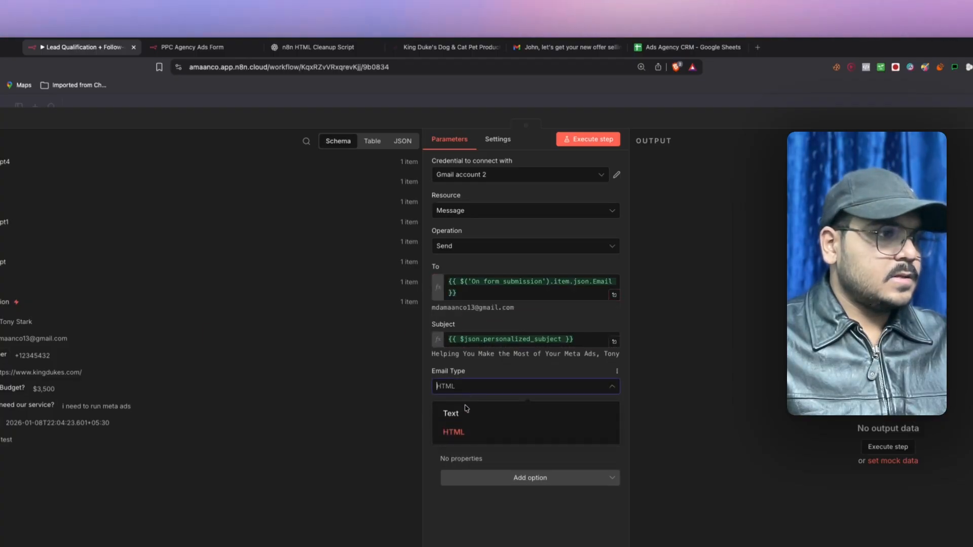
click(451, 413)
- Fill the Message with personalized_body instead of personalized_subject, in the full expression editor
click(4, 162)
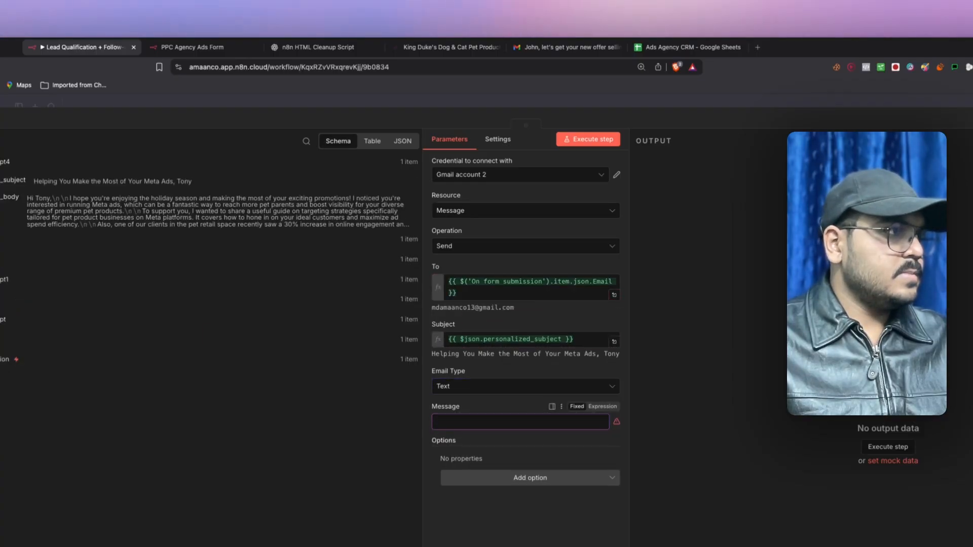
drag(404, 418, 491, 425)
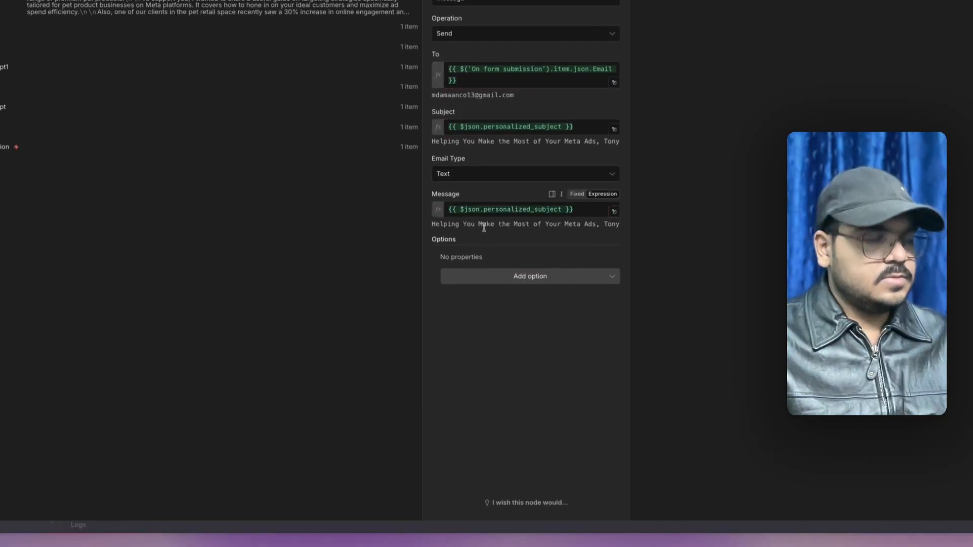
click(584, 214)
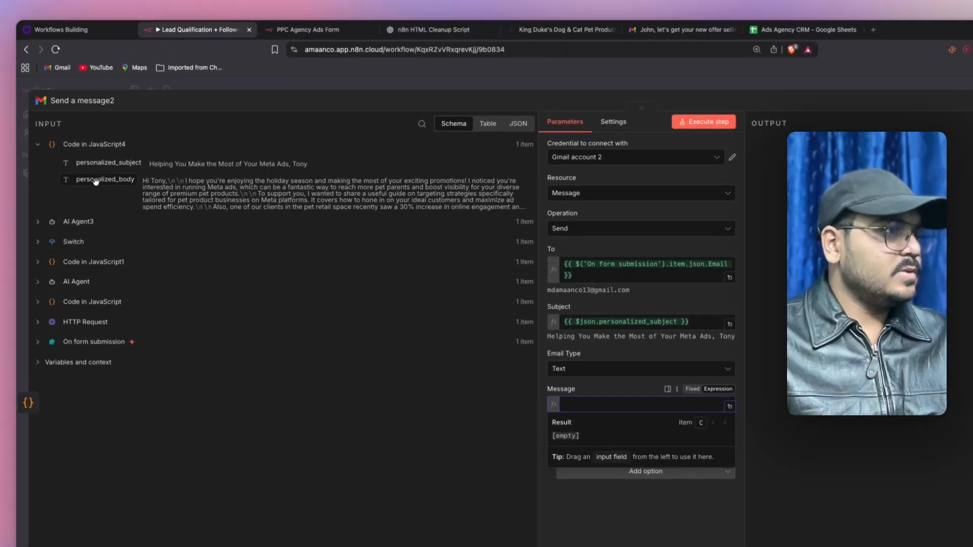
drag(95, 181, 589, 420)
click(741, 431)
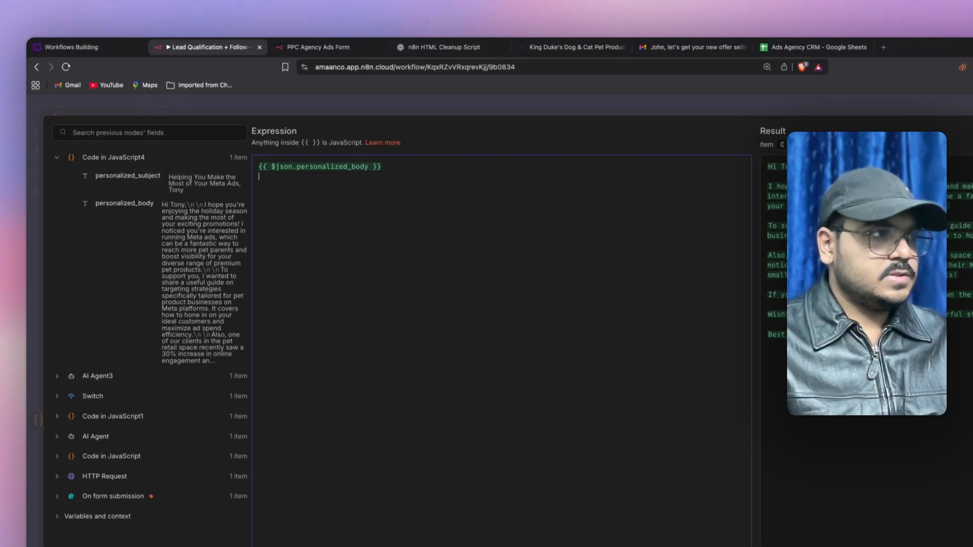
- Add the sender's name as a sign-off line after {{ $json.personalized_body }} and close the editor
key(Return)
text(Amaan)
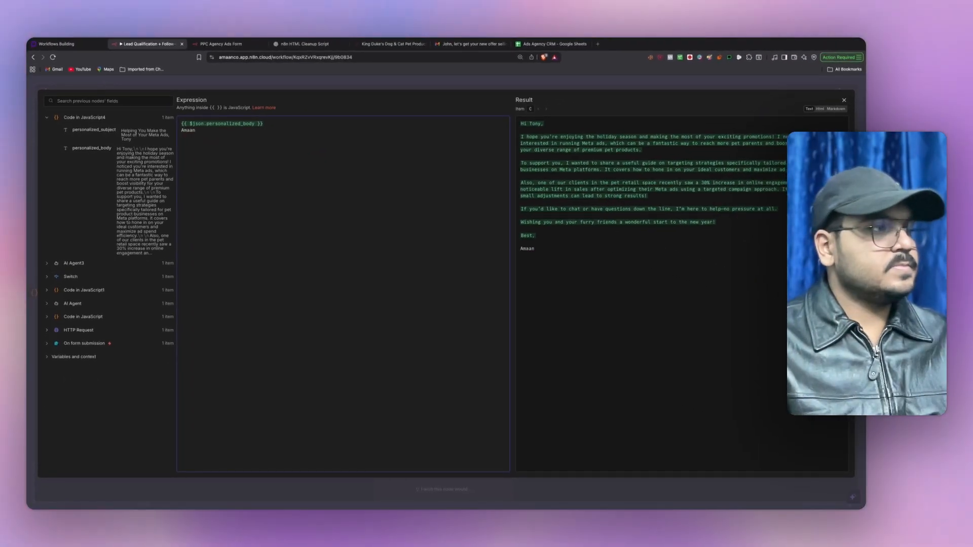
key(BackSpace)
key(BackSpace)
key(BackSpace)
key(BackSpace)
key(BackSpace)
key(BackSpace)
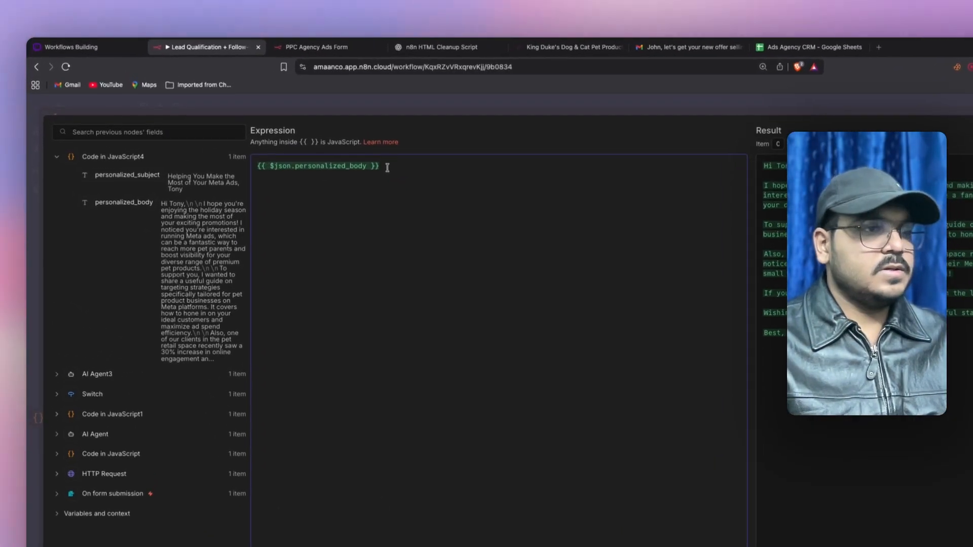
text(Amaan)
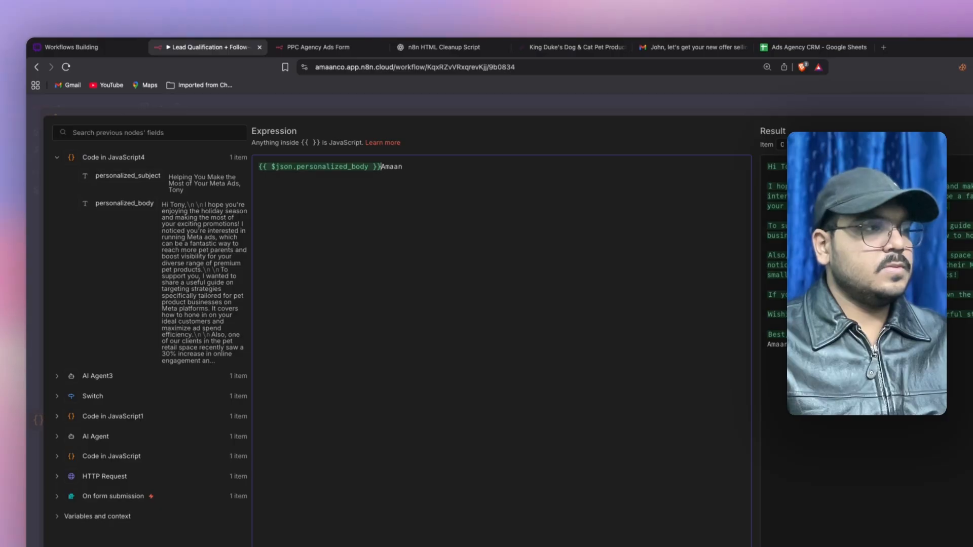
click(515, 265)
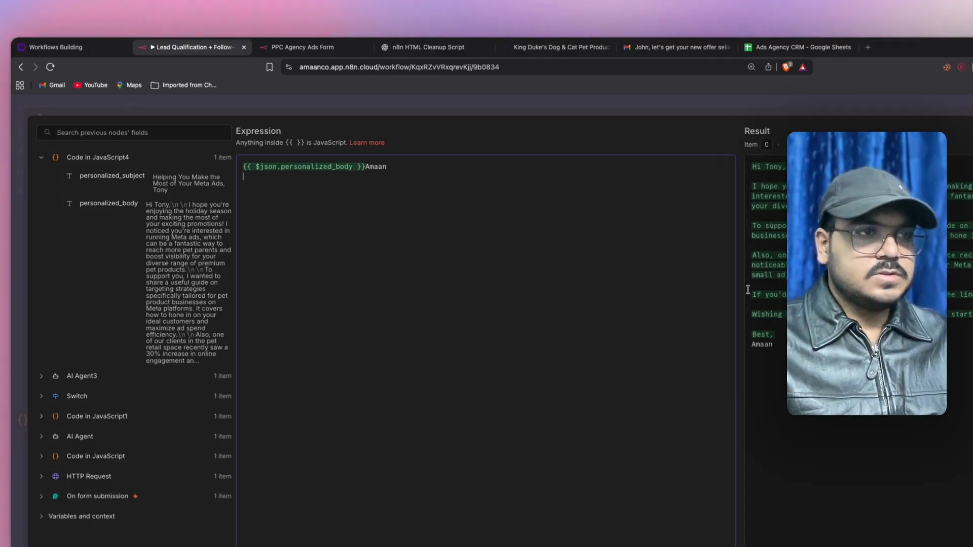
key(Escape)
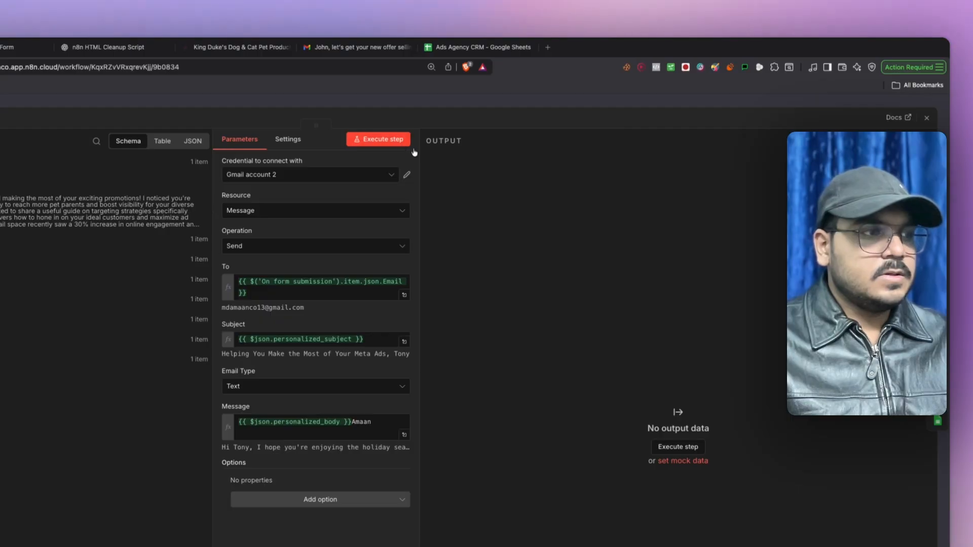
- Run Send a message2 to send a test nurture email, then open Append or update row in sheet2
click(400, 142)
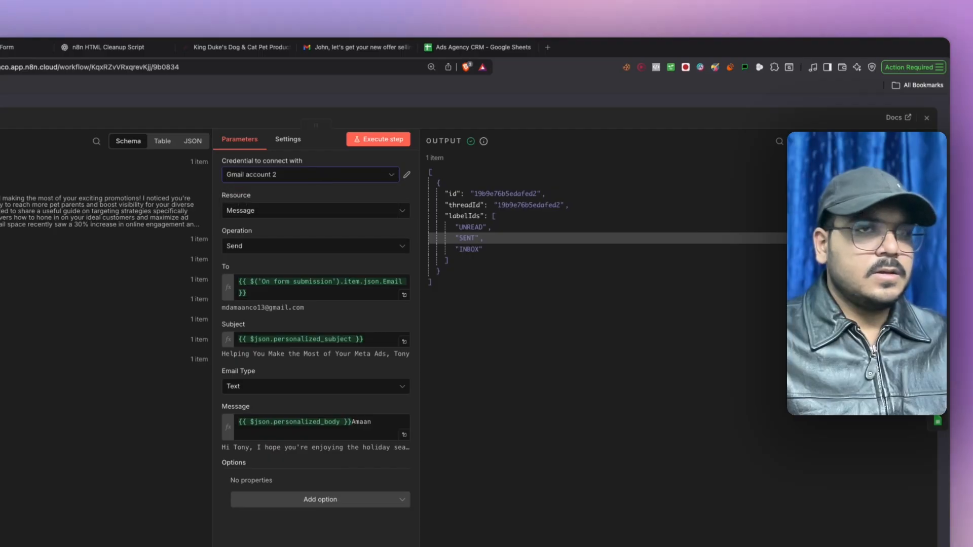
key(Escape)
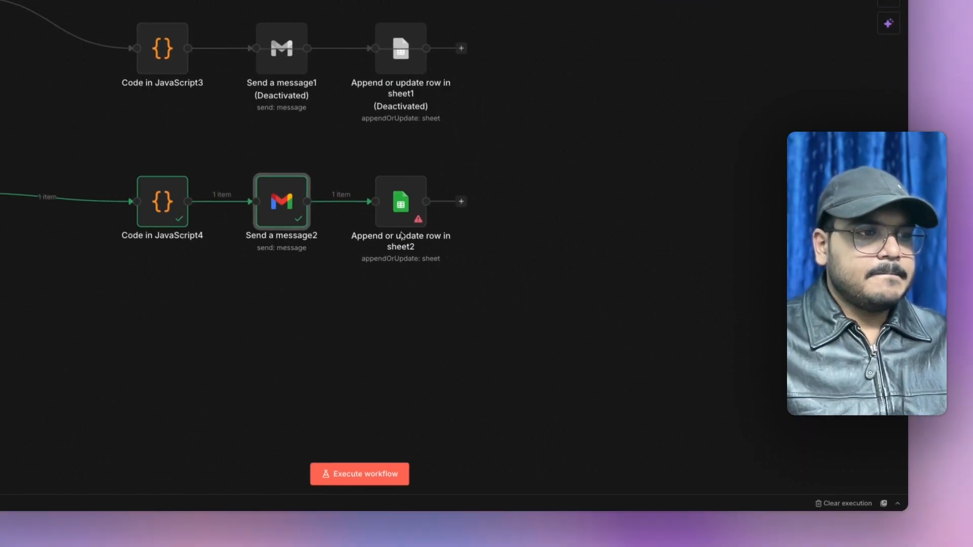
double_click(400, 205)
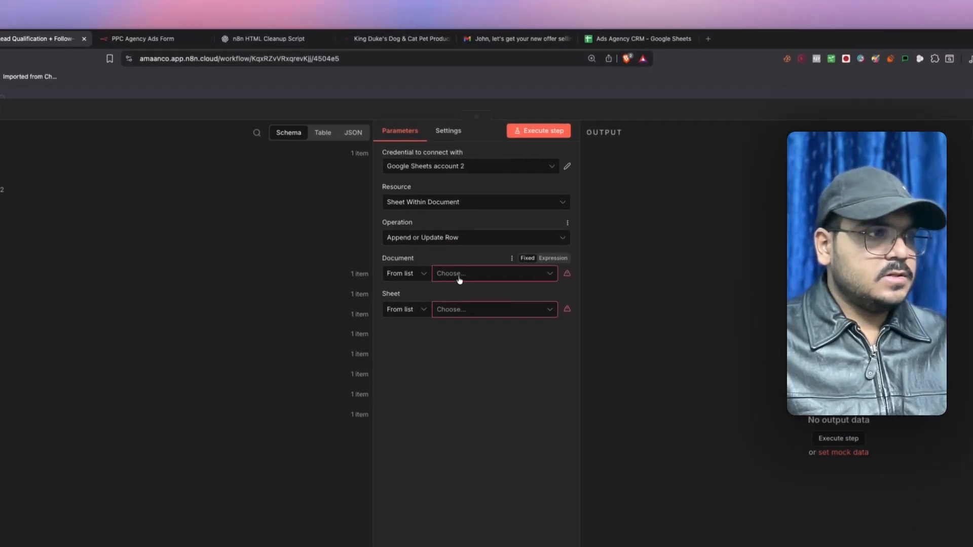
- Use the Google Sheets account 1 credential and select the Ads Agency CRM document
click(460, 276)
click(475, 179)
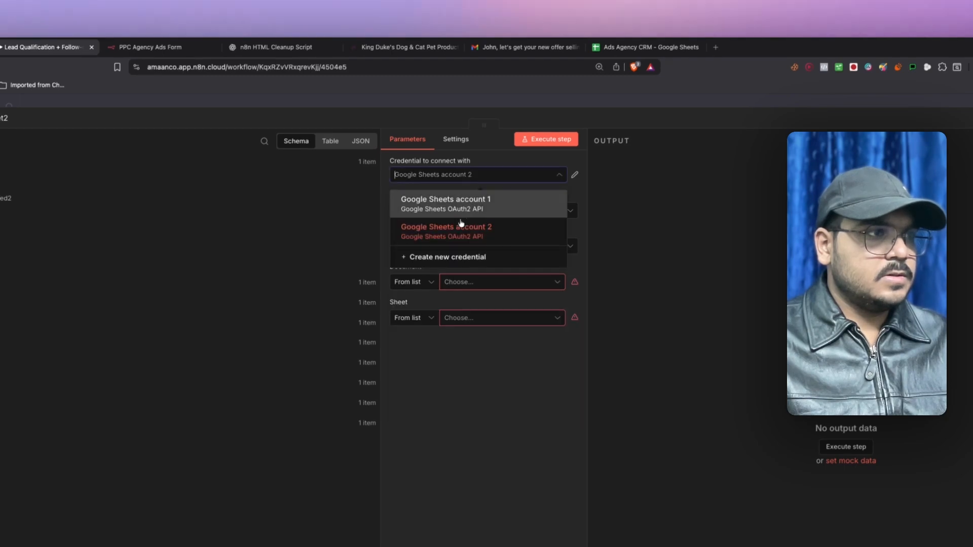
click(456, 219)
click(465, 281)
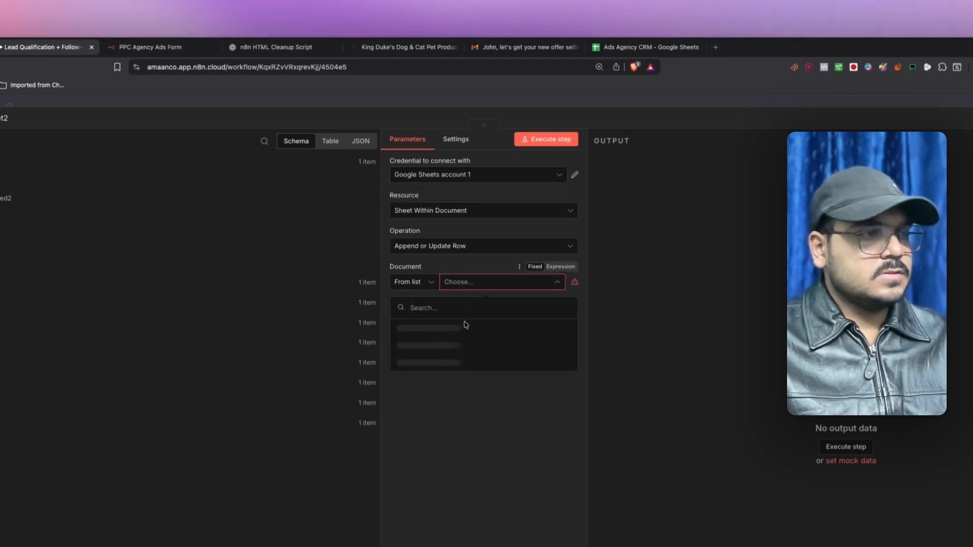
click(463, 327)
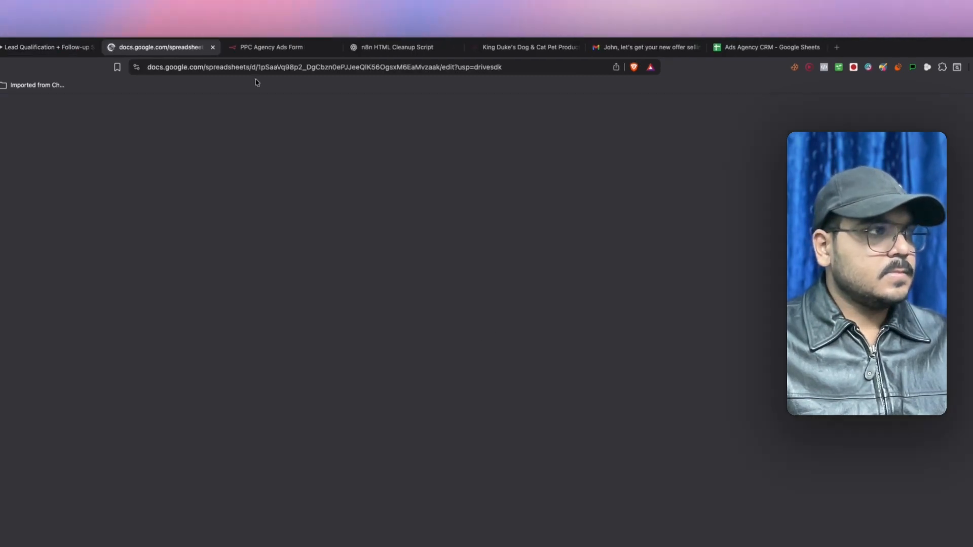
click(213, 47)
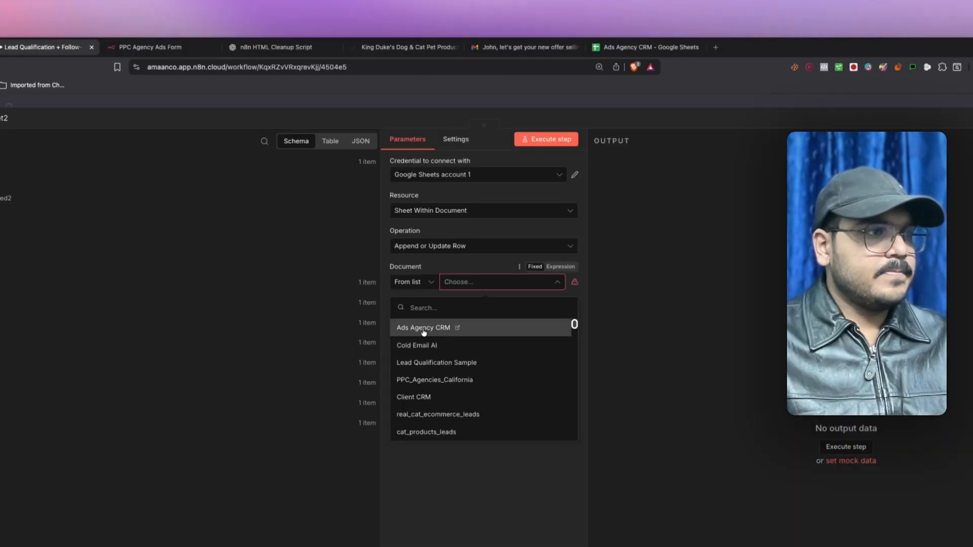
click(405, 326)
- Target Sheet1 and match rows on the Email column
click(448, 319)
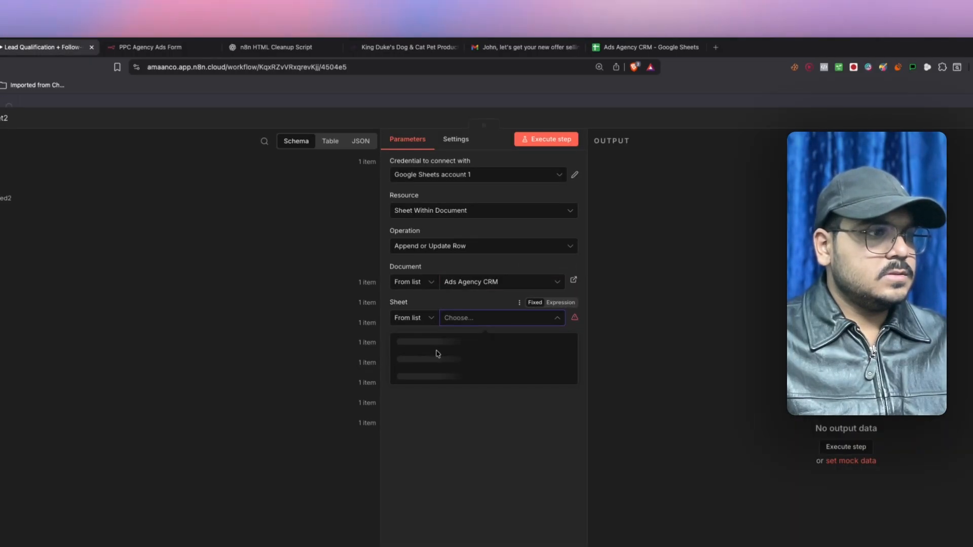
click(423, 342)
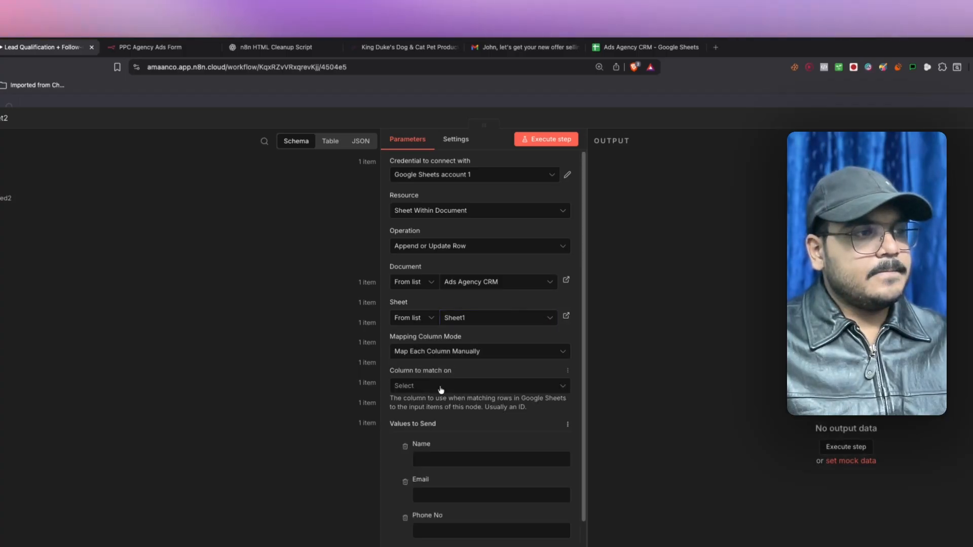
click(446, 387)
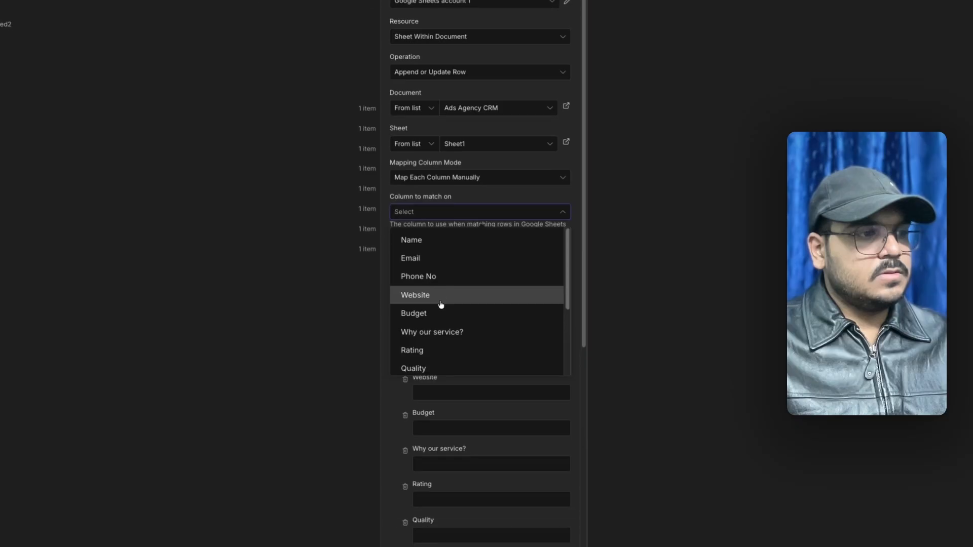
scroll(440, 281, down, 1)
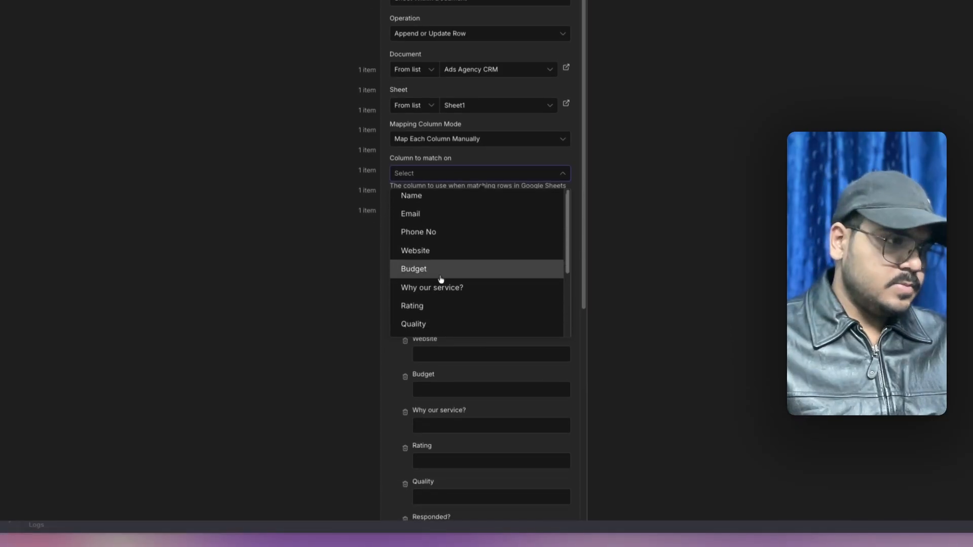
scroll(439, 284, up, 1)
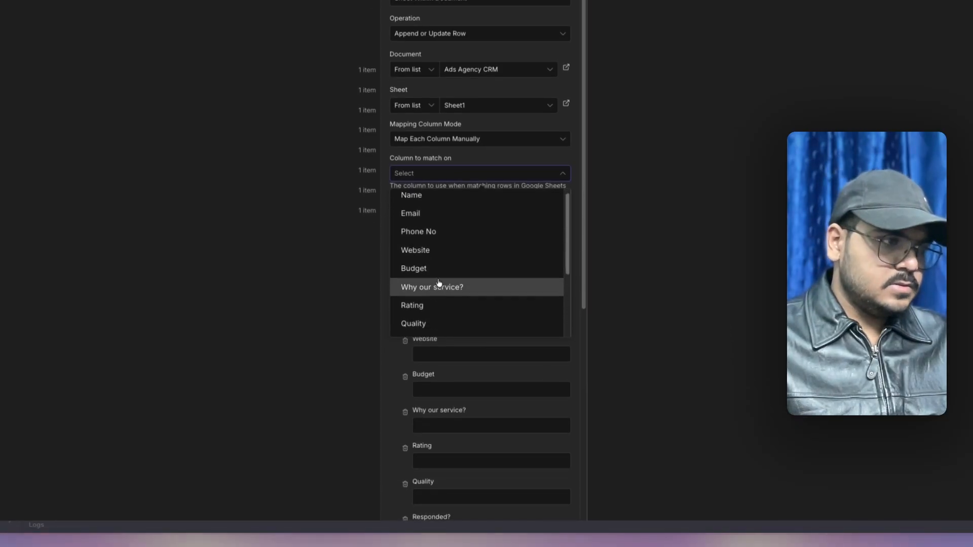
click(420, 222)
click(458, 245)
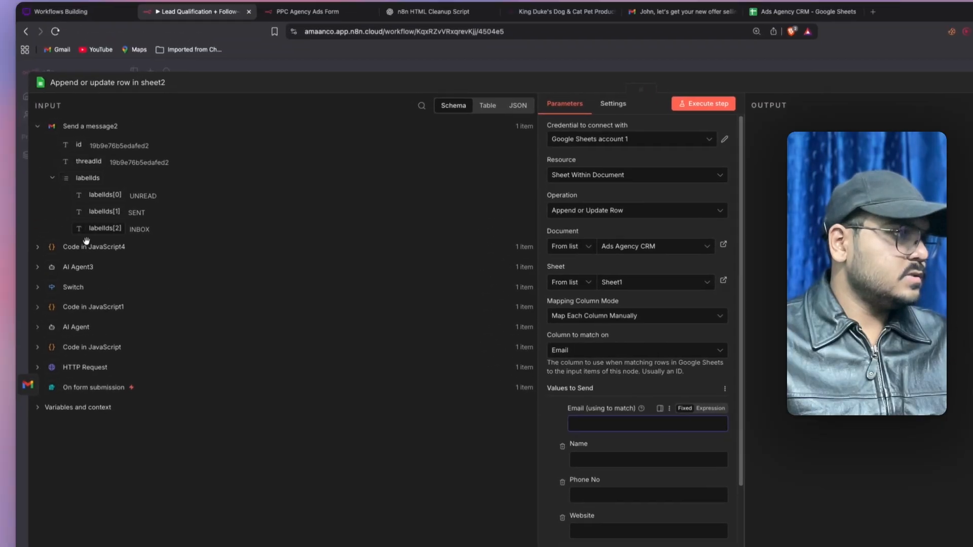
- Map the form's Email, Full Name, Phone Number, Website, budget and service reason into their sheet columns
click(92, 406)
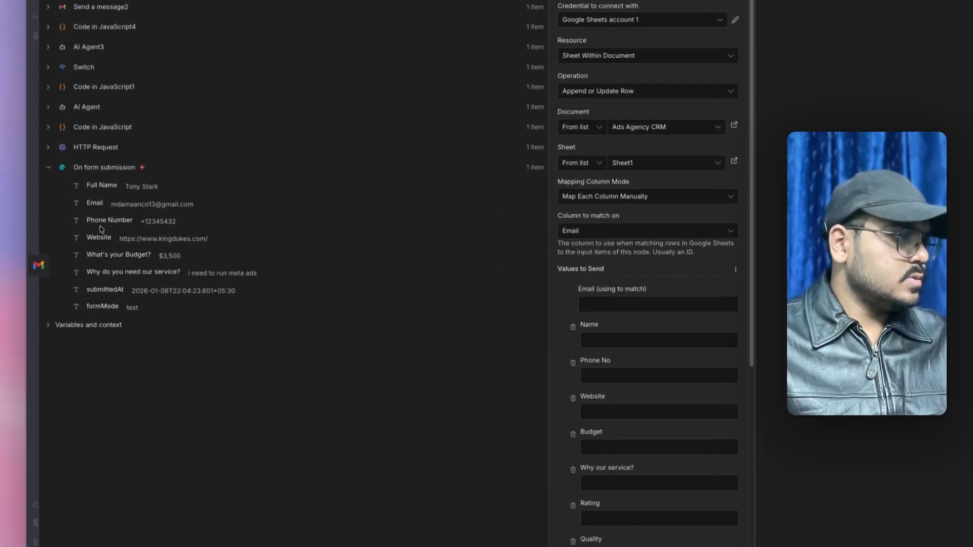
drag(95, 146, 593, 252)
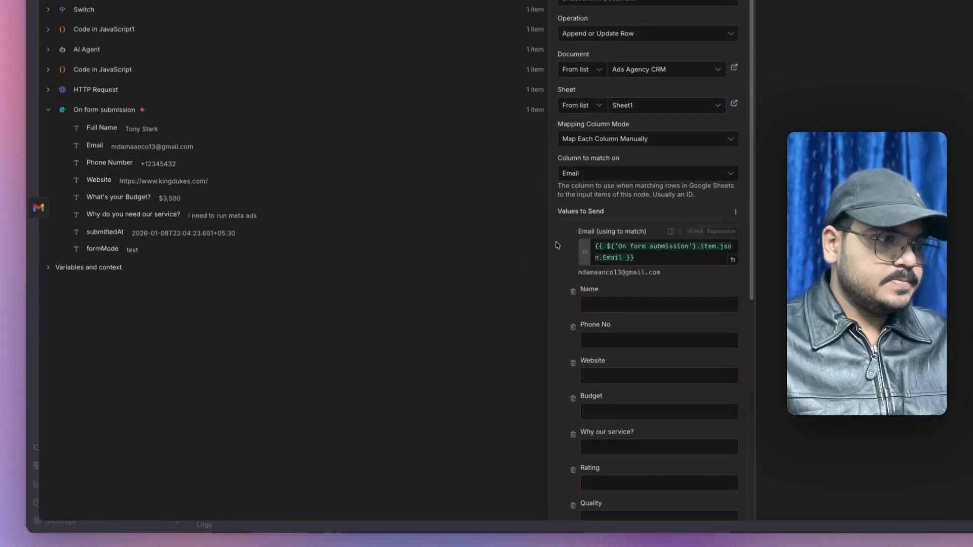
scroll(597, 247, down, 1)
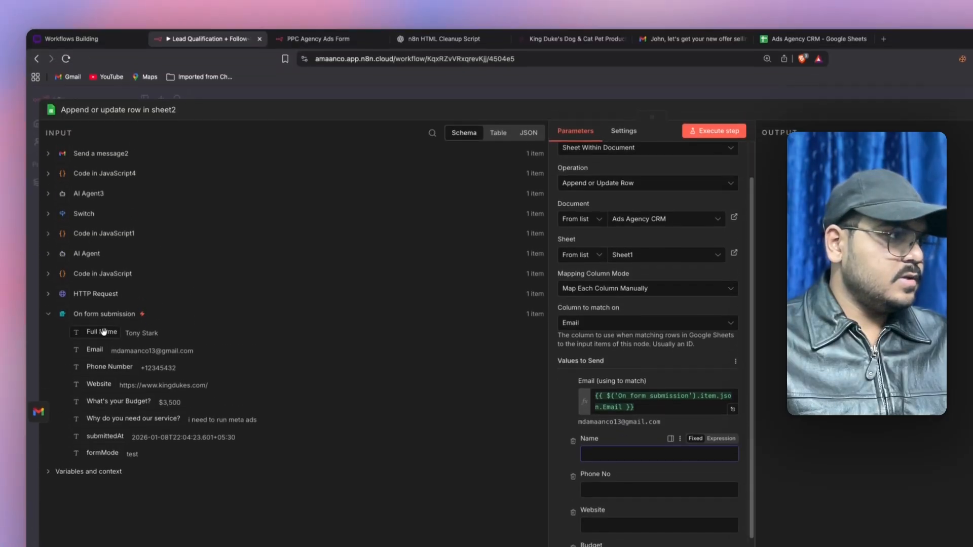
drag(102, 129, 588, 262)
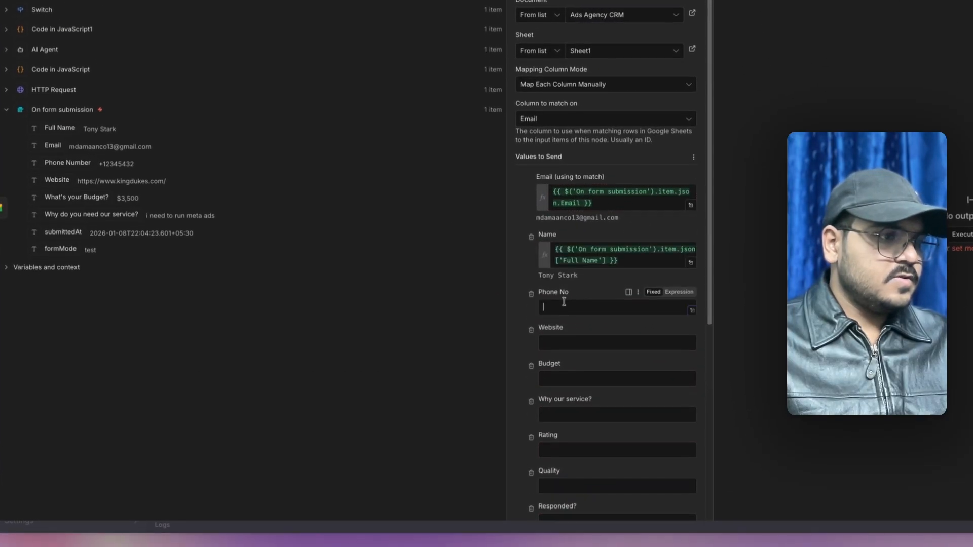
drag(67, 163, 67, 163)
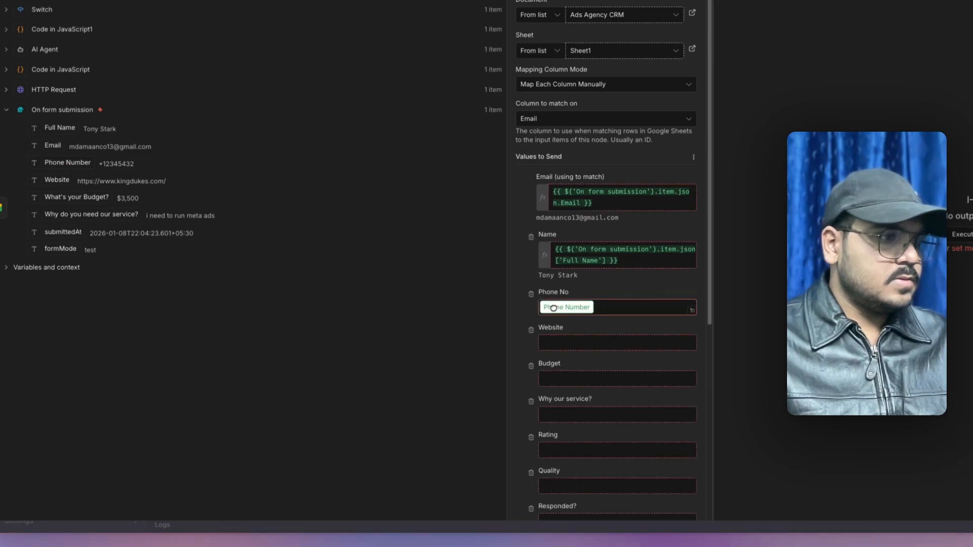
drag(547, 296, 547, 299)
scroll(550, 273, down, 2)
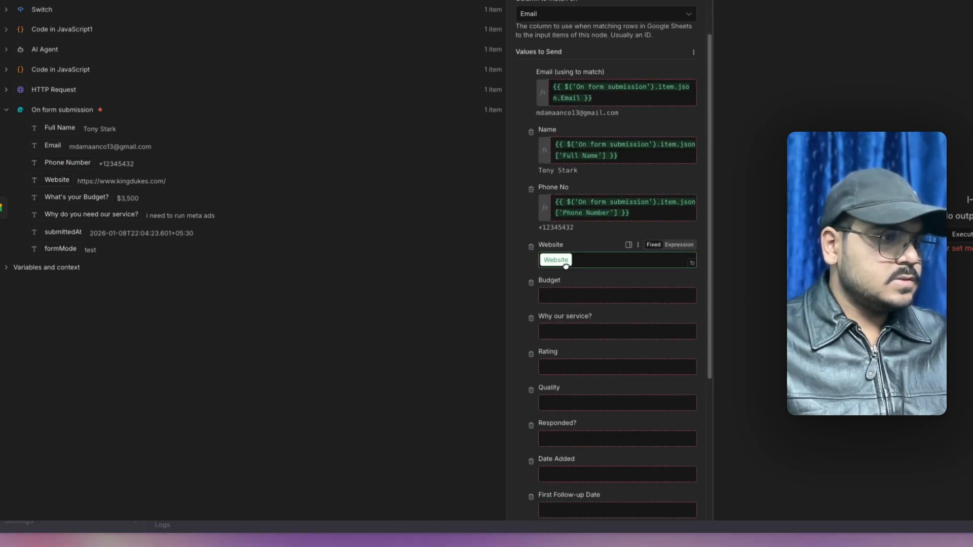
drag(566, 266, 566, 266)
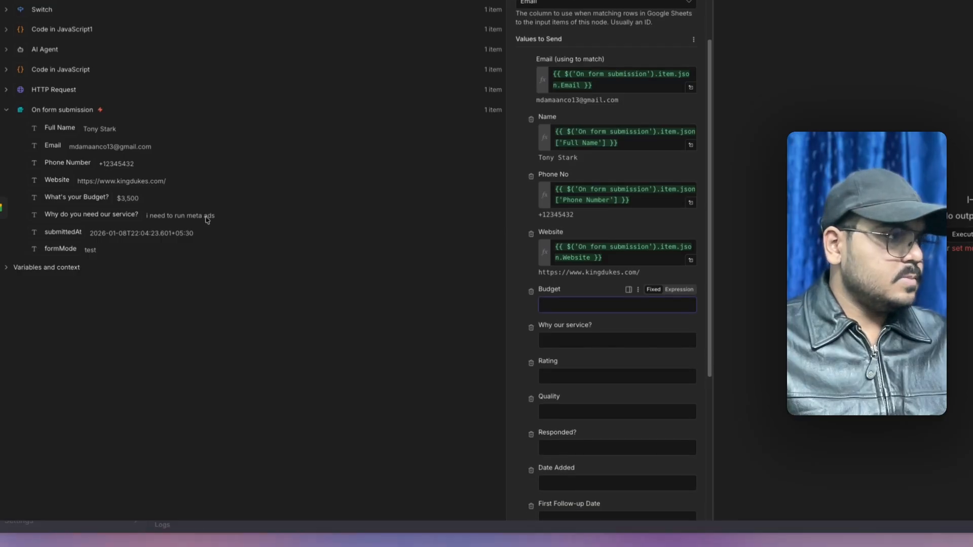
drag(566, 304, 565, 305)
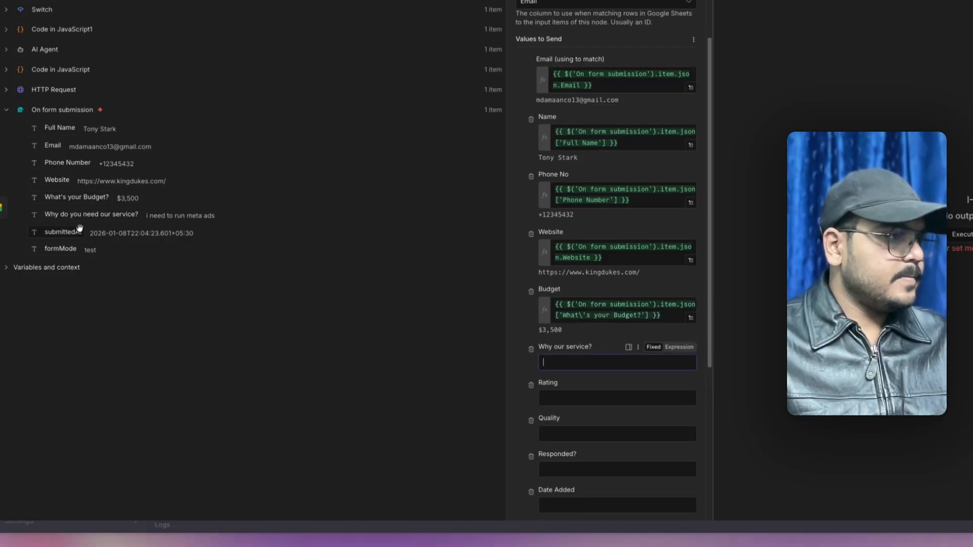
drag(564, 370, 564, 370)
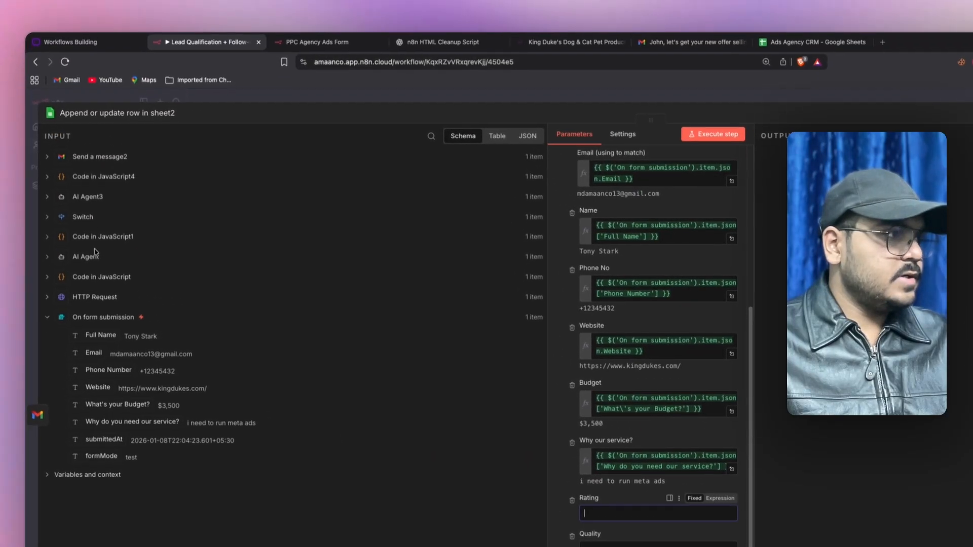
click(96, 237)
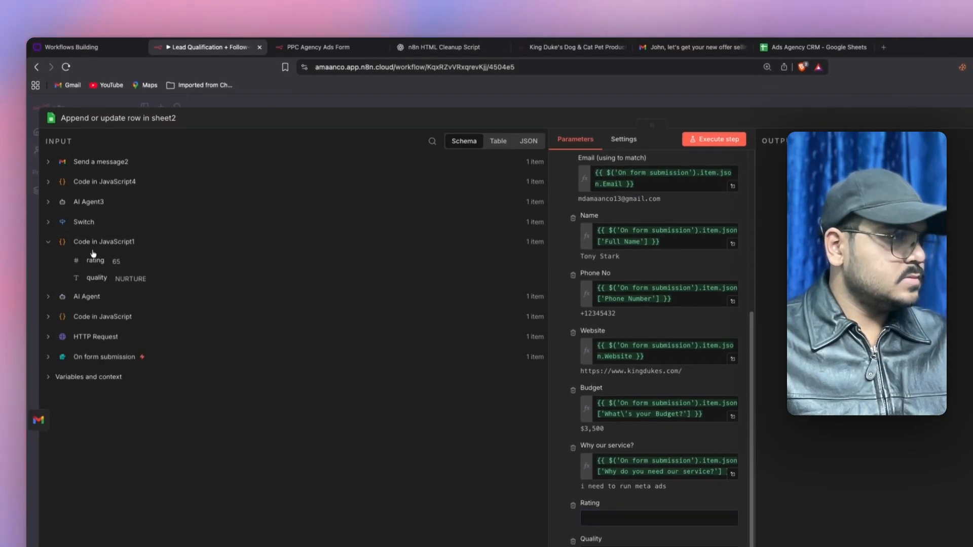
- Map rating and quality from Code in JavaScript1 and set Responded? to NO
drag(92, 259, 600, 518)
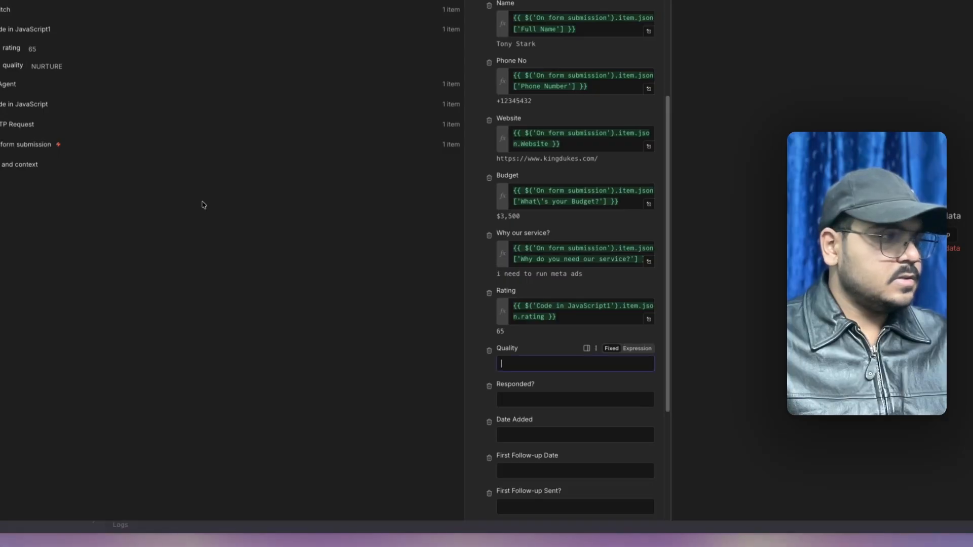
drag(13, 65, 527, 358)
scroll(568, 313, down, 3)
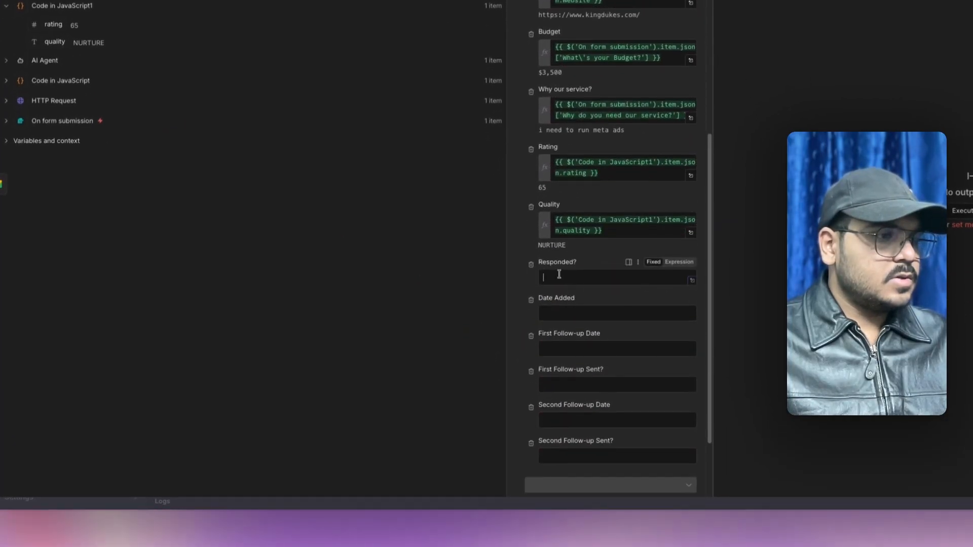
text(NO)
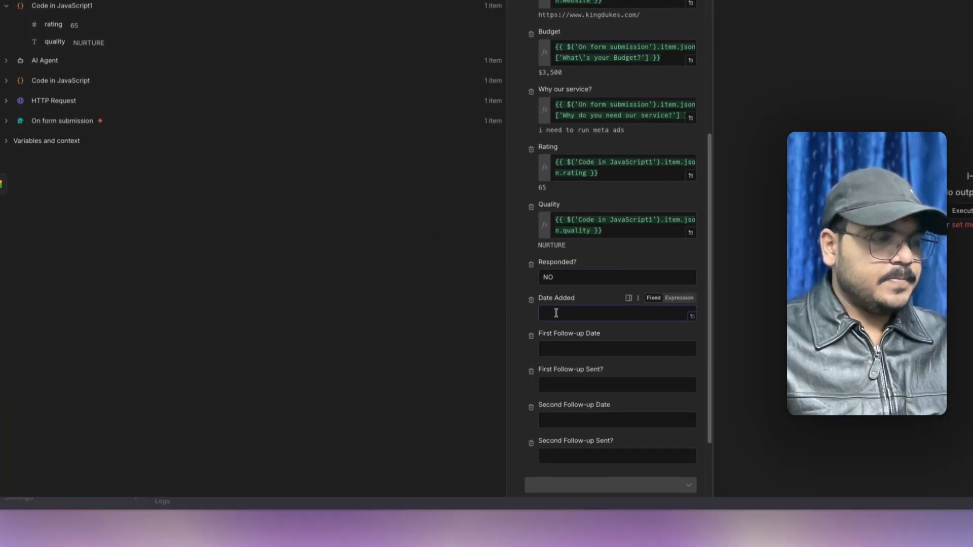
- Set Date Added to the expression {{ $now.format('yyyy-MM-dd') }}
click(674, 299)
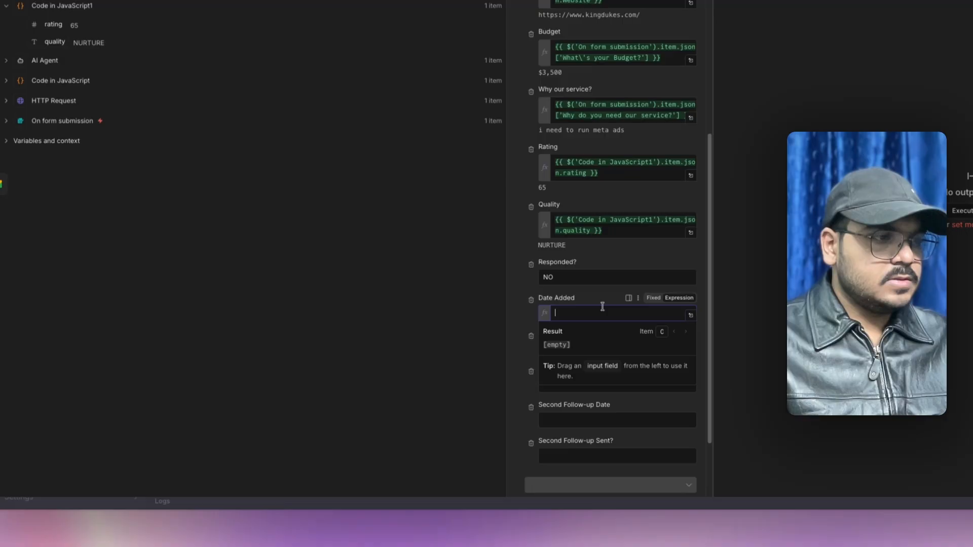
text({{ $now)
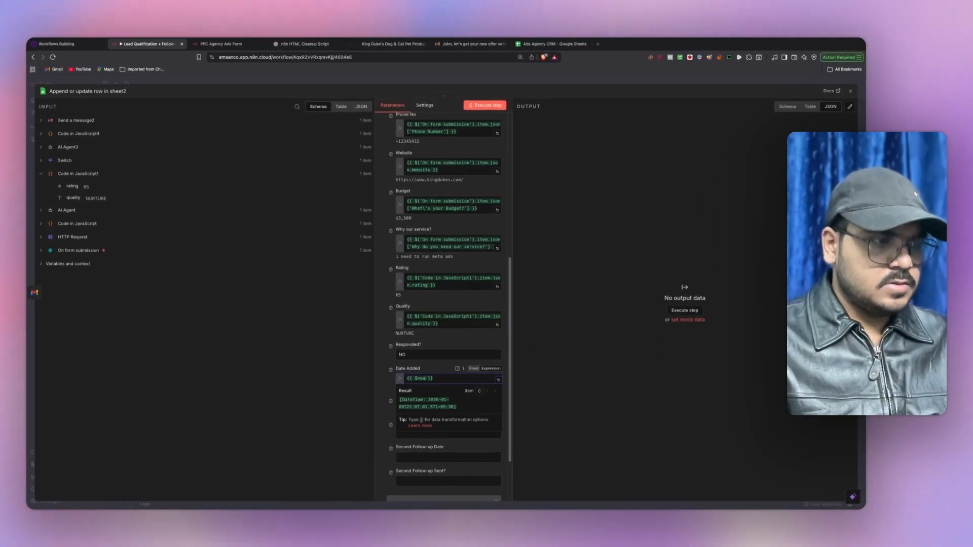
text(.format('yyyy-MM-dd'))
key(Return)
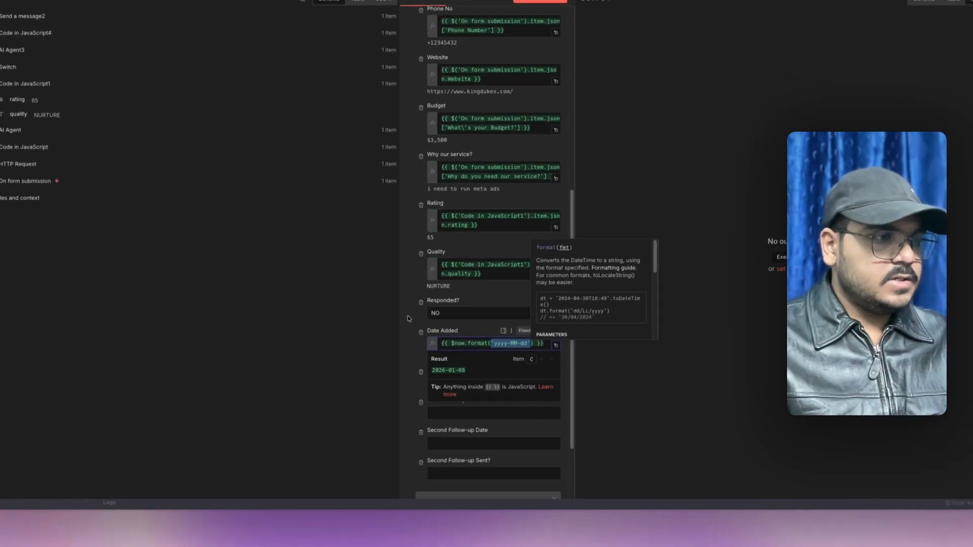
click(381, 359)
- Enter N/A in the First Follow-up Date, Second Follow-up Date and Second Follow-up Sent? fields
scroll(380, 359, down, 1)
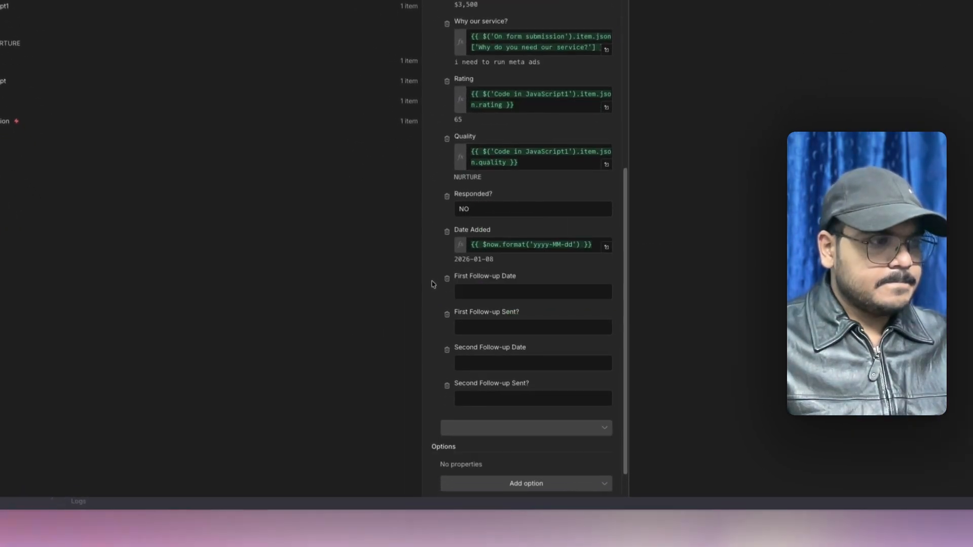
click(475, 290)
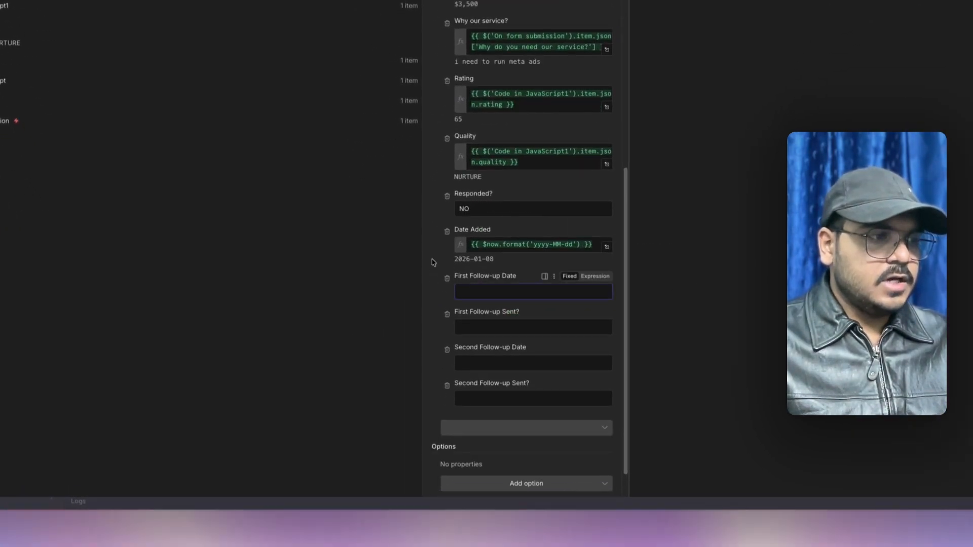
text(N)
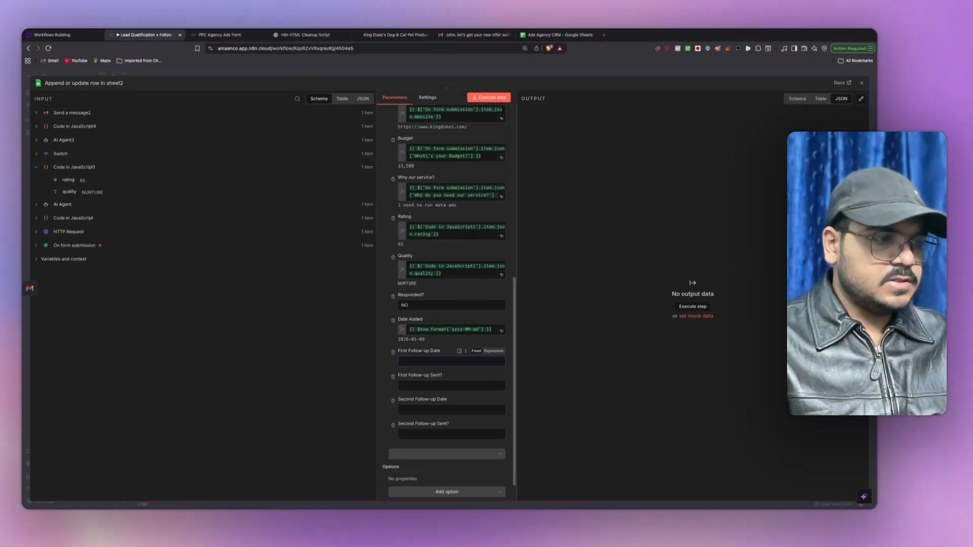
text(/A)
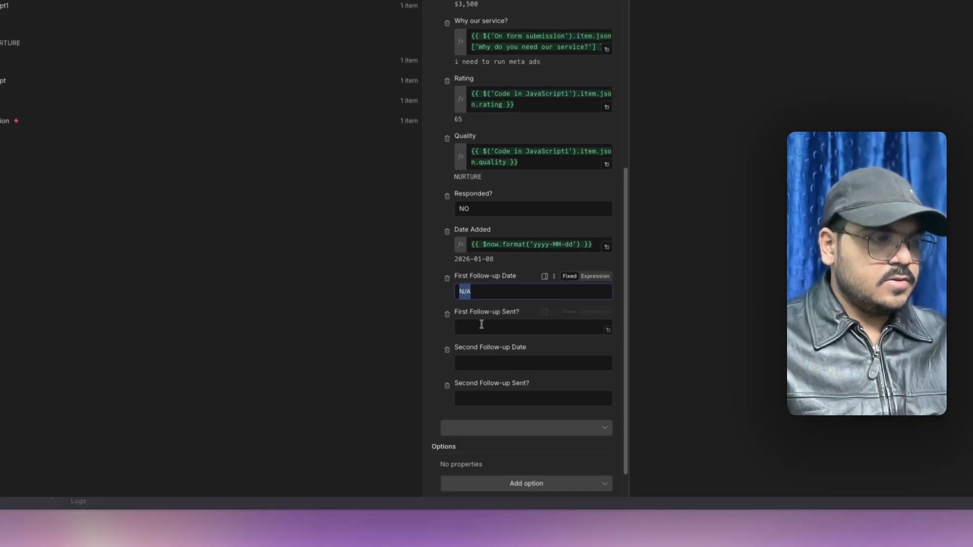
text(N/A)
click(479, 363)
text(N/A)
click(466, 398)
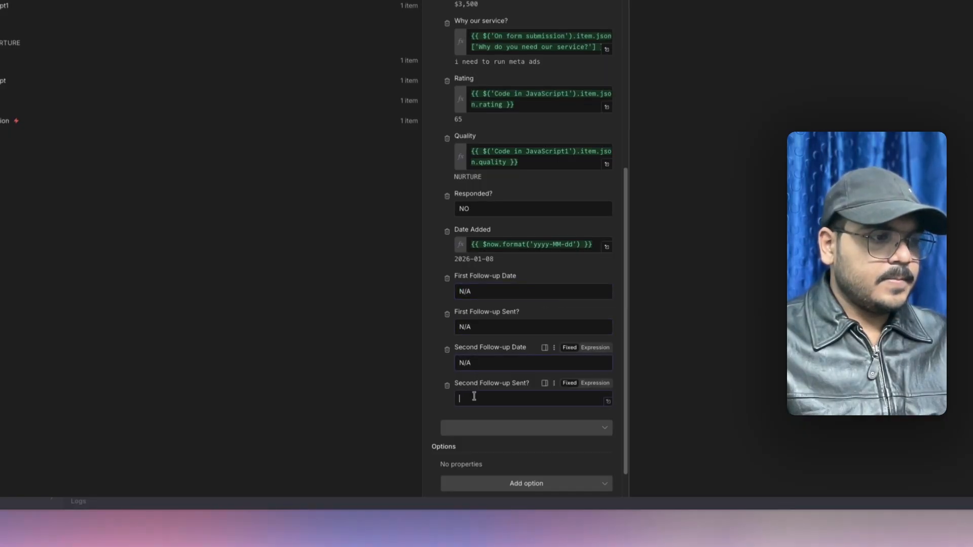
text(N/A)
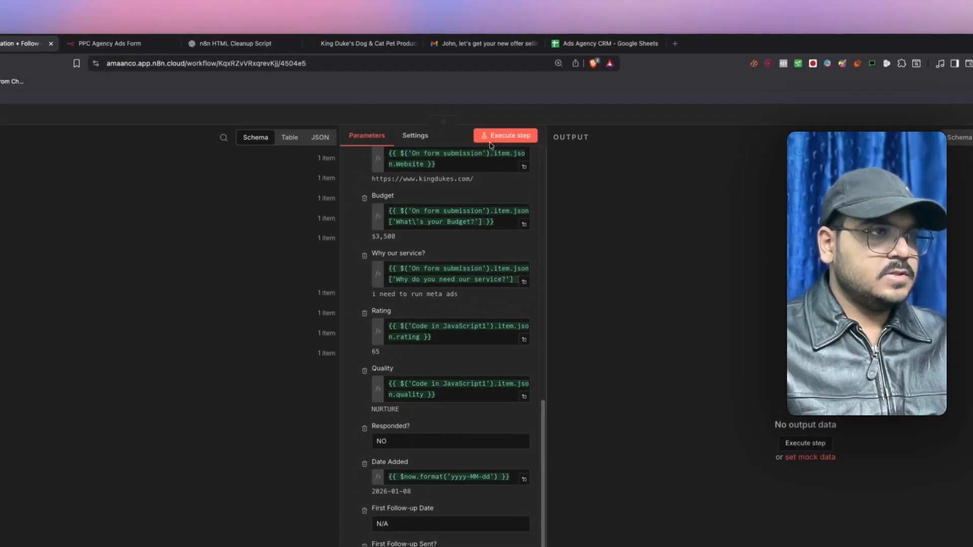
- Verify the nurture row in Ads Agency CRM (rating 65, NURTURE, 2026-01-08, N/A follow-ups), then return to n8n
click(571, 52)
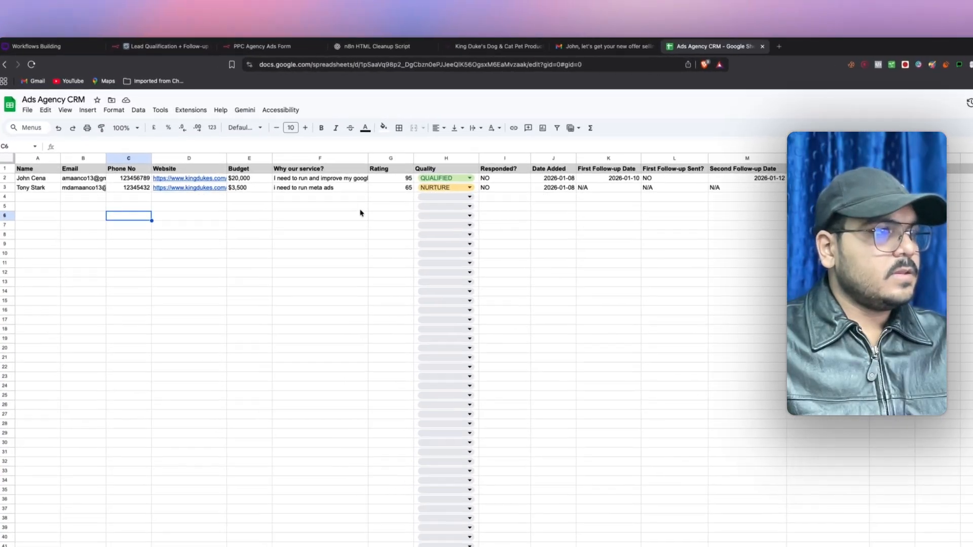
click(291, 161)
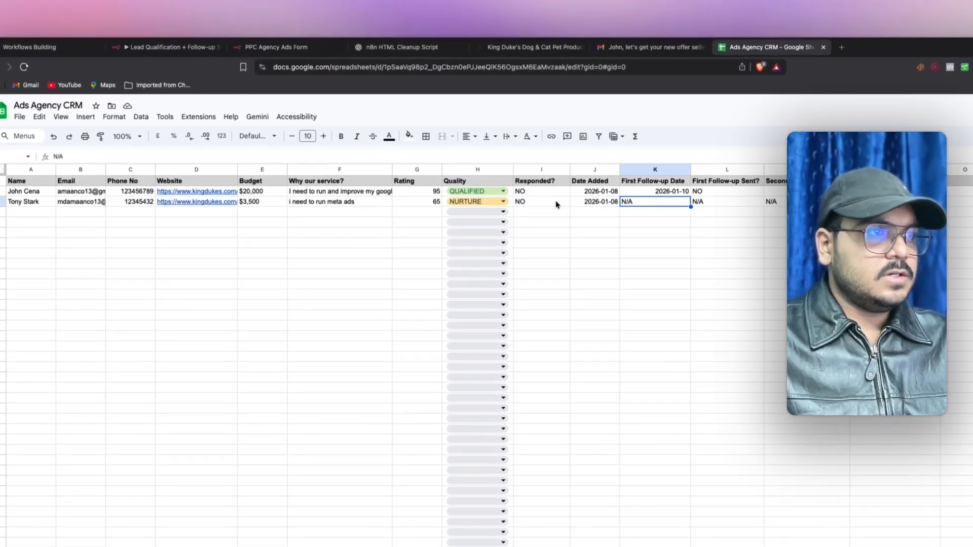
click(556, 205)
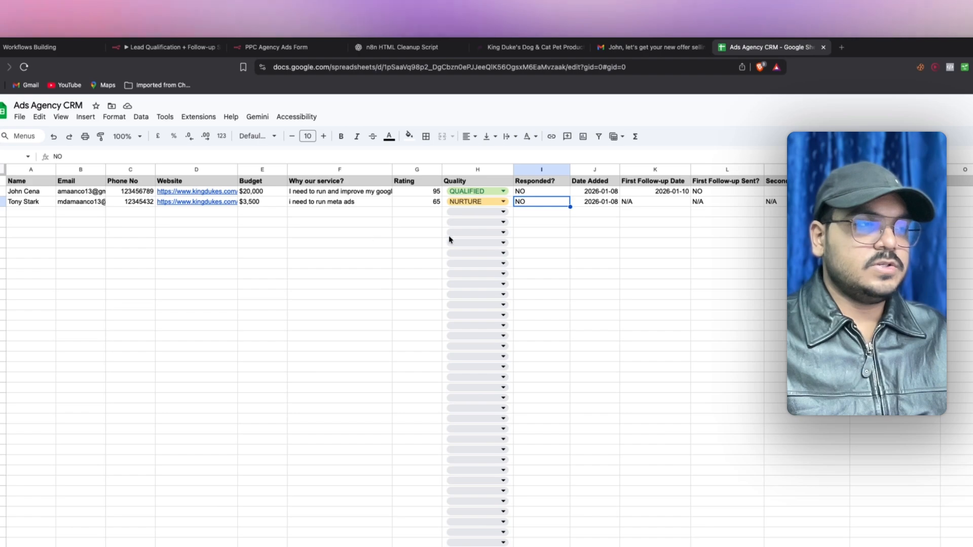
key(super+c)
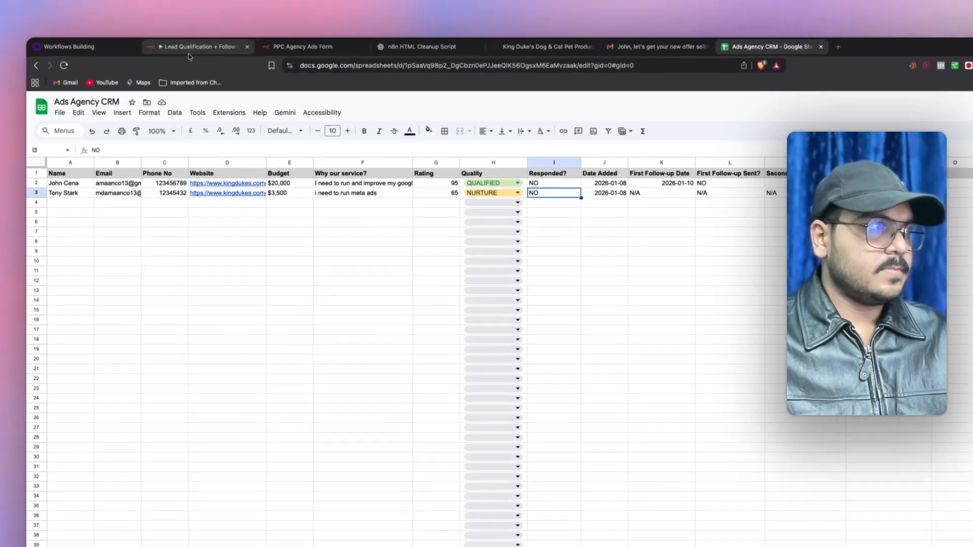
click(150, 44)
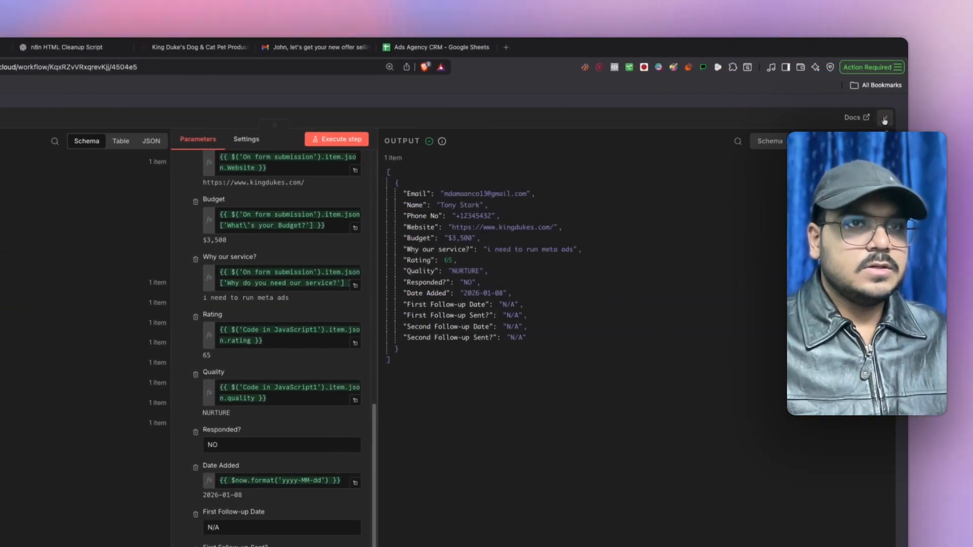
- Close the sheet node and pan across the workflow canvas from AI Agent3's branch to the form trigger
click(884, 120)
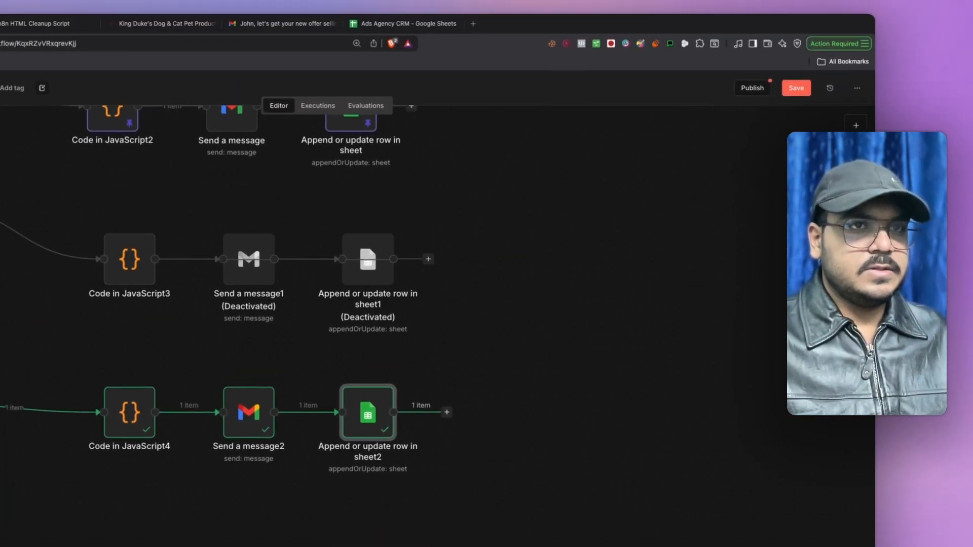
click(796, 87)
drag(324, 341, 667, 321)
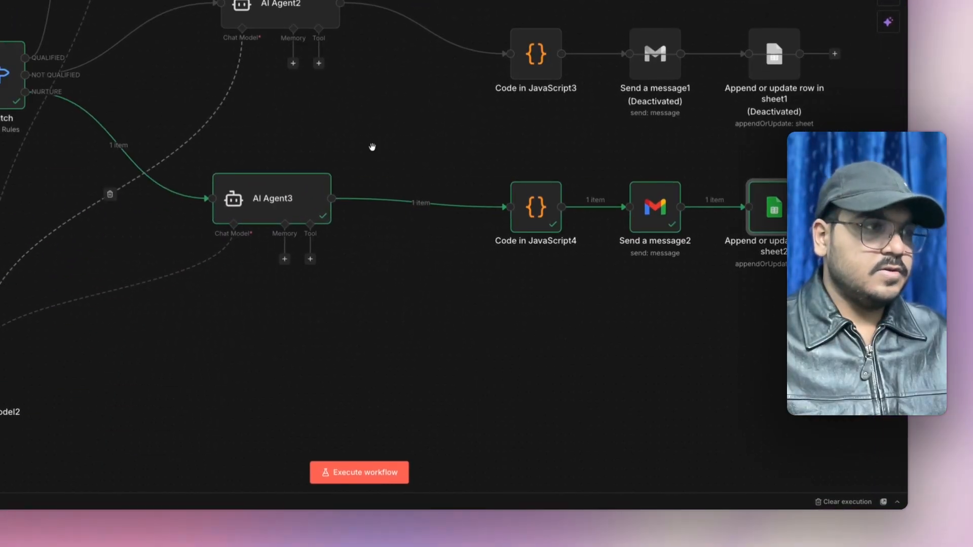
drag(373, 147, 778, 154)
drag(251, 225, 469, 226)
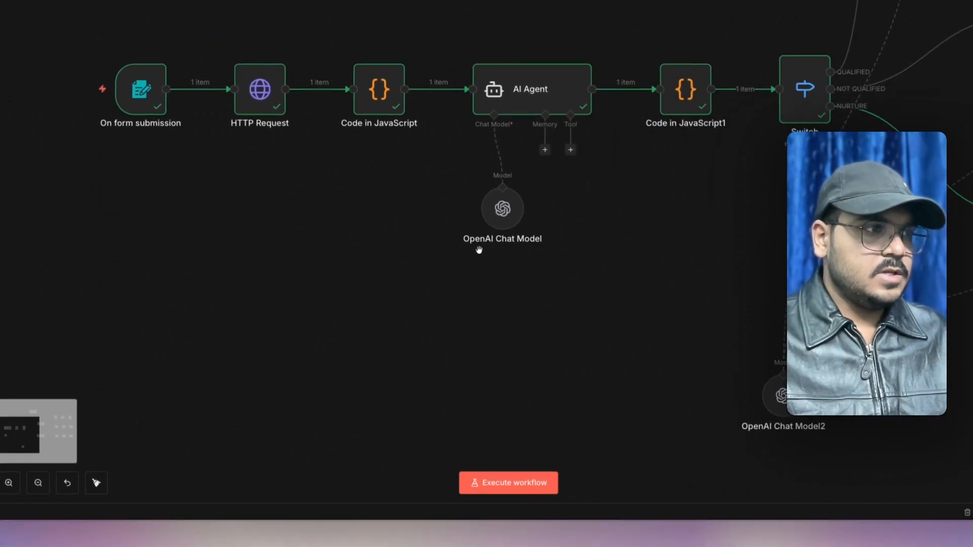
drag(653, 252, 266, 257)
scroll(408, 179, down, 3)
drag(634, 305, 454, 313)
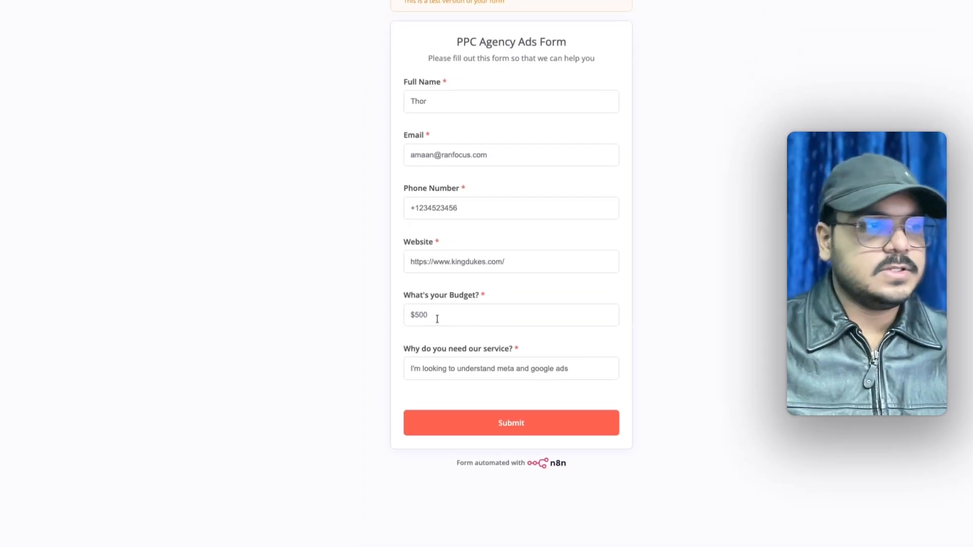
- Submit the $500 test lead form and bring the workflow's three branches into view
click(438, 319)
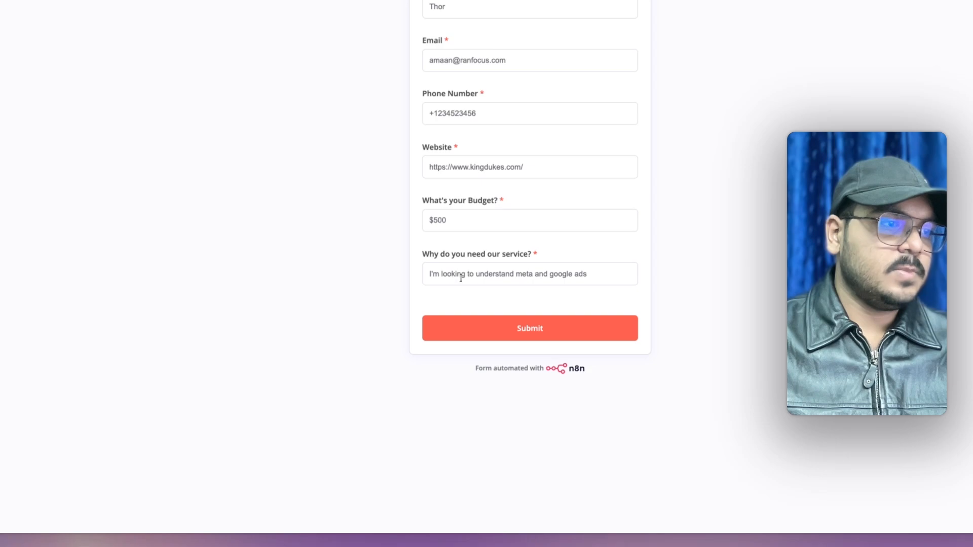
click(536, 322)
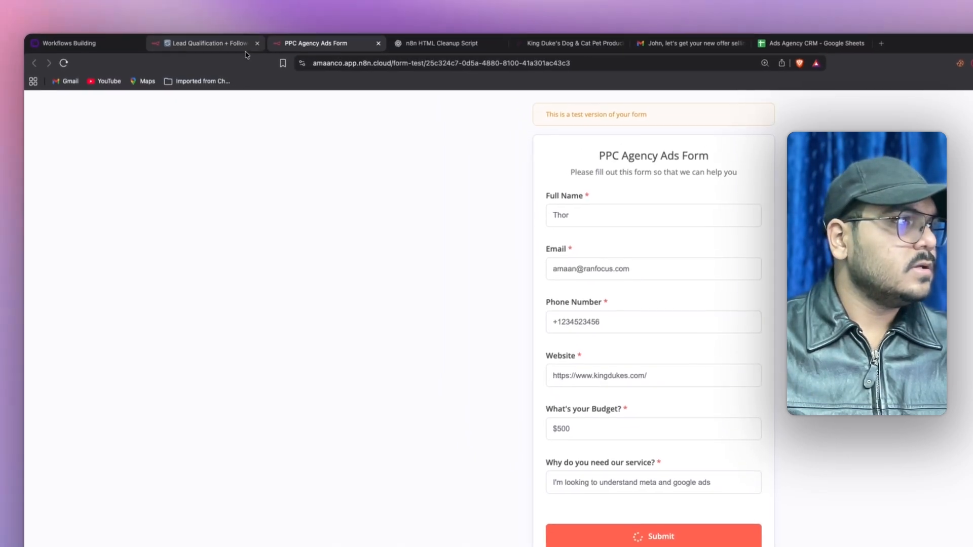
click(238, 45)
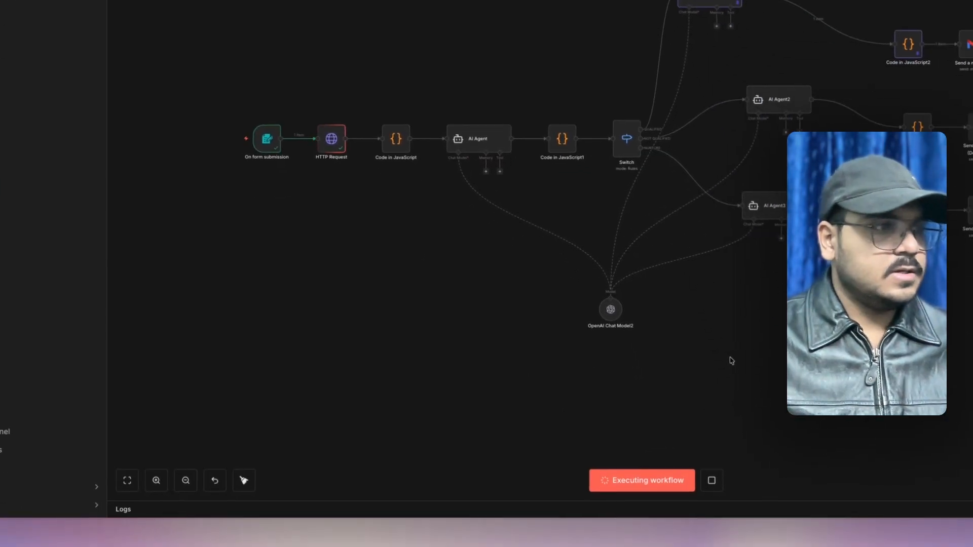
drag(753, 339, 655, 343)
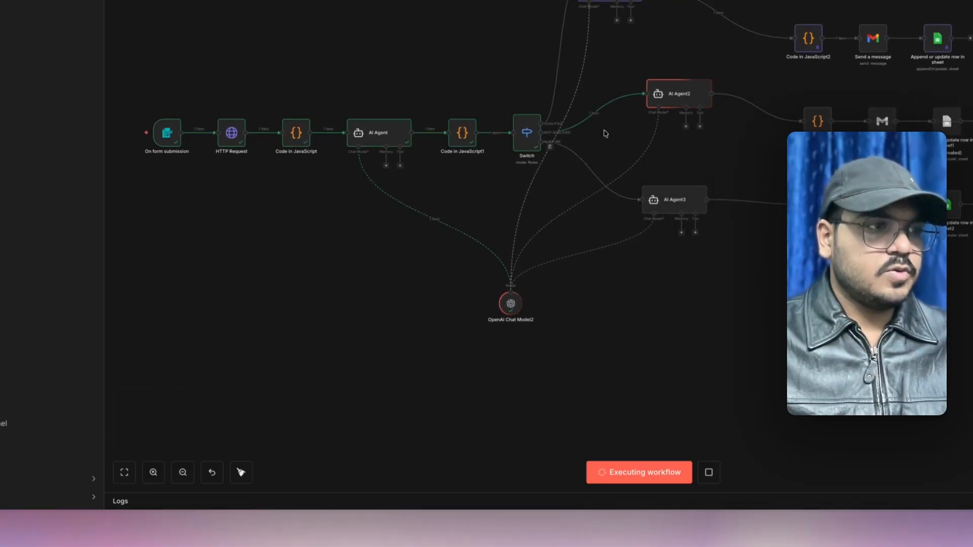
drag(784, 318, 603, 339)
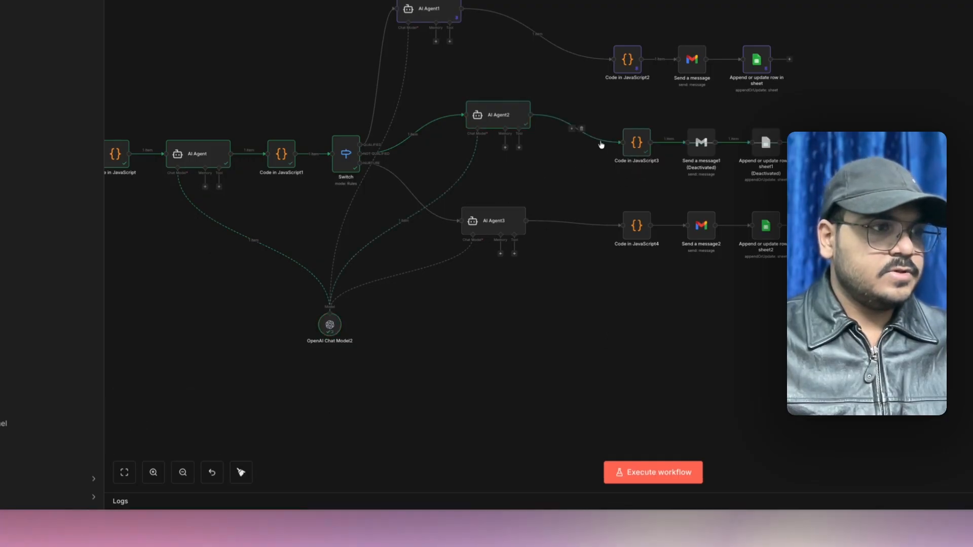
- Check Code in JavaScript3's personalized_subject and personalized_body, then open Send a message1
double_click(633, 143)
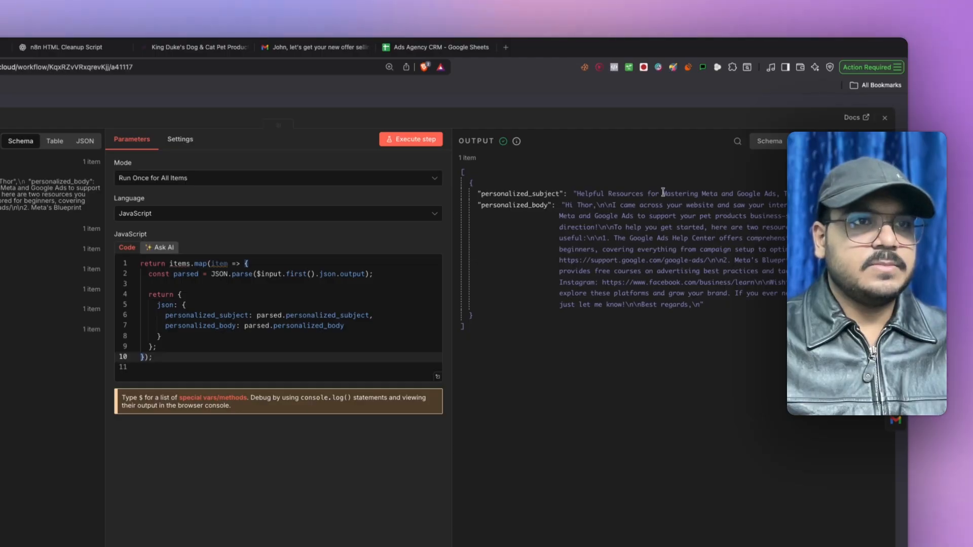
click(763, 195)
click(671, 225)
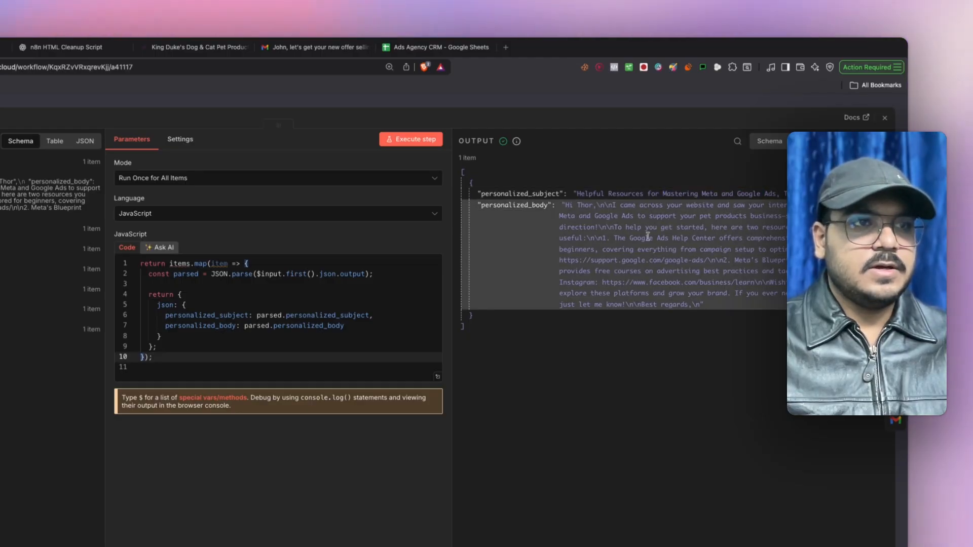
click(887, 121)
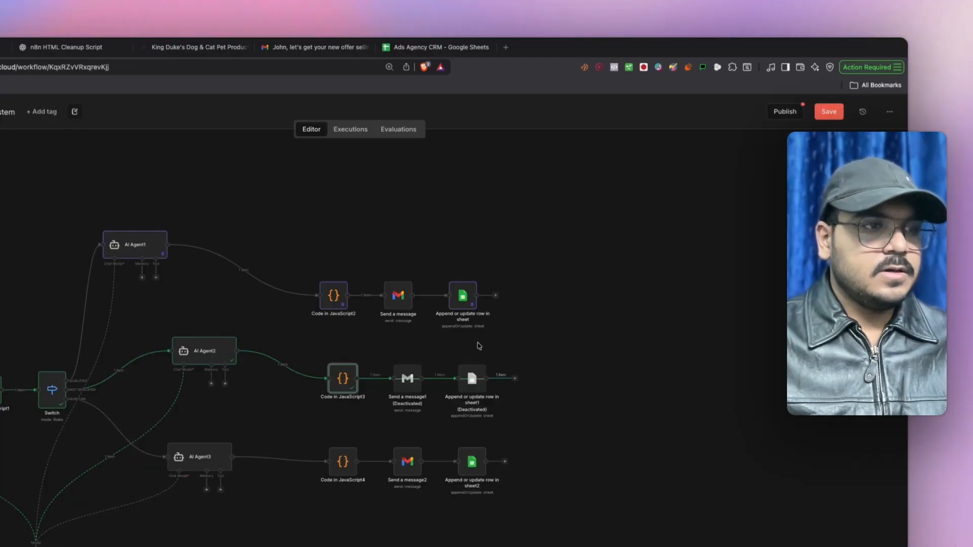
scroll(403, 373, up, 3)
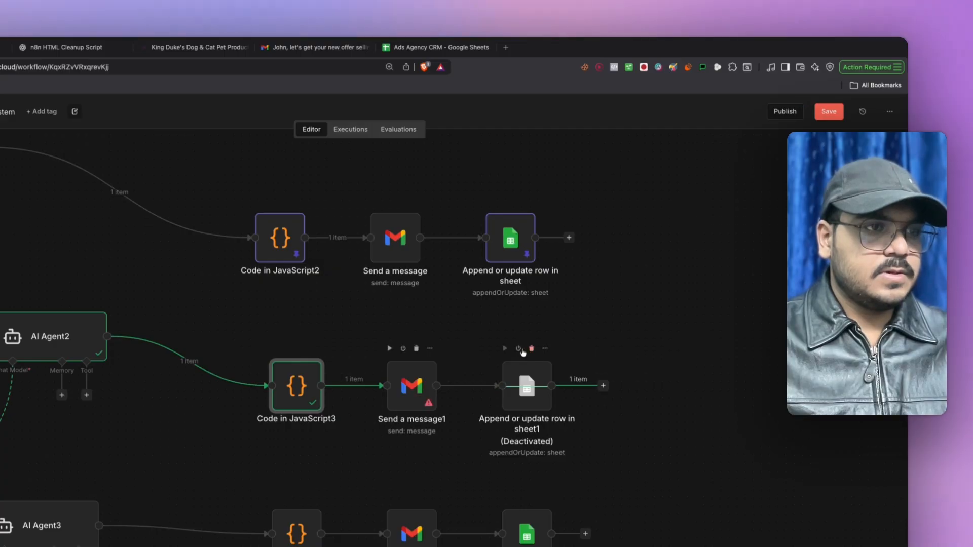
double_click(403, 385)
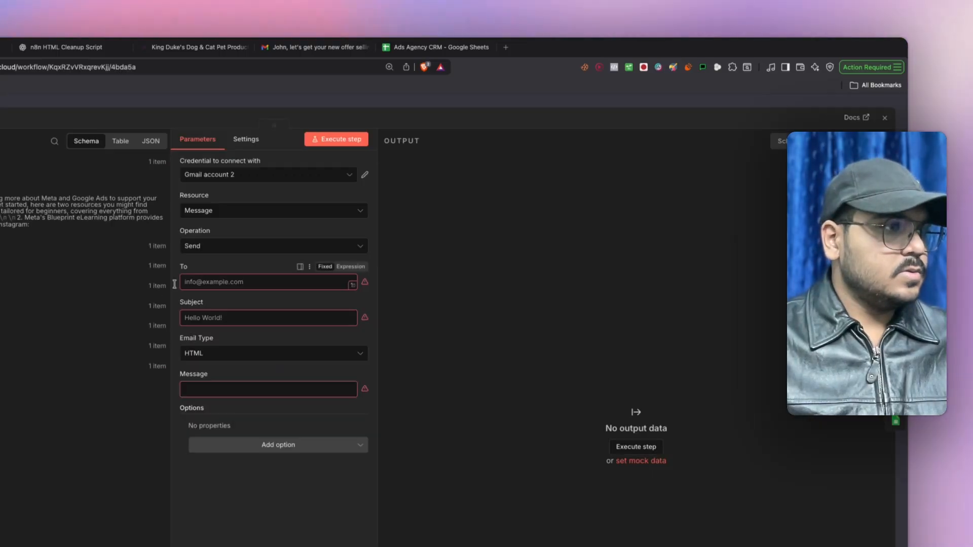
- Map the form's Email to To, personalized_subject to Subject and personalized_body to Message in Send a message1
click(4, 367)
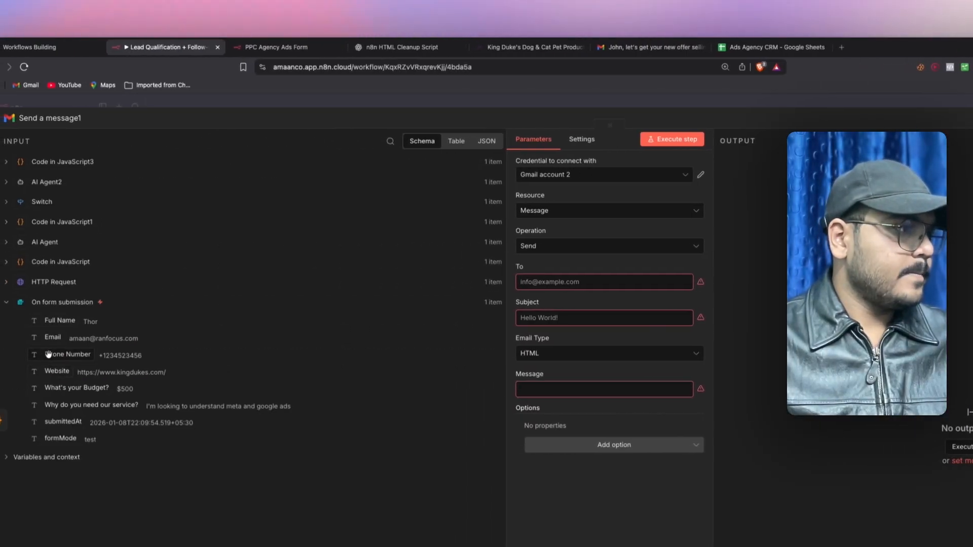
drag(524, 283, 526, 283)
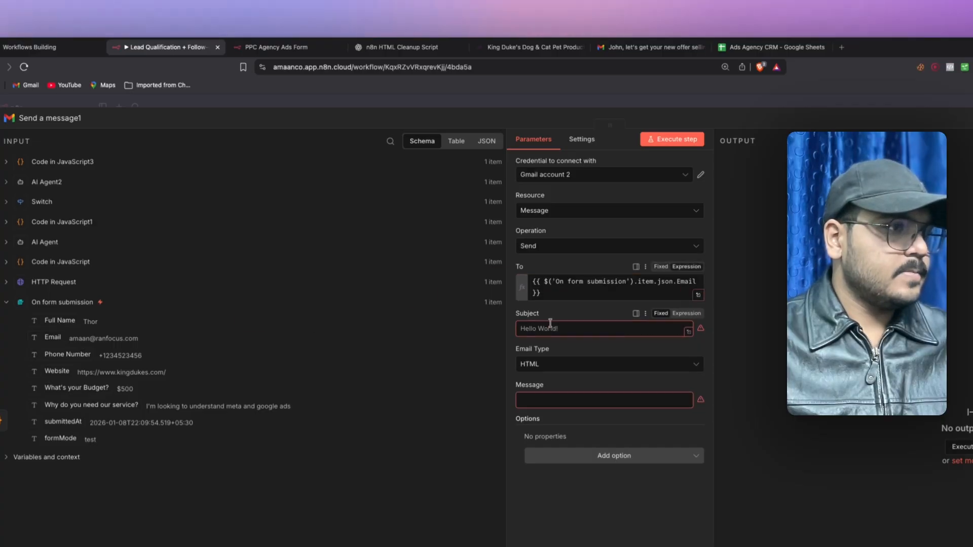
click(41, 167)
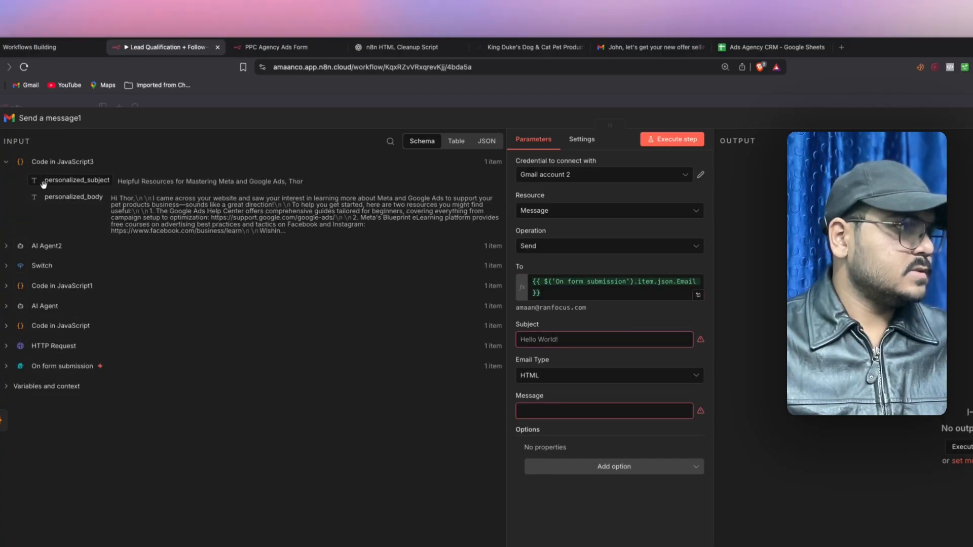
drag(76, 181, 550, 340)
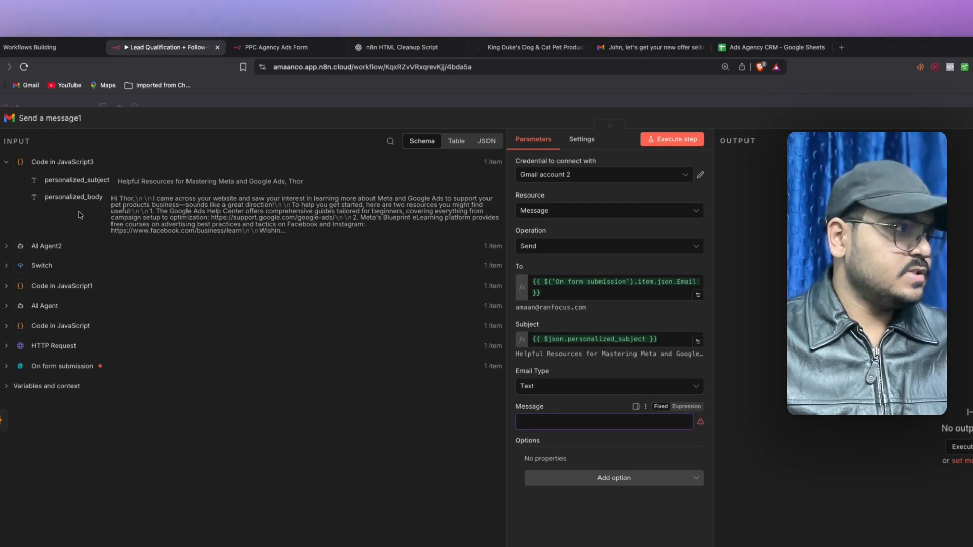
drag(72, 198, 583, 422)
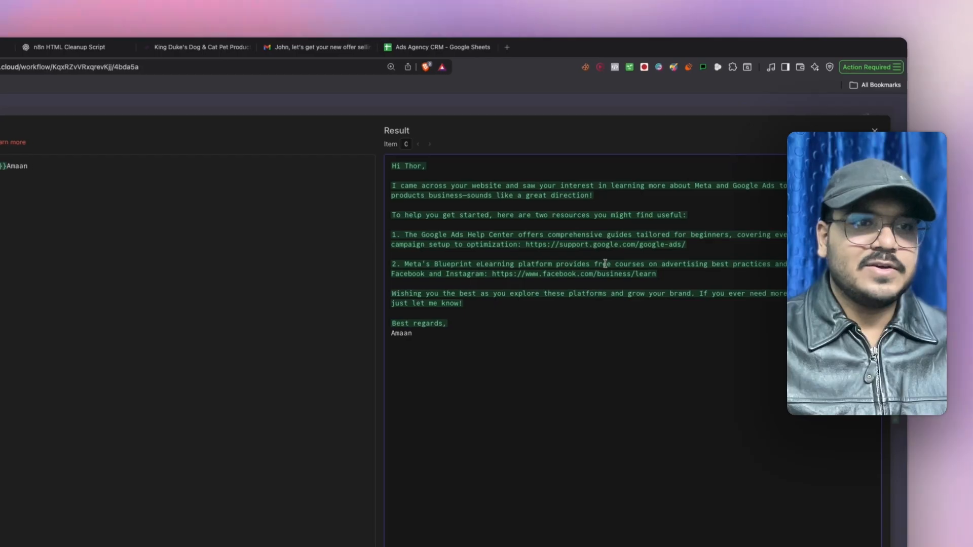
key(Escape)
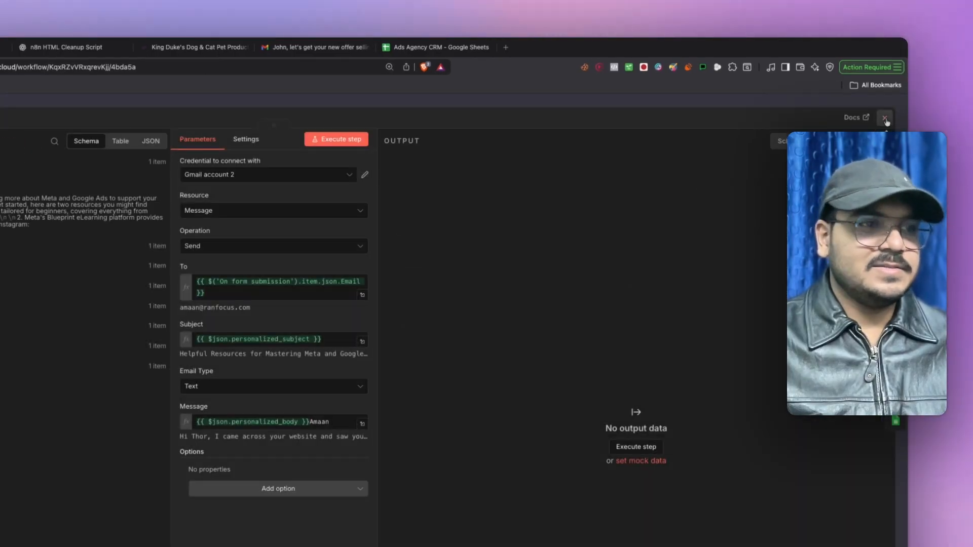
key(Escape)
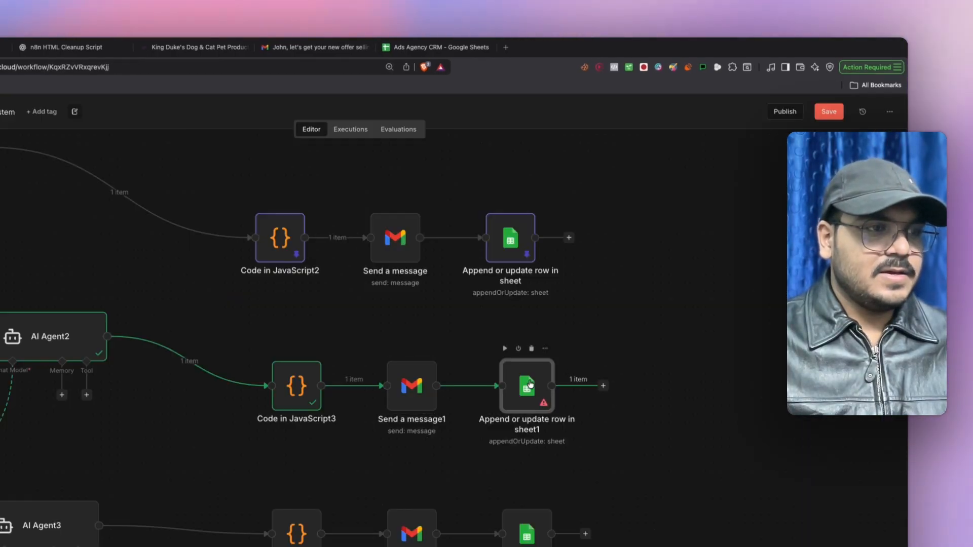
- Run the earlier nodes for input data and switch the Sheets credential to Google Sheets account 1
double_click(531, 384)
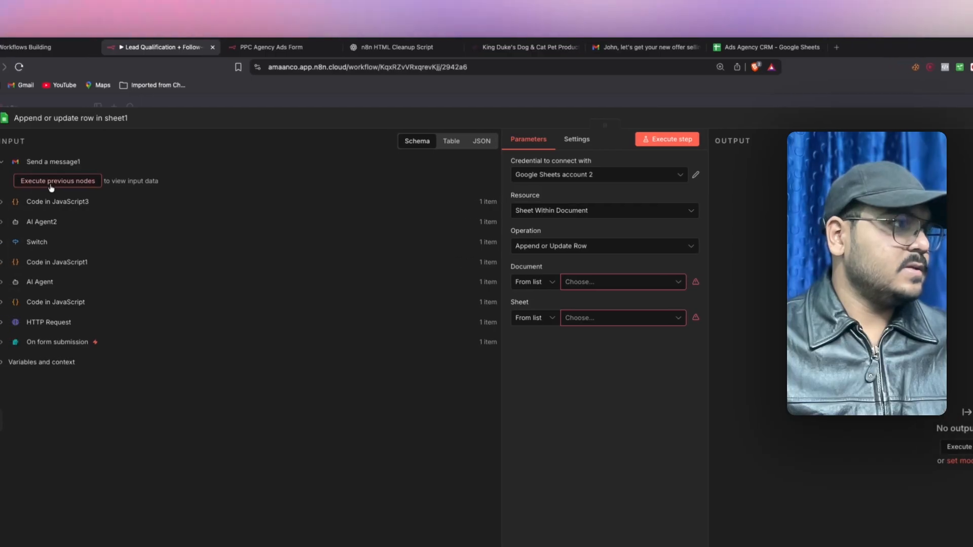
click(51, 185)
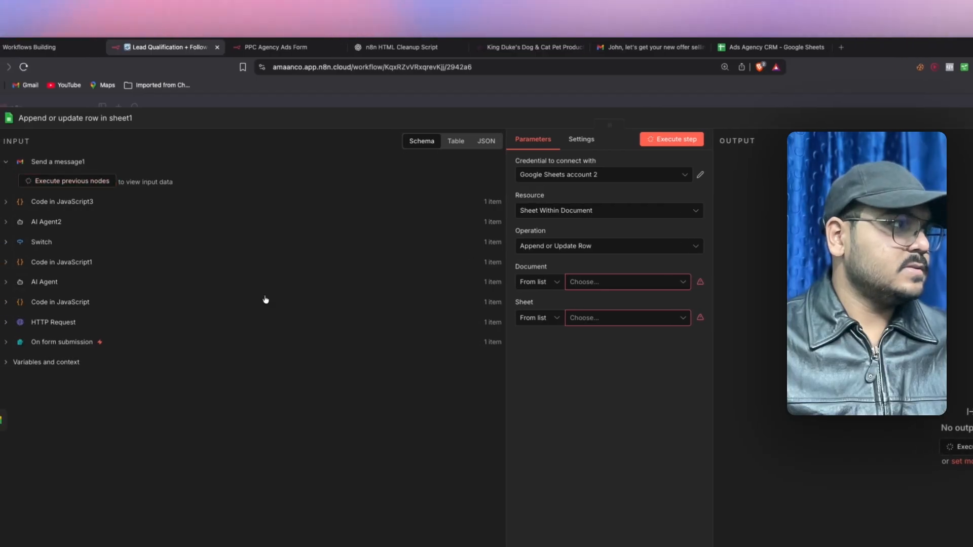
click(587, 175)
click(586, 198)
- Target Ads Agency CRM's Sheet1 and match rows on the Email column
click(600, 282)
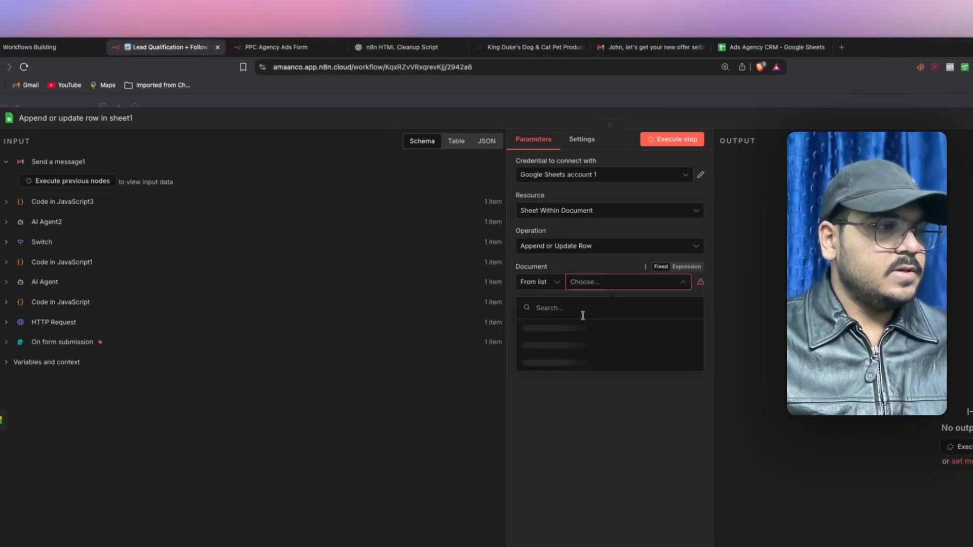
click(581, 327)
click(580, 319)
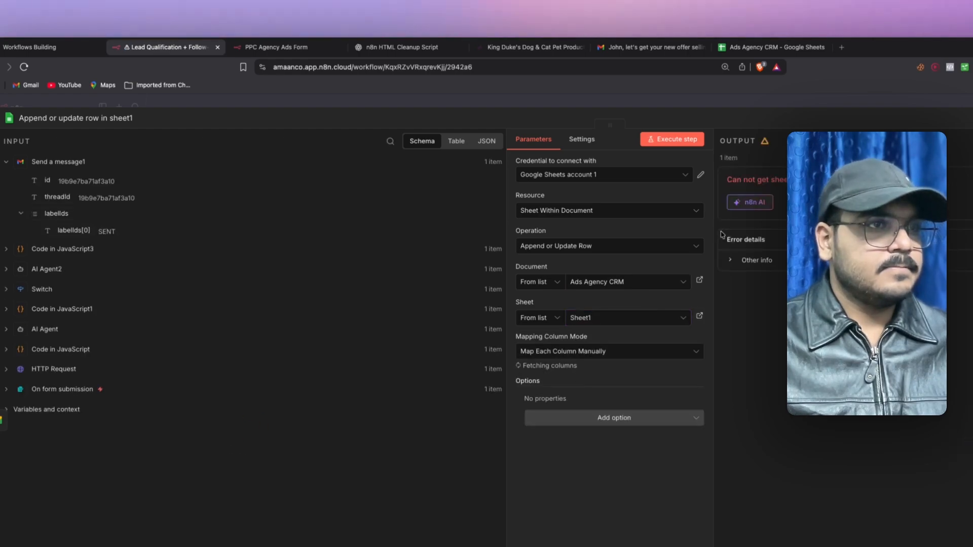
click(887, 122)
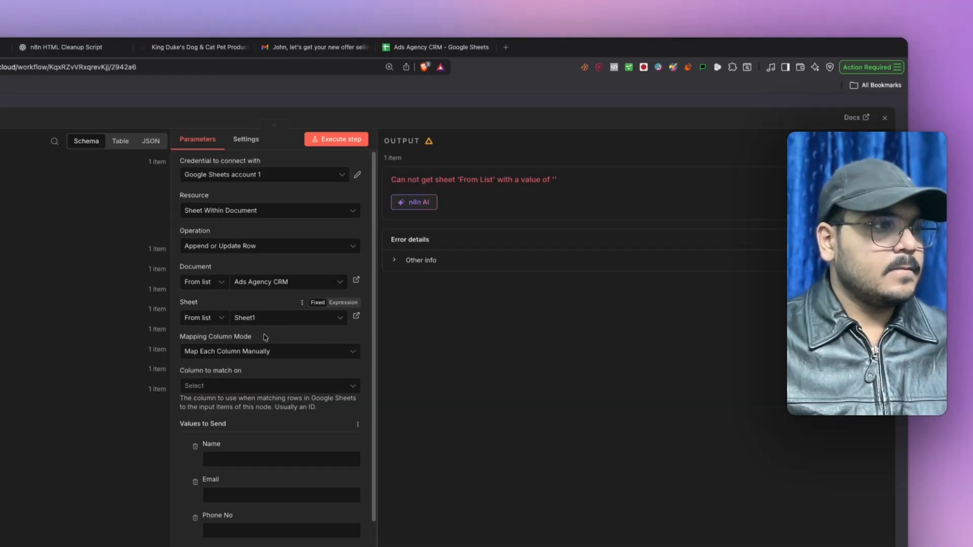
click(243, 388)
click(192, 430)
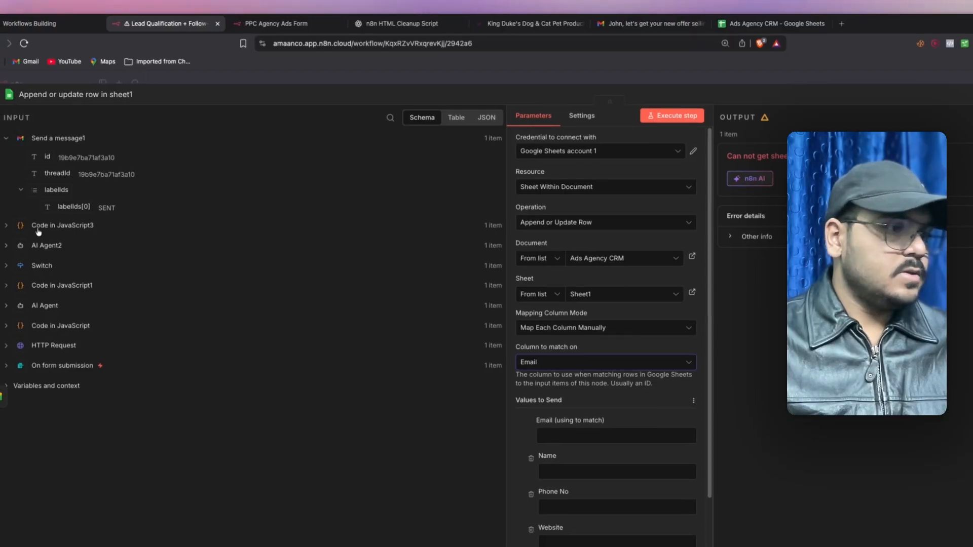
- Map the form's Email, Full Name, Phone Number, Website, Budget and service reason into the sheet columns
click(42, 364)
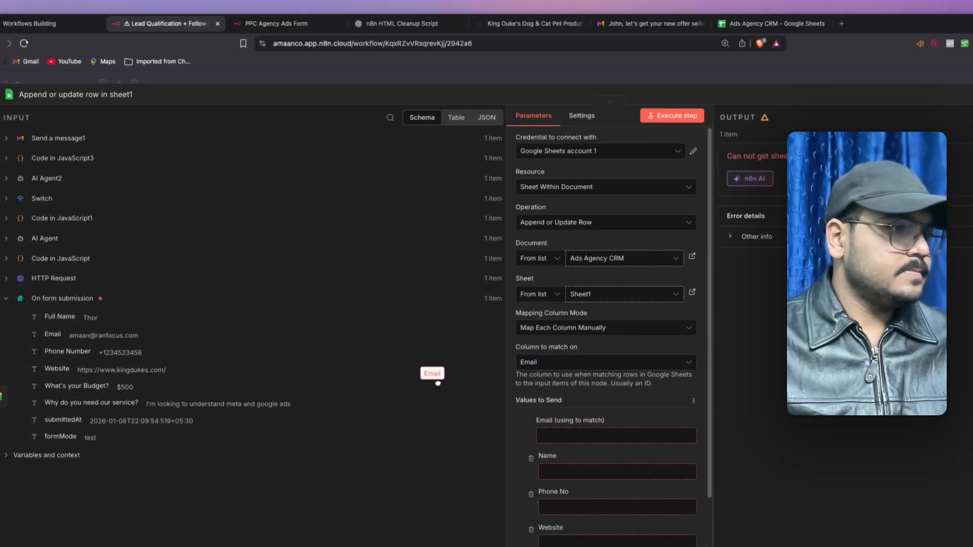
drag(438, 383, 574, 445)
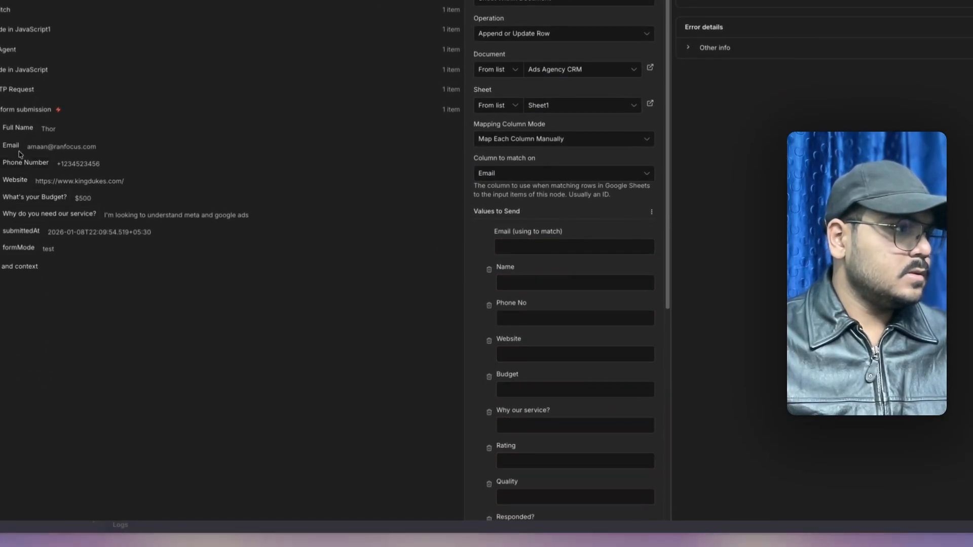
scroll(488, 229, down, 2)
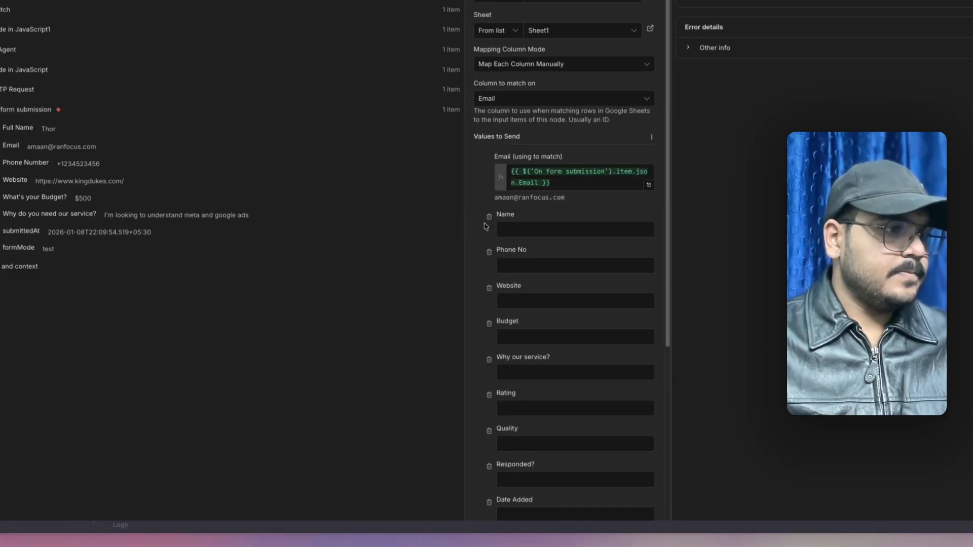
scroll(485, 199, down, 3)
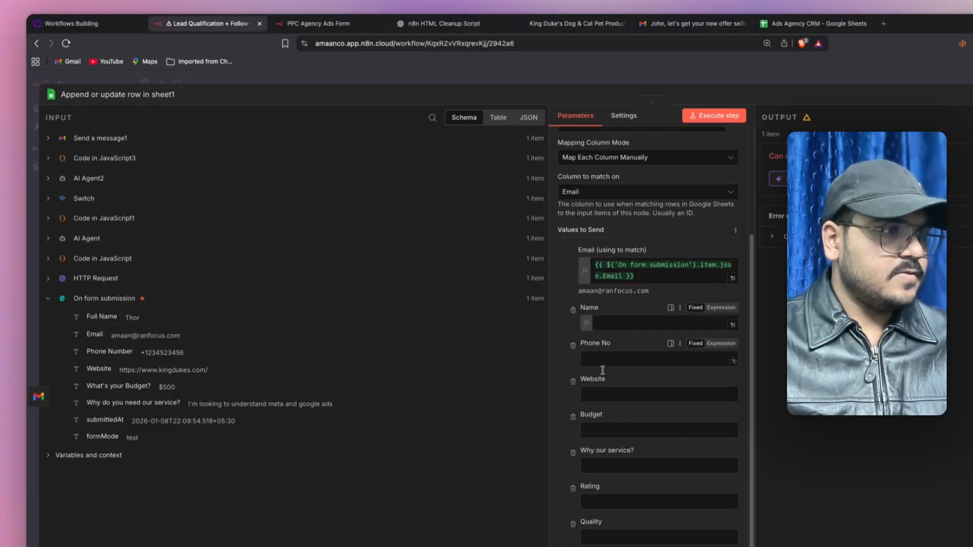
drag(601, 375, 597, 329)
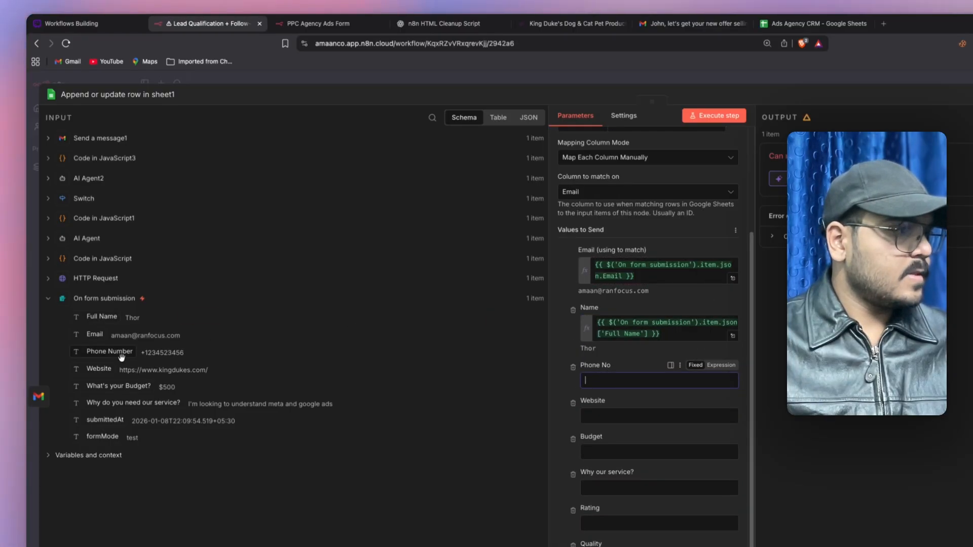
drag(611, 385, 611, 384)
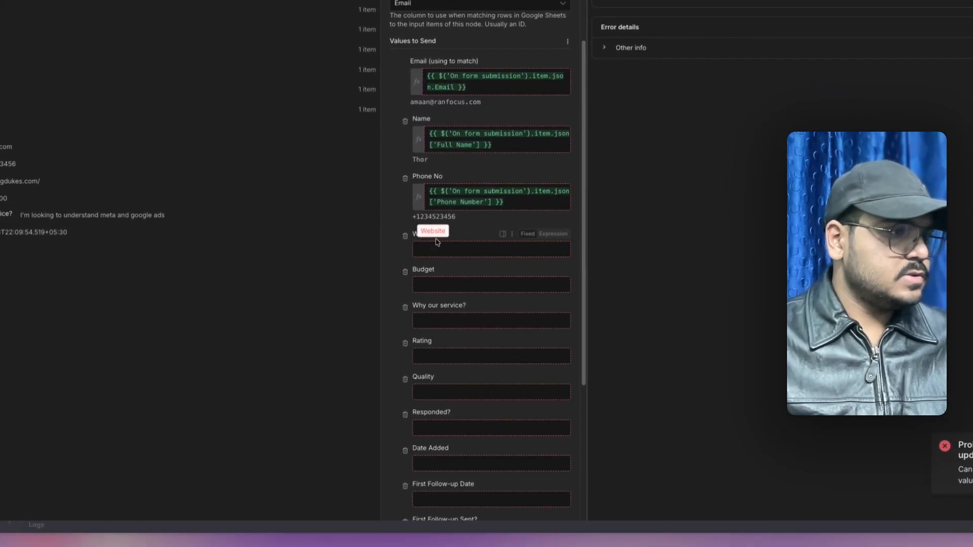
drag(445, 249, 445, 249)
scroll(447, 252, down, 2)
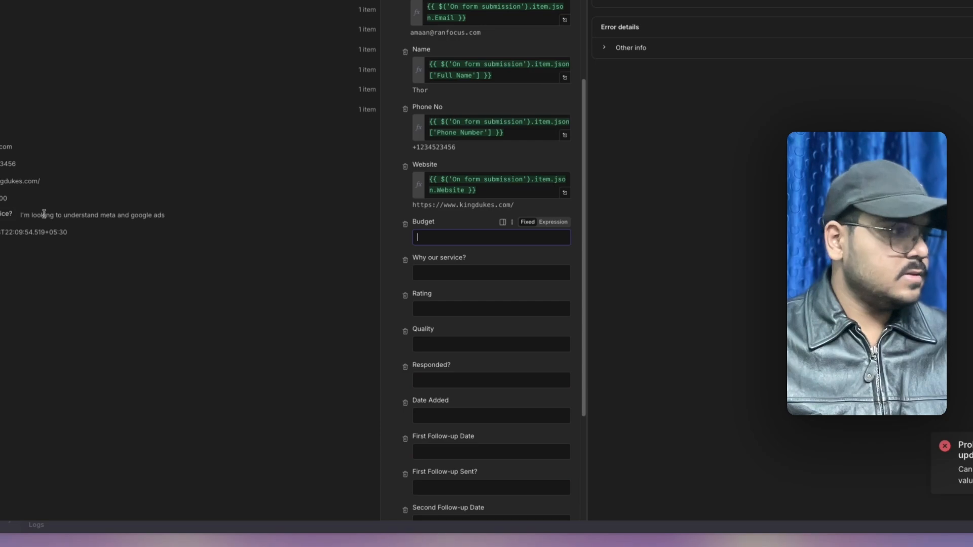
drag(429, 237, 430, 239)
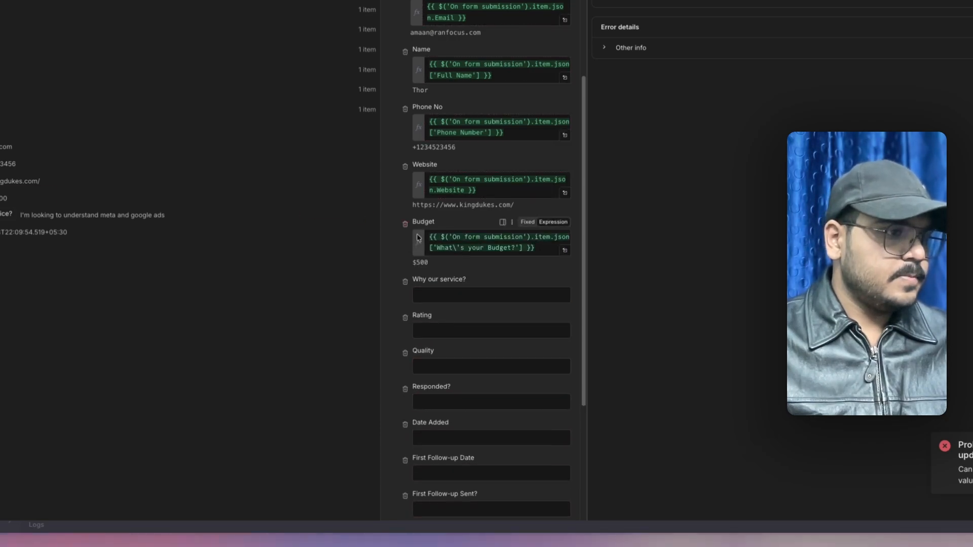
scroll(433, 243, down, 2)
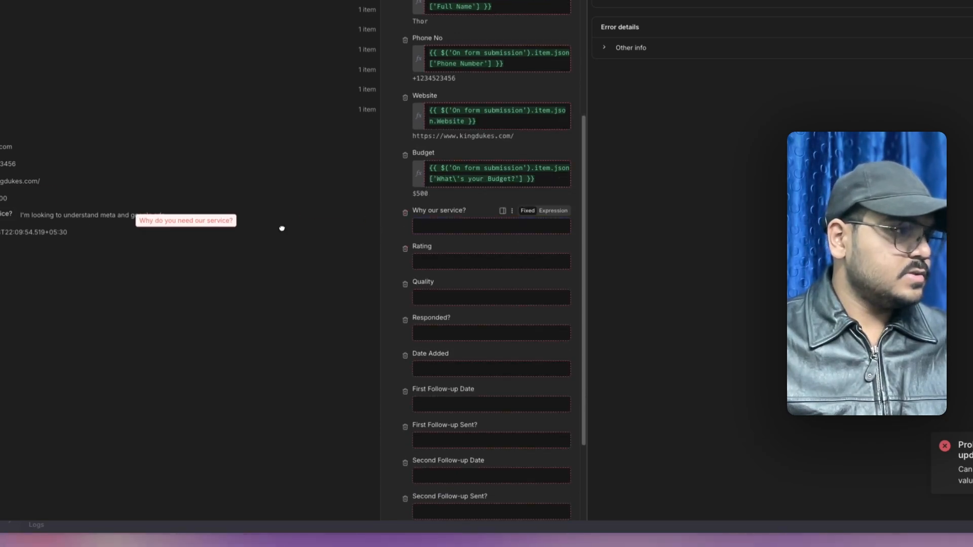
drag(478, 226, 479, 226)
scroll(442, 215, down, 2)
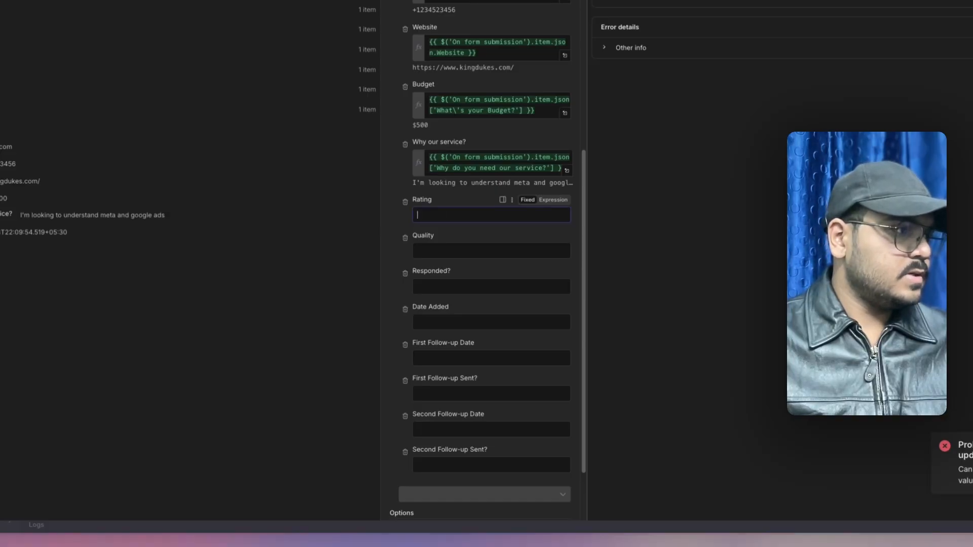
- Map Code in JavaScript1's rating and quality values into the Rating and Quality columns
click(77, 217)
drag(94, 236, 169, 255)
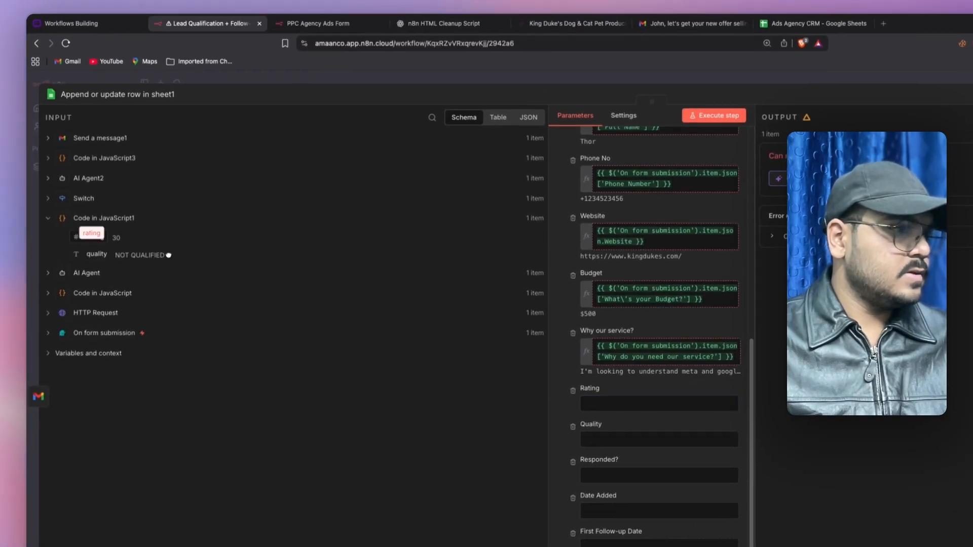
drag(609, 402, 609, 403)
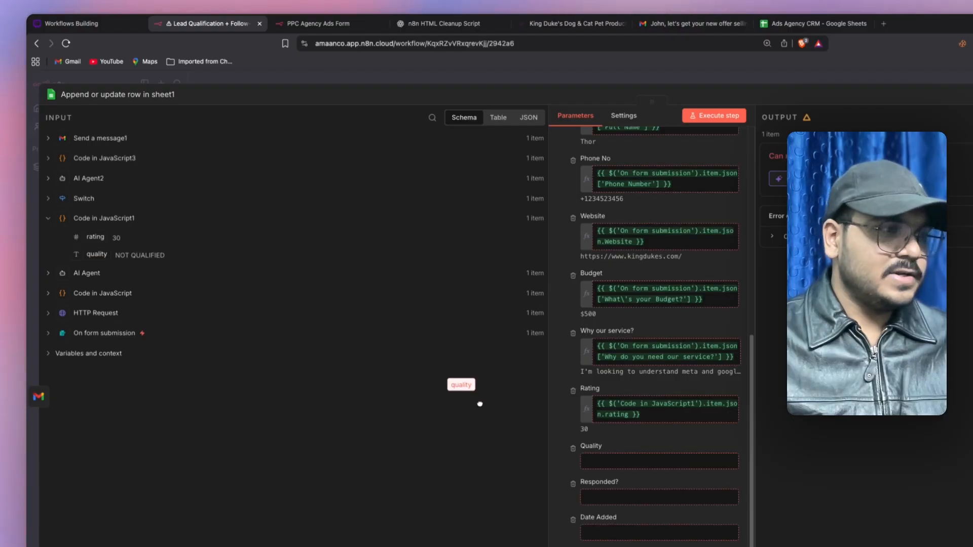
drag(480, 404, 615, 471)
drag(98, 256, 608, 461)
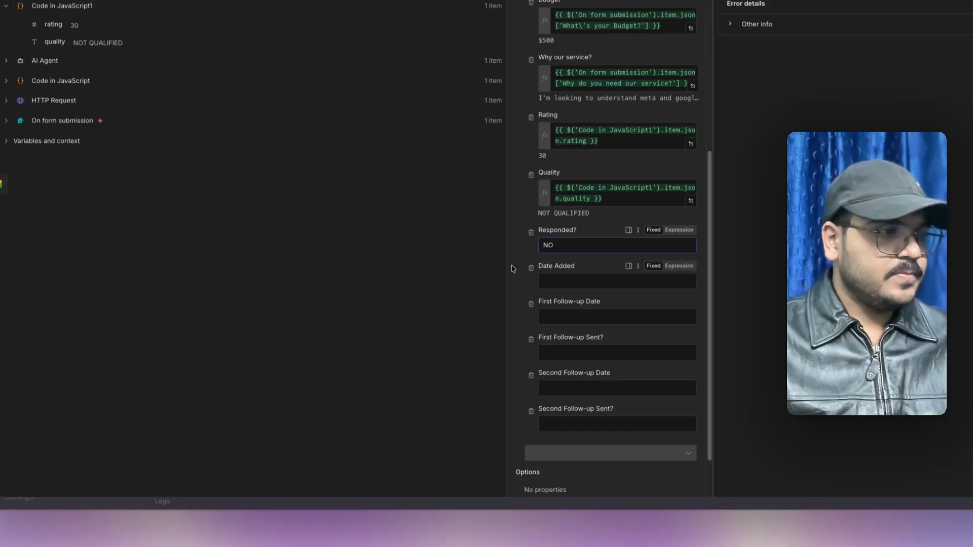
scroll(598, 259, down, 1)
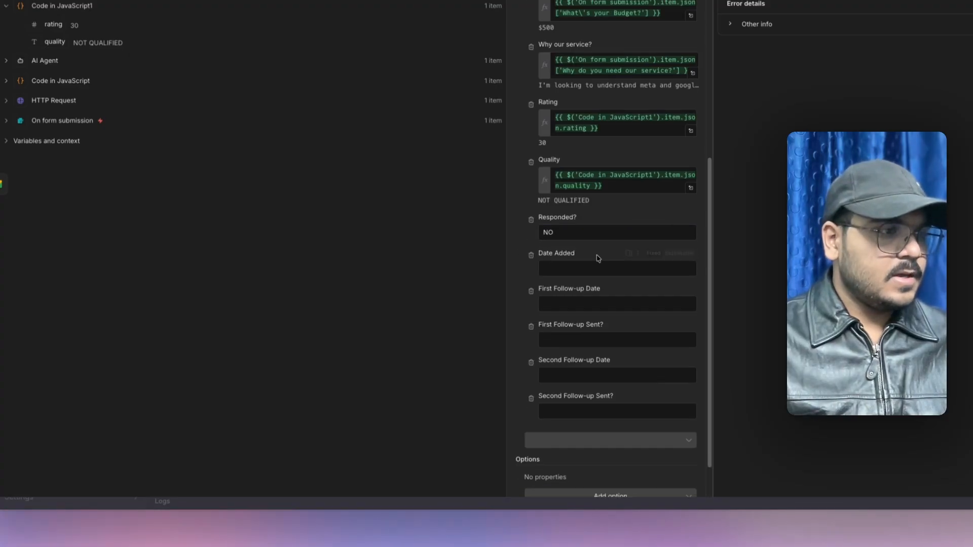
- Set Date Added to the expression {{ $now.format('yyyy-MM-dd') }}
click(682, 254)
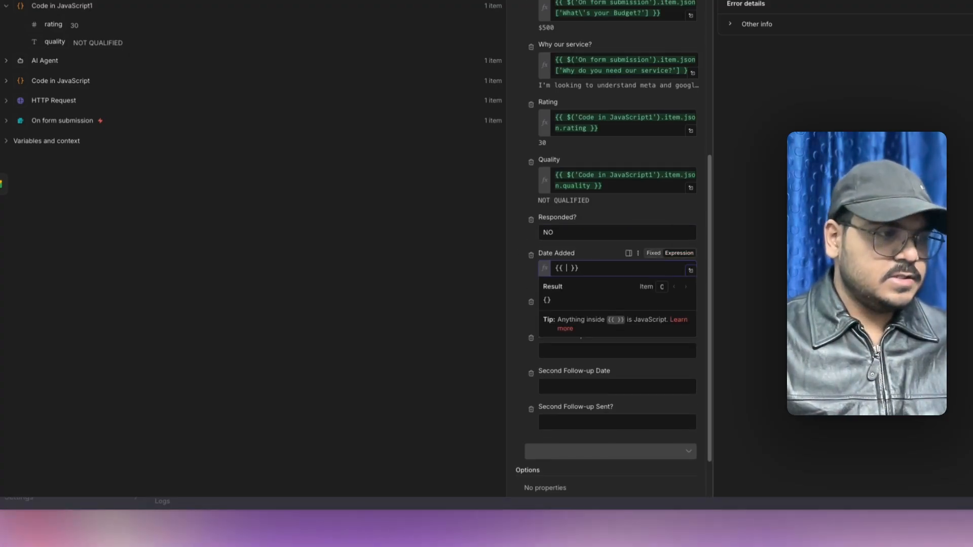
key(Down)
key(Return)
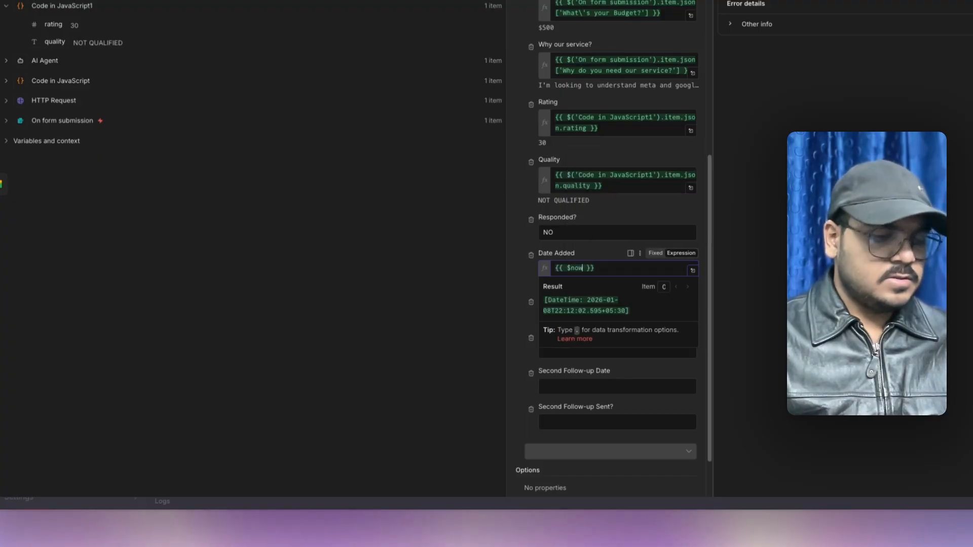
text(.format('yyyy-MM-dd'))
key(Return)
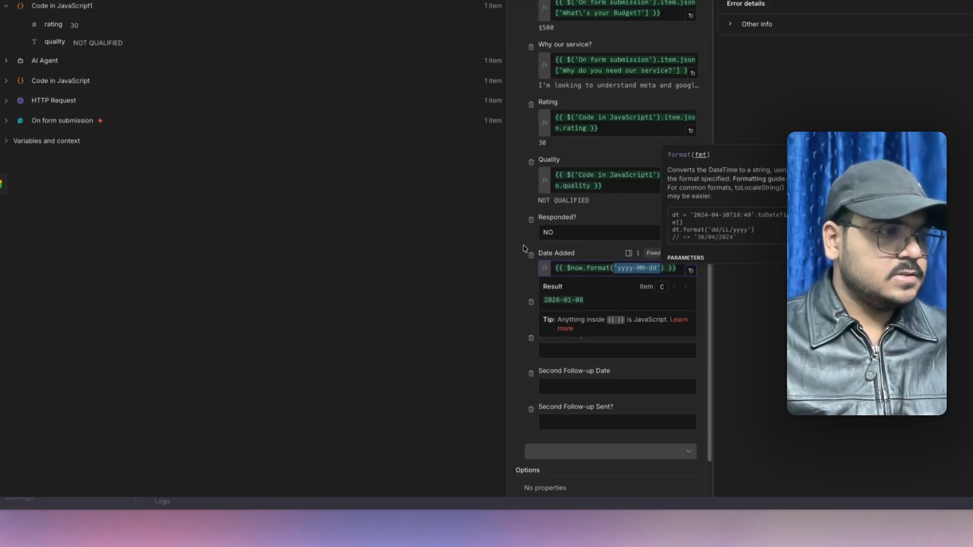
click(517, 244)
scroll(516, 244, down, 1)
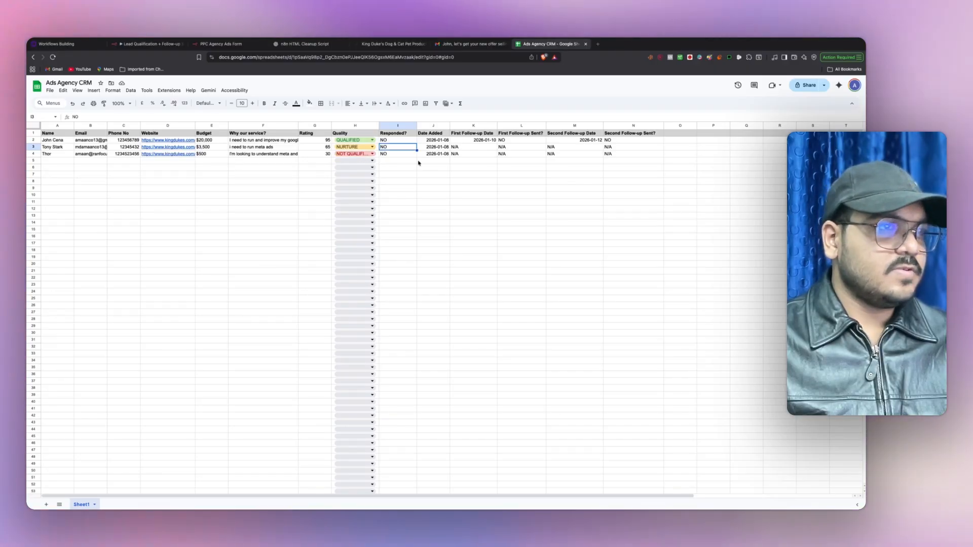
- Check the new lead's follow-up columns showing N/A in the Ads Agency CRM sheet
click(583, 160)
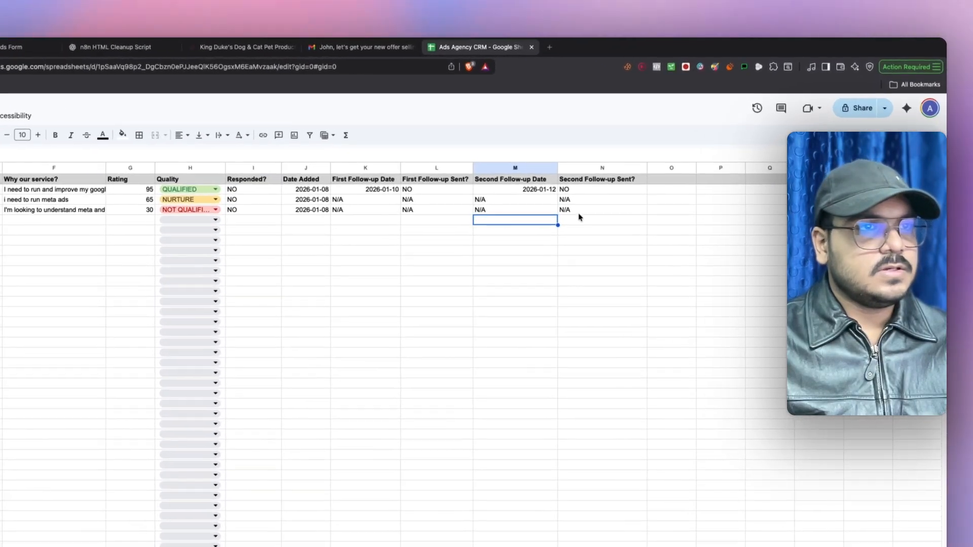
click(575, 210)
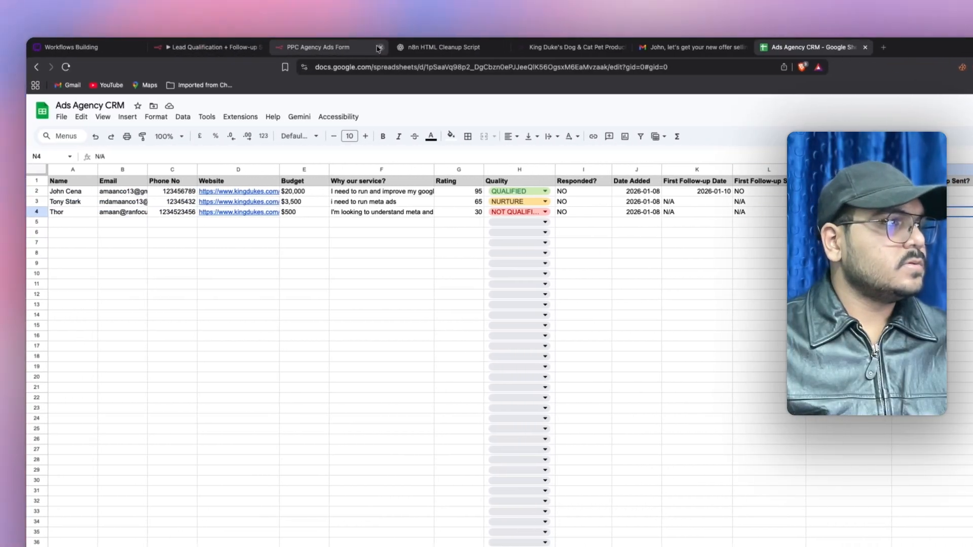
click(220, 49)
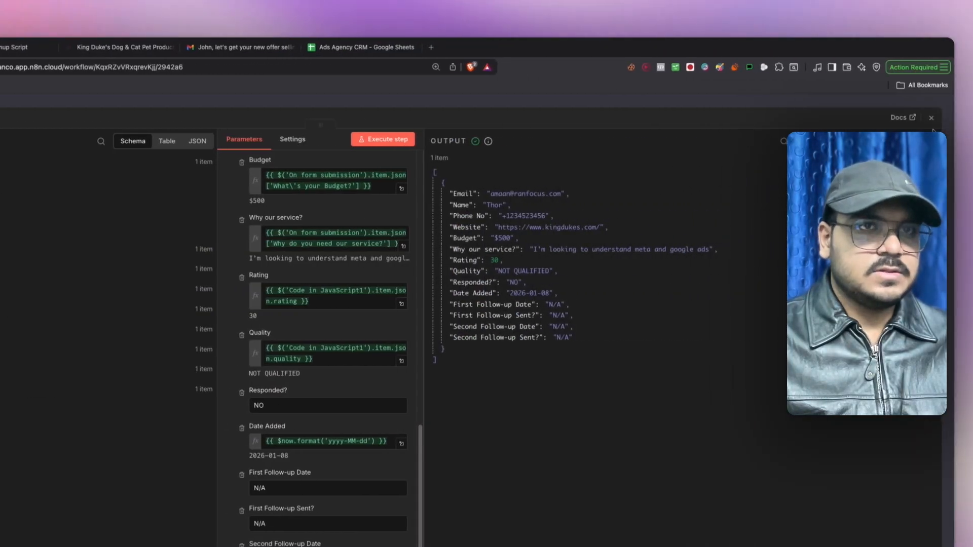
- Close the Append or update row node and glance at the Ads Agency CRM spreadsheet
click(928, 120)
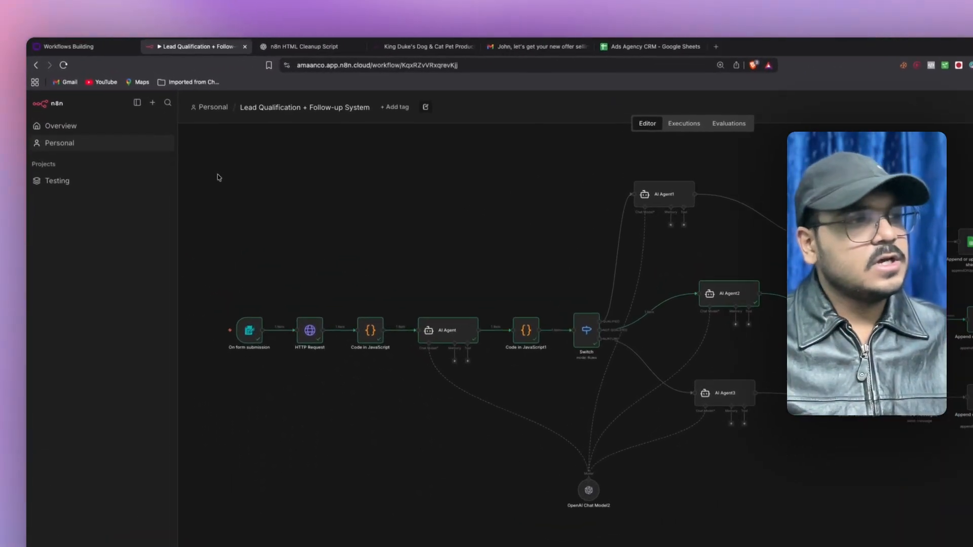
drag(217, 174, 969, 532)
click(963, 495)
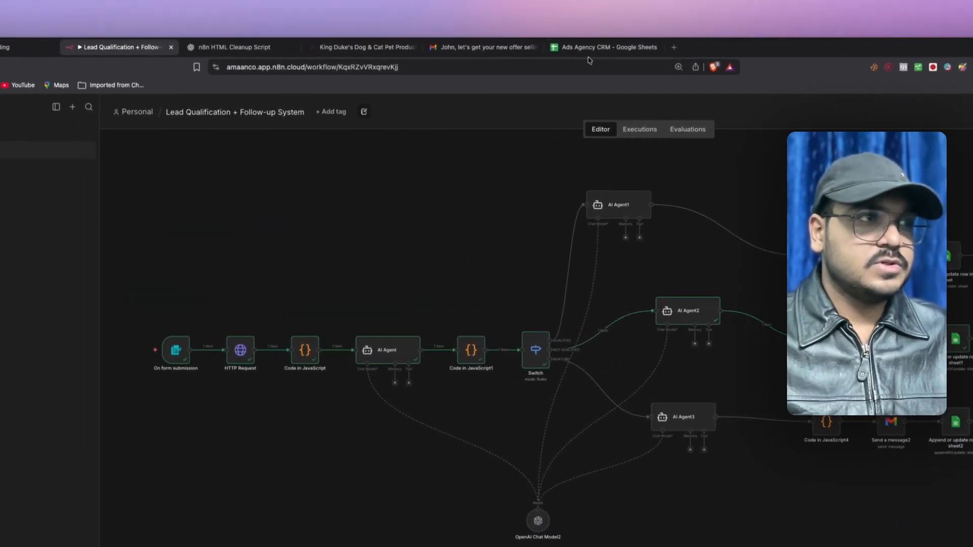
click(589, 48)
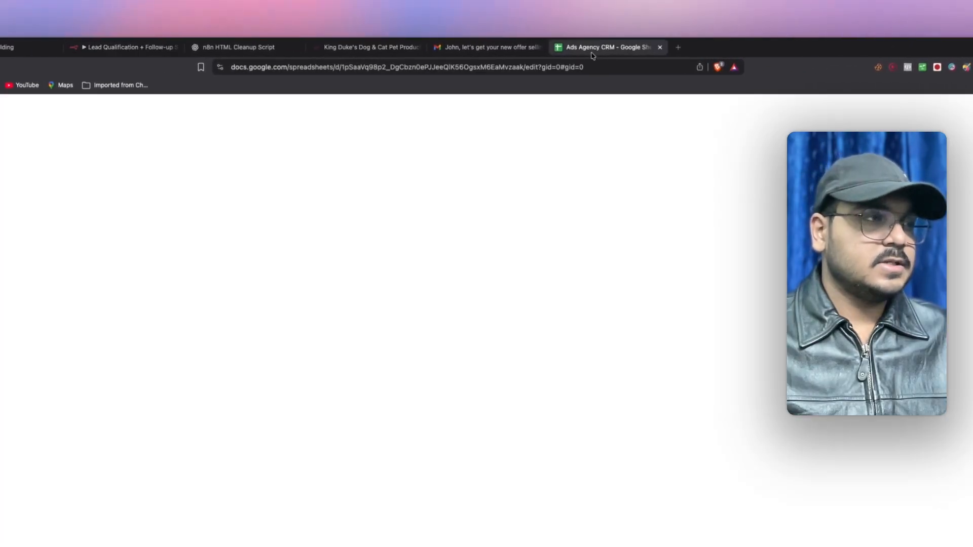
click(111, 51)
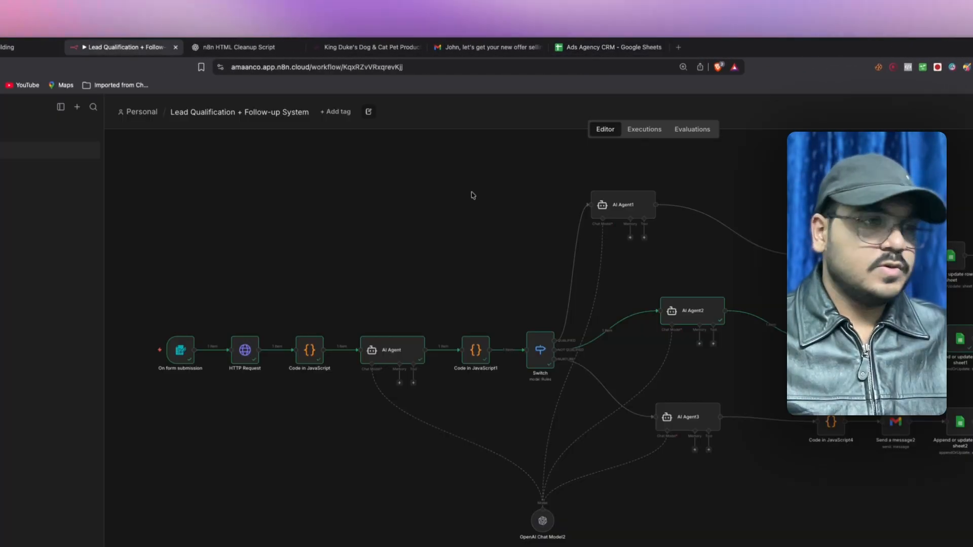
- Review the workflow's three branches by selecting groups of nodes on the canvas
drag(647, 205, 426, 312)
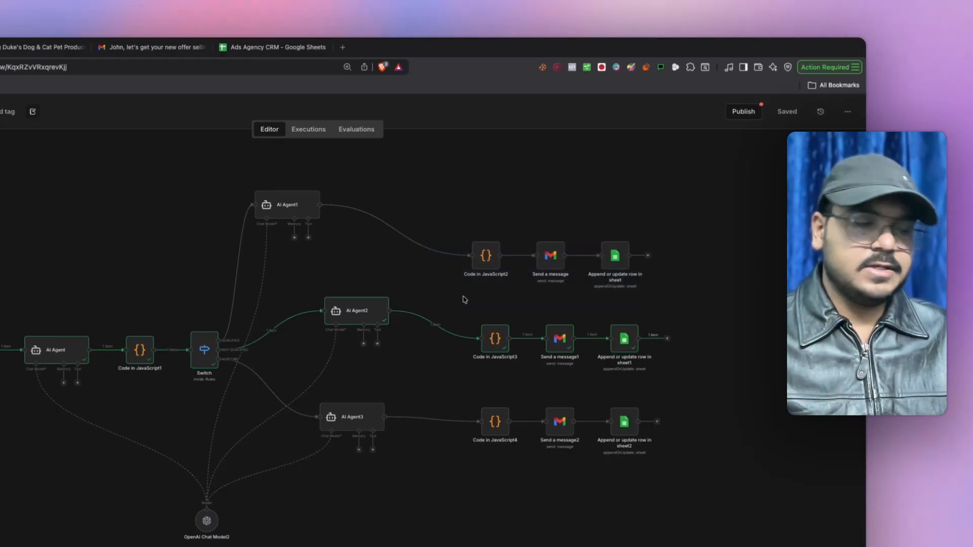
click(681, 195)
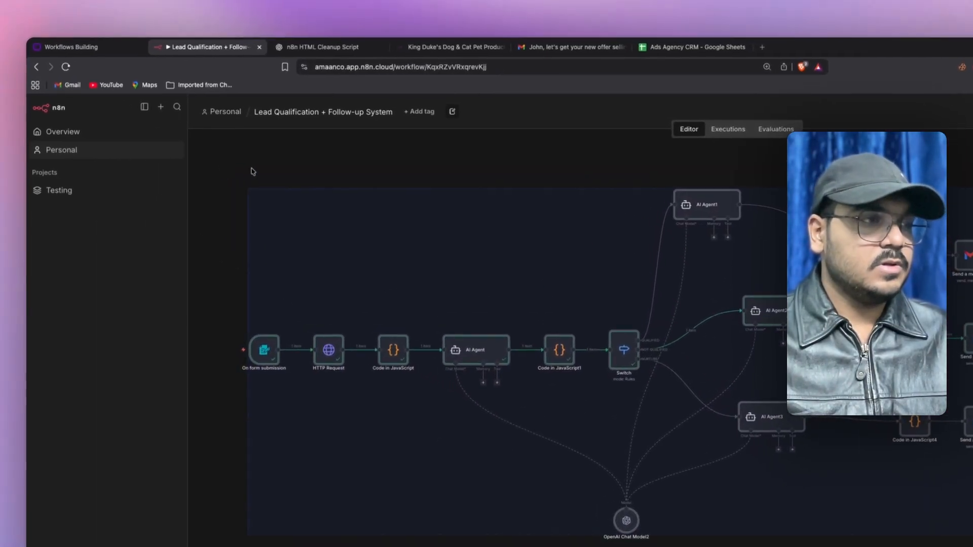
drag(244, 173, 884, 309)
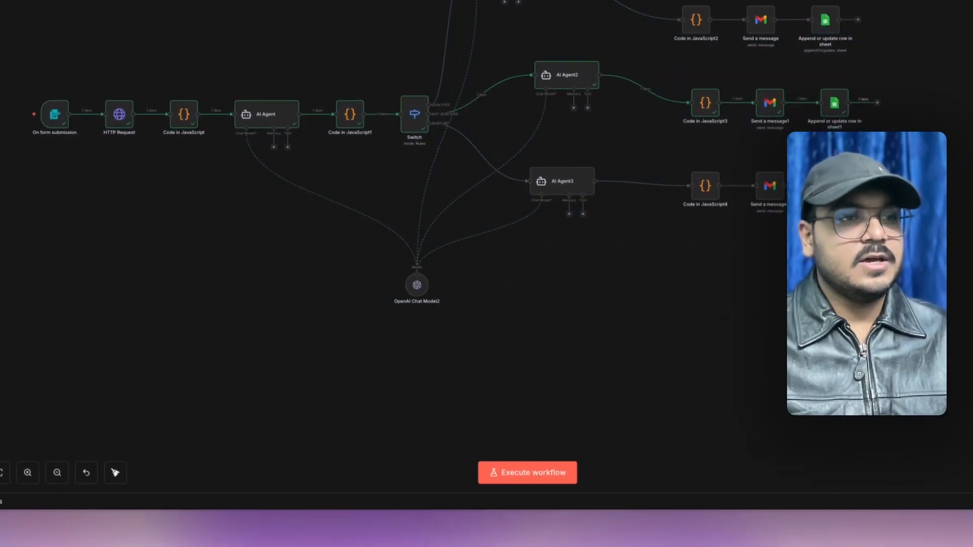
drag(902, 372, 273, 284)
drag(170, 145, 112, 41)
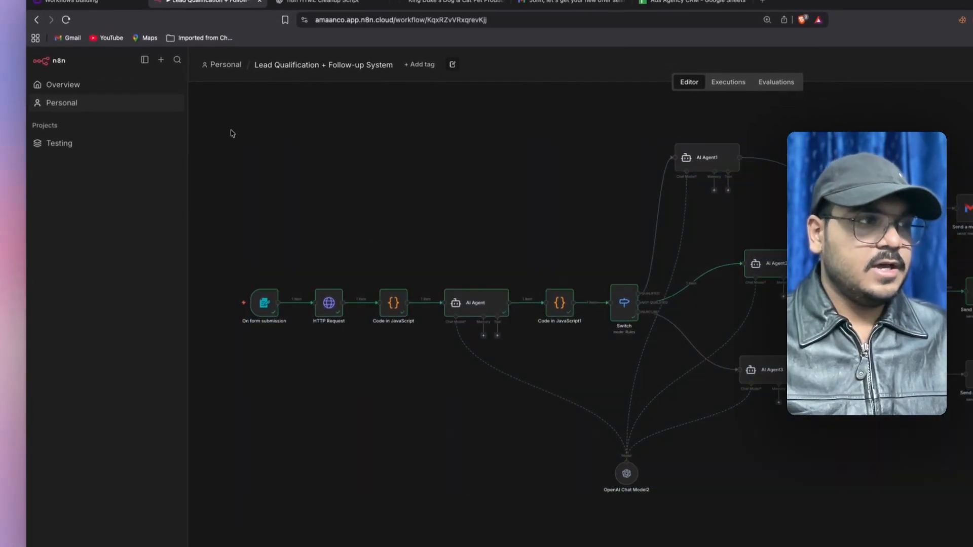